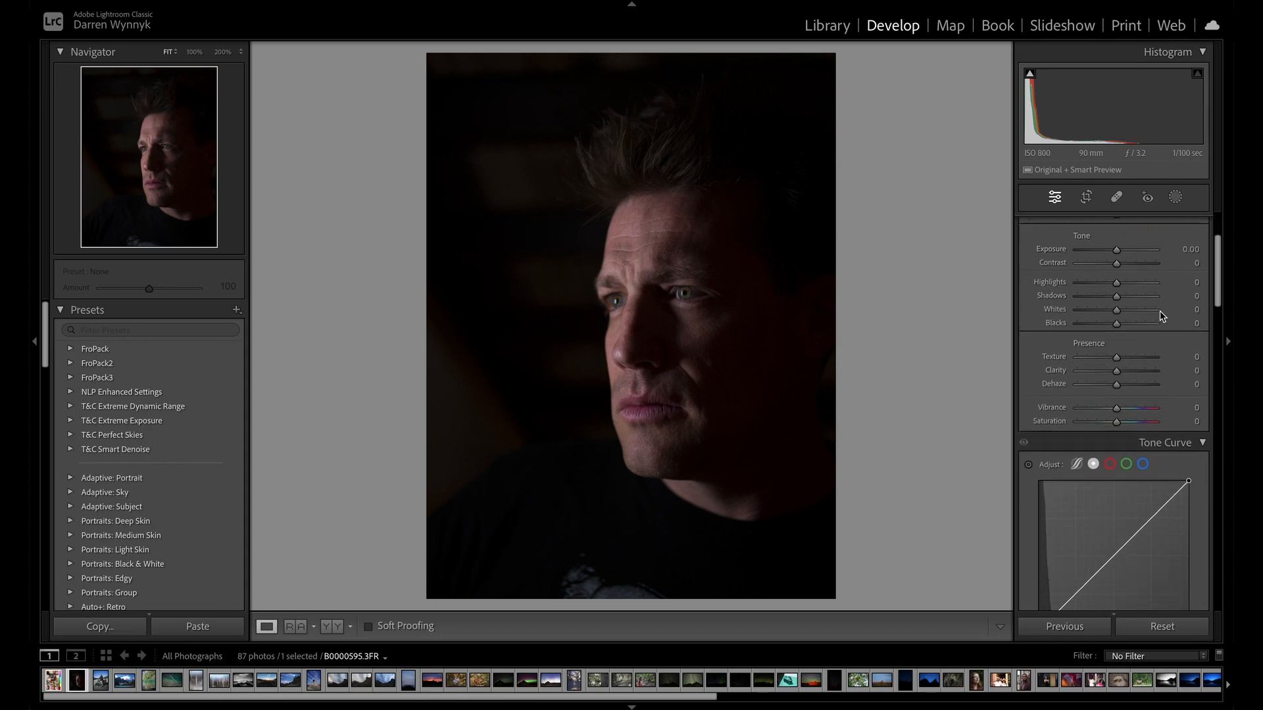
Try the Tone Curve's targeted adjustment on the portrait, and switch the curve to parametric region editing.
{"action": "scroll", "coordinate": [1159, 316], "scroll_direction": "up", "scroll_amount": 1}
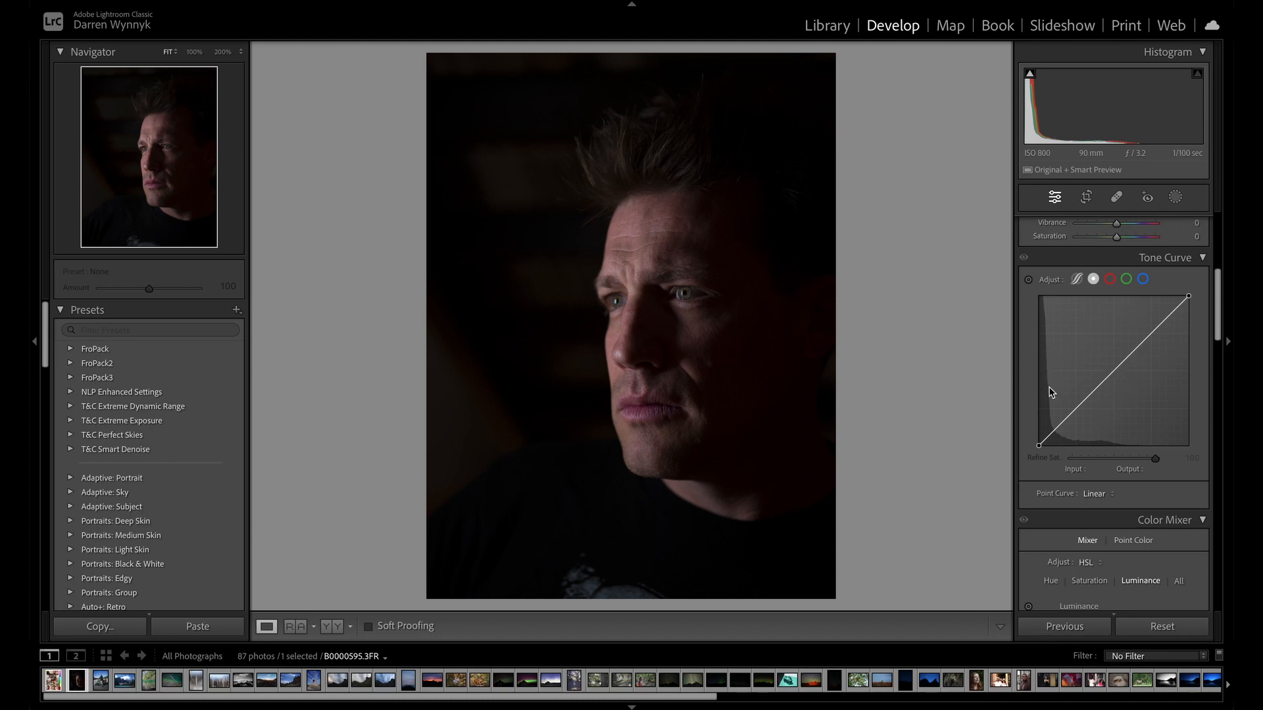
{"action": "left_click", "coordinate": [1029, 281]}
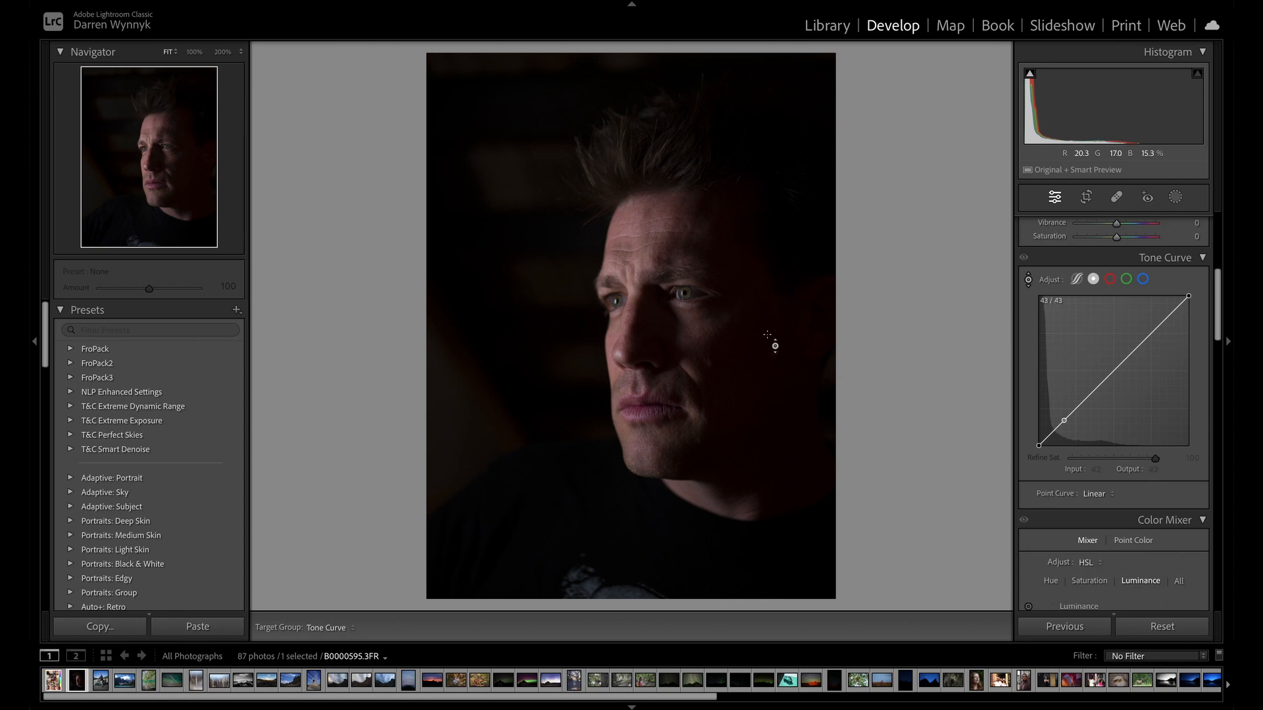
{"action": "left_click", "coordinate": [1028, 280]}
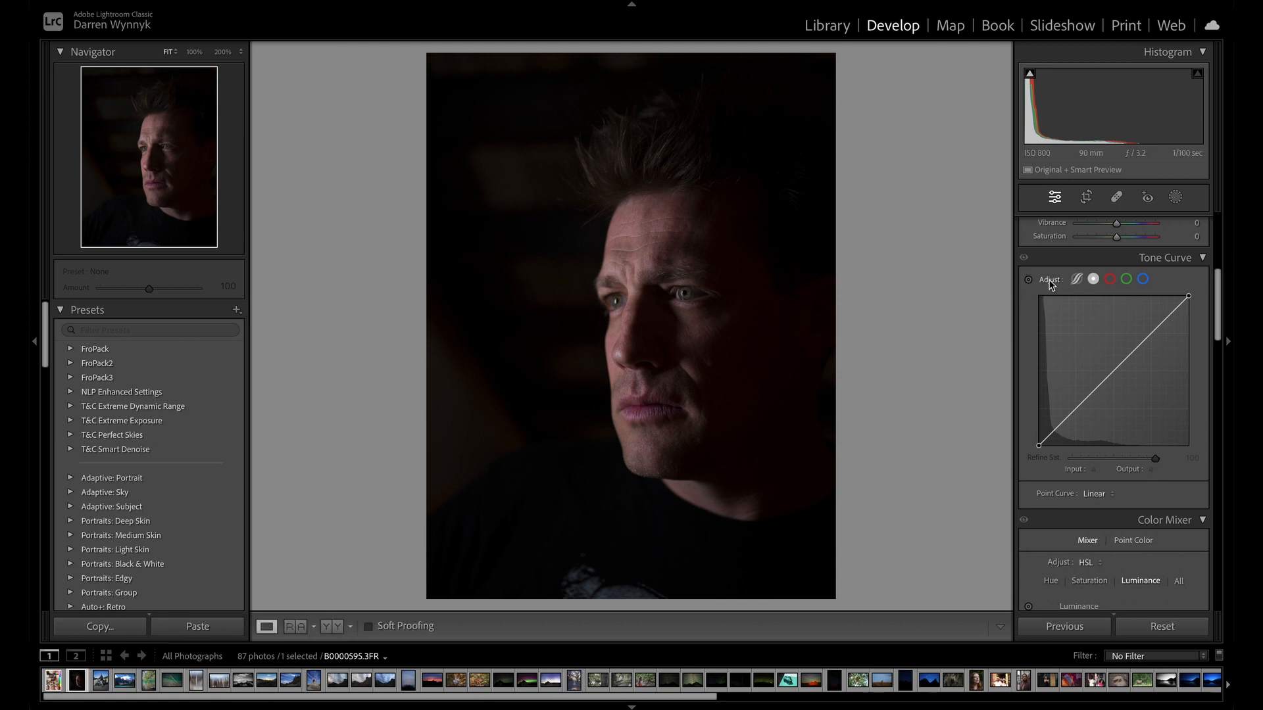
{"action": "left_click", "coordinate": [1077, 281]}
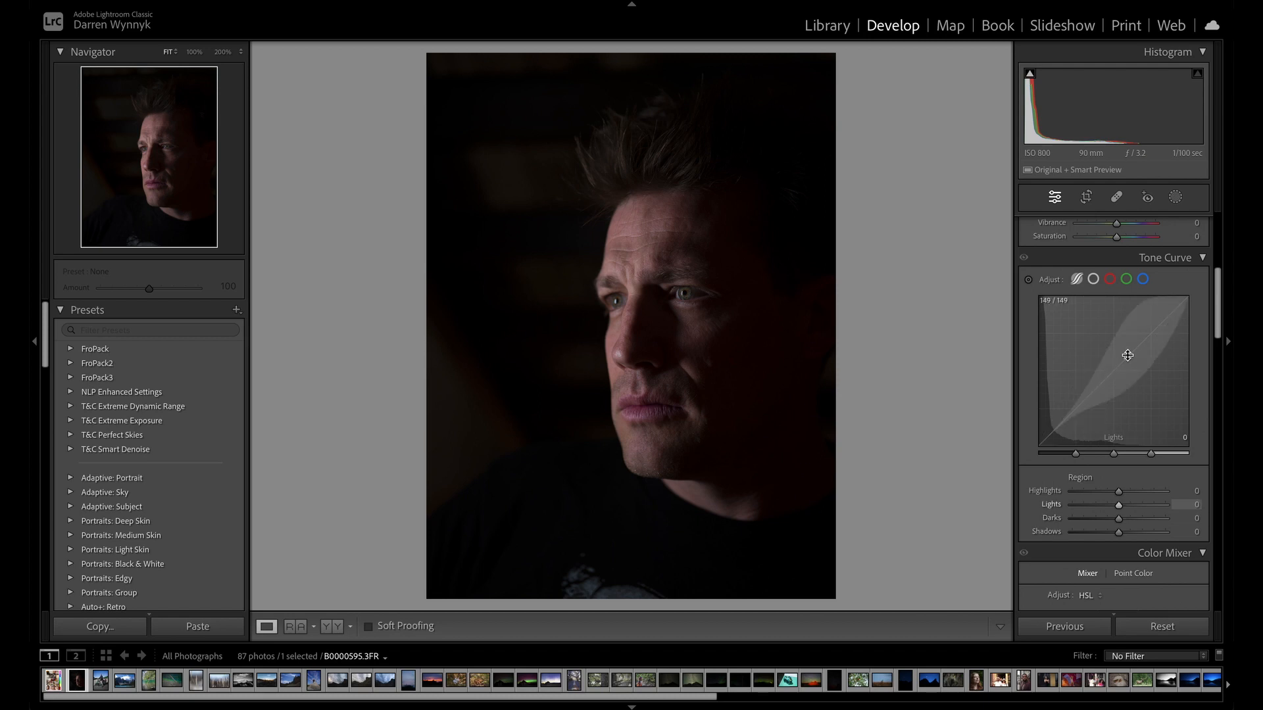
Try the parametric curve's Darks region at +56, +83 and +37, and reset it to zero.
{"action": "left_click", "coordinate": [1103, 382]}
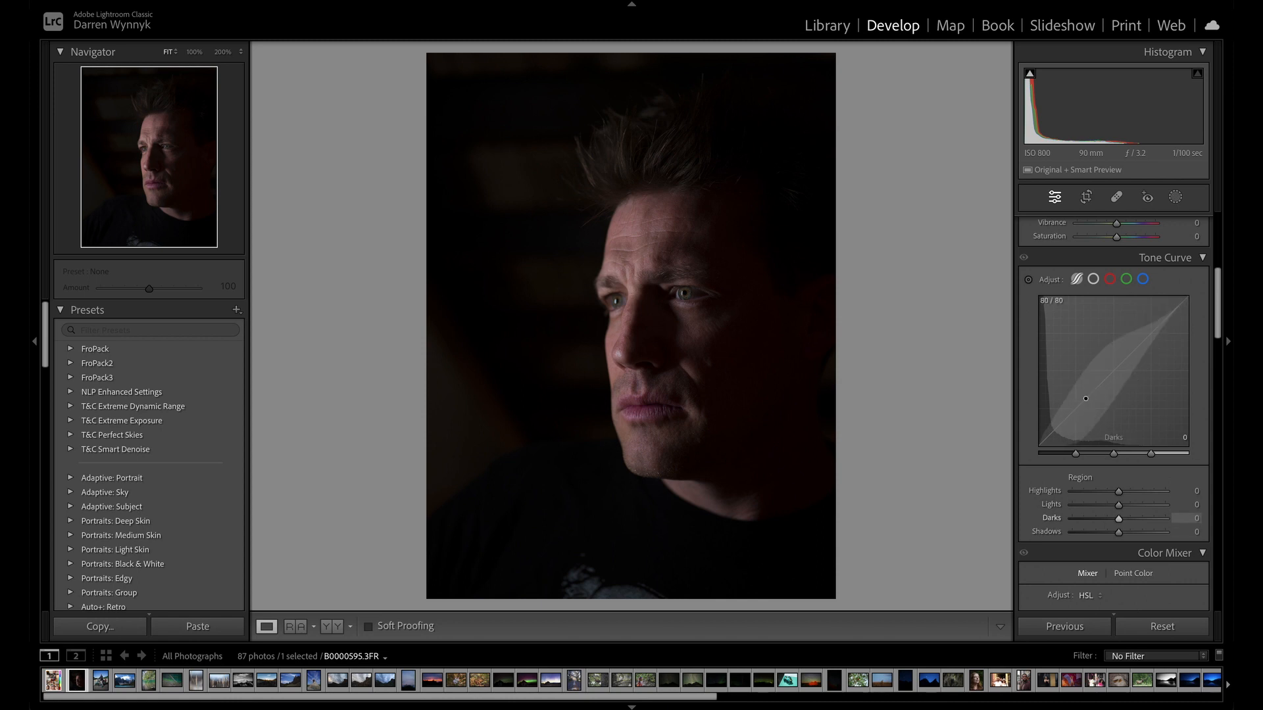
{"action": "left_click_drag", "start_coordinate": [1085, 399], "coordinate": [1085, 384]}
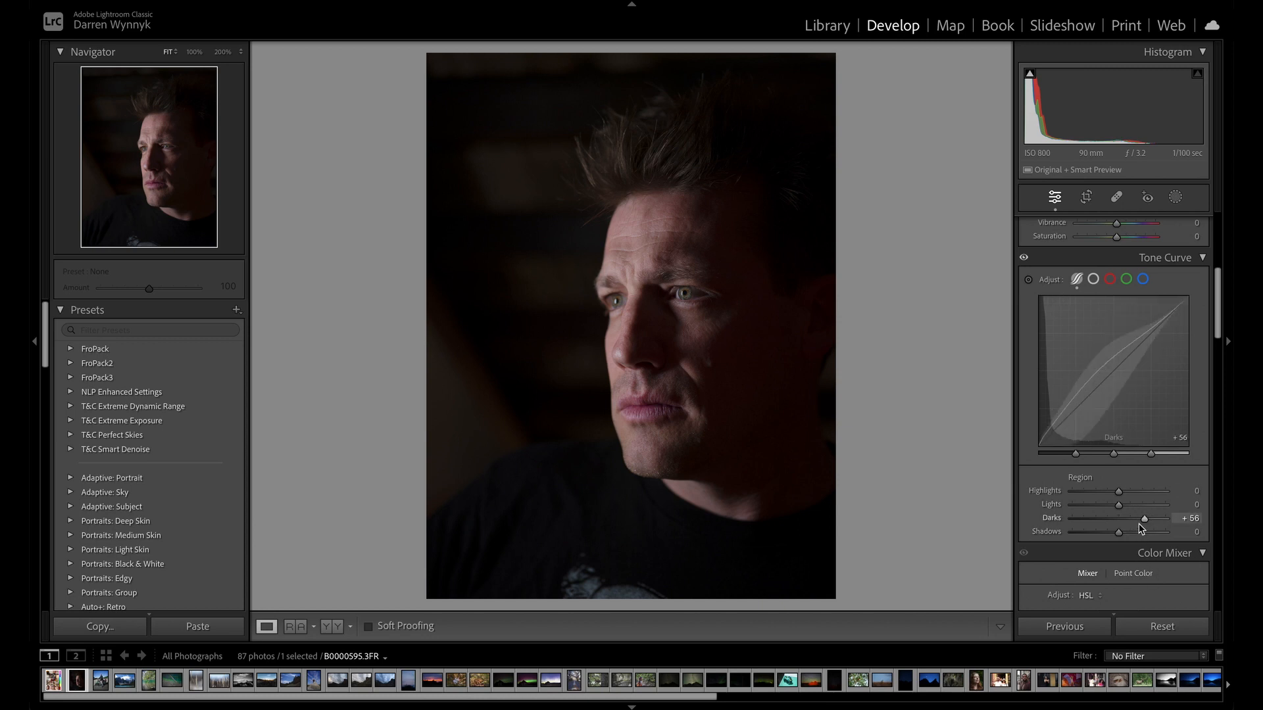
{"action": "mouse_move", "coordinate": [1145, 523]}
{"action": "left_mouse_down"}
{"action": "mouse_move", "coordinate": [1097, 522]}
{"action": "mouse_move", "coordinate": [1143, 518]}
{"action": "left_mouse_up"}
{"action": "left_click_drag", "start_coordinate": [1143, 519], "coordinate": [1176, 519]}
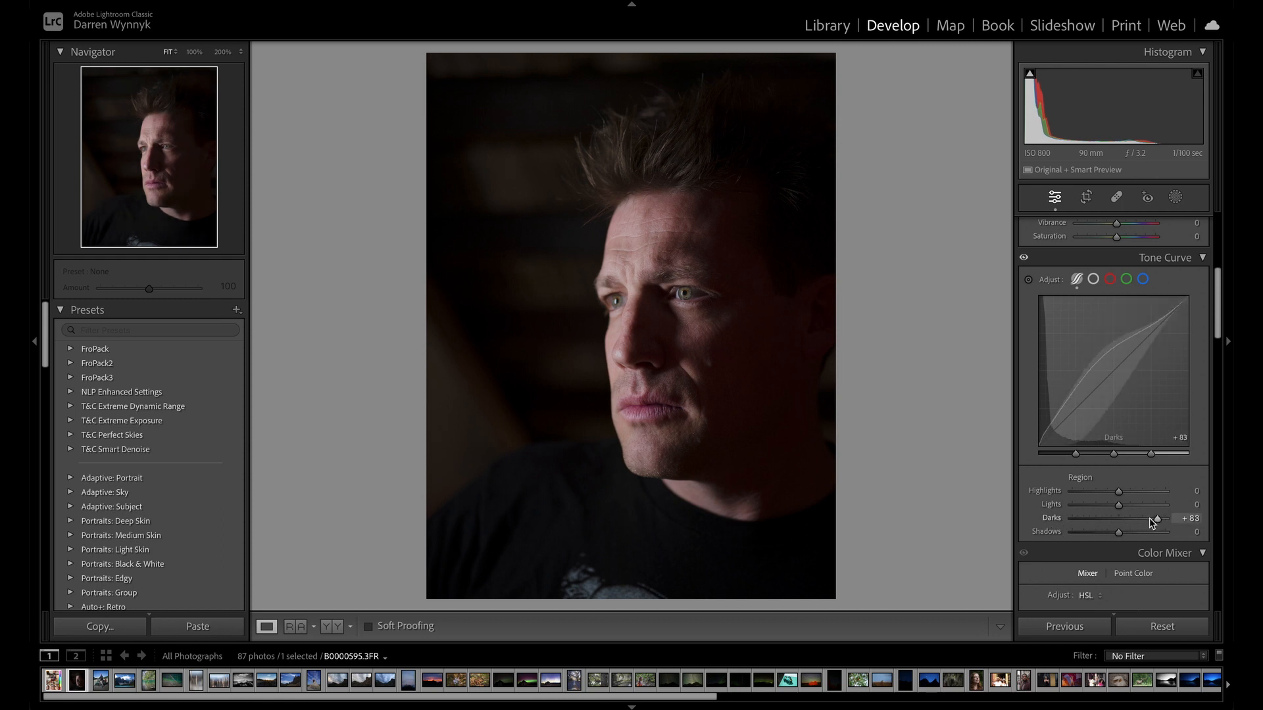
{"action": "mouse_move", "coordinate": [1157, 520]}
{"action": "left_mouse_down"}
{"action": "mouse_move", "coordinate": [1074, 512]}
{"action": "mouse_move", "coordinate": [1164, 512]}
{"action": "mouse_move", "coordinate": [1136, 519]}
{"action": "left_mouse_up"}
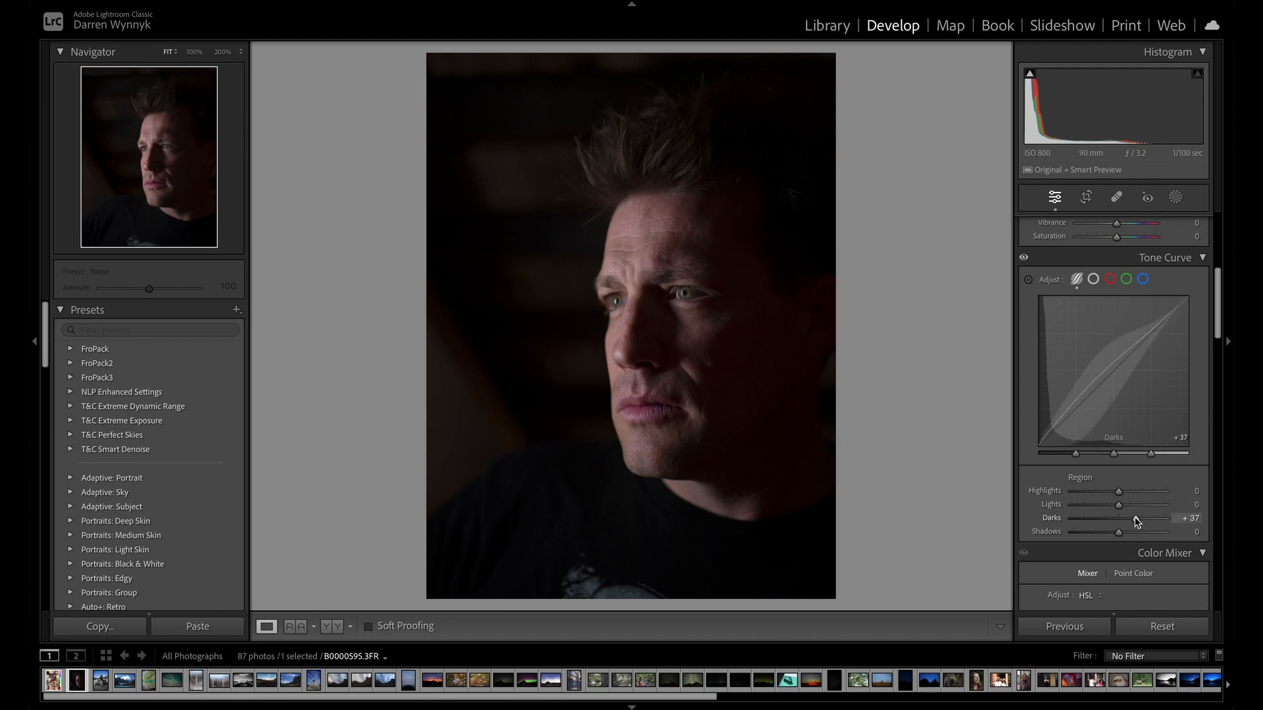
{"action": "mouse_move", "coordinate": [1137, 521]}
{"action": "left_mouse_down"}
{"action": "mouse_move", "coordinate": [1092, 519]}
{"action": "mouse_move", "coordinate": [1169, 524]}
{"action": "mouse_move", "coordinate": [1096, 526]}
{"action": "mouse_move", "coordinate": [1118, 528]}
{"action": "left_mouse_up"}
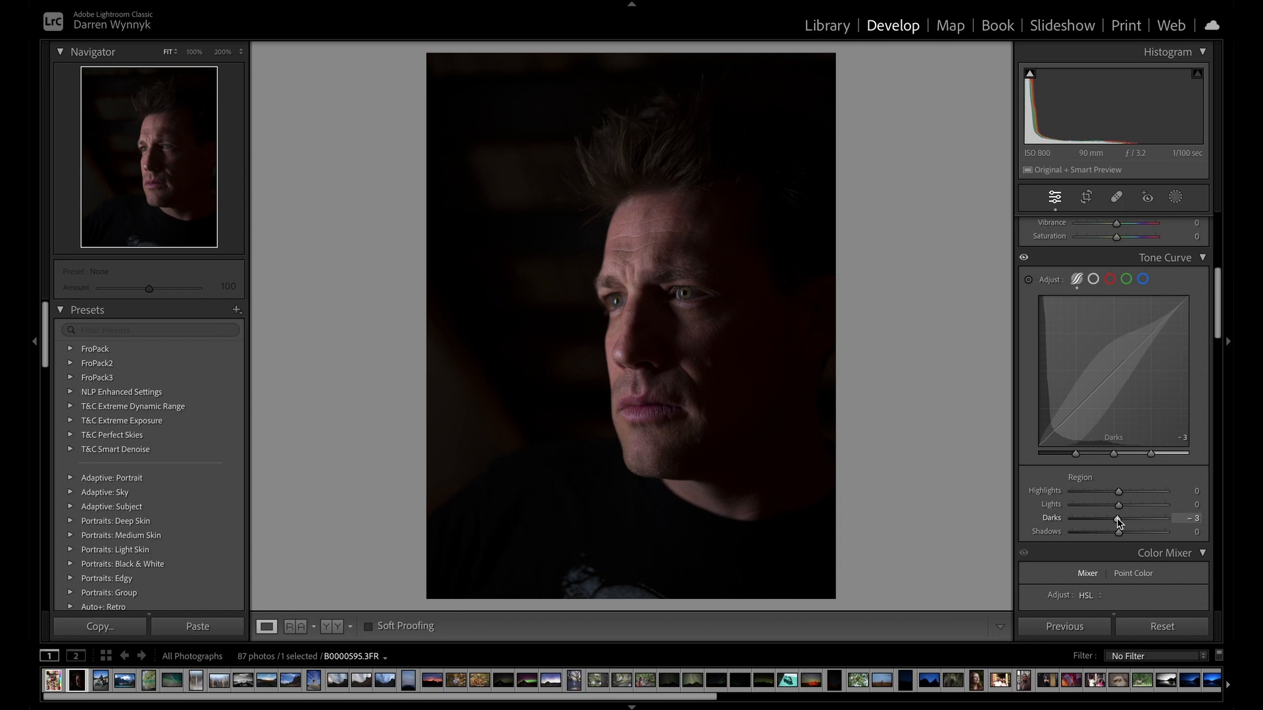
{"action": "double_click", "coordinate": [1118, 519]}
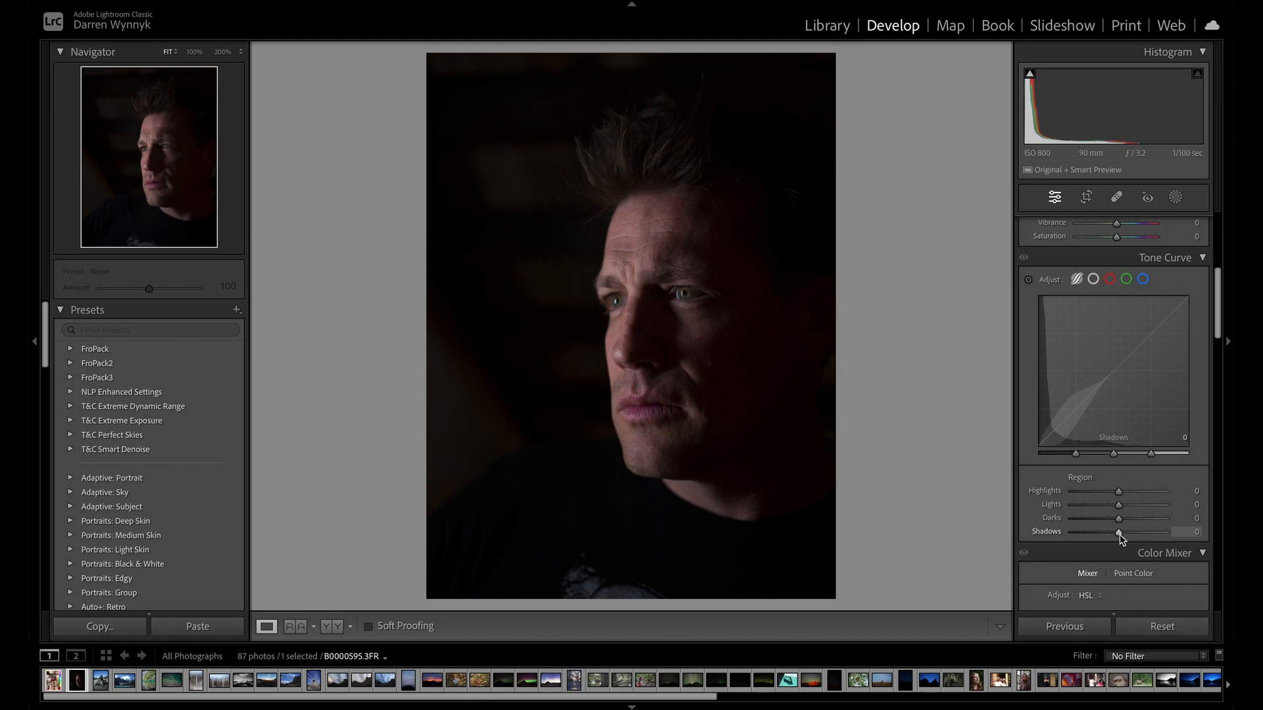
Try the curve's Shadows at +90 and Lights at +100 and +13, and reset both regions to zero.
{"action": "left_click_drag", "start_coordinate": [1128, 539], "coordinate": [1162, 532]}
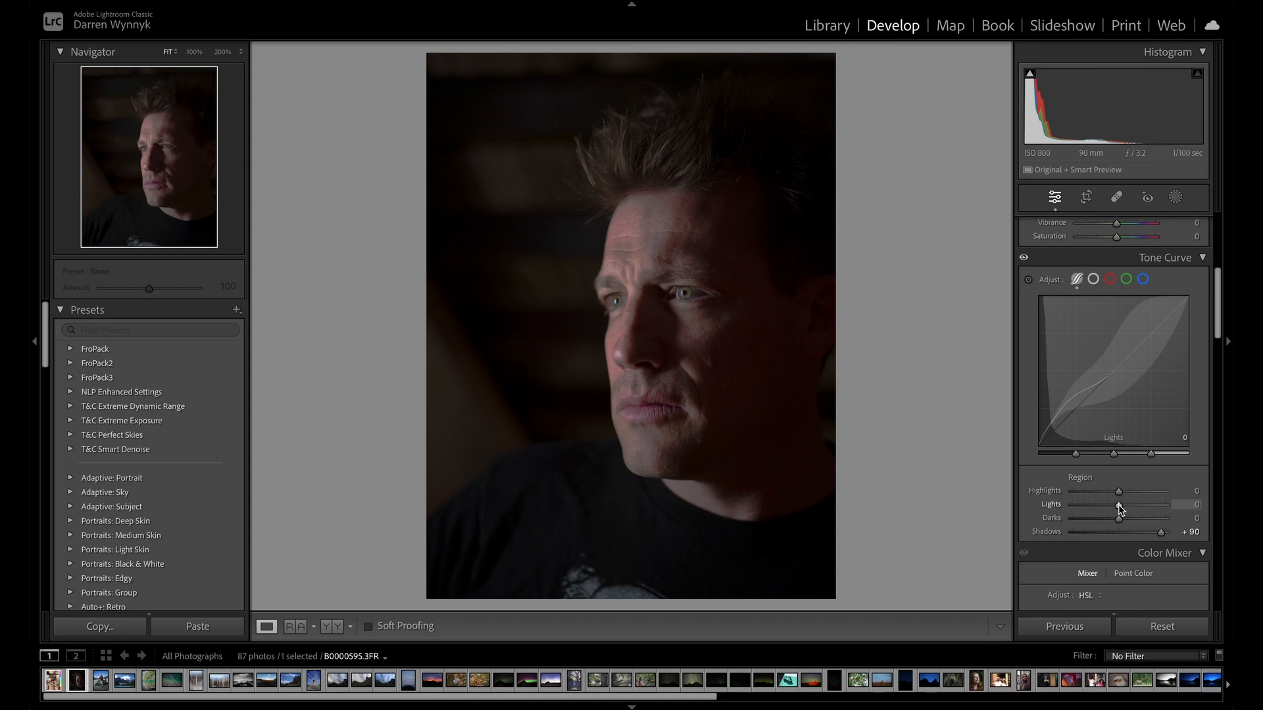
{"action": "left_click_drag", "start_coordinate": [1119, 503], "coordinate": [1171, 498]}
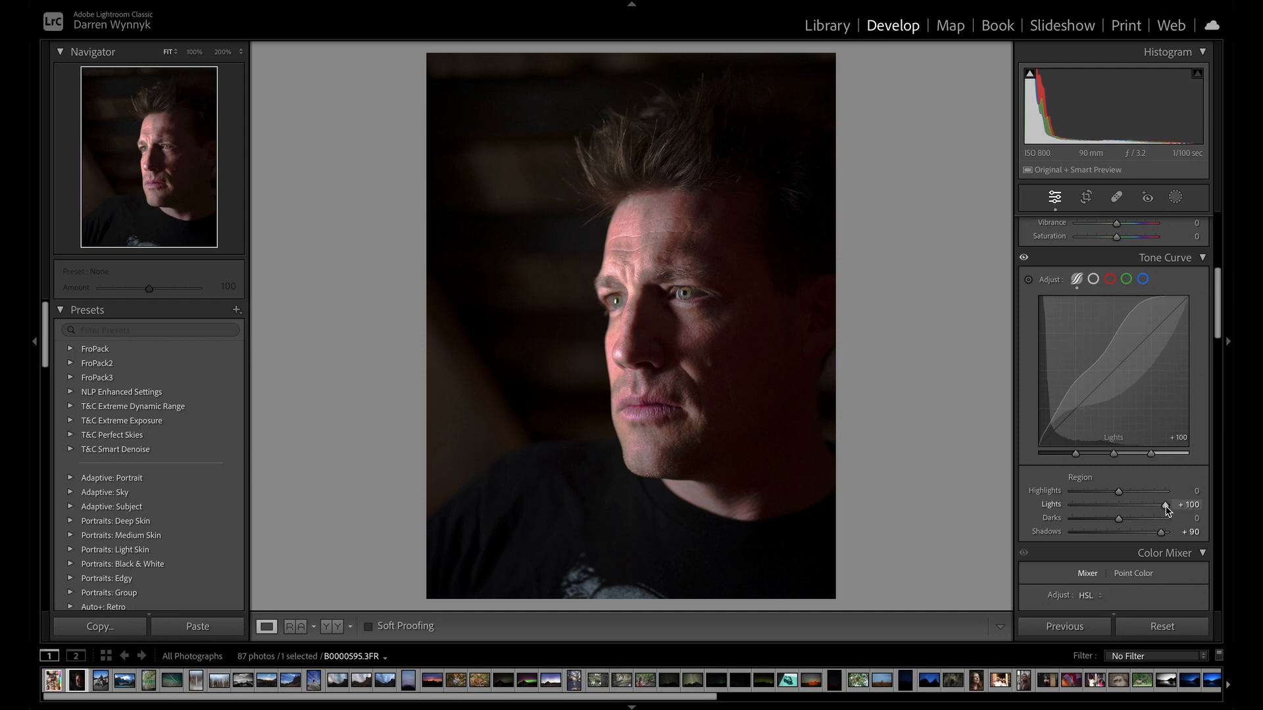
{"action": "left_click_drag", "start_coordinate": [1167, 505], "coordinate": [1125, 507]}
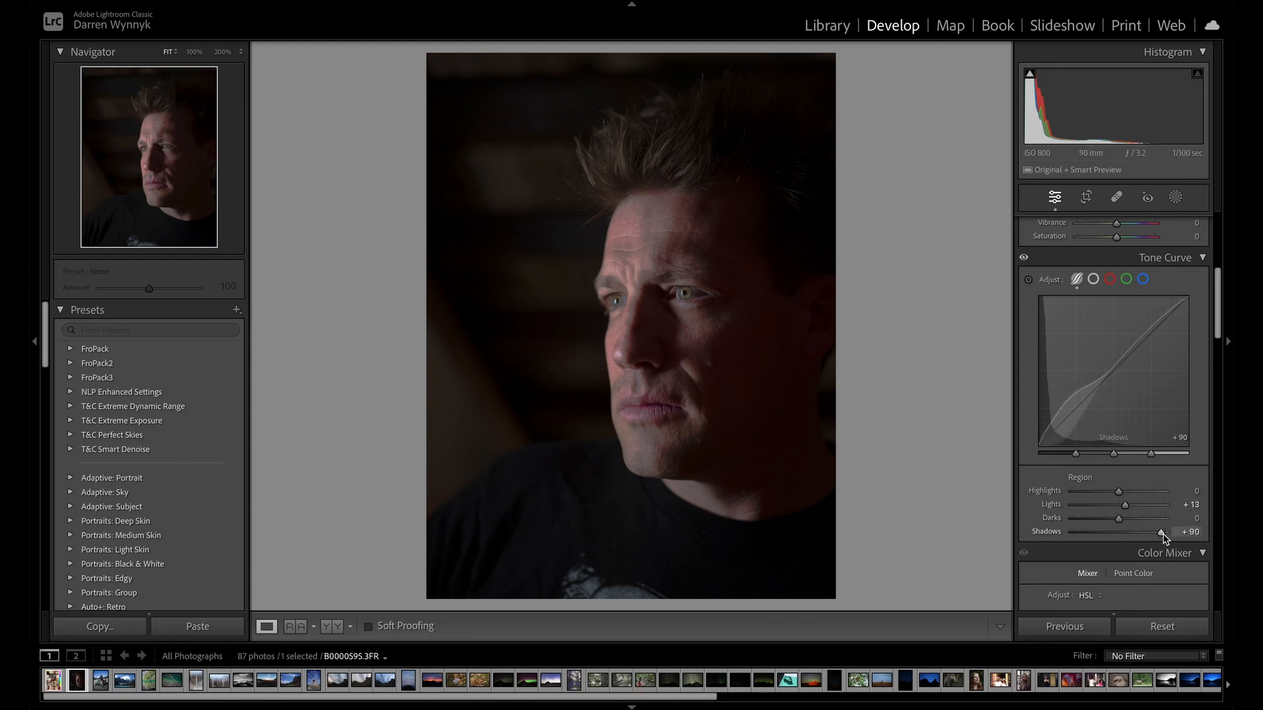
{"action": "left_click_drag", "start_coordinate": [1162, 536], "coordinate": [1119, 531]}
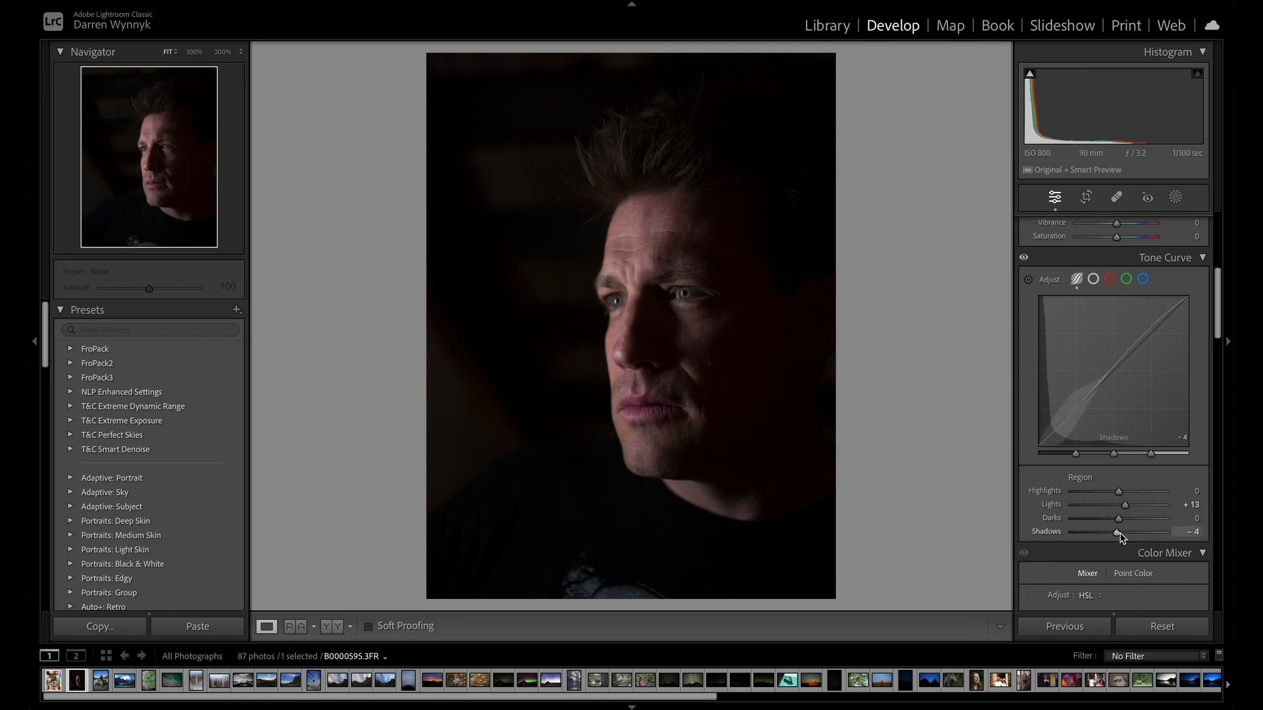
{"action": "double_click", "coordinate": [1121, 534]}
{"action": "double_click", "coordinate": [1124, 506]}
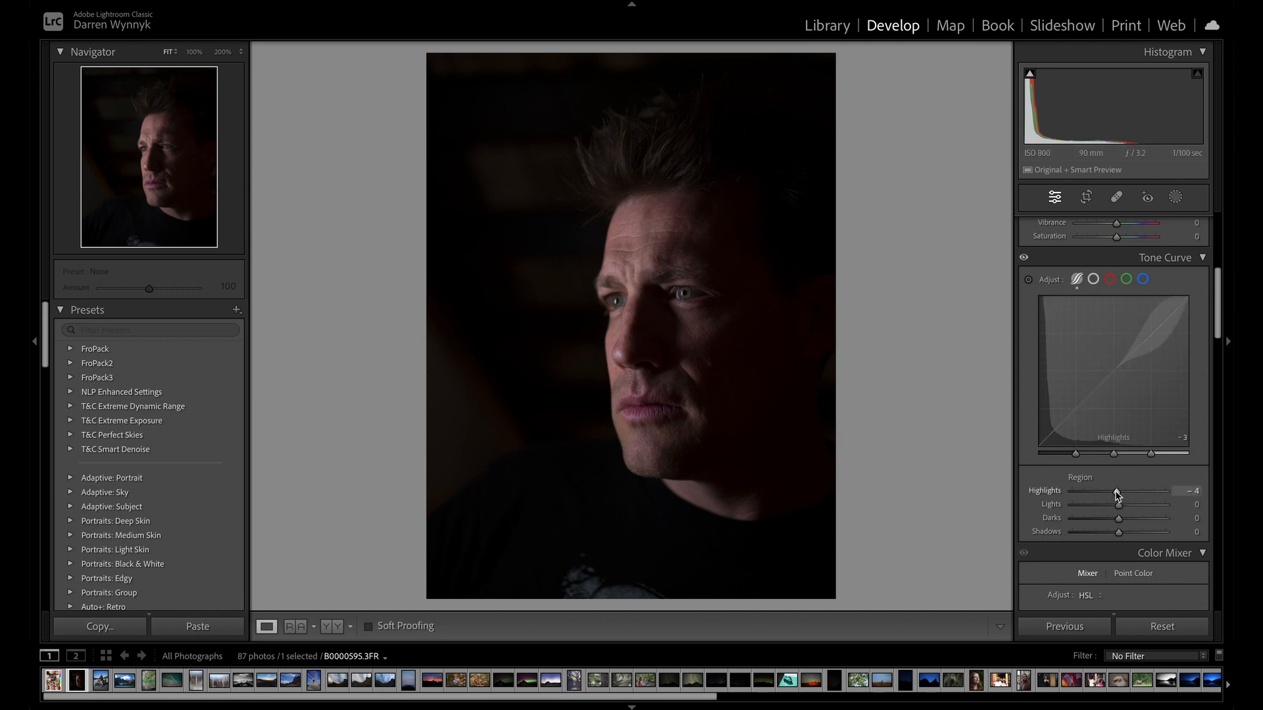
Try the curve's Lights region at +56 and Highlights at -14, and reset both to zero.
{"action": "left_click_drag", "start_coordinate": [1116, 490], "coordinate": [1150, 506]}
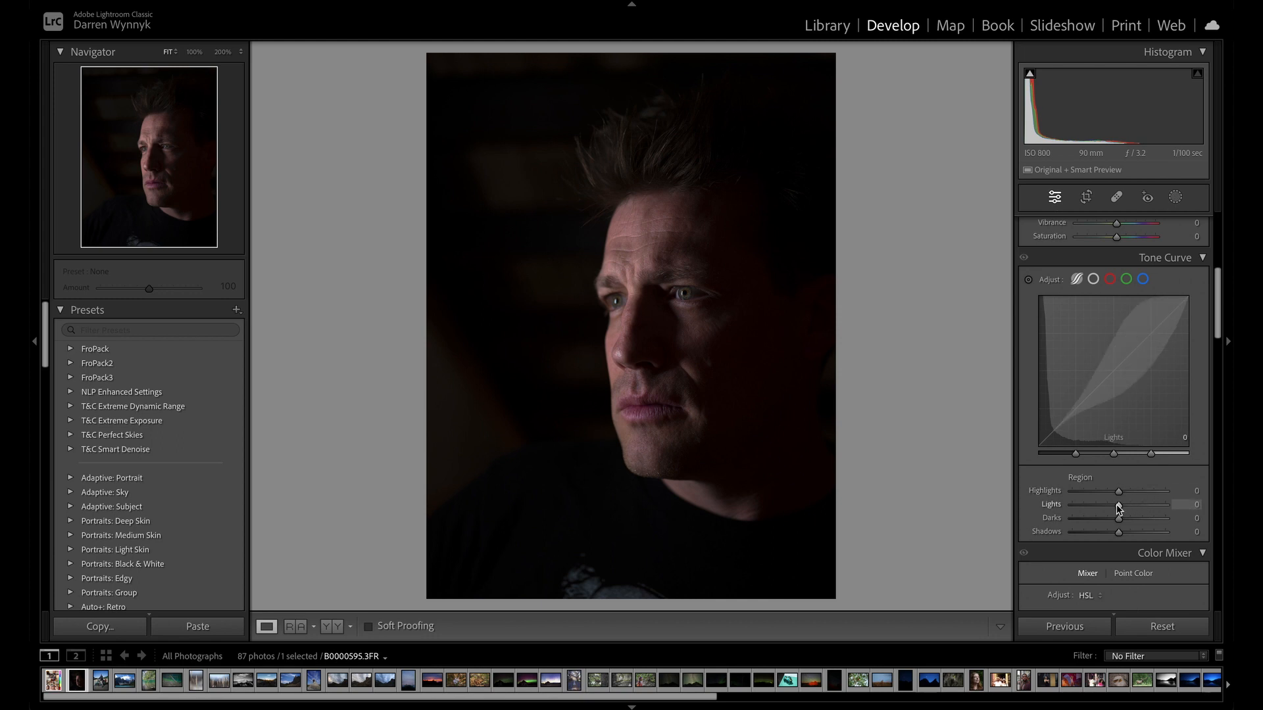
{"action": "mouse_move", "coordinate": [1120, 508]}
{"action": "left_mouse_down"}
{"action": "mouse_move", "coordinate": [1166, 495]}
{"action": "mouse_move", "coordinate": [1095, 502]}
{"action": "mouse_move", "coordinate": [1129, 490]}
{"action": "mouse_move", "coordinate": [1112, 493]}
{"action": "left_mouse_up"}
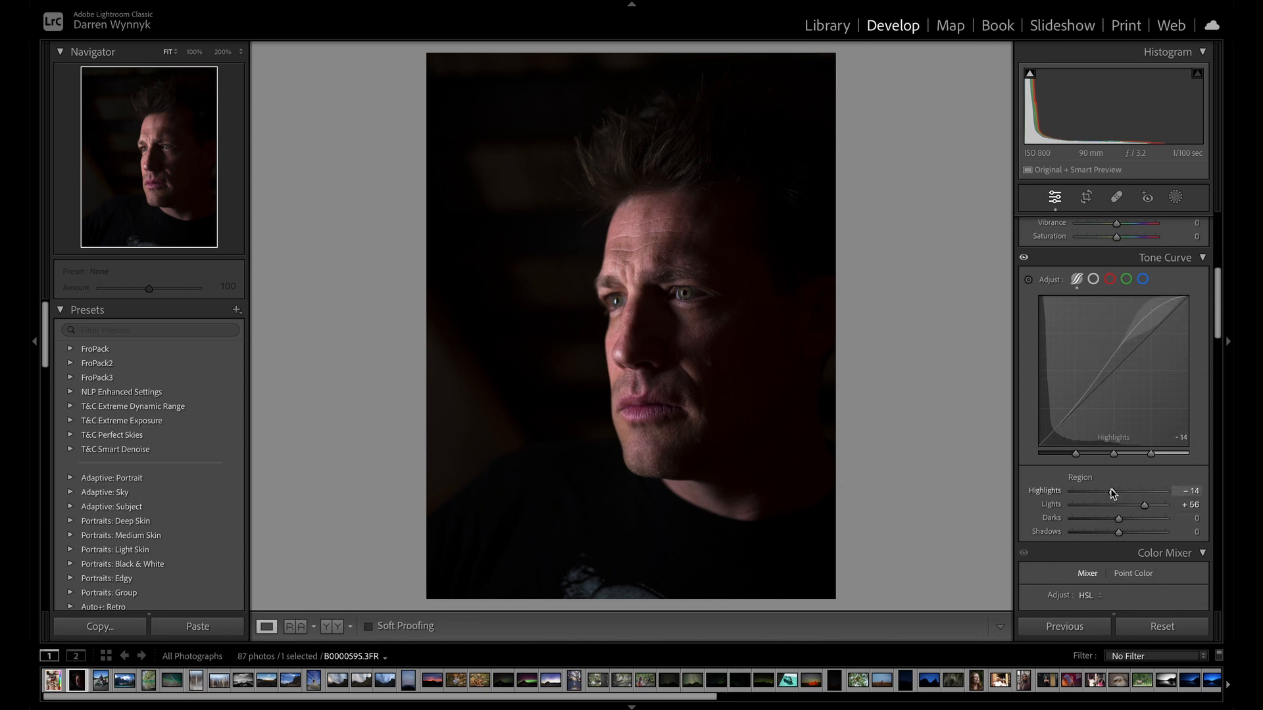
{"action": "double_click", "coordinate": [1112, 492]}
{"action": "double_click", "coordinate": [1142, 506]}
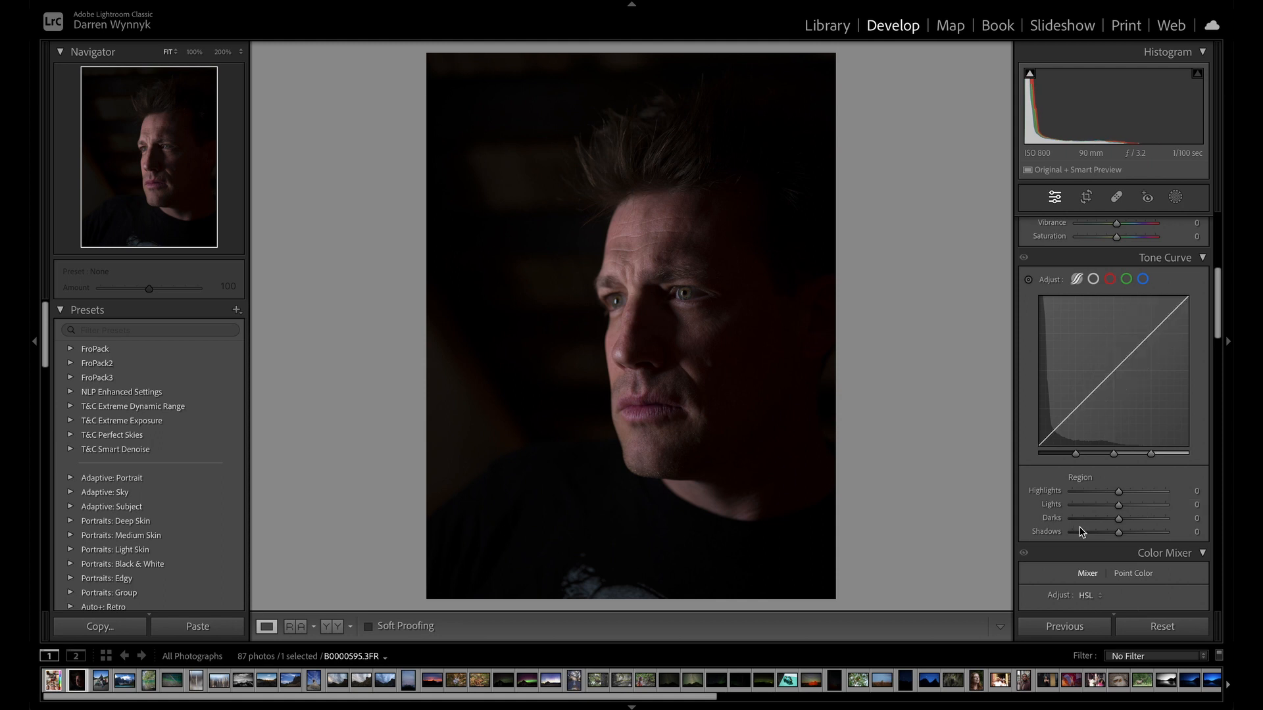
Raise the photo's basic Exposure to +2.15.
{"action": "scroll", "coordinate": [1081, 533], "scroll_direction": "up", "scroll_amount": 5}
{"action": "scroll", "coordinate": [1081, 533], "scroll_direction": "down", "scroll_amount": 3}
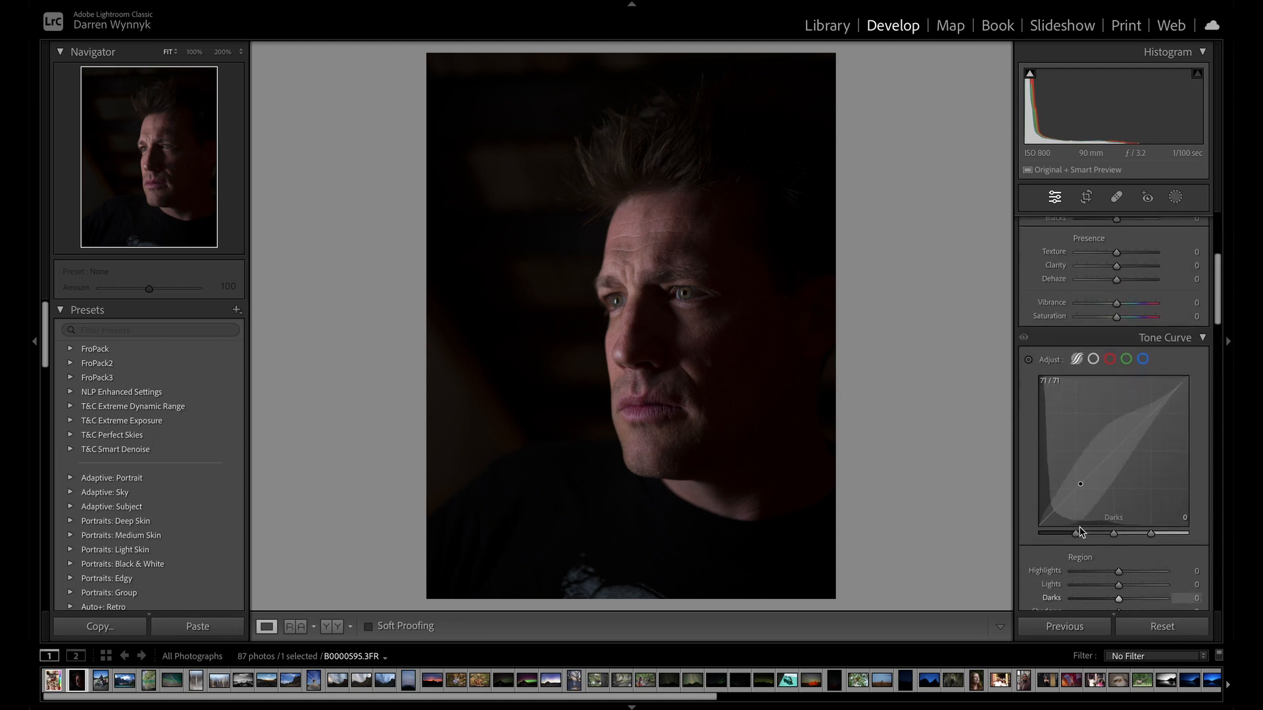
{"action": "scroll", "coordinate": [1133, 531], "scroll_direction": "up", "scroll_amount": 3}
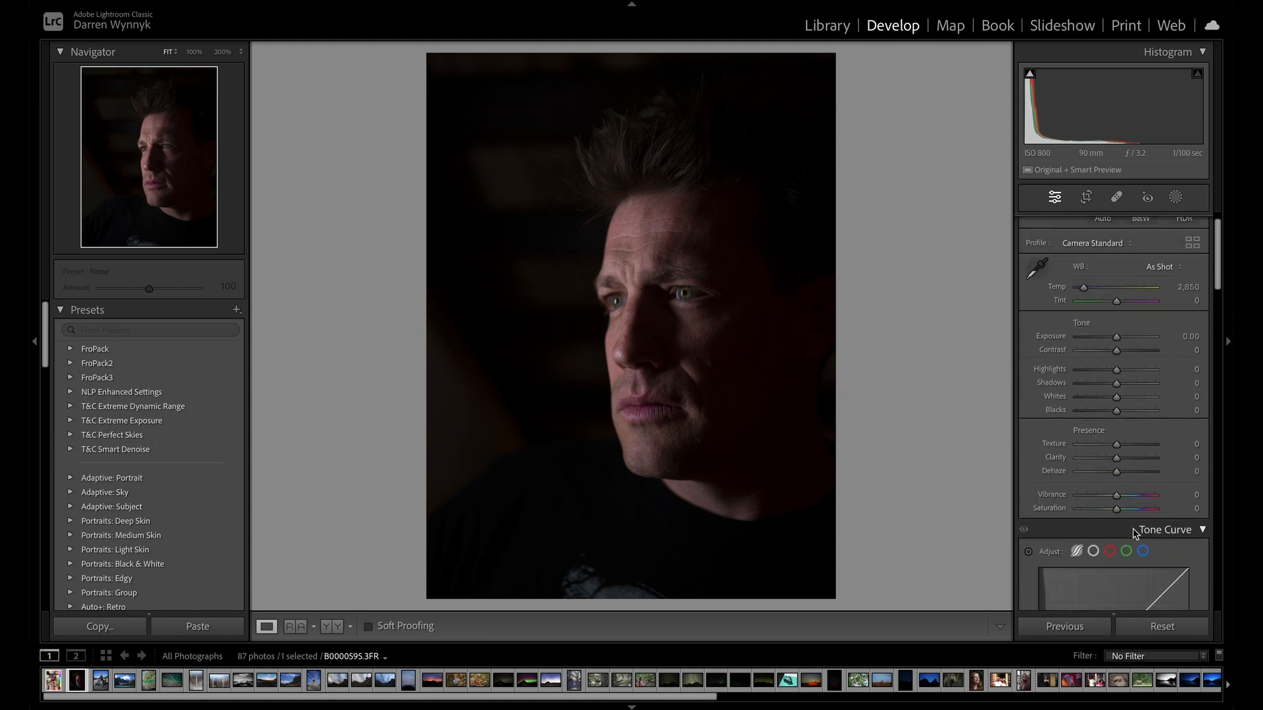
{"action": "scroll", "coordinate": [1119, 454], "scroll_direction": "up", "scroll_amount": 1}
{"action": "left_click_drag", "start_coordinate": [1117, 362], "coordinate": [1136, 365]}
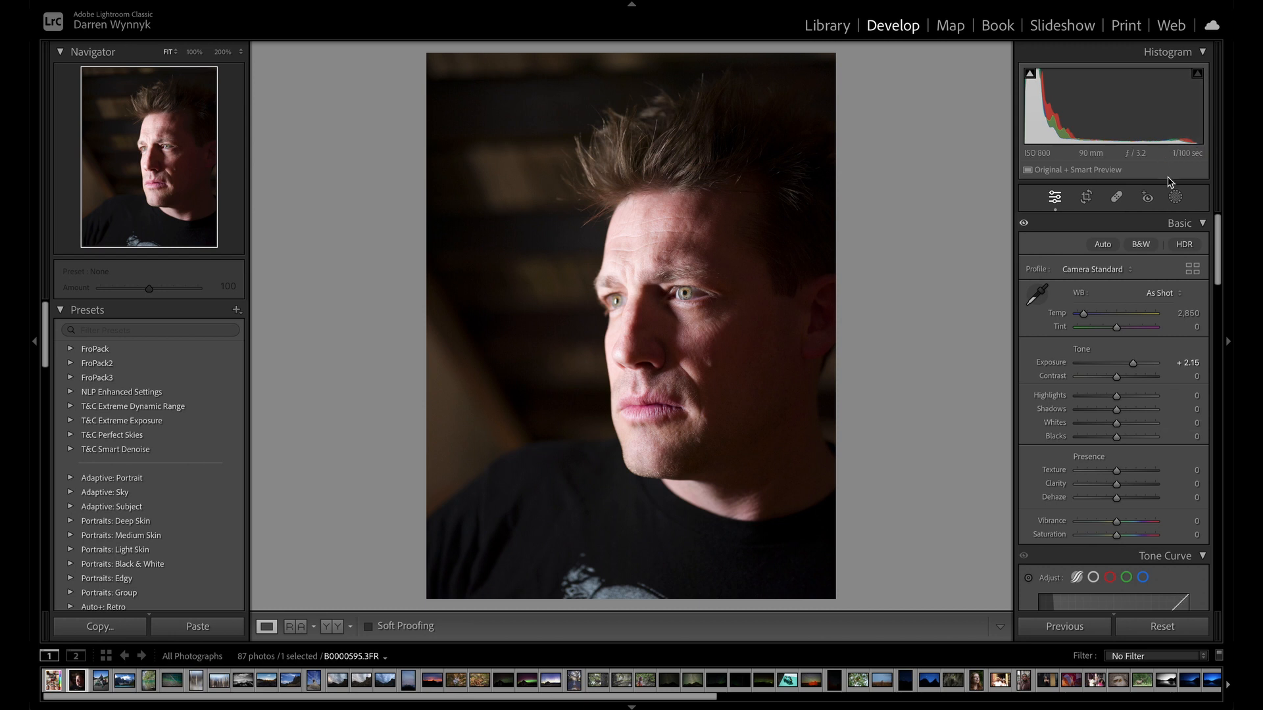
Try the parametric curve's Highlights region at +100 and -100, and reset it to zero.
{"action": "scroll", "coordinate": [1129, 411], "scroll_direction": "down", "scroll_amount": 8}
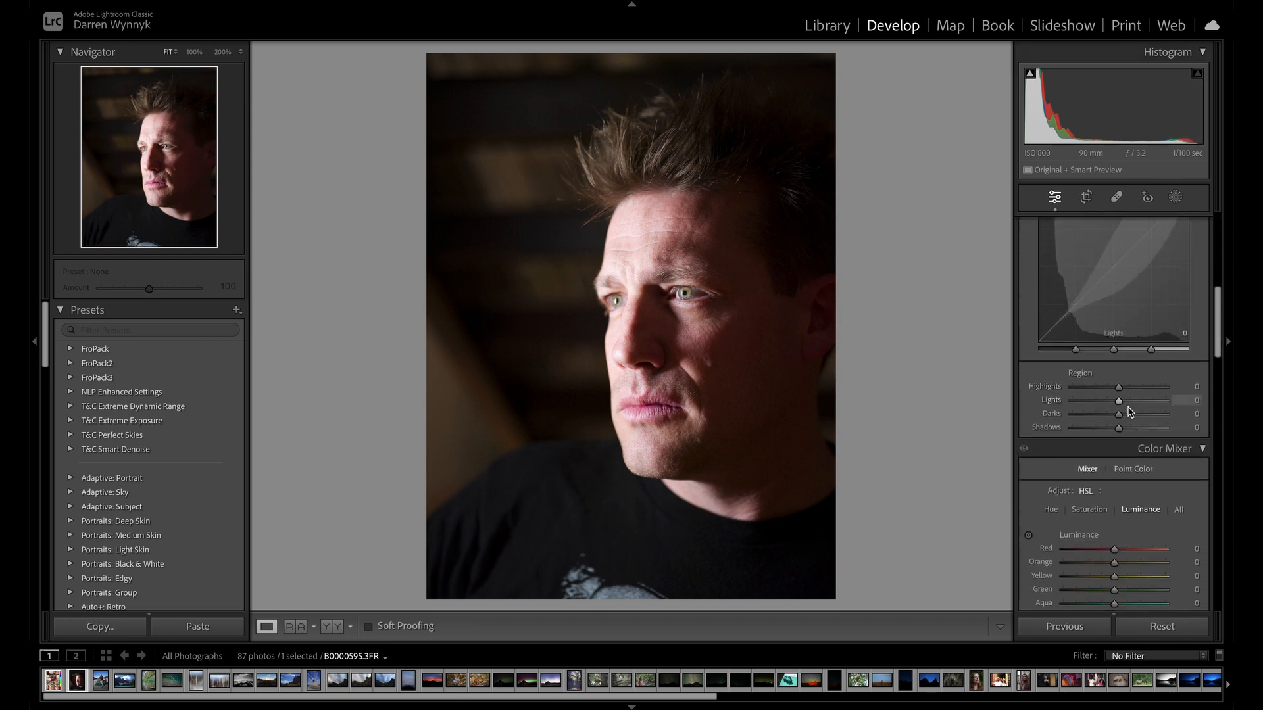
{"action": "left_click_drag", "start_coordinate": [1120, 387], "coordinate": [1184, 388]}
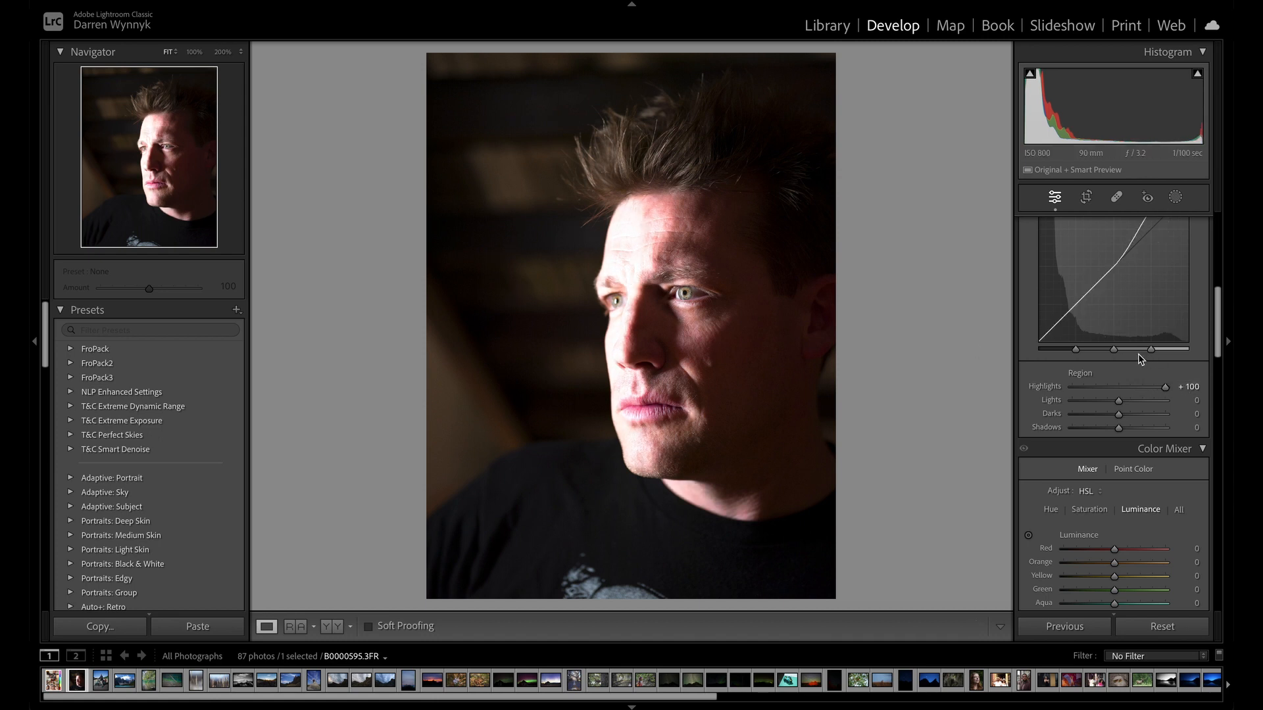
{"action": "left_click_drag", "start_coordinate": [1162, 387], "coordinate": [1060, 389]}
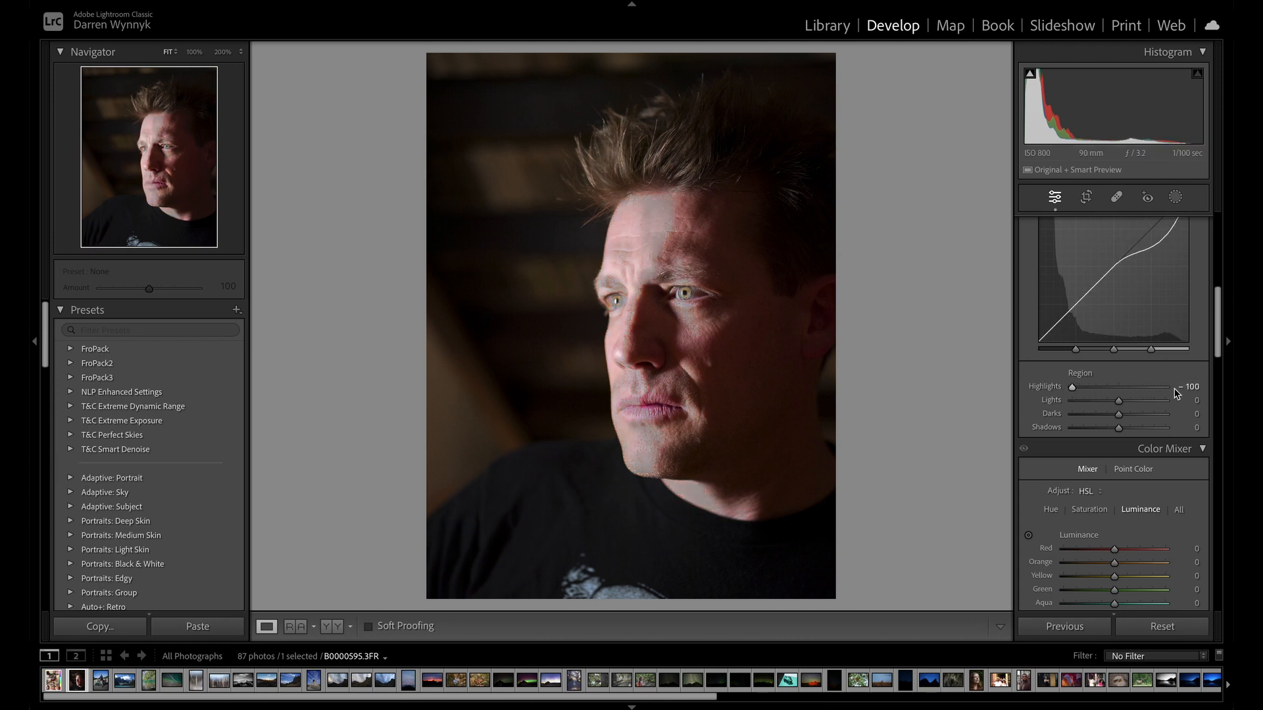
{"action": "scroll", "coordinate": [1163, 412], "scroll_direction": "up", "scroll_amount": 1}
{"action": "scroll", "coordinate": [1163, 411], "scroll_direction": "up", "scroll_amount": 3}
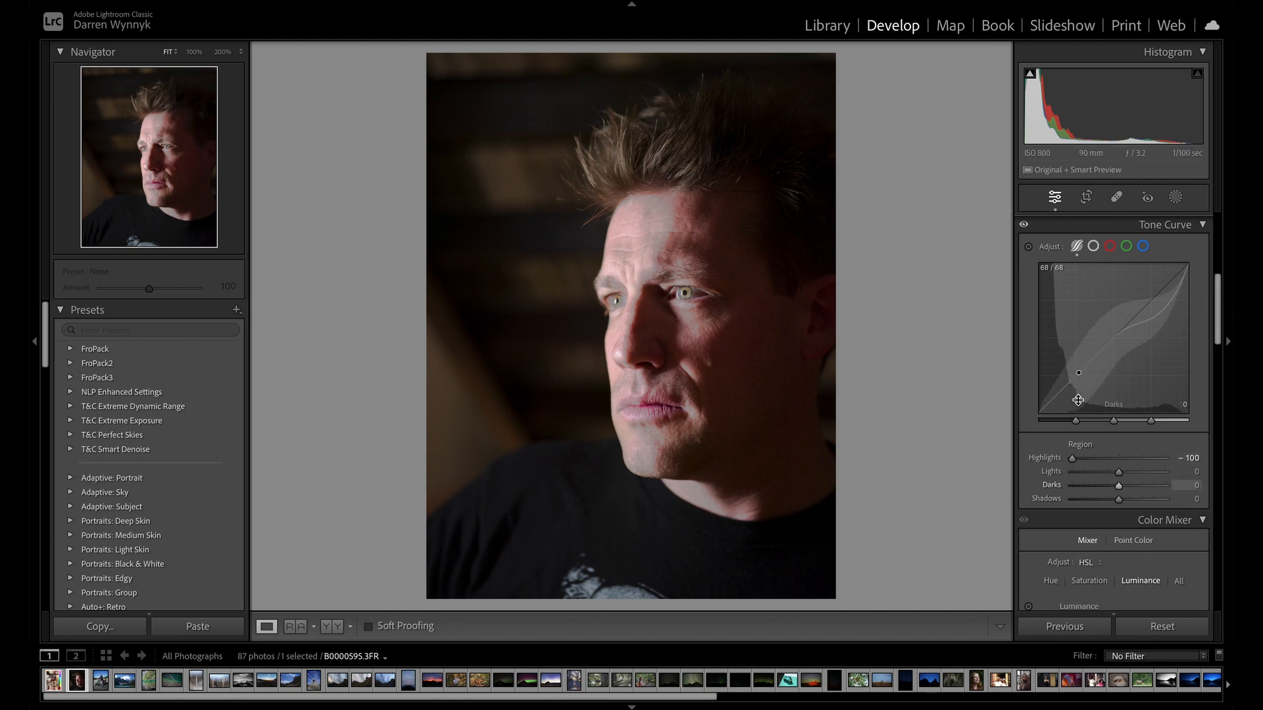
{"action": "scroll", "coordinate": [1082, 415], "scroll_direction": "down", "scroll_amount": 2}
{"action": "left_click_drag", "start_coordinate": [1079, 415], "coordinate": [1121, 415]}
Return the portrait to its original, darker exposure.
{"action": "scroll", "coordinate": [1122, 414], "scroll_direction": "up", "scroll_amount": 3}
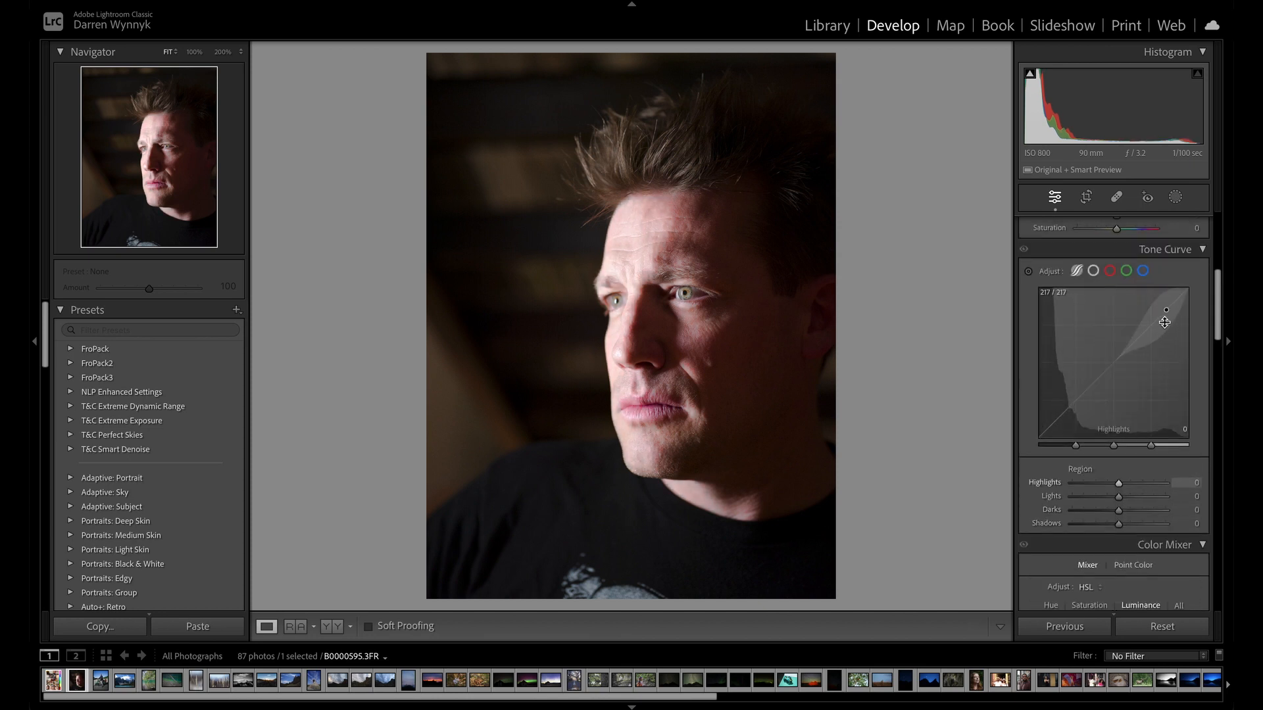
{"action": "scroll", "coordinate": [1121, 365], "scroll_direction": "up", "scroll_amount": 8}
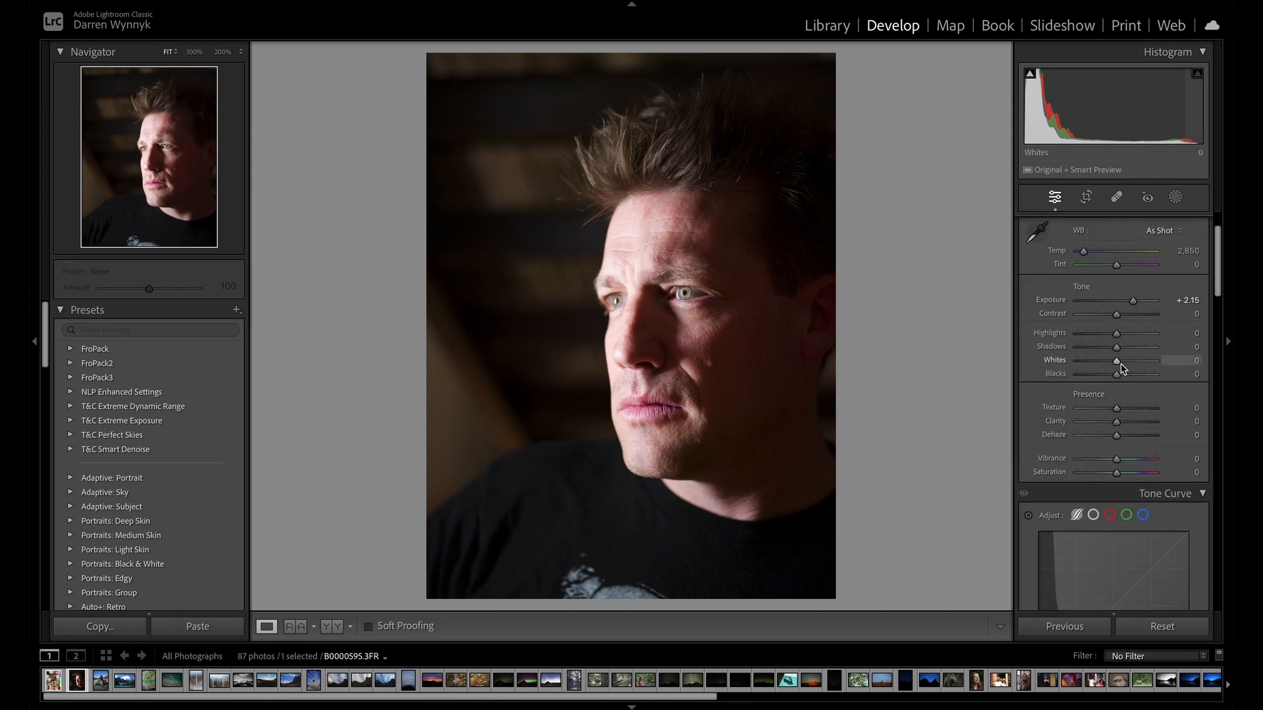
{"action": "key", "text": "backslash"}
Narrow the parametric curve's Highlights region by moving its split point from 75 closer to the white end.
{"action": "scroll", "coordinate": [1135, 299], "scroll_direction": "down", "scroll_amount": 7}
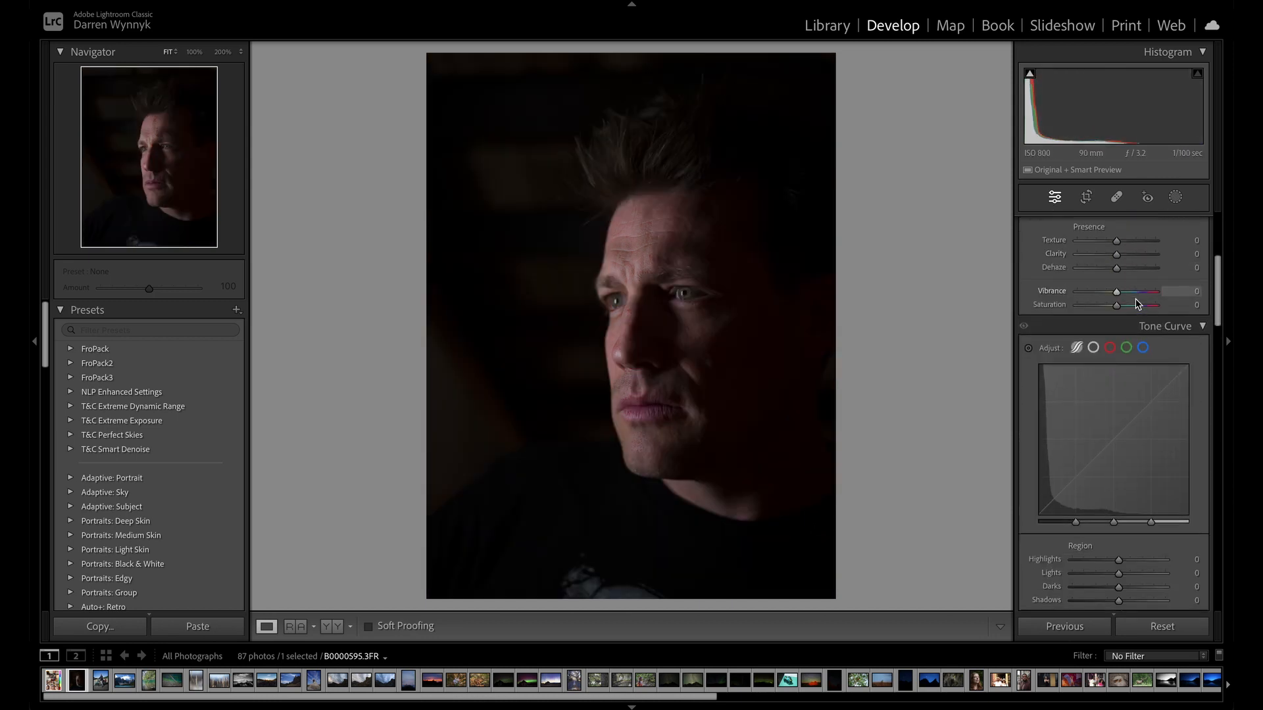
{"action": "scroll", "coordinate": [1126, 483], "scroll_direction": "down", "scroll_amount": 3}
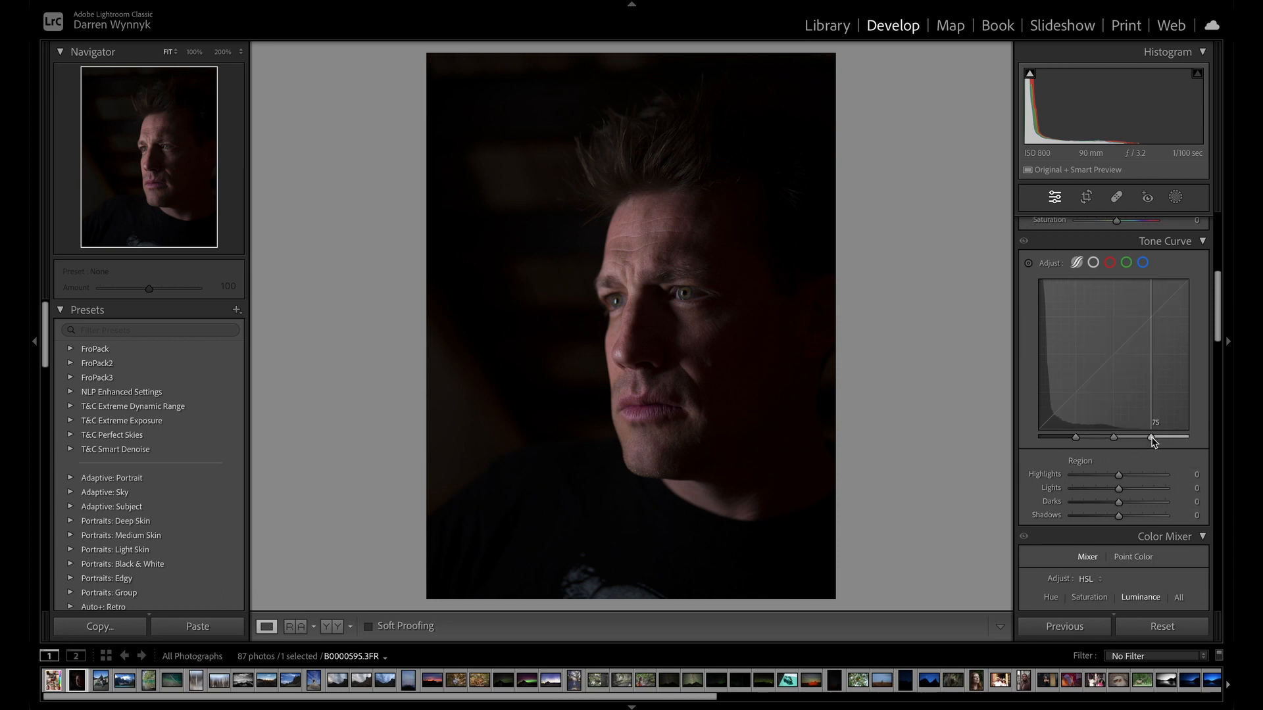
{"action": "left_click_drag", "start_coordinate": [1152, 439], "coordinate": [1175, 440]}
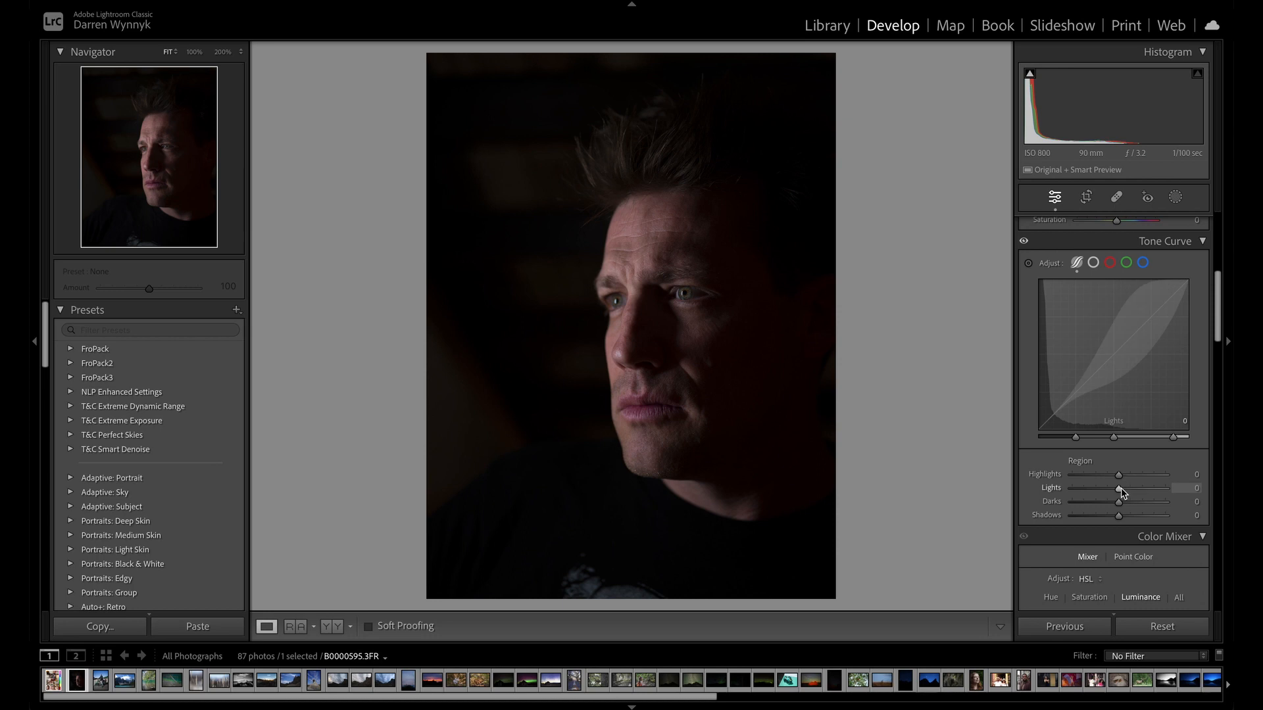
Try raising the curve's Lights region to +15 directly on the graph, and reset it to zero.
{"action": "scroll", "coordinate": [1148, 448], "scroll_direction": "up", "scroll_amount": 2}
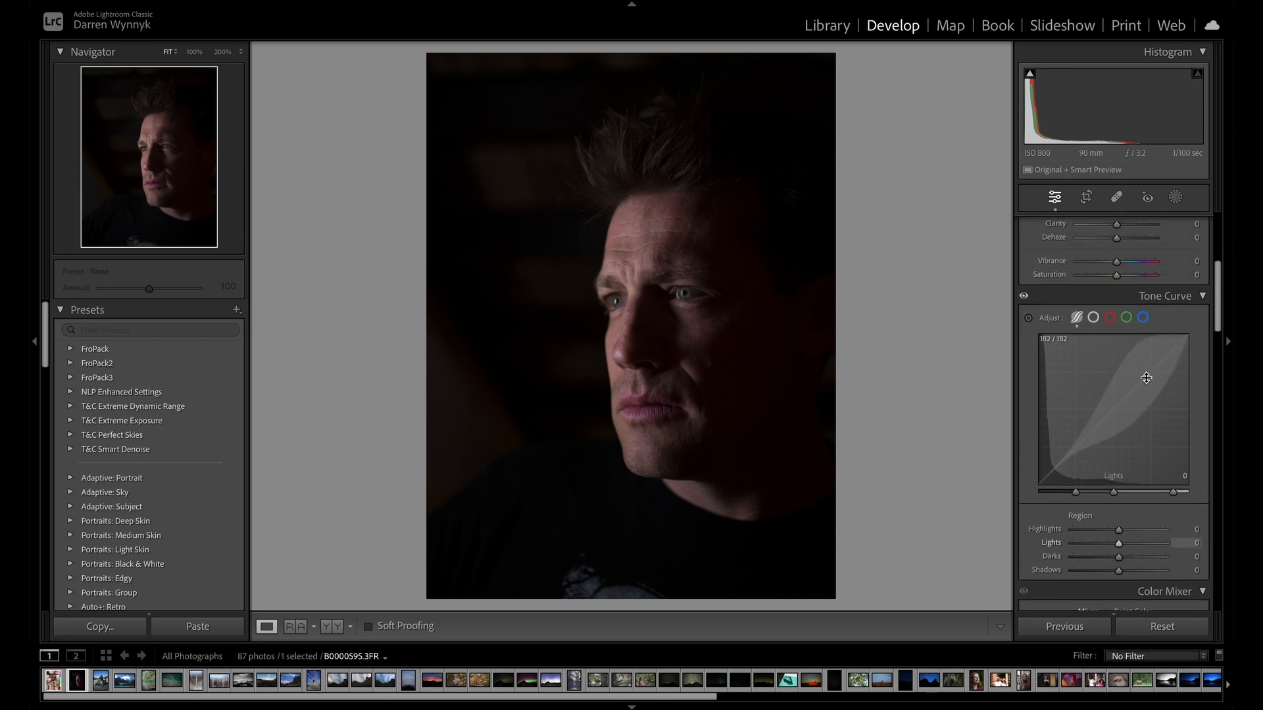
{"action": "left_click_drag", "start_coordinate": [1144, 381], "coordinate": [1145, 371]}
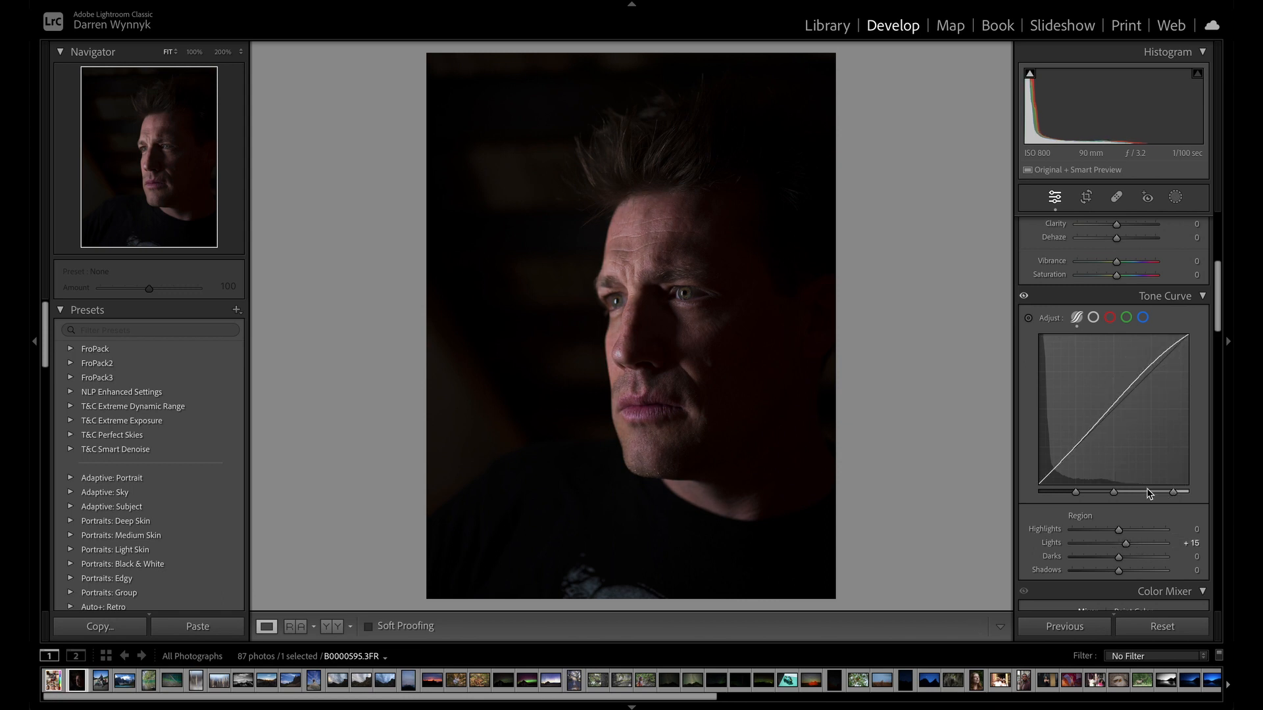
{"action": "scroll", "coordinate": [1127, 531], "scroll_direction": "down", "scroll_amount": 4}
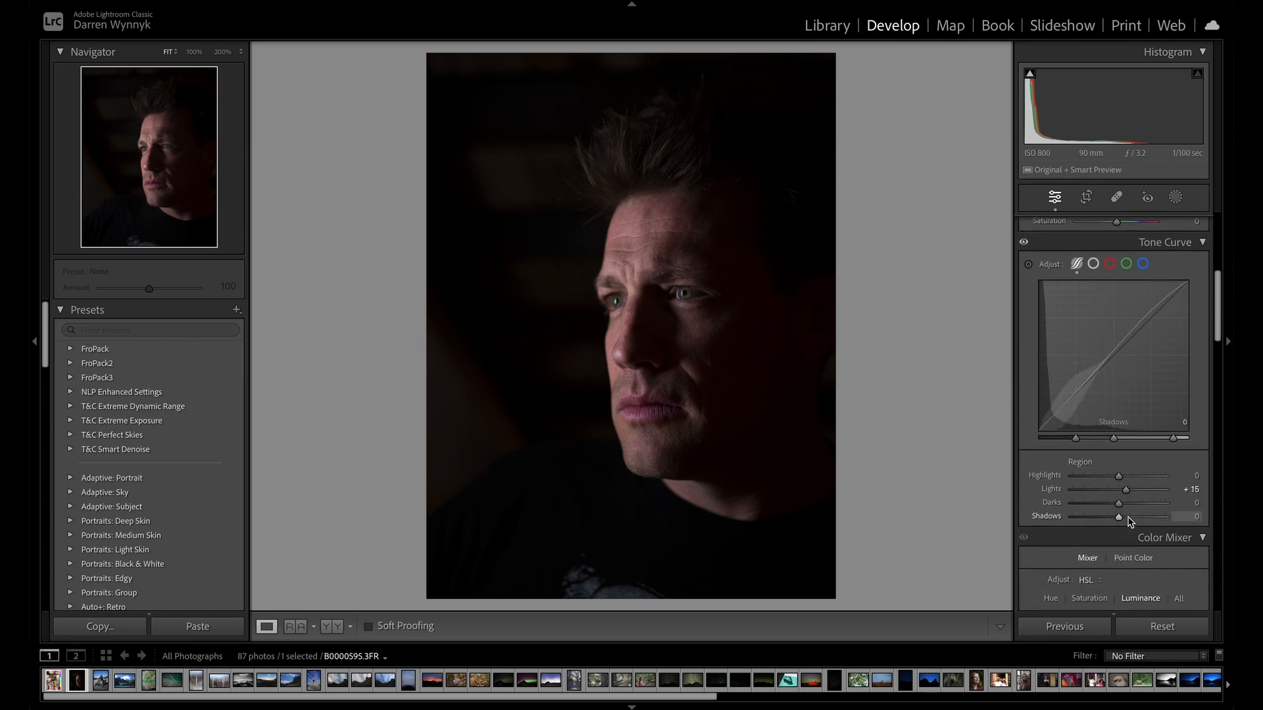
{"action": "double_click", "coordinate": [1126, 485]}
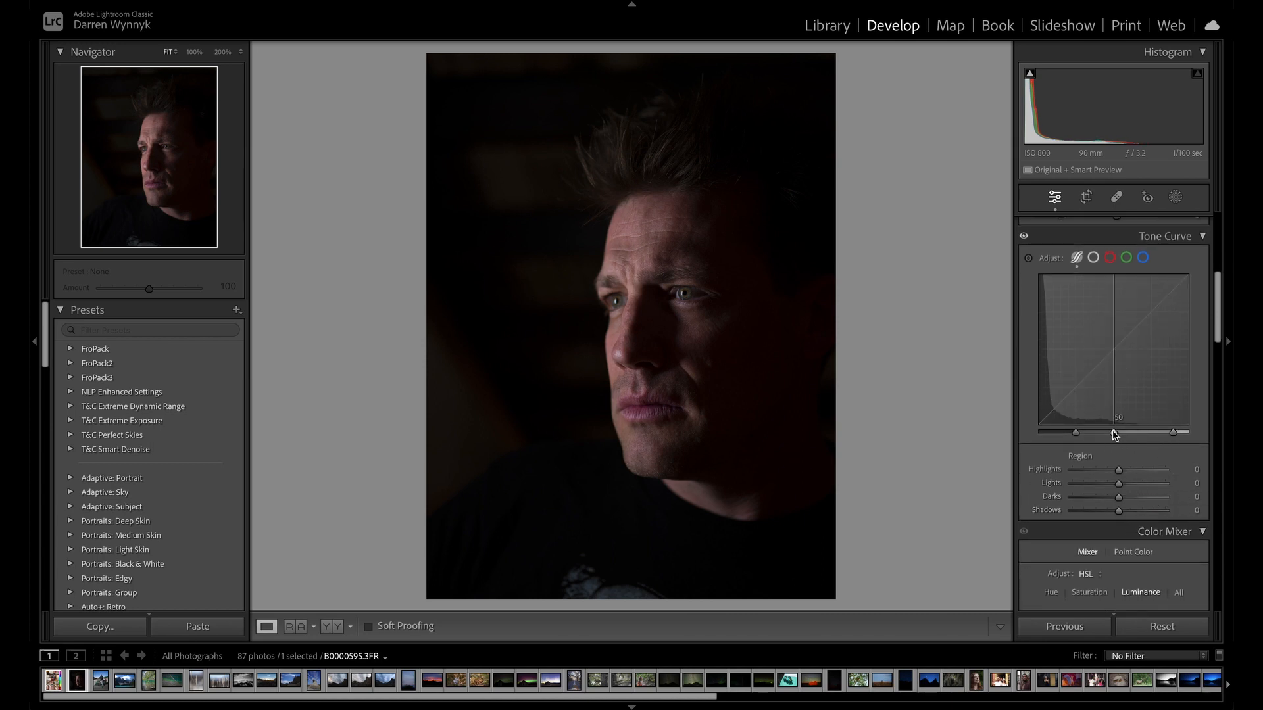
Move the parametric curve's middle split point from 50 to just below the highlights split point.
{"action": "left_click_drag", "start_coordinate": [1113, 430], "coordinate": [1156, 428]}
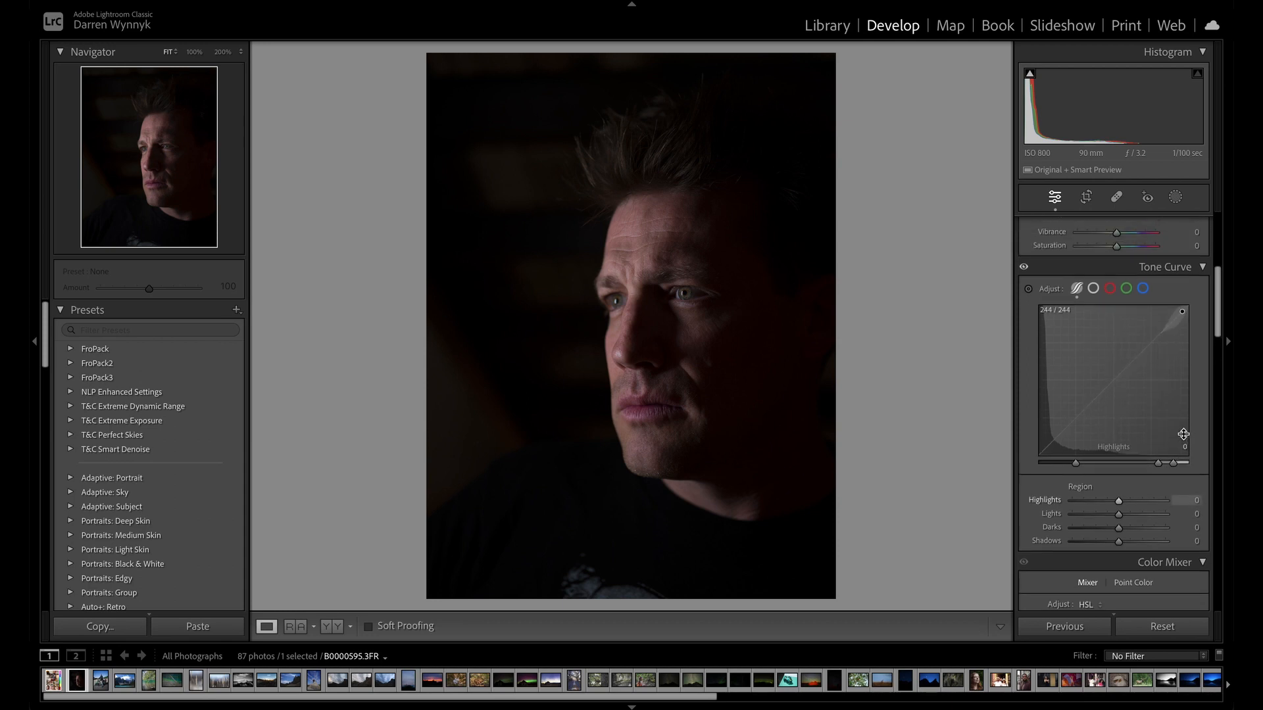
Try lowering the parametric curve's Darks region to −3 directly on the graph, and reset it to zero.
{"action": "scroll", "coordinate": [1180, 438], "scroll_direction": "up", "scroll_amount": 2}
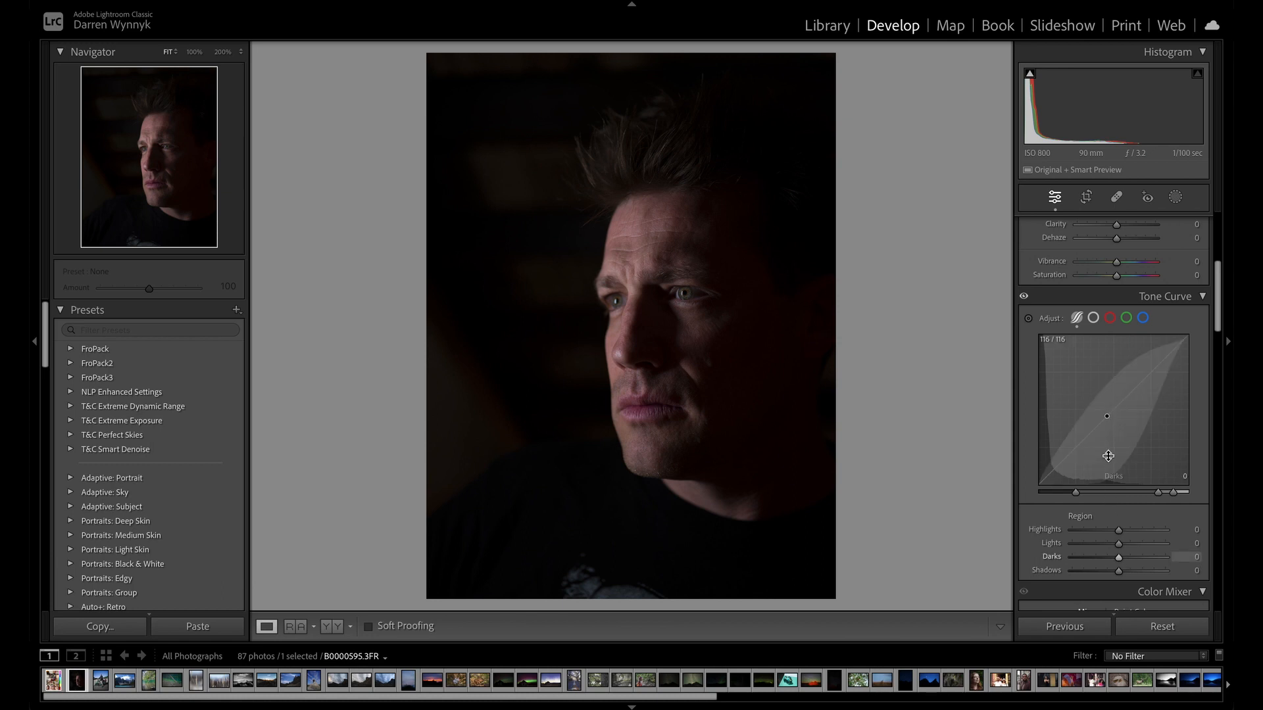
{"action": "mouse_move", "coordinate": [1111, 414]}
{"action": "left_mouse_down"}
{"action": "mouse_move", "coordinate": [1110, 442]}
{"action": "mouse_move", "coordinate": [1111, 400]}
{"action": "mouse_move", "coordinate": [1110, 418]}
{"action": "left_mouse_up"}
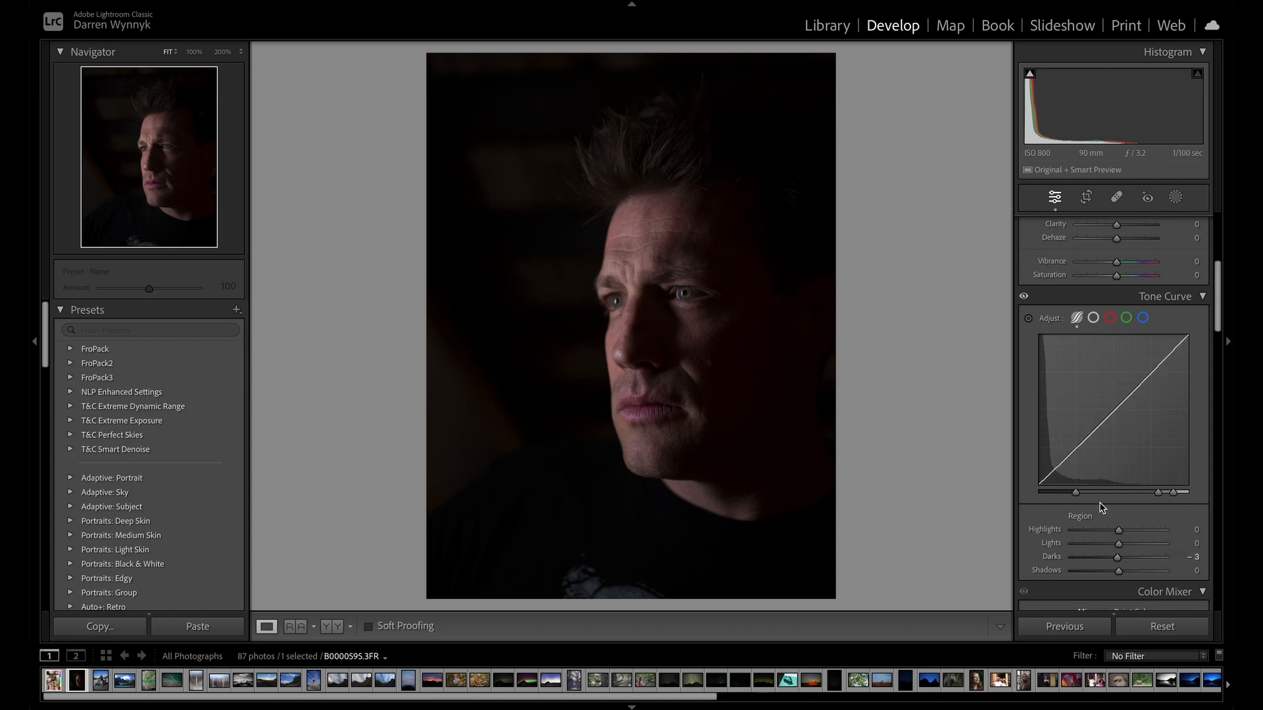
{"action": "scroll", "coordinate": [1105, 500], "scroll_direction": "down", "scroll_amount": 2}
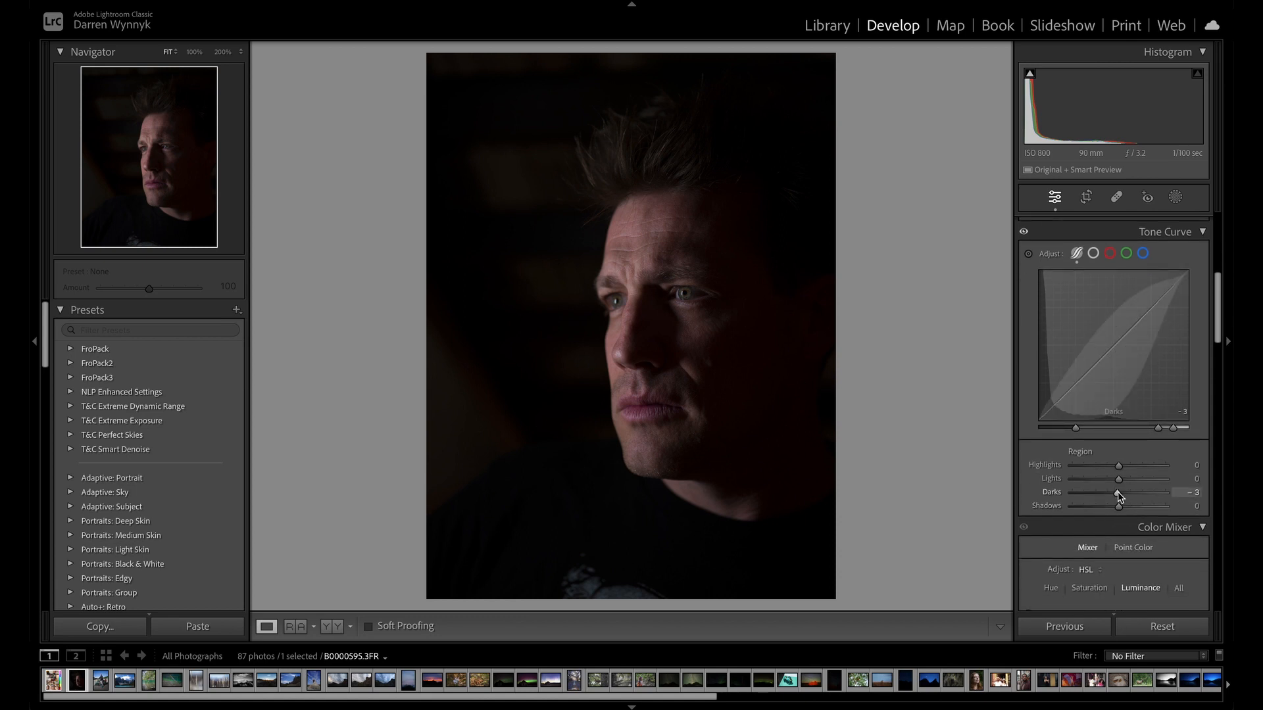
{"action": "double_click", "coordinate": [1118, 492]}
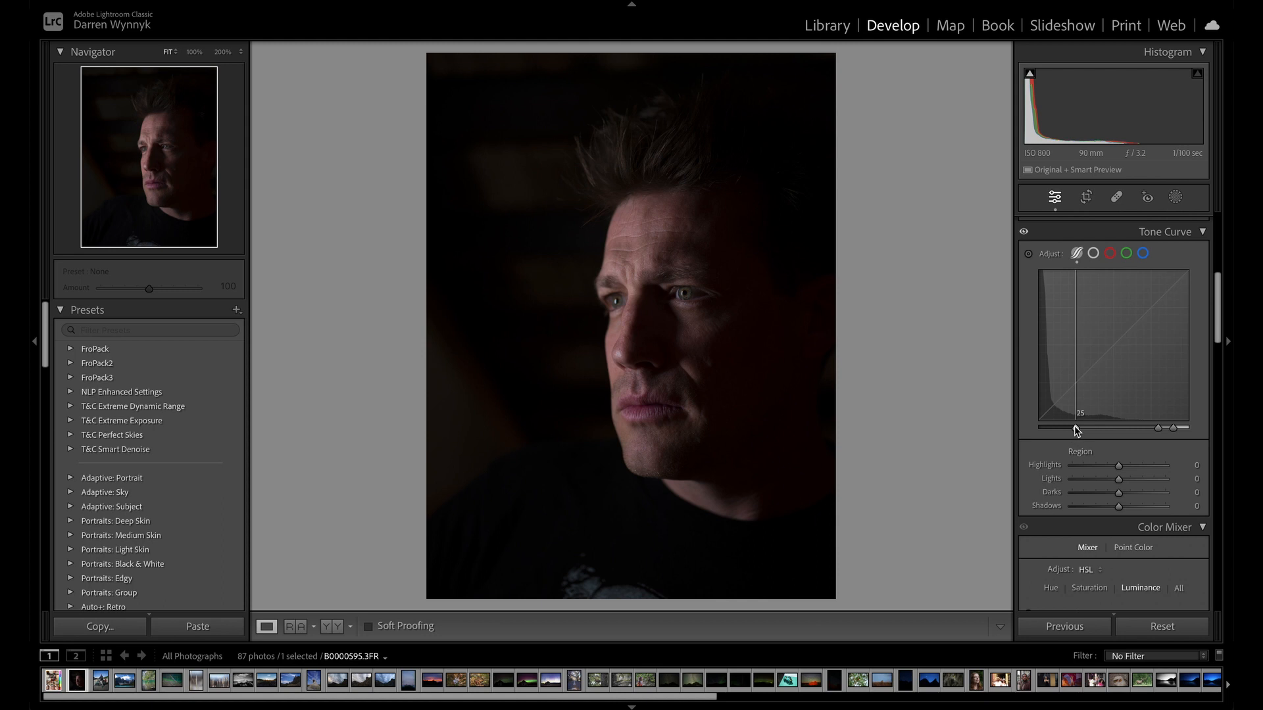
Widen the Shadows region by moving its split point from 25 to 70, and try the Darks at +46 before resetting them to zero.
{"action": "left_click_drag", "start_coordinate": [1076, 428], "coordinate": [1145, 428]}
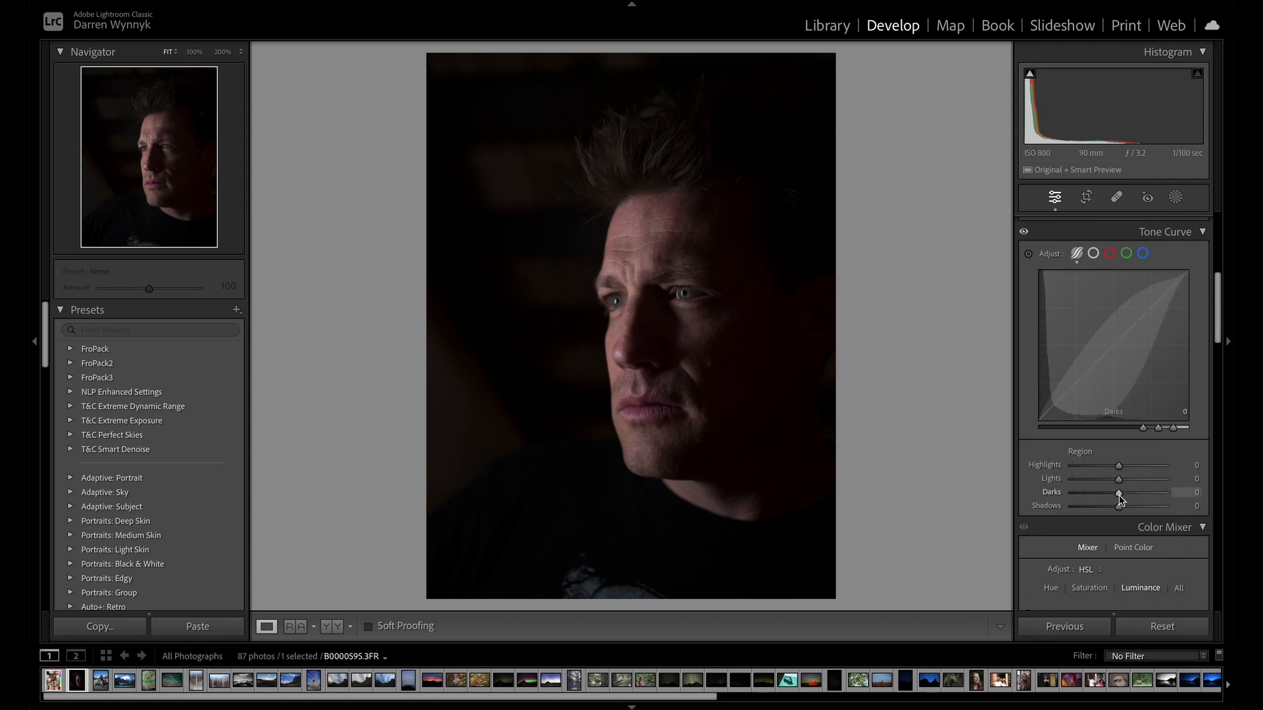
{"action": "mouse_move", "coordinate": [1120, 495]}
{"action": "left_mouse_down"}
{"action": "mouse_move", "coordinate": [1116, 476]}
{"action": "mouse_move", "coordinate": [1092, 480]}
{"action": "mouse_move", "coordinate": [1156, 484]}
{"action": "mouse_move", "coordinate": [1106, 487]}
{"action": "mouse_move", "coordinate": [1140, 481]}
{"action": "mouse_move", "coordinate": [1129, 478]}
{"action": "left_mouse_up"}
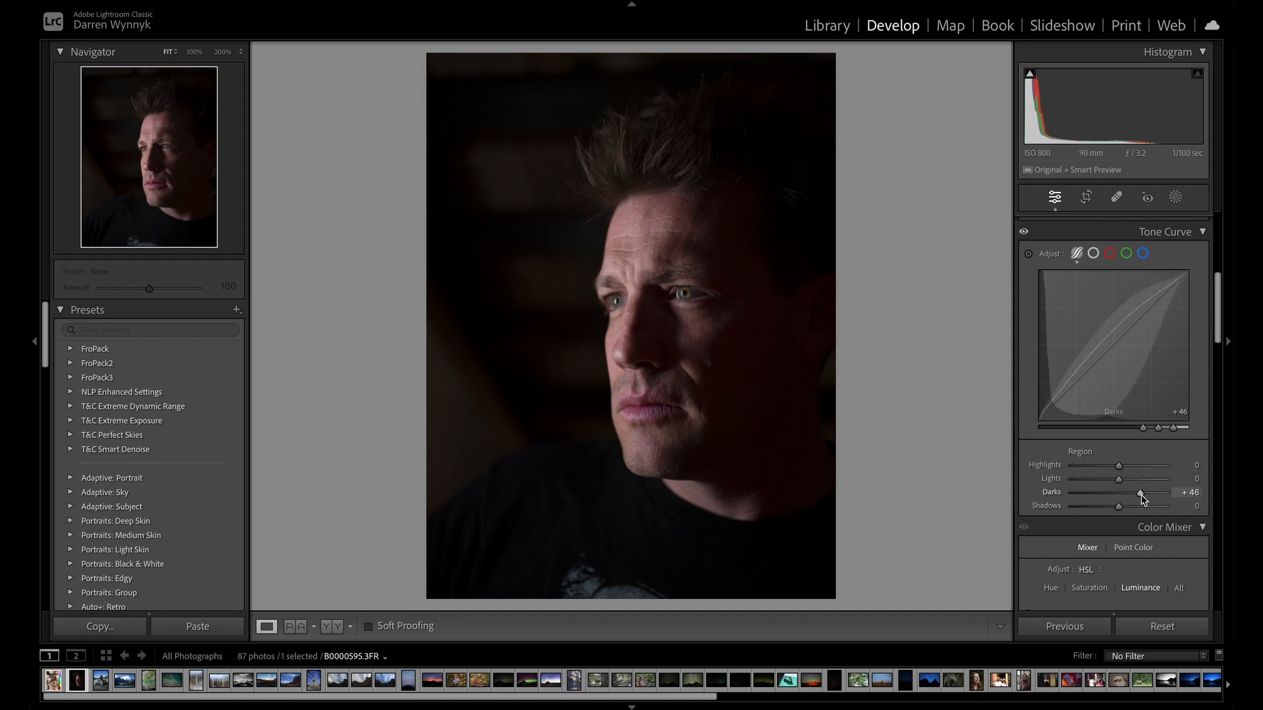
{"action": "double_click", "coordinate": [1142, 495]}
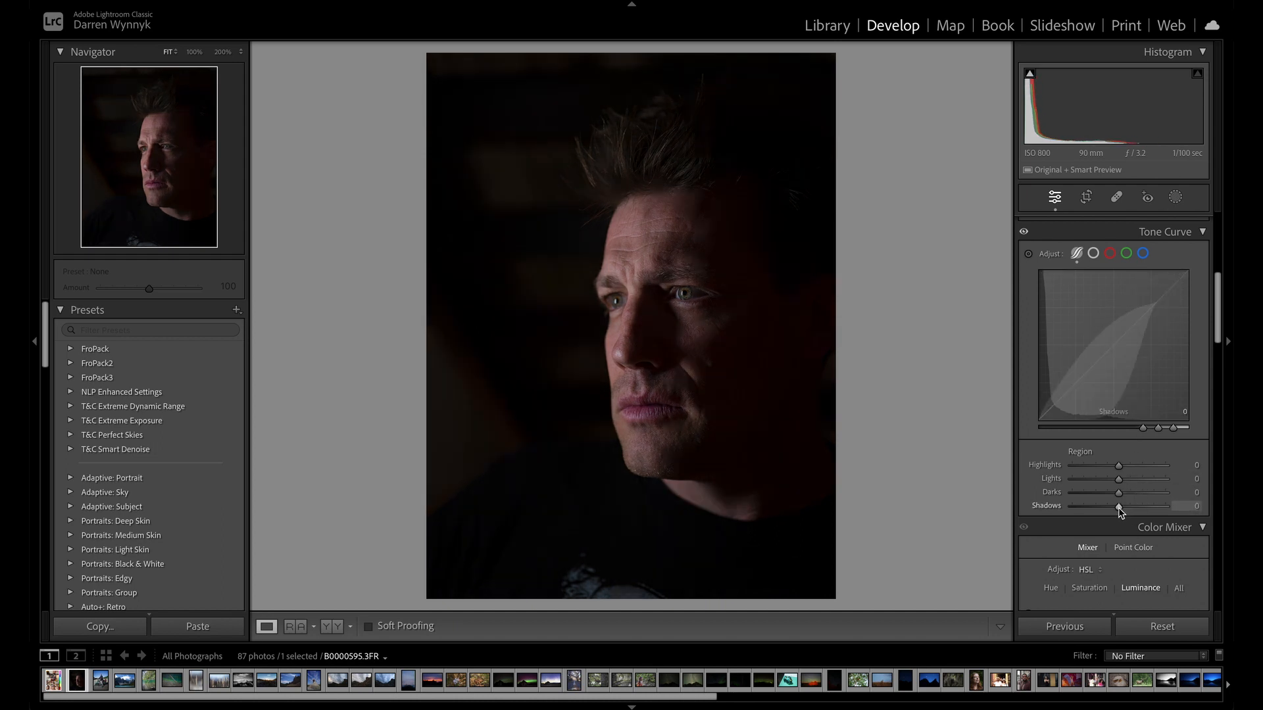
Lower the curve's Shadows region to −100 and reset the shadows split point to 25.
{"action": "left_click_drag", "start_coordinate": [1119, 508], "coordinate": [1045, 526]}
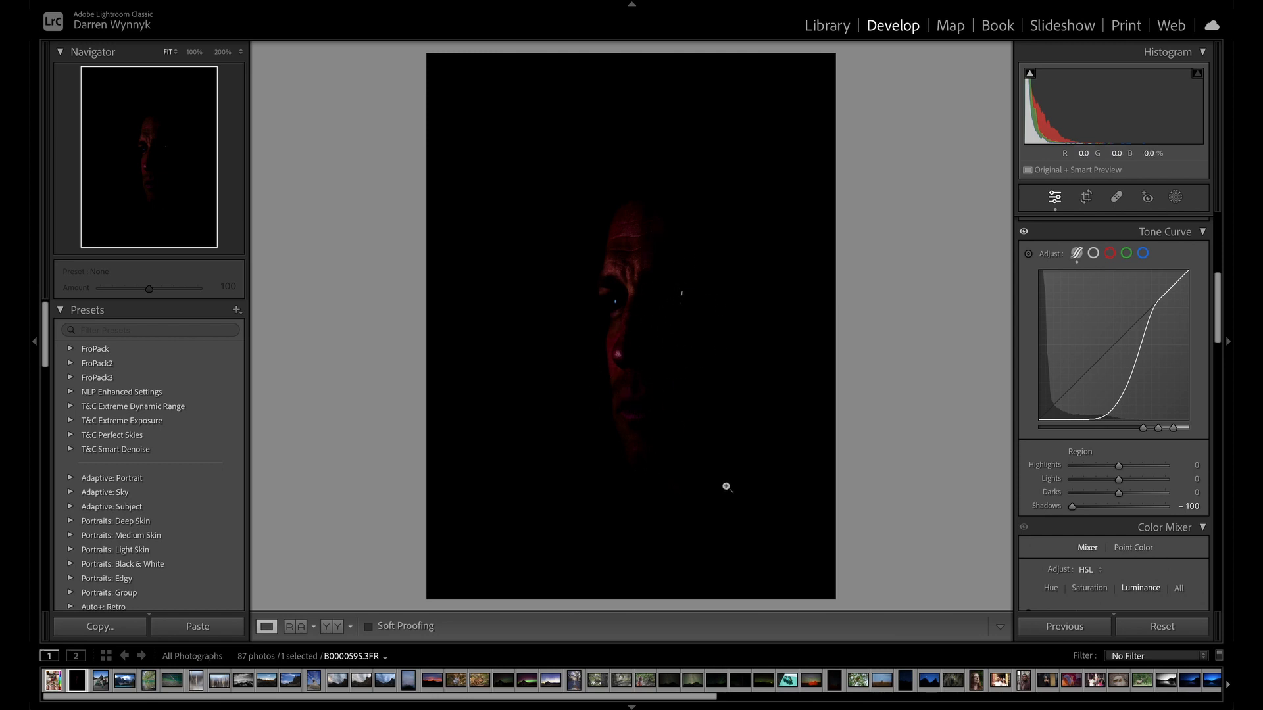
{"action": "double_click", "coordinate": [1145, 429]}
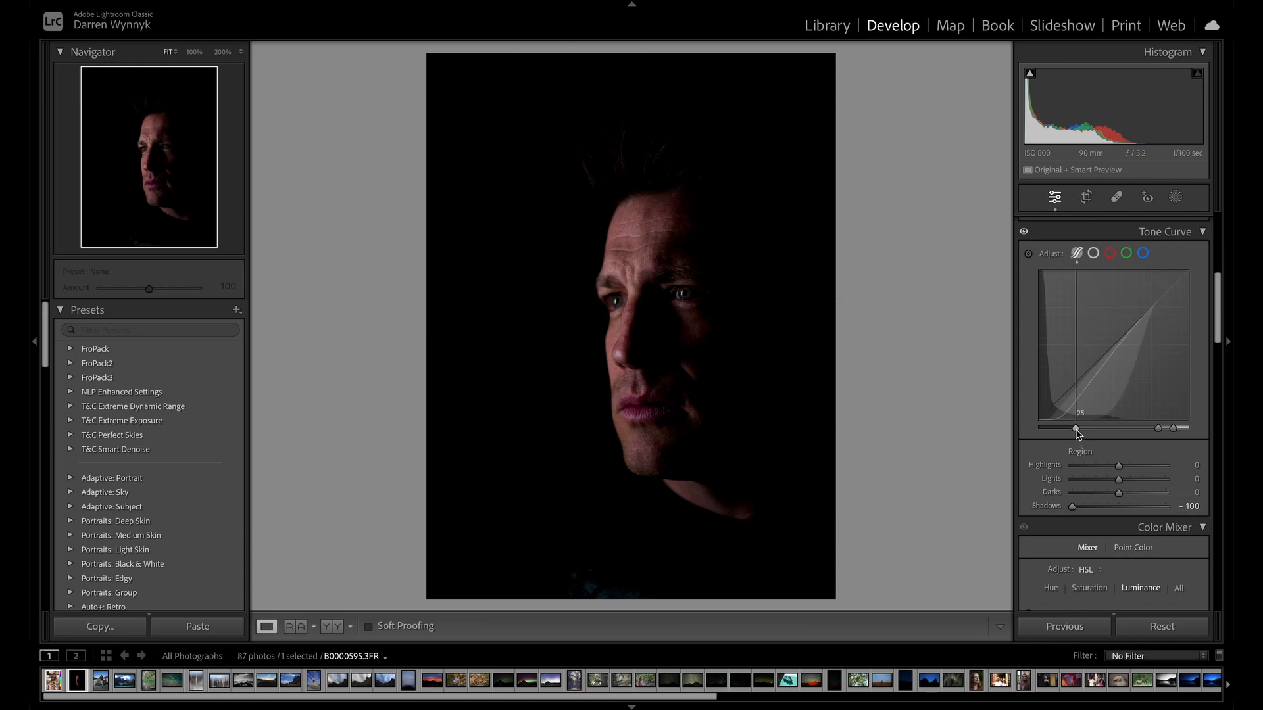
Move the middle split point back to about mid-range, and push all three split points close together near the curve's black end.
{"action": "mouse_move", "coordinate": [1076, 431]}
{"action": "left_mouse_down"}
{"action": "mouse_move", "coordinate": [1160, 430]}
{"action": "mouse_move", "coordinate": [1079, 429]}
{"action": "left_mouse_up"}
{"action": "left_click_drag", "start_coordinate": [1158, 429], "coordinate": [1115, 428]}
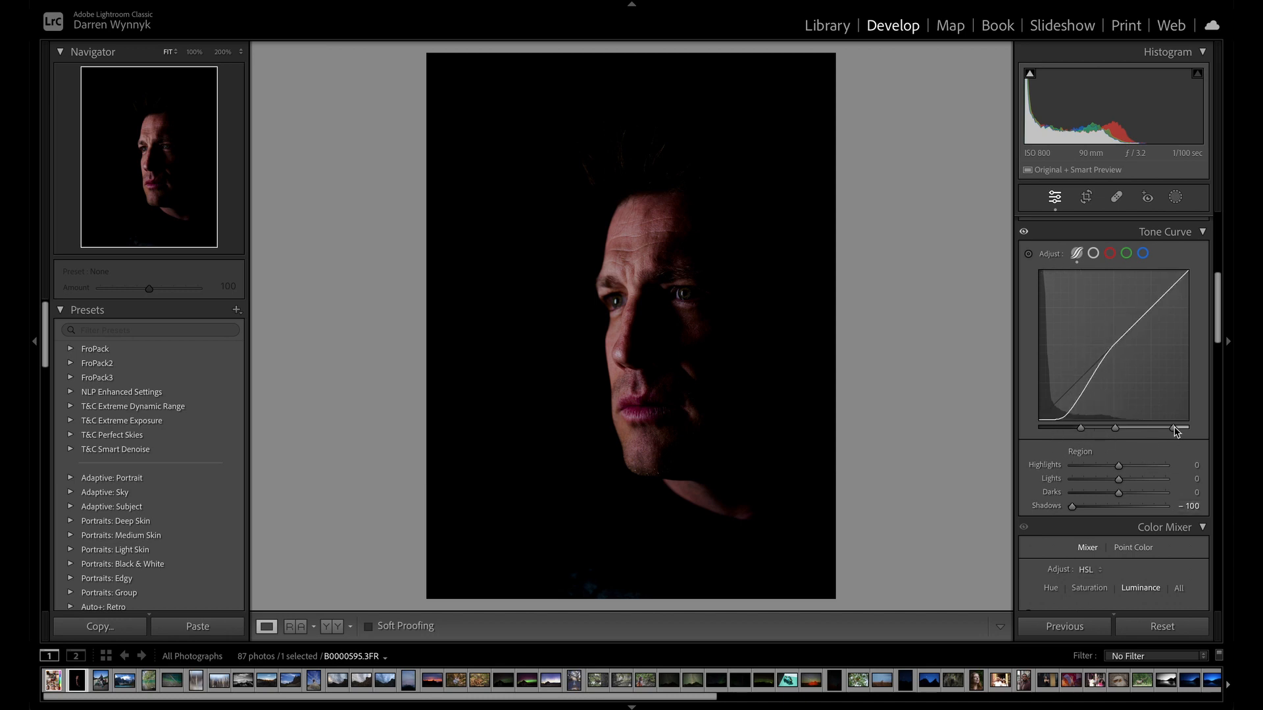
{"action": "left_click_drag", "start_coordinate": [1176, 431], "coordinate": [1084, 428]}
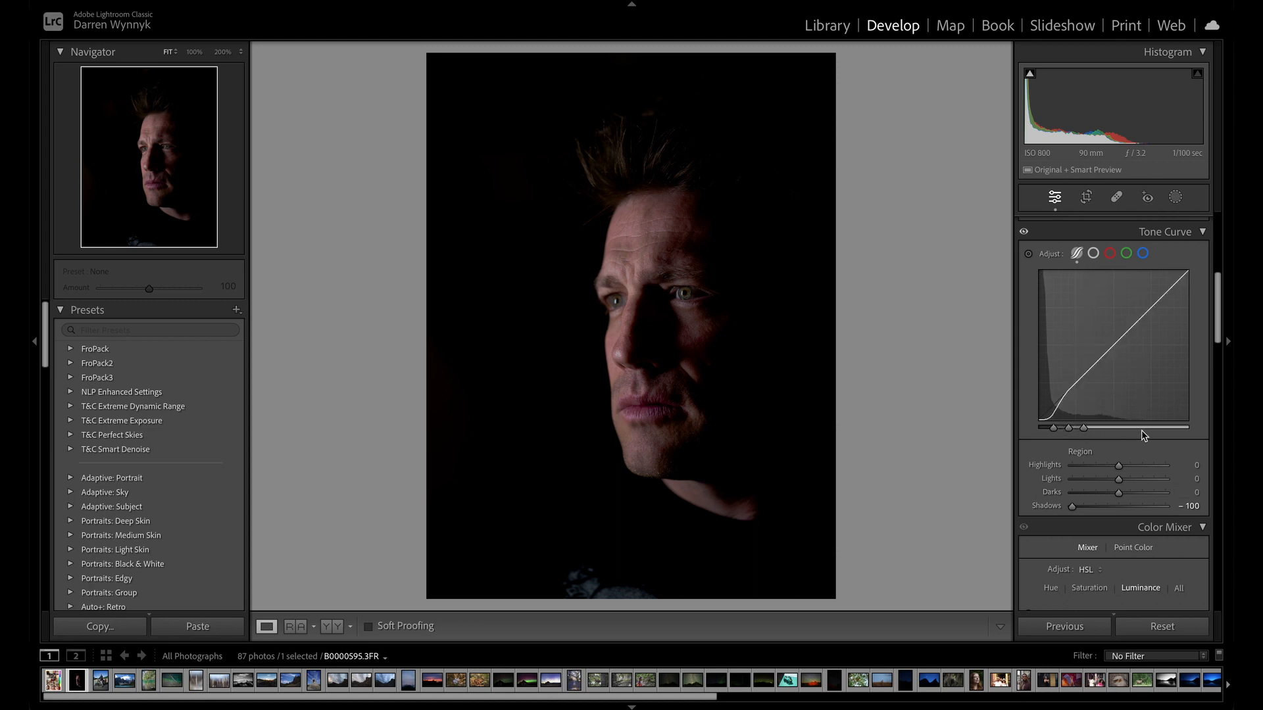
Reset the curve's Shadows region to zero and raise the Highlights region to +100.
{"action": "double_click", "coordinate": [1073, 509]}
{"action": "left_click_drag", "start_coordinate": [1126, 464], "coordinate": [1169, 468]}
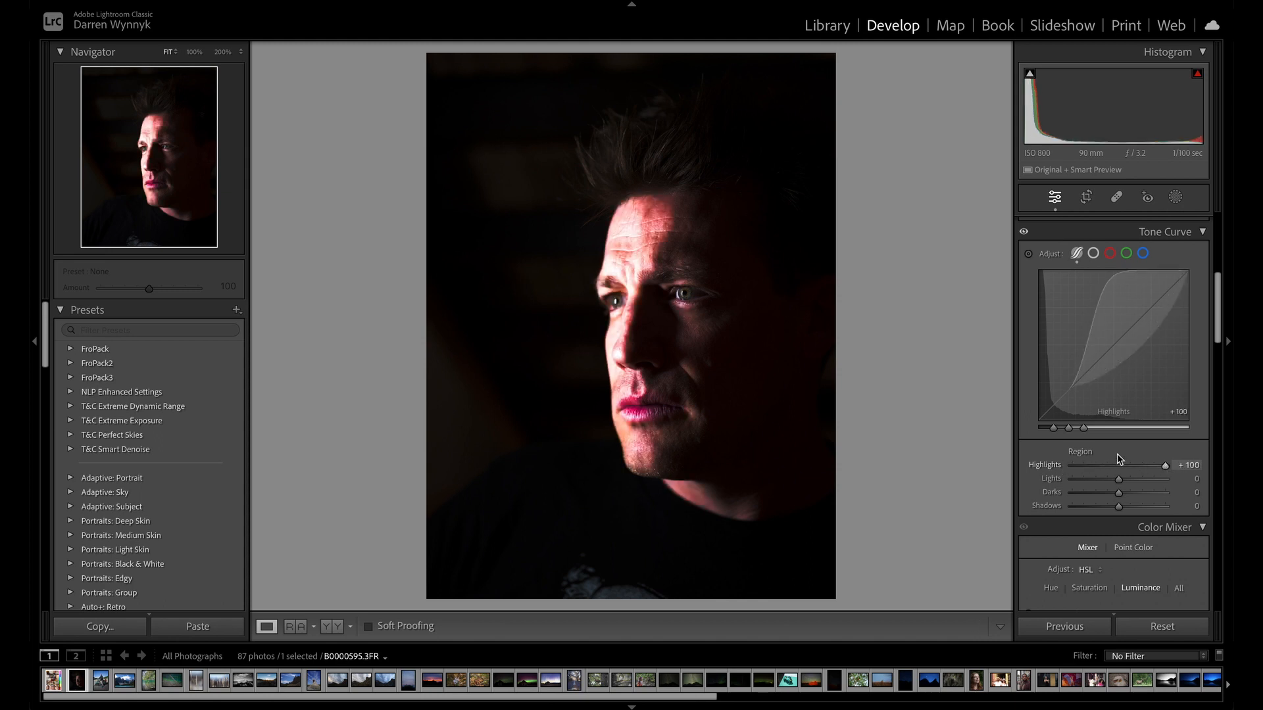
Restore the highlights split point to 75 and the other two to their defaults, and reset the Highlights region to zero.
{"action": "left_click_drag", "start_coordinate": [1084, 428], "coordinate": [1166, 433]}
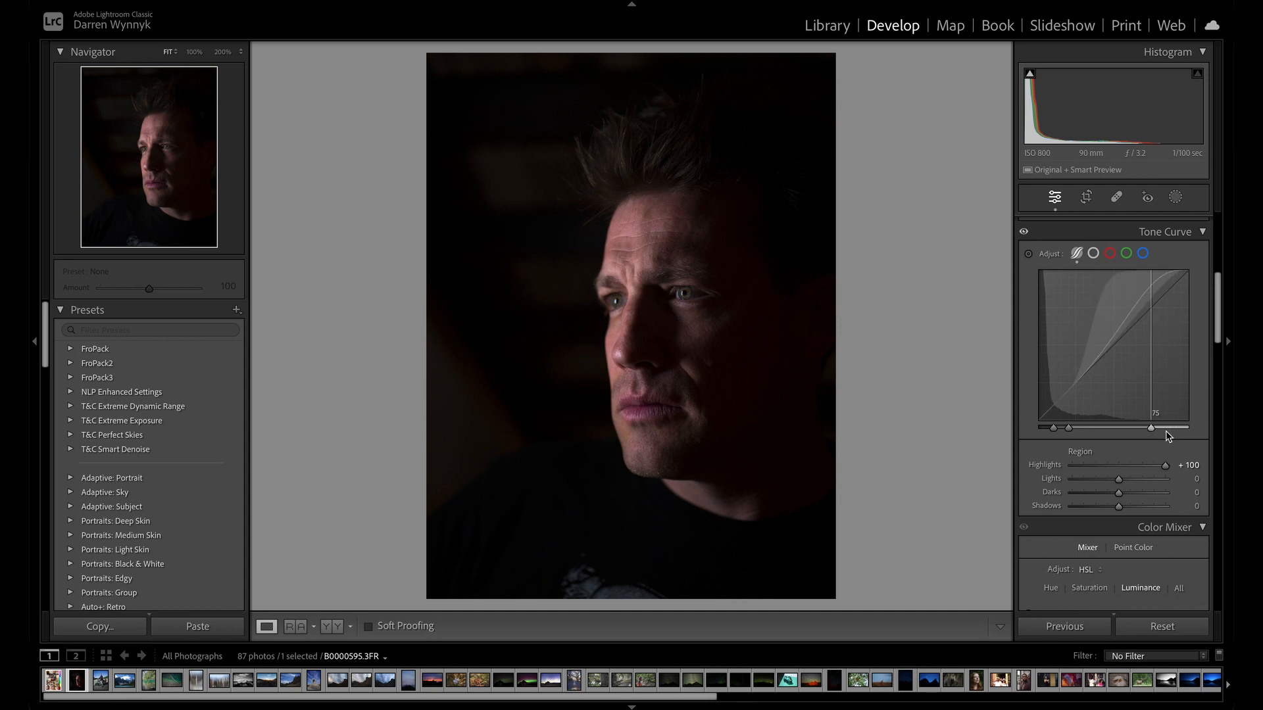
{"action": "double_click", "coordinate": [1069, 428]}
{"action": "double_click", "coordinate": [1053, 429]}
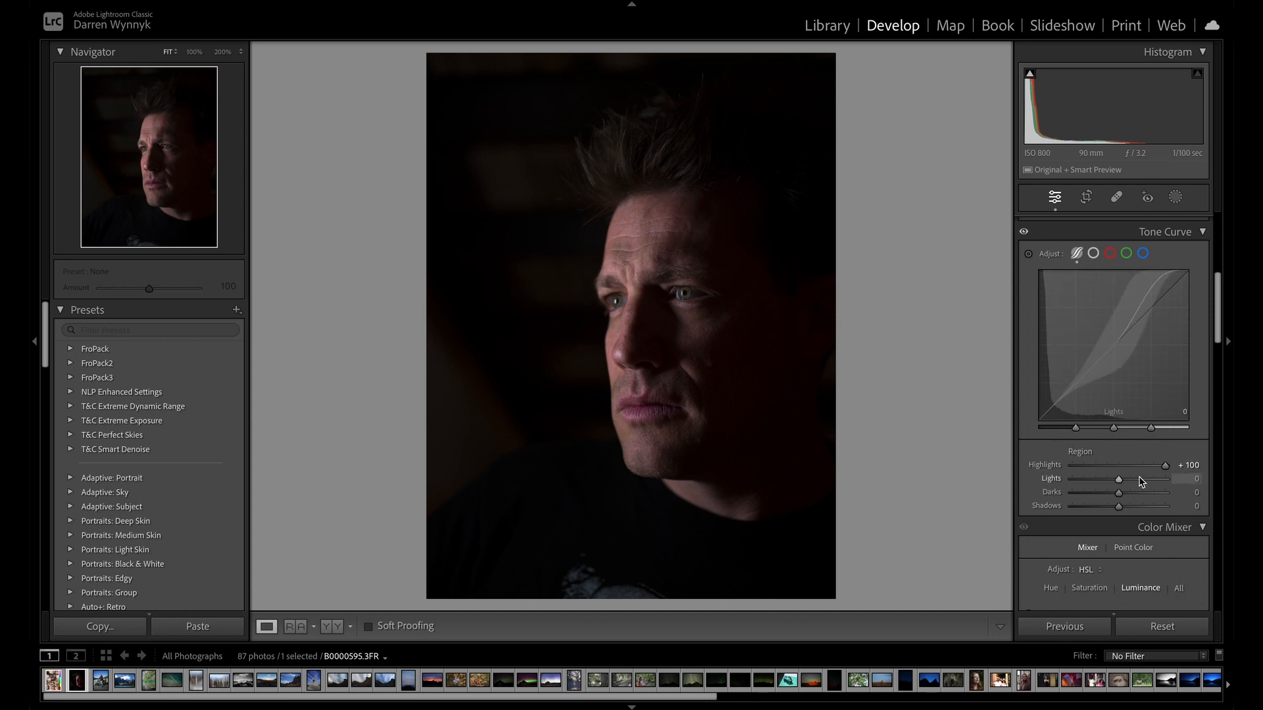
{"action": "double_click", "coordinate": [1166, 465]}
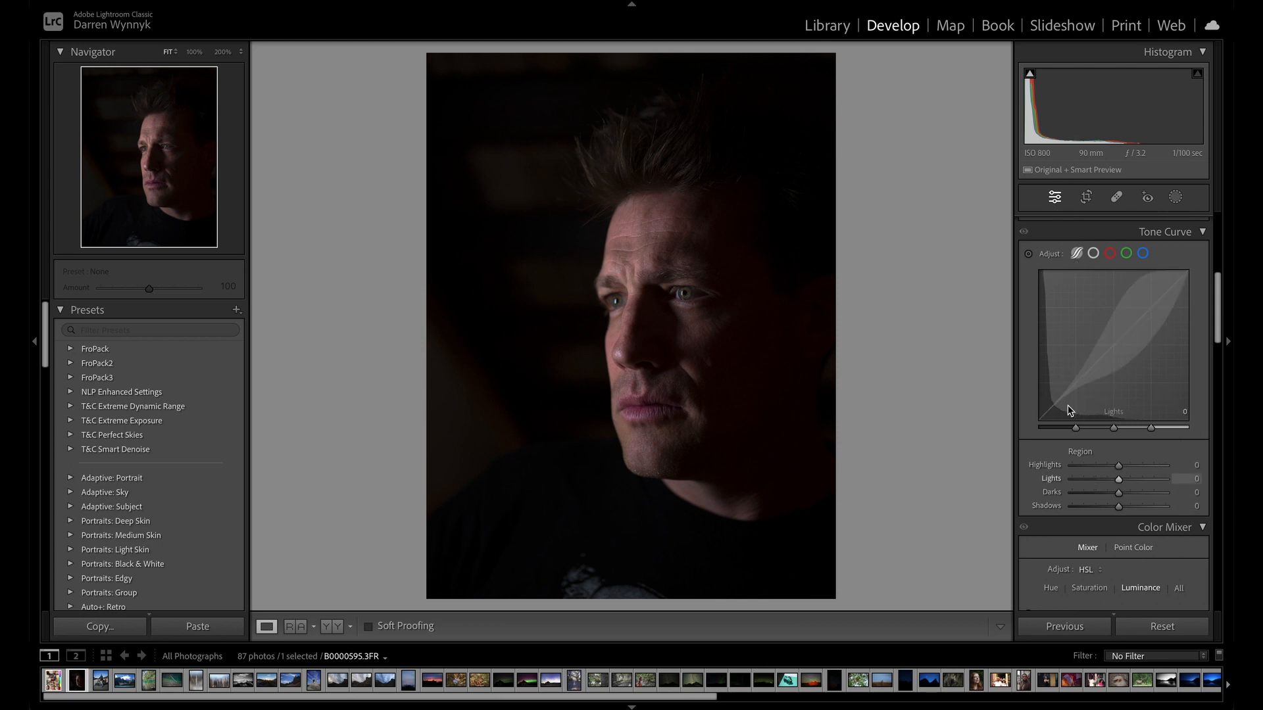
Switch the Tone Curve from the parametric curve to the point curve.
{"action": "scroll", "coordinate": [1101, 388], "scroll_direction": "up", "scroll_amount": 4}
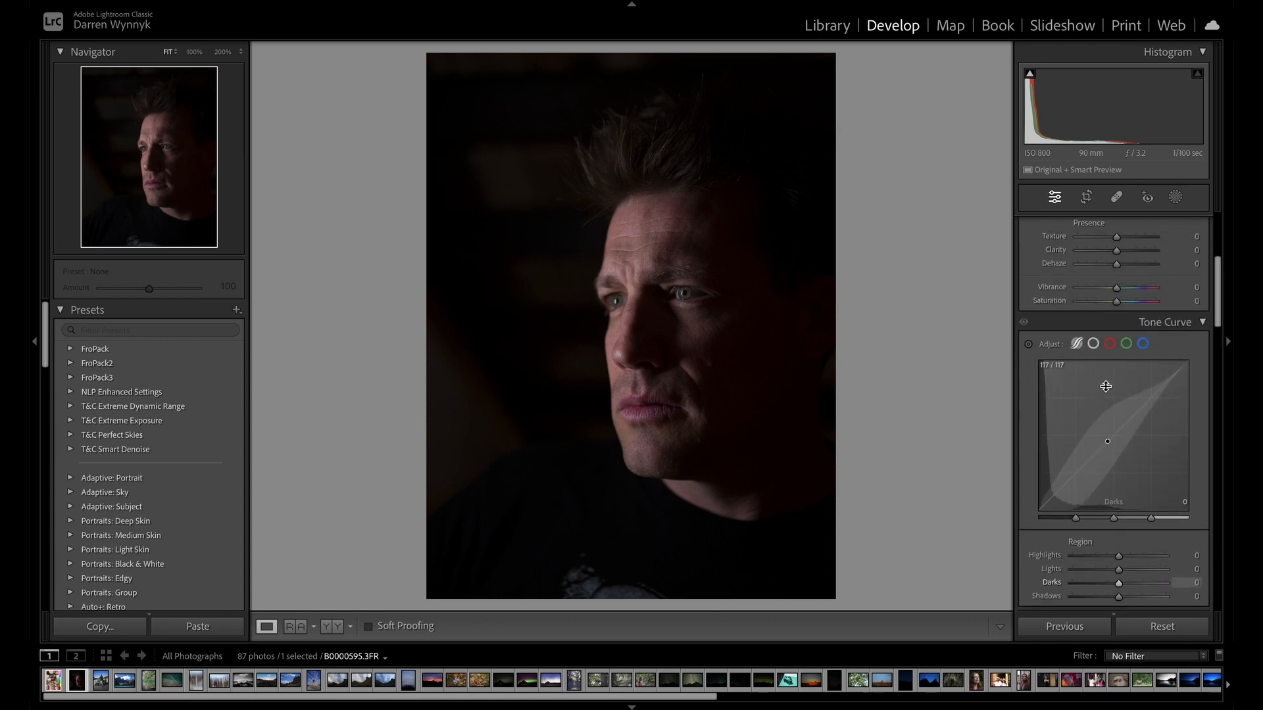
{"action": "left_click", "coordinate": [1093, 344]}
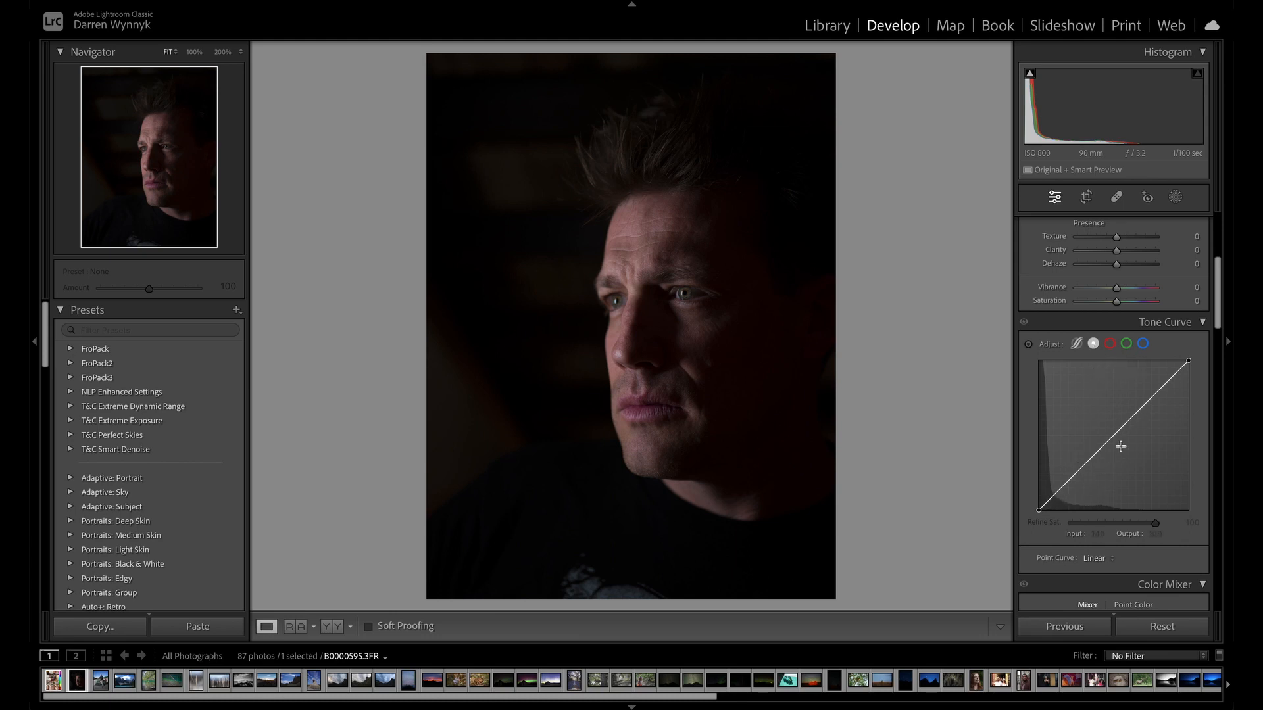
{"action": "scroll", "coordinate": [1112, 476], "scroll_direction": "down", "scroll_amount": 1}
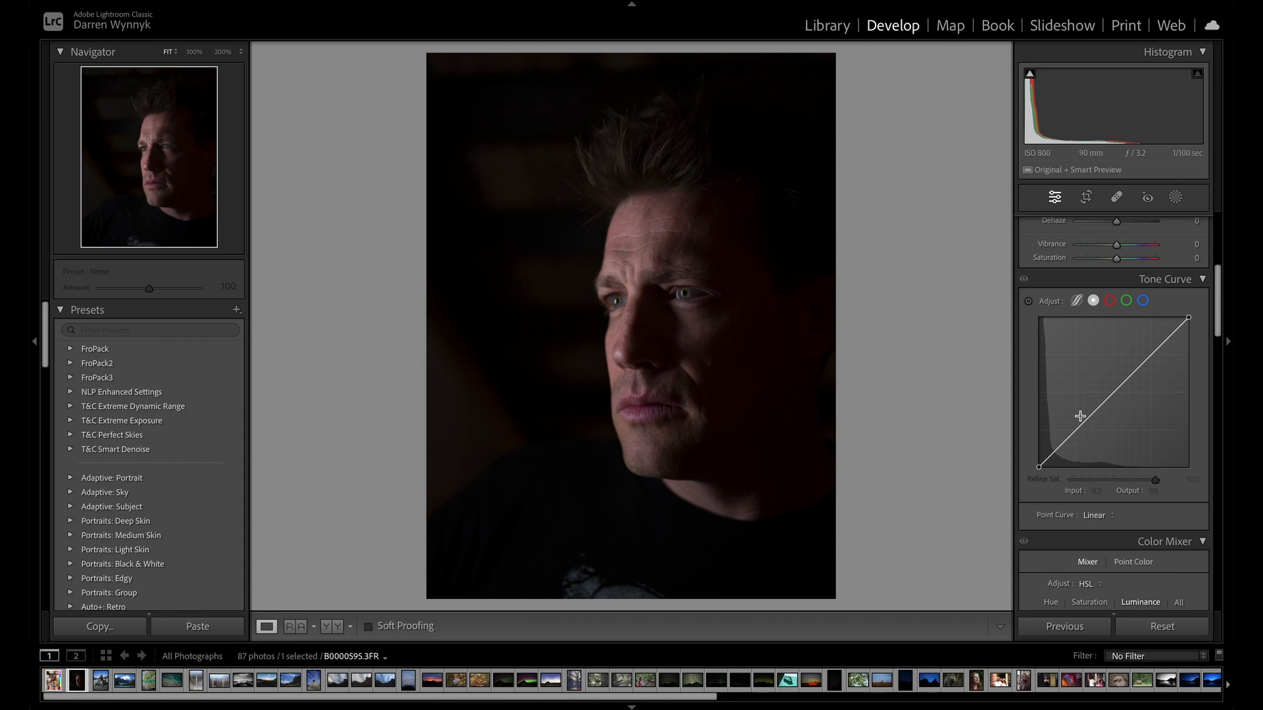
{"action": "scroll", "coordinate": [1071, 431], "scroll_direction": "down", "scroll_amount": 1}
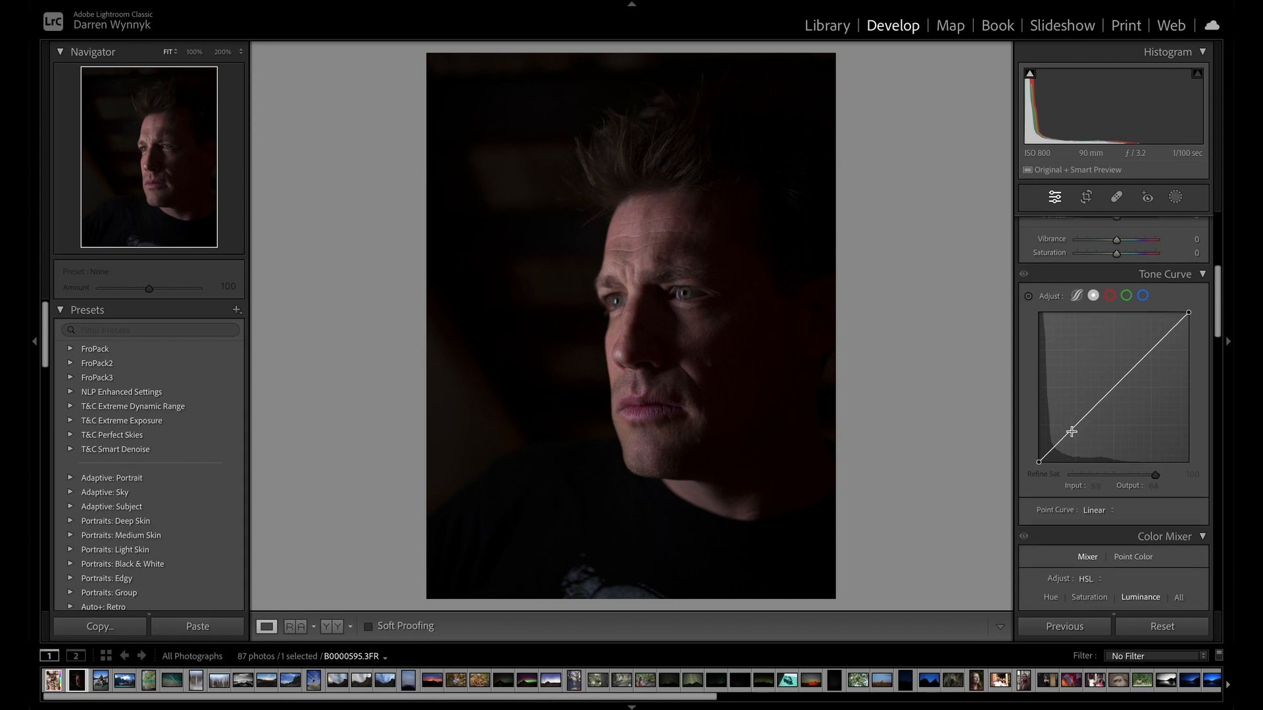
Try bending the point curve into a wavy shape with several added points, and reset the photo's settings.
{"action": "right_click", "coordinate": [1070, 430]}
{"action": "key", "text": "Escape"}
{"action": "left_click_drag", "start_coordinate": [1071, 436], "coordinate": [1061, 410]}
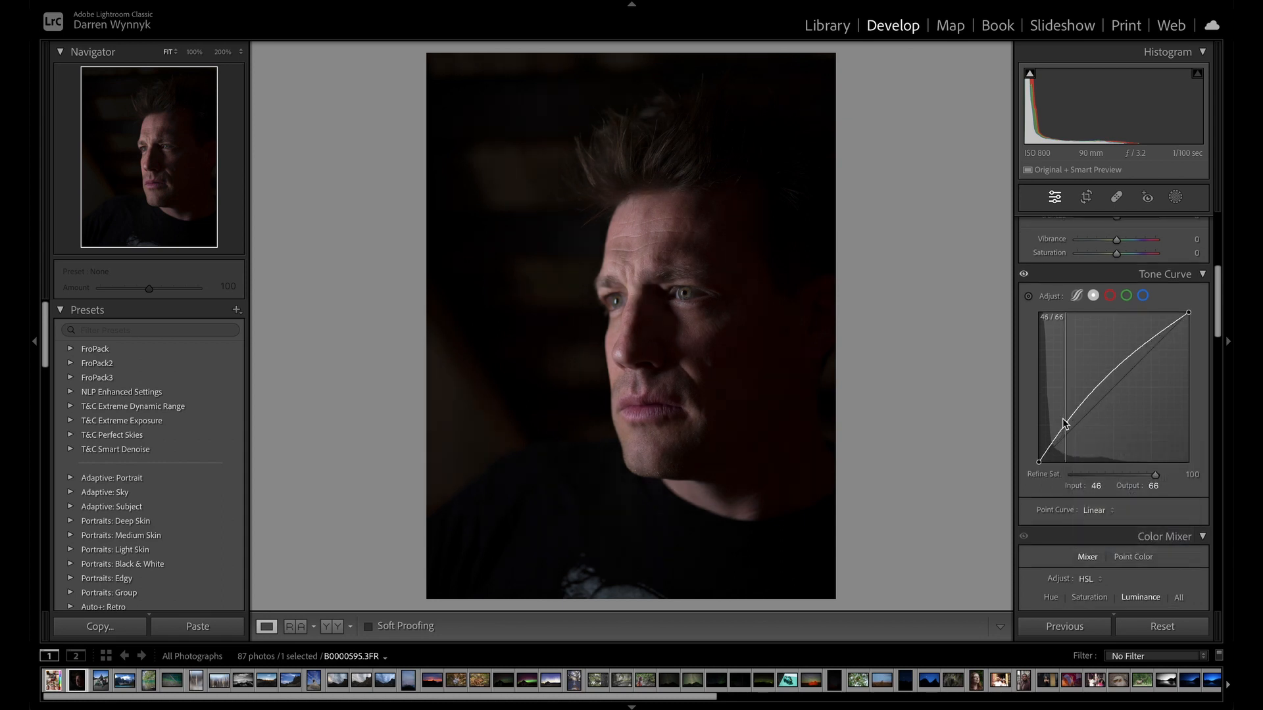
{"action": "left_click_drag", "start_coordinate": [1092, 361], "coordinate": [1170, 331]}
{"action": "left_click_drag", "start_coordinate": [1077, 393], "coordinate": [1086, 406]}
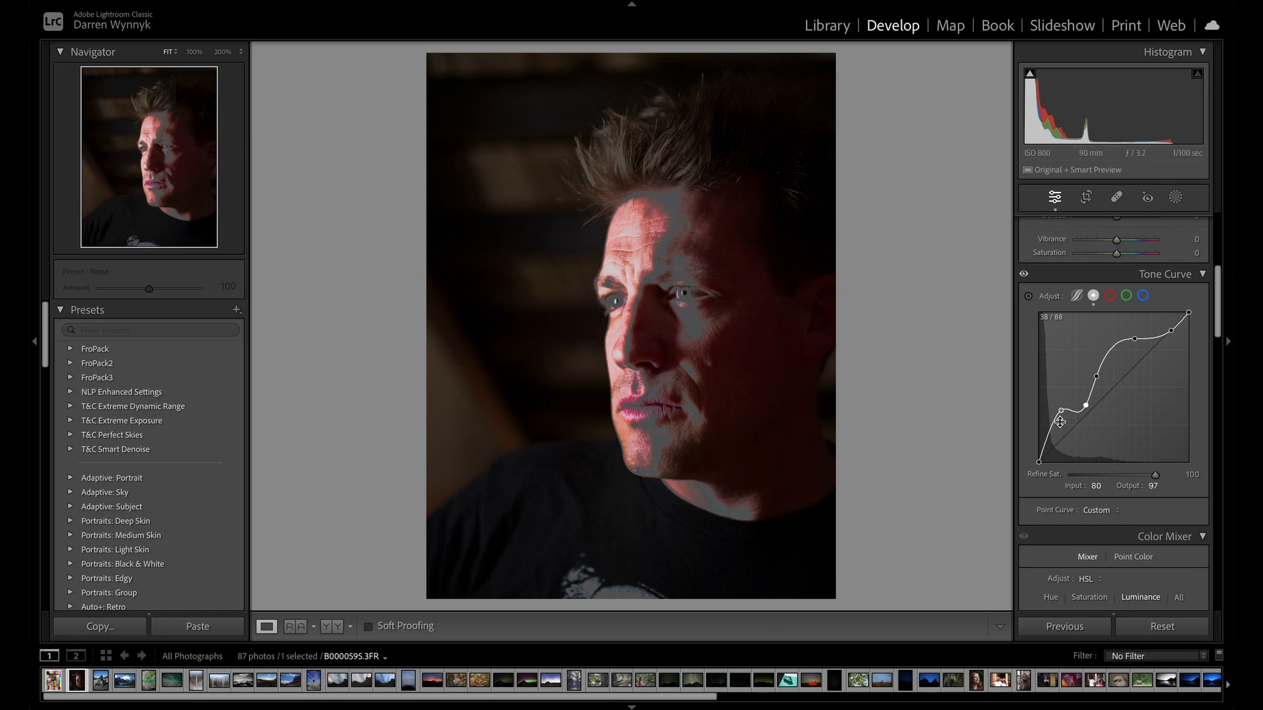
{"action": "left_click", "coordinate": [1162, 627]}
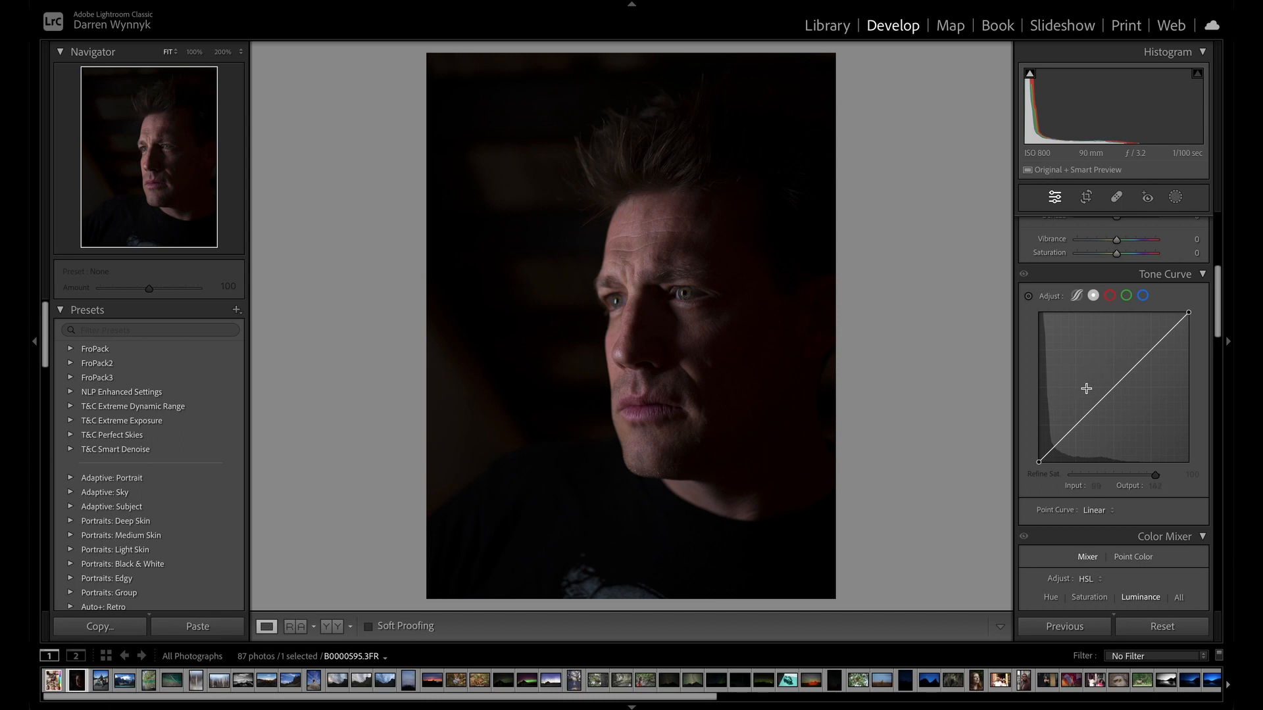
Try Exposure +0.80 and Shadows −28 in the basic tone adjustments, and reset the photo's settings.
{"action": "scroll", "coordinate": [1074, 421], "scroll_direction": "up", "scroll_amount": 5}
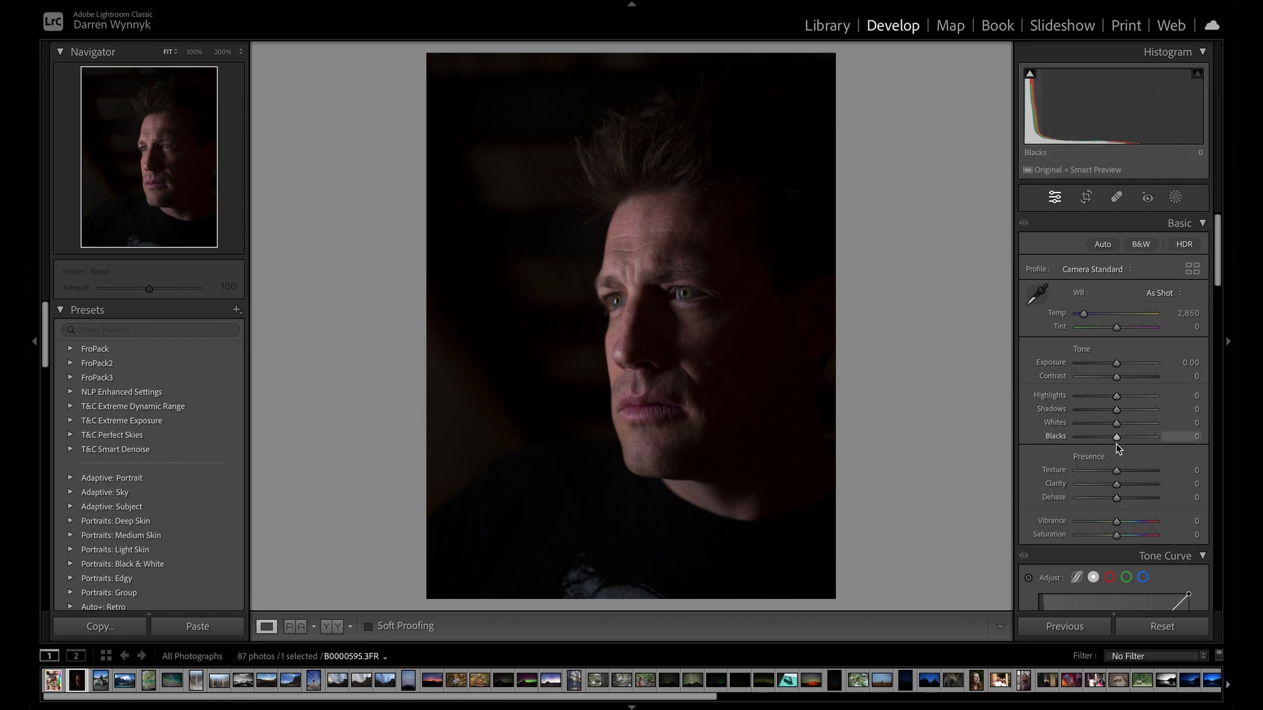
{"action": "scroll", "coordinate": [1116, 448], "scroll_direction": "down", "scroll_amount": 3}
{"action": "scroll", "coordinate": [1116, 446], "scroll_direction": "down", "scroll_amount": 3}
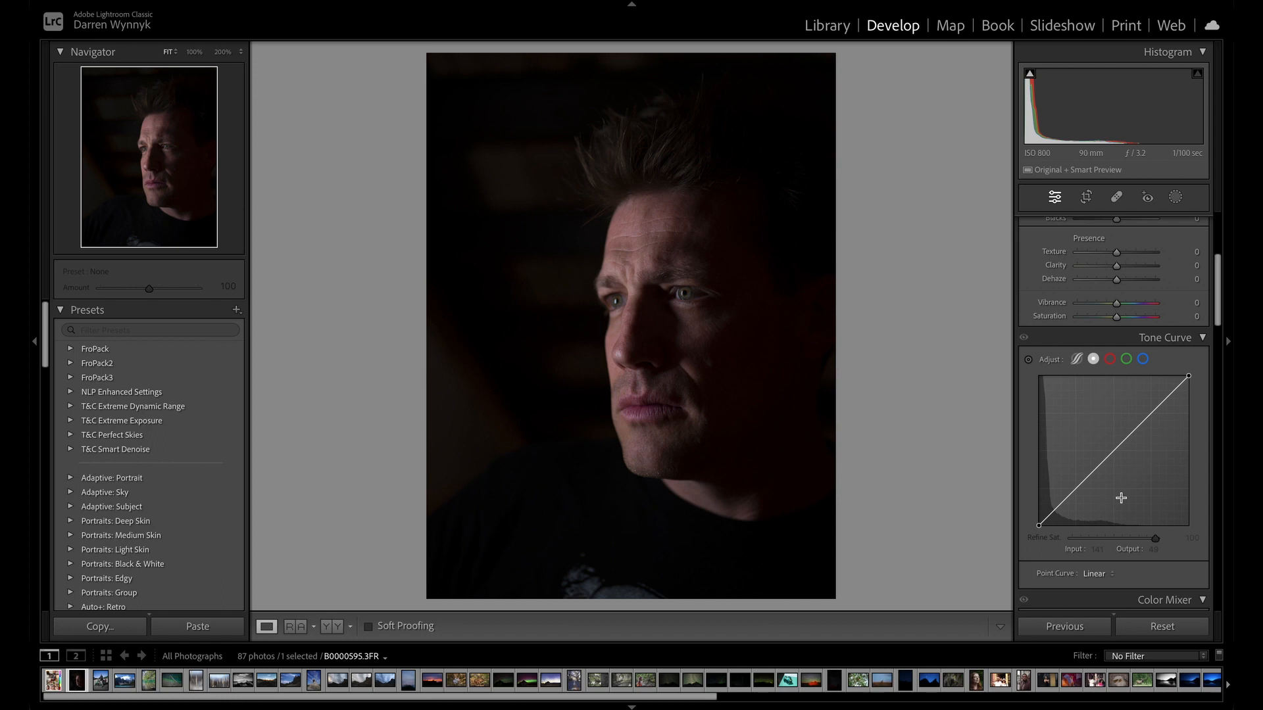
{"action": "scroll", "coordinate": [1120, 498], "scroll_direction": "up", "scroll_amount": 6}
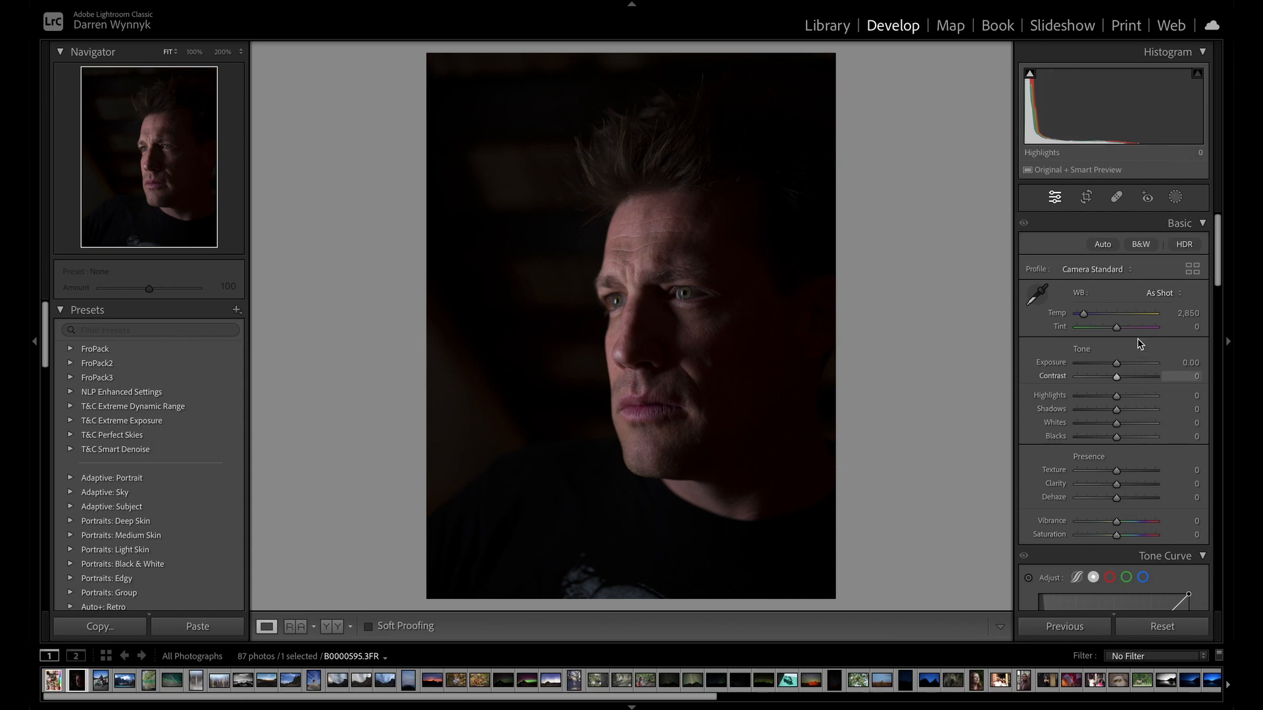
{"action": "left_click_drag", "start_coordinate": [1118, 366], "coordinate": [1104, 410]}
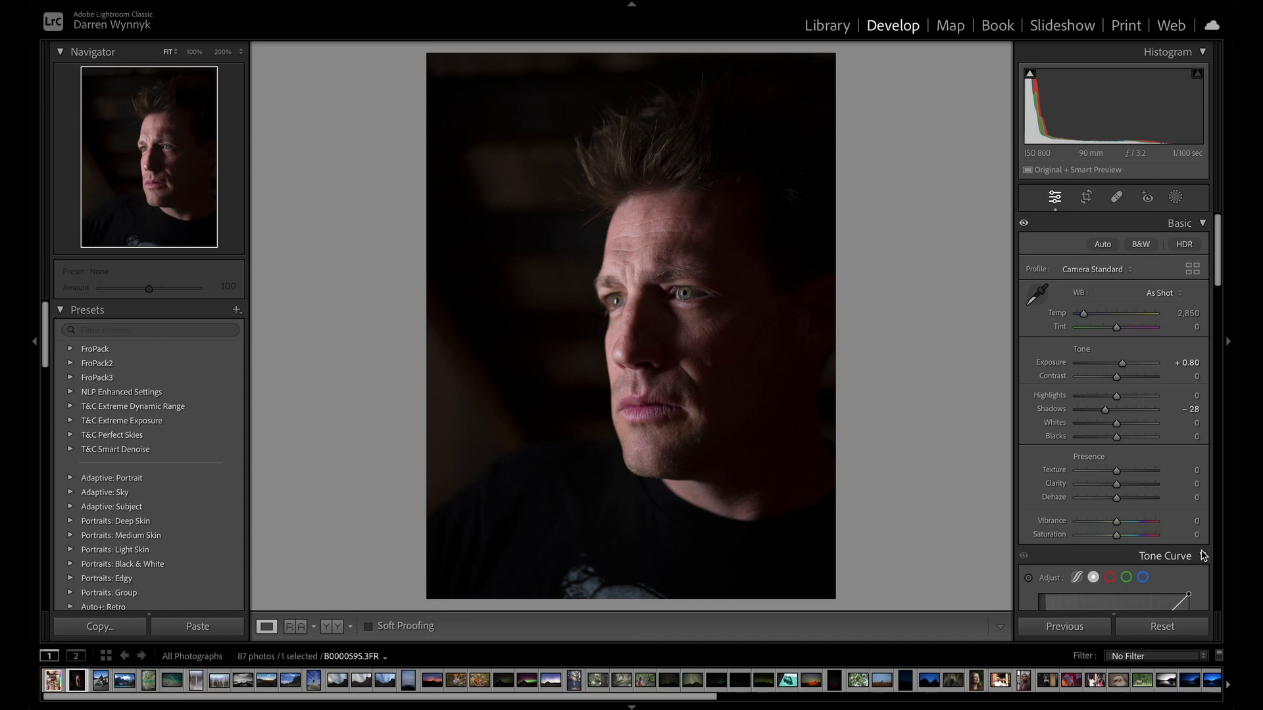
{"action": "left_click", "coordinate": [1163, 627]}
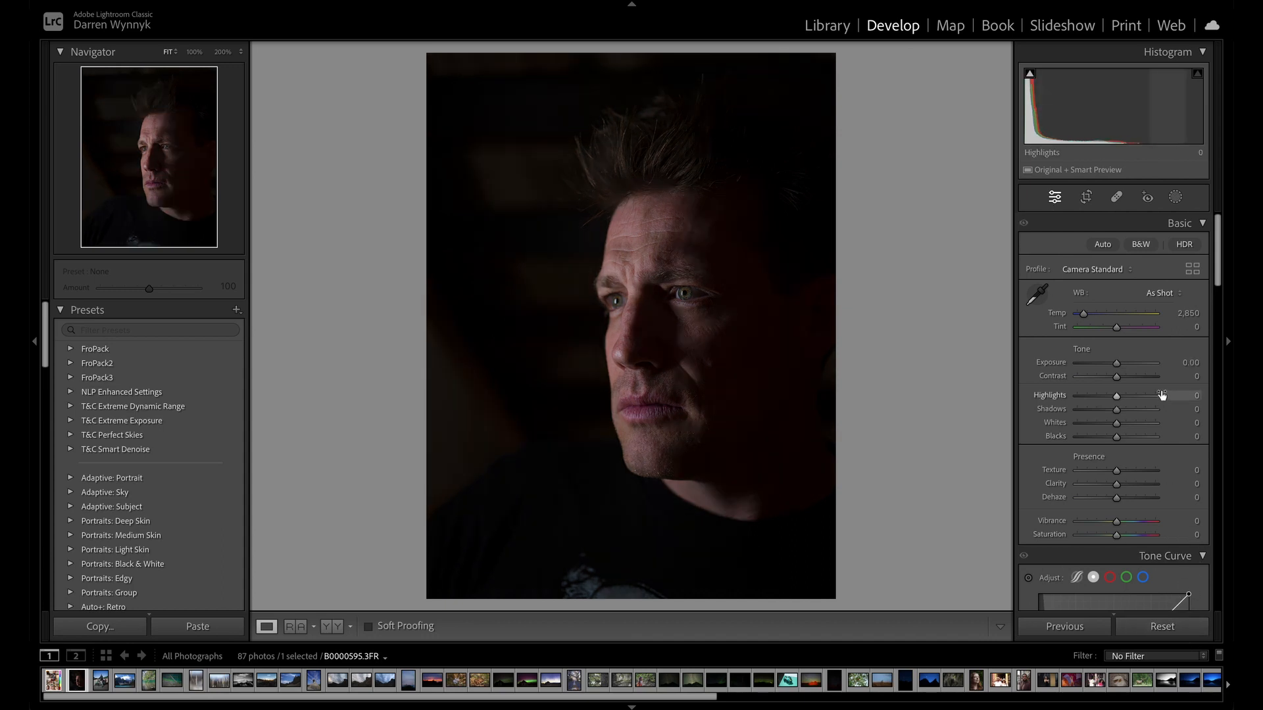
Apply the Medium Contrast preset to the point curve.
{"action": "scroll", "coordinate": [1161, 389], "scroll_direction": "down", "scroll_amount": 3}
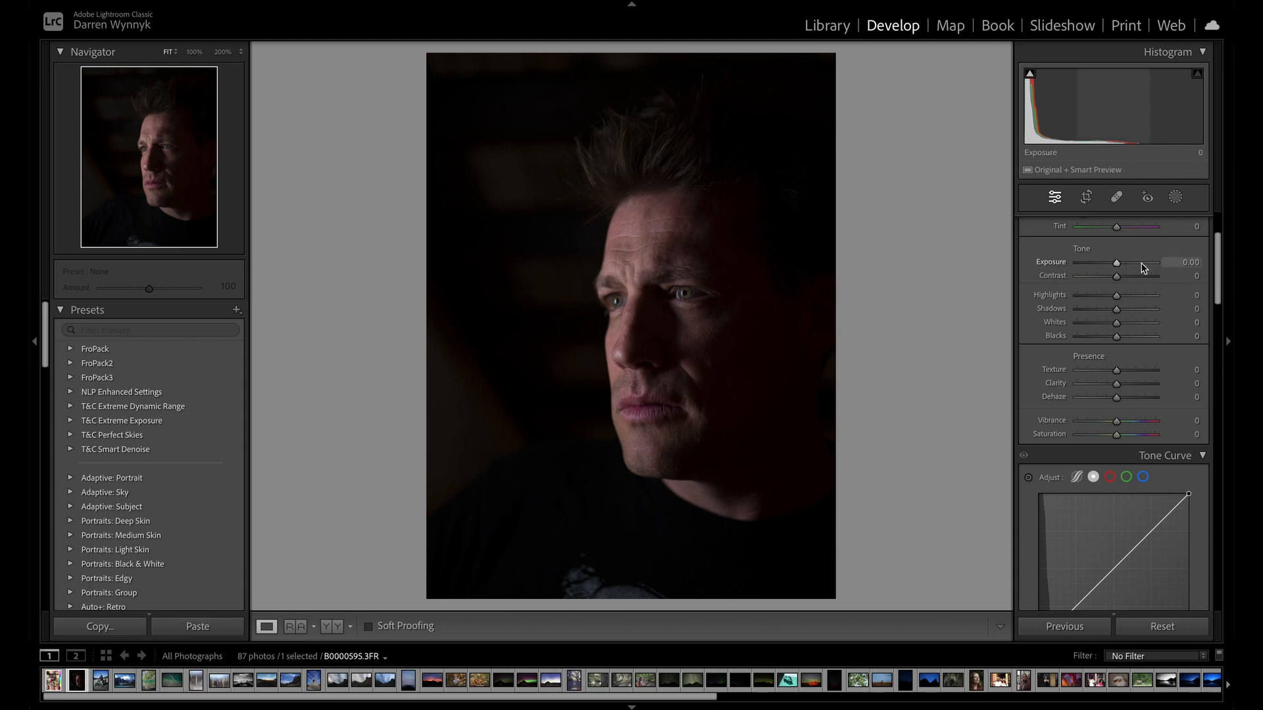
{"action": "scroll", "coordinate": [1146, 281], "scroll_direction": "down", "scroll_amount": 5}
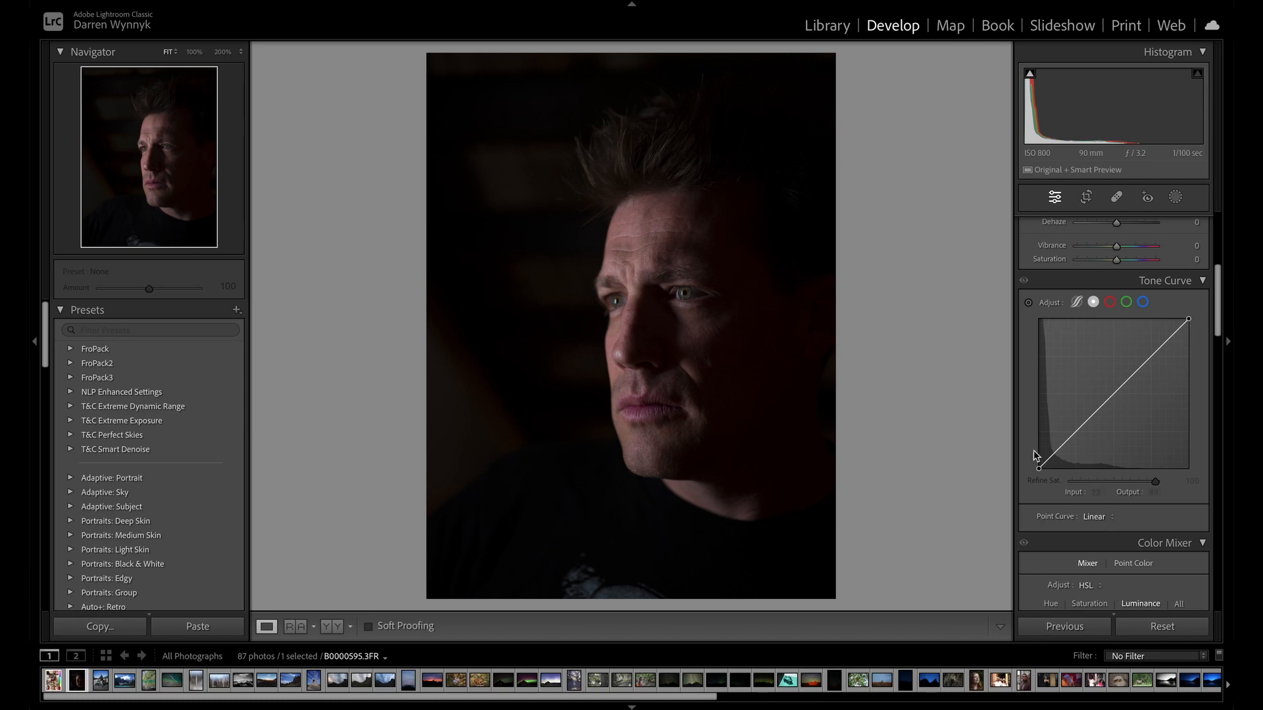
{"action": "left_click", "coordinate": [1111, 520]}
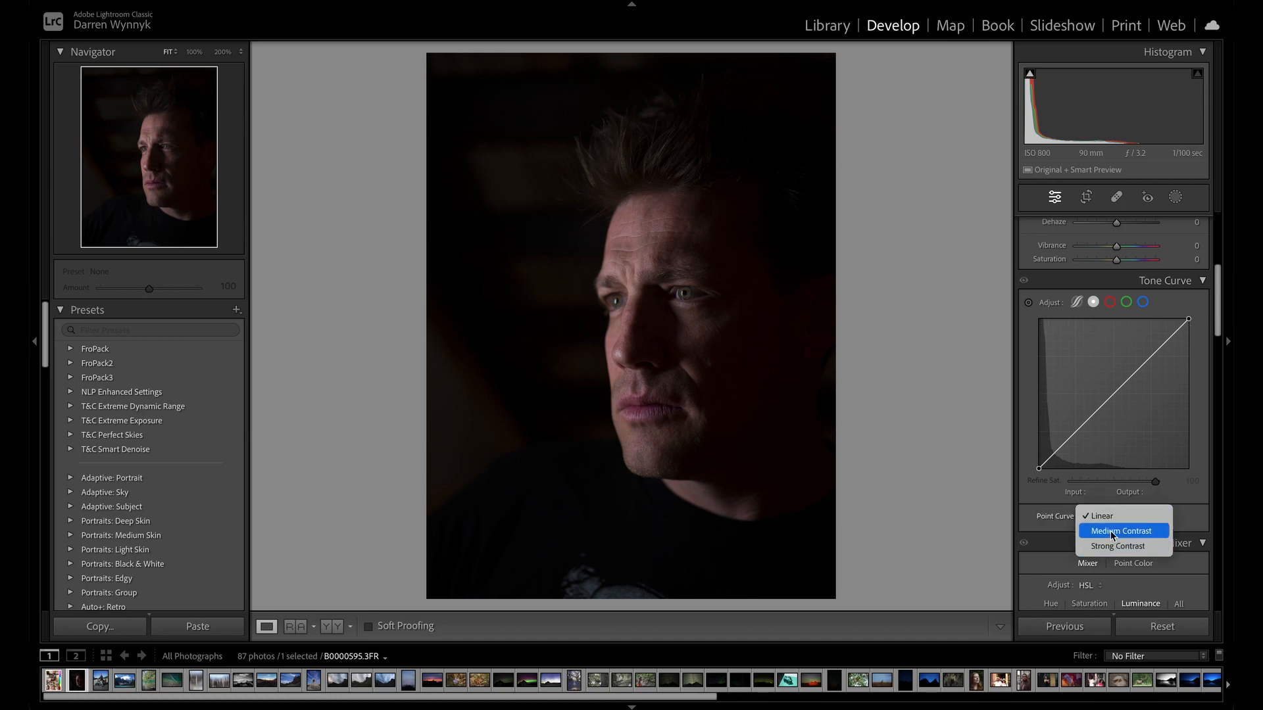
{"action": "left_click", "coordinate": [1111, 531]}
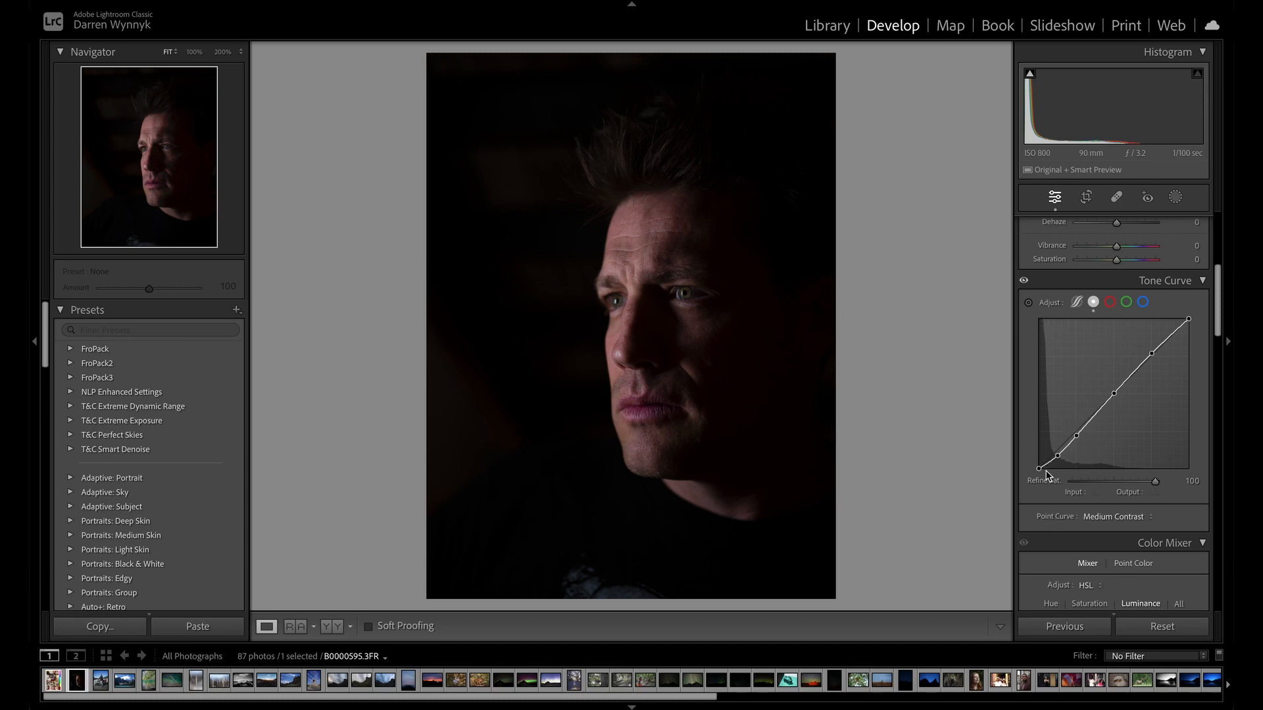
Apply the Strong Contrast point curve preset, and compare it with the unadjusted photo by resetting the settings and undoing that reset.
{"action": "left_click", "coordinate": [1116, 517]}
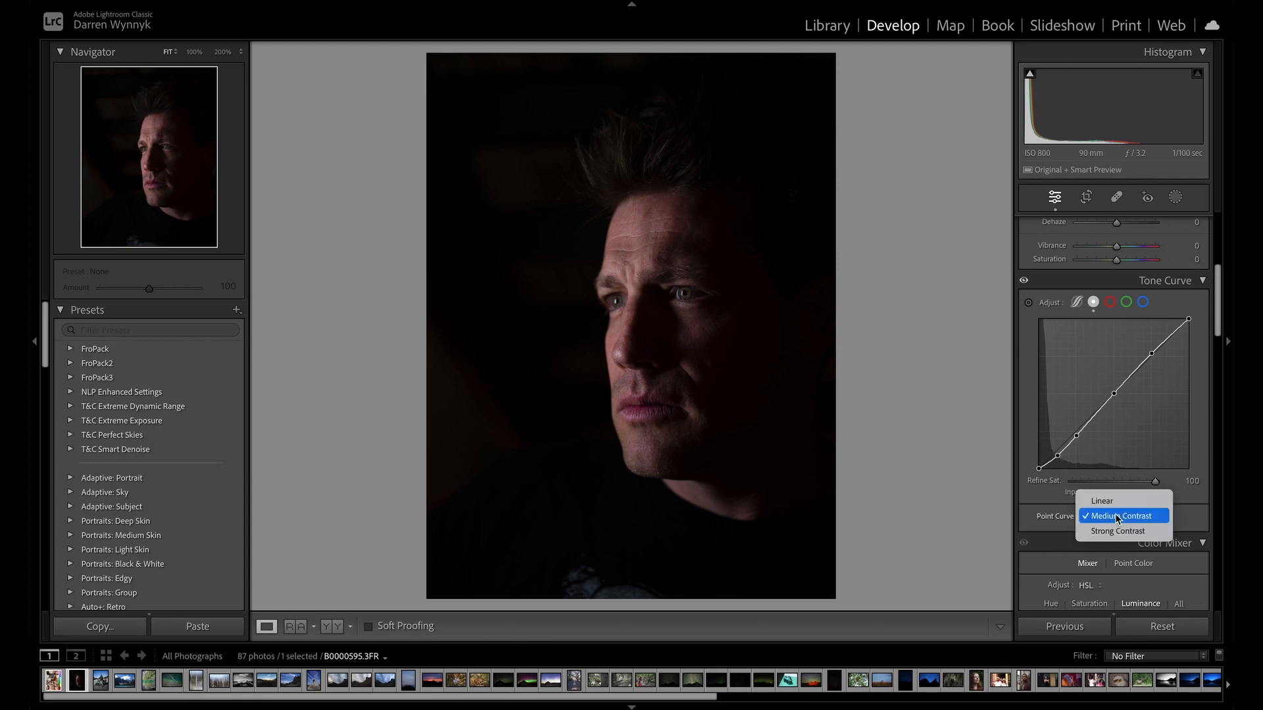
{"action": "left_click", "coordinate": [1118, 532]}
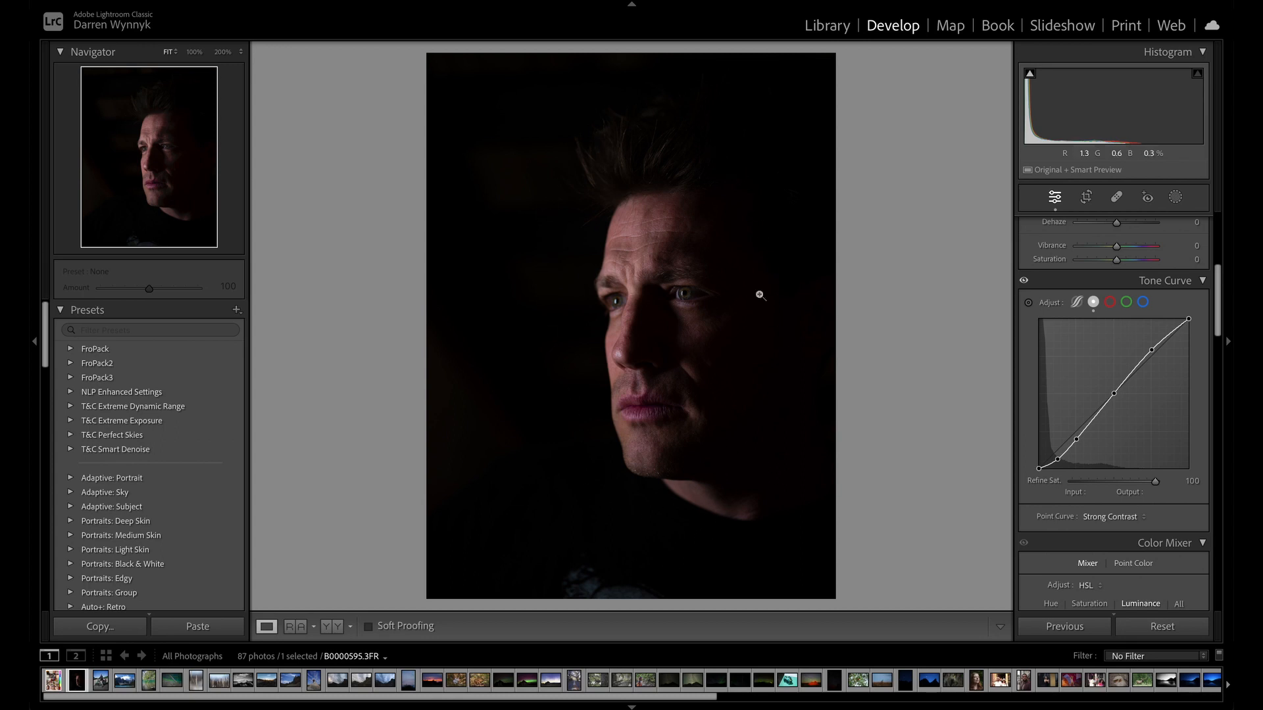
{"action": "left_click", "coordinate": [1162, 627]}
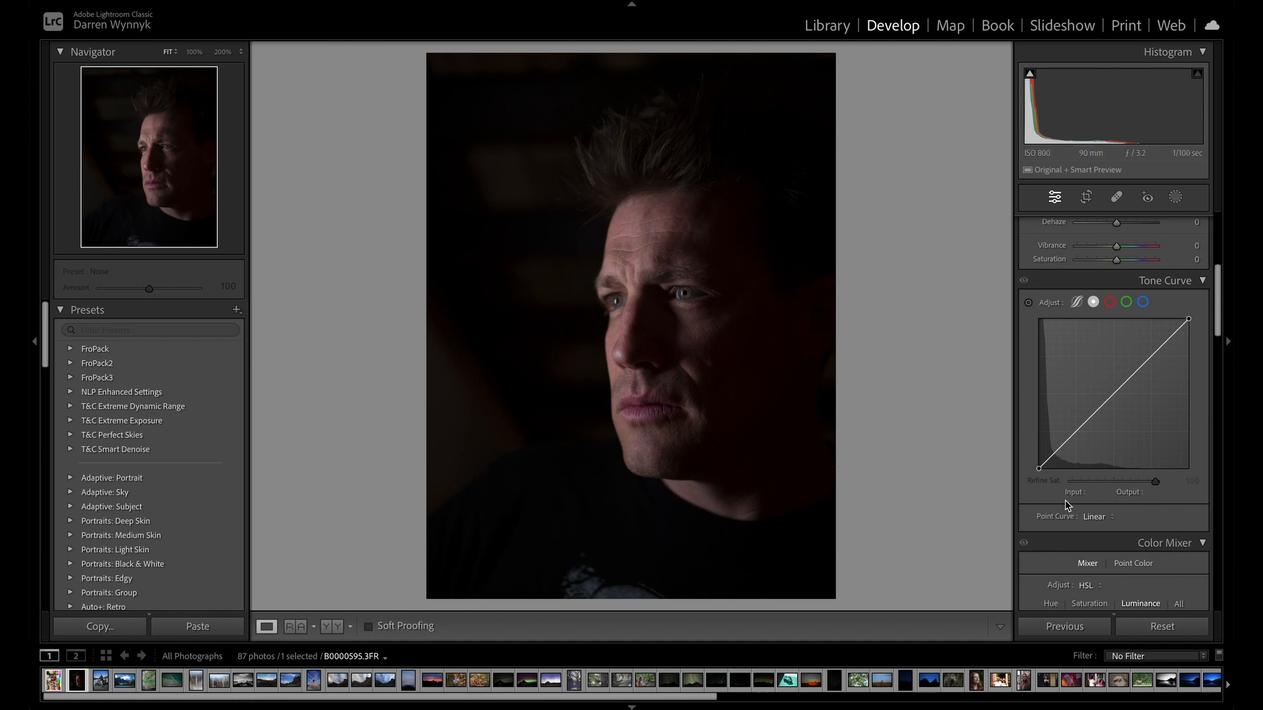
{"action": "key", "text": "ctrl+z"}
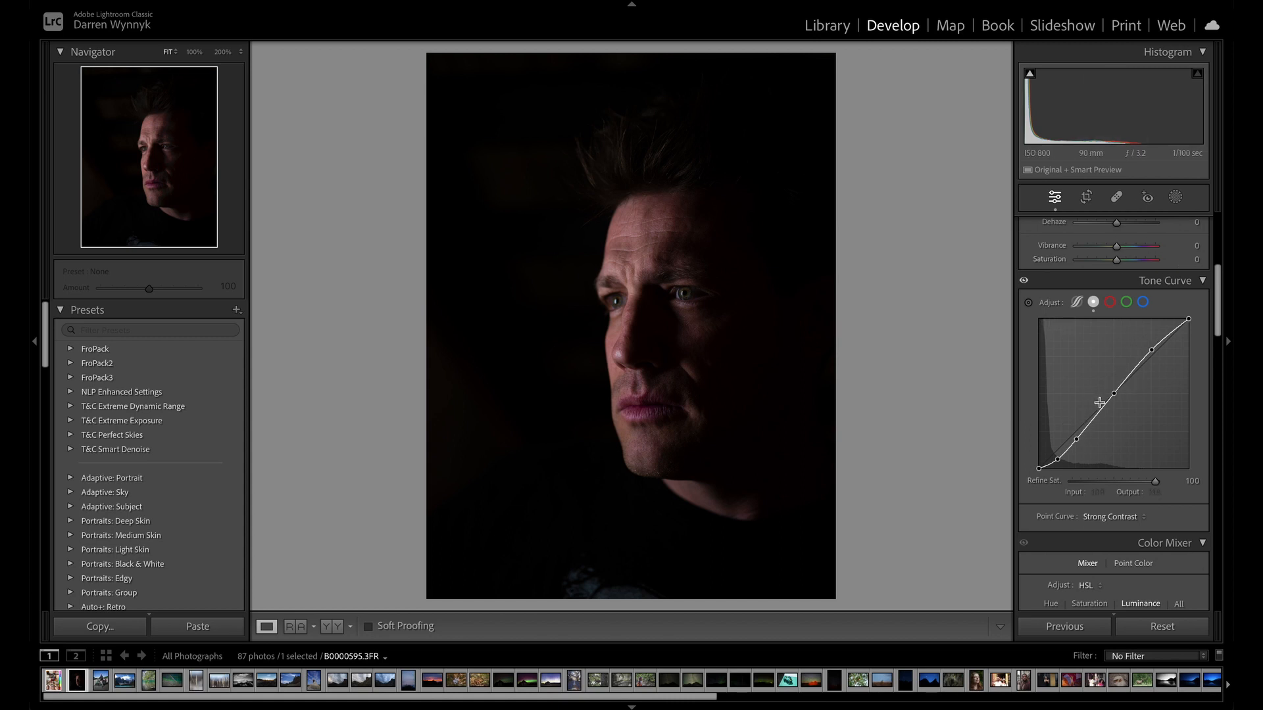
Try replacing the Strong Contrast curve's highlights control point with a higher one, and return the point curve to Linear.
{"action": "left_click", "coordinate": [1153, 352]}
{"action": "right_click", "coordinate": [1151, 353]}
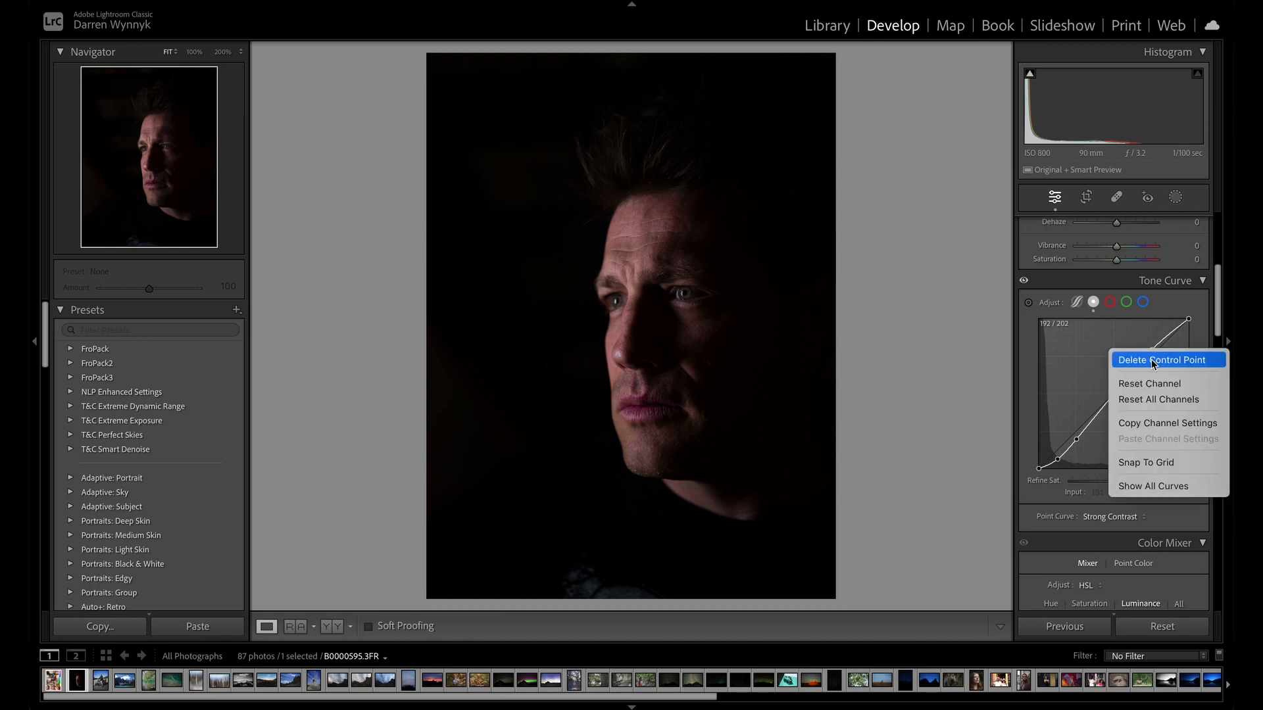
{"action": "left_click", "coordinate": [1177, 363]}
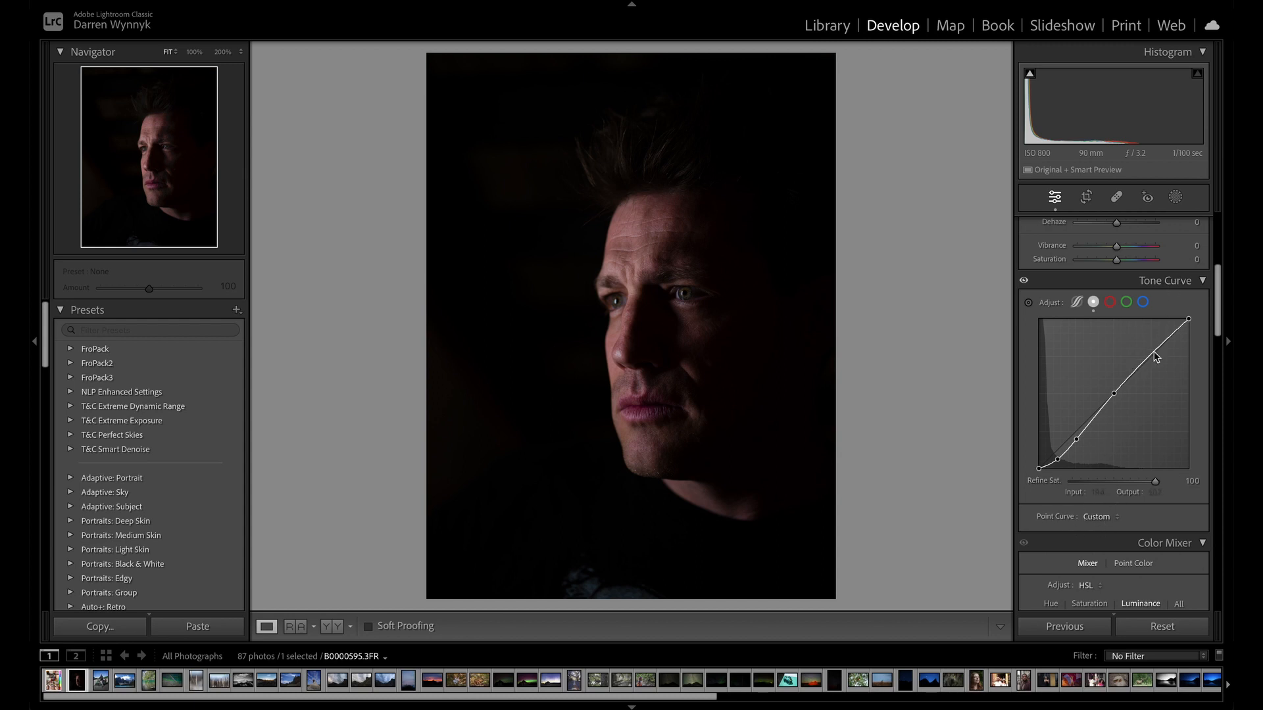
{"action": "left_click_drag", "start_coordinate": [1154, 351], "coordinate": [1146, 344]}
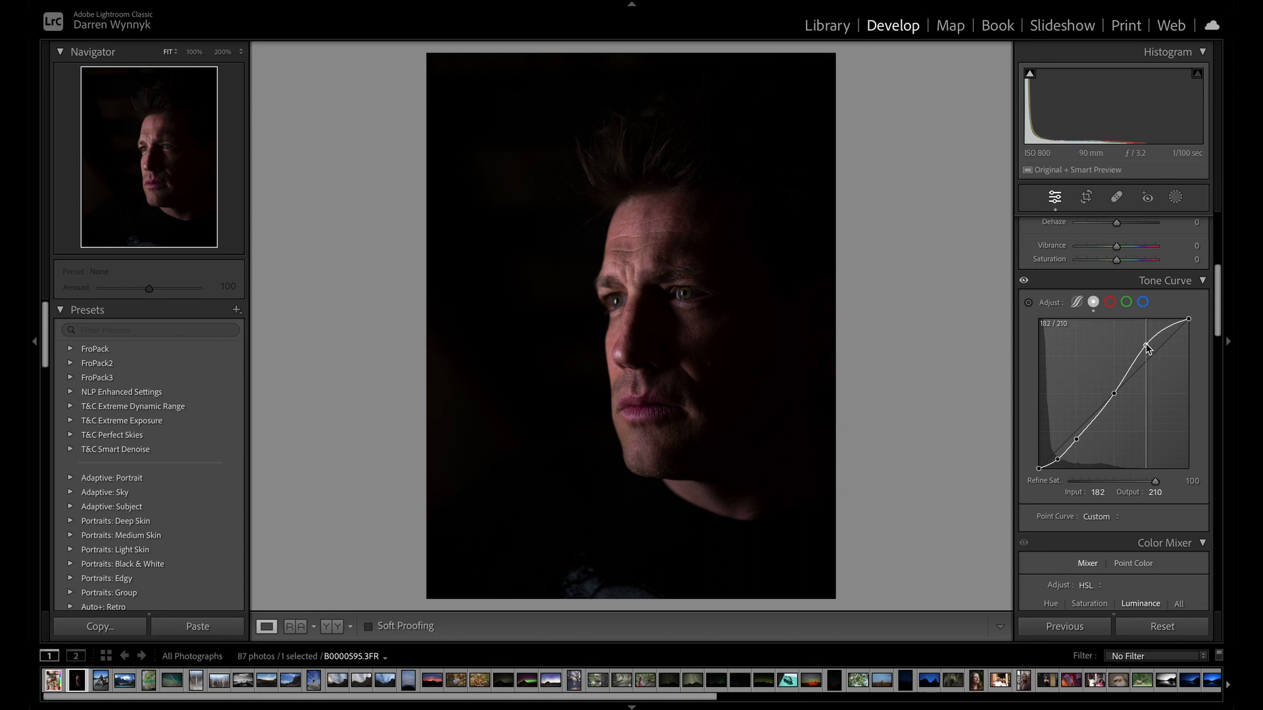
{"action": "left_click", "coordinate": [1111, 522]}
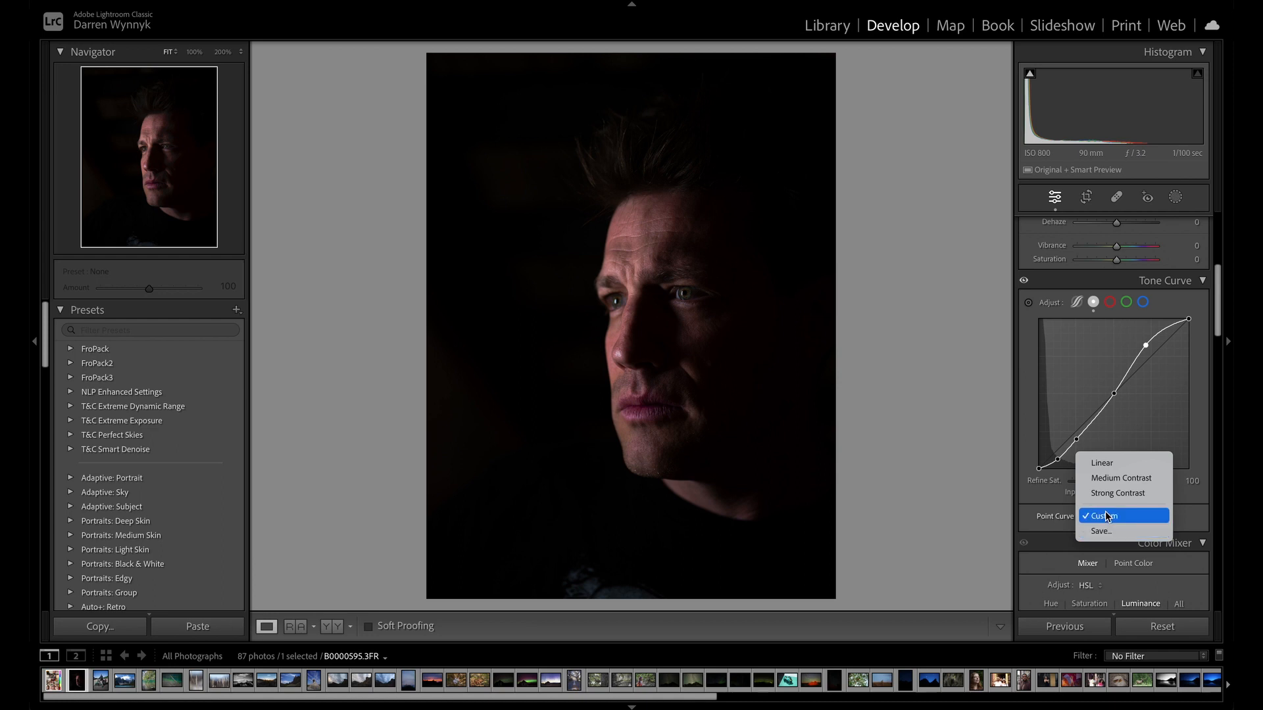
{"action": "left_click", "coordinate": [1108, 464]}
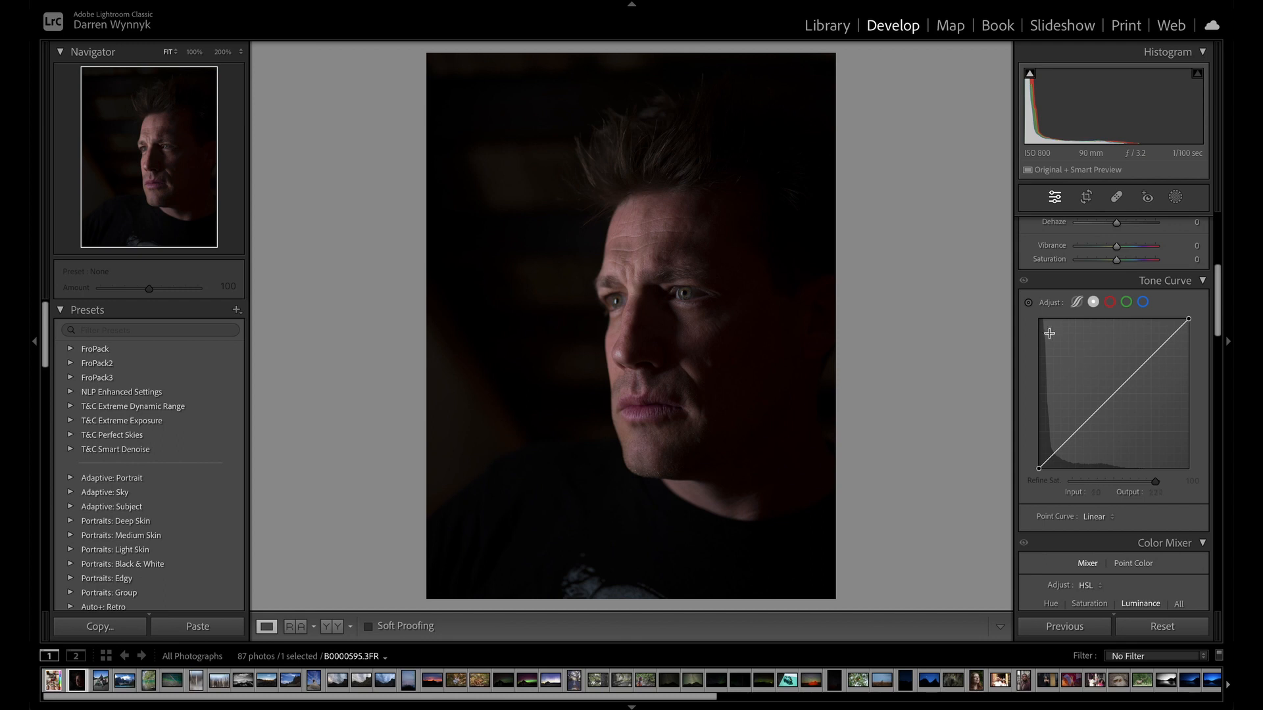
Try shaping the point curve directly on the photo from the forehead and the dark temple, and delete the extra midtone control point at 122/106.
{"action": "left_click", "coordinate": [1029, 306]}
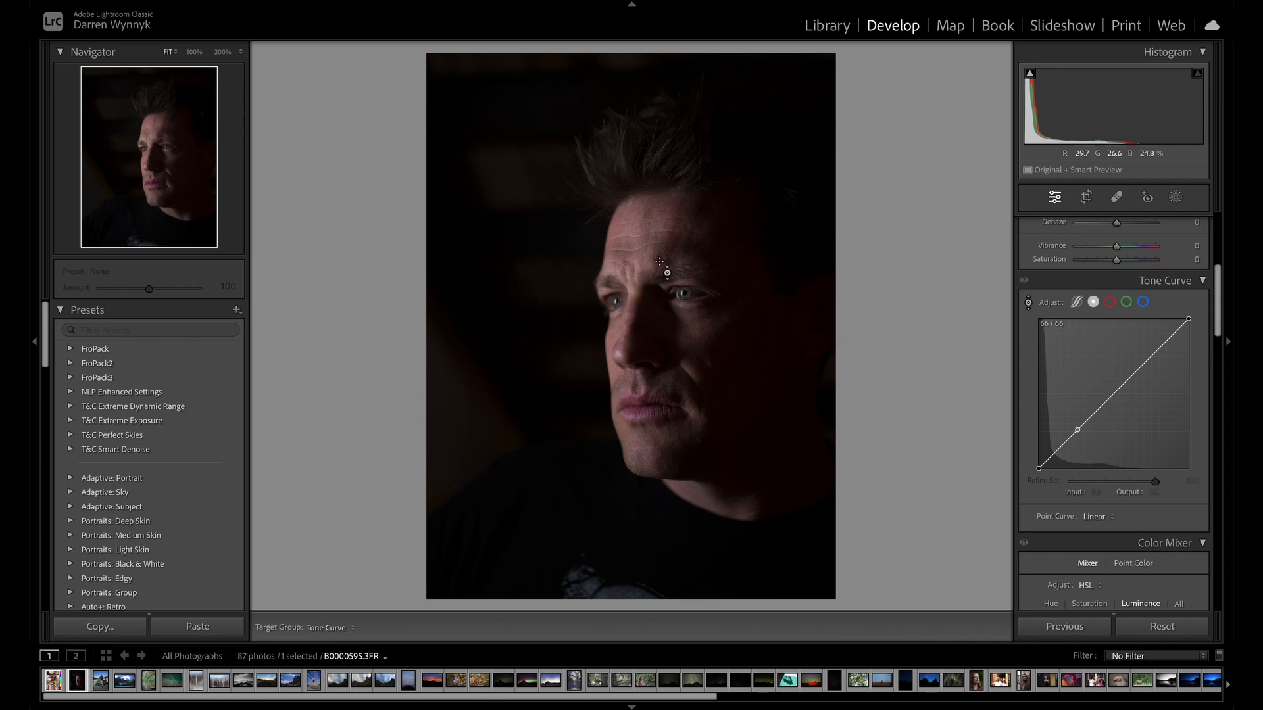
{"action": "left_click", "coordinate": [630, 233]}
{"action": "mouse_move", "coordinate": [630, 233]}
{"action": "left_mouse_down"}
{"action": "mouse_move", "coordinate": [630, 194]}
{"action": "mouse_move", "coordinate": [629, 265]}
{"action": "mouse_move", "coordinate": [629, 205]}
{"action": "mouse_move", "coordinate": [635, 242]}
{"action": "left_mouse_up"}
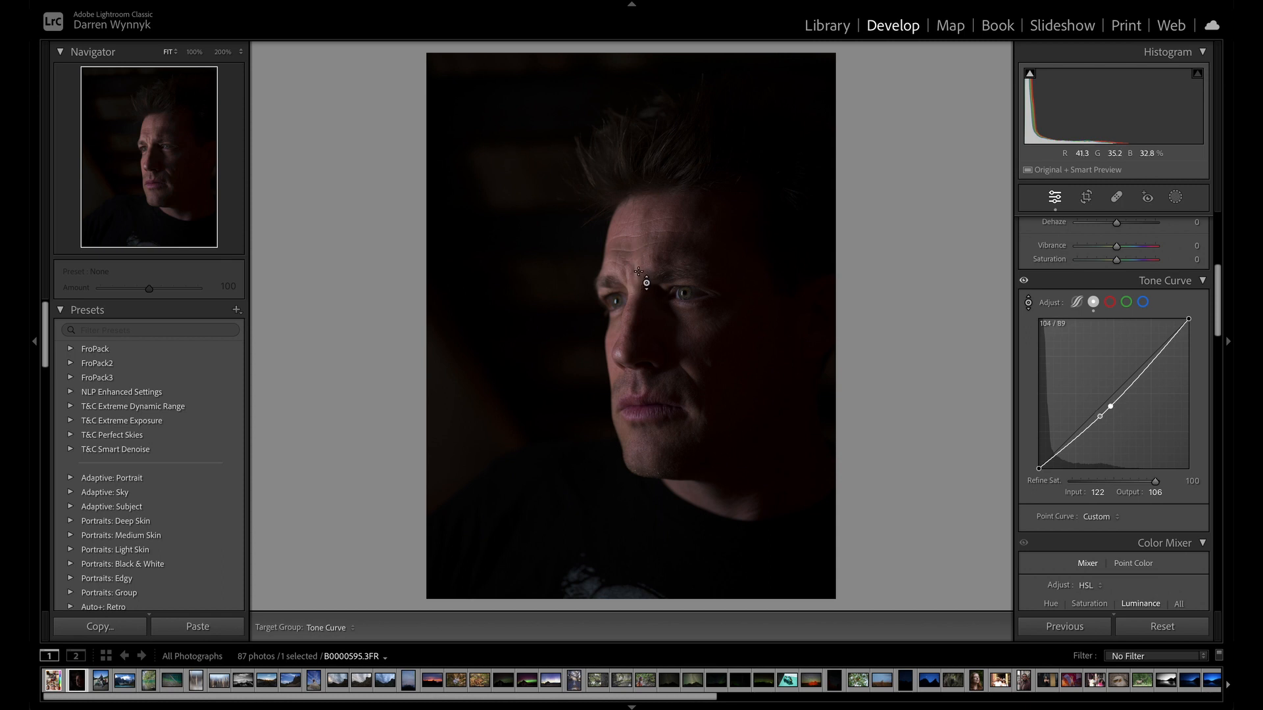
{"action": "left_click_drag", "start_coordinate": [633, 244], "coordinate": [633, 239]}
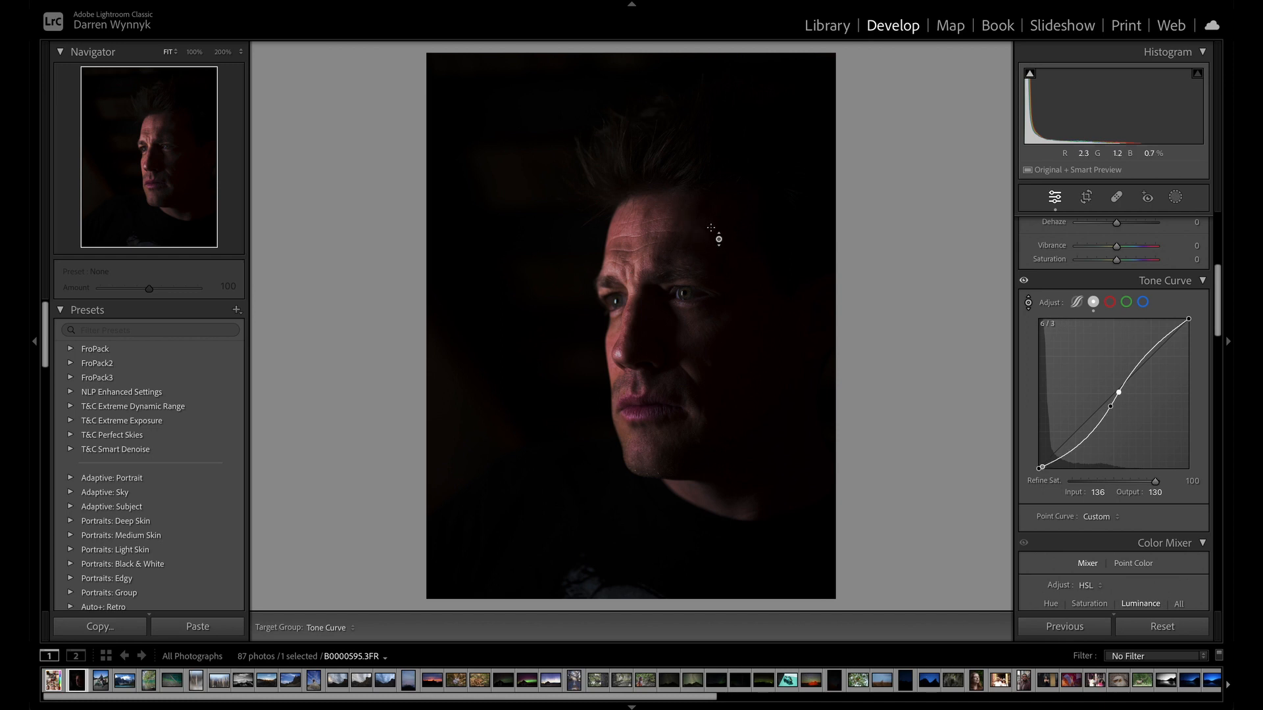
{"action": "left_click_drag", "start_coordinate": [706, 244], "coordinate": [706, 250]}
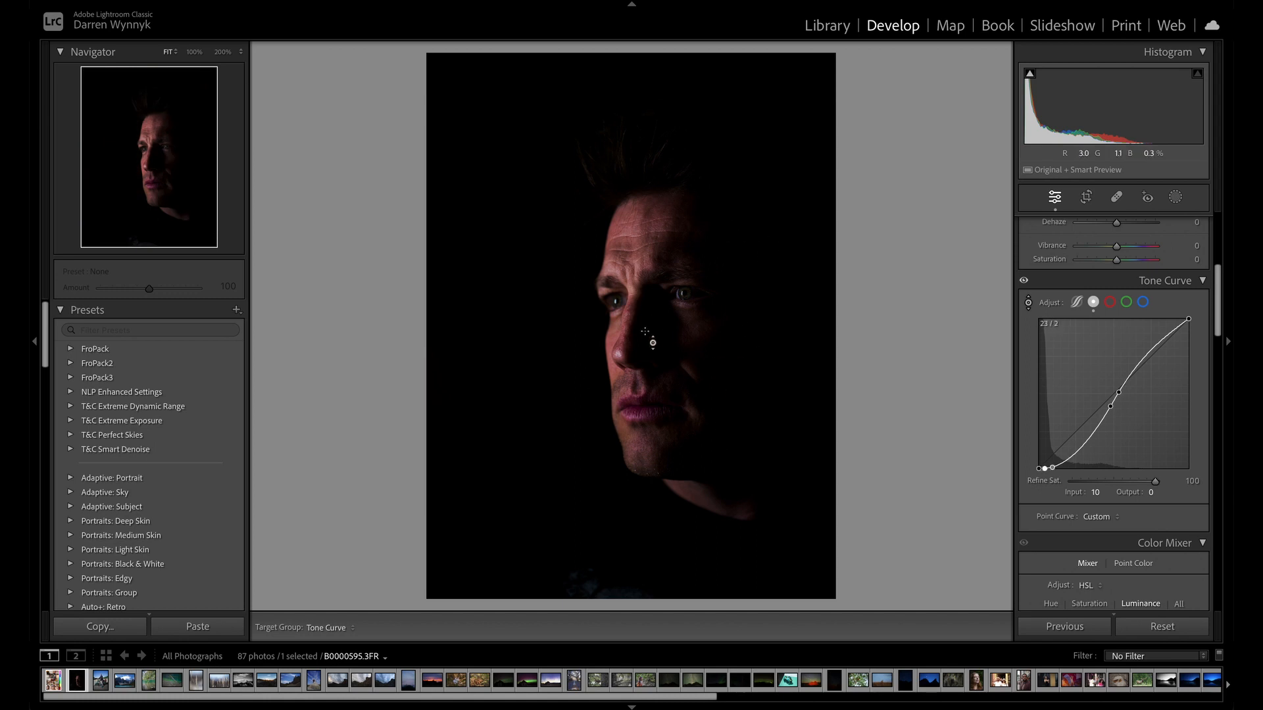
{"action": "right_click", "coordinate": [1111, 410]}
{"action": "left_click", "coordinate": [1118, 414]}
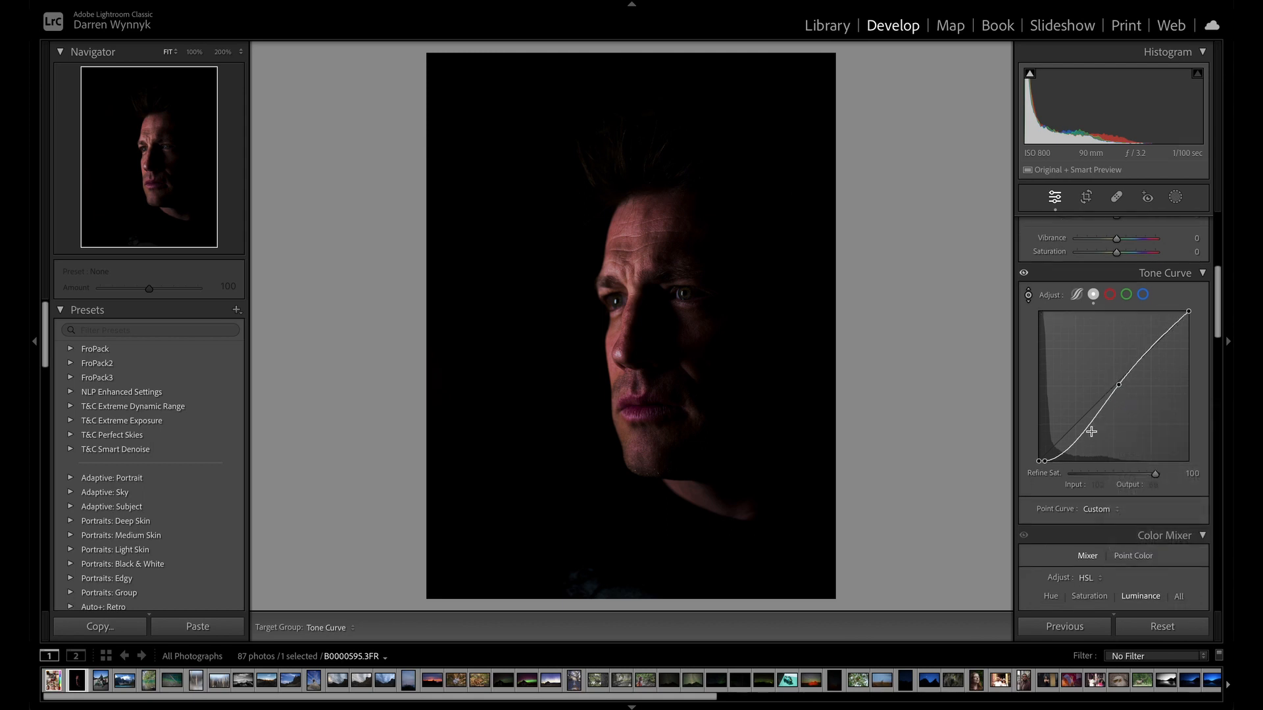
Try steepening the point curve with points at input 214, output 244 and input 68, output 0, and reset the photo's settings.
{"action": "scroll", "coordinate": [1090, 431], "scroll_direction": "up", "scroll_amount": 1}
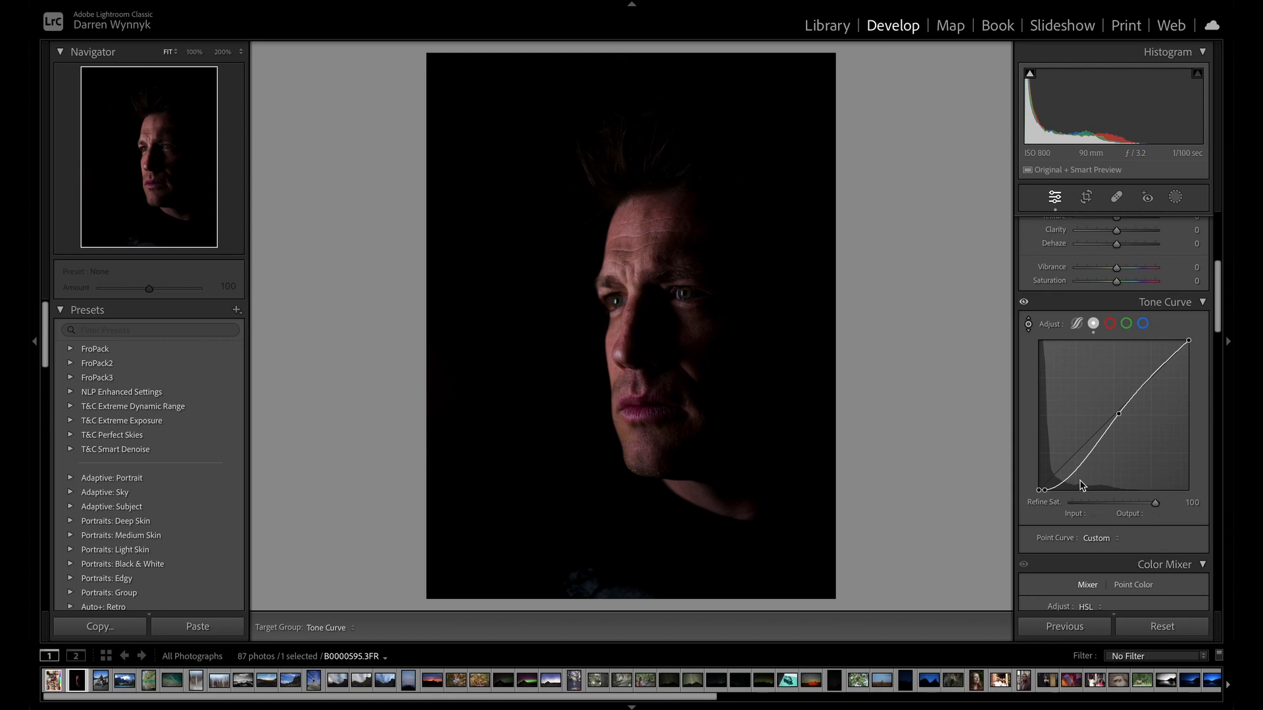
{"action": "left_click", "coordinate": [1092, 324]}
{"action": "left_click", "coordinate": [1170, 358]}
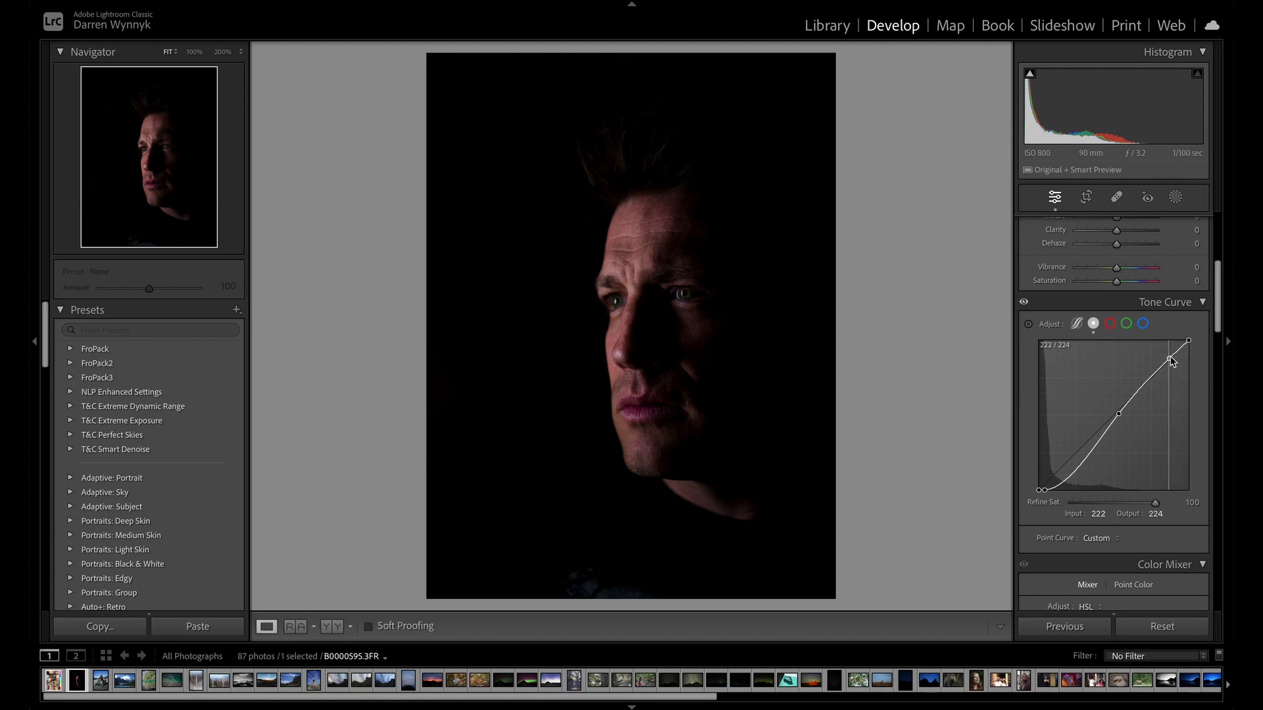
{"action": "left_click_drag", "start_coordinate": [1170, 358], "coordinate": [1165, 348]}
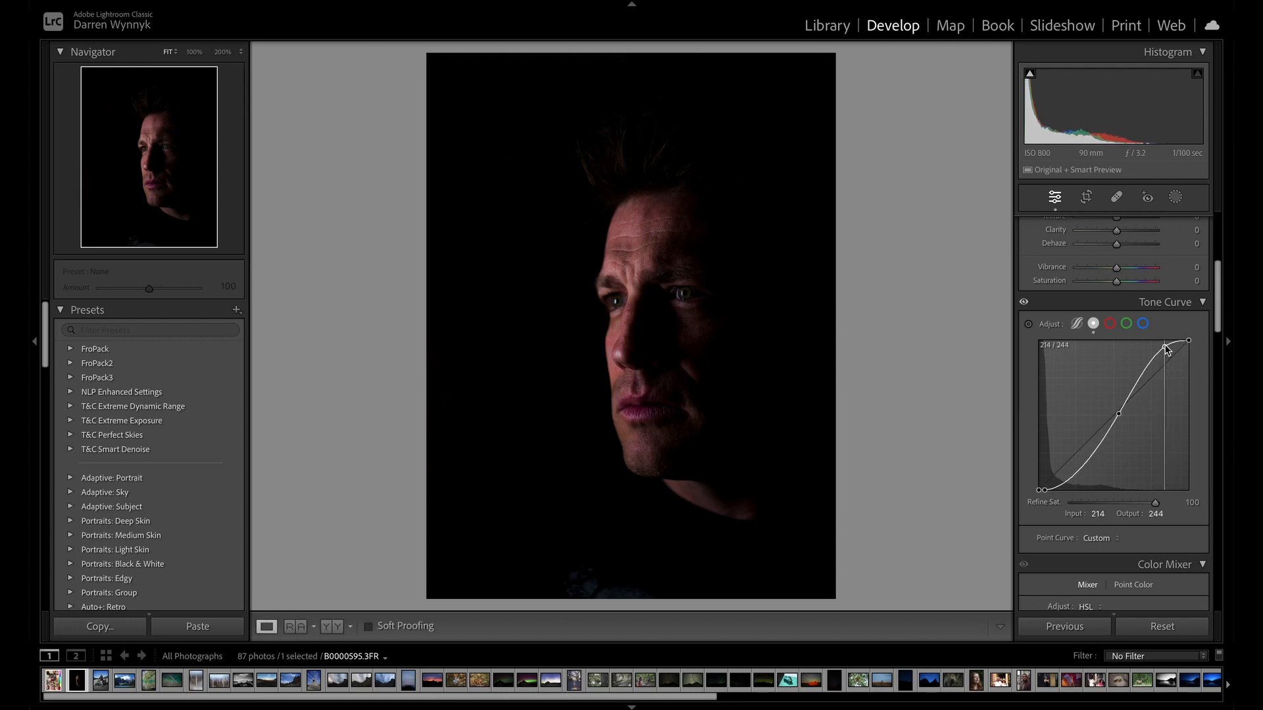
{"action": "left_click", "coordinate": [1076, 474]}
{"action": "left_click_drag", "start_coordinate": [1076, 475], "coordinate": [1077, 490]}
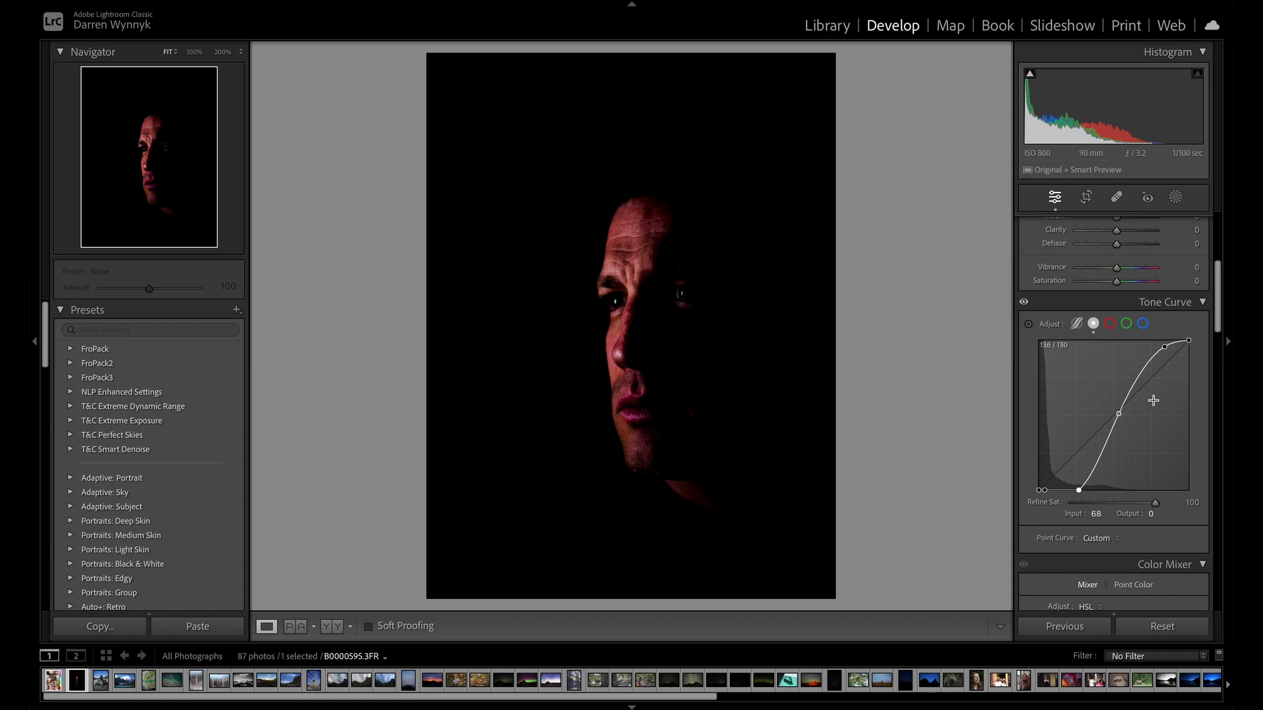
{"action": "left_click", "coordinate": [1162, 628]}
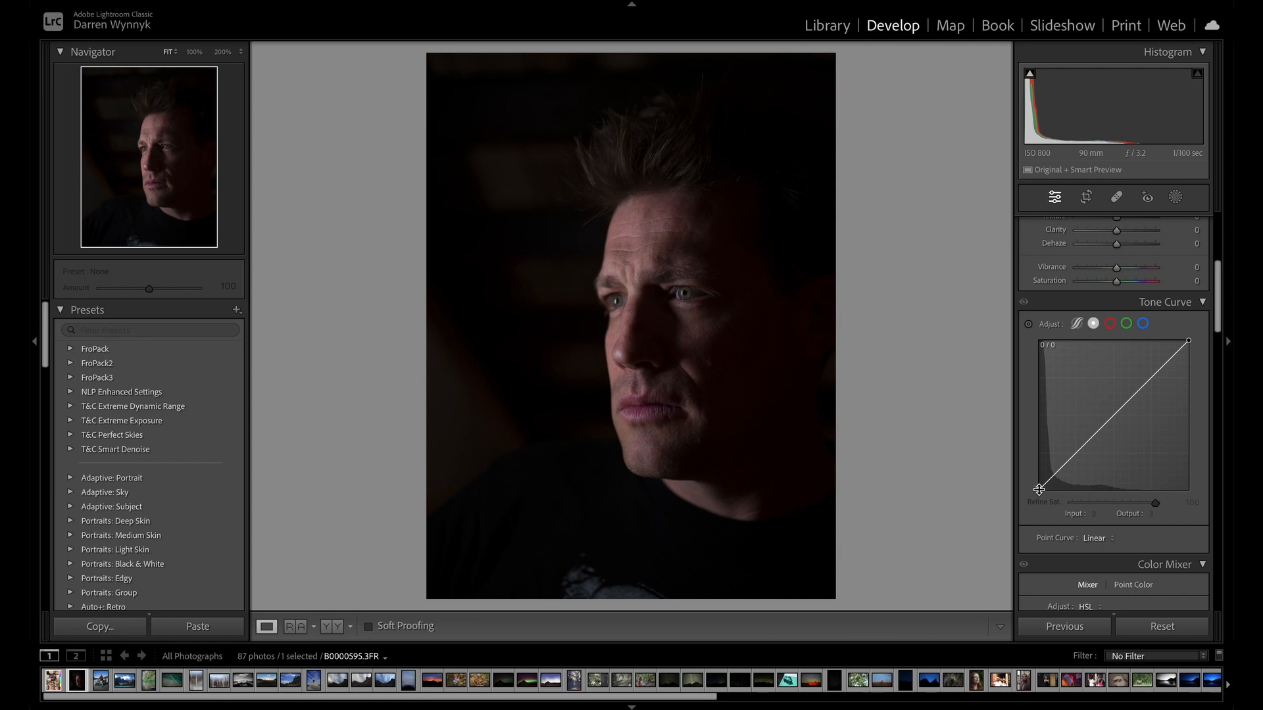
Try the curve's black point at output 100, at output 255, and at input 251 with output 0.
{"action": "left_click_drag", "start_coordinate": [1037, 489], "coordinate": [1038, 432]}
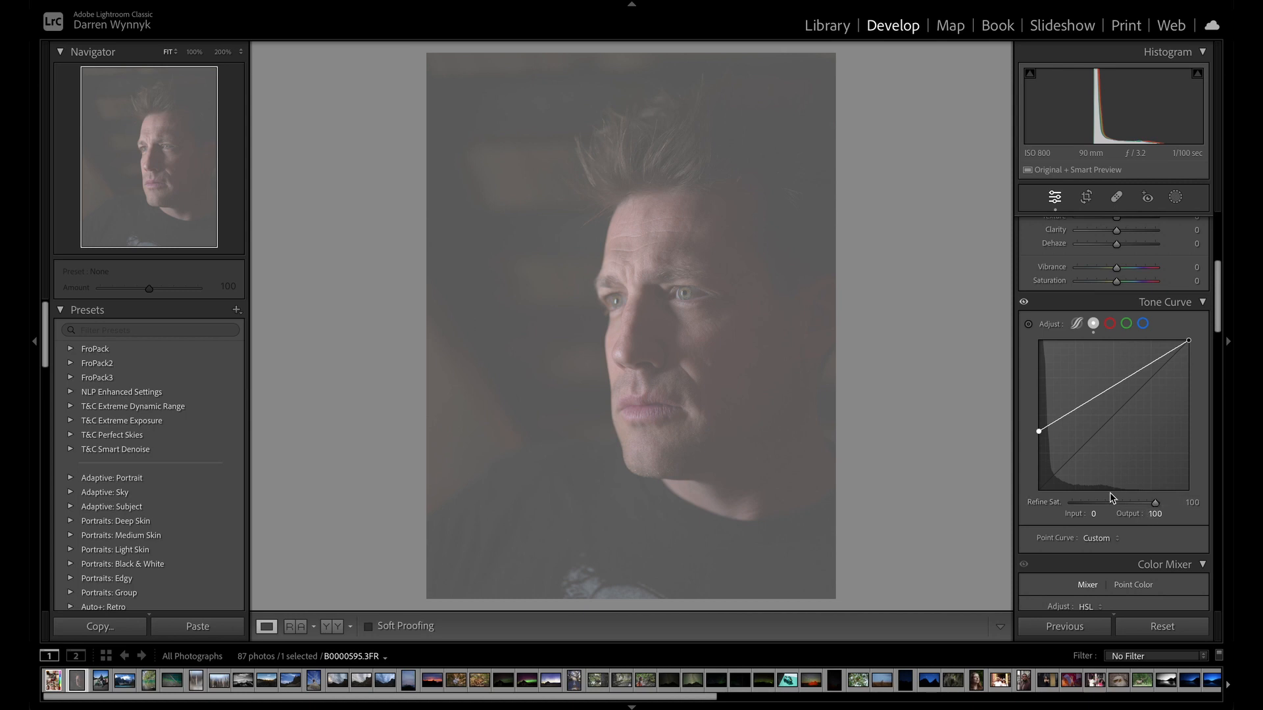
{"action": "left_click_drag", "start_coordinate": [1039, 434], "coordinate": [1012, 284]}
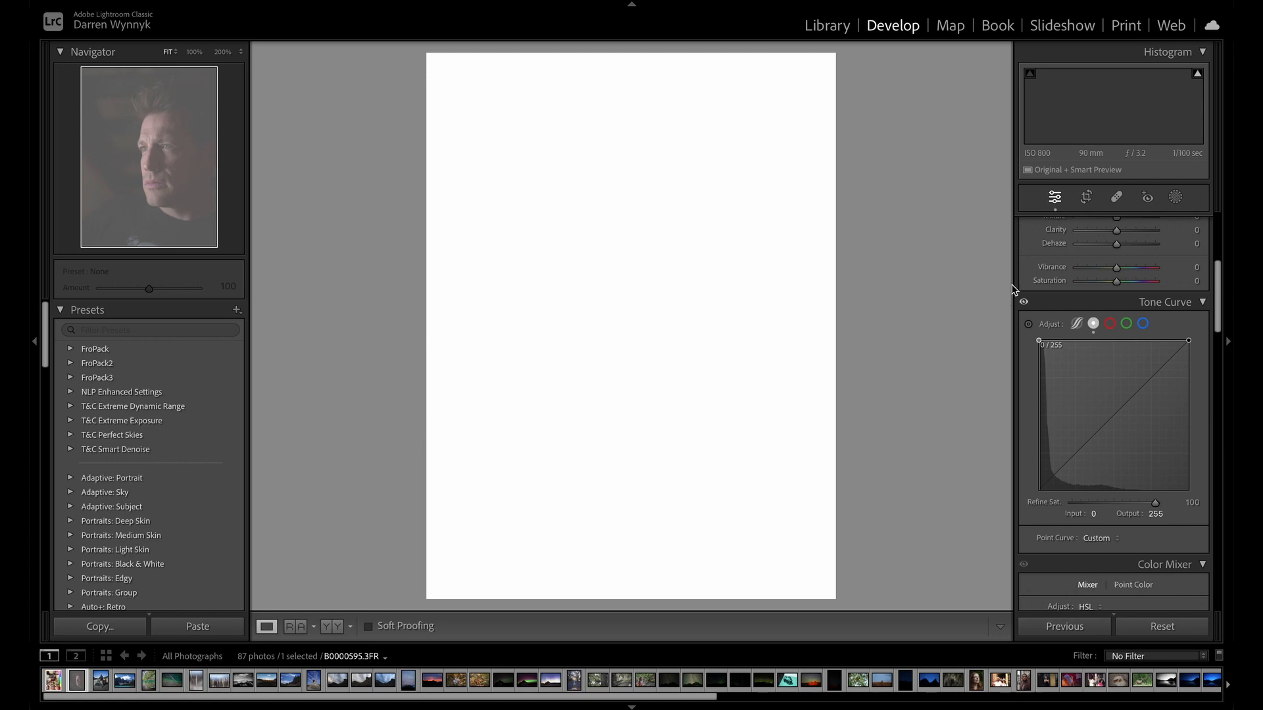
{"action": "left_click_drag", "start_coordinate": [1008, 303], "coordinate": [1234, 507]}
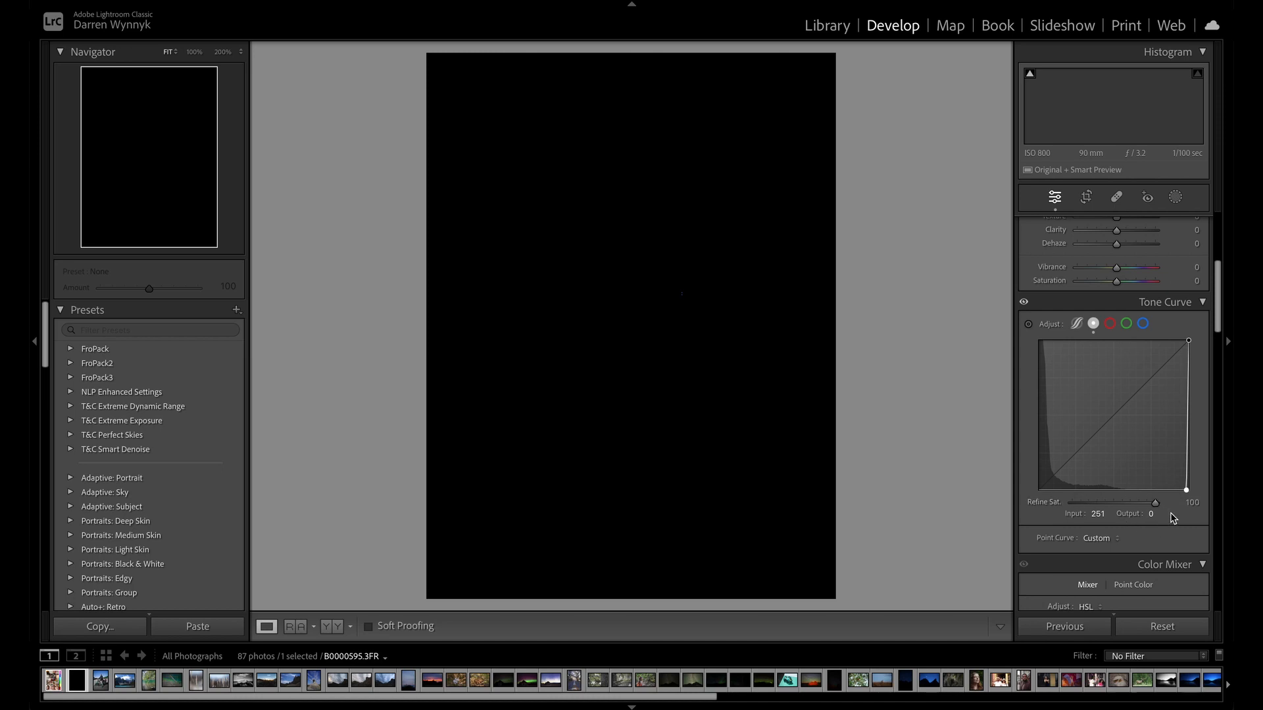
Try lowering the black point's Input value to 20 and raising it again, and return the point curve to Linear.
{"action": "left_click", "coordinate": [1098, 515]}
{"action": "mouse_move", "coordinate": [1098, 515]}
{"action": "left_mouse_down"}
{"action": "mouse_move", "coordinate": [1072, 515]}
{"action": "mouse_move", "coordinate": [1099, 515]}
{"action": "left_mouse_up"}
{"action": "left_click_drag", "start_coordinate": [1099, 515], "coordinate": [973, 515]}
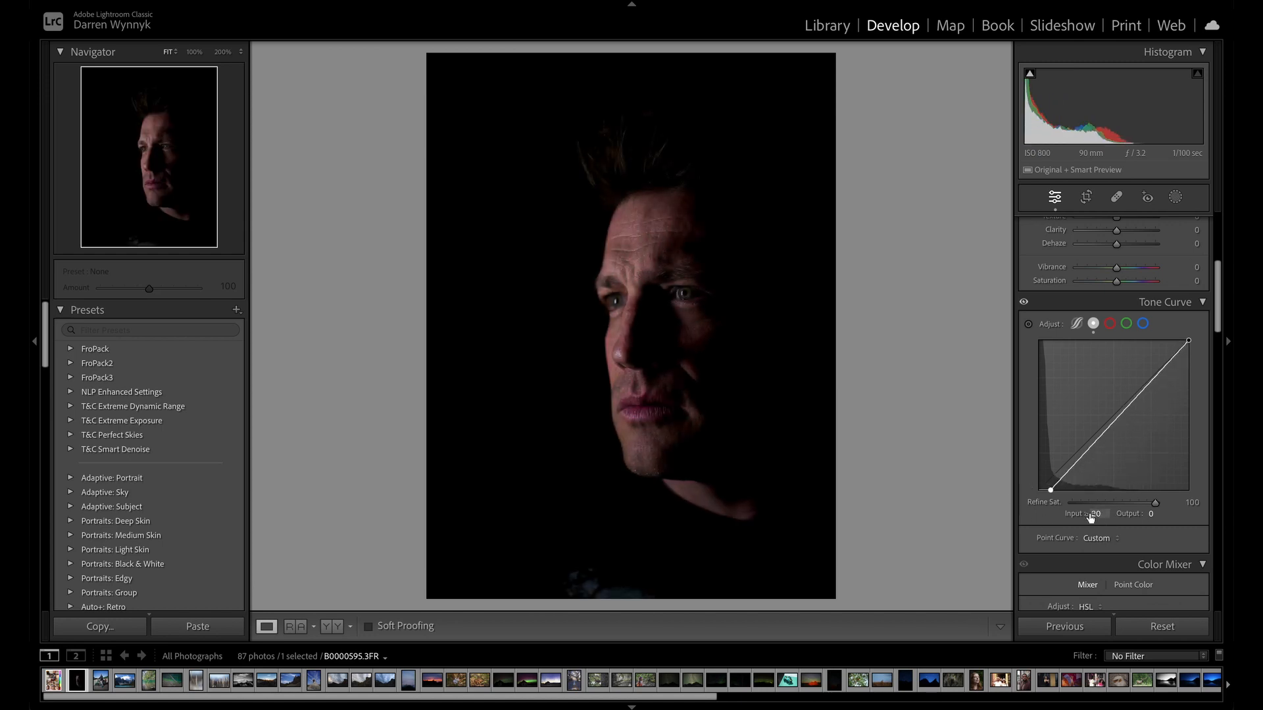
{"action": "left_click_drag", "start_coordinate": [1096, 514], "coordinate": [1132, 514]}
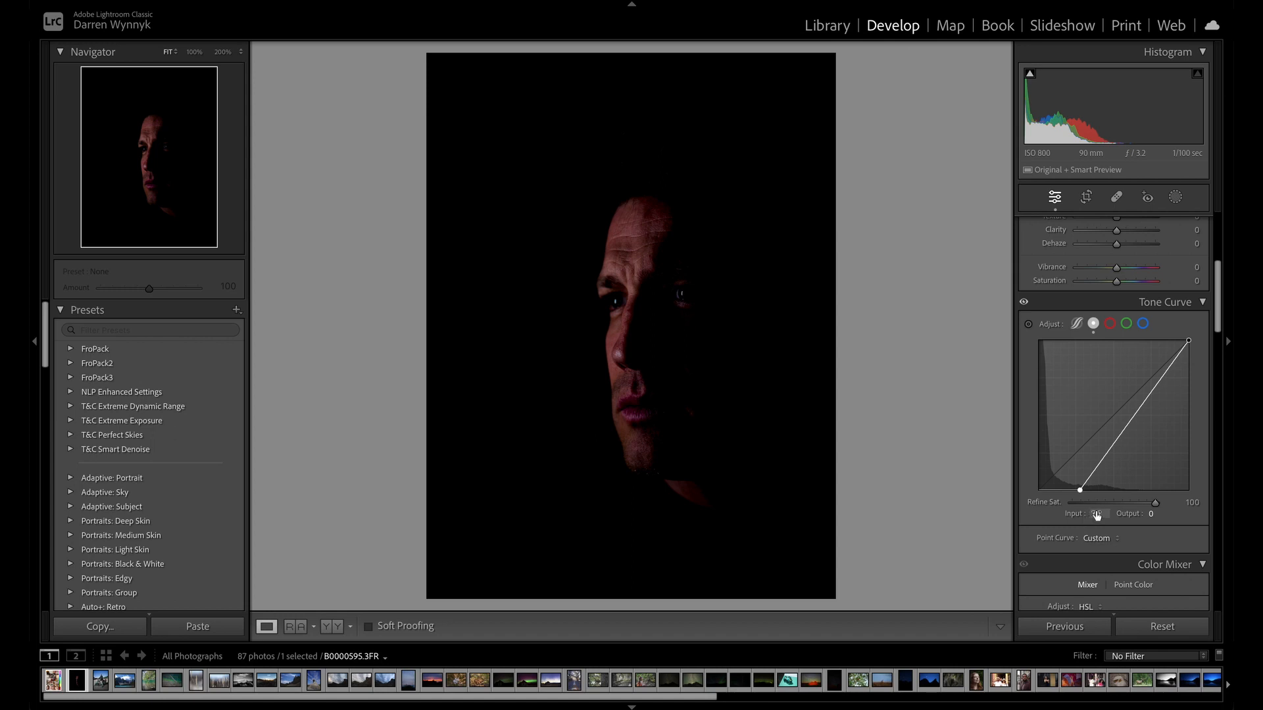
{"action": "left_click", "coordinate": [1096, 513]}
{"action": "left_click", "coordinate": [1078, 518]}
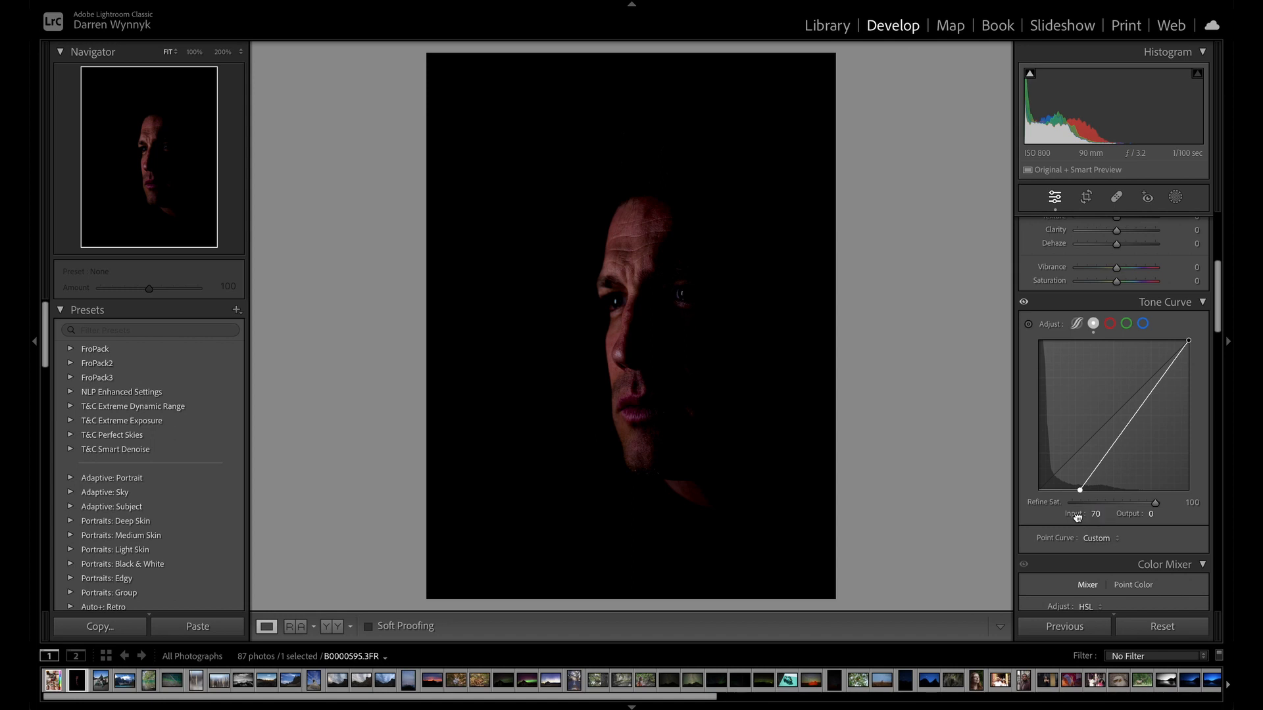
{"action": "left_click", "coordinate": [1117, 539]}
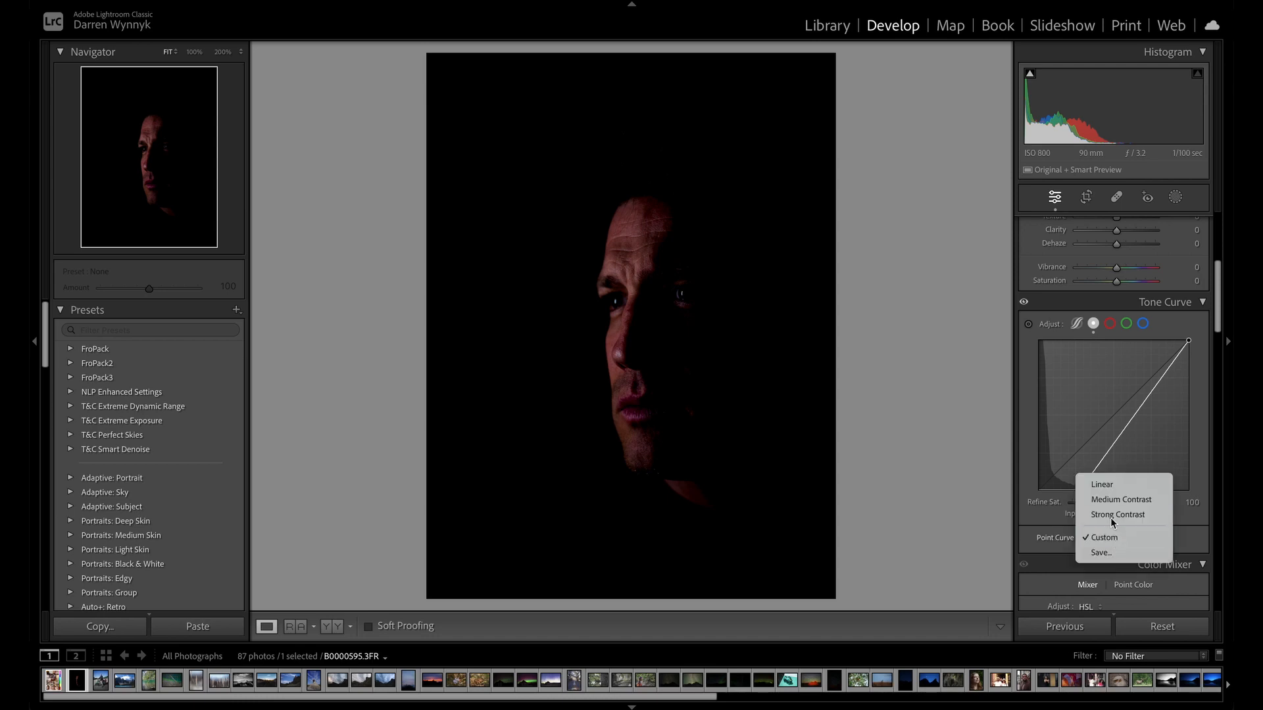
{"action": "left_click", "coordinate": [1117, 487]}
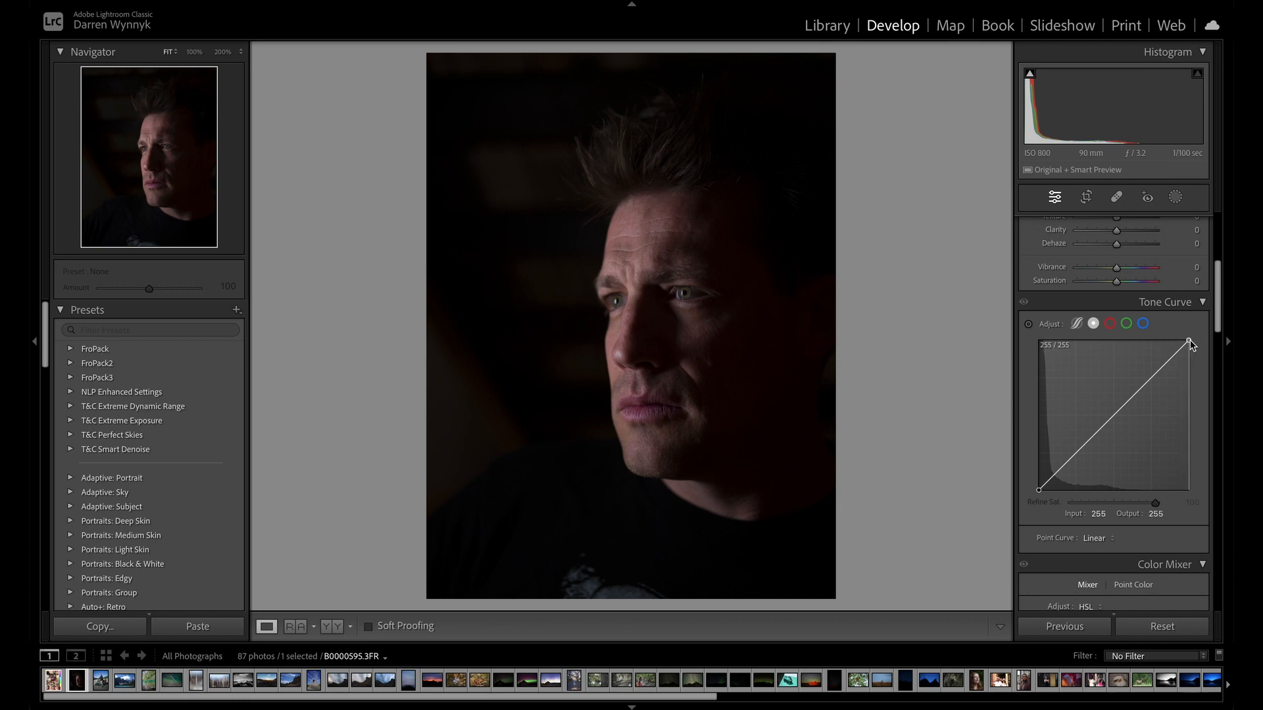
Try moving the curve's white point to input 4, output 255, and restore it to input 255, output 255.
{"action": "mouse_move", "coordinate": [1190, 341]}
{"action": "left_mouse_down"}
{"action": "mouse_move", "coordinate": [1085, 347]}
{"action": "mouse_move", "coordinate": [1189, 341]}
{"action": "left_mouse_up"}
{"action": "left_click_drag", "start_coordinate": [1196, 283], "coordinate": [1039, 283]}
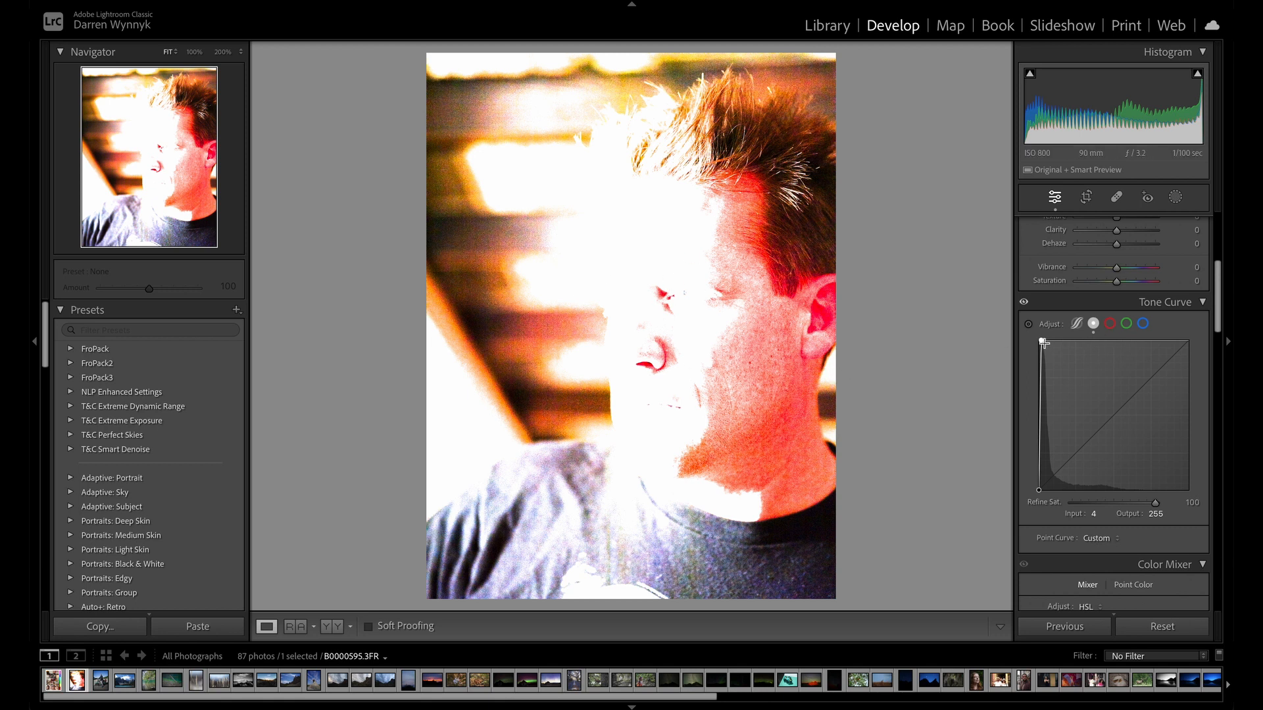
{"action": "double_click", "coordinate": [1042, 341]}
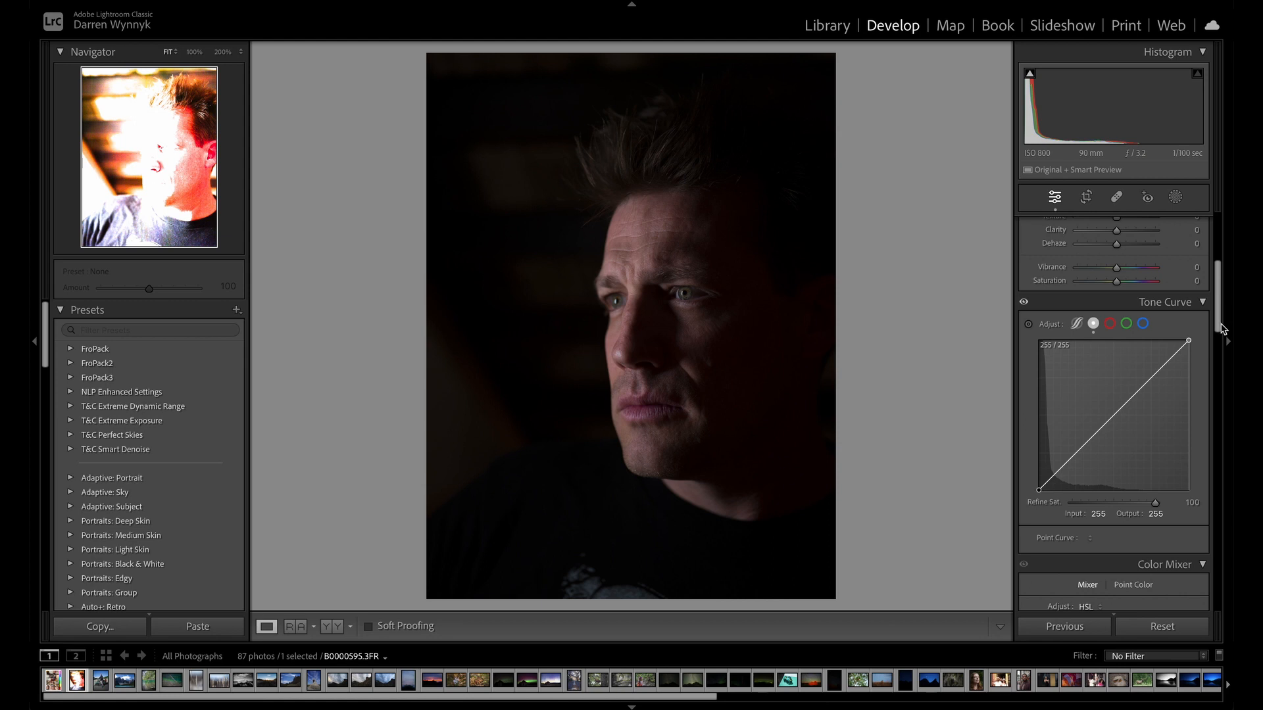
{"action": "left_click_drag", "start_coordinate": [1221, 341], "coordinate": [1233, 283]}
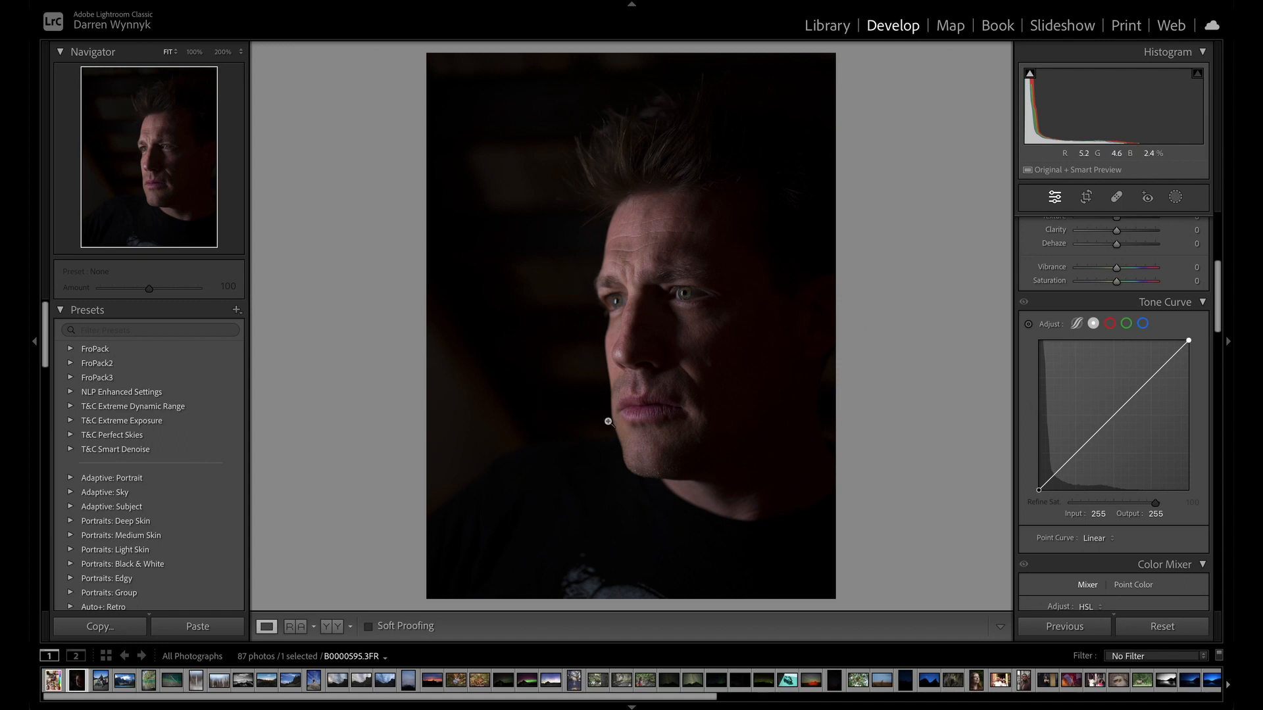
Shape the point curve with a midtone point at 118/146, a shadow point at 44/47 and a lowered highlights point at input 180.
{"action": "scroll", "coordinate": [1112, 428], "scroll_direction": "up", "scroll_amount": 1}
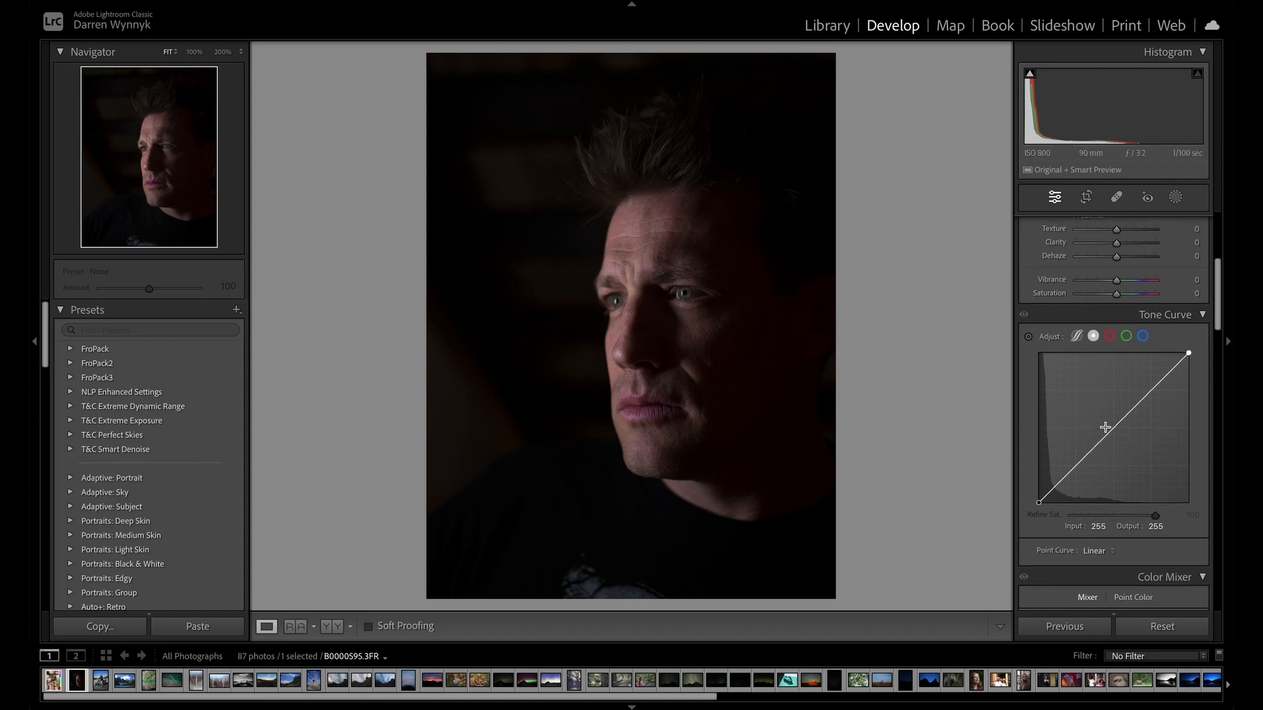
{"action": "left_click_drag", "start_coordinate": [1113, 427], "coordinate": [1109, 418]}
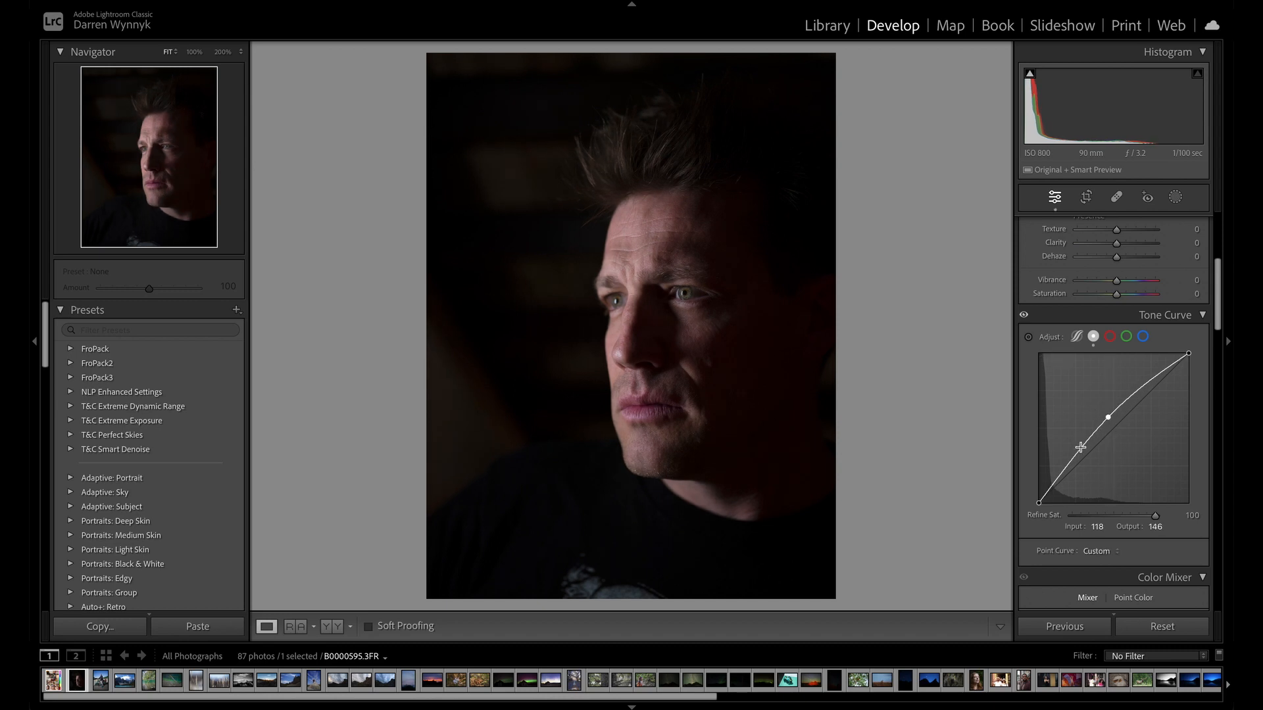
{"action": "left_click", "coordinate": [1061, 475]}
{"action": "left_click_drag", "start_coordinate": [1061, 474], "coordinate": [1065, 476]}
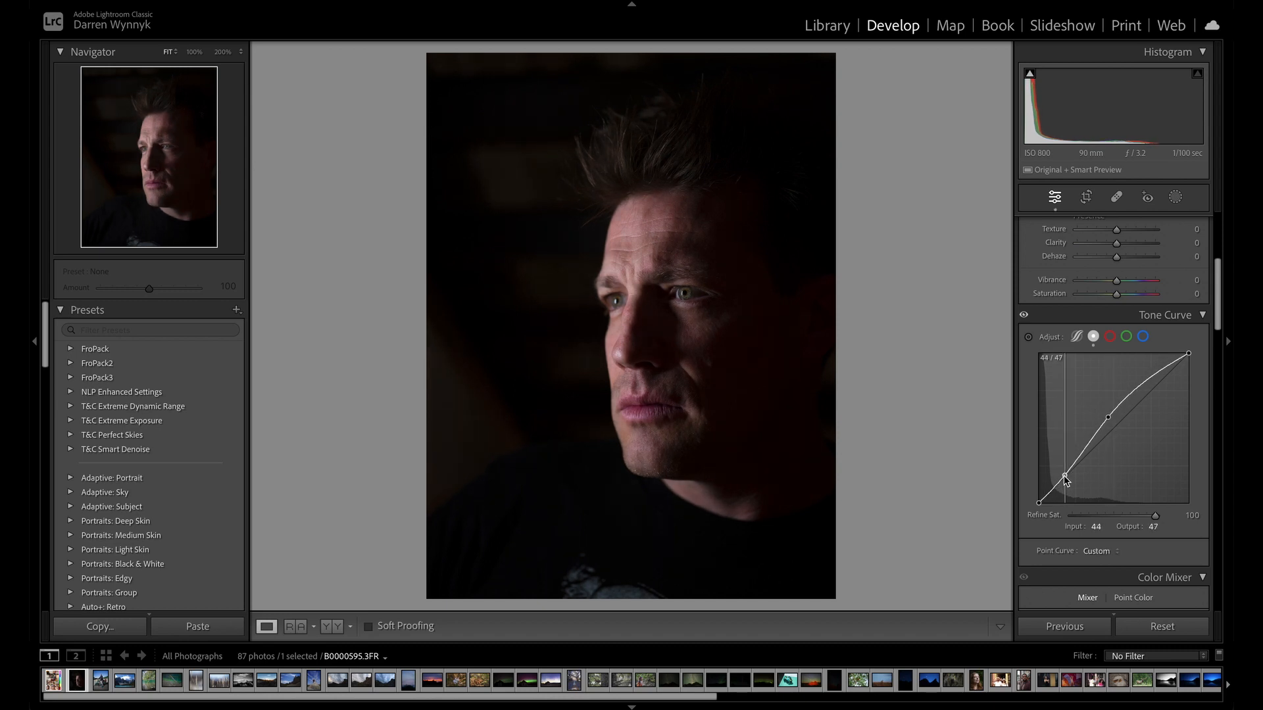
{"action": "left_click", "coordinate": [1155, 374]}
{"action": "mouse_move", "coordinate": [1156, 377]}
{"action": "left_mouse_down"}
{"action": "mouse_move", "coordinate": [1188, 414]}
{"action": "mouse_move", "coordinate": [1159, 371]}
{"action": "mouse_move", "coordinate": [1145, 392]}
{"action": "left_mouse_up"}
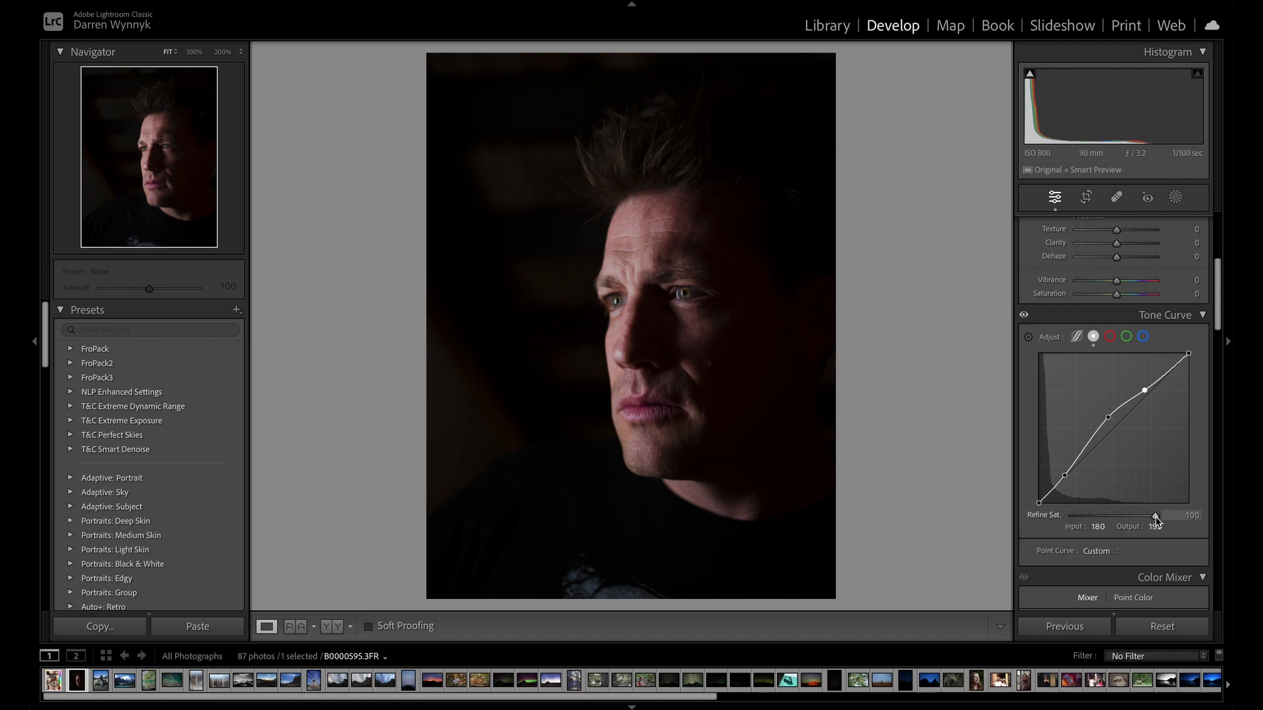
Try lower and higher Refine Saturation amounts, reset the amount to 100, and return the point curve to Linear.
{"action": "left_click_drag", "start_coordinate": [1155, 516], "coordinate": [1105, 512]}
{"action": "left_click_drag", "start_coordinate": [1075, 518], "coordinate": [1167, 522]}
{"action": "left_click_drag", "start_coordinate": [1219, 527], "coordinate": [1090, 518]}
{"action": "double_click", "coordinate": [1087, 516]}
{"action": "left_click", "coordinate": [1097, 552]}
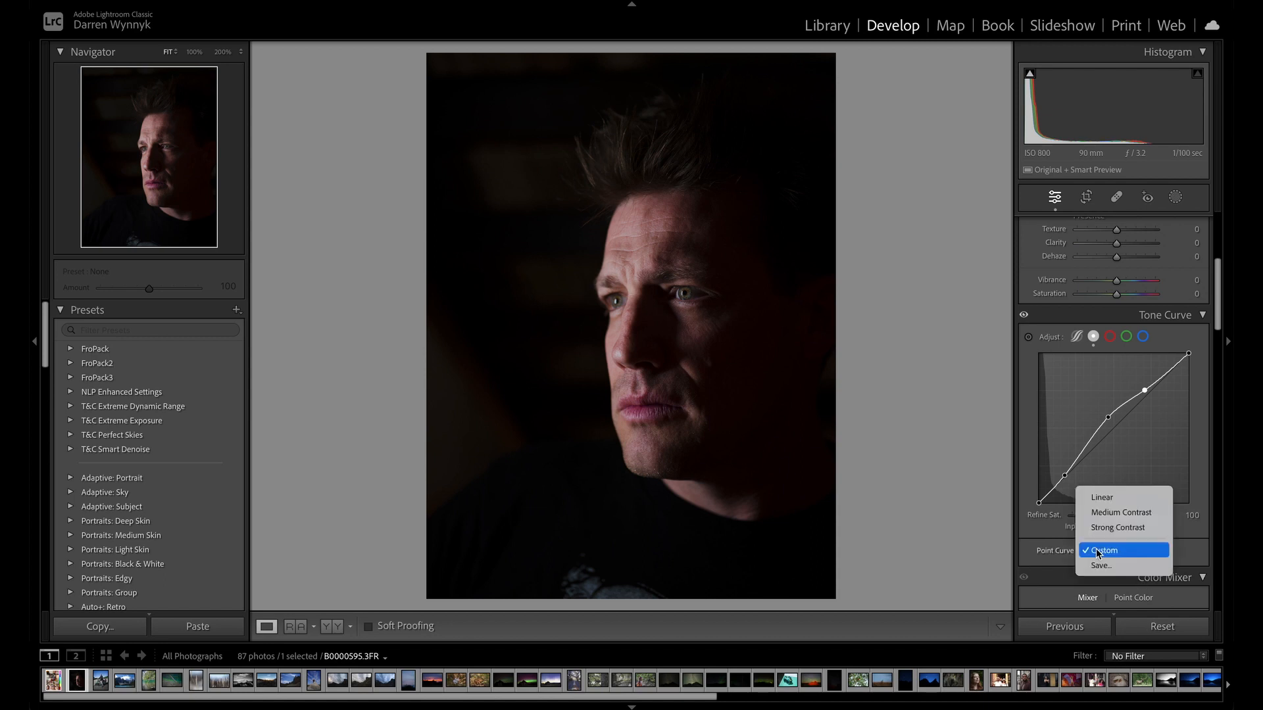
{"action": "left_click", "coordinate": [1128, 498]}
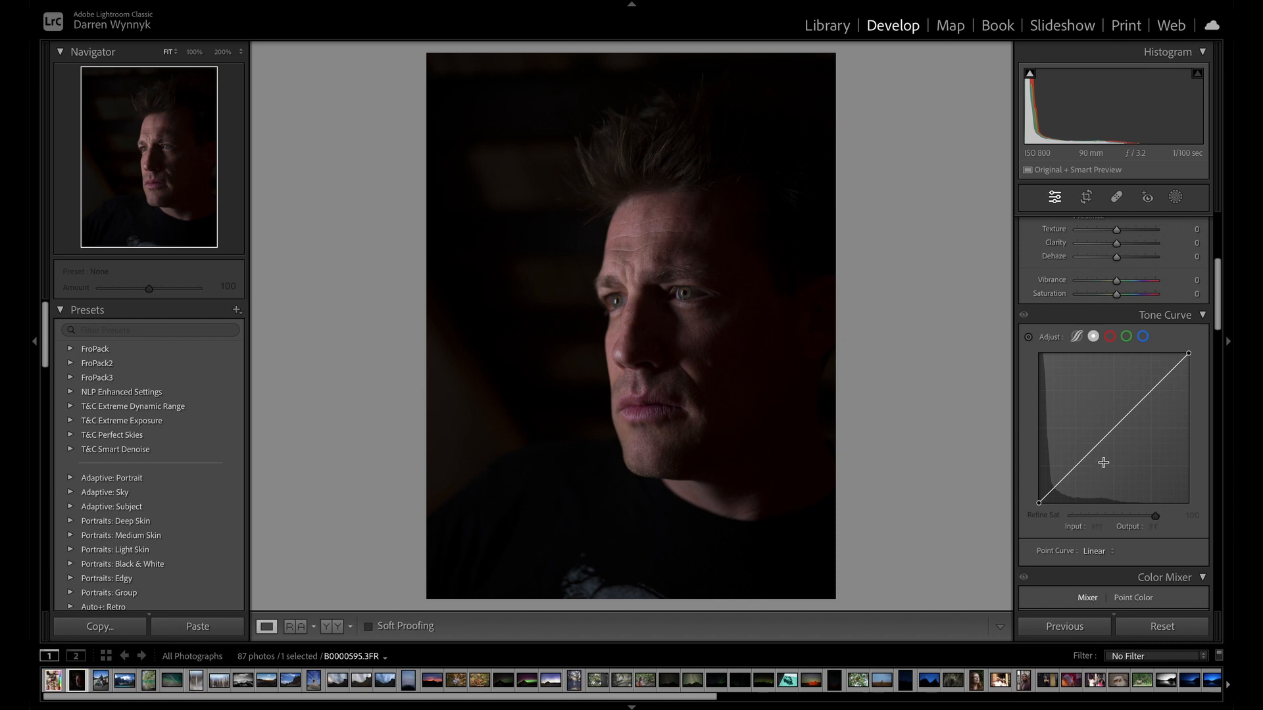
Set Exposure to +1.00 and raise Shadows to about +60 in the basic tone adjustments.
{"action": "scroll", "coordinate": [1104, 463], "scroll_direction": "up", "scroll_amount": 5}
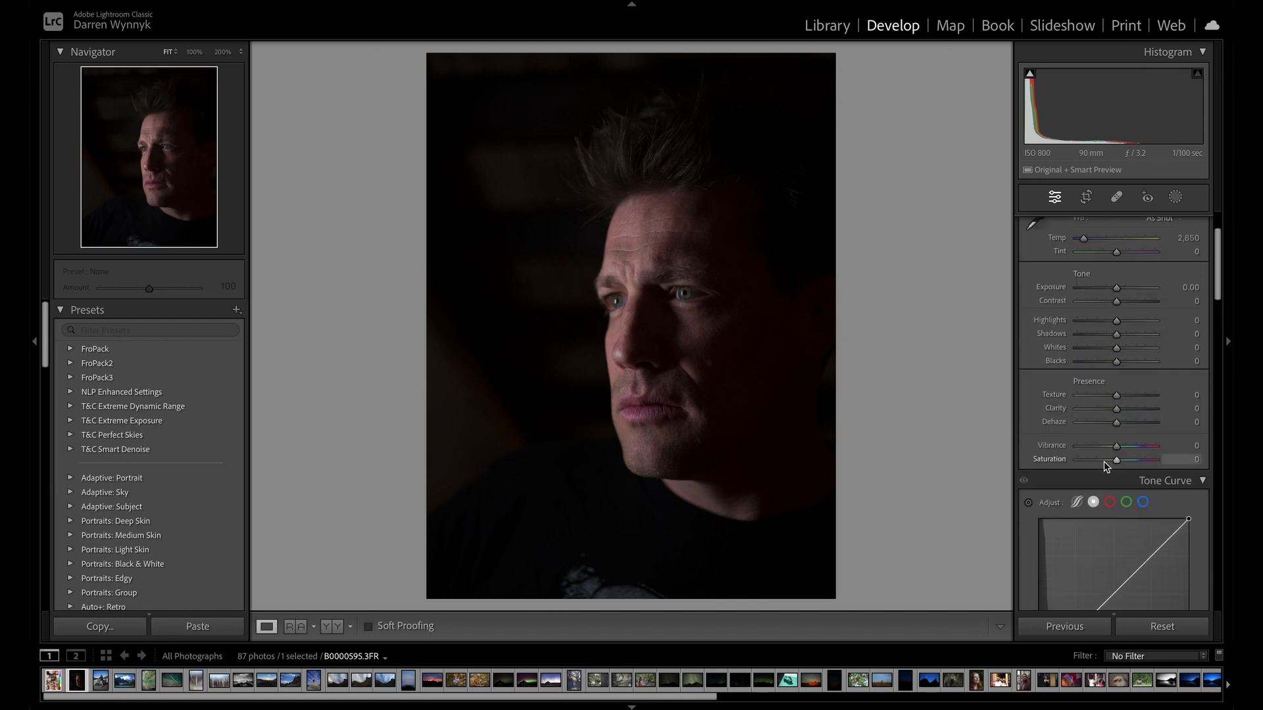
{"action": "scroll", "coordinate": [1106, 466], "scroll_direction": "up", "scroll_amount": 3}
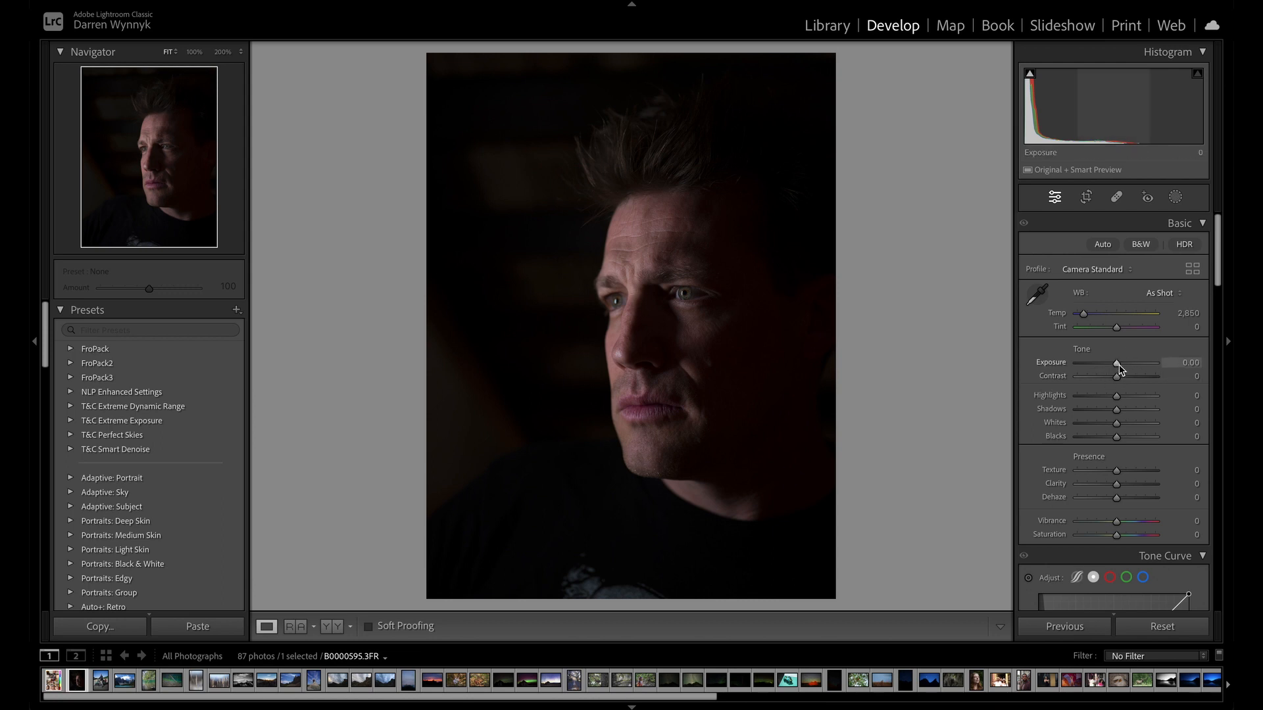
{"action": "left_click_drag", "start_coordinate": [1119, 367], "coordinate": [1128, 370]}
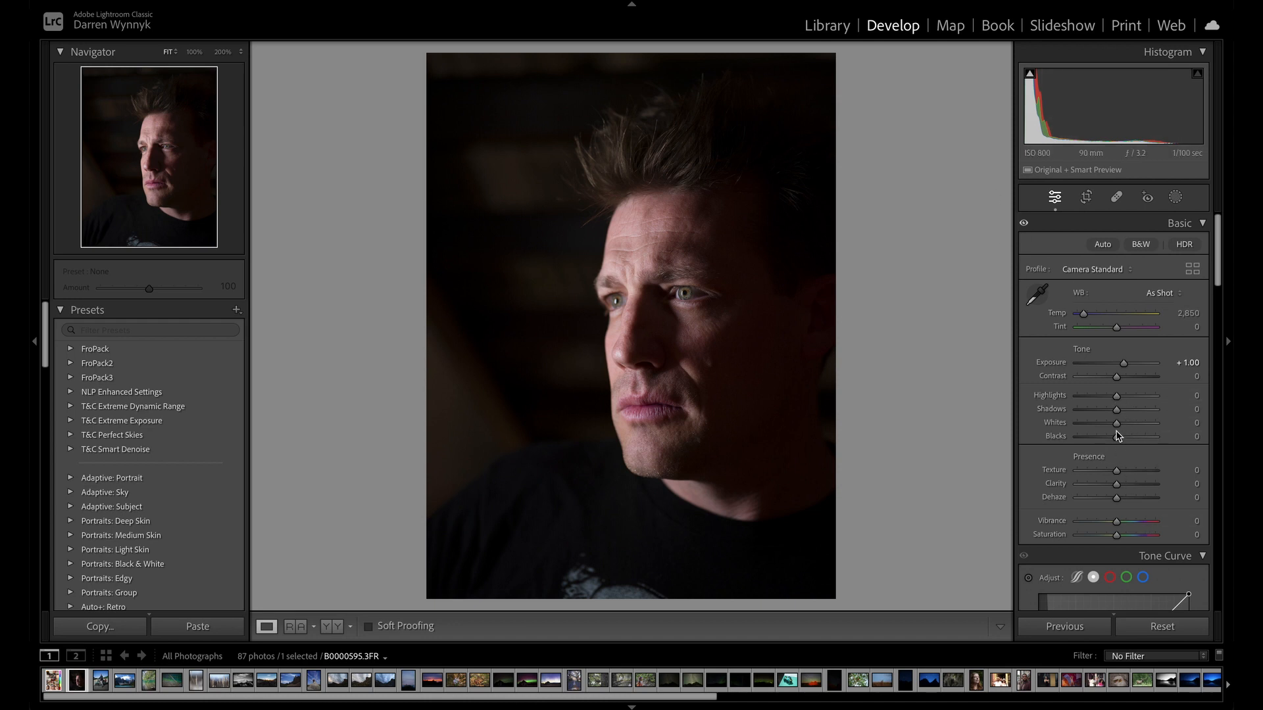
{"action": "left_click_drag", "start_coordinate": [1116, 410], "coordinate": [1140, 411]}
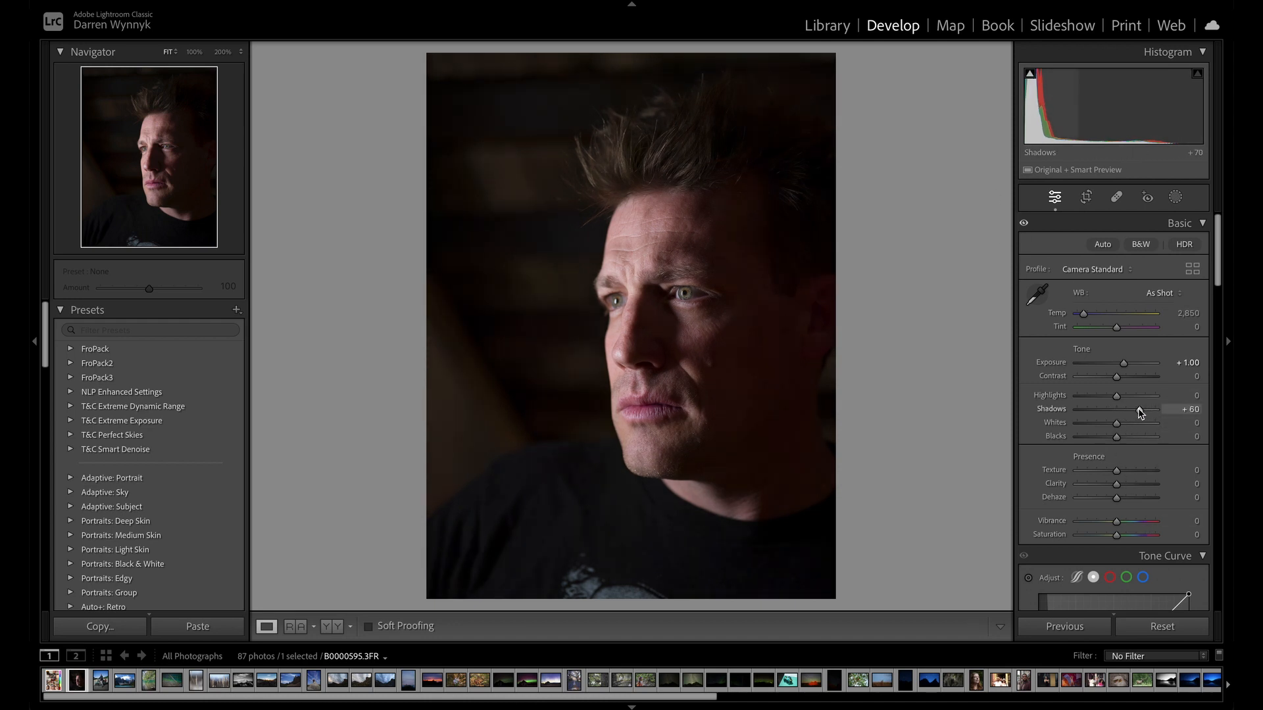
{"action": "scroll", "coordinate": [1144, 409], "scroll_direction": "down", "scroll_amount": 1}
{"action": "scroll", "coordinate": [1144, 409], "scroll_direction": "down", "scroll_amount": 5}
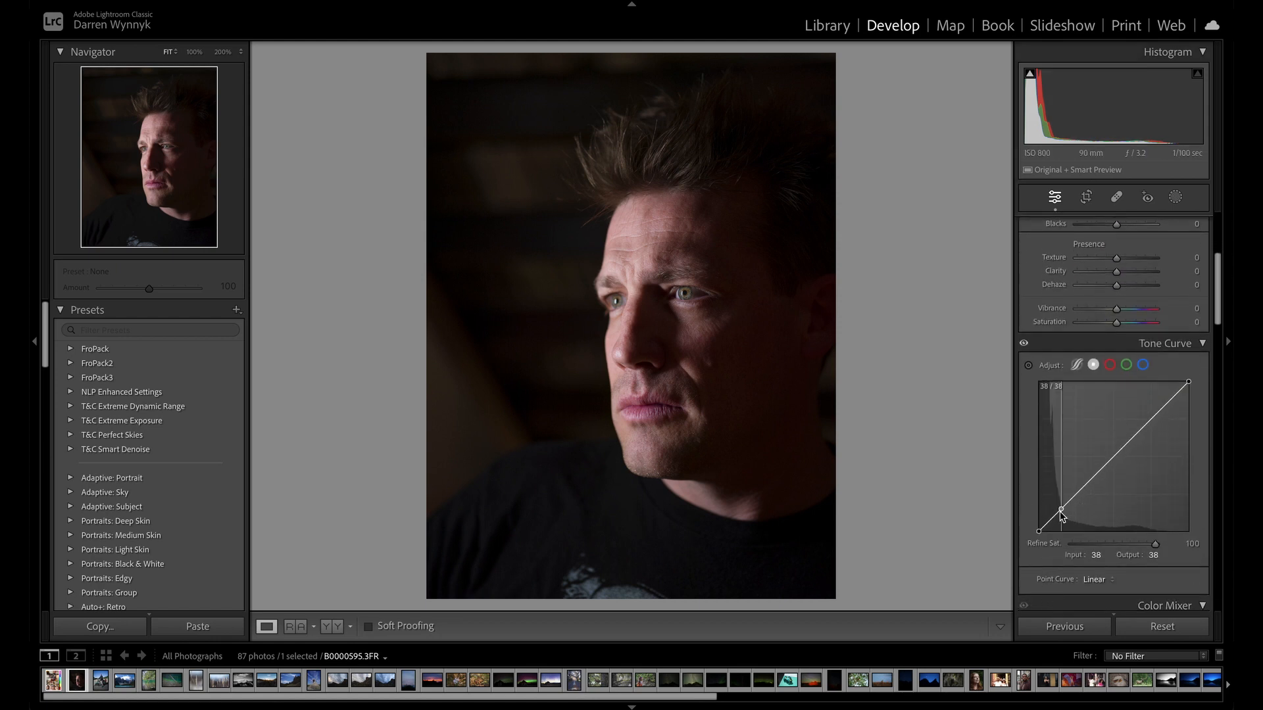
Darken the point curve with a midtone point at 118/94, a highlights point at 204/200 and an upper shadow point at 62/43.
{"action": "left_click", "coordinate": [1061, 511]}
{"action": "scroll", "coordinate": [1072, 490], "scroll_direction": "down", "scroll_amount": 1}
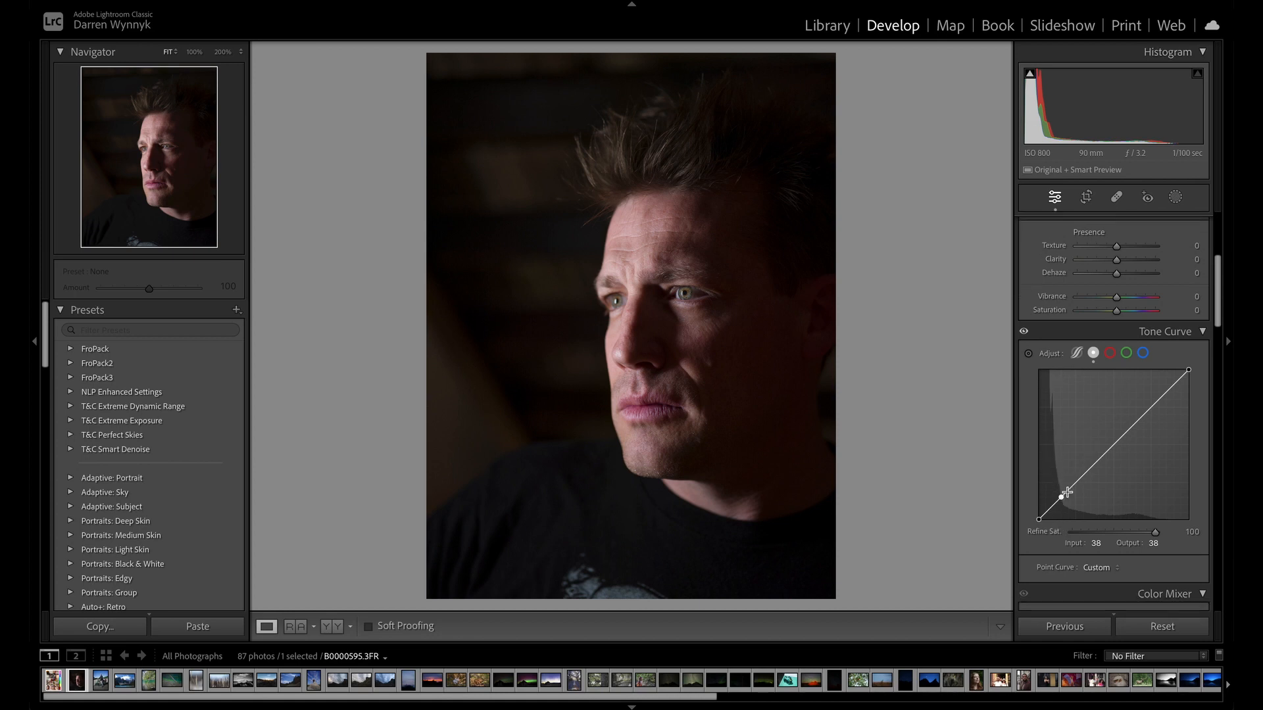
{"action": "left_click_drag", "start_coordinate": [1061, 496], "coordinate": [1060, 504]}
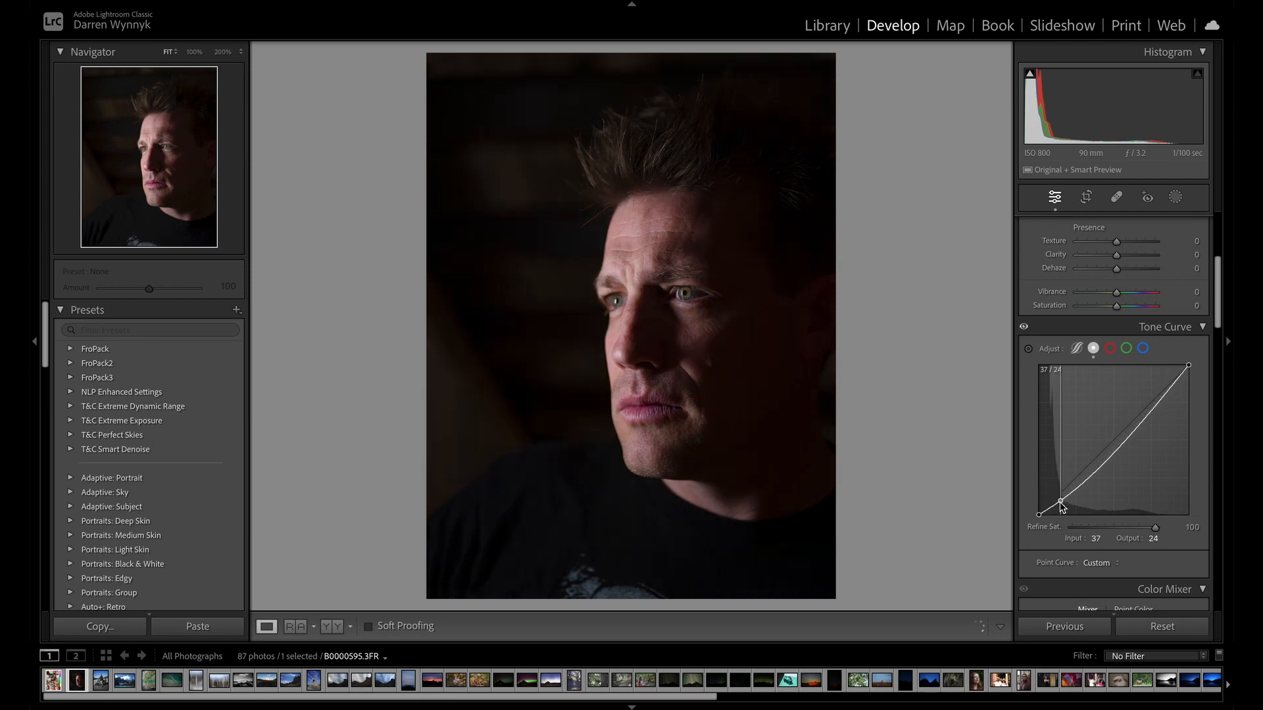
{"action": "mouse_move", "coordinate": [1108, 464]}
{"action": "left_mouse_down"}
{"action": "mouse_move", "coordinate": [1108, 430]}
{"action": "mouse_move", "coordinate": [1108, 459]}
{"action": "left_mouse_up"}
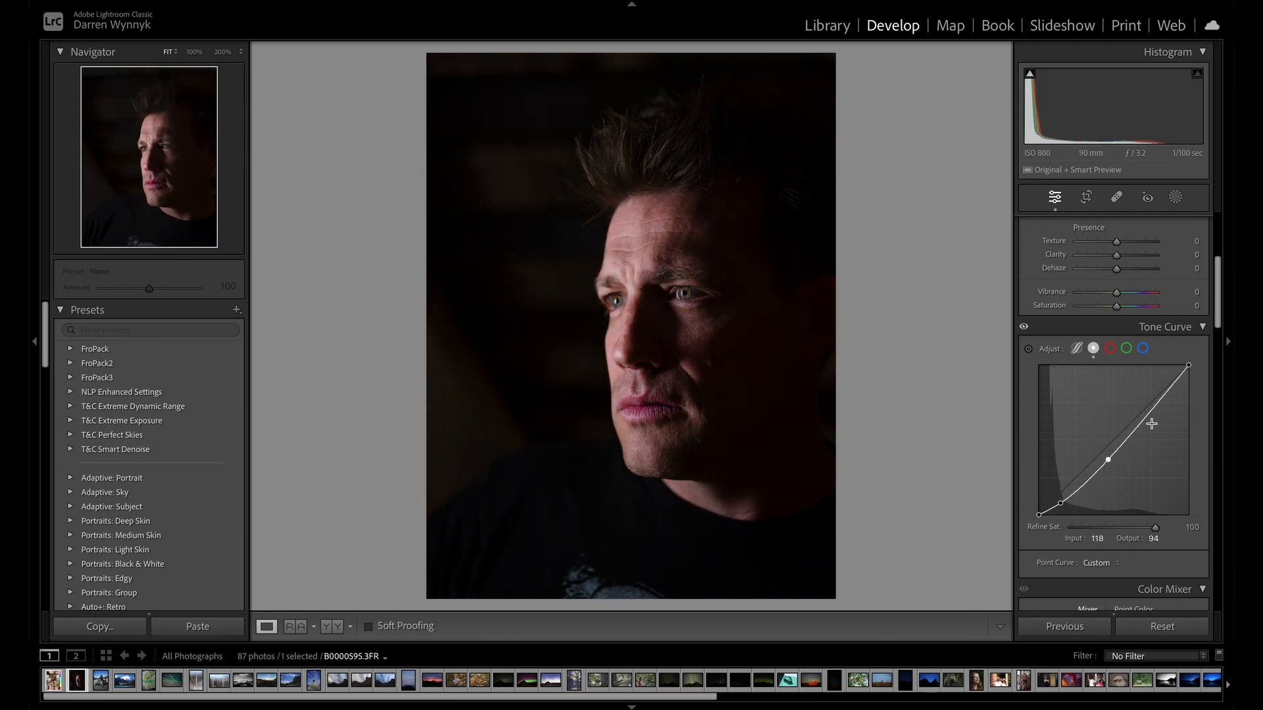
{"action": "left_click_drag", "start_coordinate": [1156, 404], "coordinate": [1158, 397]}
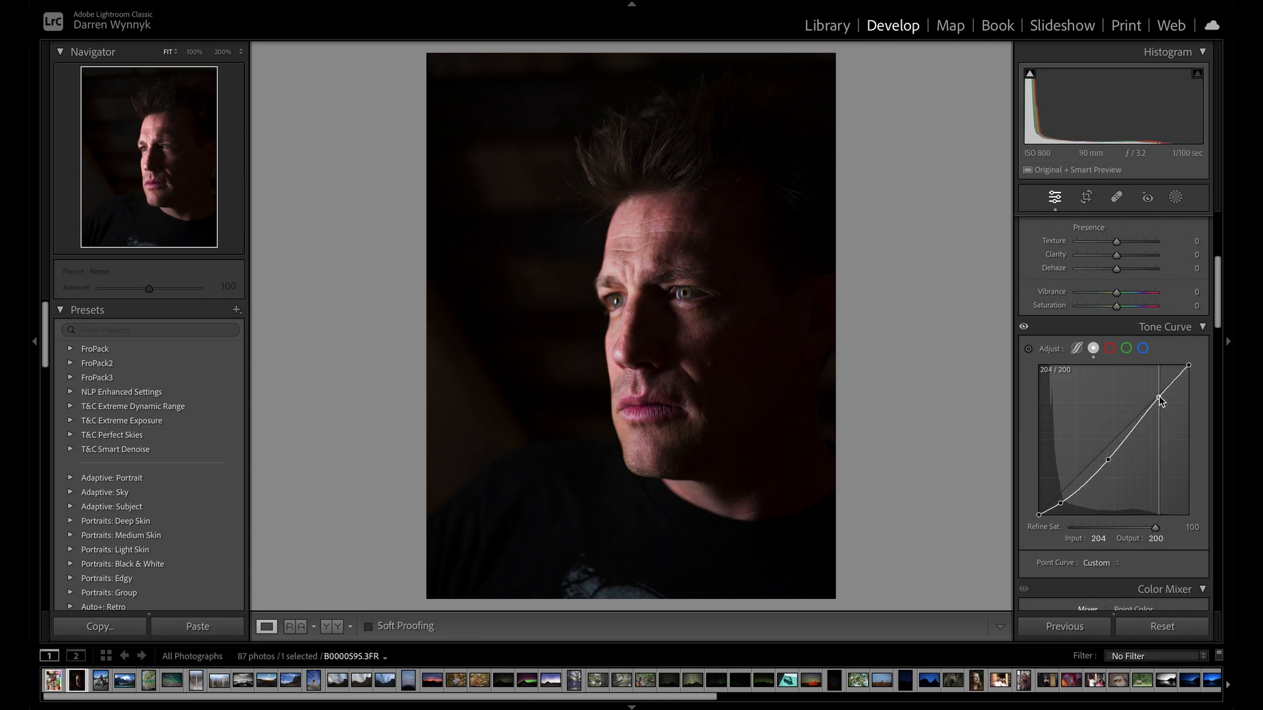
{"action": "mouse_move", "coordinate": [1063, 507]}
{"action": "left_mouse_down"}
{"action": "mouse_move", "coordinate": [1052, 512]}
{"action": "mouse_move", "coordinate": [1074, 490]}
{"action": "left_mouse_up"}
{"action": "left_click", "coordinate": [1078, 494]}
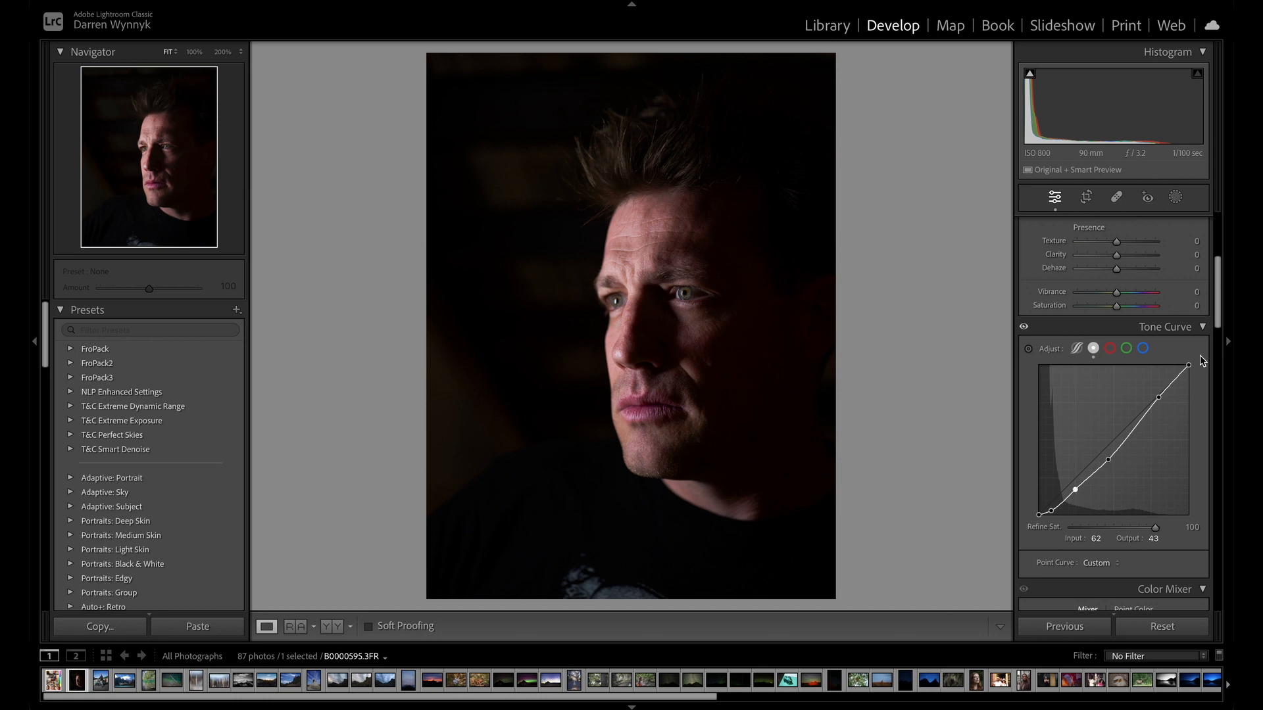
Try a white point at 255/180 and a shadow point at 58/0 on the curve, and reset all edits.
{"action": "left_click_drag", "start_coordinate": [1189, 365], "coordinate": [1204, 409]}
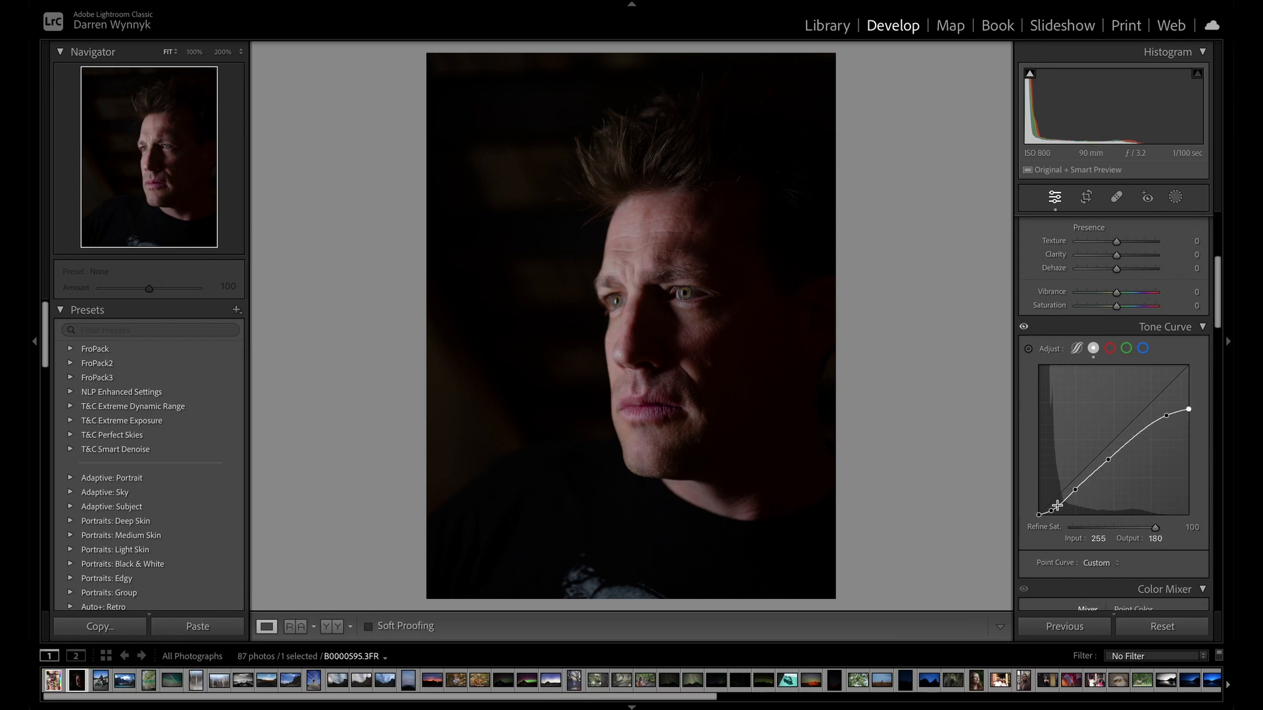
{"action": "mouse_move", "coordinate": [1067, 496]}
{"action": "left_mouse_down"}
{"action": "mouse_move", "coordinate": [1072, 478]}
{"action": "mouse_move", "coordinate": [1073, 514]}
{"action": "left_mouse_up"}
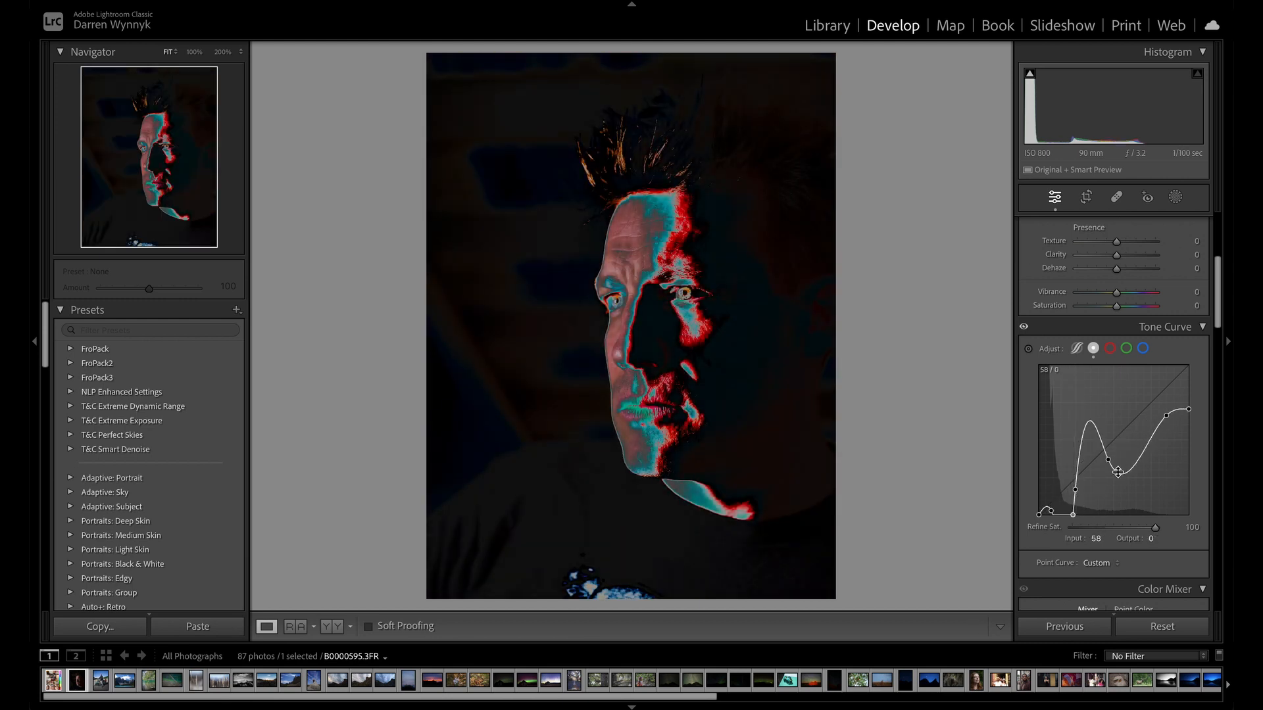
{"action": "left_click", "coordinate": [1162, 626]}
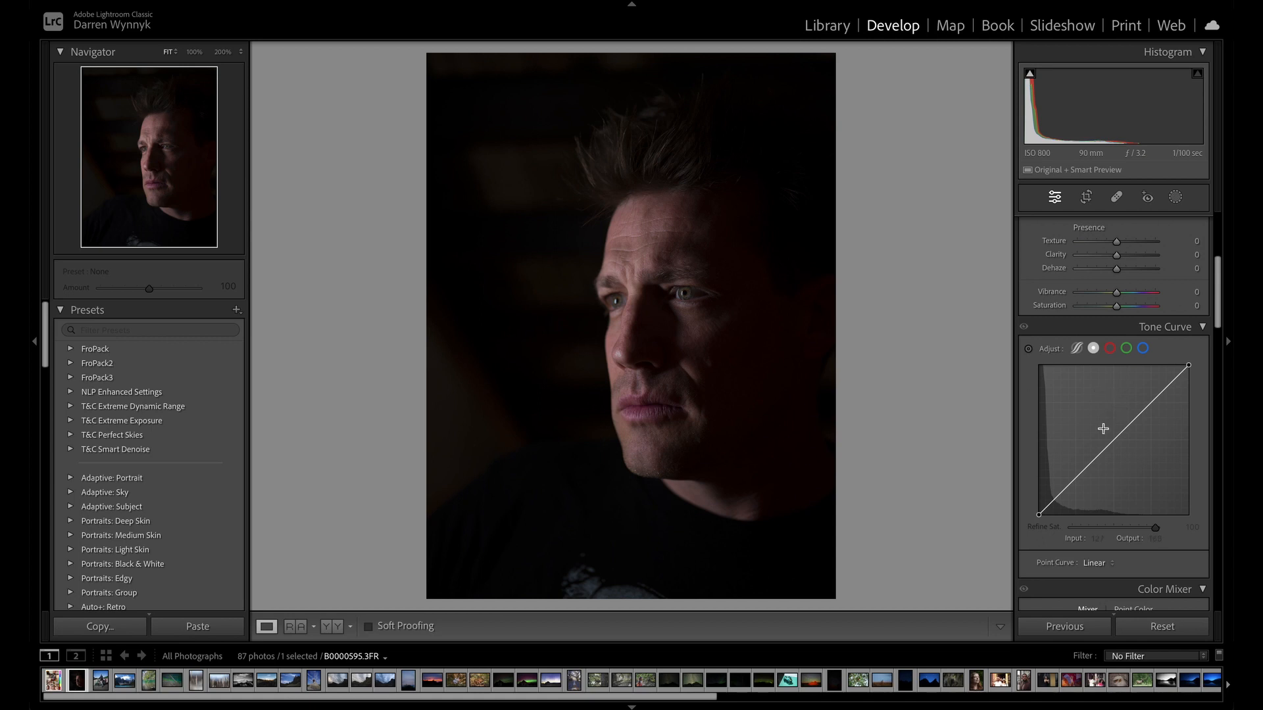
Try a high-contrast point curve with lowered shadows and points at 87/100 and 174/217, and reset all edits.
{"action": "left_click_drag", "start_coordinate": [1058, 491], "coordinate": [1090, 456]}
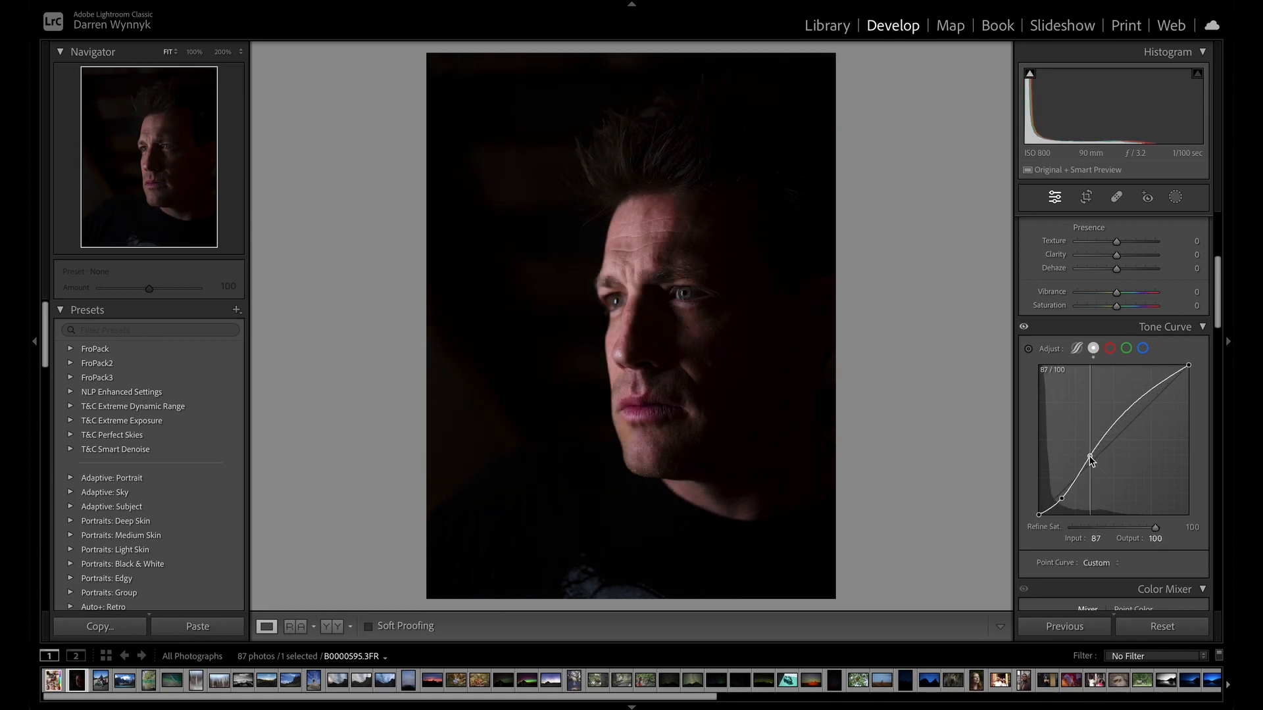
{"action": "left_click_drag", "start_coordinate": [1137, 391], "coordinate": [1142, 386]}
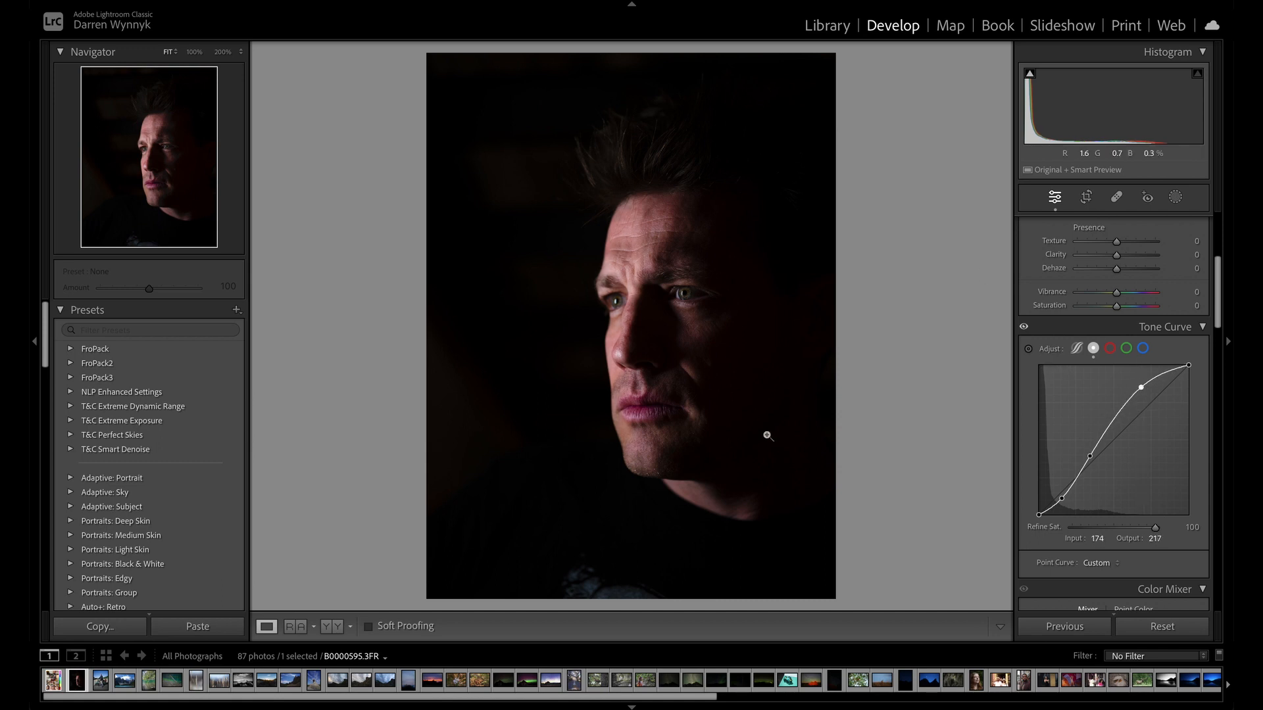
{"action": "left_click", "coordinate": [1181, 628]}
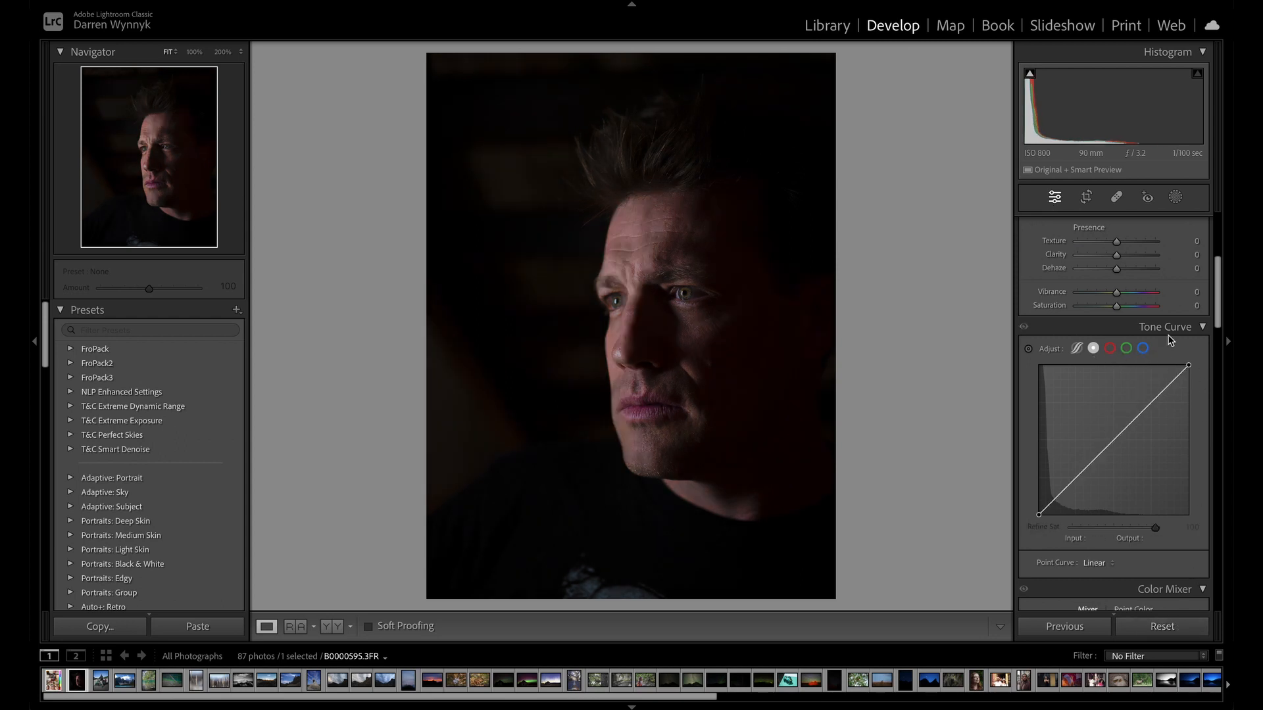
With the red channel curve shown, try the Medium Contrast and Strong Contrast point curve presets, and return to Linear.
{"action": "left_click", "coordinate": [1111, 350]}
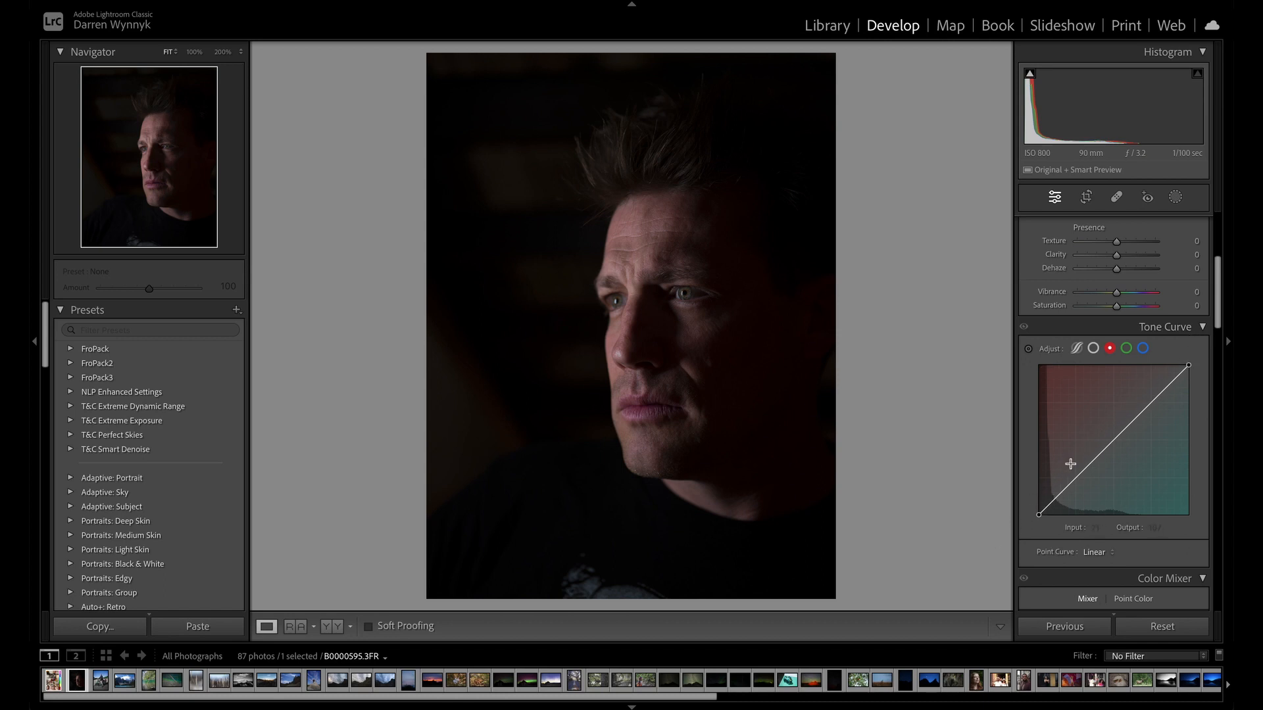
{"action": "left_click", "coordinate": [1103, 554]}
{"action": "left_click", "coordinate": [1112, 567]}
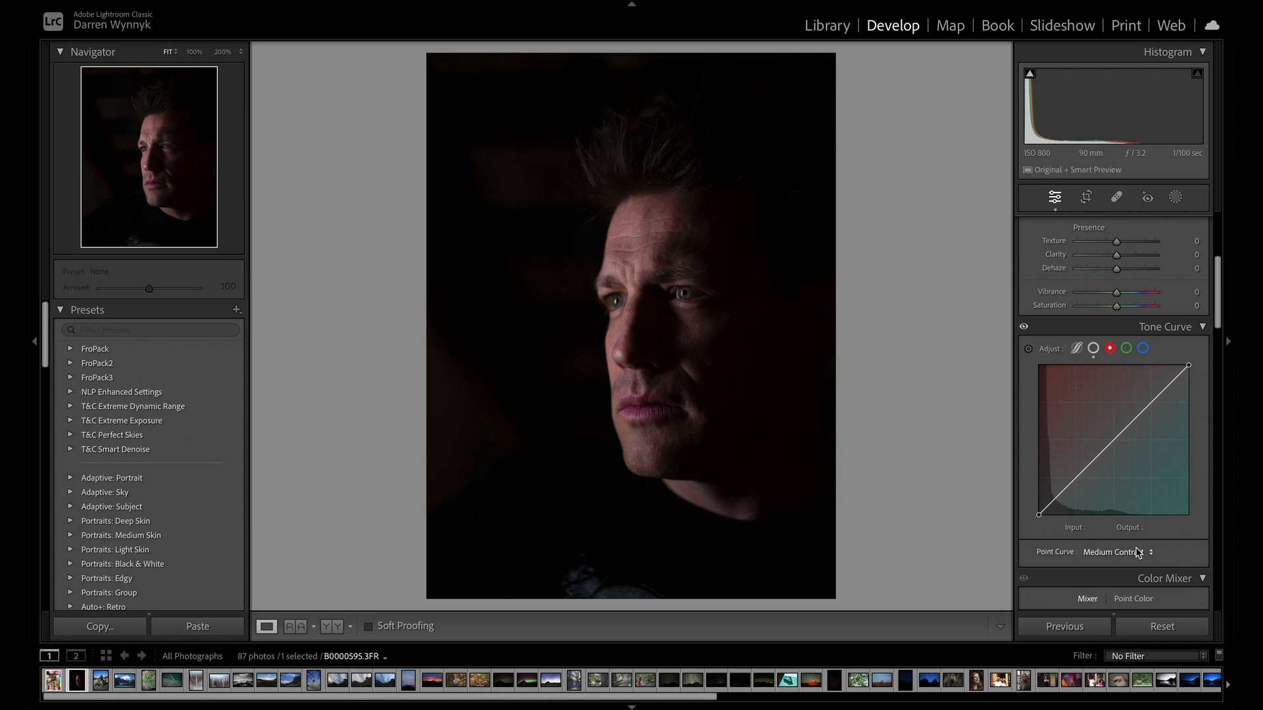
{"action": "left_click", "coordinate": [1113, 554]}
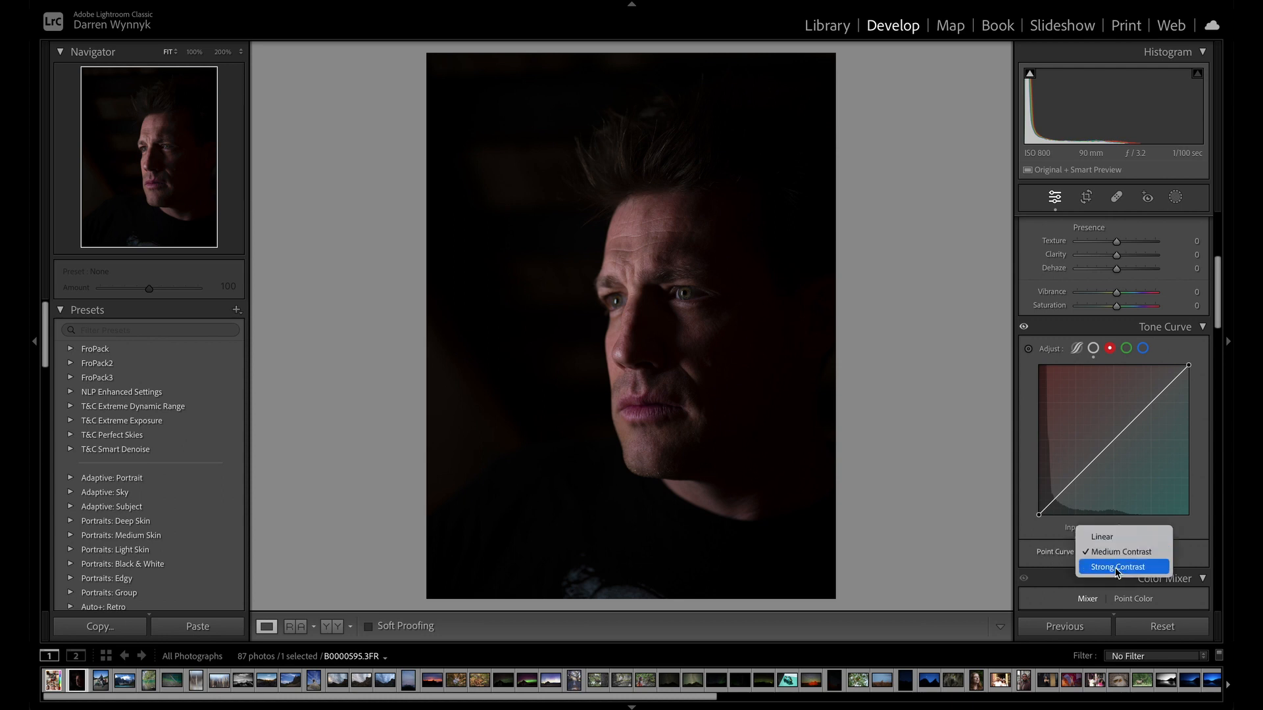
{"action": "left_click", "coordinate": [1115, 568]}
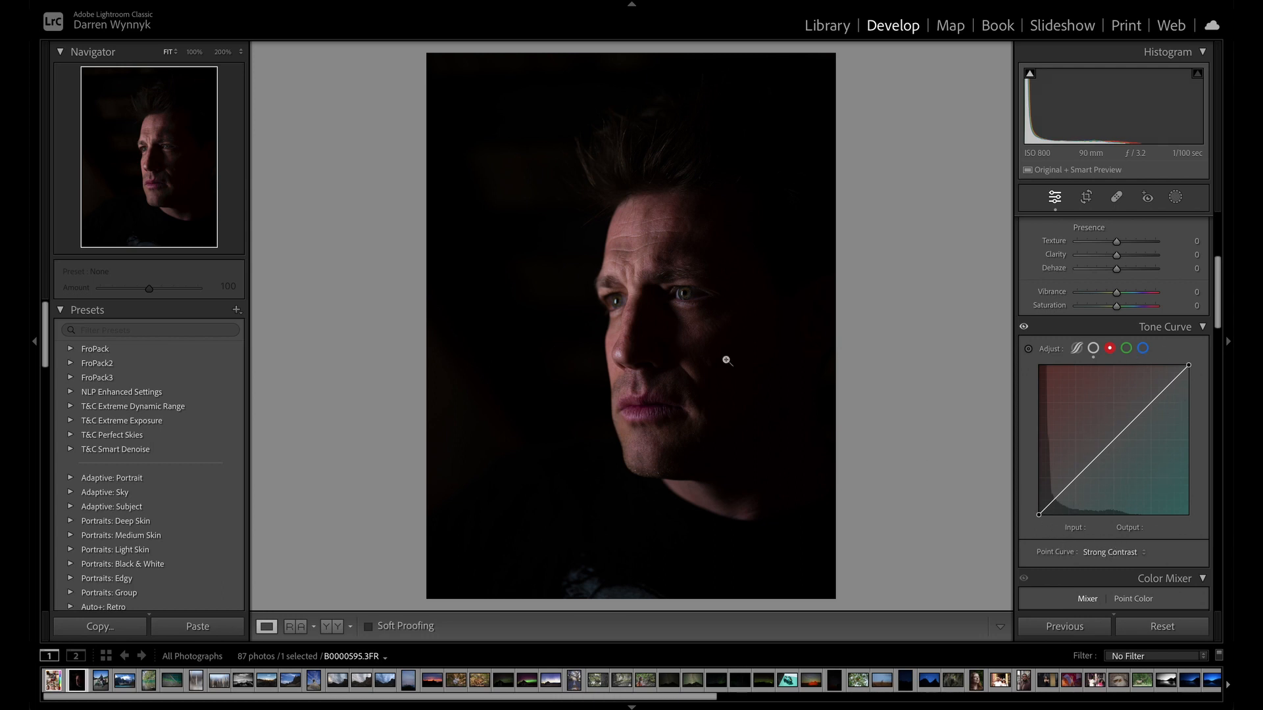
{"action": "left_click", "coordinate": [1115, 550]}
{"action": "left_click", "coordinate": [1112, 524]}
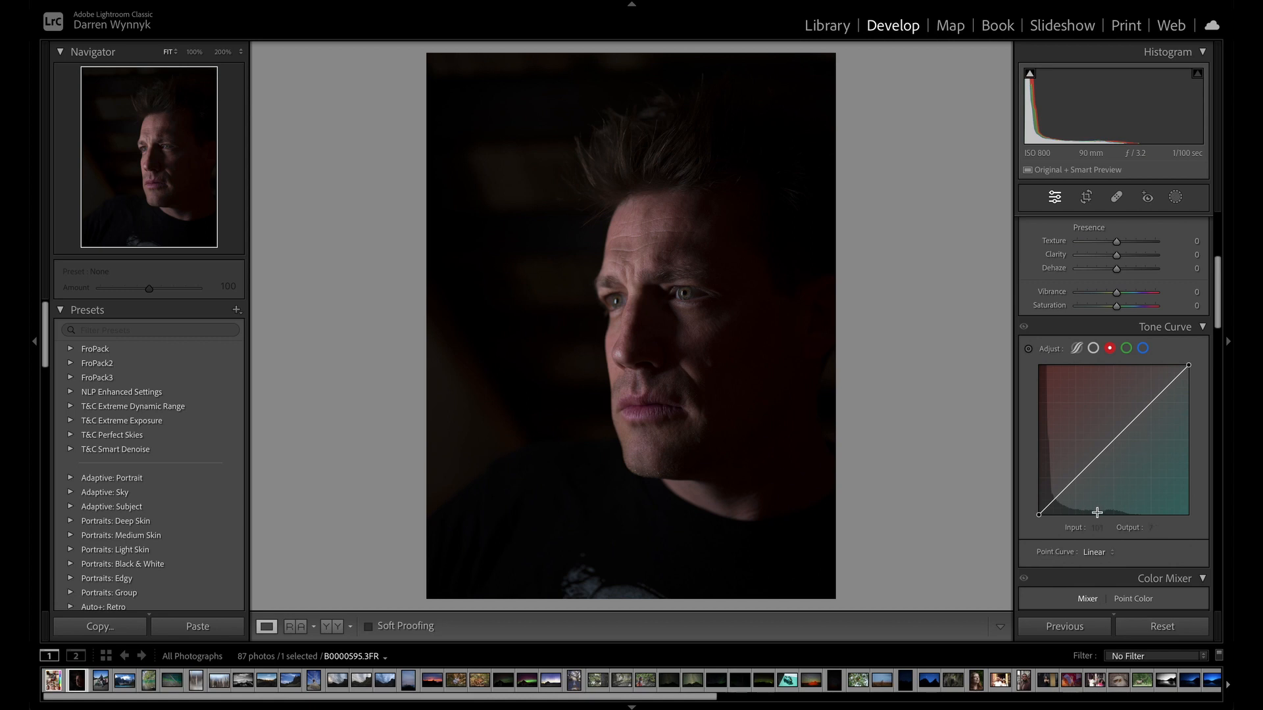
Shape the red channel curve with a raised midtone point at 111/165, a point at 85/100 and a highlights point at 178/204.
{"action": "scroll", "coordinate": [1067, 468], "scroll_direction": "up", "scroll_amount": 2}
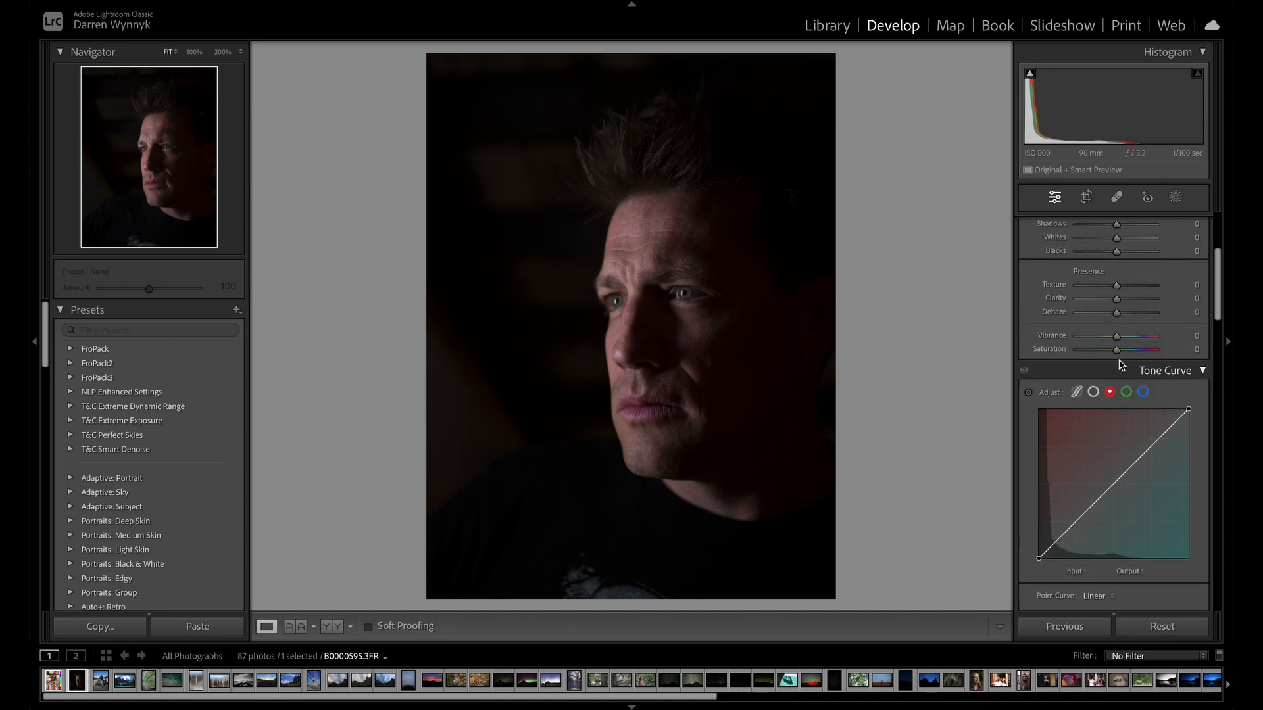
{"action": "scroll", "coordinate": [1099, 412], "scroll_direction": "down", "scroll_amount": 3}
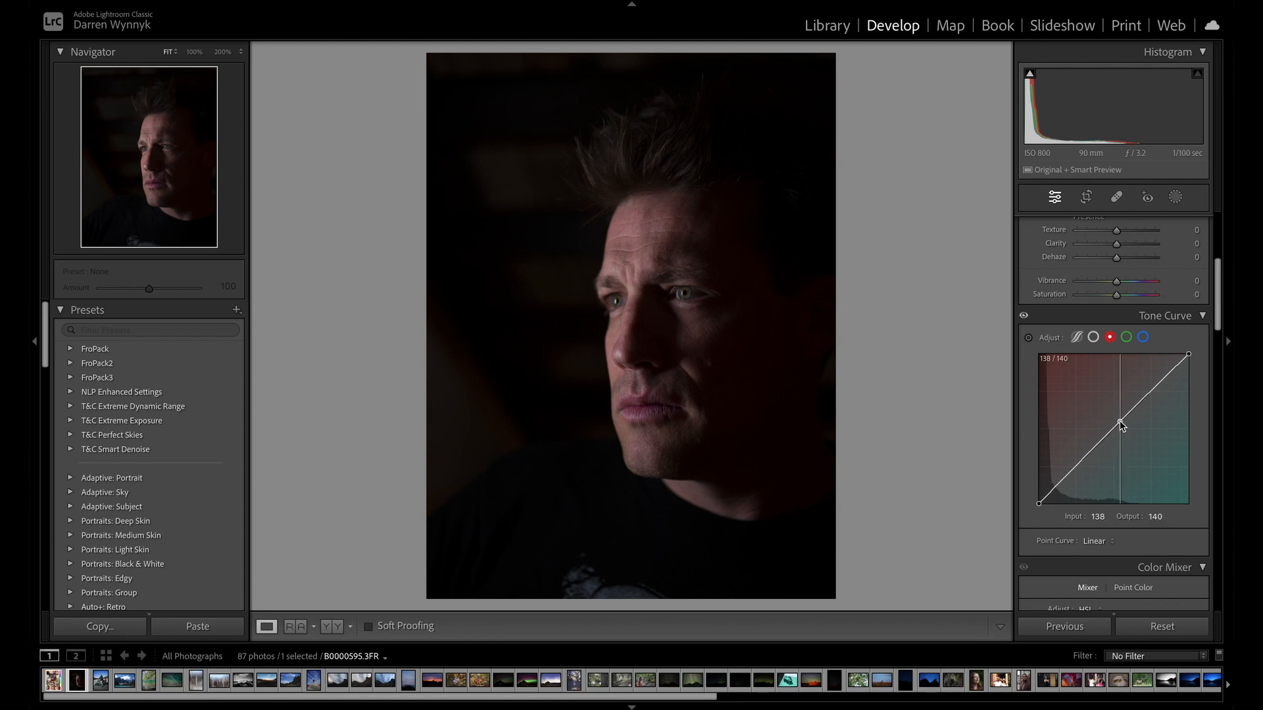
{"action": "left_click_drag", "start_coordinate": [1119, 421], "coordinate": [1113, 420]}
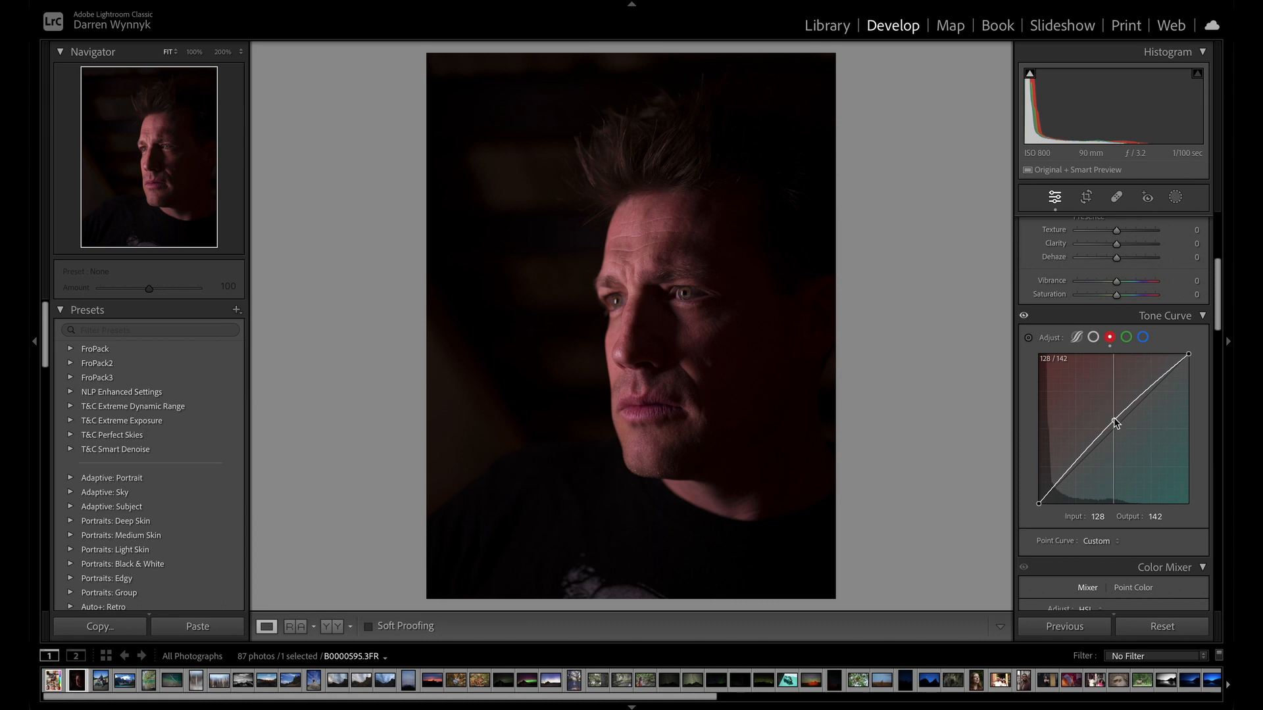
{"action": "left_click_drag", "start_coordinate": [1115, 423], "coordinate": [1104, 409]}
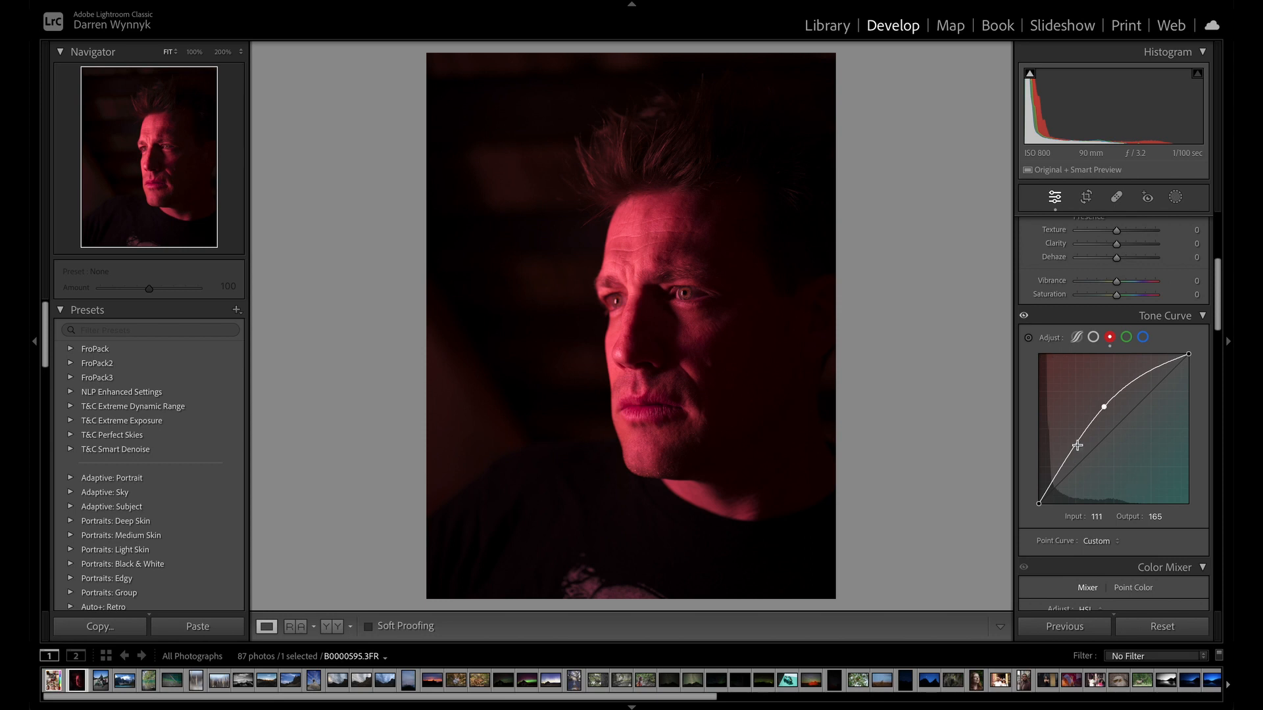
{"action": "left_click_drag", "start_coordinate": [1076, 445], "coordinate": [1089, 447]}
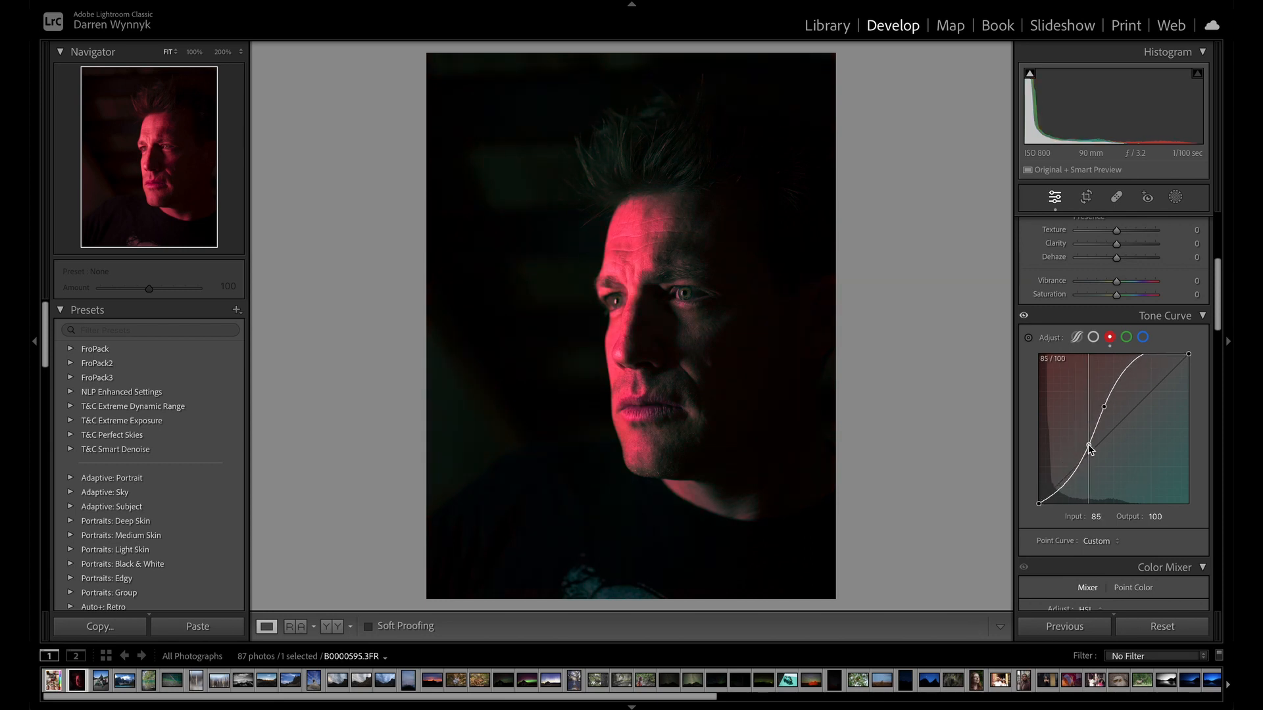
{"action": "left_click_drag", "start_coordinate": [1127, 364], "coordinate": [1144, 384]}
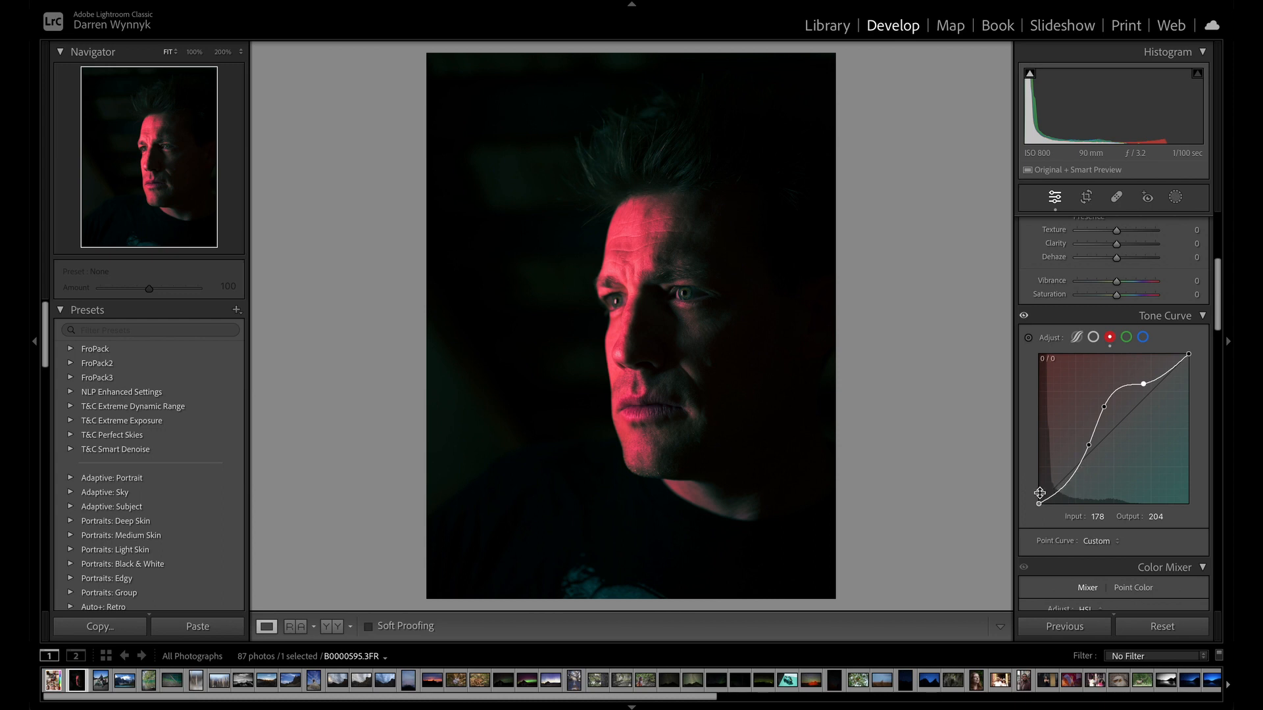
Anchor the red curve's shadows and highlights along the diagonal with points including 36/38 and 245/241, and reset all edits.
{"action": "left_click_drag", "start_coordinate": [1064, 487], "coordinate": [1059, 482]}
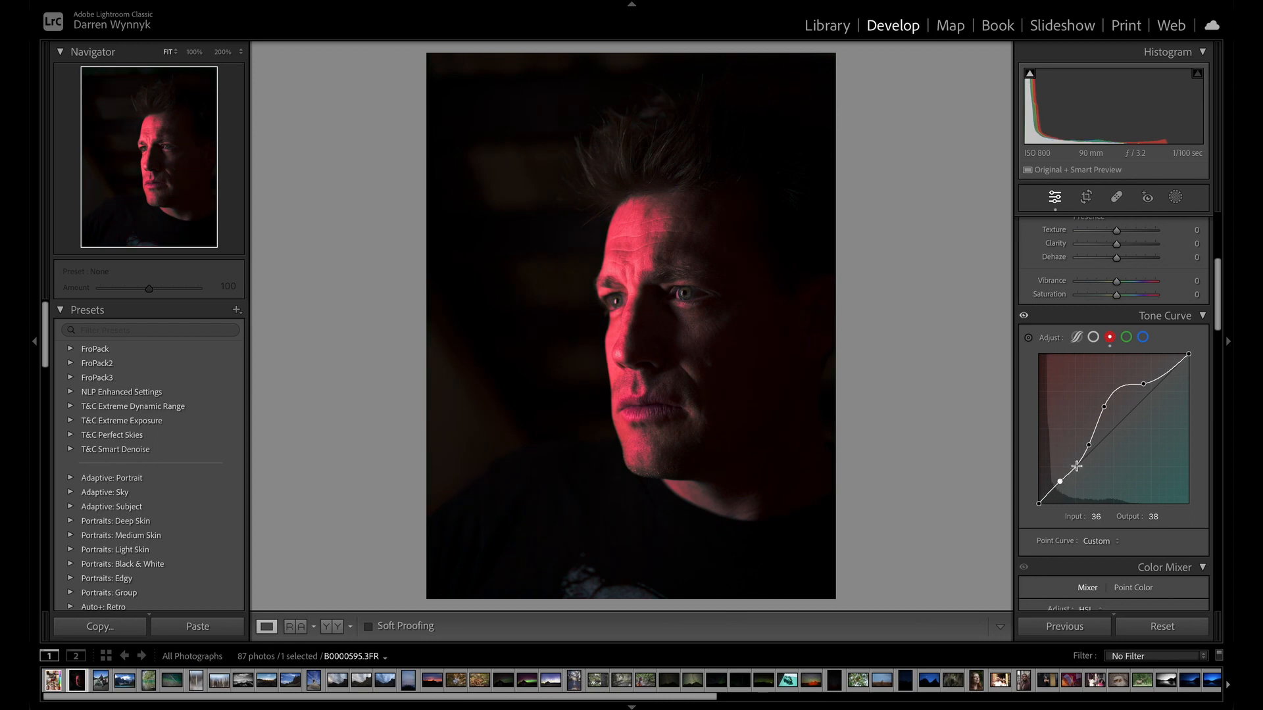
{"action": "left_click", "coordinate": [1079, 459]}
{"action": "left_click", "coordinate": [1158, 379]}
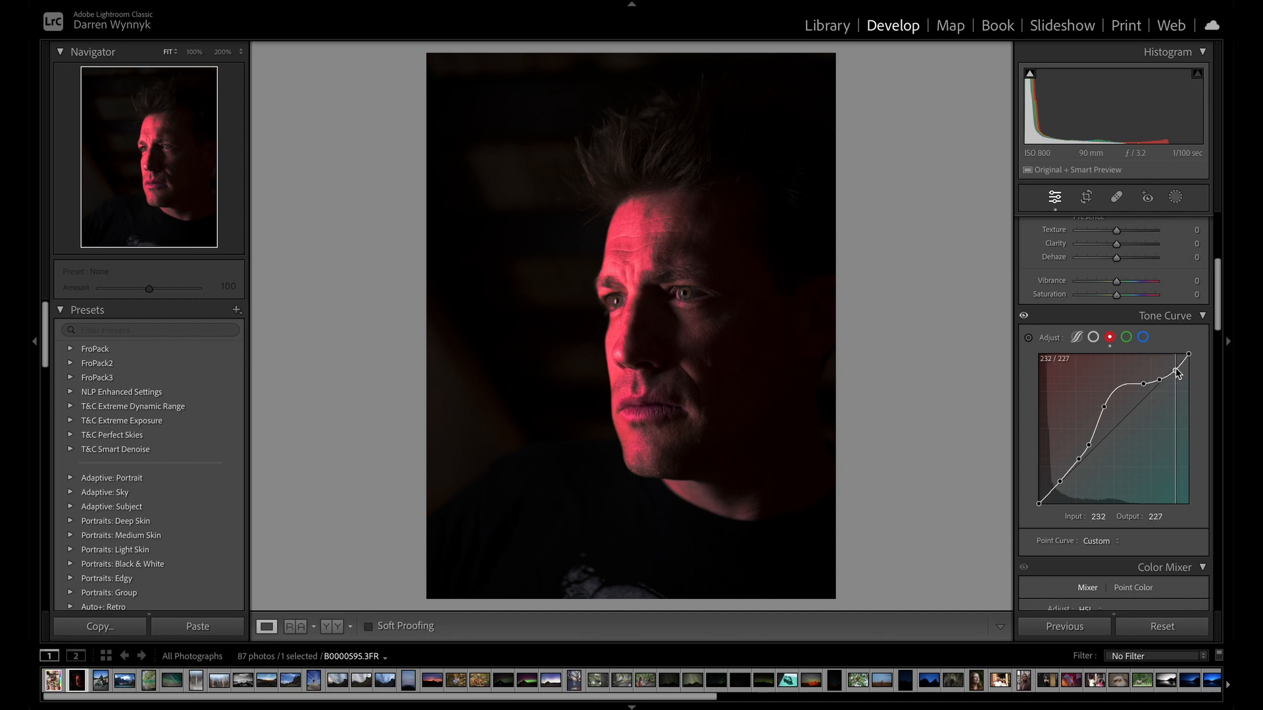
{"action": "left_click", "coordinate": [1172, 369]}
{"action": "left_click", "coordinate": [1184, 360]}
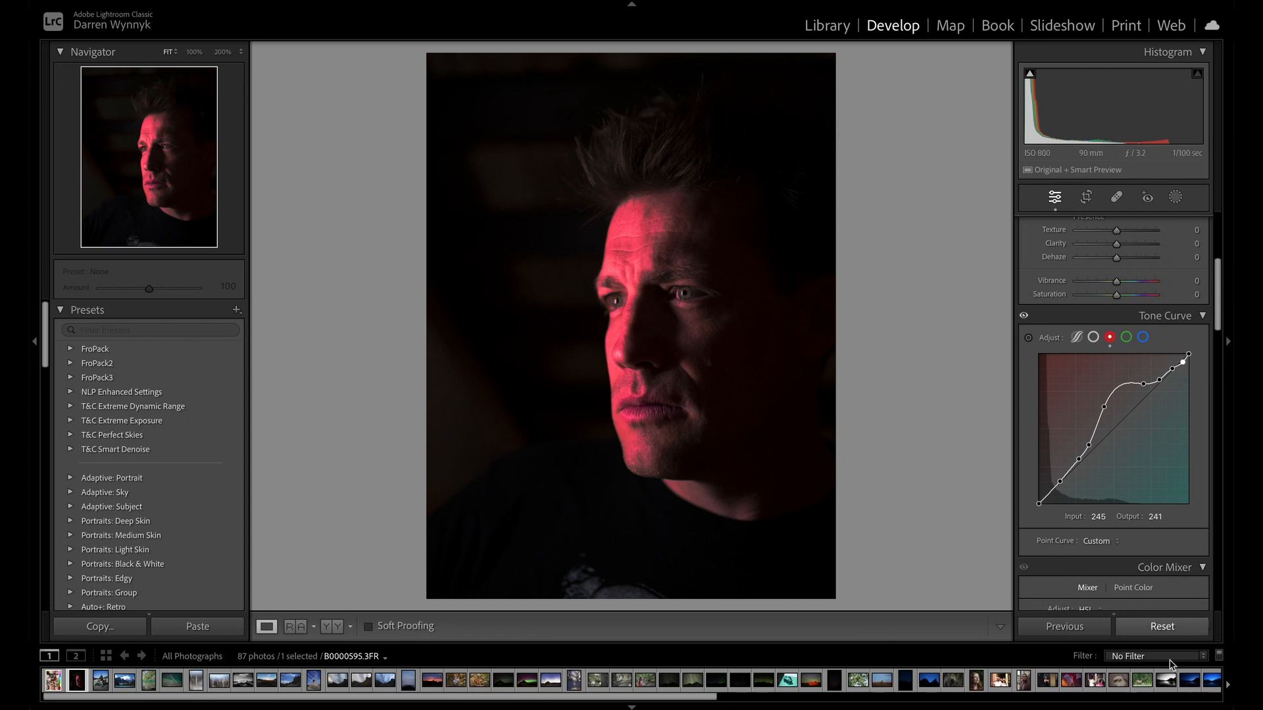
{"action": "left_click", "coordinate": [1157, 629]}
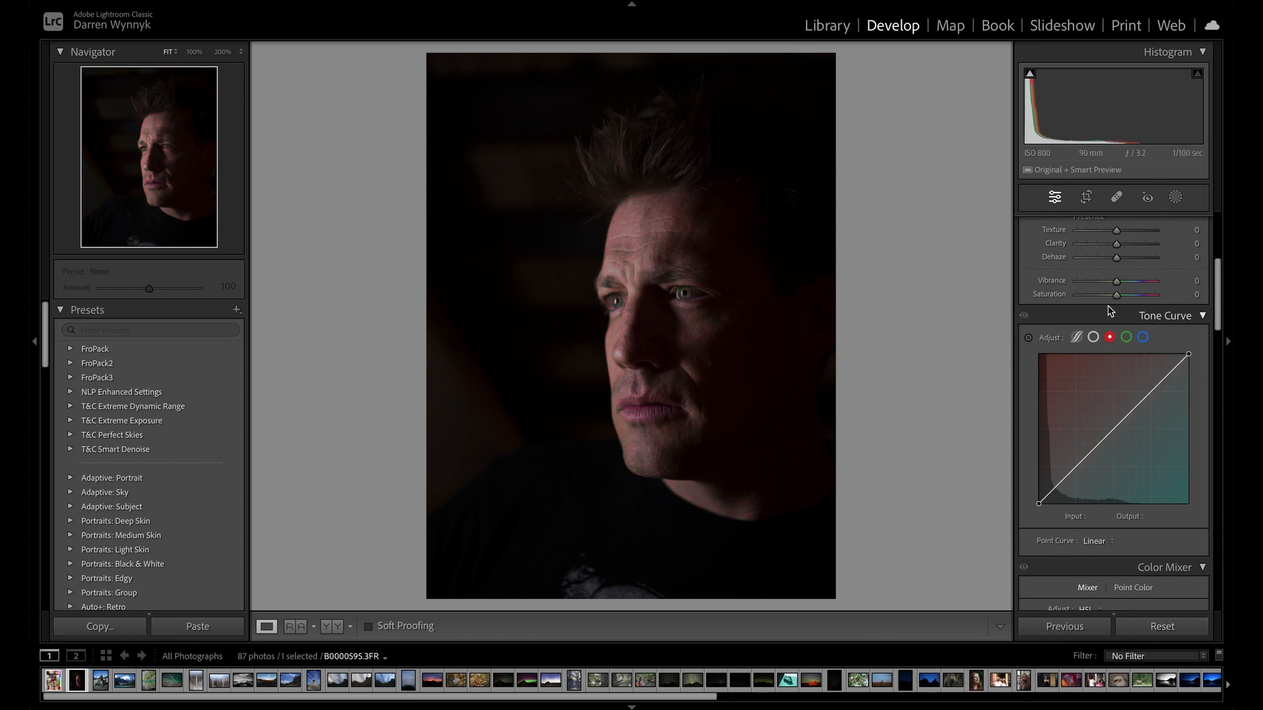
Show the green channel curve and view the white balance Temp and Tint settings for comparison.
{"action": "left_click", "coordinate": [1127, 338]}
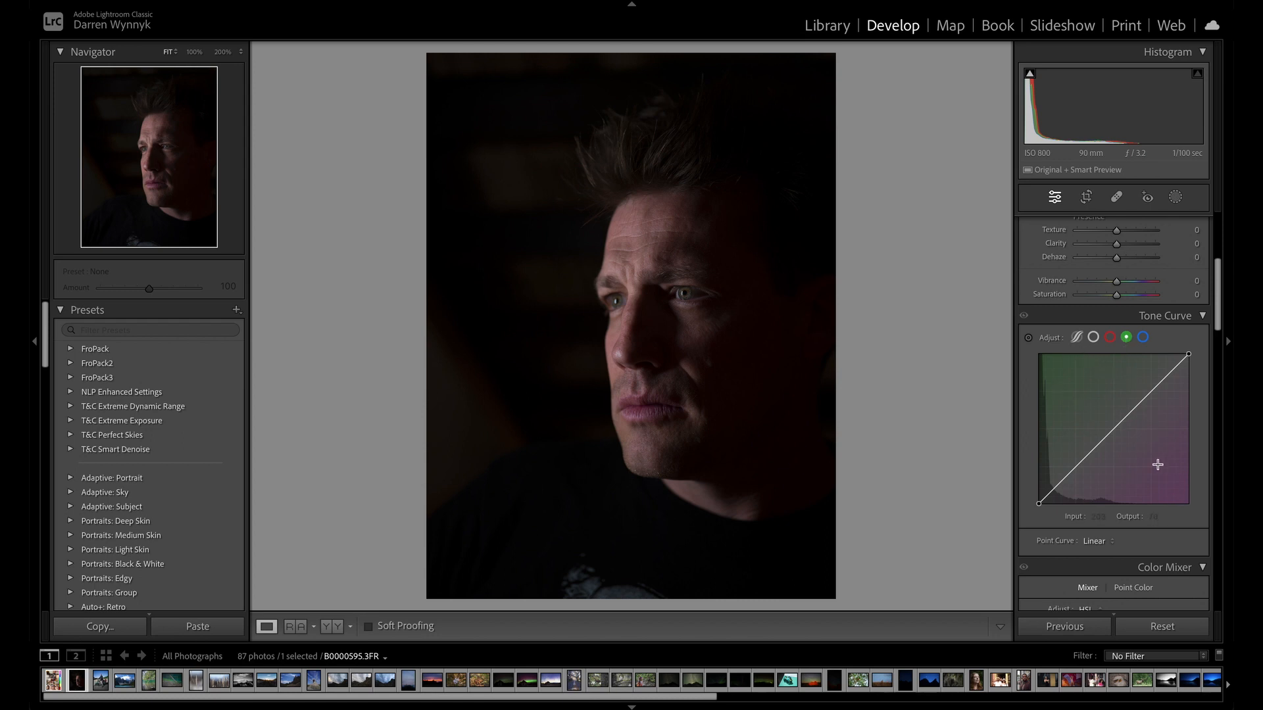
{"action": "scroll", "coordinate": [1157, 465], "scroll_direction": "up", "scroll_amount": 5}
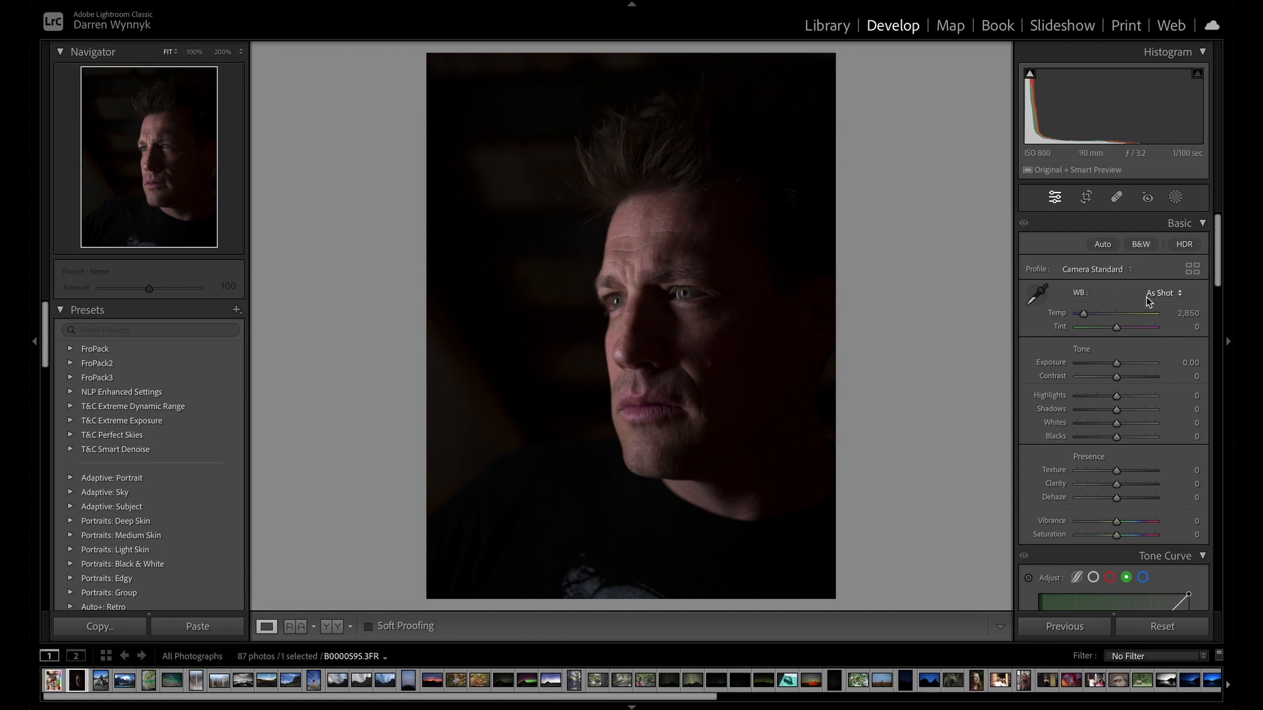
{"action": "scroll", "coordinate": [1086, 309], "scroll_direction": "down", "scroll_amount": 8}
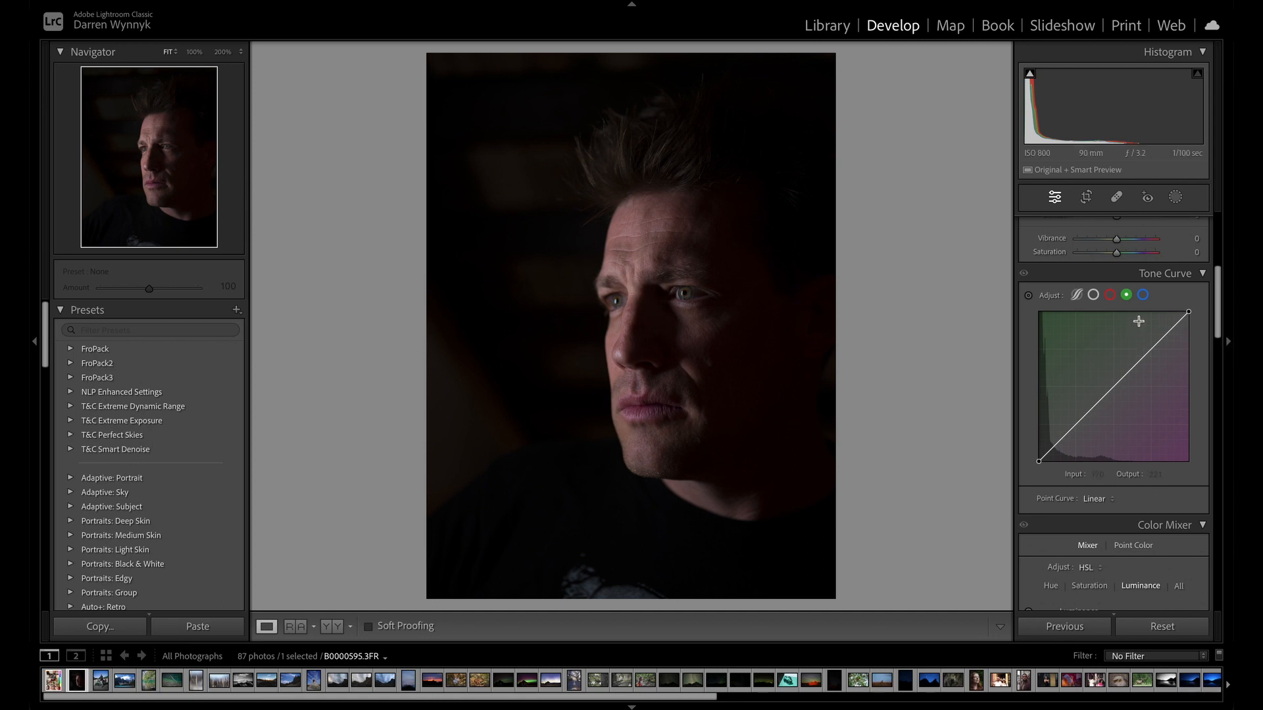
Try bending the blue channel curve with shadow and midtone points and a highlights point at 165/167, and reset all edits.
{"action": "left_click", "coordinate": [1145, 297]}
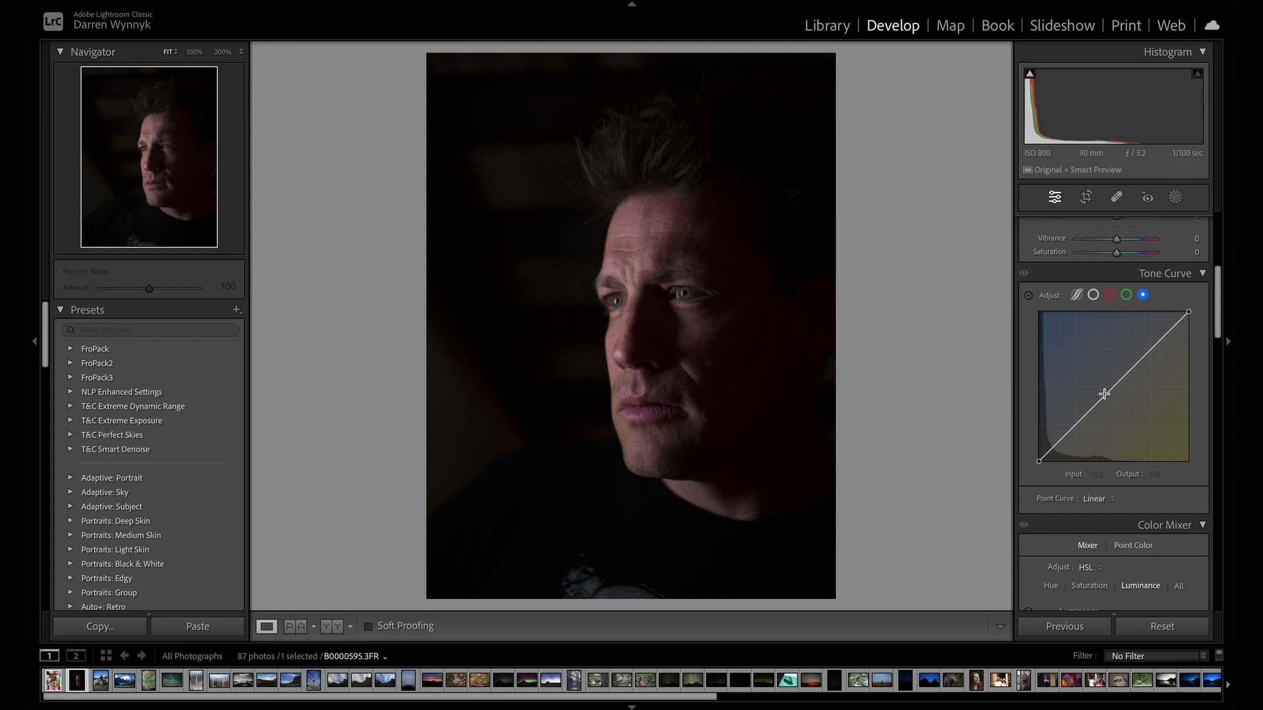
{"action": "left_click_drag", "start_coordinate": [1111, 393], "coordinate": [1089, 414]}
{"action": "left_click_drag", "start_coordinate": [1144, 372], "coordinate": [1135, 363]}
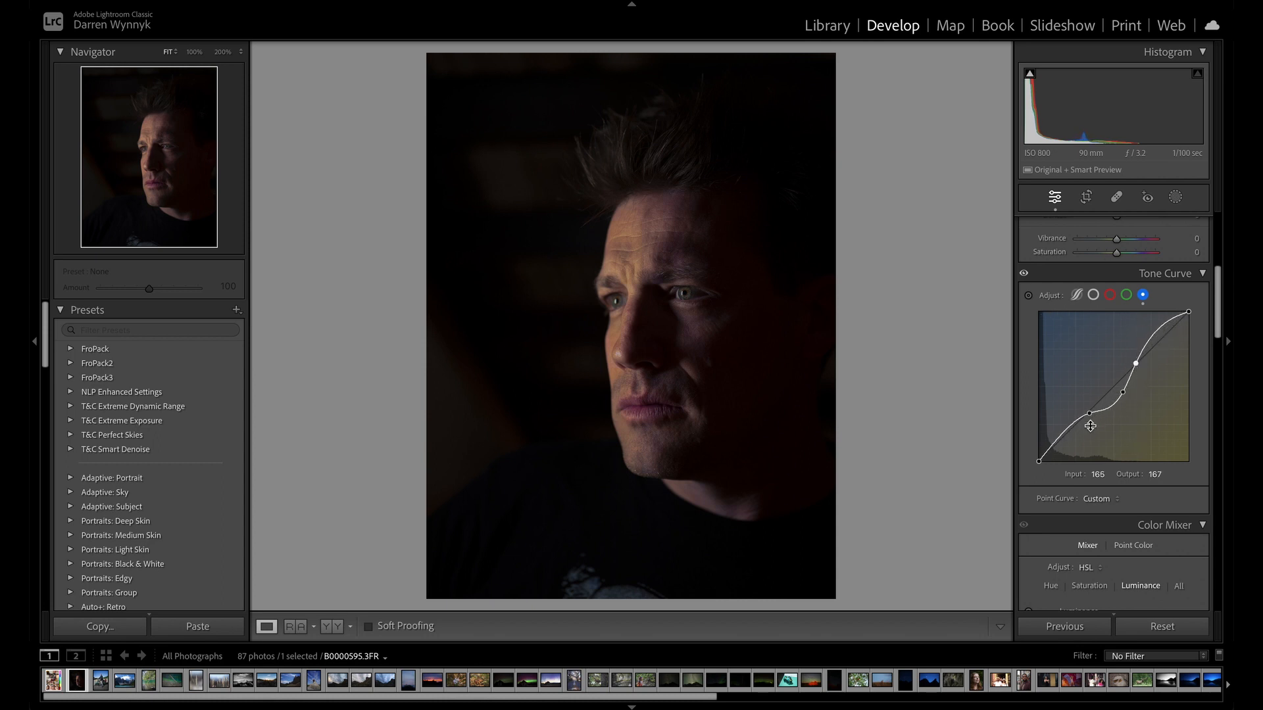
{"action": "left_click_drag", "start_coordinate": [1089, 413], "coordinate": [1086, 414]}
{"action": "left_click", "coordinate": [1156, 621]}
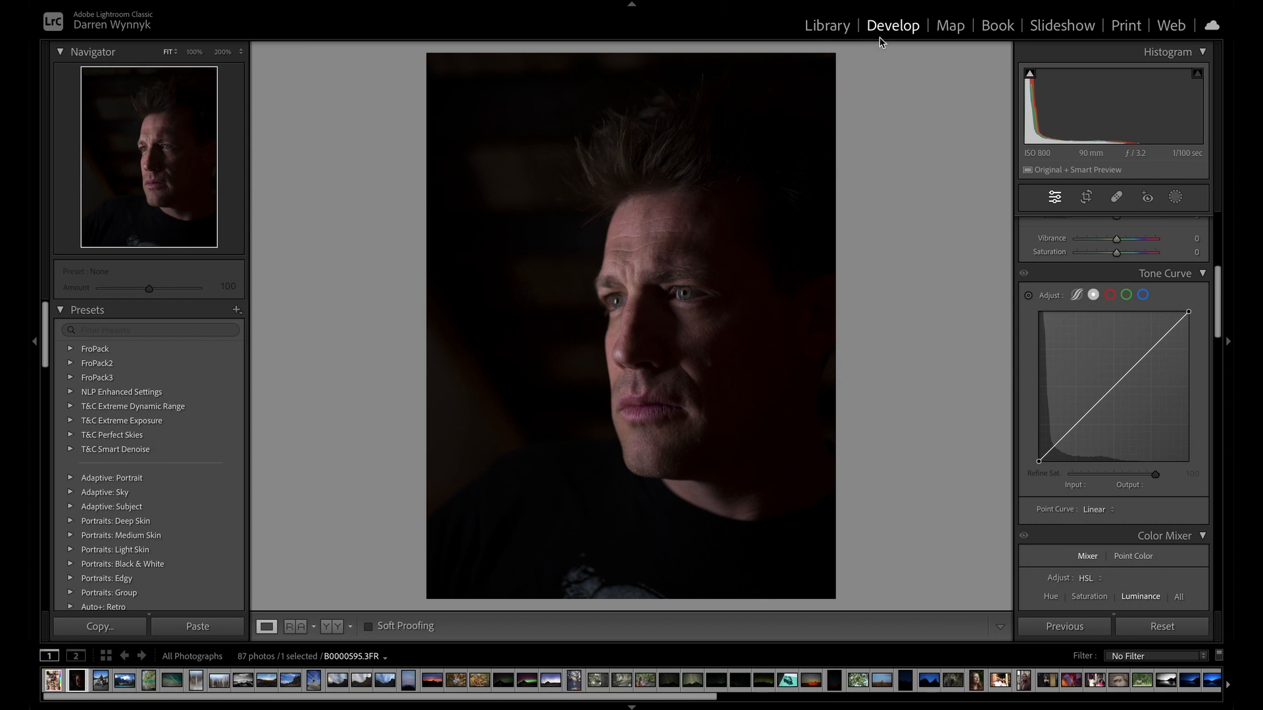
Switch to the Library module's grid view and select the black-and-white mountain photo IMGP2078.dng.
{"action": "left_click", "coordinate": [827, 26]}
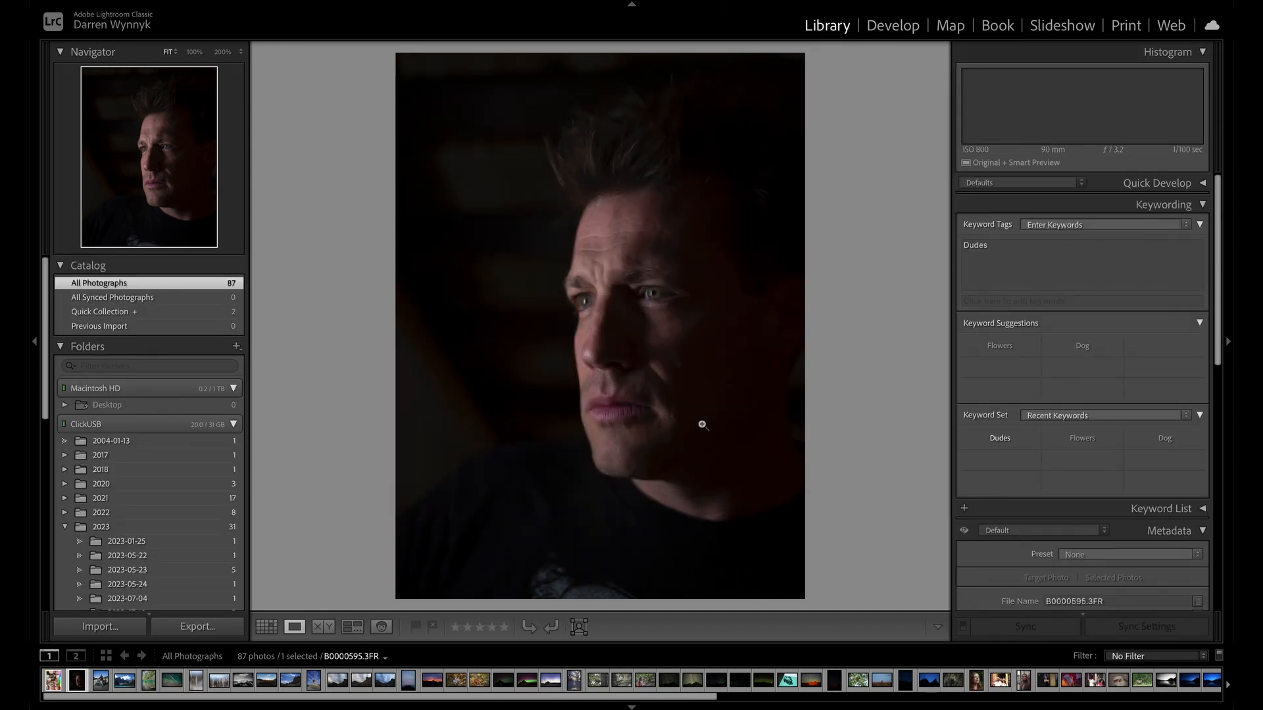
{"action": "key", "text": "g"}
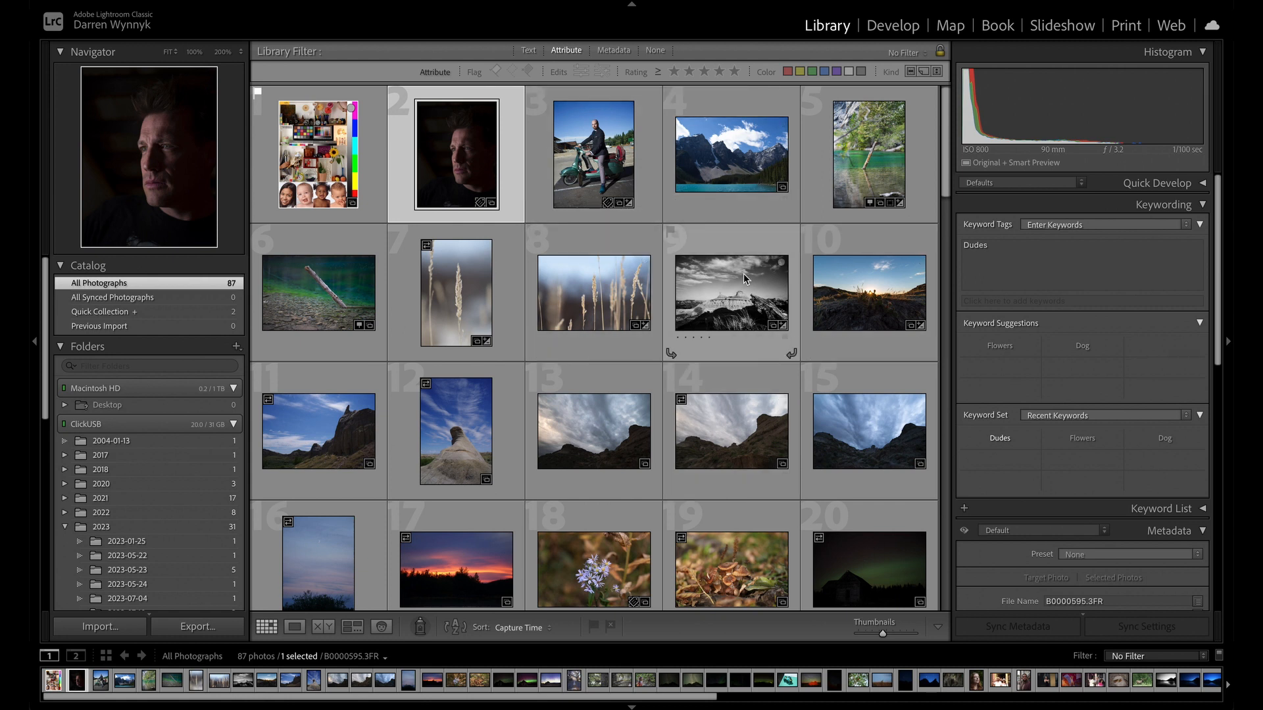
{"action": "left_click", "coordinate": [714, 309]}
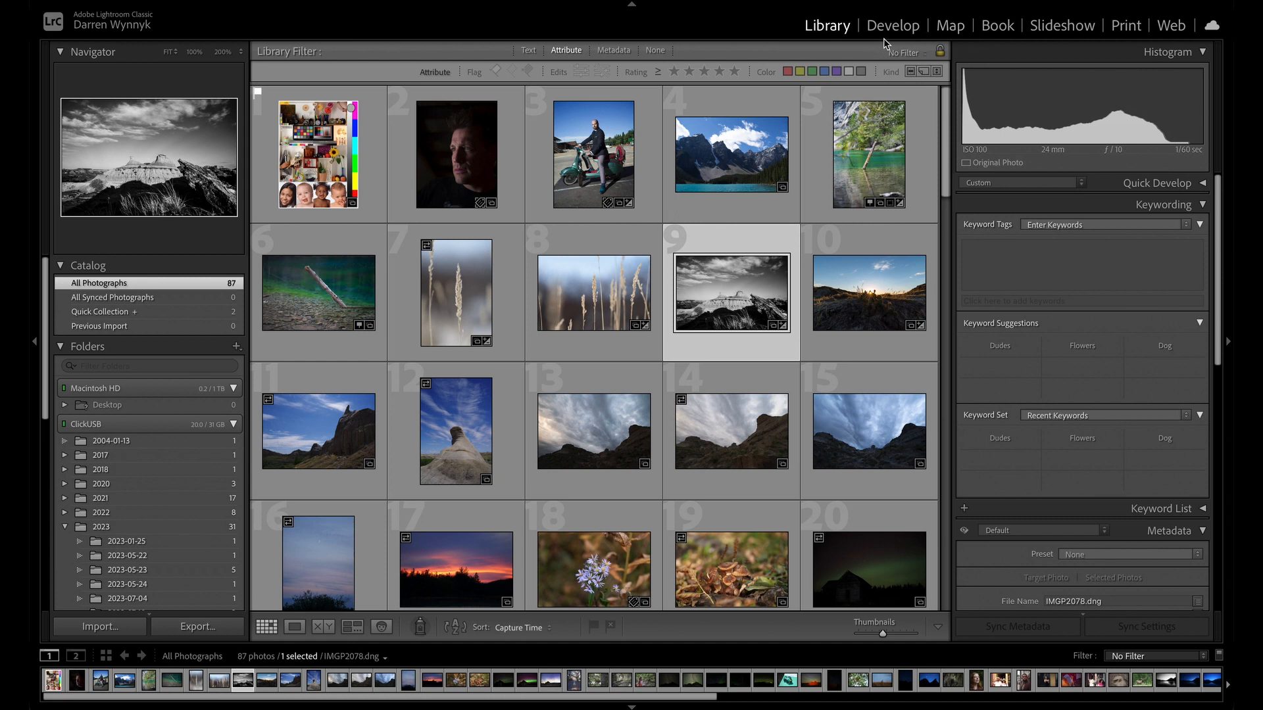
Open the black-and-white mountain photo in the Develop module and review its Basic, Tone Curve and B&W settings.
{"action": "left_click", "coordinate": [900, 28]}
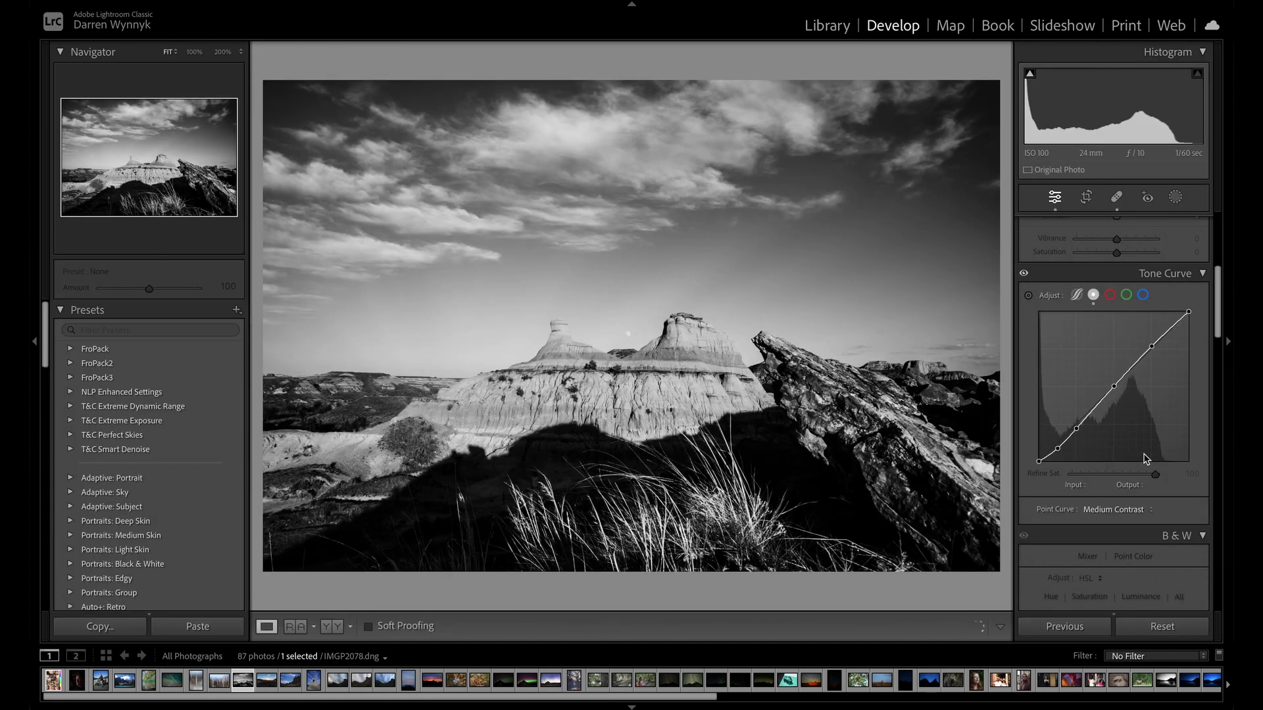
{"action": "scroll", "coordinate": [1168, 494], "scroll_direction": "up", "scroll_amount": 6}
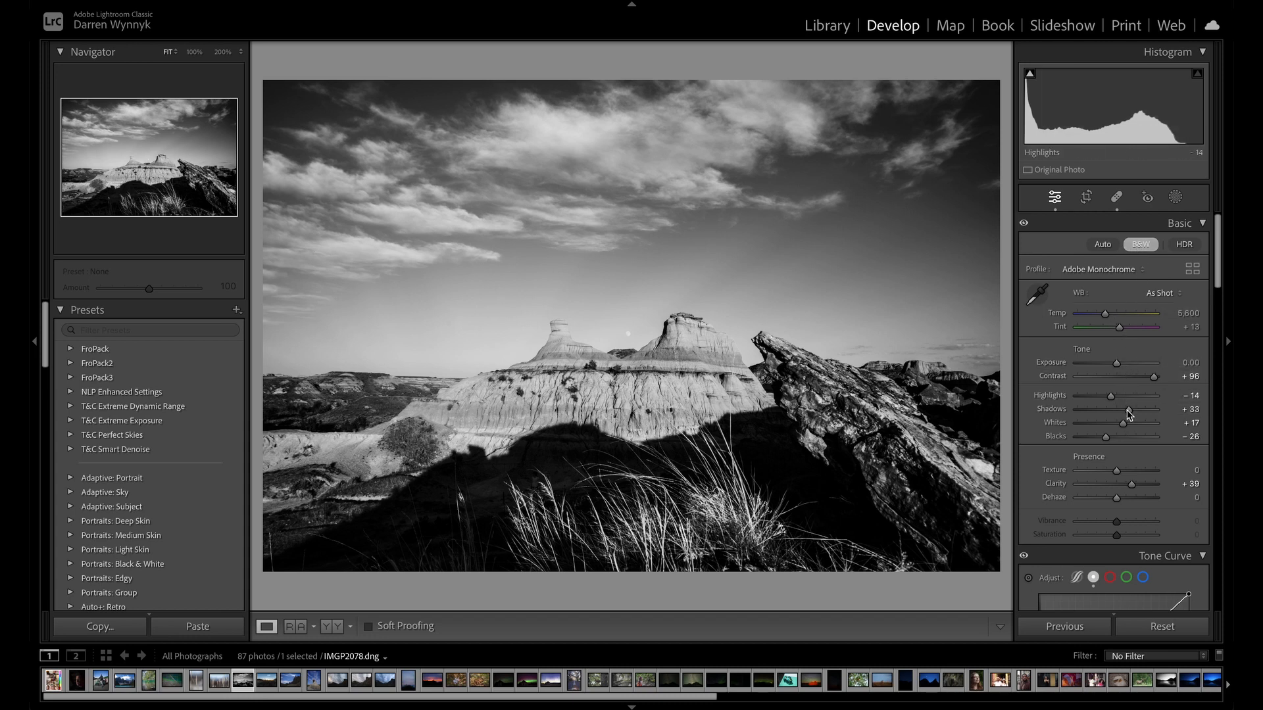
{"action": "scroll", "coordinate": [1123, 426], "scroll_direction": "down", "scroll_amount": 3}
{"action": "scroll", "coordinate": [1123, 426], "scroll_direction": "down", "scroll_amount": 10}
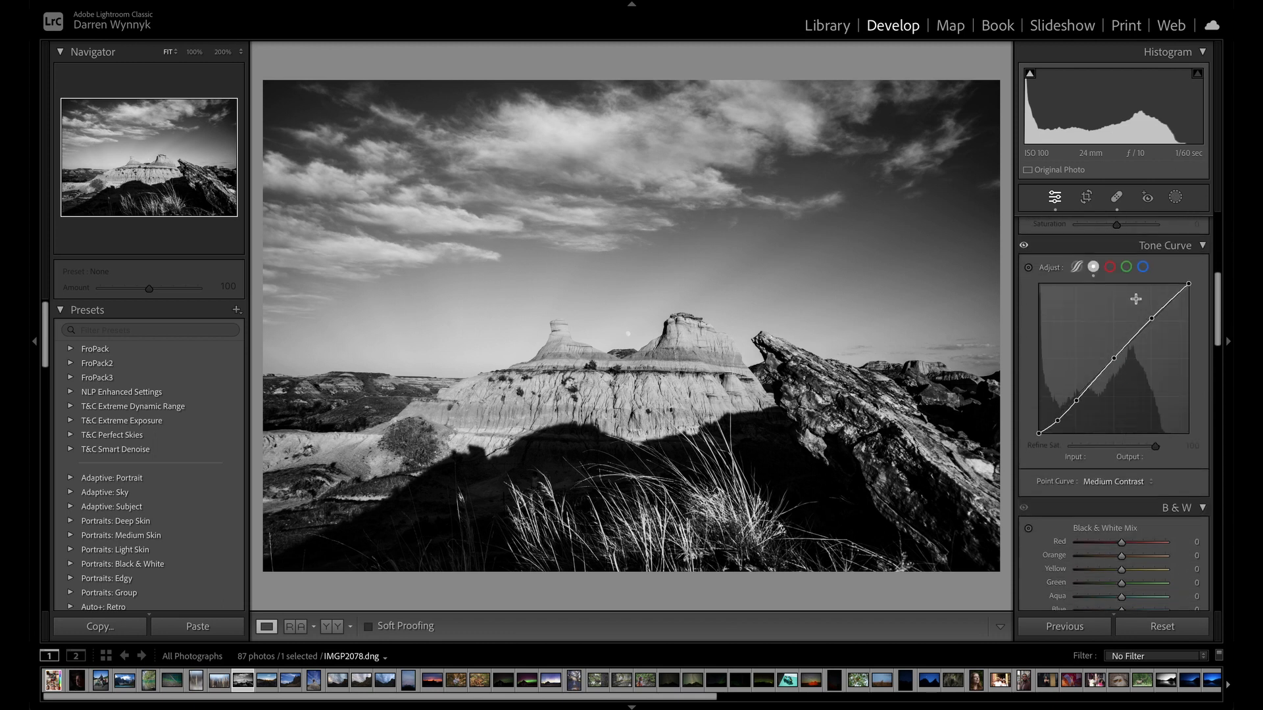
{"action": "scroll", "coordinate": [1132, 484], "scroll_direction": "up", "scroll_amount": 10}
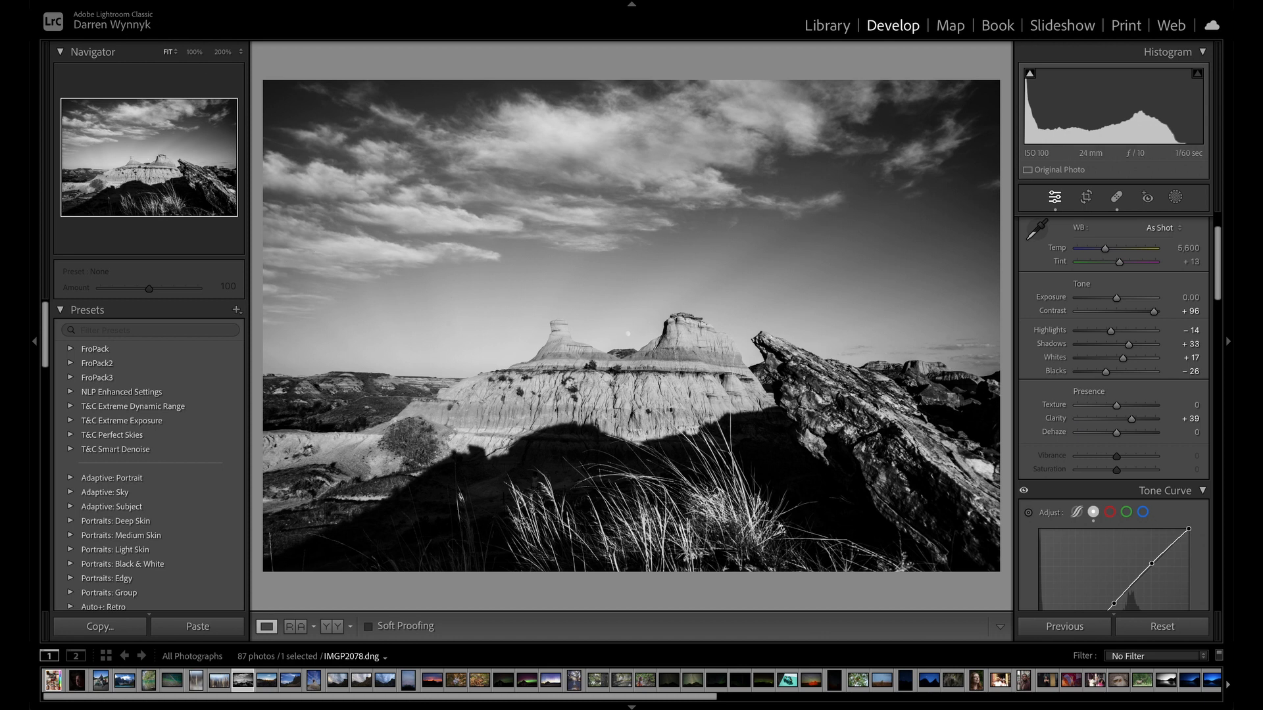
Start exporting the photo, try DNG as the image format, and examine the DNG file settings.
{"action": "left_click", "coordinate": [172, 0]}
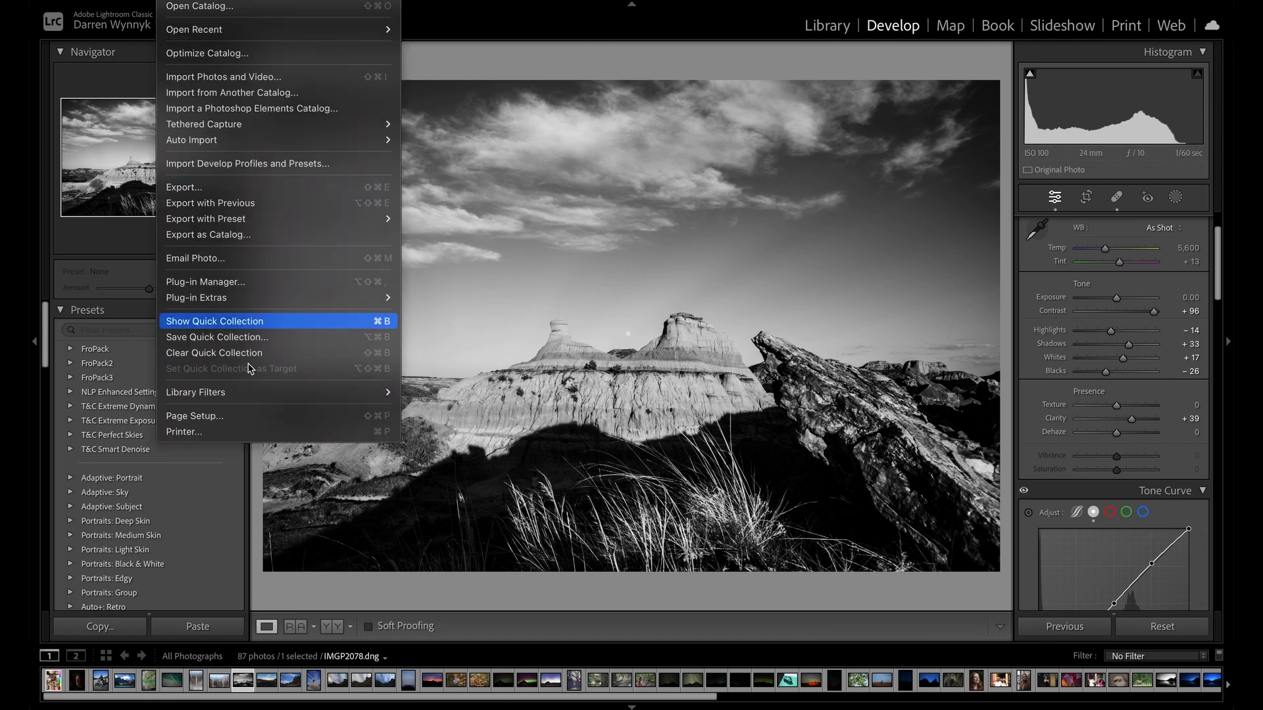
{"action": "left_click", "coordinate": [303, 187]}
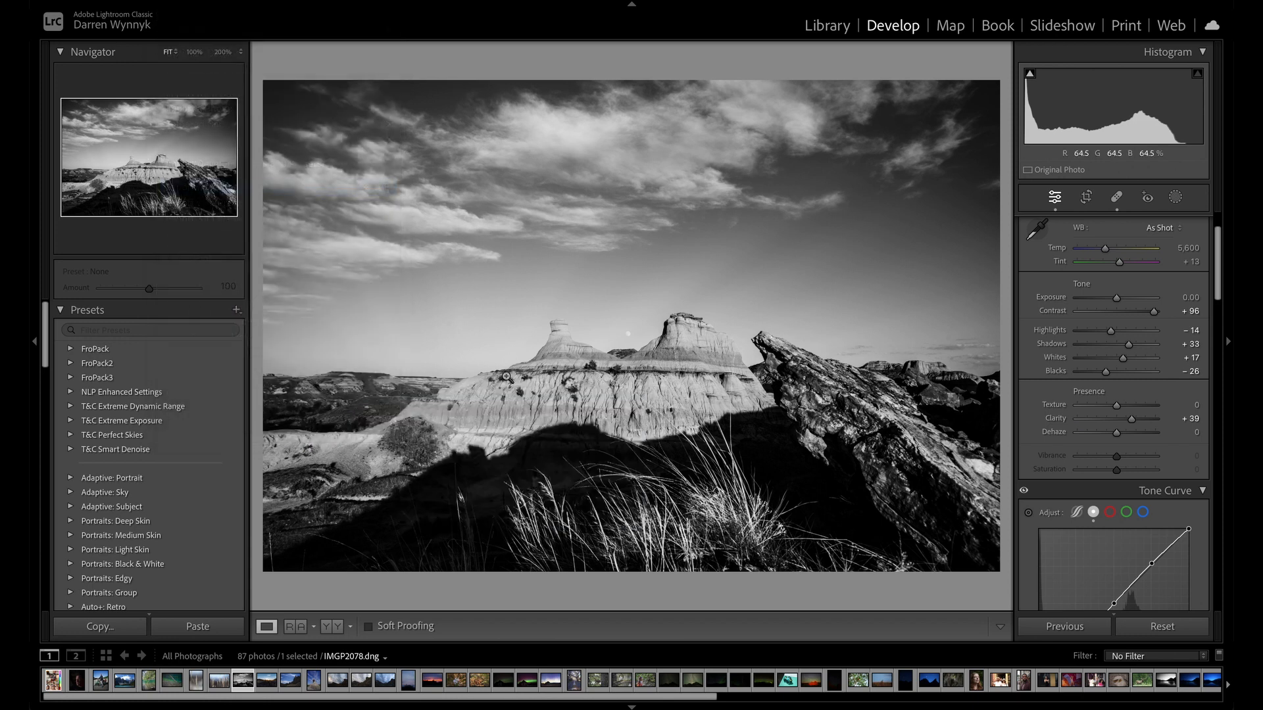
{"action": "scroll", "coordinate": [644, 200], "scroll_direction": "down", "scroll_amount": 8}
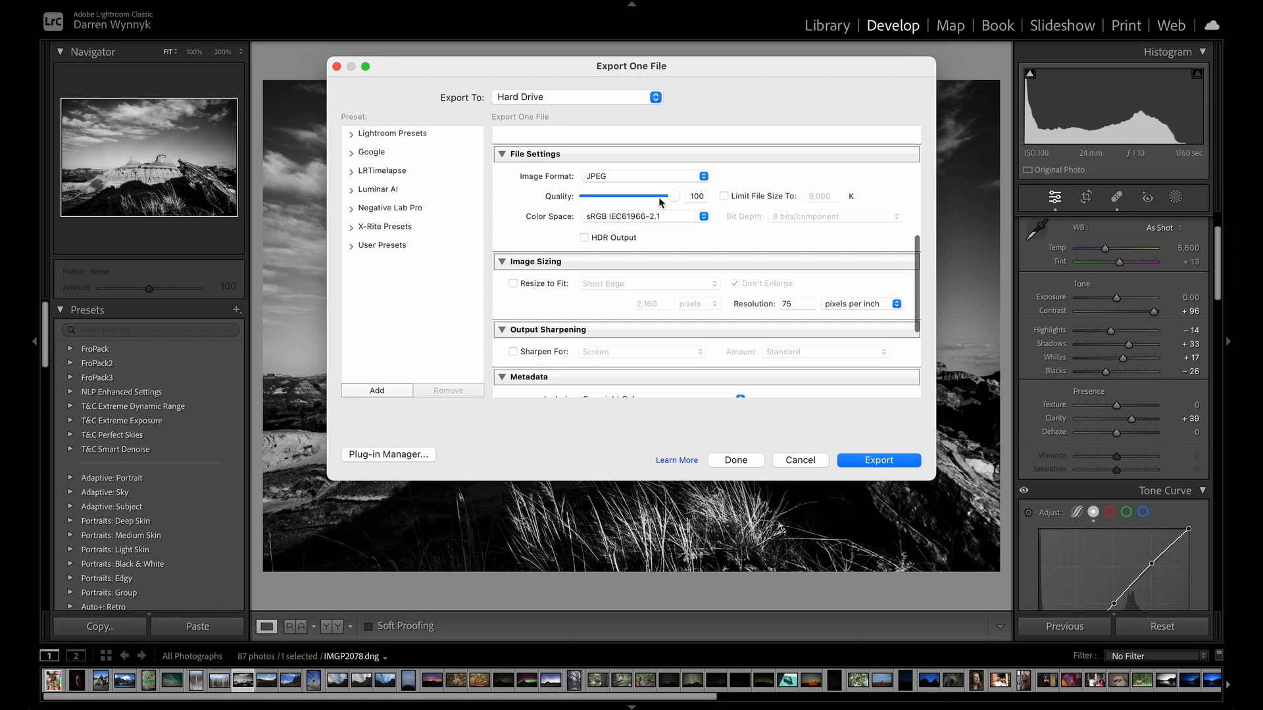
{"action": "left_click", "coordinate": [631, 177]}
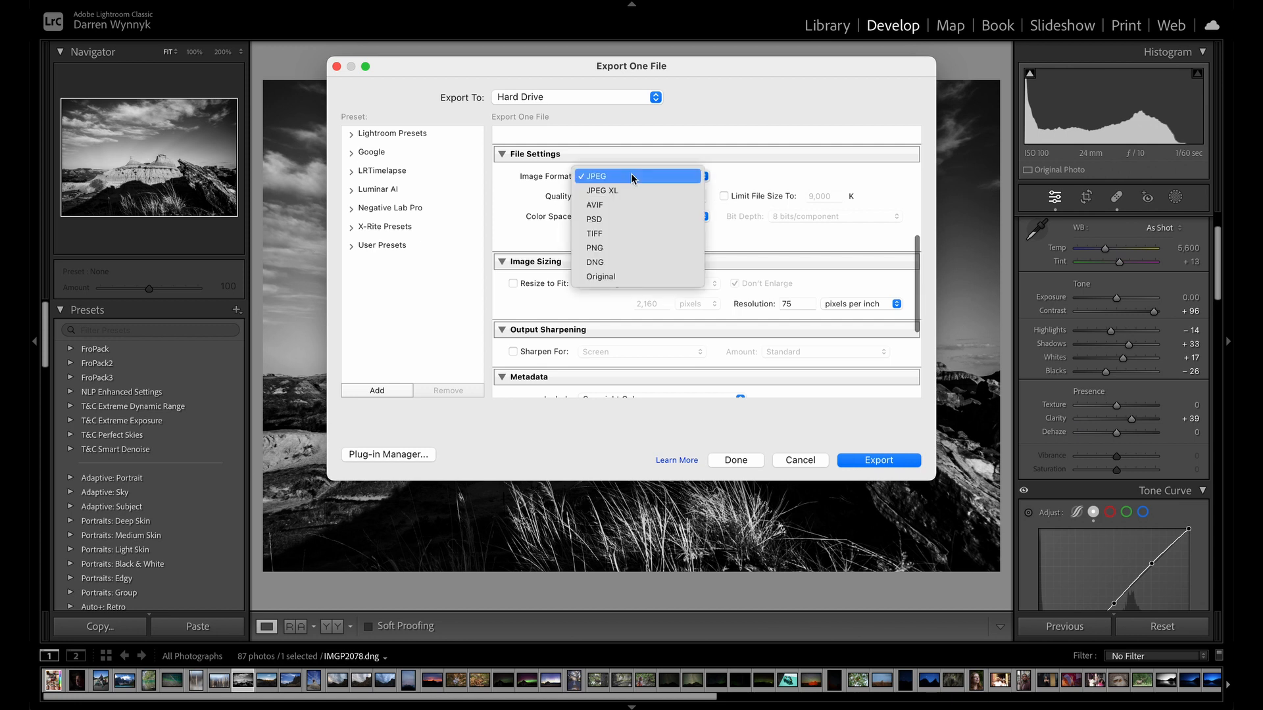
{"action": "left_click", "coordinate": [641, 263]}
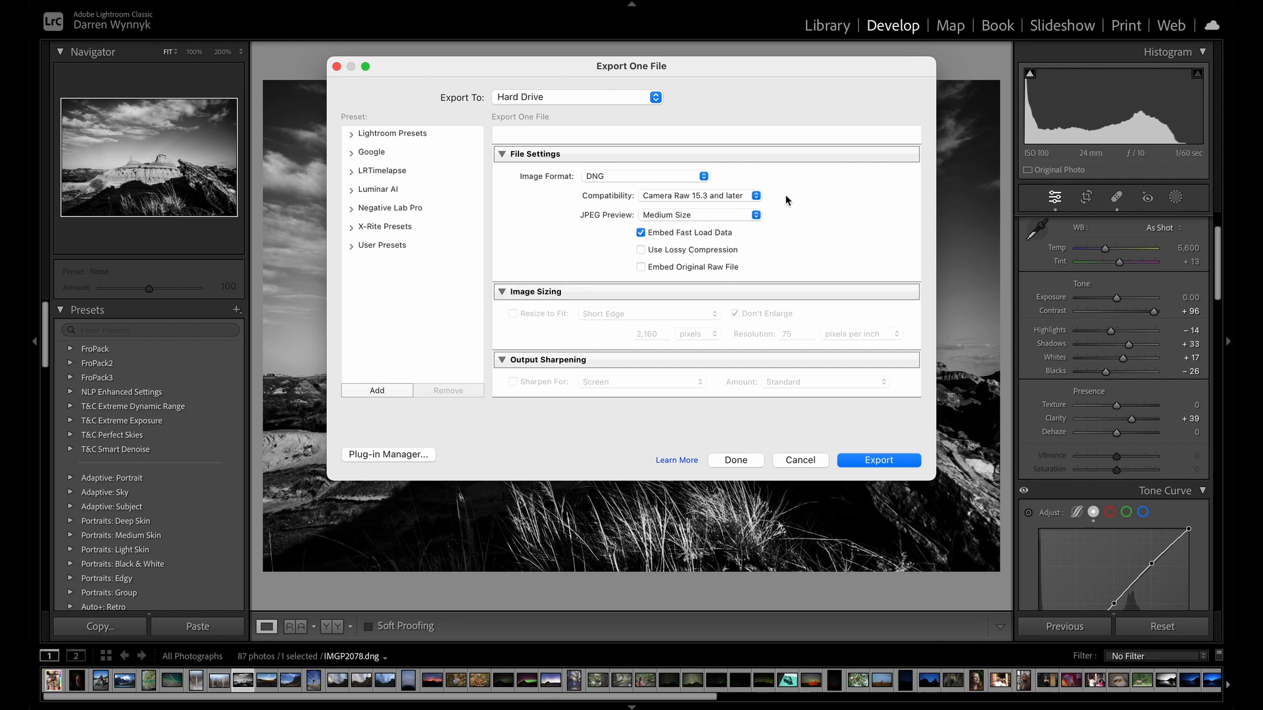
{"action": "scroll", "coordinate": [732, 210], "scroll_direction": "down", "scroll_amount": 3}
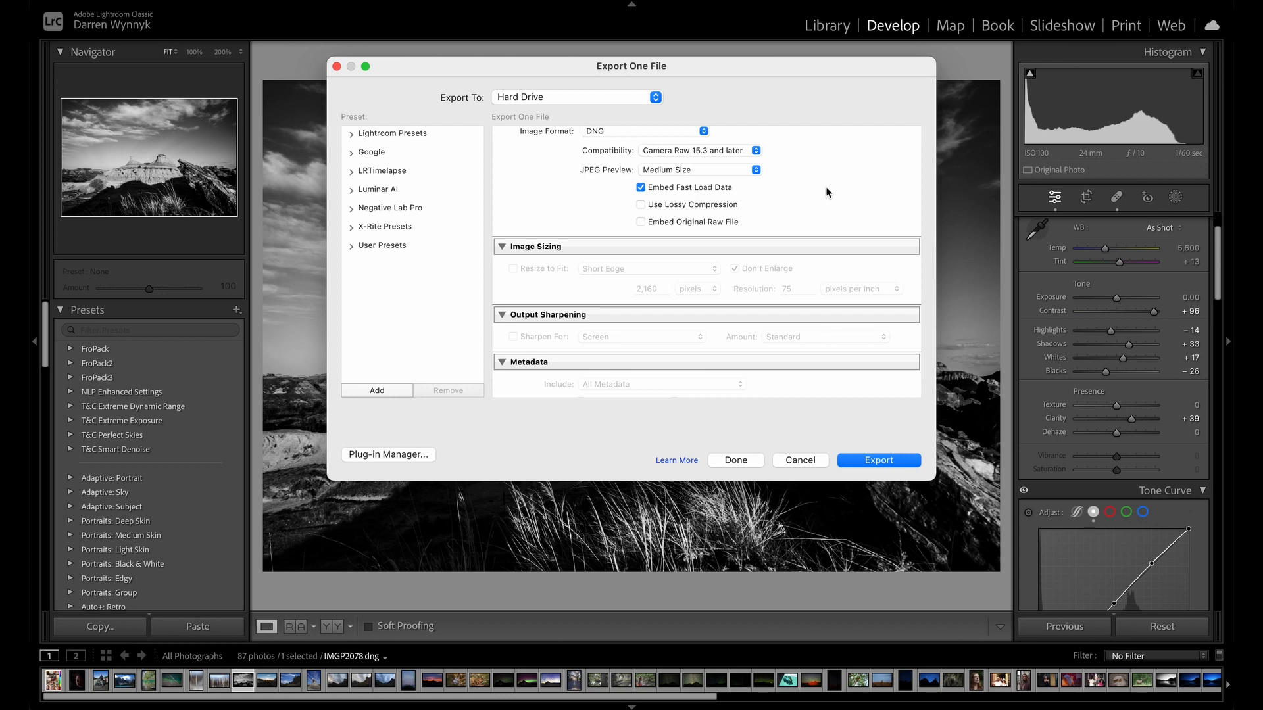
{"action": "scroll", "coordinate": [784, 204], "scroll_direction": "up", "scroll_amount": 3}
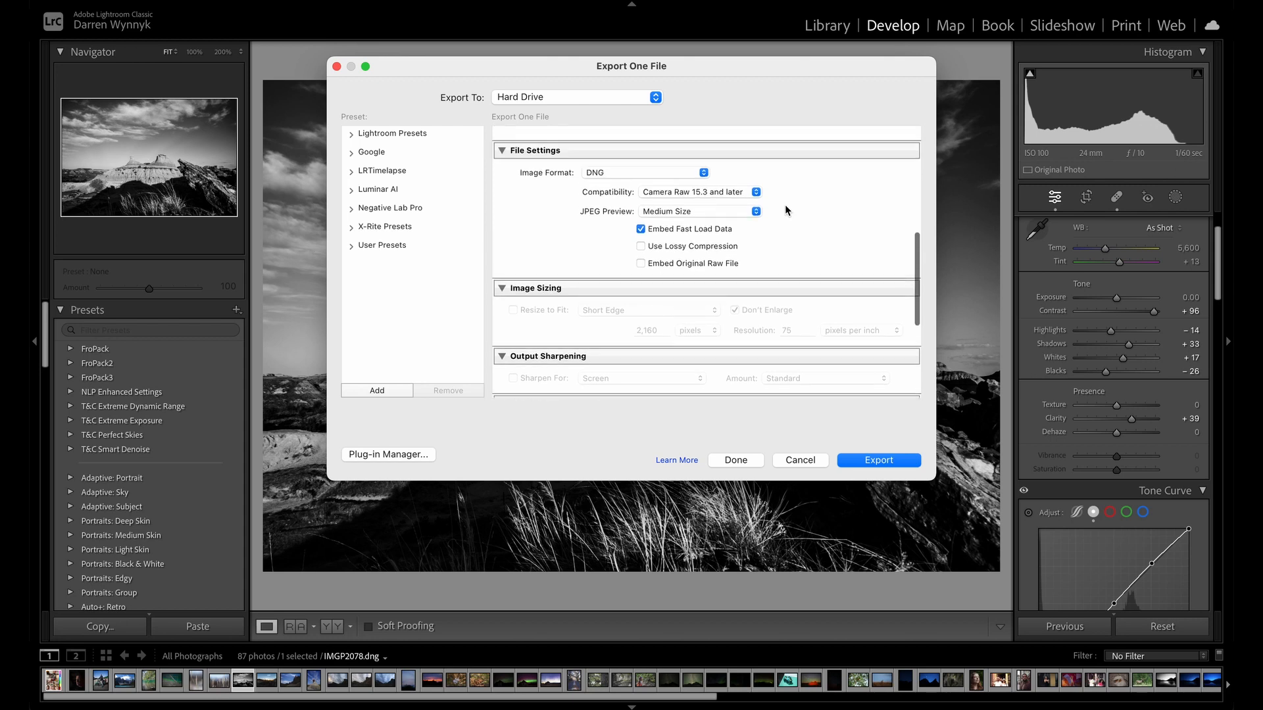
{"action": "scroll", "coordinate": [785, 210], "scroll_direction": "up", "scroll_amount": 1}
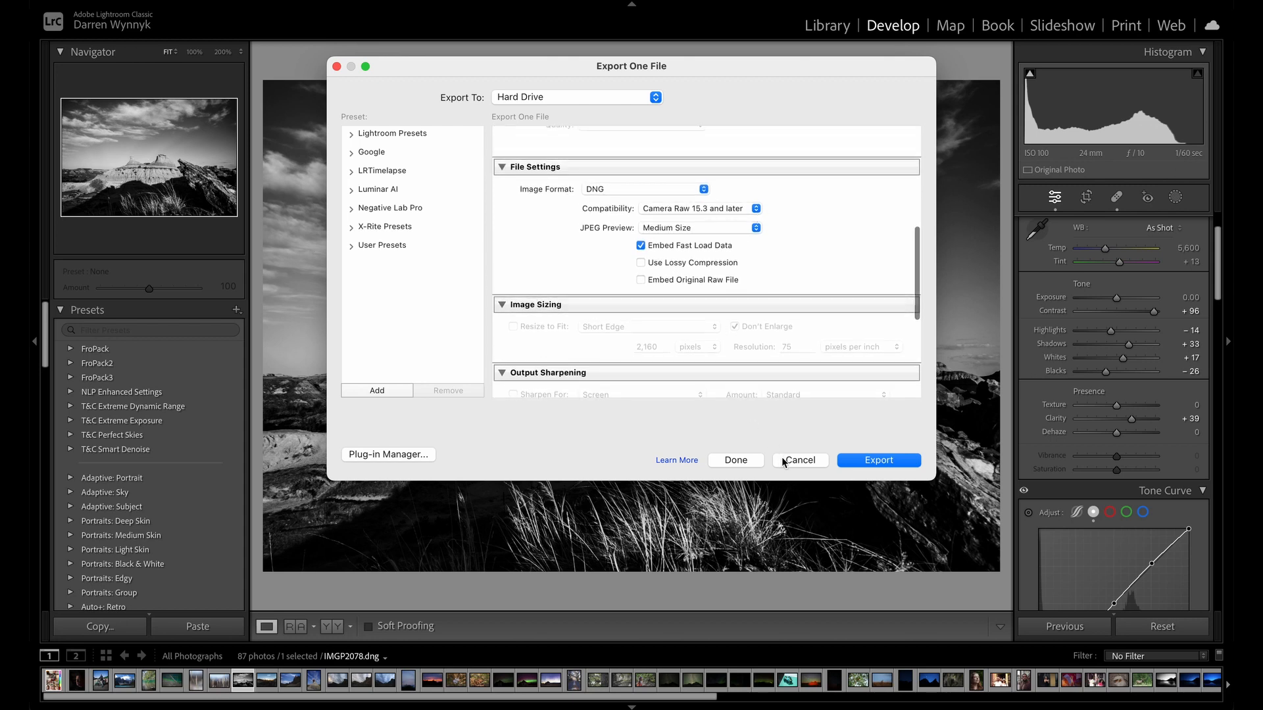
Return the export image format to JPEG and cancel the export.
{"action": "left_click", "coordinate": [617, 191]}
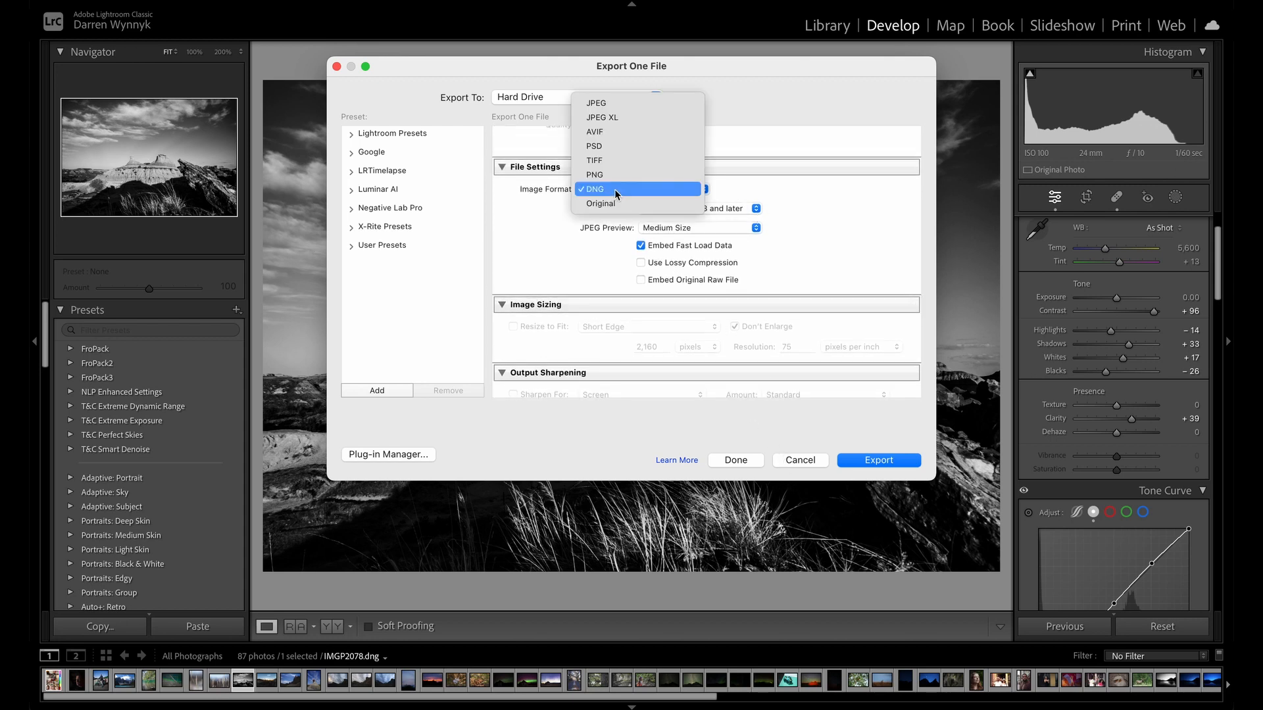
{"action": "left_click", "coordinate": [625, 102]}
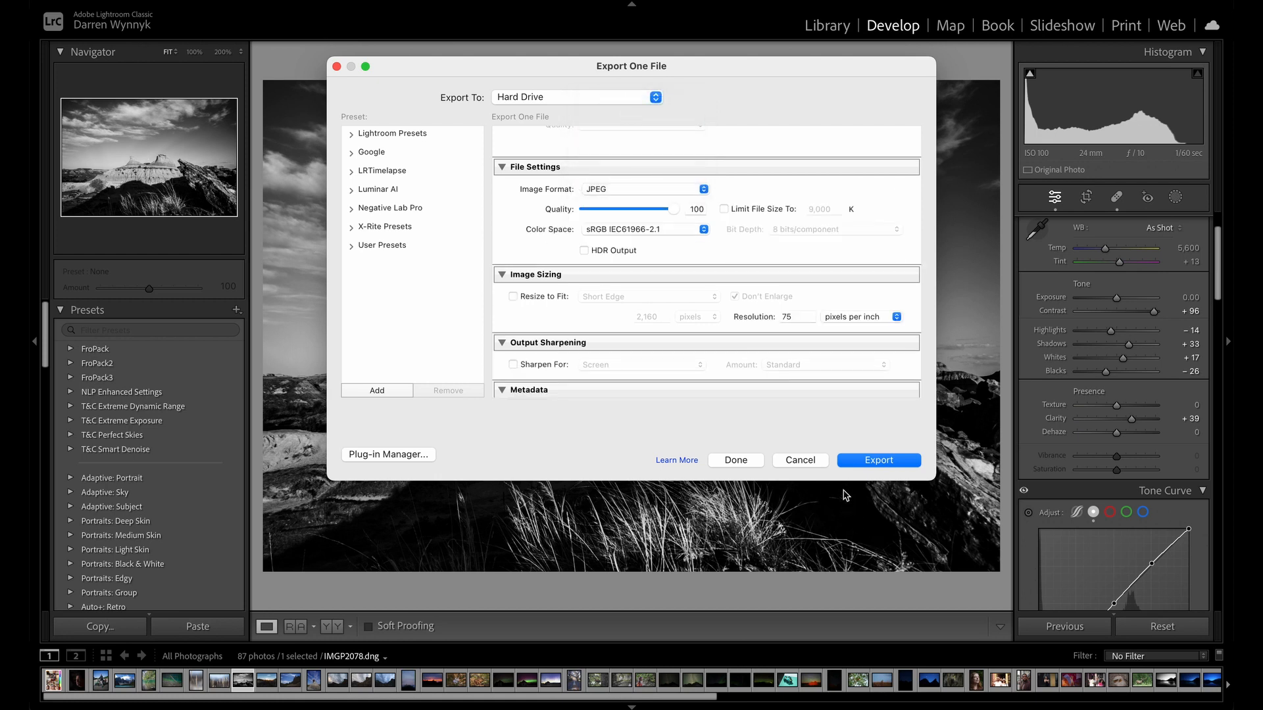
{"action": "left_click", "coordinate": [799, 460]}
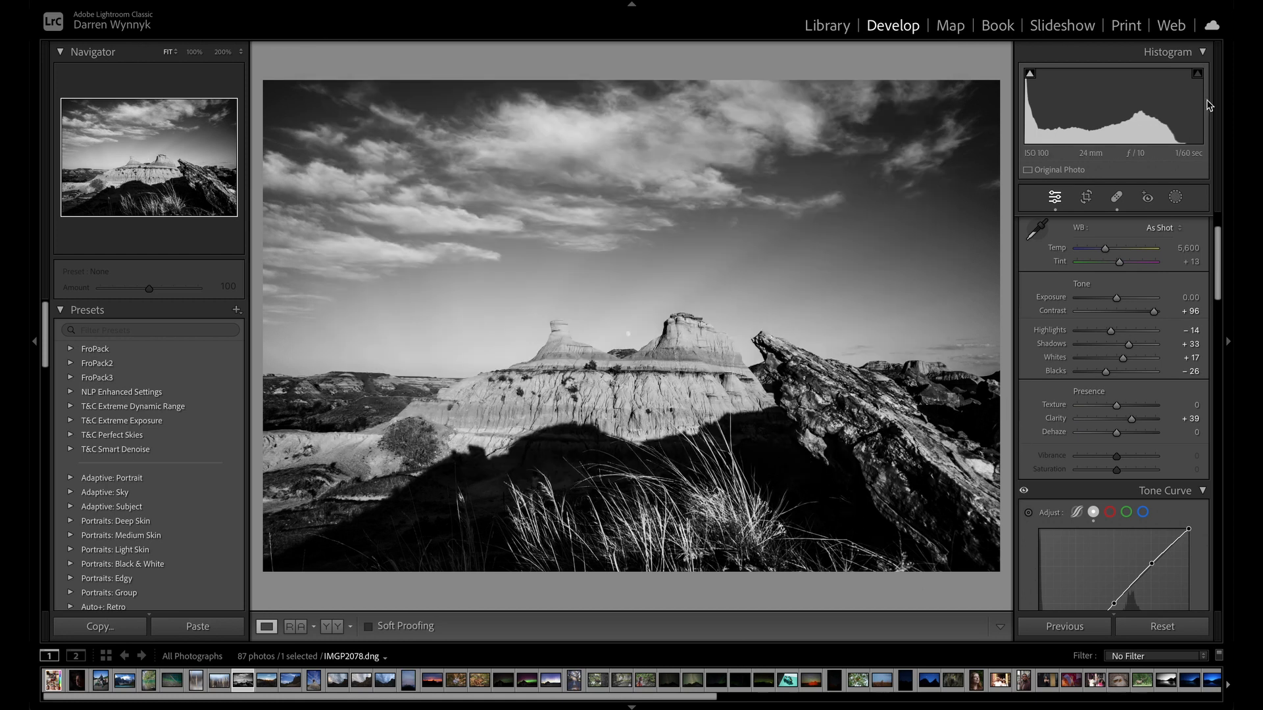
Reset all edits on the mountain photo to compare it with the unedited color version, and undo the reset.
{"action": "scroll", "coordinate": [1179, 331], "scroll_direction": "up", "scroll_amount": 2}
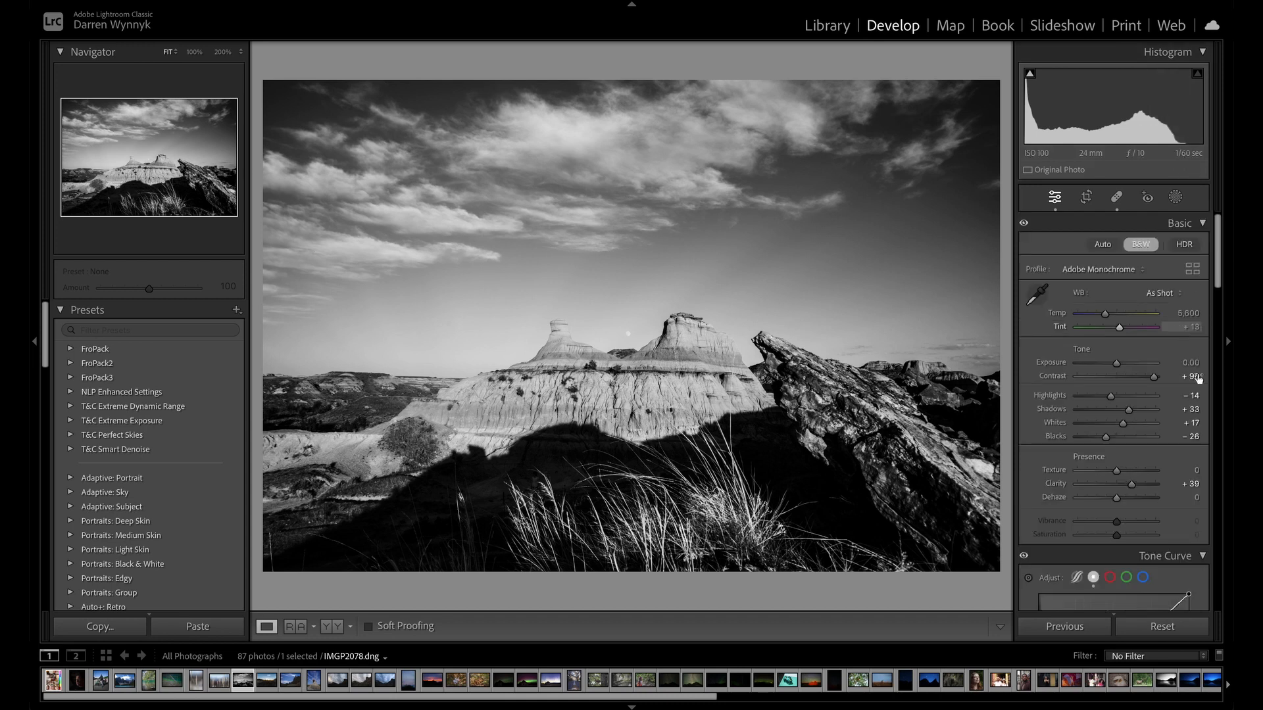
{"action": "left_click", "coordinate": [1175, 625]}
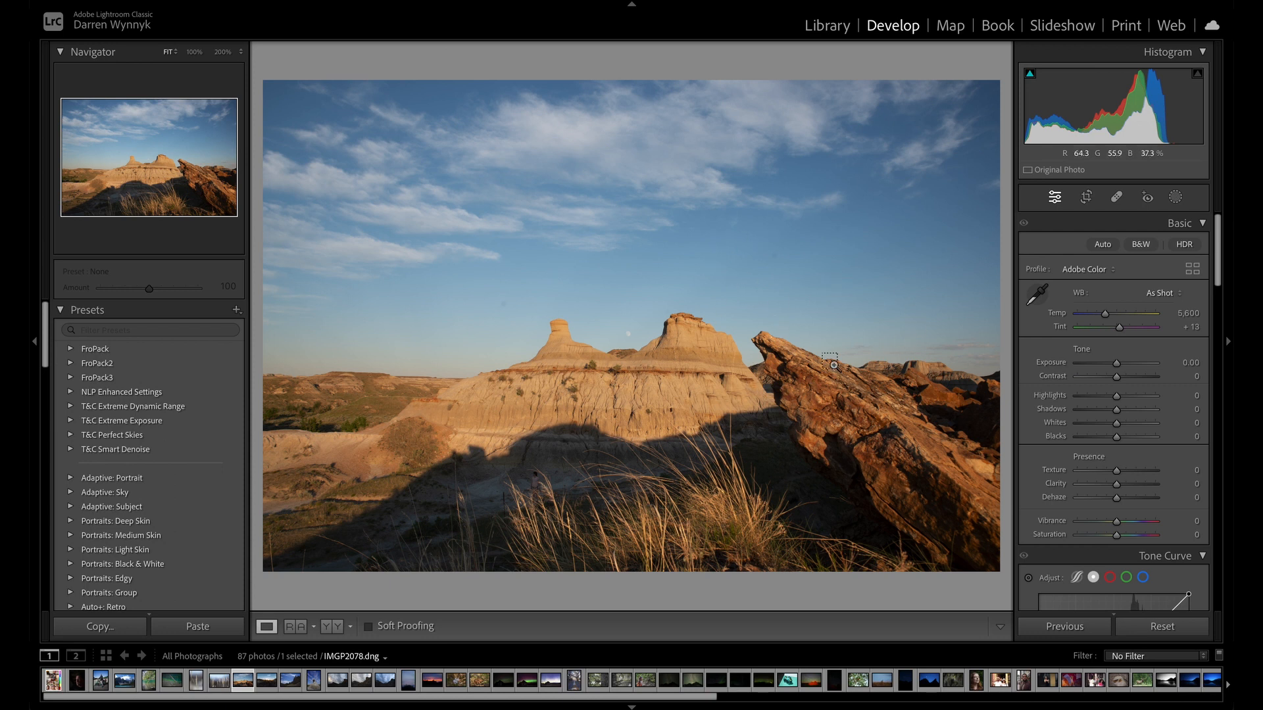
{"action": "key", "text": "ctrl+z"}
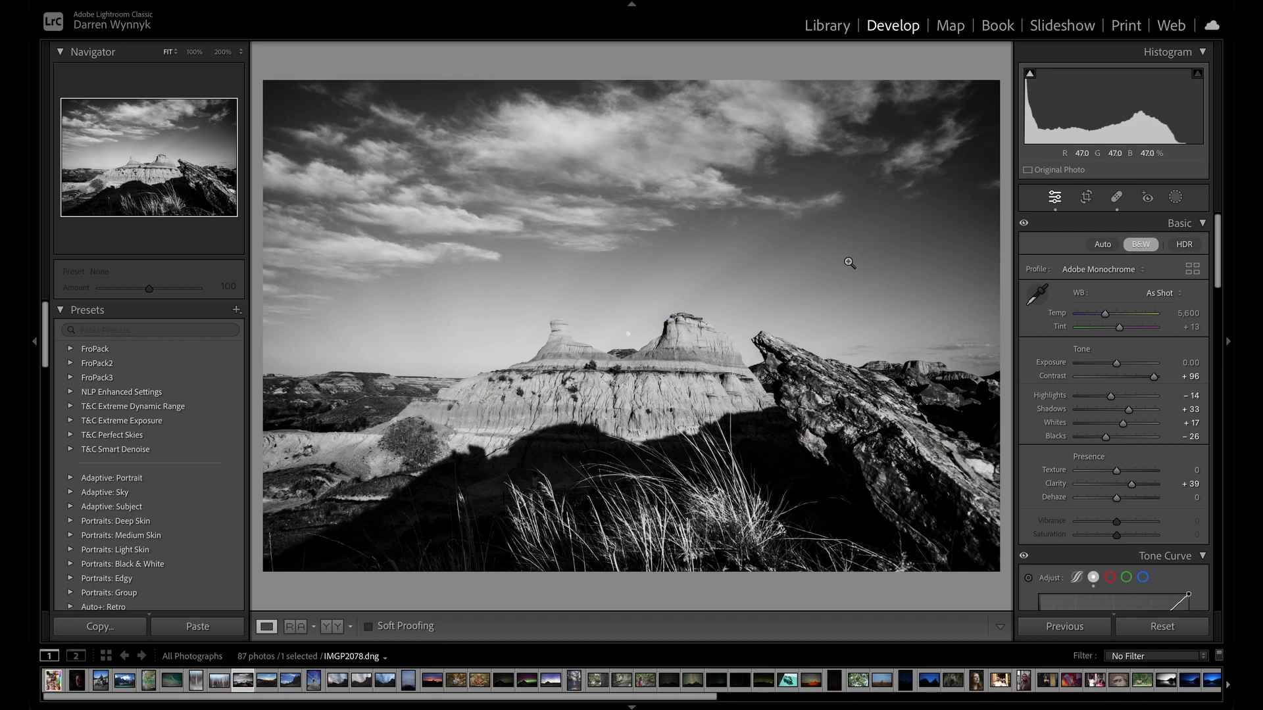
{"action": "key", "text": "ctrl+y"}
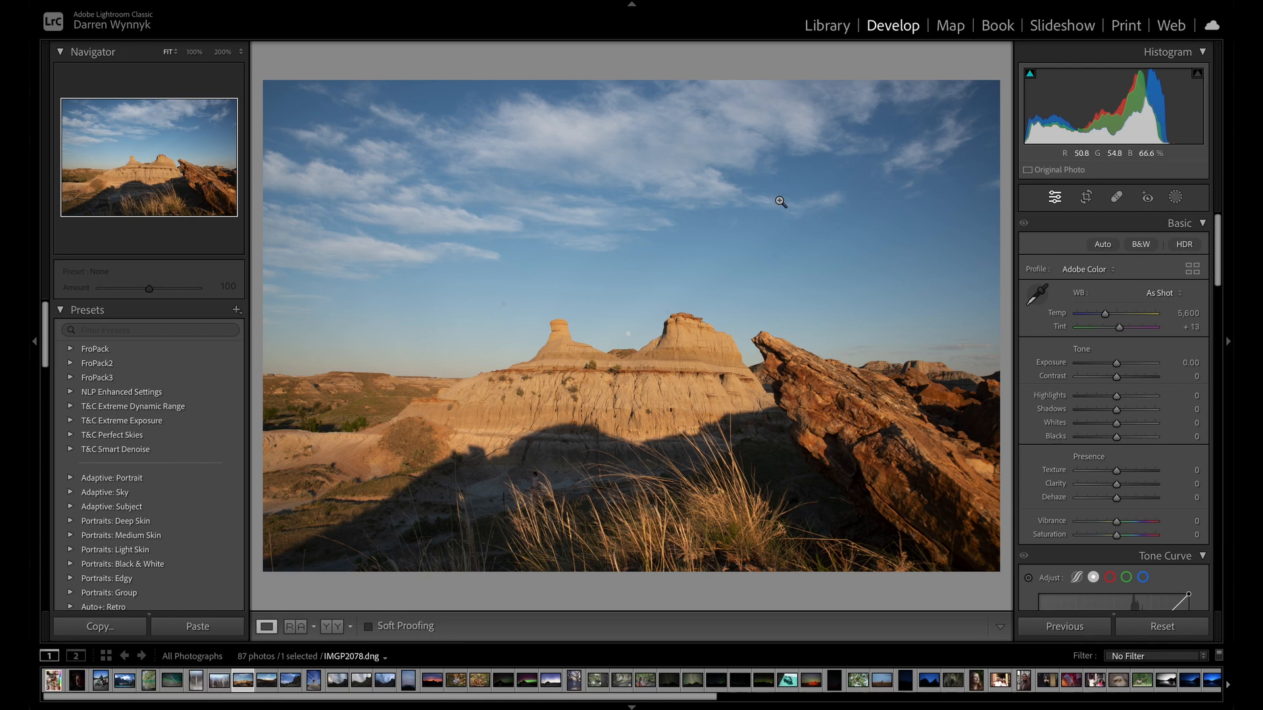
{"action": "key", "text": "ctrl+z"}
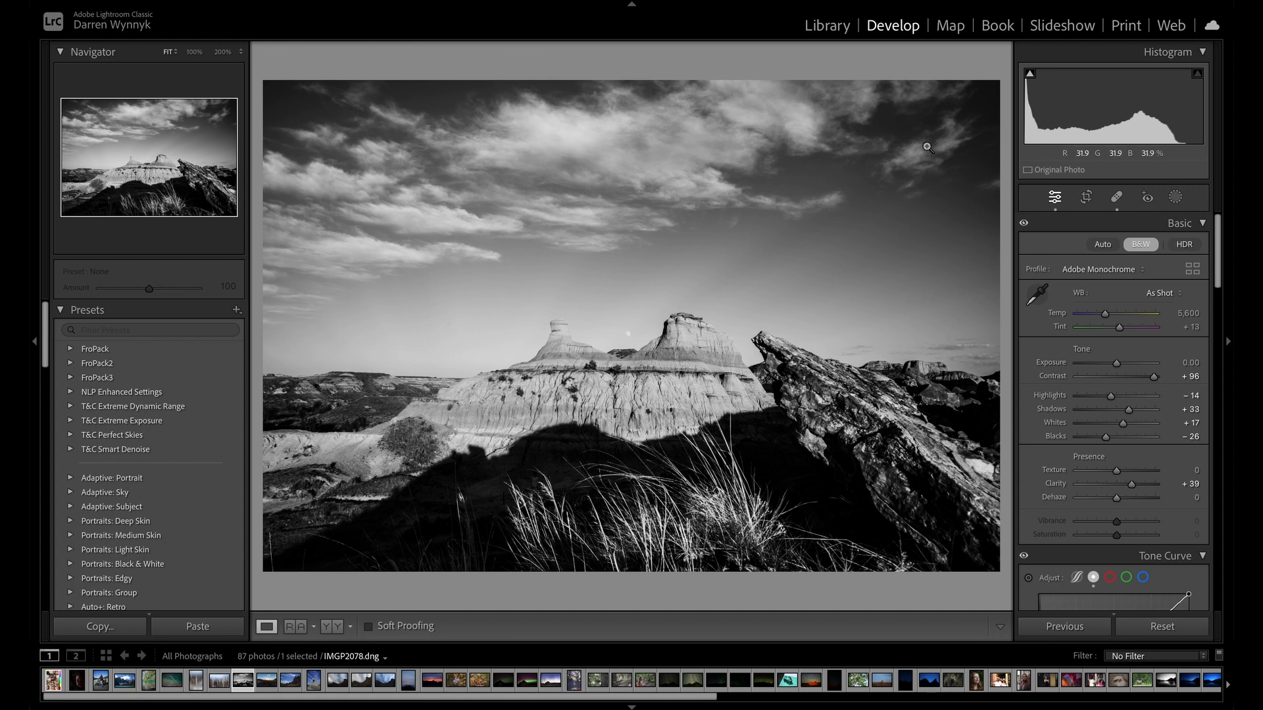
Find the black-and-white lake and mountain photo 7R500879.arw in the Library and open it in the Develop module.
{"action": "left_click", "coordinate": [844, 24]}
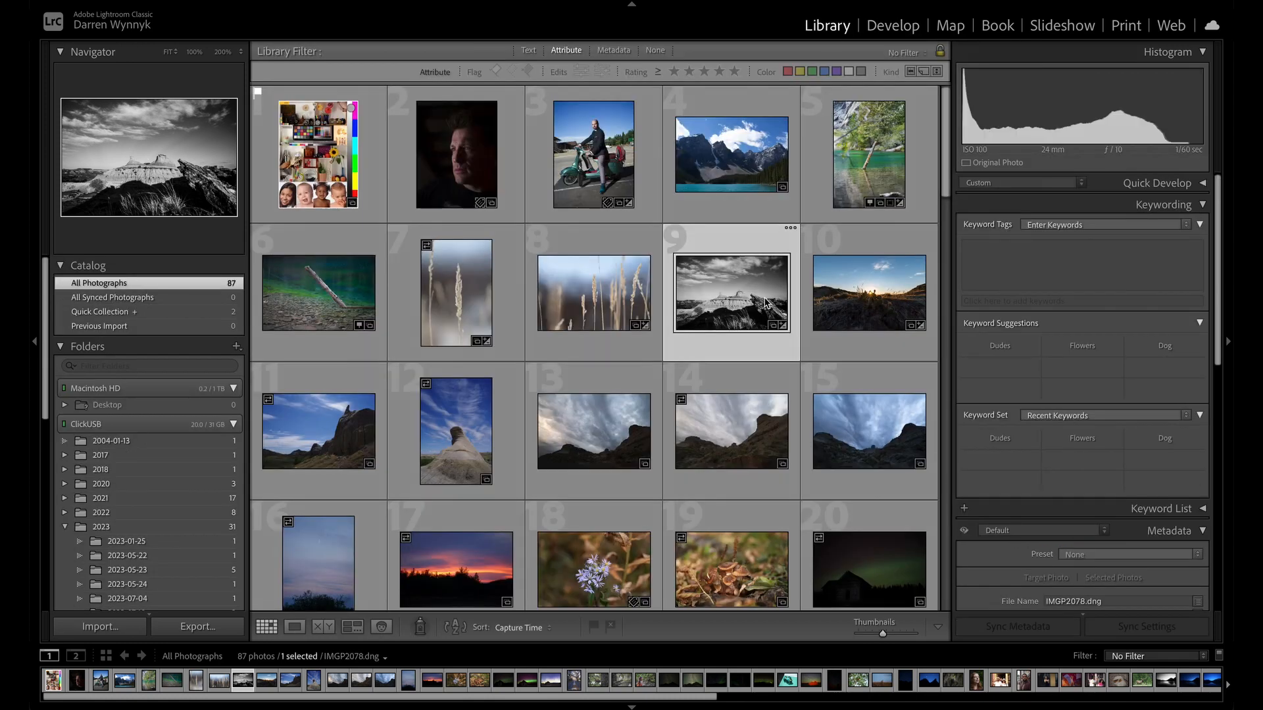
{"action": "scroll", "coordinate": [816, 398], "scroll_direction": "down", "scroll_amount": 5}
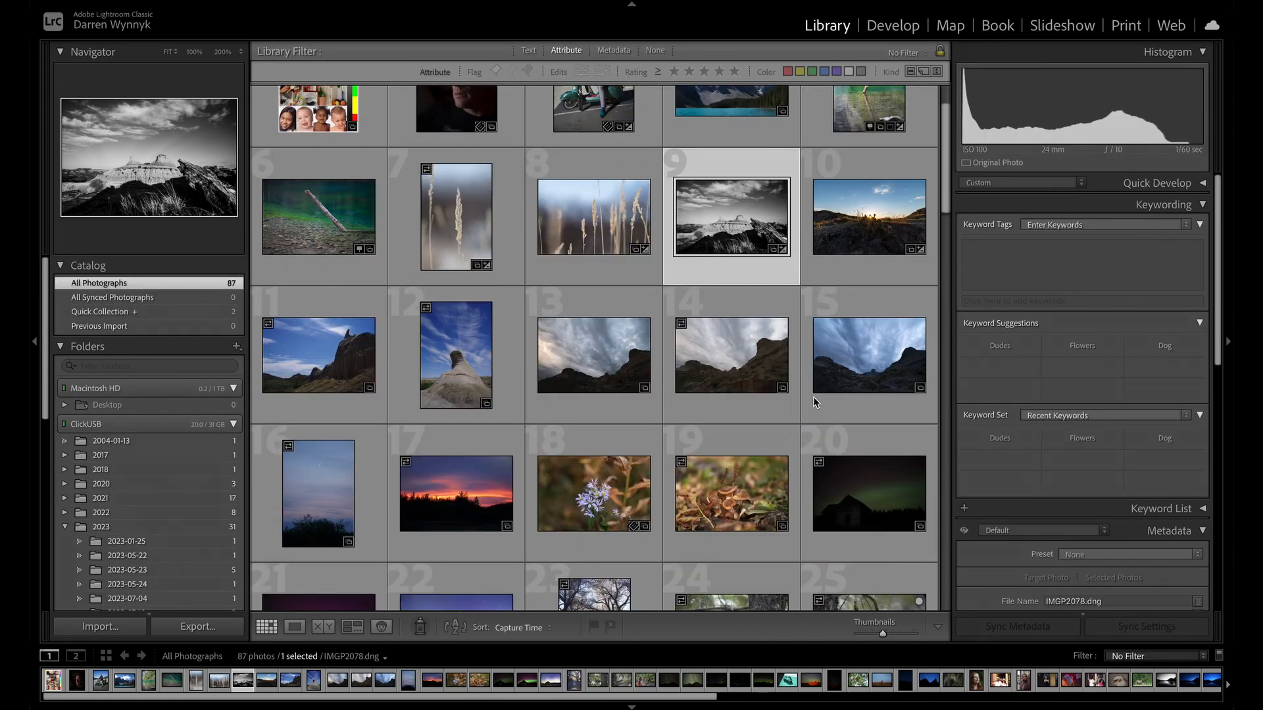
{"action": "scroll", "coordinate": [814, 410], "scroll_direction": "down", "scroll_amount": 10}
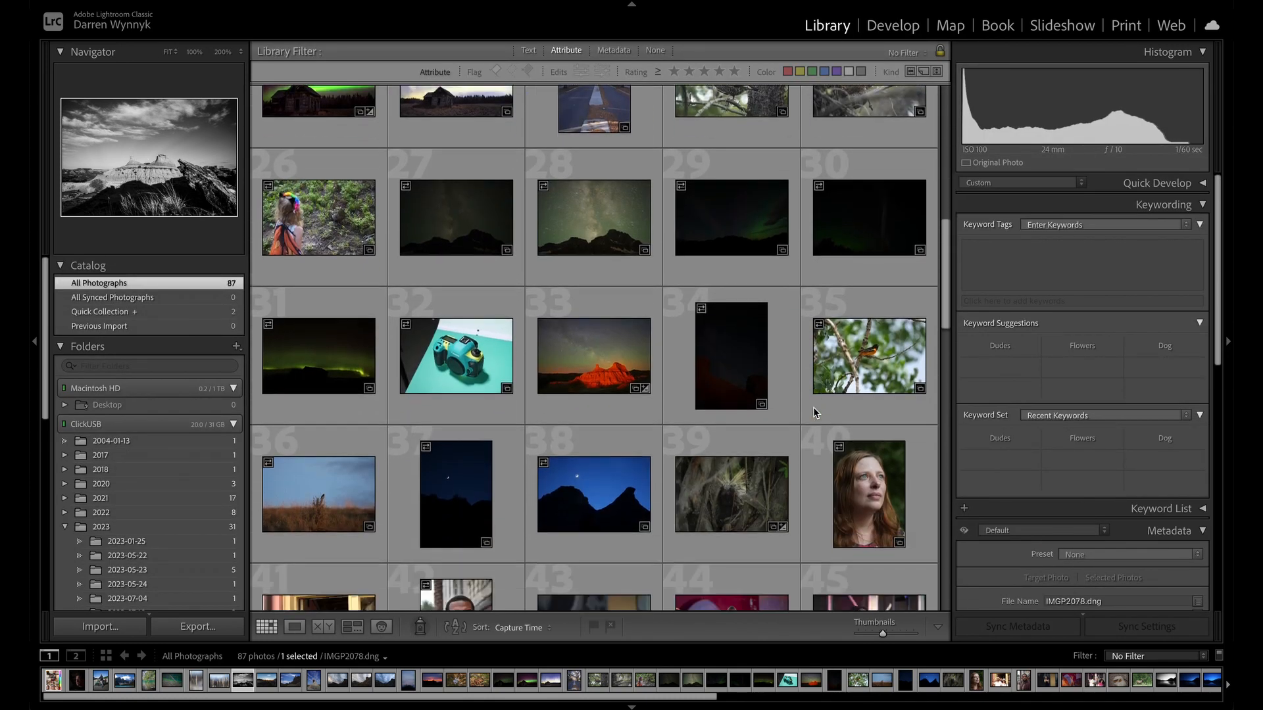
{"action": "scroll", "coordinate": [813, 409], "scroll_direction": "down", "scroll_amount": 2}
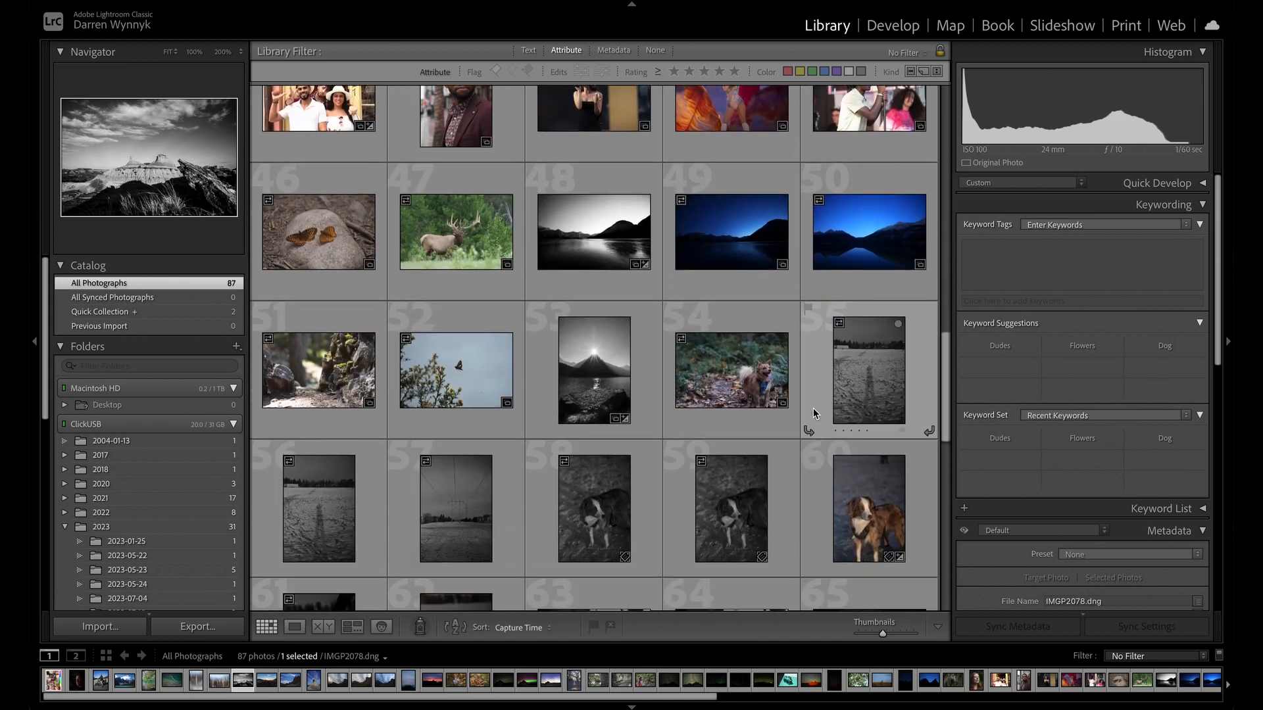
{"action": "double_click", "coordinate": [581, 226]}
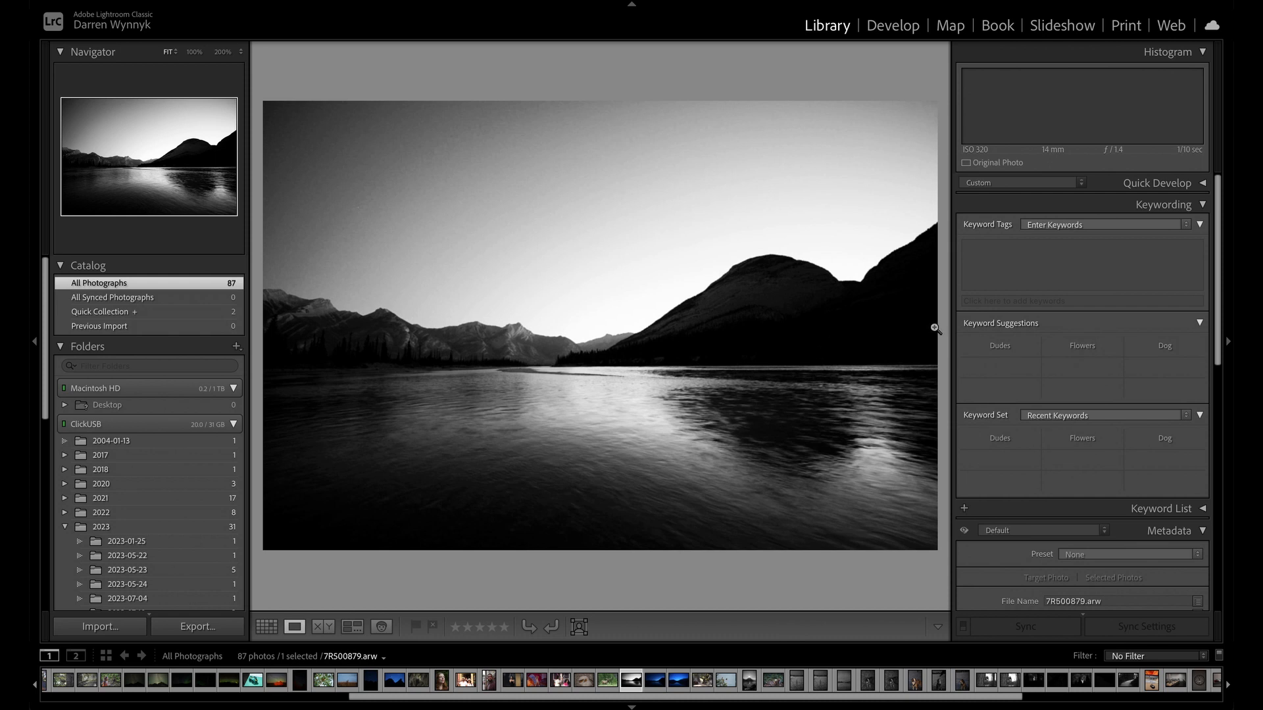
{"action": "key", "text": "d"}
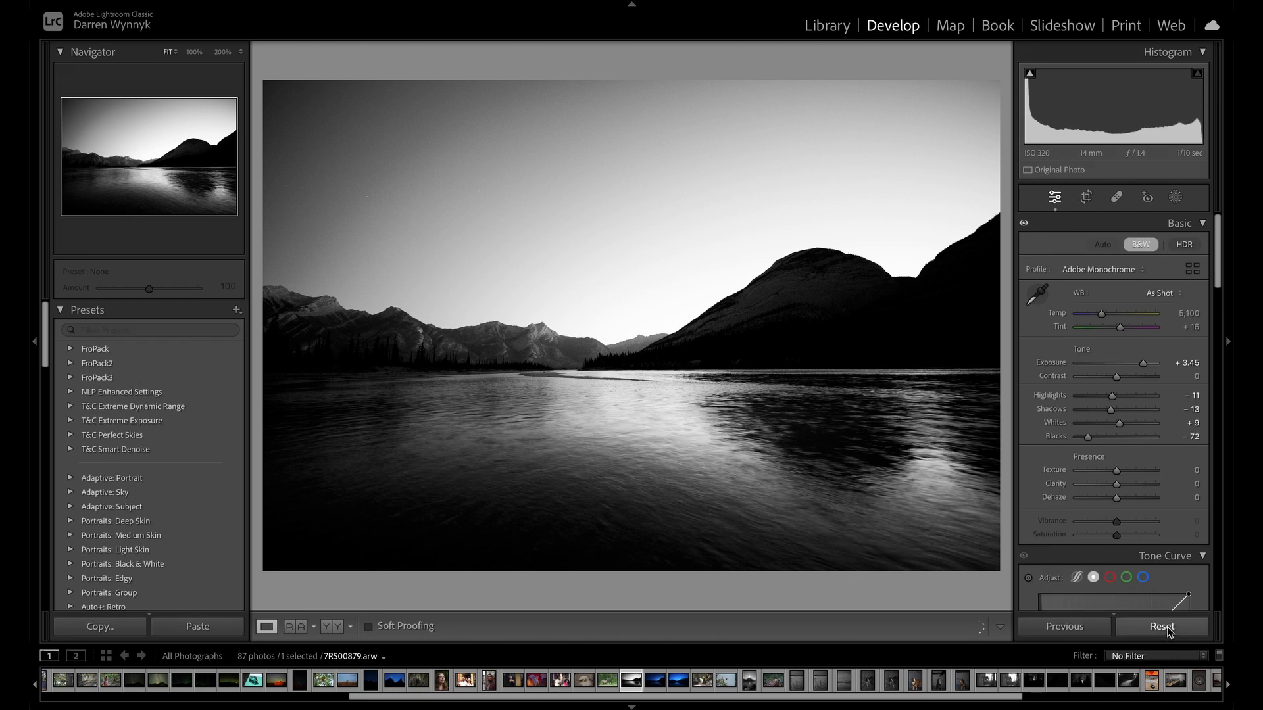
Reset all edits on the lake photo, check the sky up close, and set Exposure to +2.40.
{"action": "left_click", "coordinate": [1168, 628]}
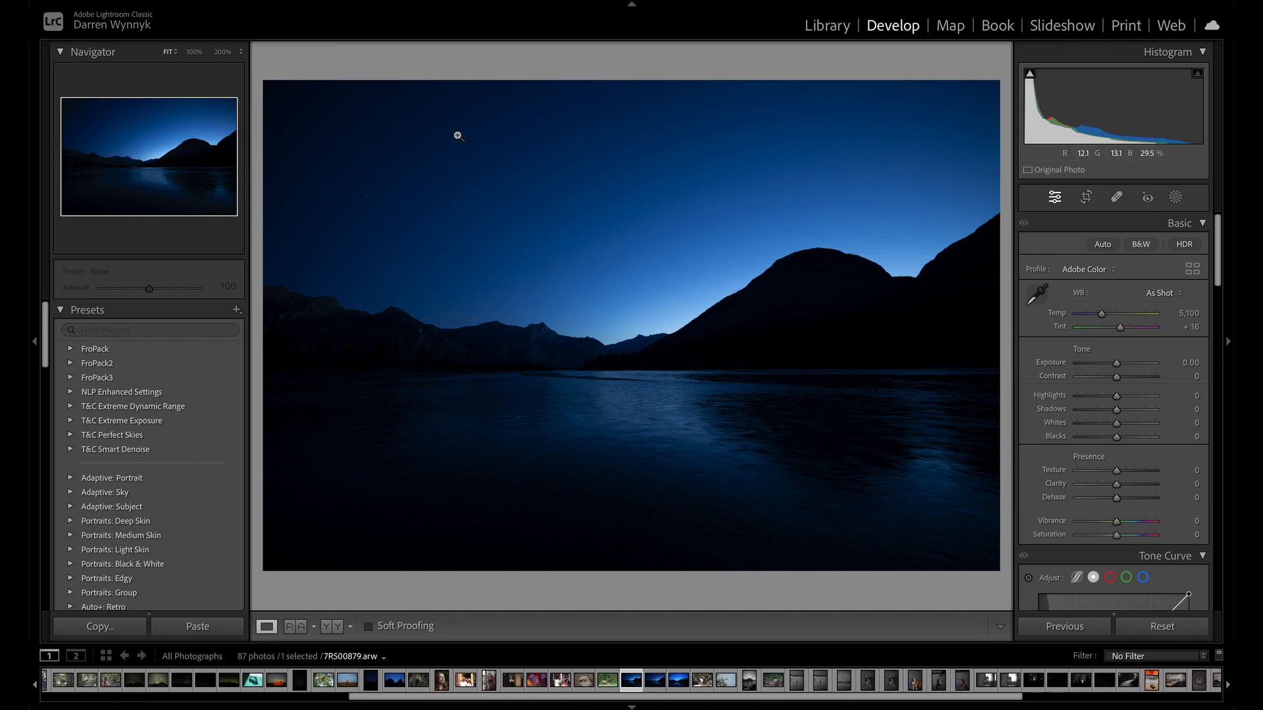
{"action": "left_click", "coordinate": [369, 201]}
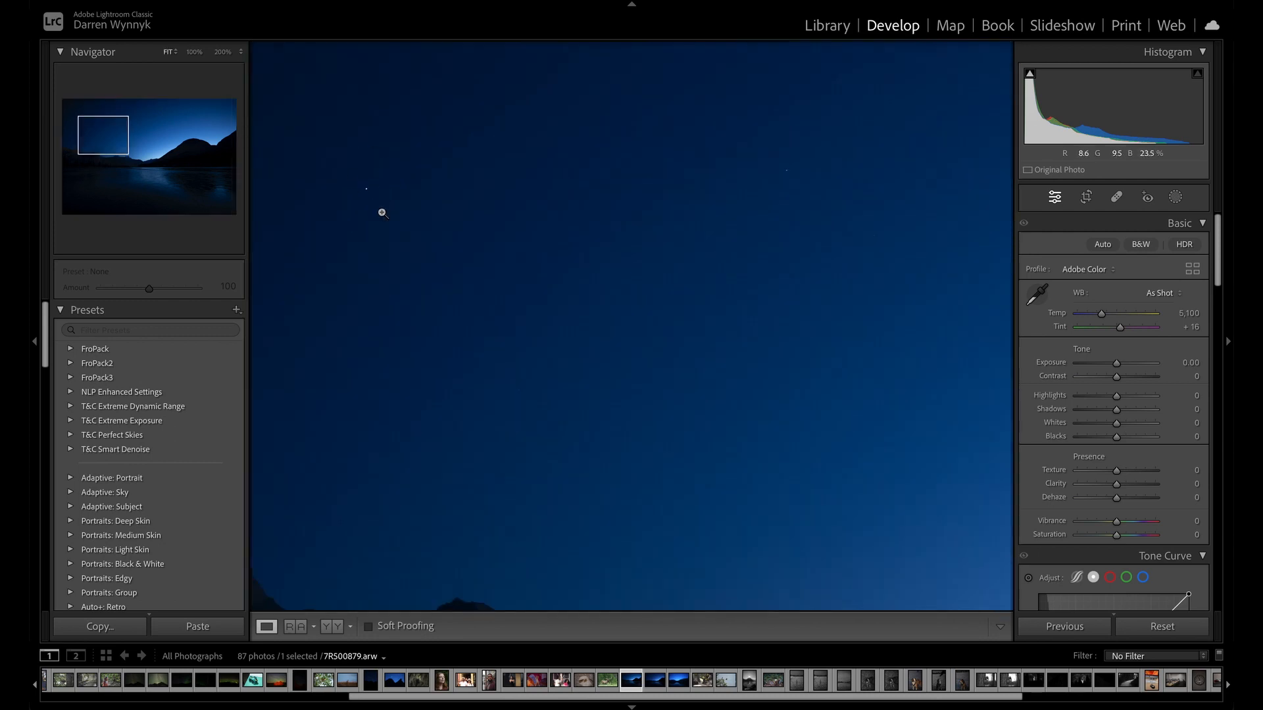
{"action": "left_click", "coordinate": [381, 208]}
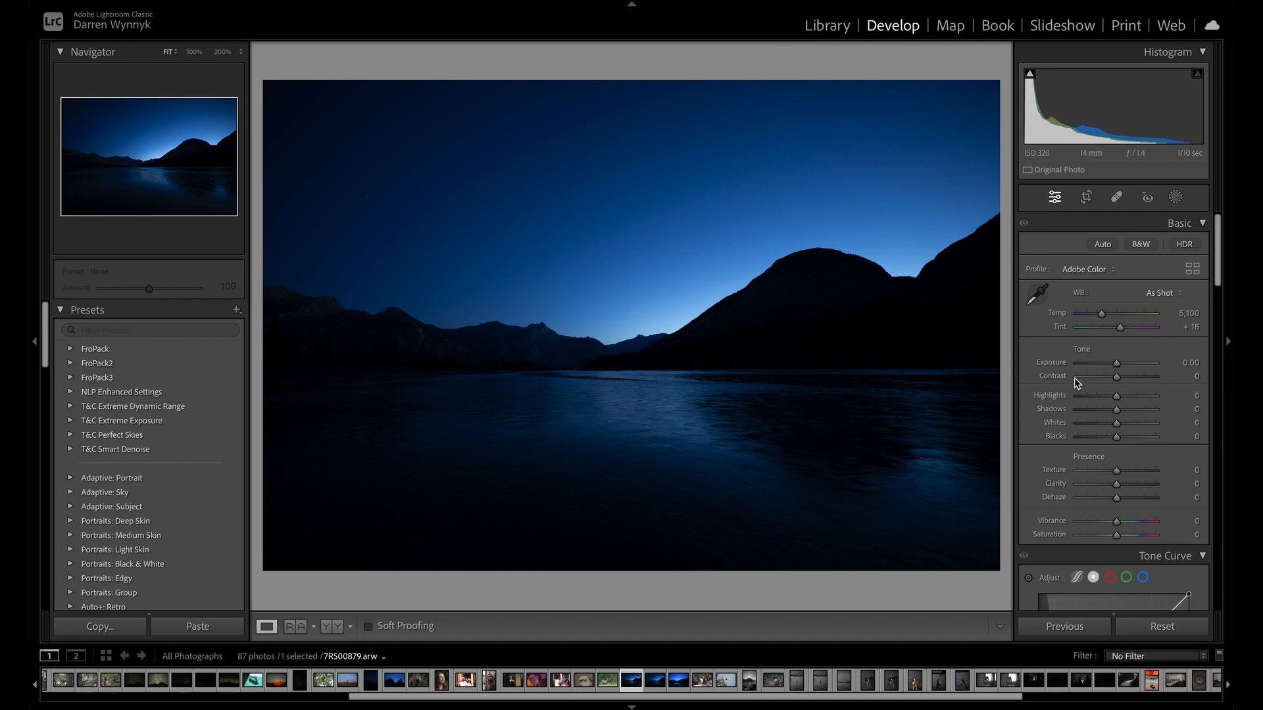
{"action": "left_click_drag", "start_coordinate": [1116, 366], "coordinate": [1134, 363]}
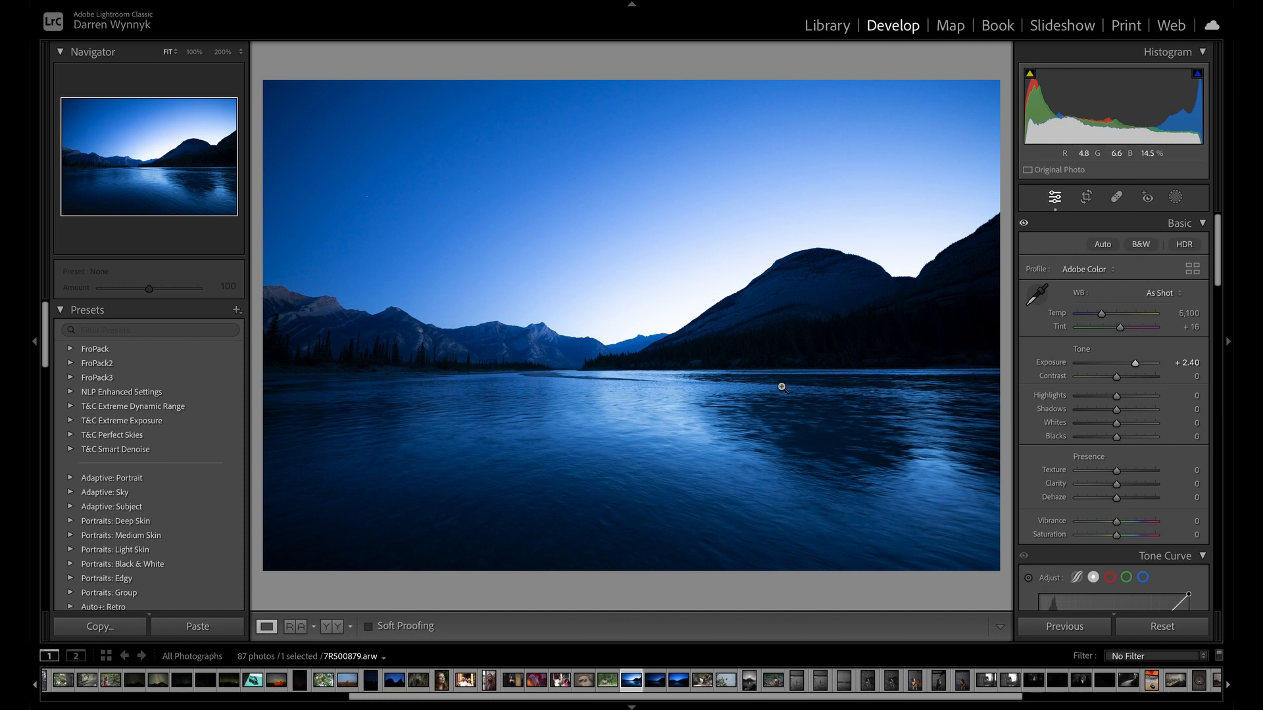
Examine the dark treeline, mountain slope and shoreline at several magnifications, and return to the full-photo view.
{"action": "left_click", "coordinate": [798, 357]}
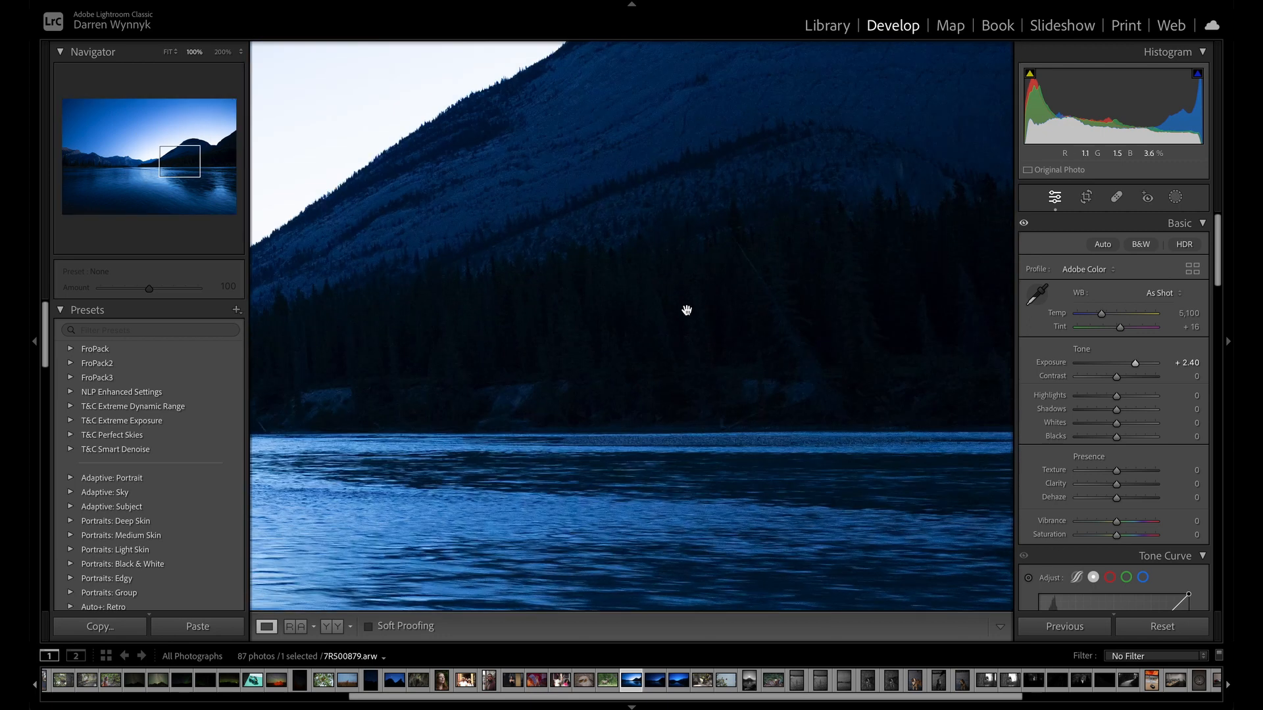
{"action": "key", "text": "super+equal"}
{"action": "key", "text": "super+equal"}
{"action": "key", "text": "super+equal"}
{"action": "key", "text": "super+equal"}
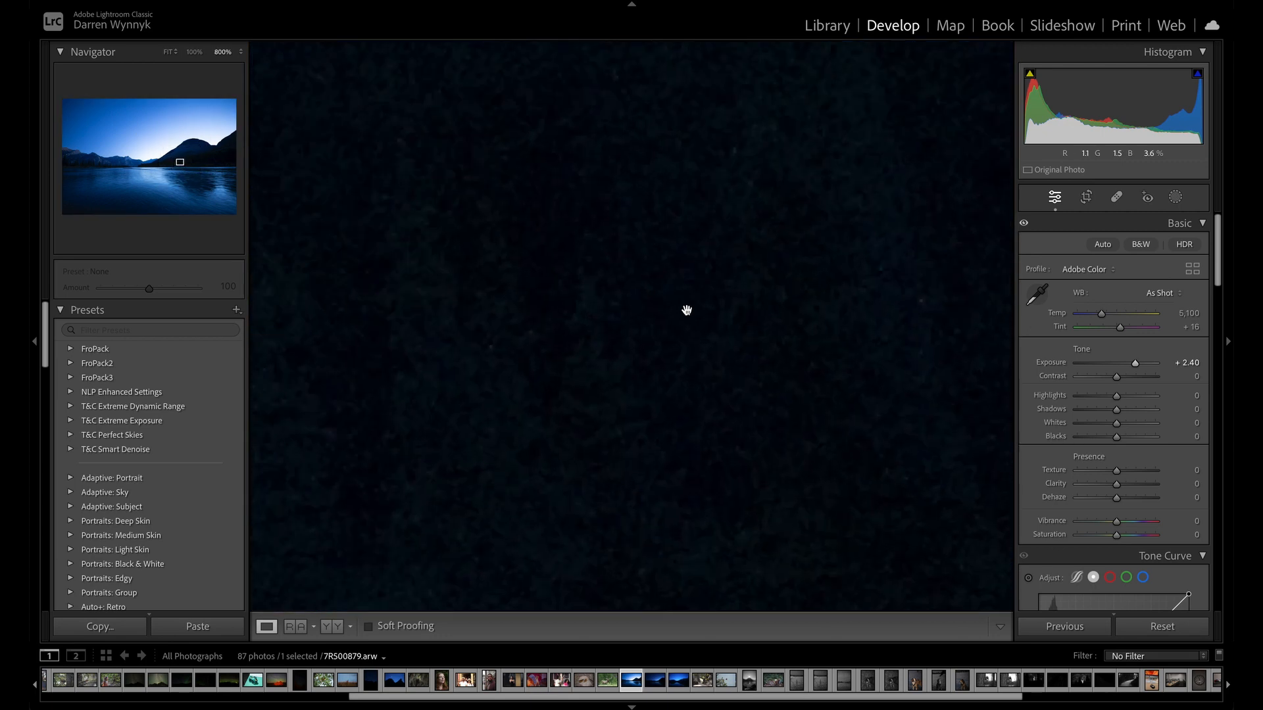
{"action": "key", "text": "super+minus"}
{"action": "key", "text": "super+minus"}
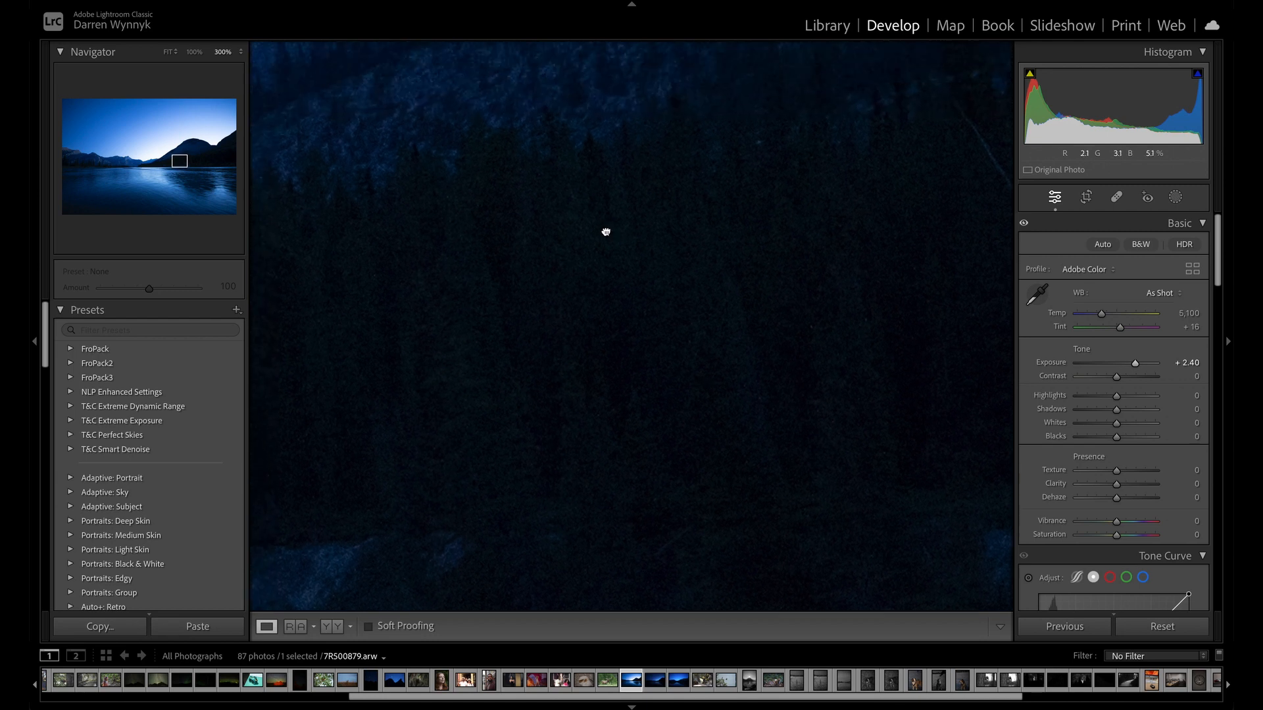
{"action": "left_click_drag", "start_coordinate": [606, 231], "coordinate": [612, 260]}
{"action": "left_click_drag", "start_coordinate": [609, 208], "coordinate": [601, 316]}
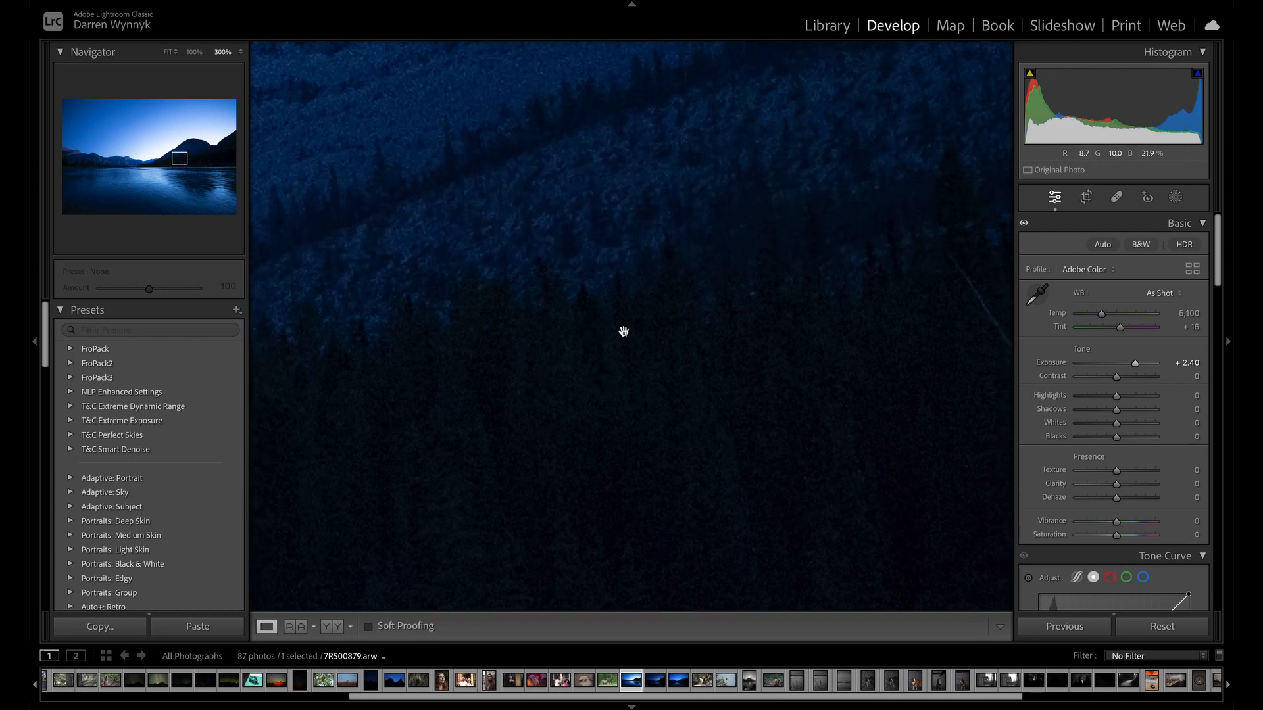
{"action": "left_click_drag", "start_coordinate": [677, 203], "coordinate": [695, 26]}
{"action": "left_click_drag", "start_coordinate": [575, 260], "coordinate": [809, 169]}
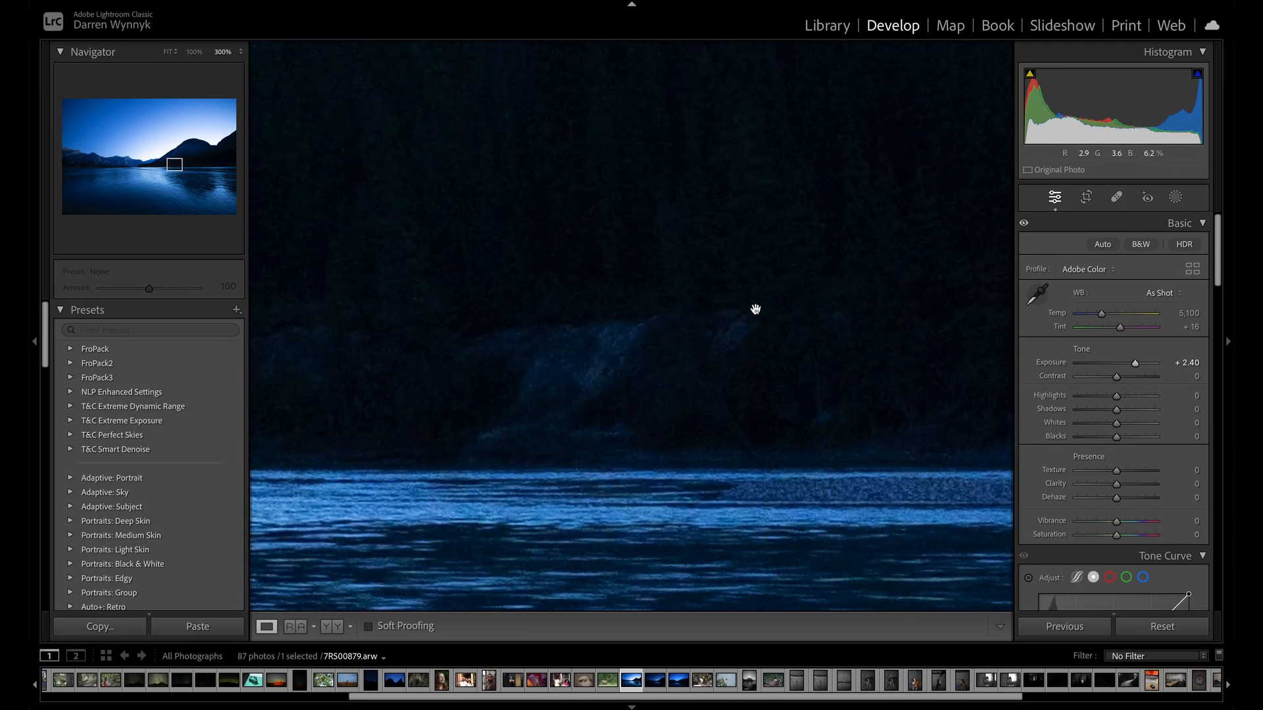
{"action": "left_click", "coordinate": [194, 52]}
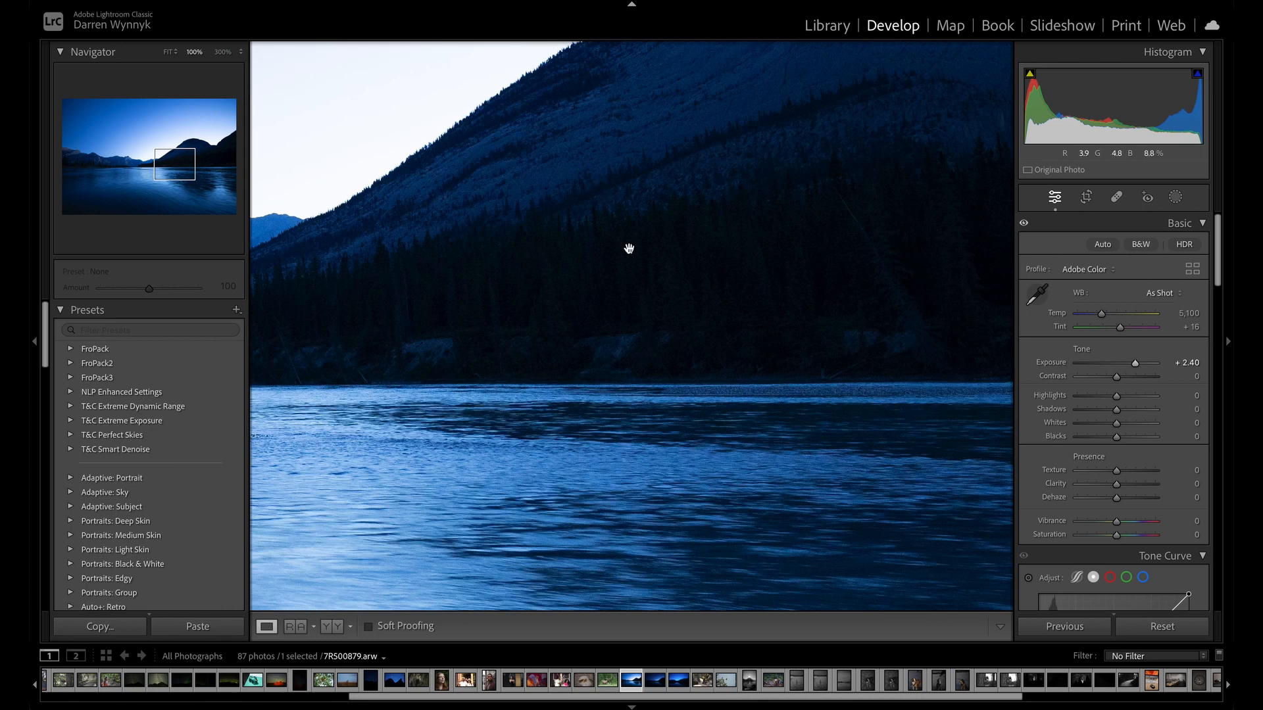
{"action": "key", "text": "ctrl+minus"}
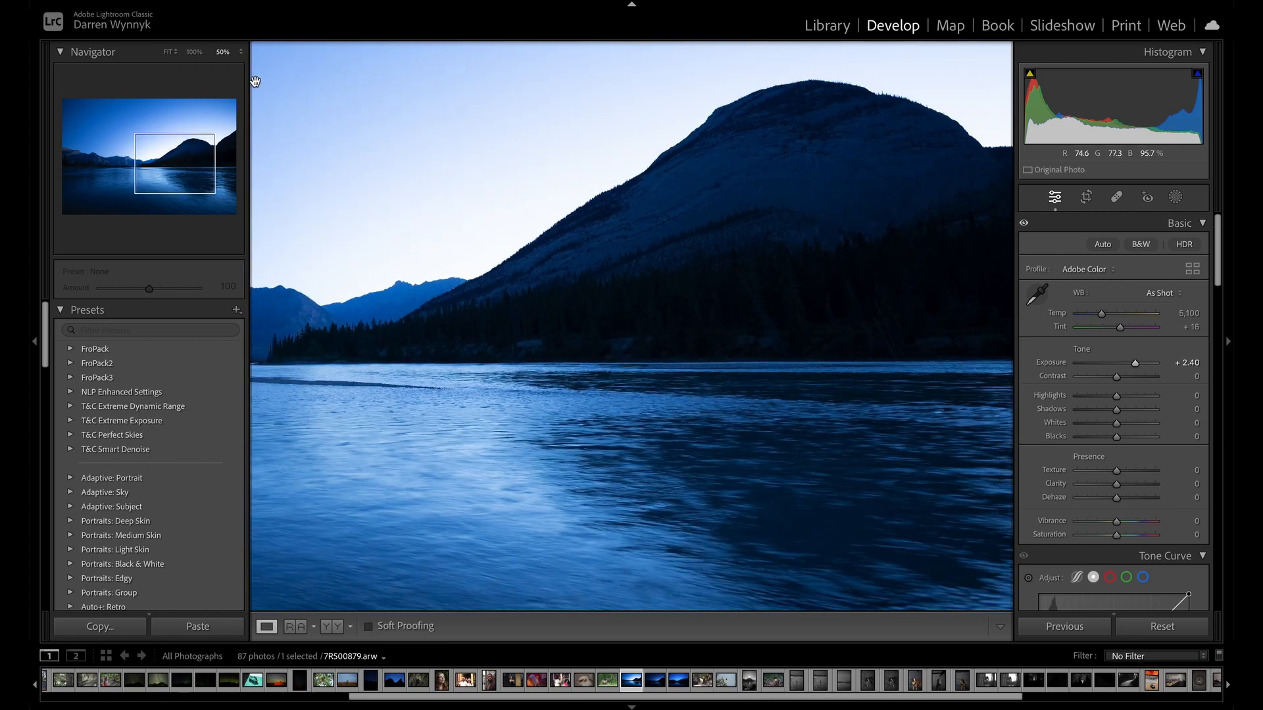
{"action": "key", "text": "ctrl+minus"}
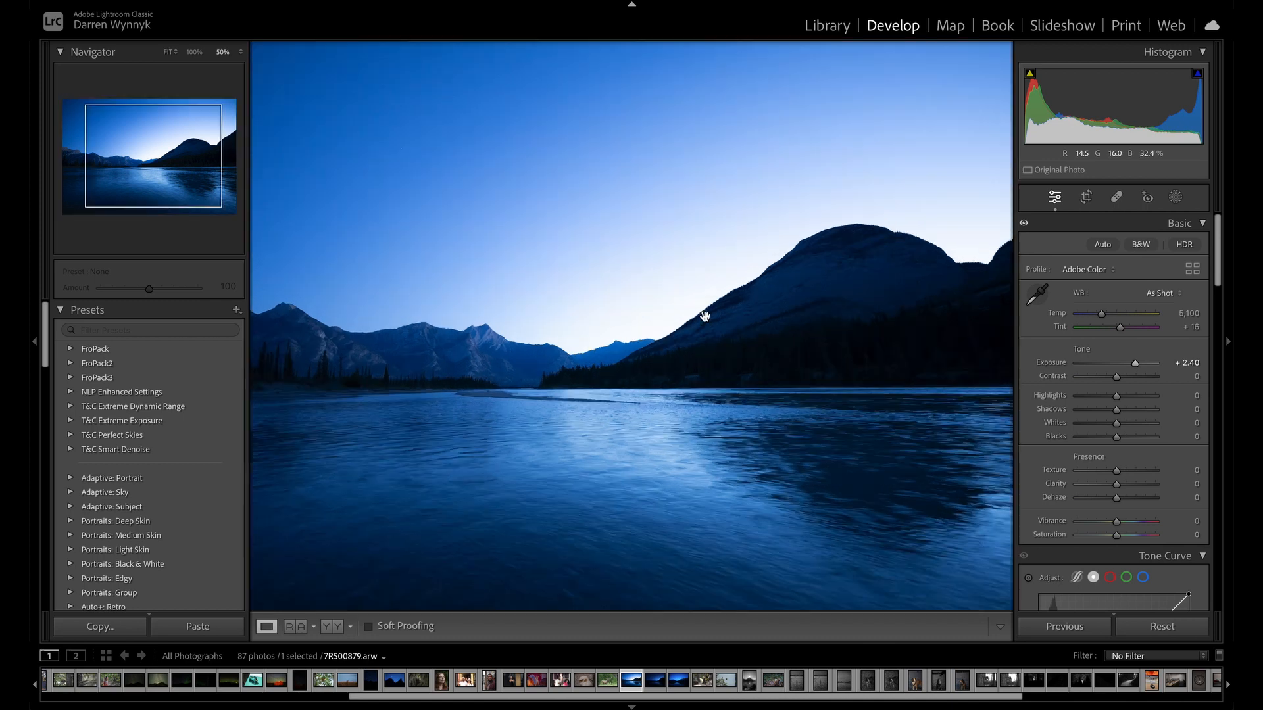
{"action": "left_click", "coordinate": [705, 318]}
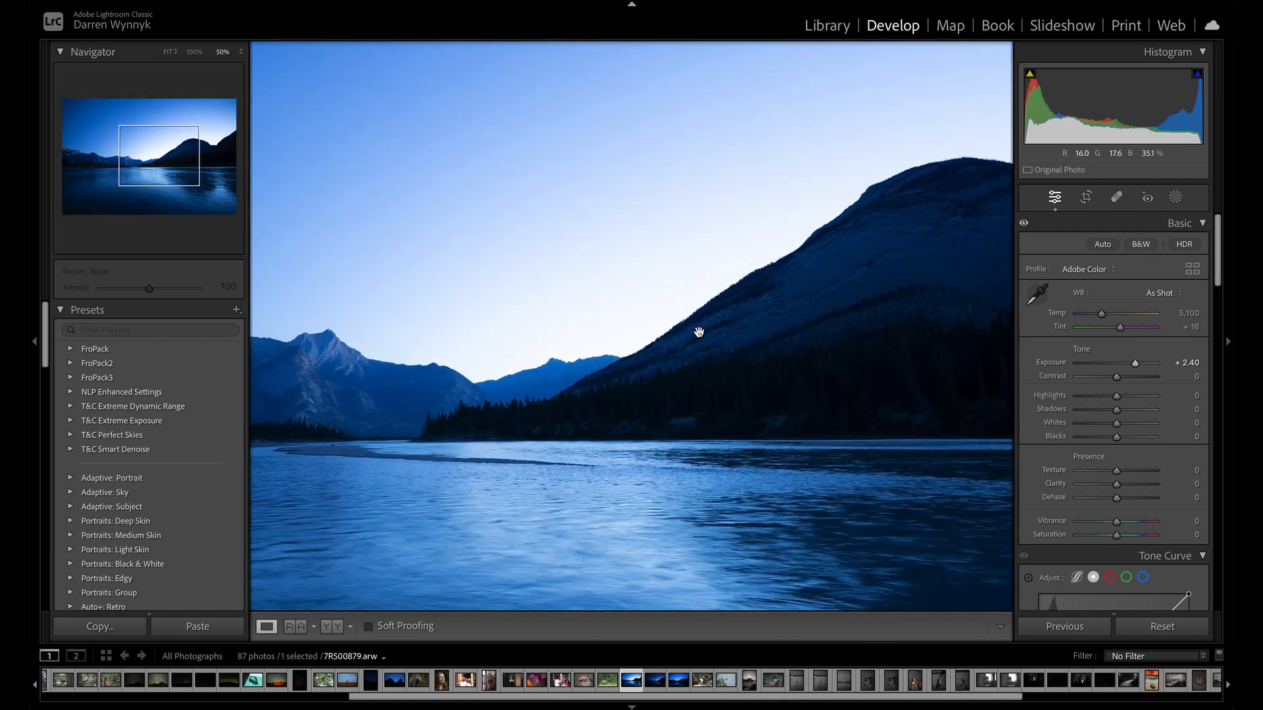
{"action": "left_click", "coordinate": [699, 333]}
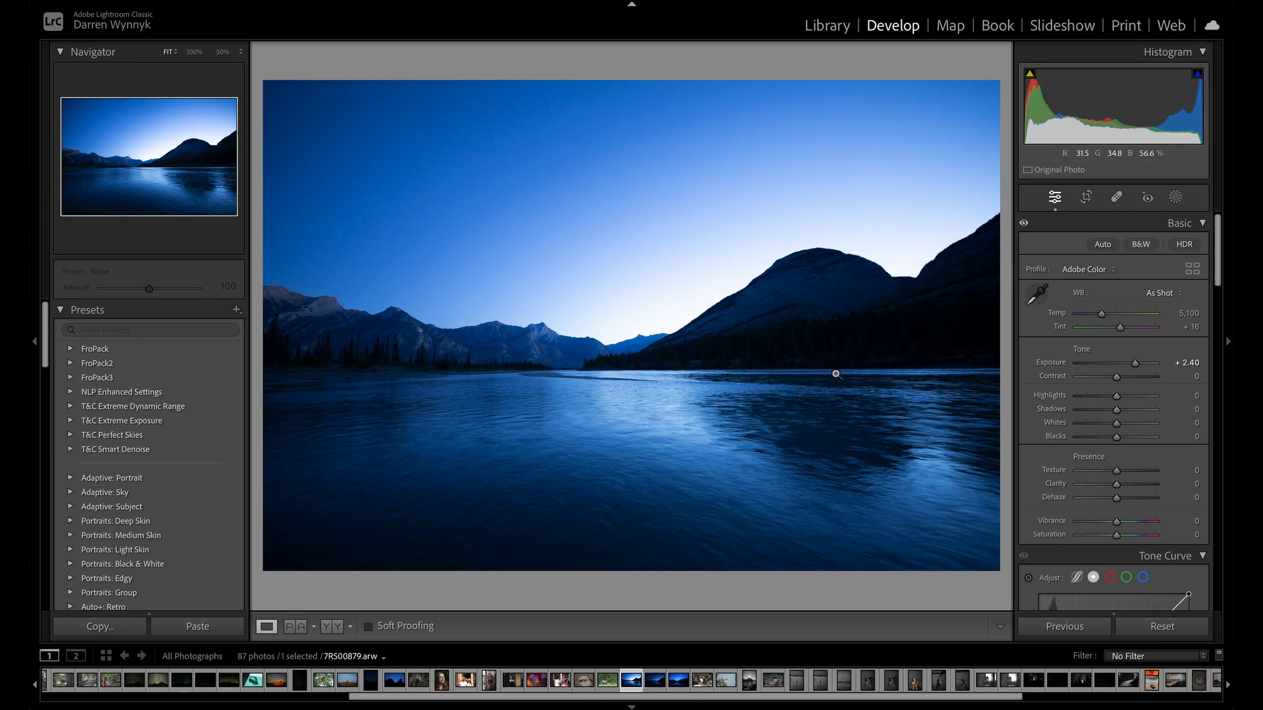
Convert the lake photo to black and white, set Exposure to +3.35, and try Contrast at +72 and -100.
{"action": "left_click", "coordinate": [1142, 244]}
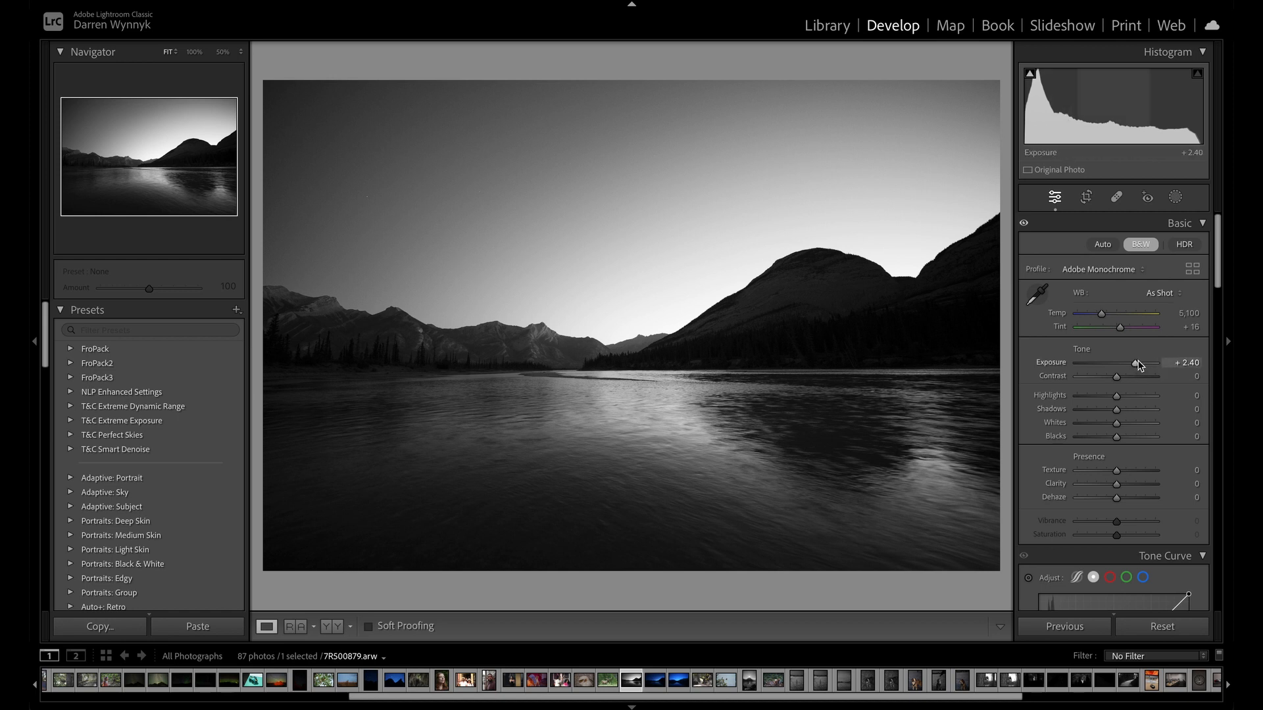
{"action": "left_click_drag", "start_coordinate": [1138, 362], "coordinate": [1145, 359]}
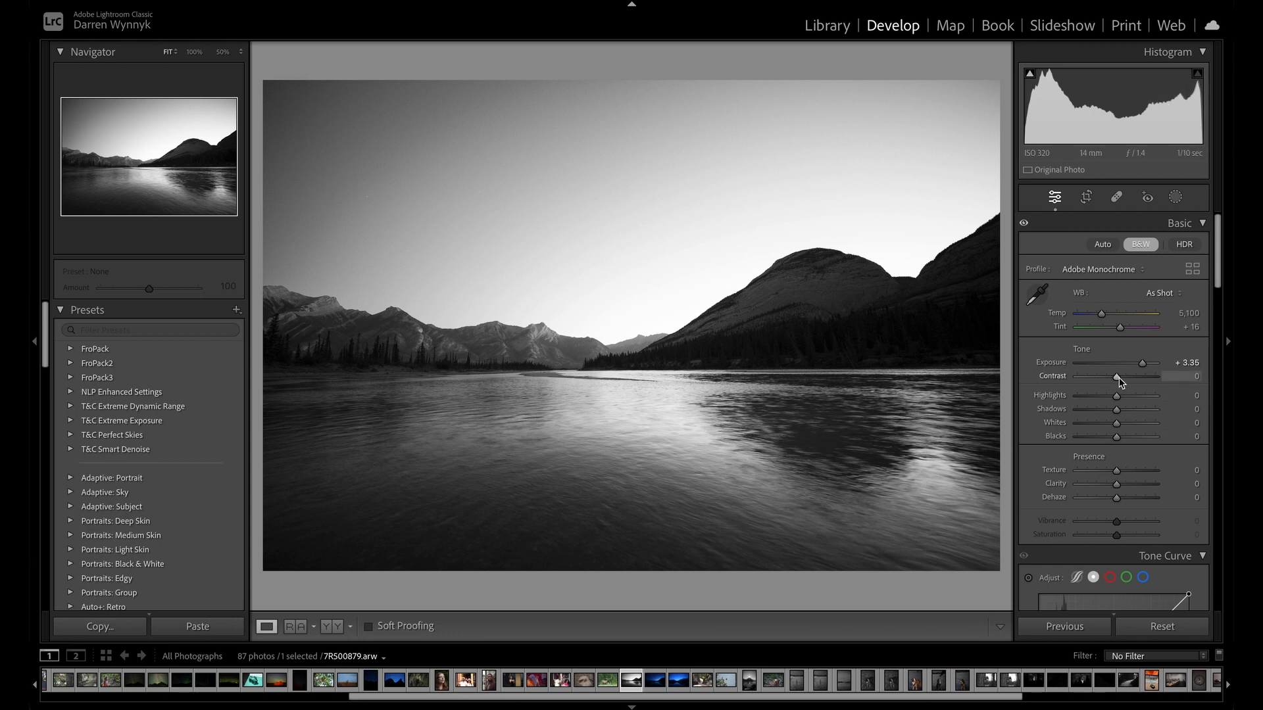
{"action": "left_click_drag", "start_coordinate": [1119, 377], "coordinate": [1146, 367]}
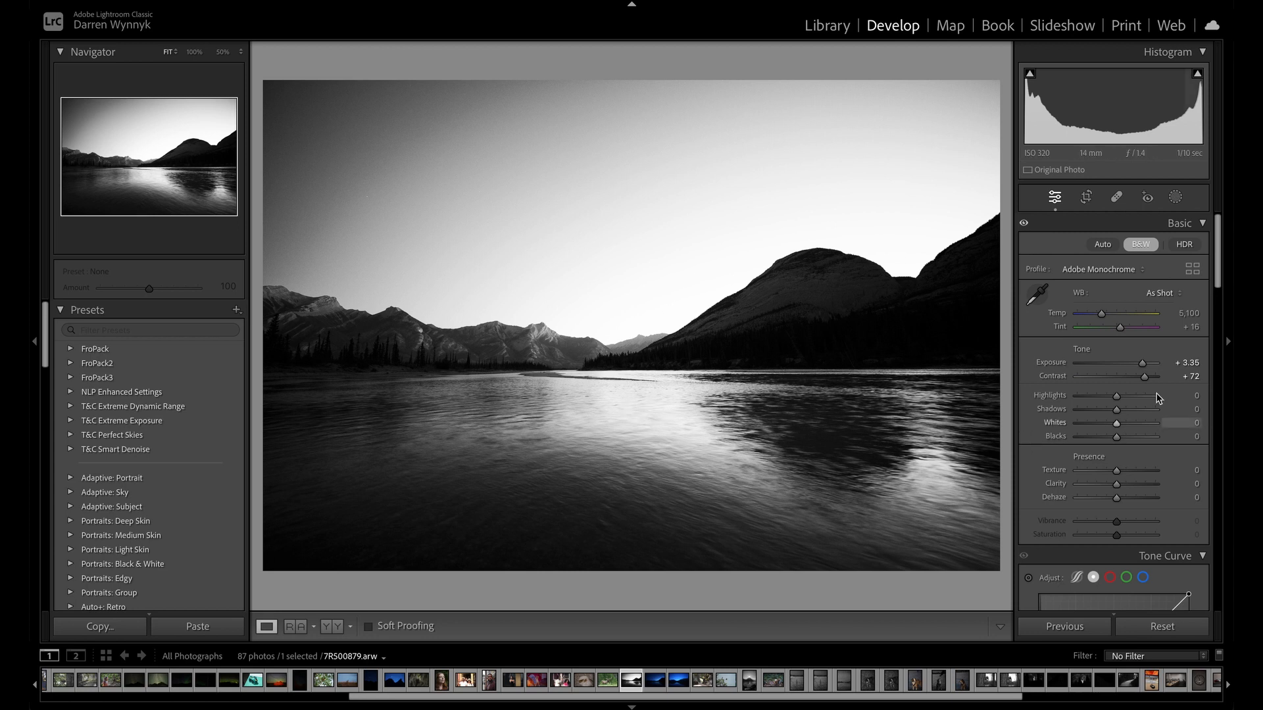
{"action": "left_click_drag", "start_coordinate": [1148, 382], "coordinate": [1069, 371]}
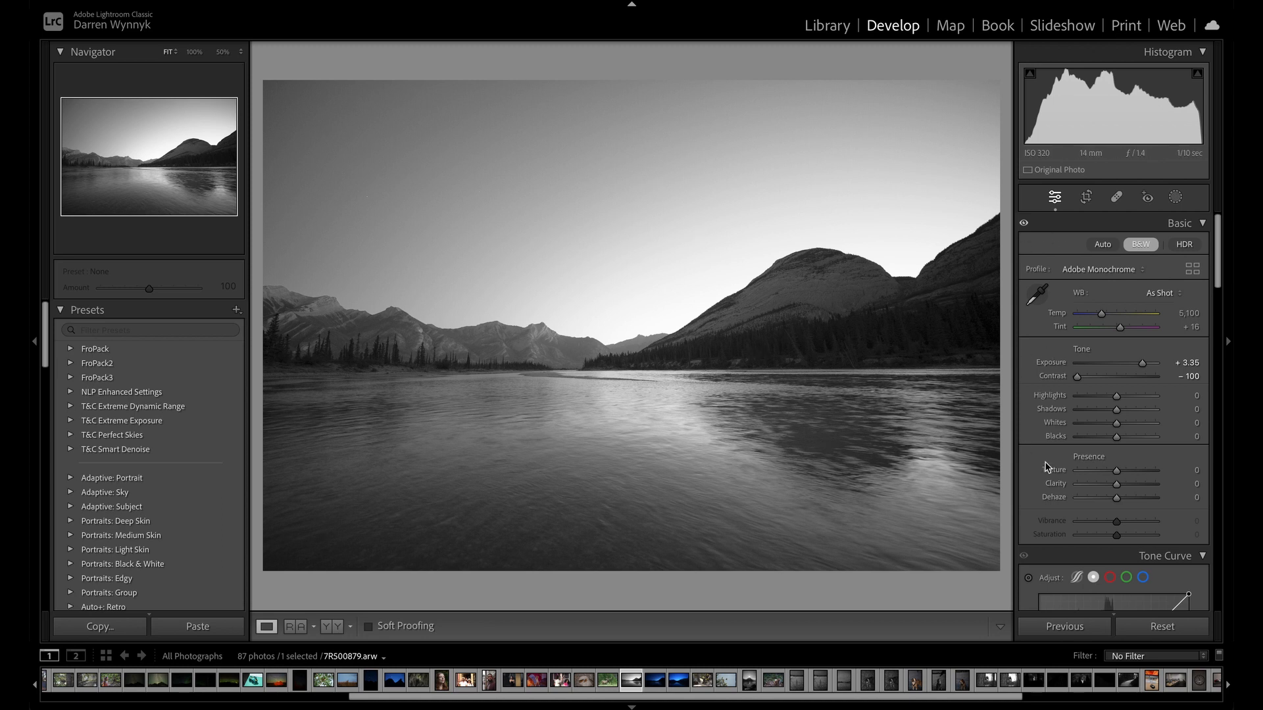
Restore default Exposure and Contrast, and set Exposure +2.25, Highlights +73, Shadows -47, Whites +63 and Blacks -35.
{"action": "double_click", "coordinate": [1142, 364]}
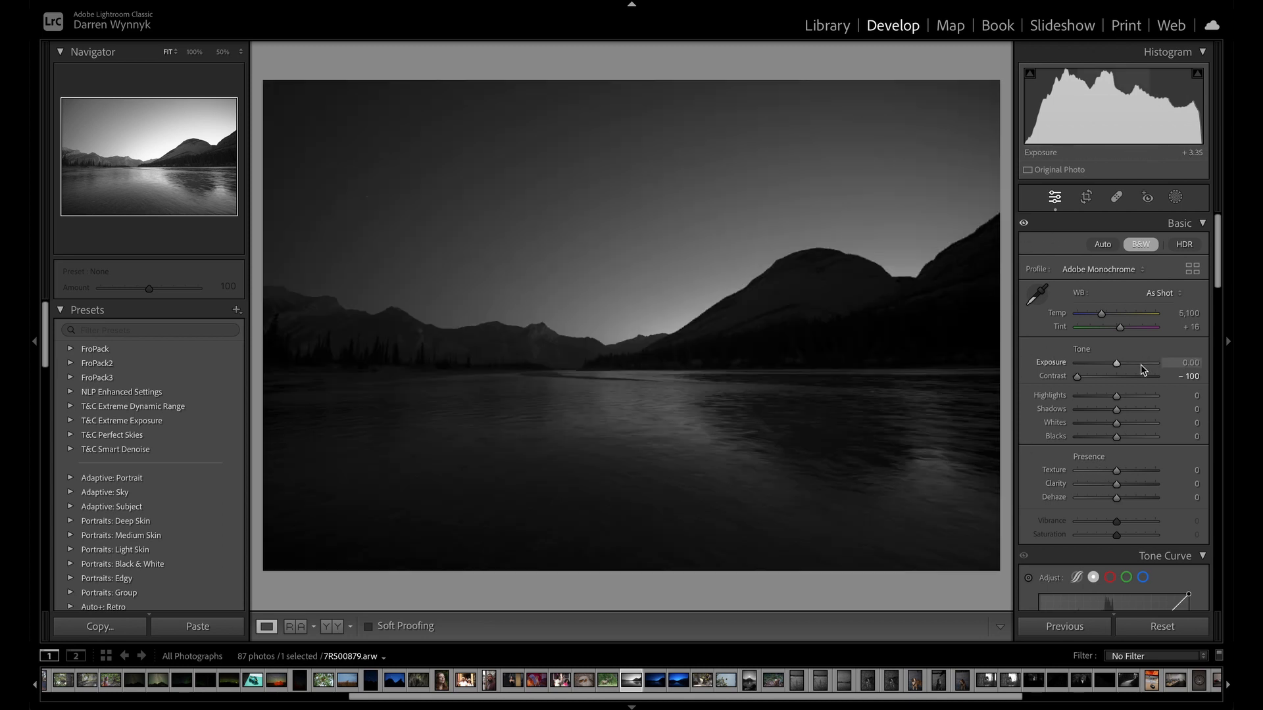
{"action": "double_click", "coordinate": [1075, 377]}
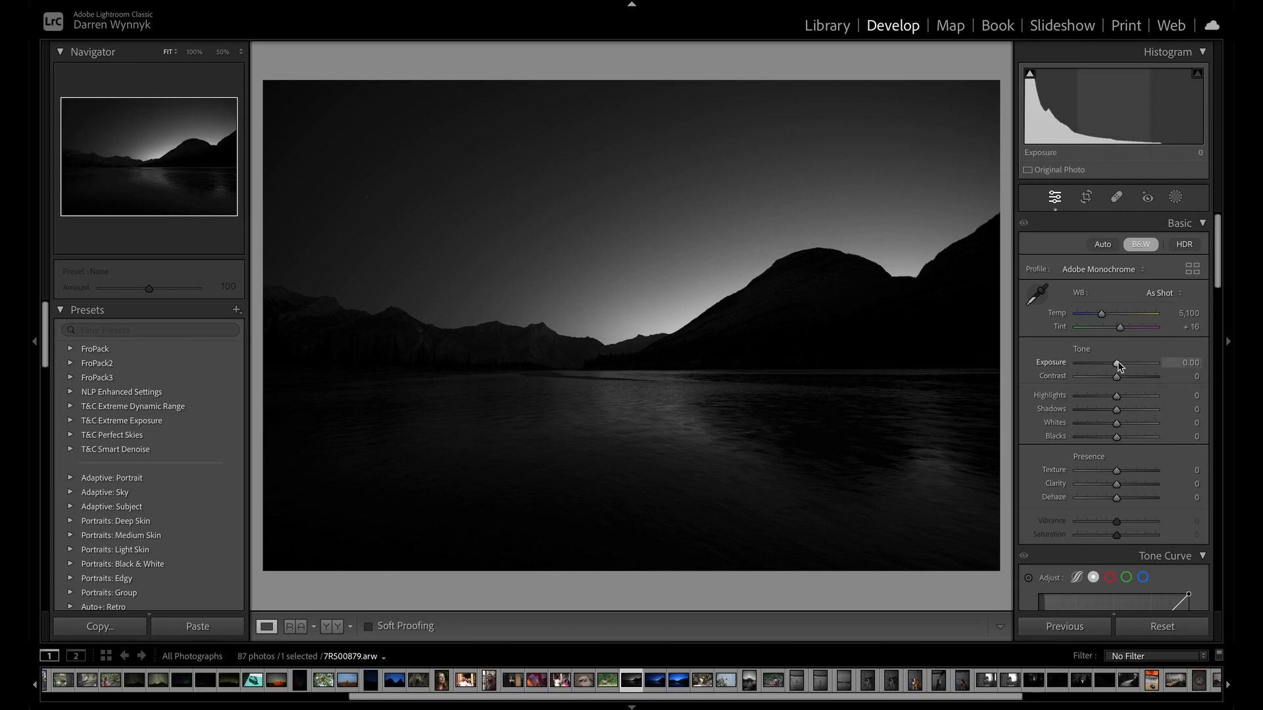
{"action": "left_click_drag", "start_coordinate": [1125, 366], "coordinate": [1137, 366]}
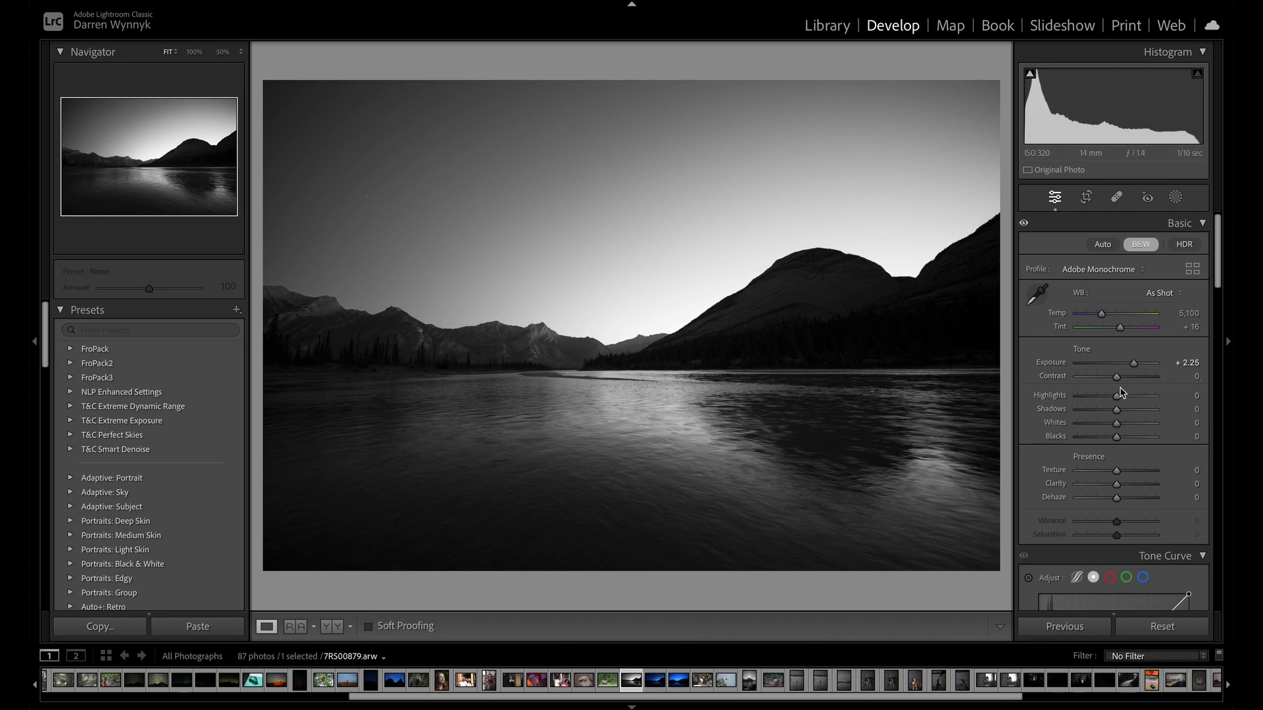
{"action": "left_click_drag", "start_coordinate": [1117, 396], "coordinate": [1144, 396]}
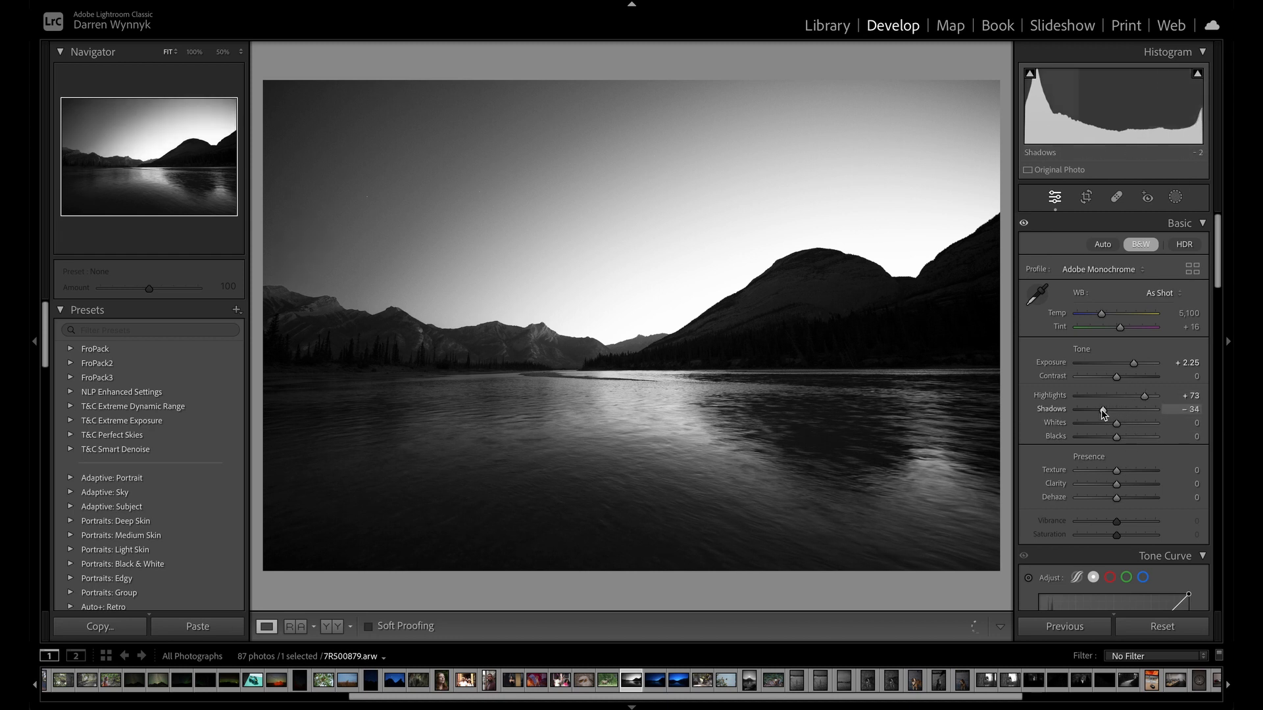
{"action": "left_click_drag", "start_coordinate": [1101, 409], "coordinate": [1102, 439]}
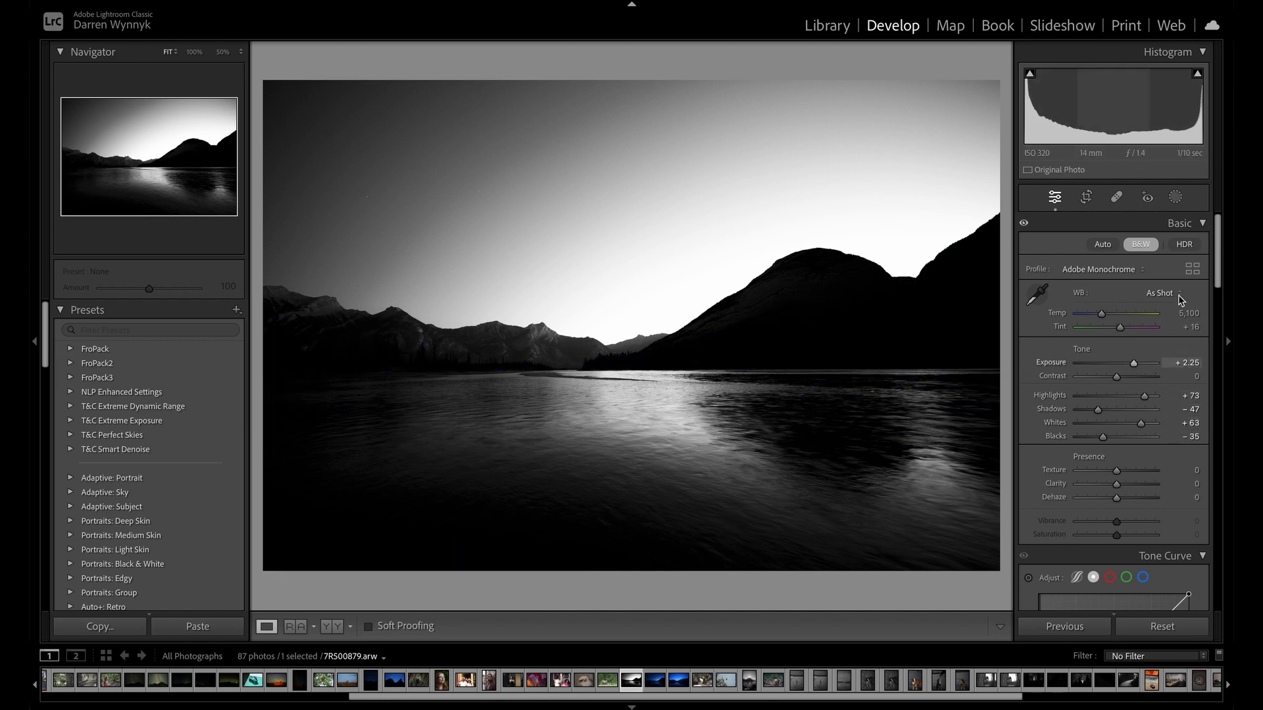
Reset all edits on the lake photo, convert it to black and white again, and set Exposure to +2.50.
{"action": "left_click", "coordinate": [1163, 626]}
{"action": "left_click", "coordinate": [1142, 247]}
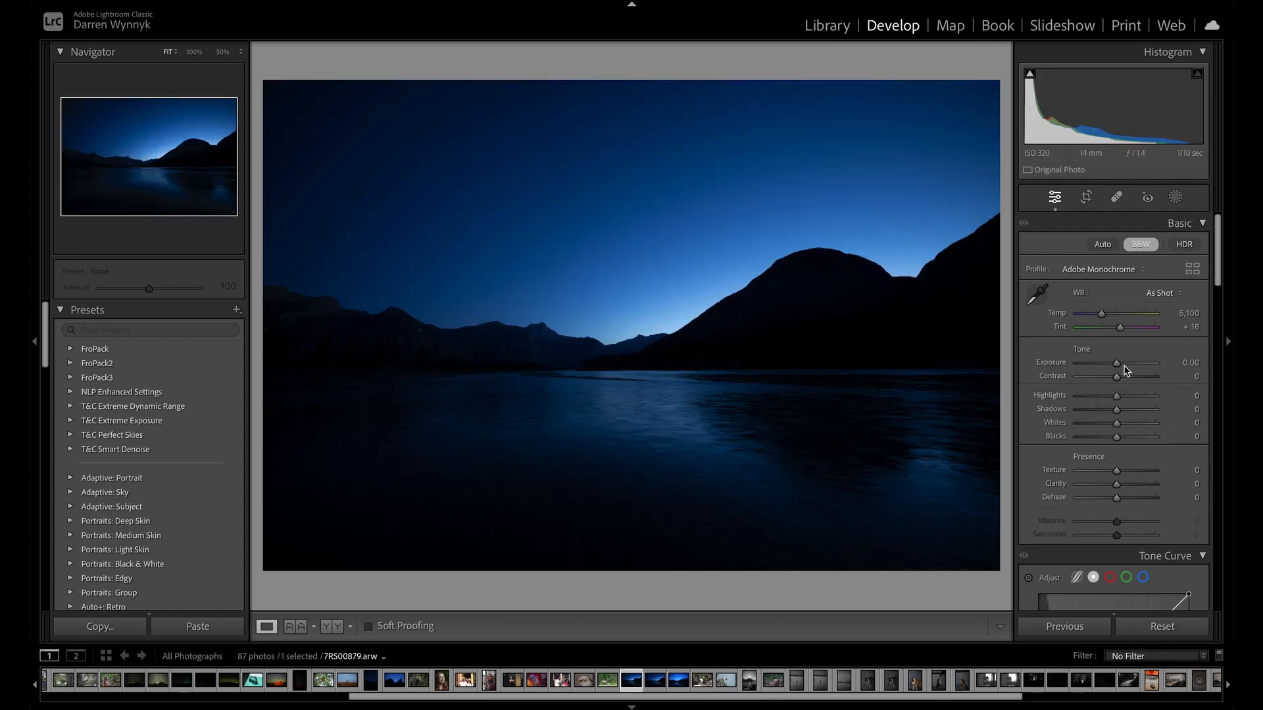
{"action": "left_click_drag", "start_coordinate": [1117, 363], "coordinate": [1138, 368]}
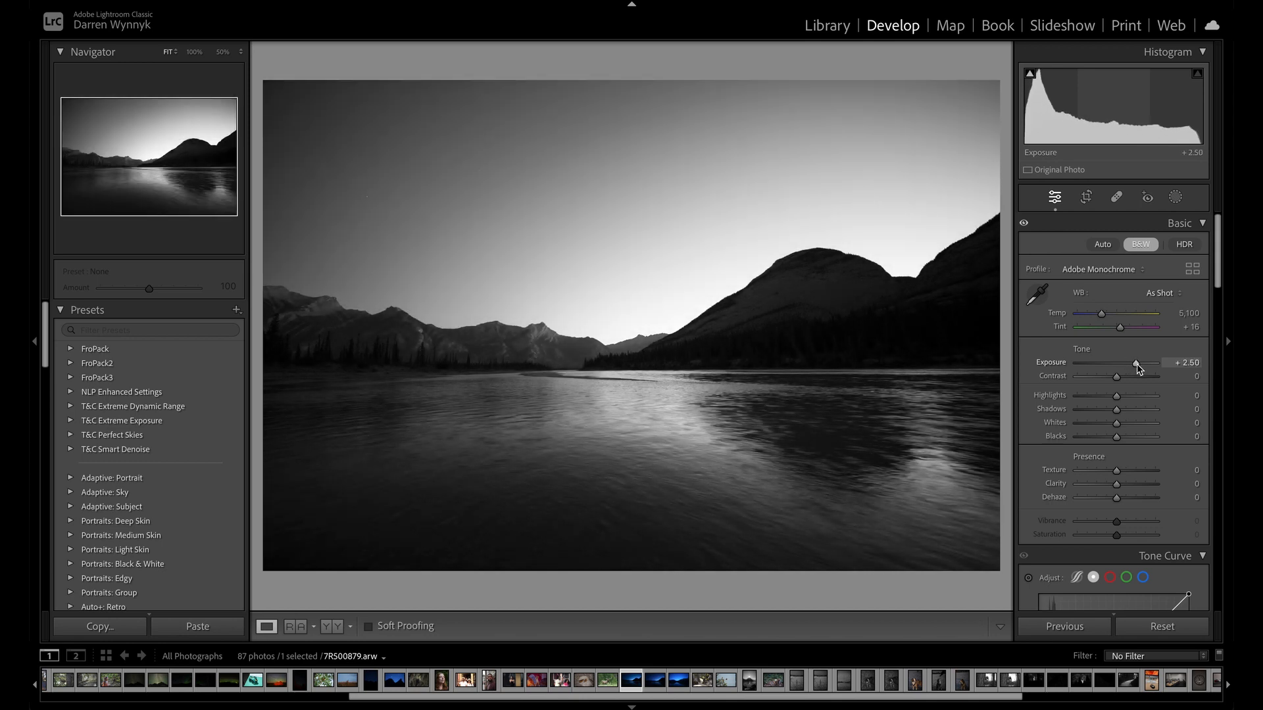
Shape a contrast curve in the Tone Curve by lowering a shadow point and raising a midtone point to input 116, output 135.
{"action": "scroll", "coordinate": [1126, 494], "scroll_direction": "down", "scroll_amount": 5}
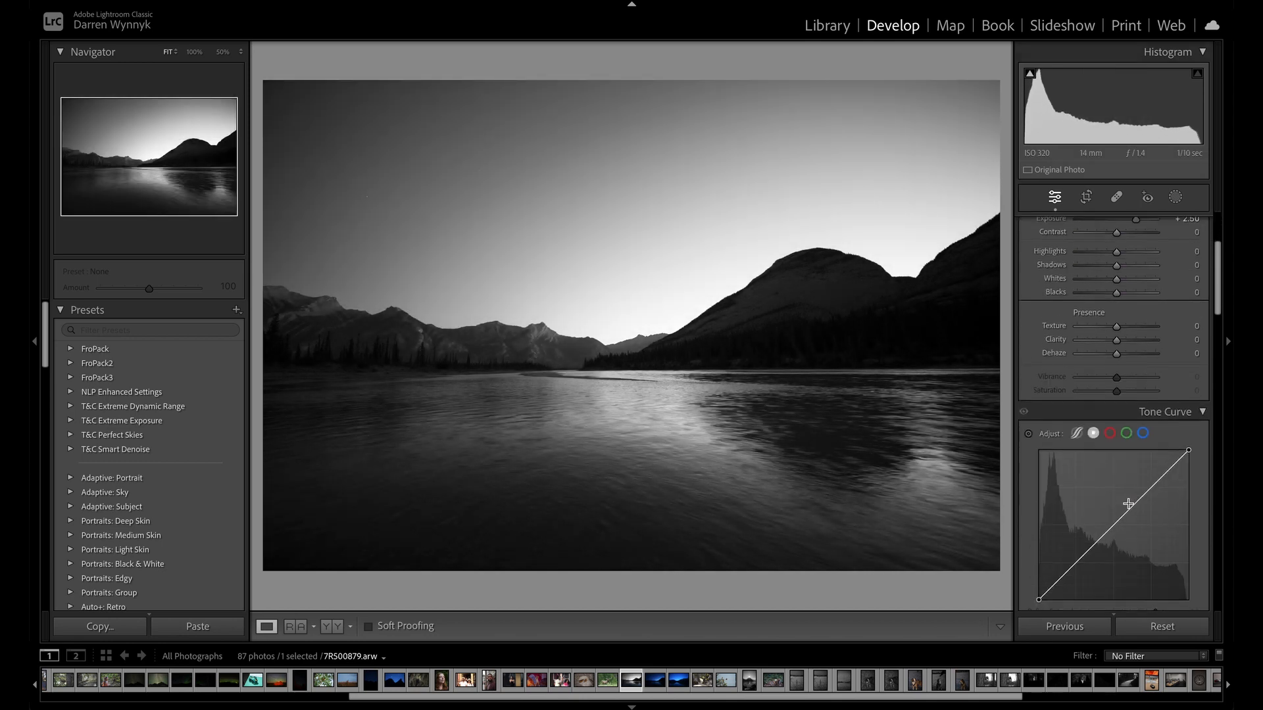
{"action": "scroll", "coordinate": [1128, 504], "scroll_direction": "down", "scroll_amount": 1}
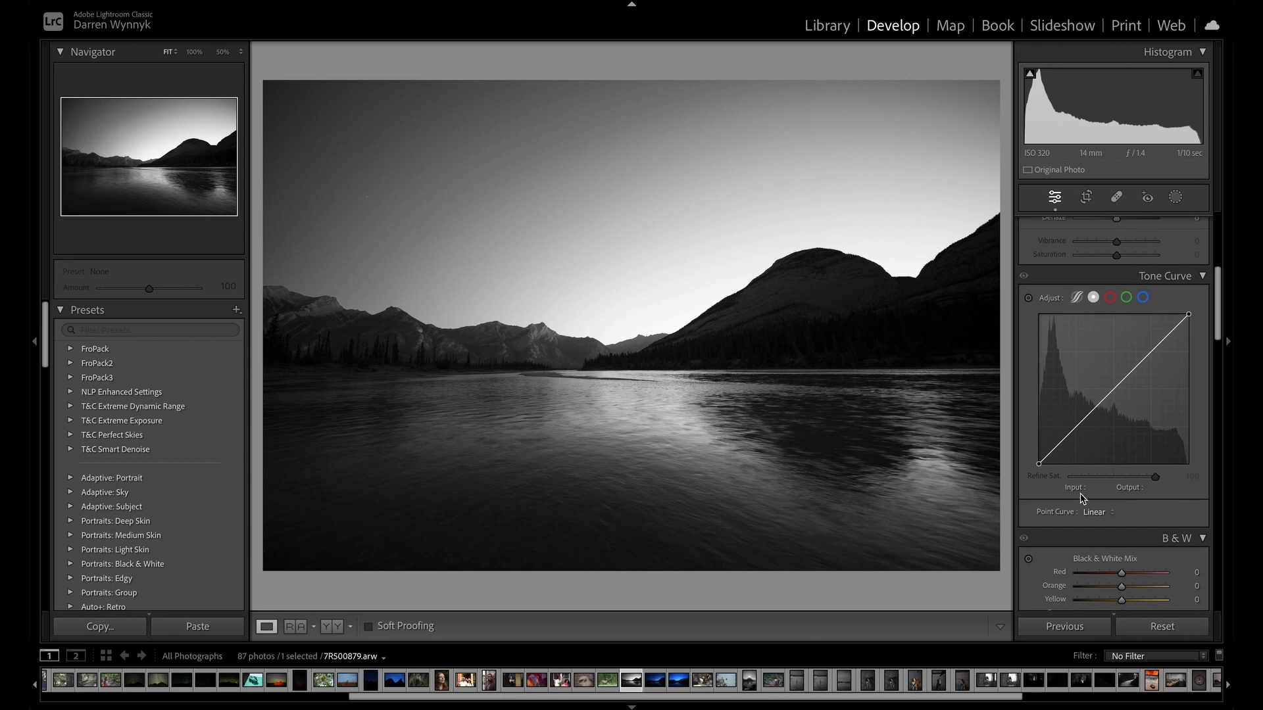
{"action": "left_click", "coordinate": [1054, 449]}
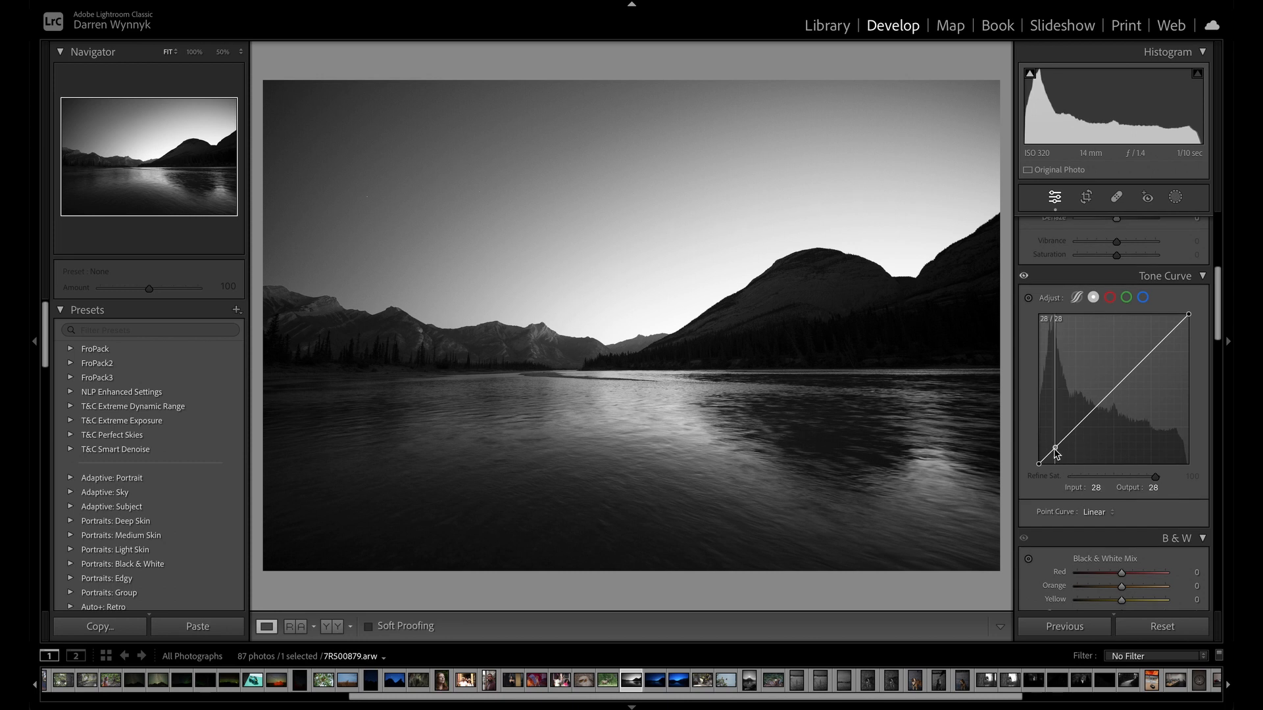
{"action": "left_click_drag", "start_coordinate": [1055, 450], "coordinate": [1059, 453]}
{"action": "left_click_drag", "start_coordinate": [1120, 401], "coordinate": [1108, 388]}
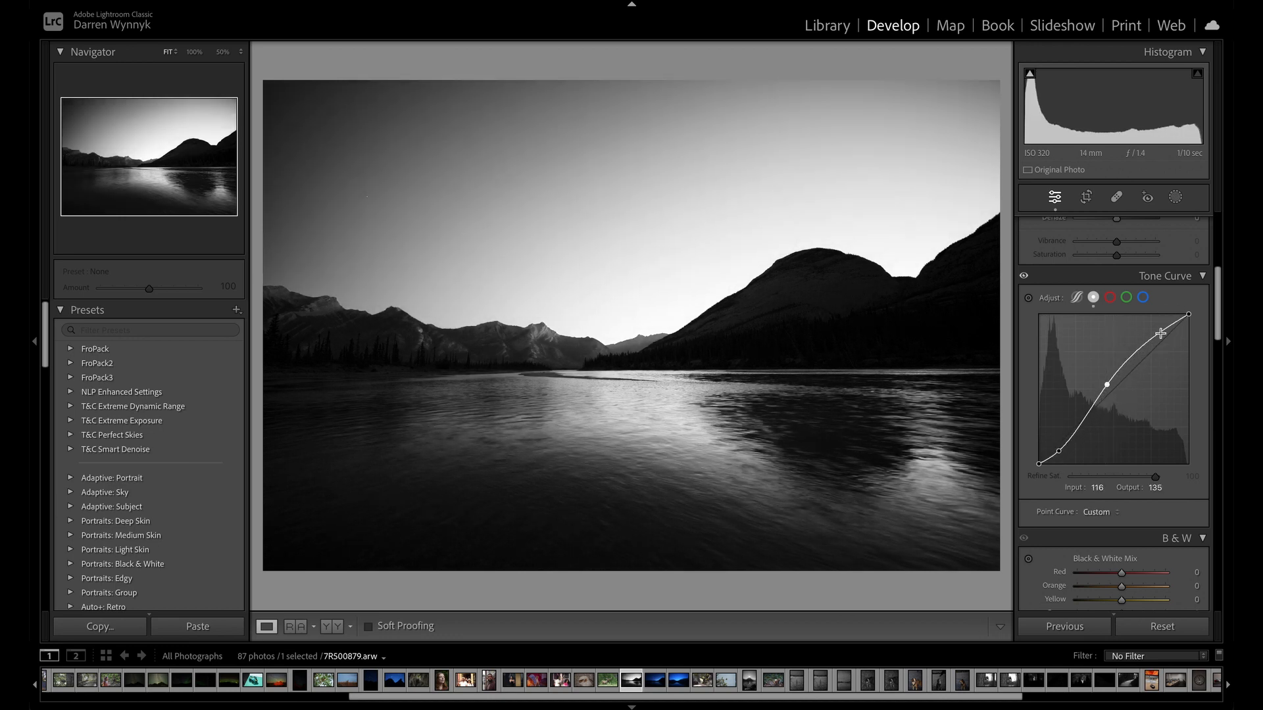
Strengthen the contrast curve with a highlight point at input 191, output 228, a lower shadow point, and a point at input 80, output 58.
{"action": "left_click_drag", "start_coordinate": [1155, 339], "coordinate": [1151, 330]}
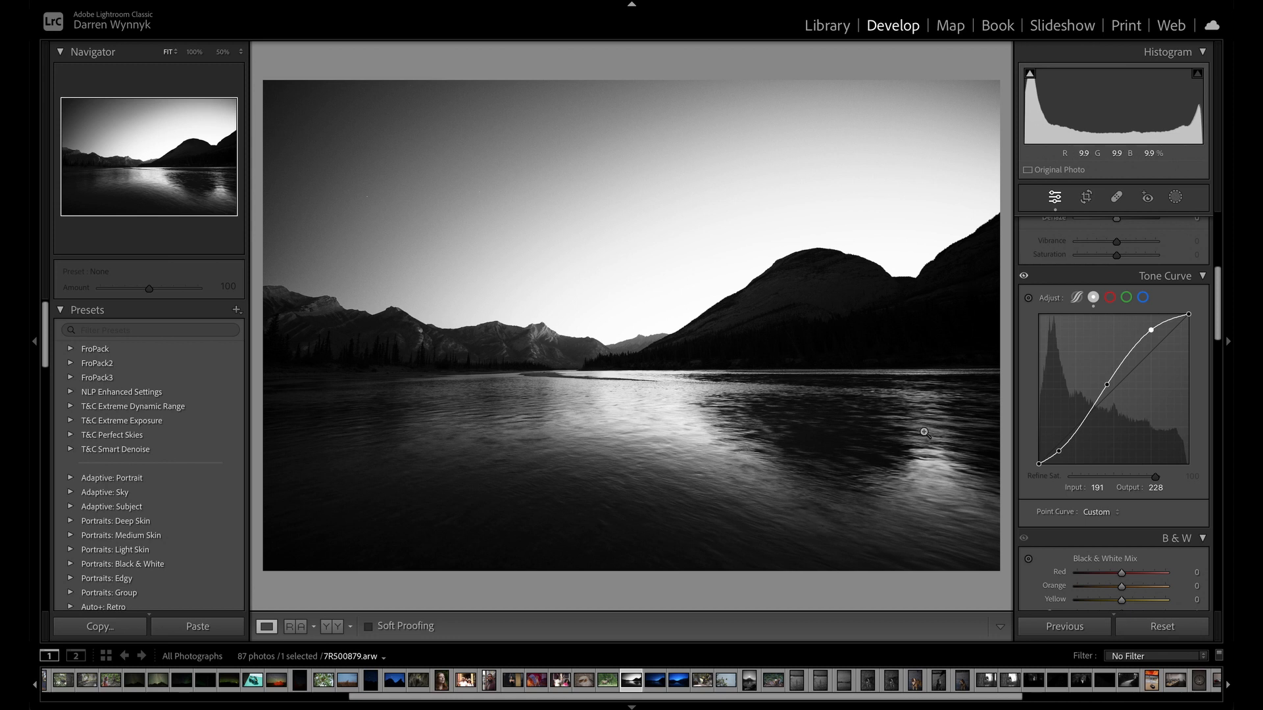
{"action": "left_click", "coordinate": [1060, 453]}
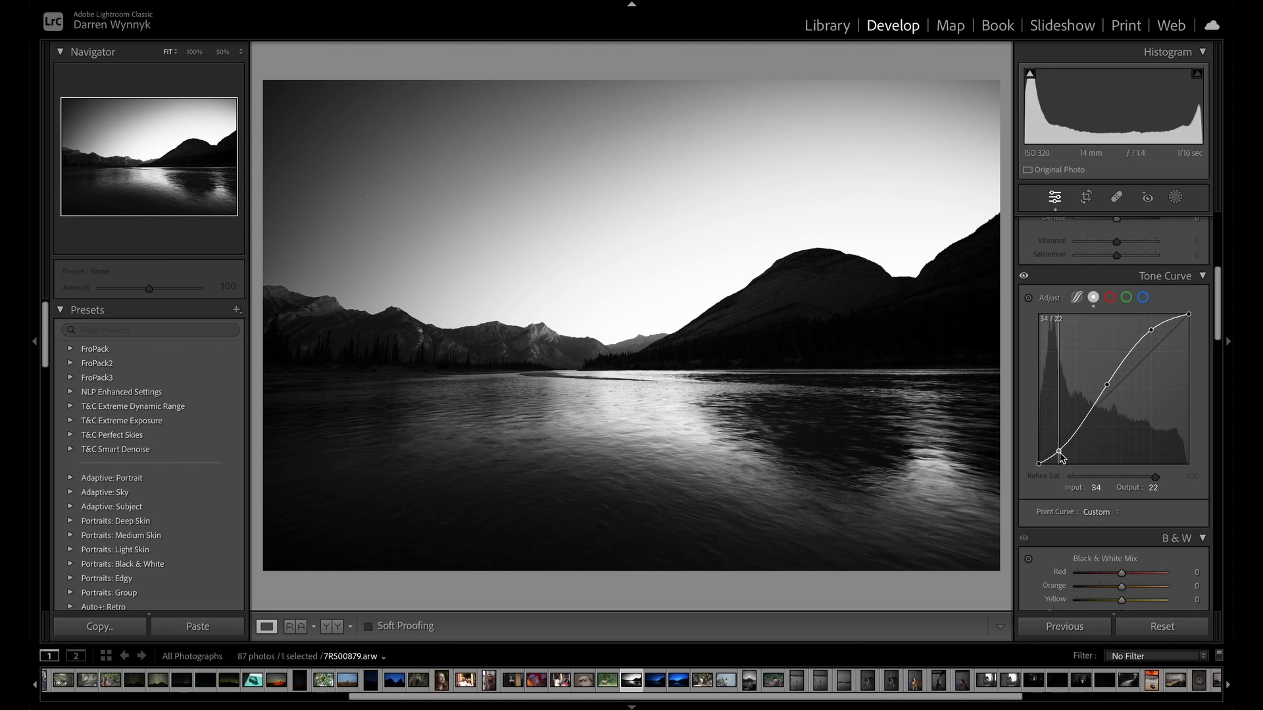
{"action": "left_click_drag", "start_coordinate": [1061, 455], "coordinate": [1086, 434]}
{"action": "left_click", "coordinate": [1087, 432]}
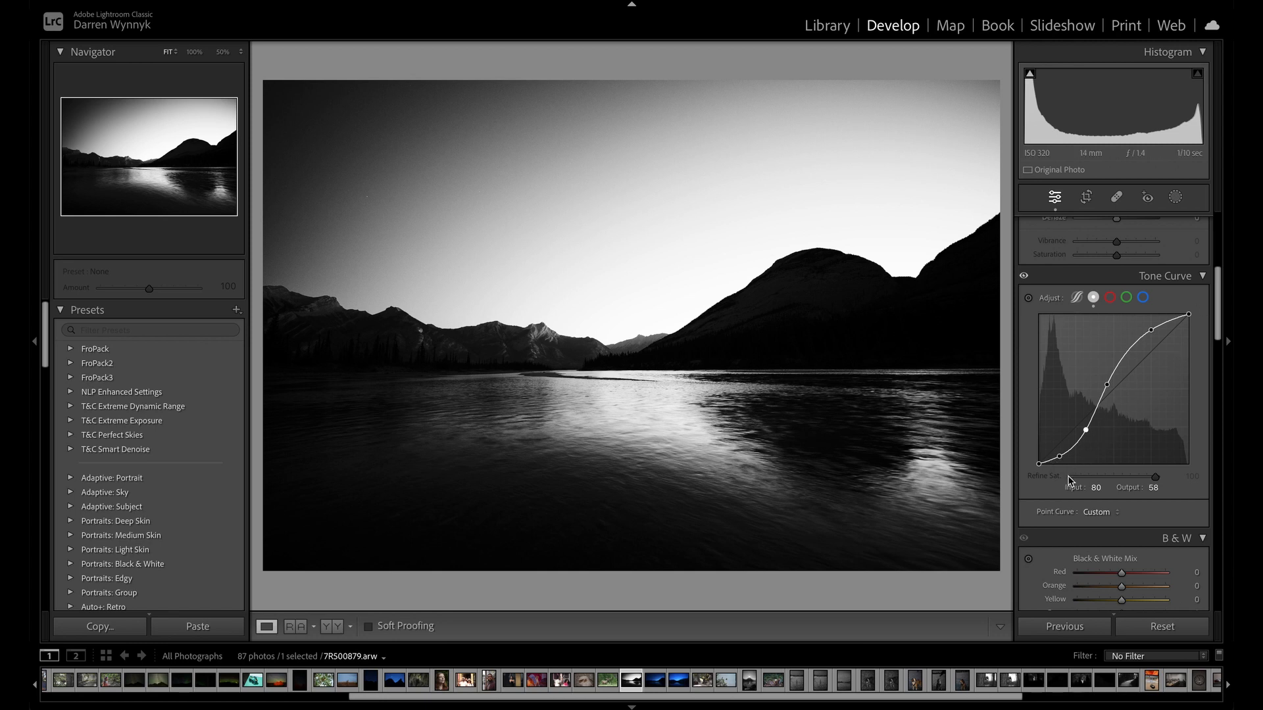
Reset all edits on the lake photo, convert it to black and white, and set Exposure to +2.25.
{"action": "left_click", "coordinate": [1159, 623]}
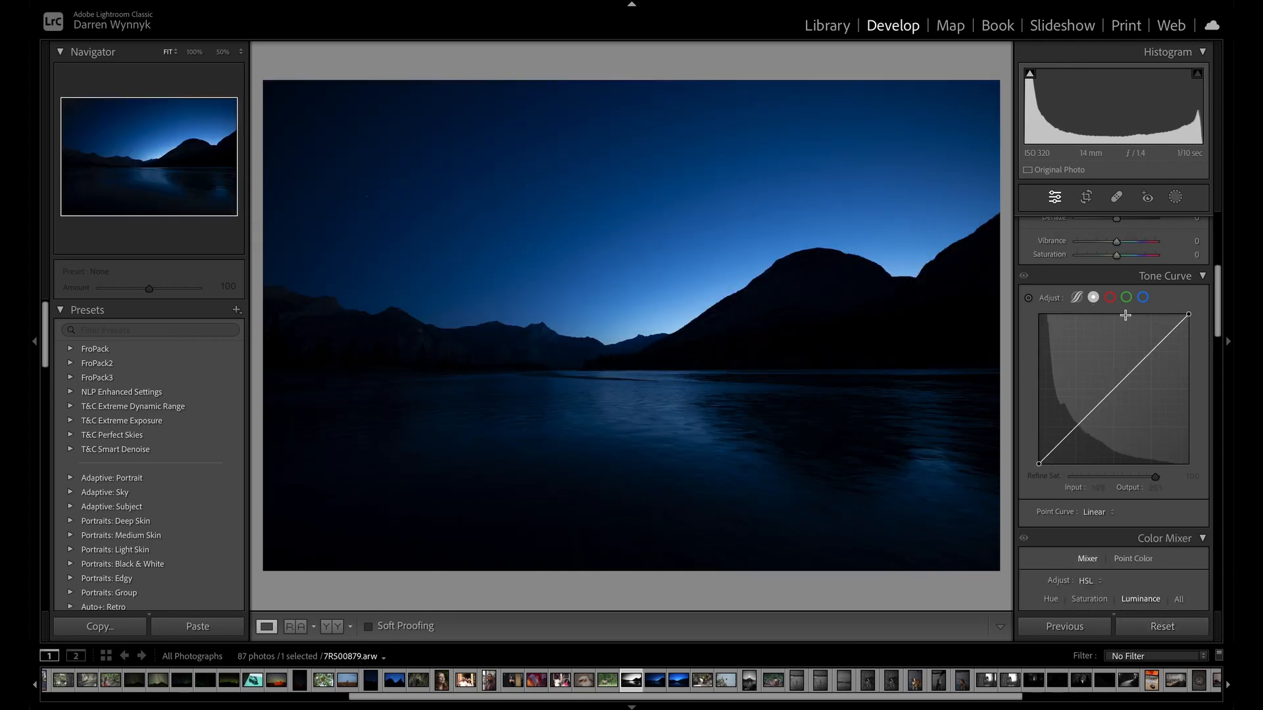
{"action": "scroll", "coordinate": [1126, 314], "scroll_direction": "up", "scroll_amount": 5}
{"action": "left_click", "coordinate": [1142, 245]}
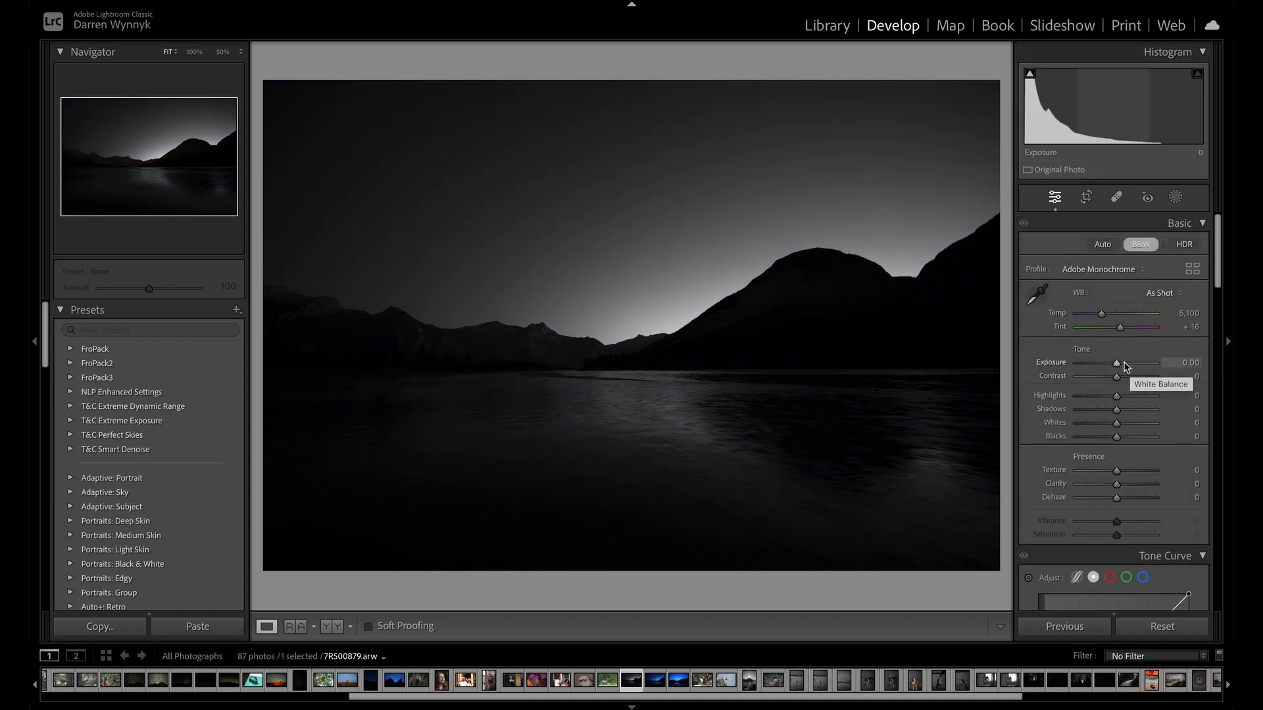
{"action": "left_click_drag", "start_coordinate": [1119, 363], "coordinate": [1137, 364]}
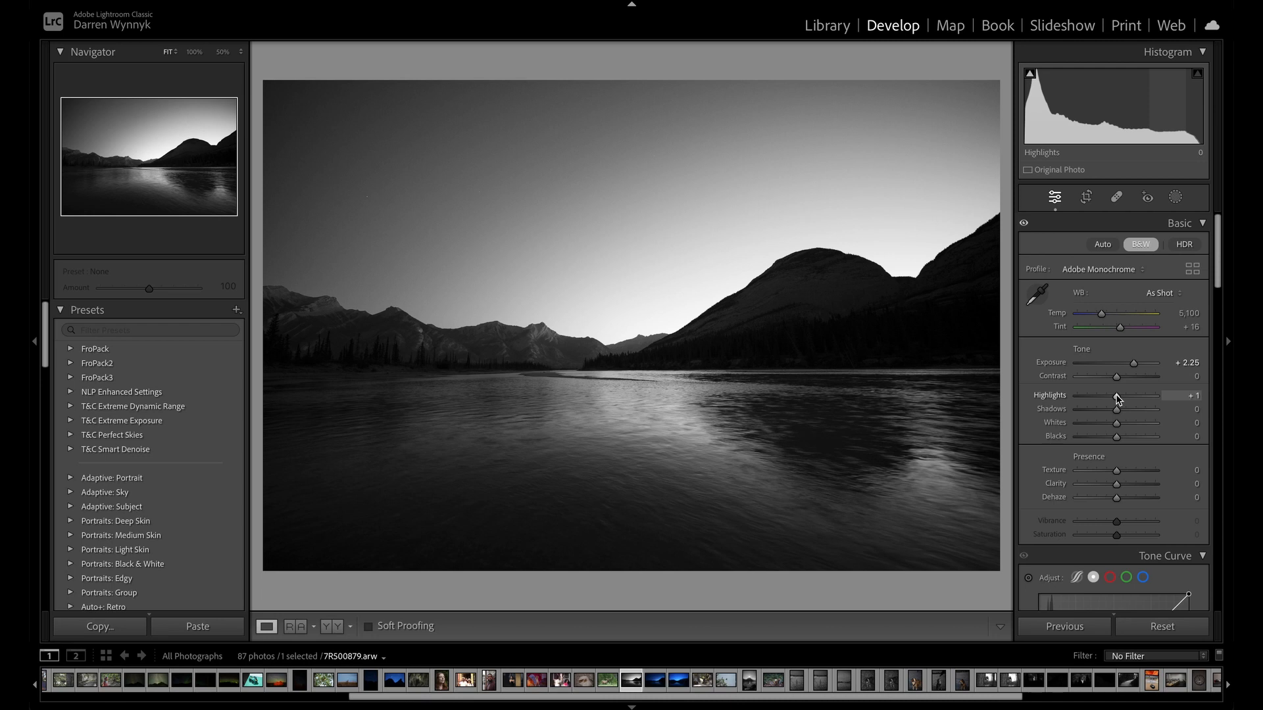
Flatten the lake photo's tones with Highlights -78, Shadows +83, Whites -53 and Blacks +77.
{"action": "left_click_drag", "start_coordinate": [1111, 398], "coordinate": [1086, 398]}
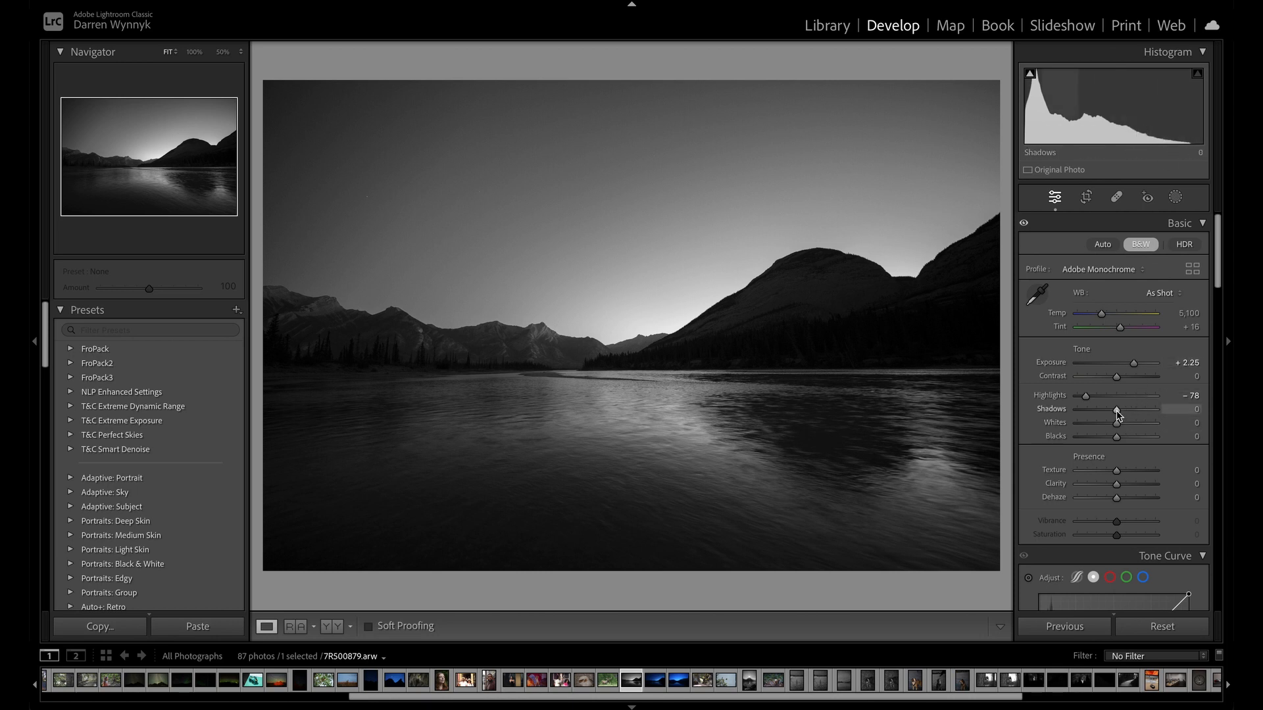
{"action": "left_click_drag", "start_coordinate": [1116, 410], "coordinate": [1149, 409]}
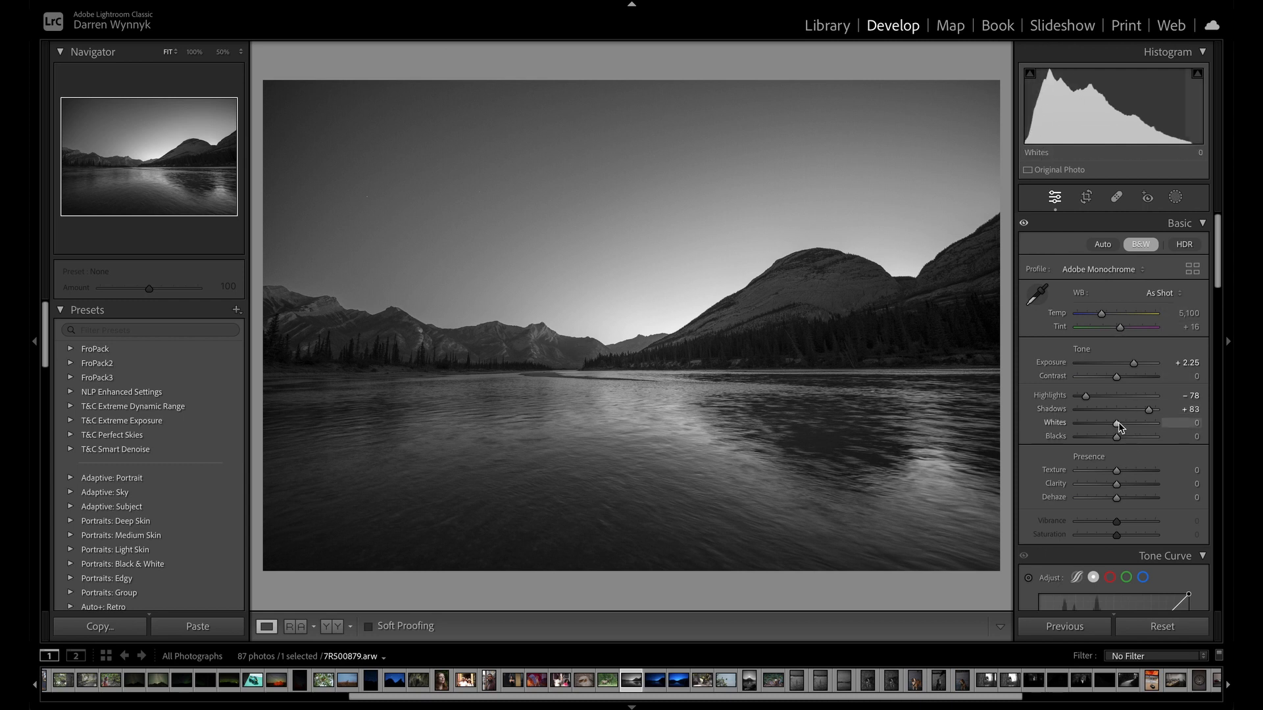
{"action": "left_click_drag", "start_coordinate": [1116, 424], "coordinate": [1102, 423]}
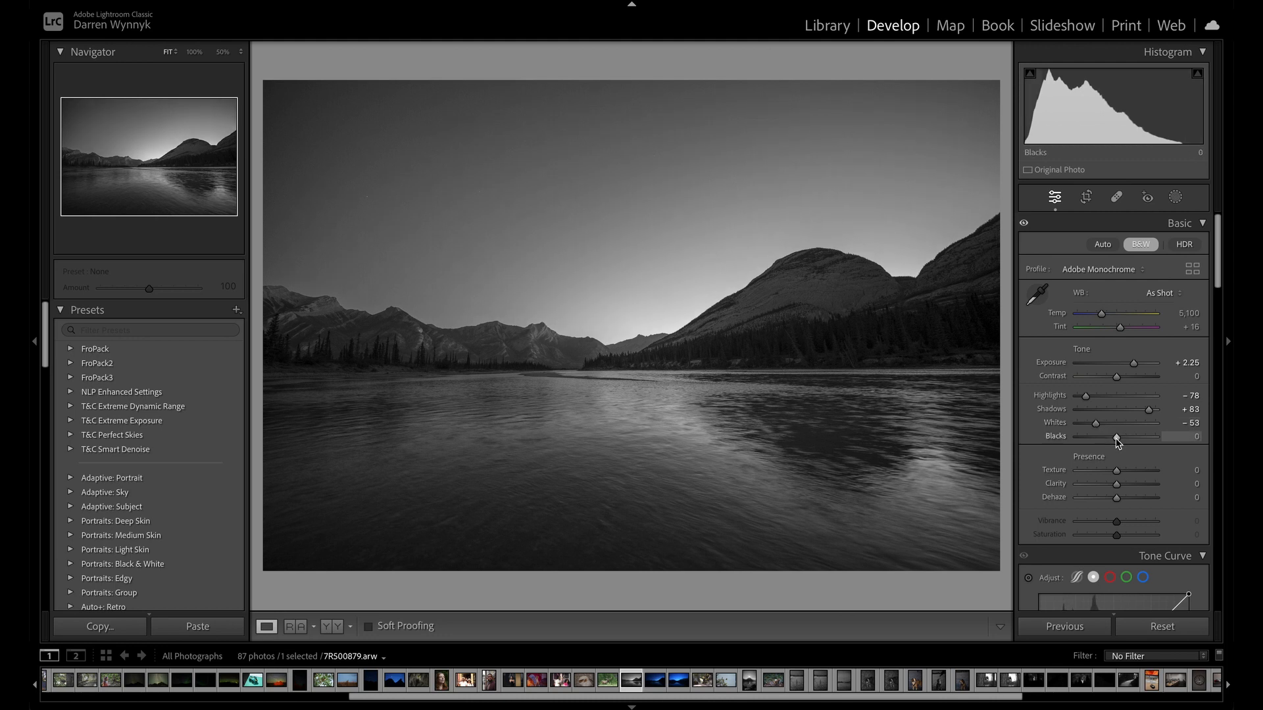
{"action": "left_click_drag", "start_coordinate": [1124, 439], "coordinate": [1148, 442]}
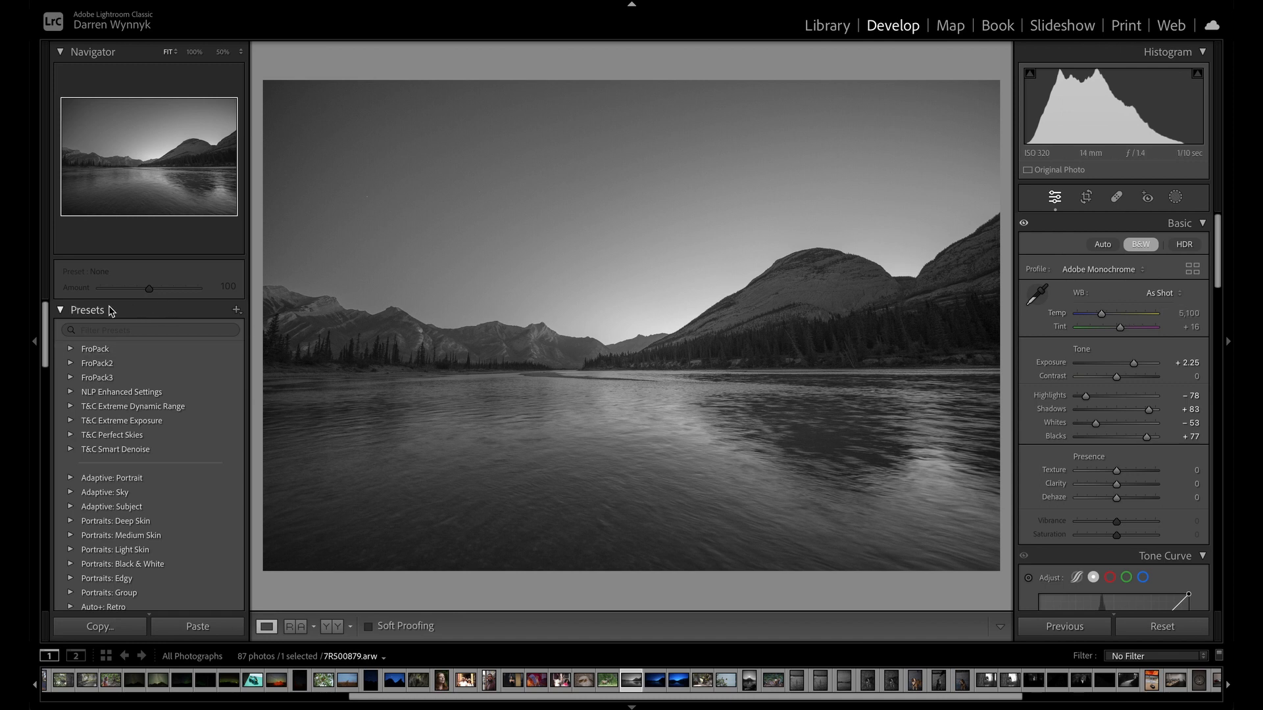
Show the edit History in place of the presets list, and restore Highlights, Shadows, Whites and Blacks to 0.
{"action": "left_click", "coordinate": [63, 310]}
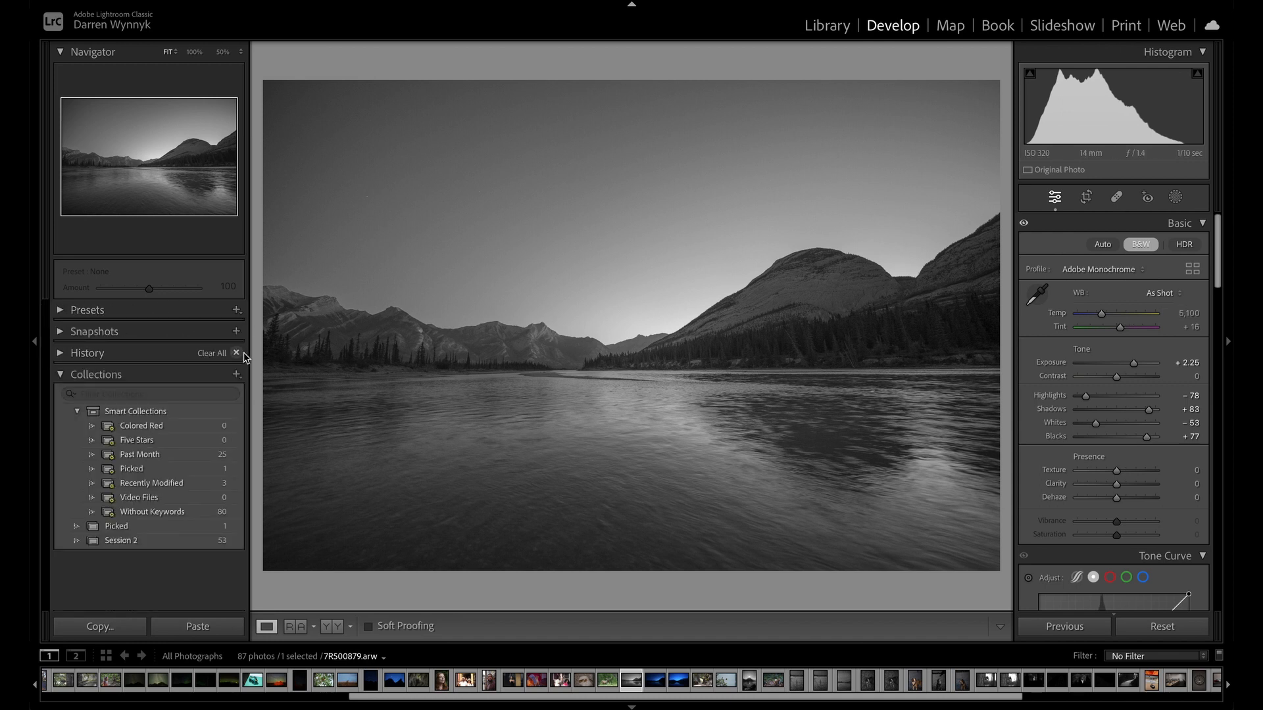
{"action": "left_click", "coordinate": [60, 356]}
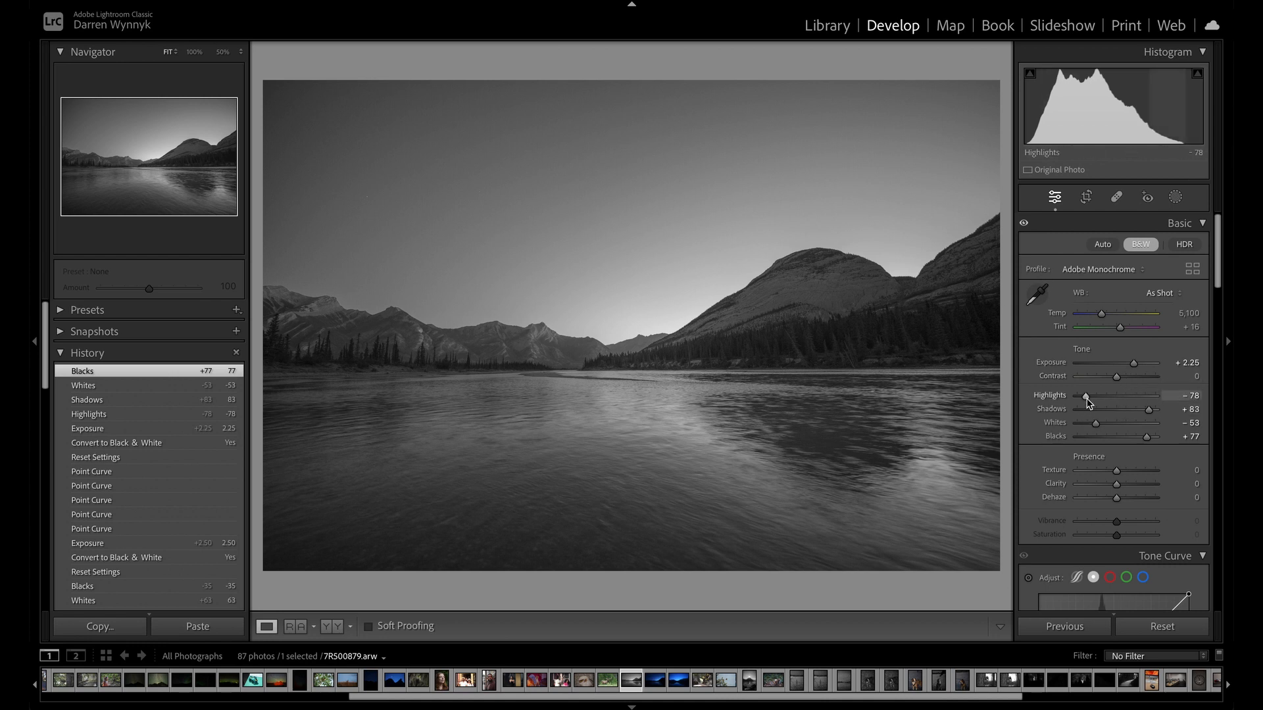
{"action": "left_click_drag", "start_coordinate": [1086, 397], "coordinate": [1116, 398]}
{"action": "double_click", "coordinate": [1146, 409]}
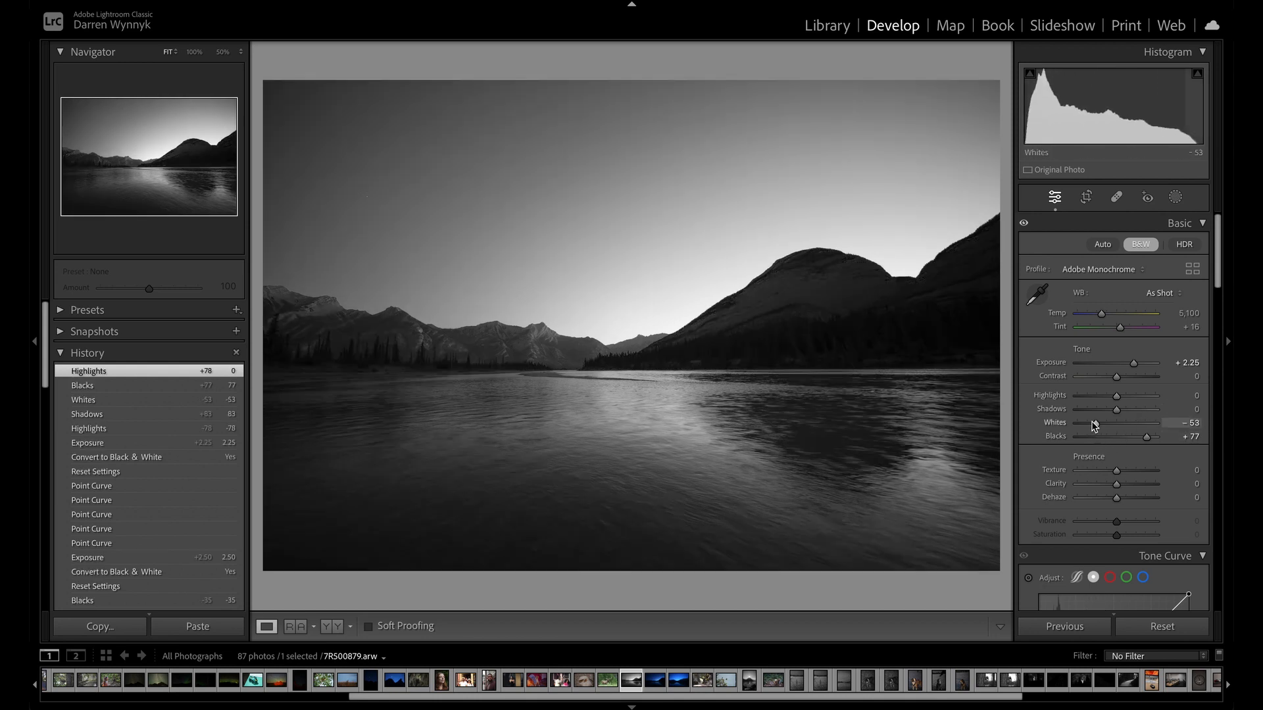
{"action": "double_click", "coordinate": [1095, 423]}
{"action": "double_click", "coordinate": [1147, 437]}
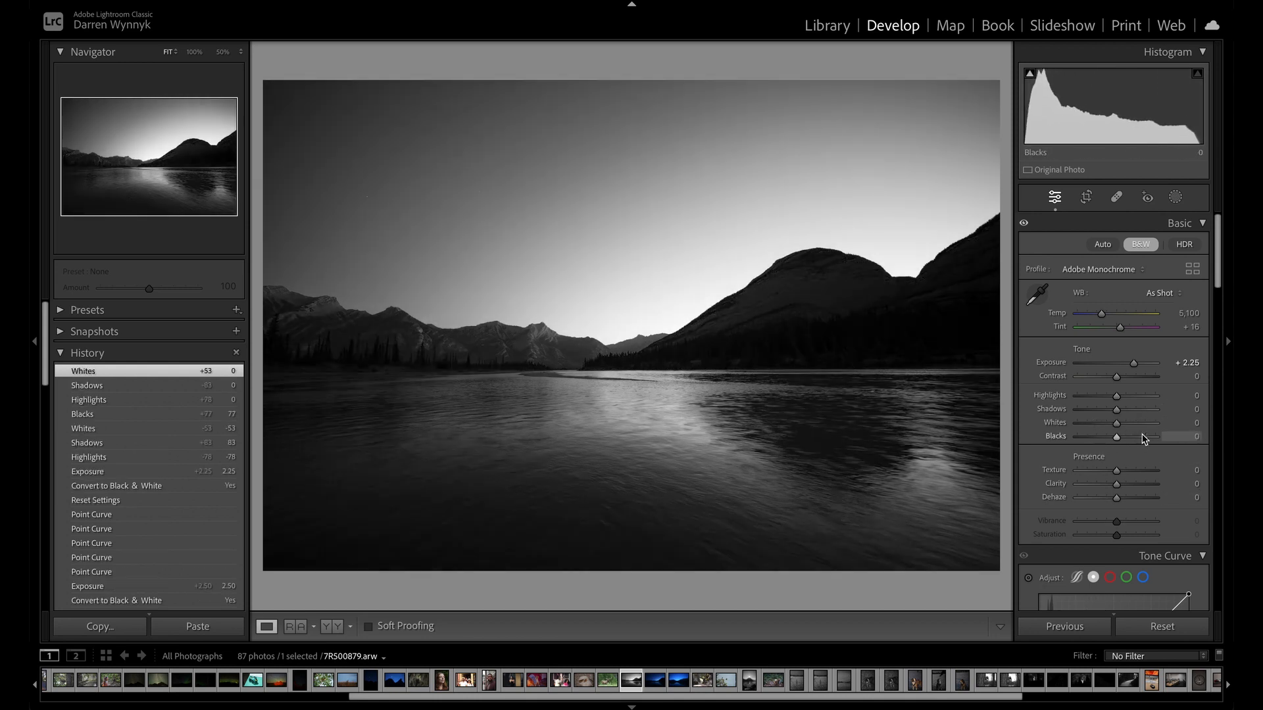
Shape a low-contrast tone curve by raising a shadow point to input 20, output 43 and lowering highlight and midtone points.
{"action": "scroll", "coordinate": [1131, 368], "scroll_direction": "down", "scroll_amount": 6}
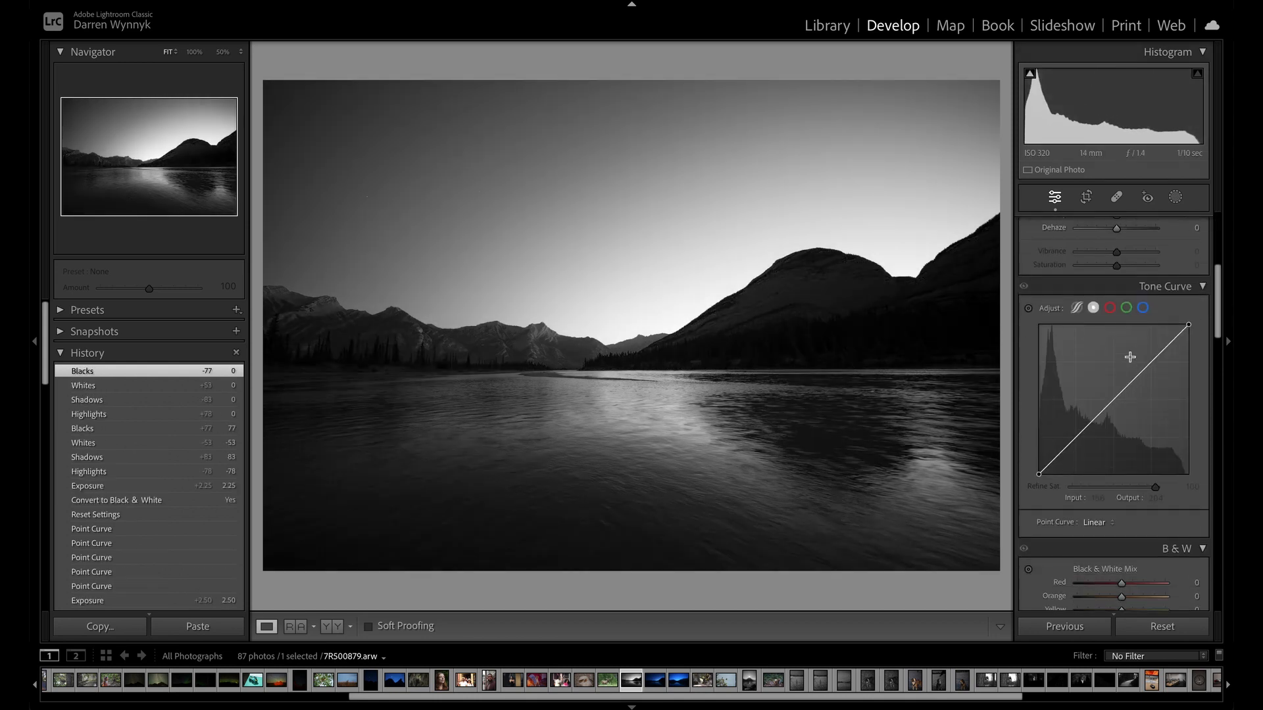
{"action": "left_click_drag", "start_coordinate": [1055, 446], "coordinate": [1053, 438]}
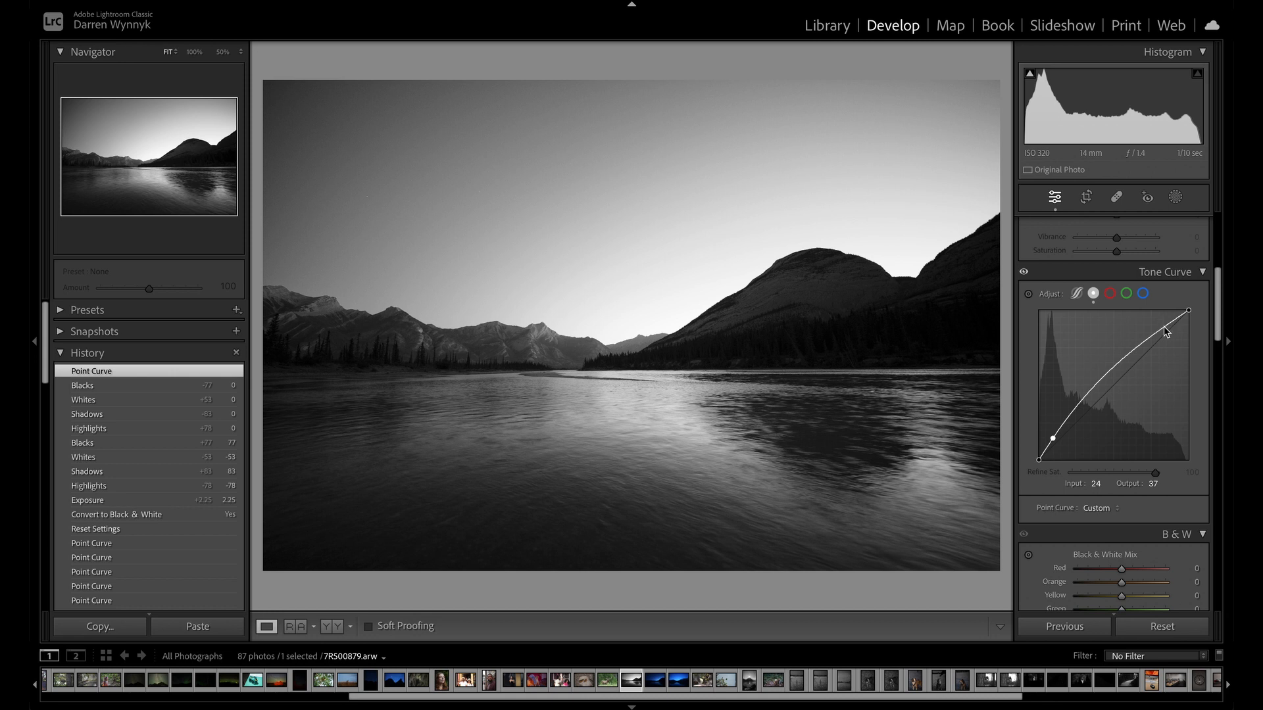
{"action": "left_click_drag", "start_coordinate": [1166, 332], "coordinate": [1170, 337]}
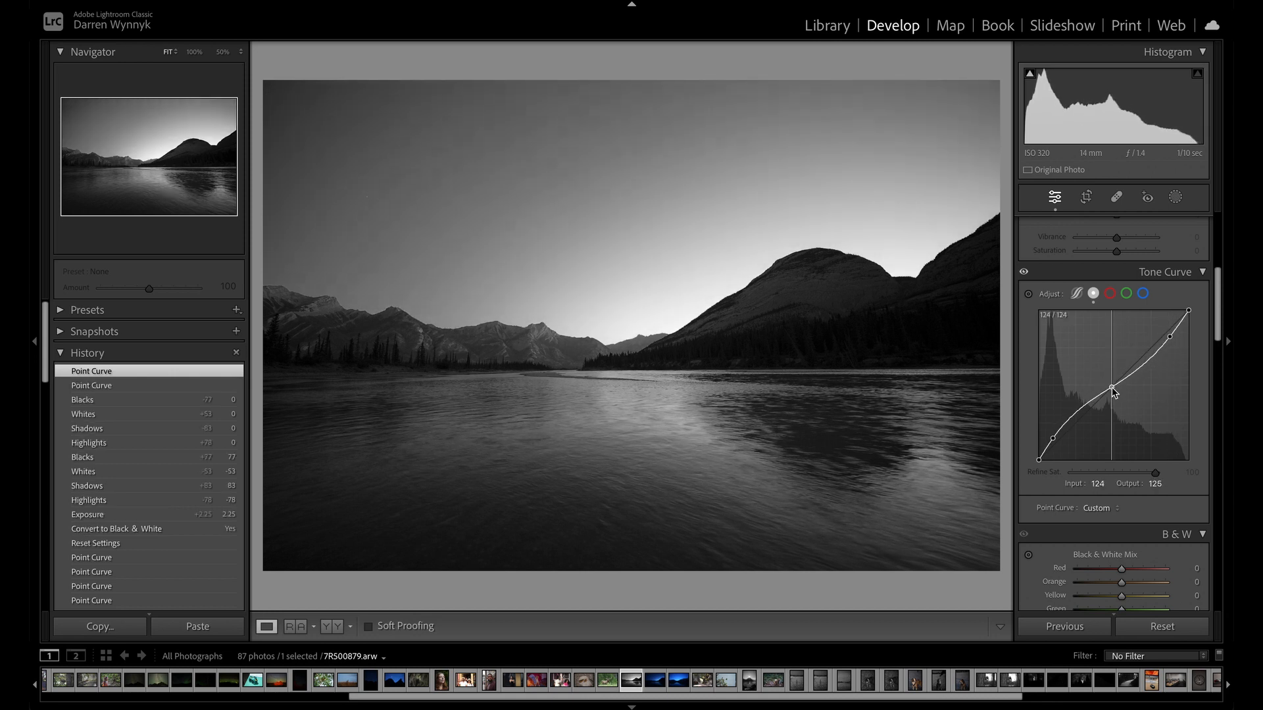
{"action": "left_click_drag", "start_coordinate": [1112, 386], "coordinate": [1050, 435]}
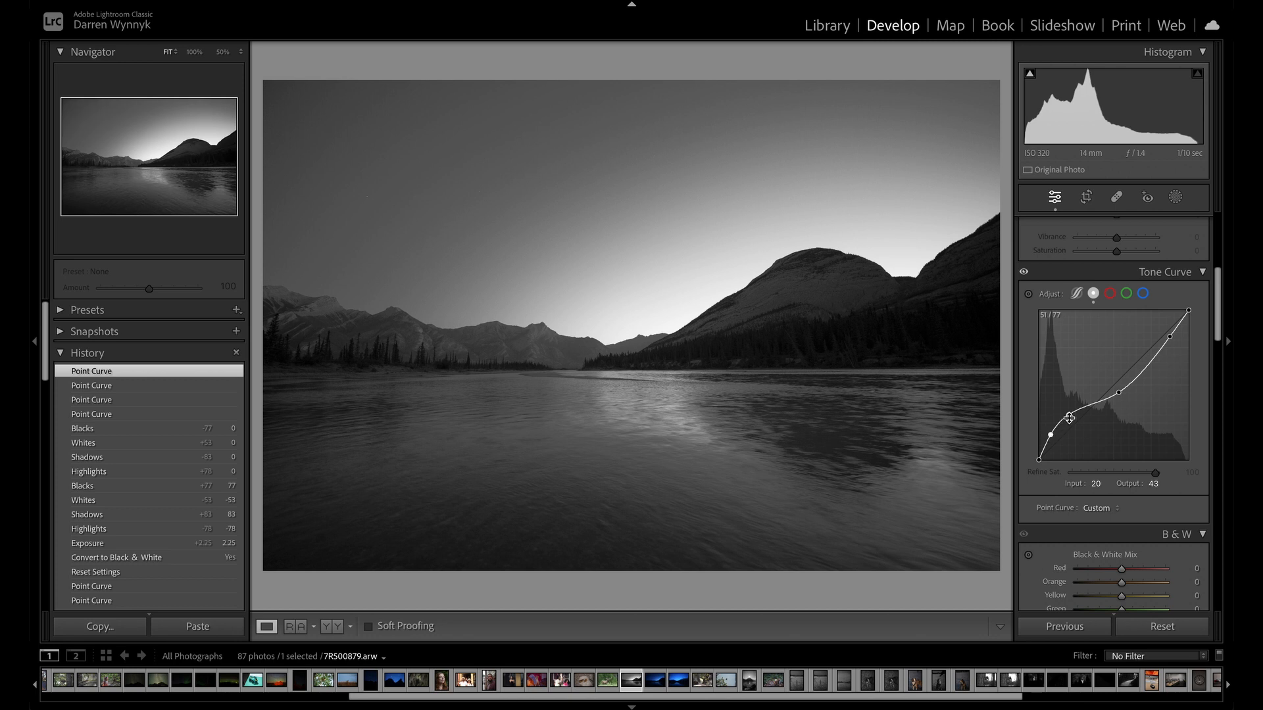
Refine the tone curve with the shadow point at input 24, output 43, raised midtone and highlight points, and the black point at output 10.
{"action": "double_click", "coordinate": [1068, 417]}
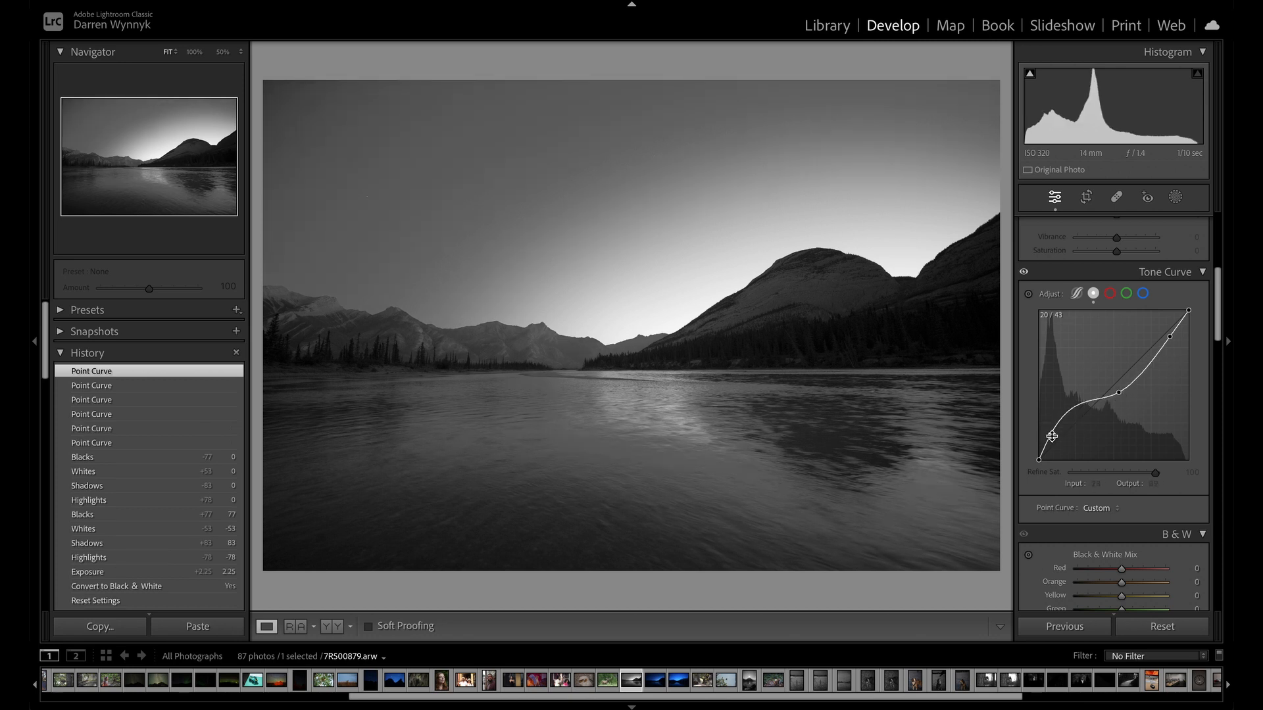
{"action": "left_click_drag", "start_coordinate": [1051, 437], "coordinate": [1053, 435]}
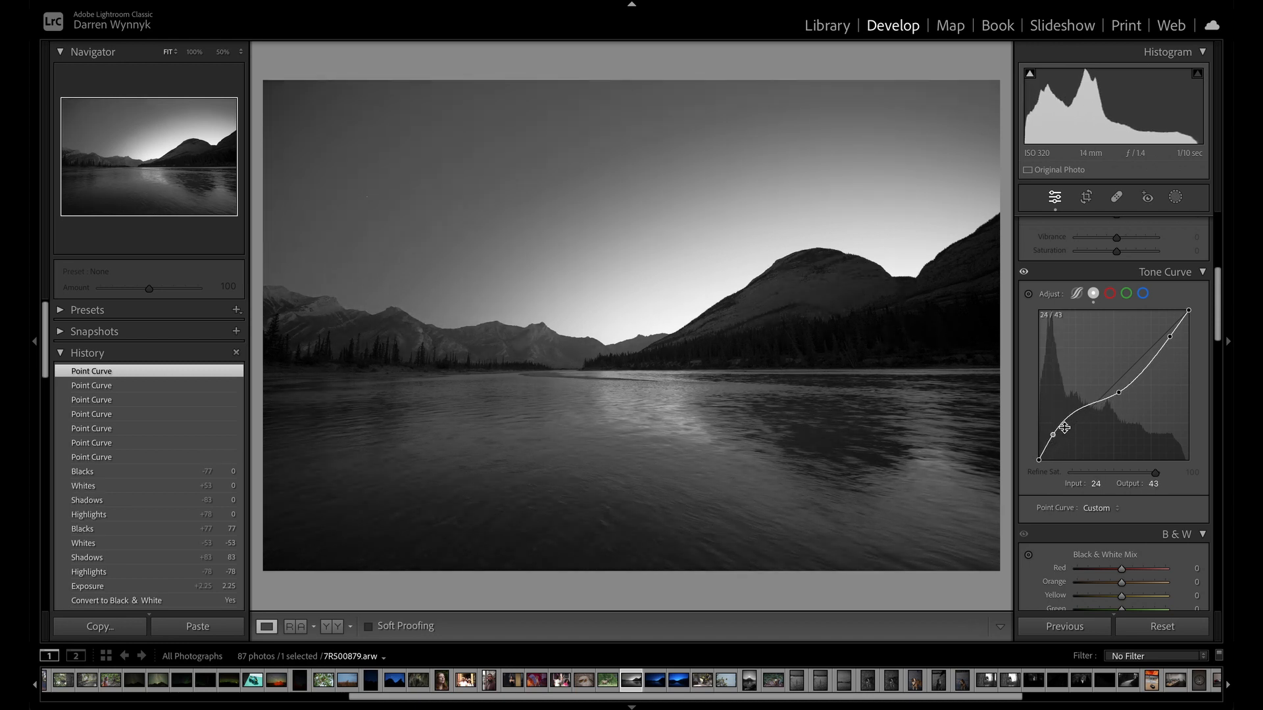
{"action": "left_click_drag", "start_coordinate": [1119, 396], "coordinate": [1118, 388]}
{"action": "left_click_drag", "start_coordinate": [1170, 336], "coordinate": [1176, 334]}
{"action": "mouse_move", "coordinate": [1040, 458]}
{"action": "left_mouse_down"}
{"action": "mouse_move", "coordinate": [1036, 468]}
{"action": "mouse_move", "coordinate": [1038, 455]}
{"action": "left_mouse_up"}
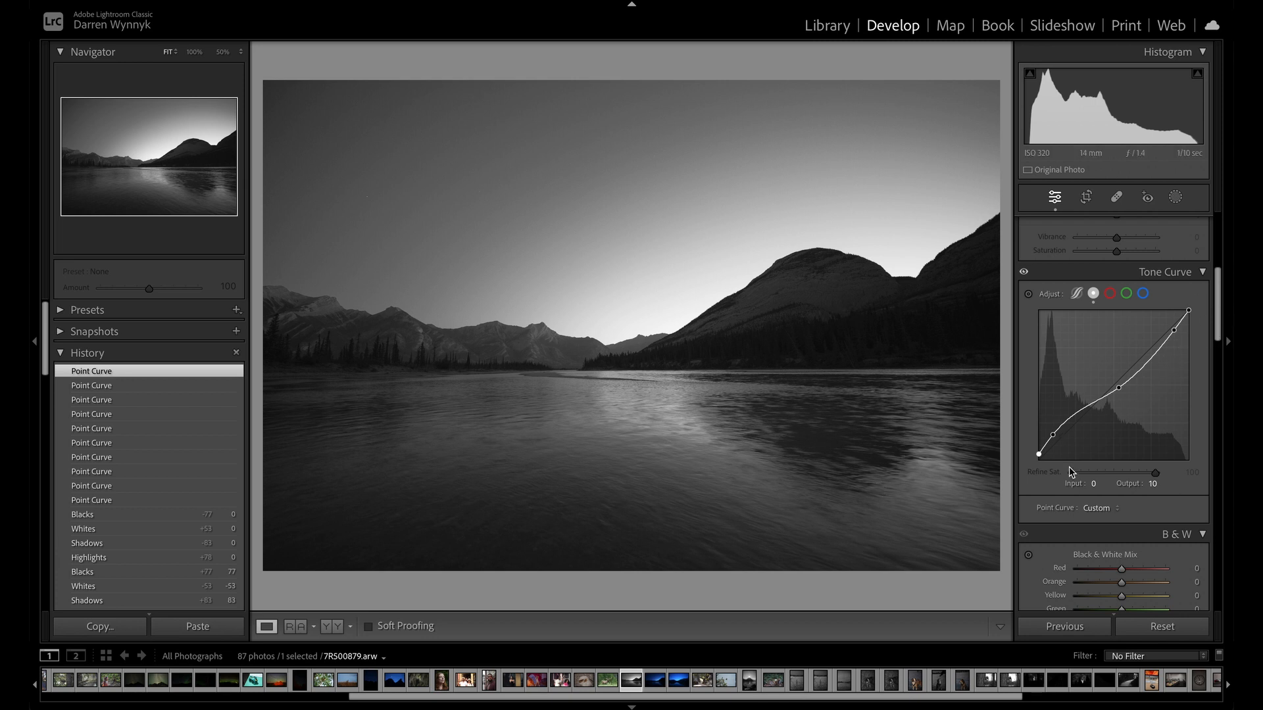
Find the black-and-white sunburst mountain photo in the Library grid and open it in the Develop module.
{"action": "left_click", "coordinate": [829, 26]}
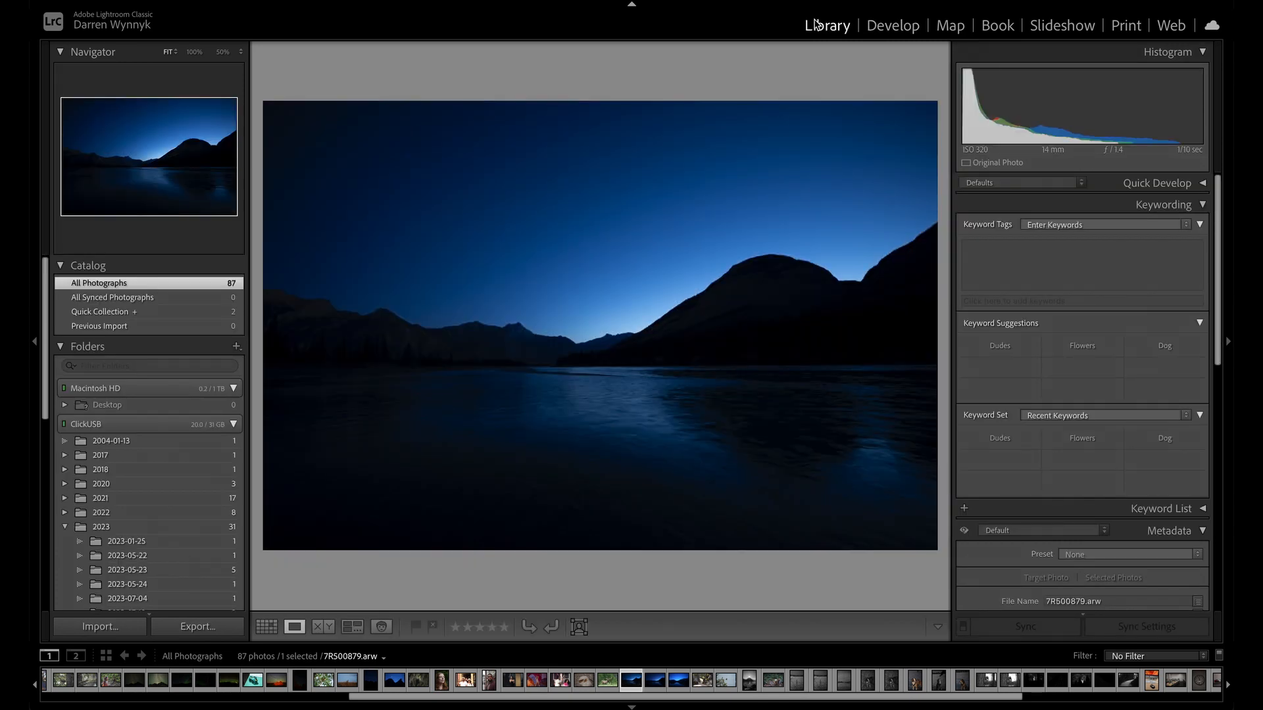
{"action": "key", "text": "g"}
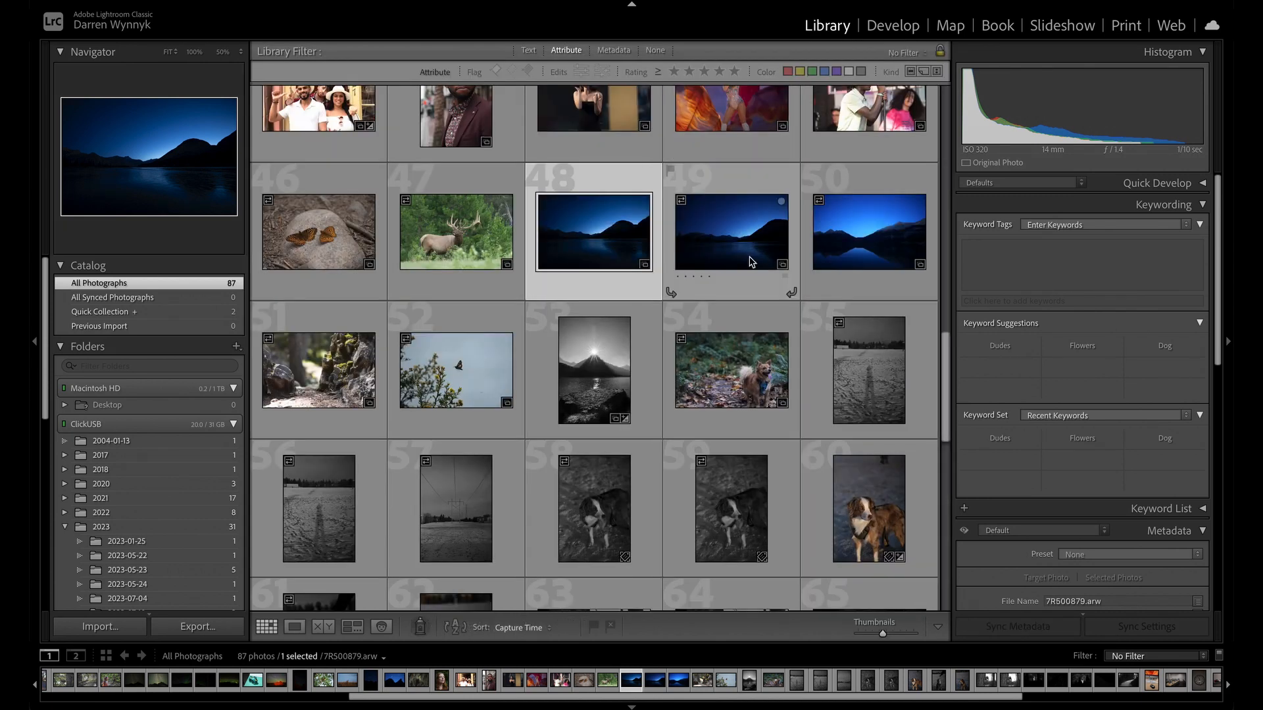
{"action": "scroll", "coordinate": [745, 273], "scroll_direction": "up", "scroll_amount": 2}
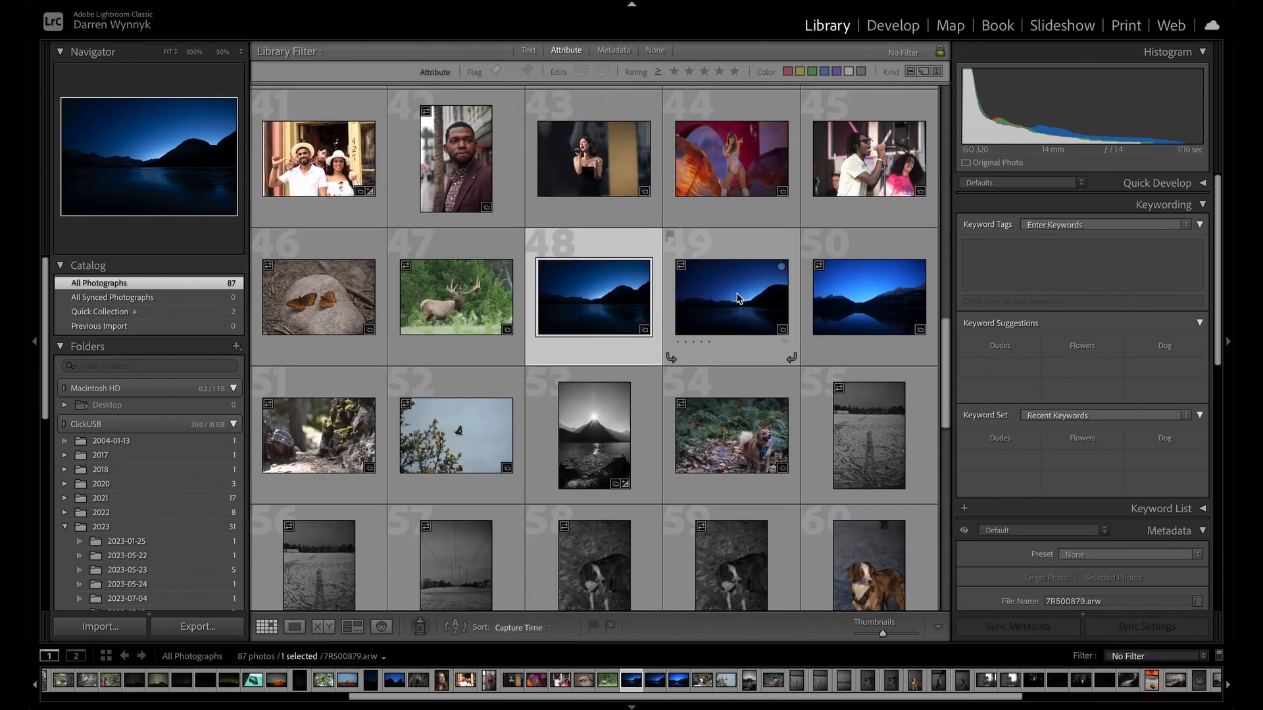
{"action": "left_click", "coordinate": [598, 434]}
{"action": "double_click", "coordinate": [598, 434]}
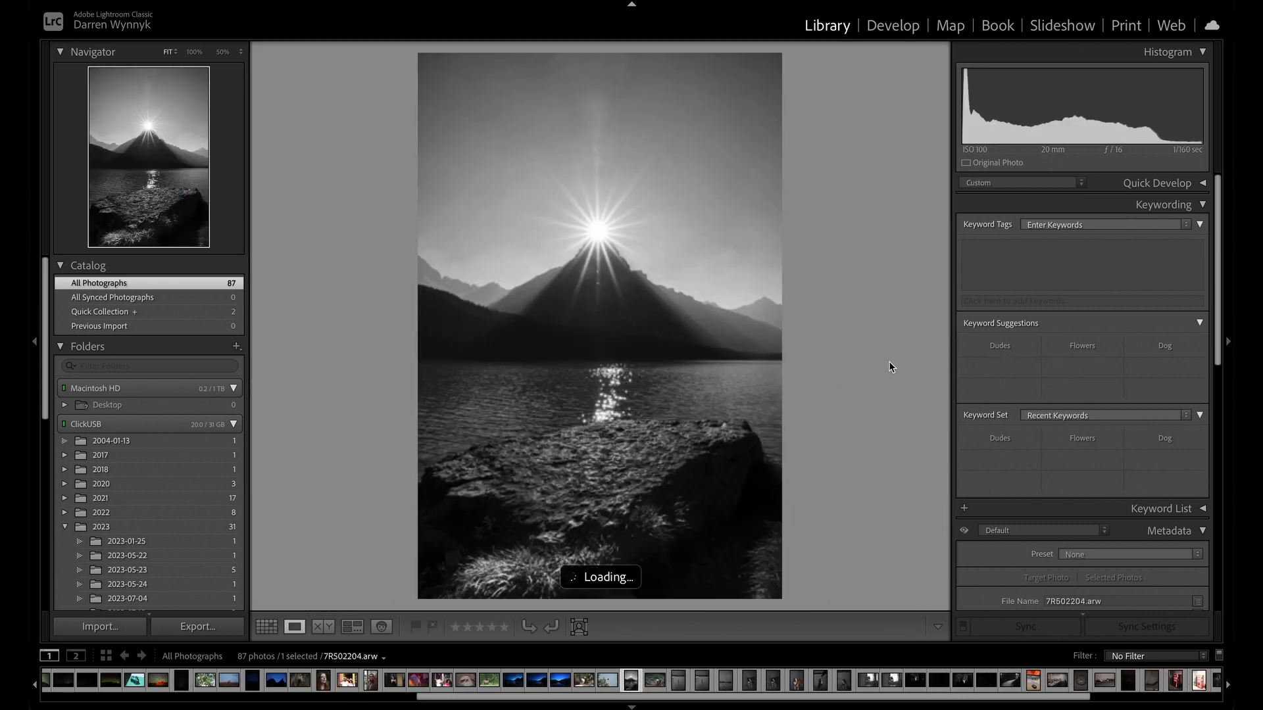
{"action": "left_click", "coordinate": [895, 26]}
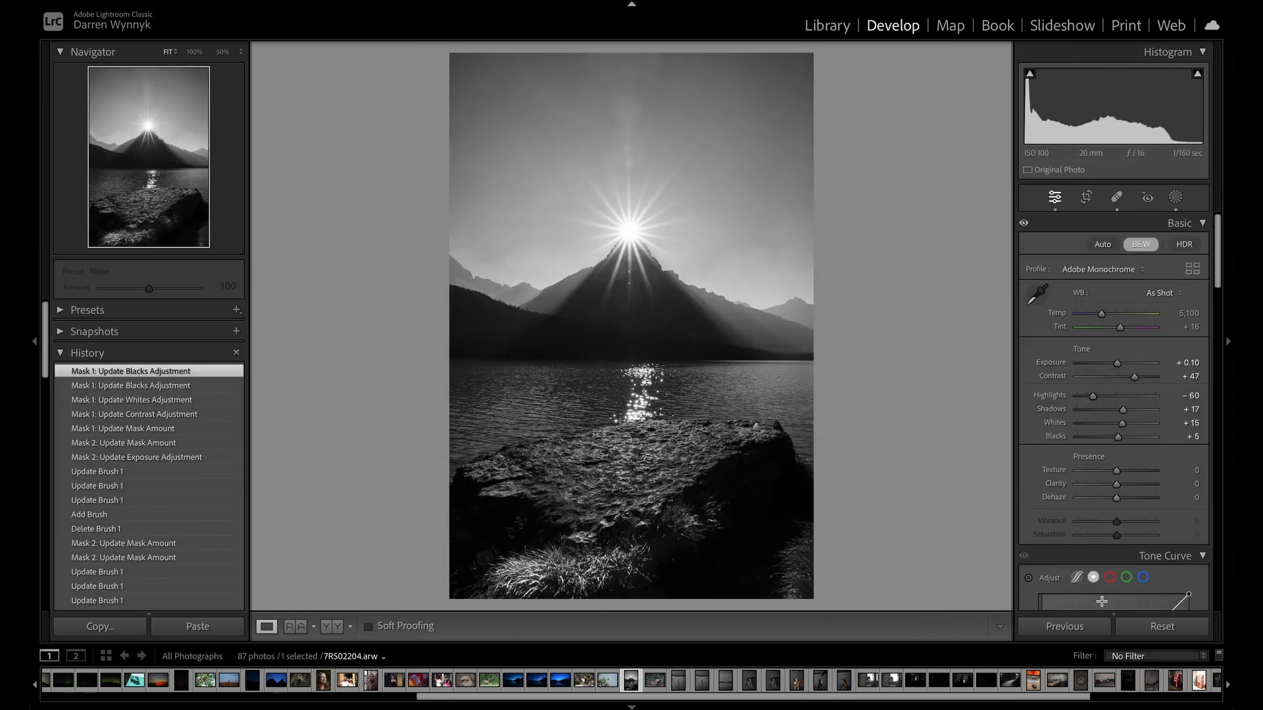
View the sunburst photo's unedited version by resetting and undoing, and review its earliest tone adjustments in the History.
{"action": "left_click", "coordinate": [1141, 630]}
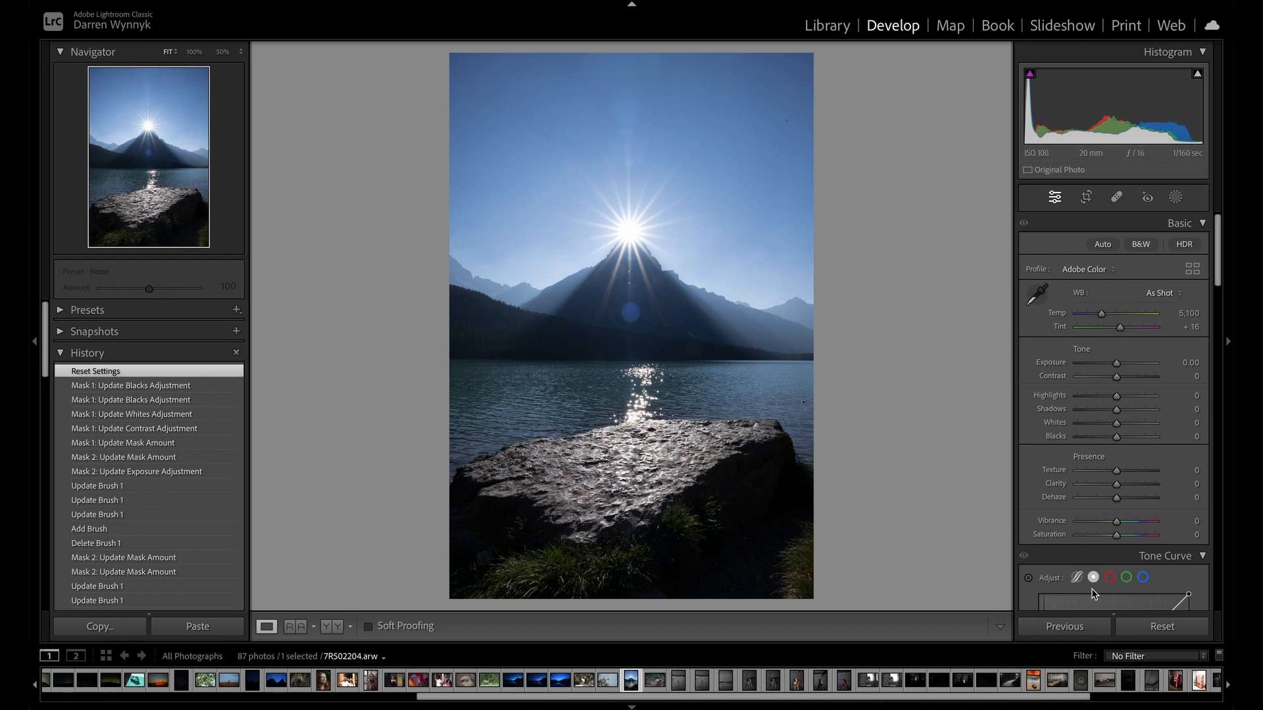
{"action": "key", "text": "ctrl+z"}
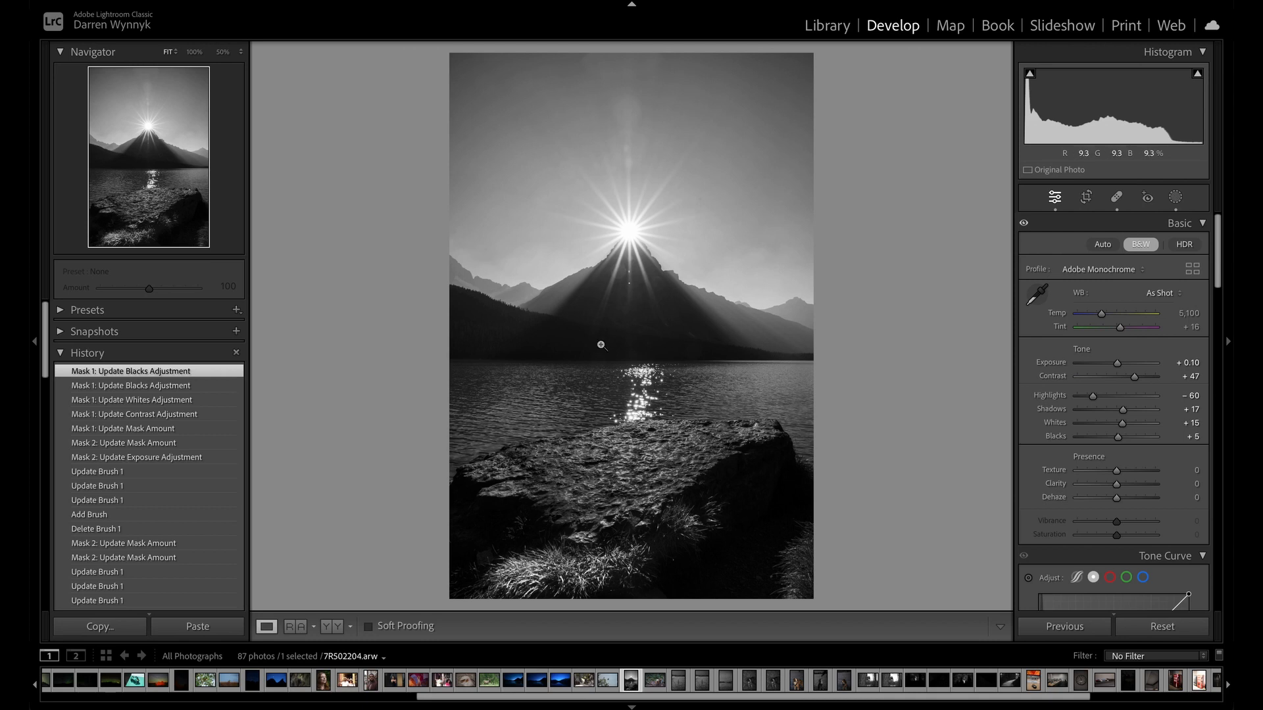
{"action": "scroll", "coordinate": [174, 484], "scroll_direction": "down", "scroll_amount": 5}
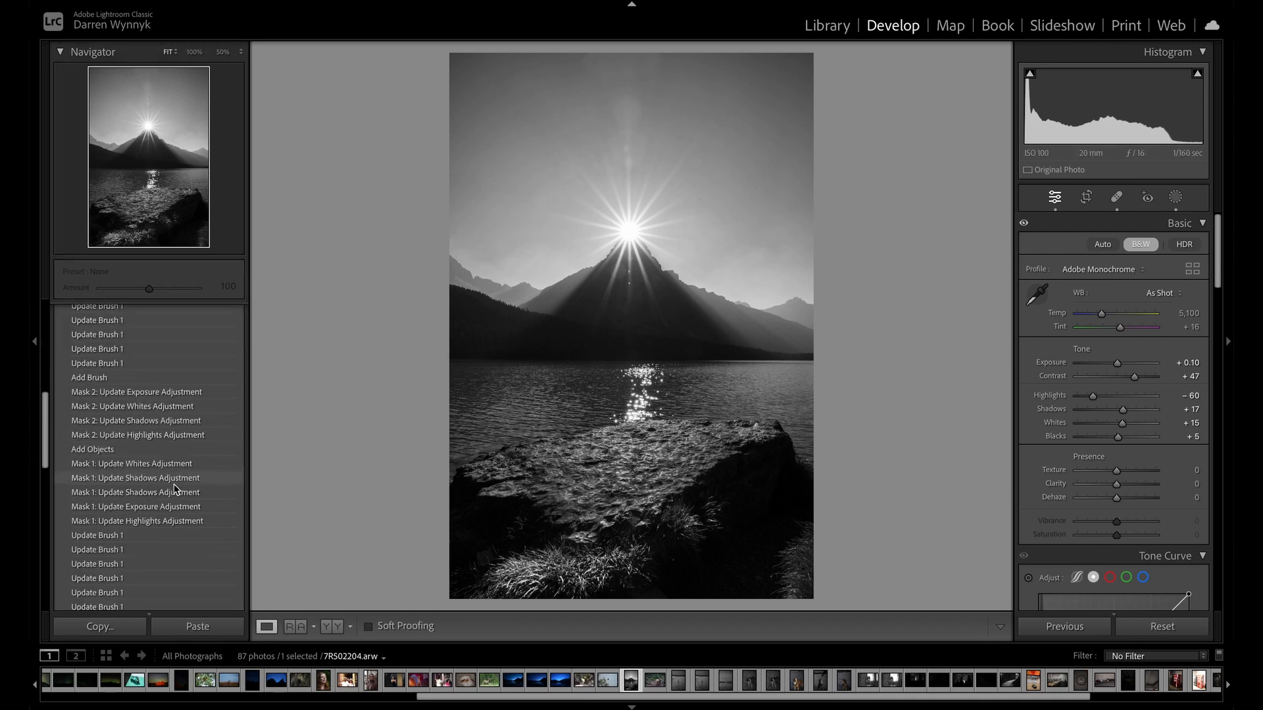
{"action": "scroll", "coordinate": [174, 485], "scroll_direction": "down", "scroll_amount": 10}
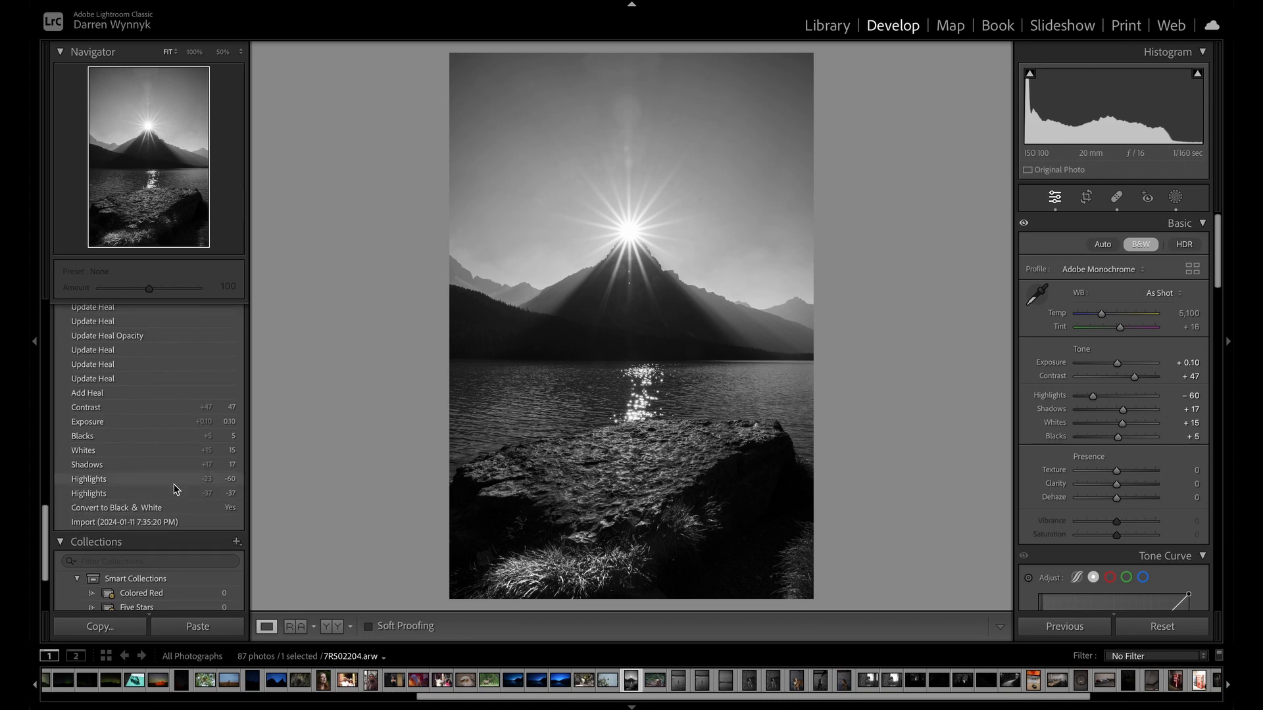
{"action": "scroll", "coordinate": [174, 484], "scroll_direction": "up", "scroll_amount": 1}
{"action": "left_click", "coordinate": [169, 516]}
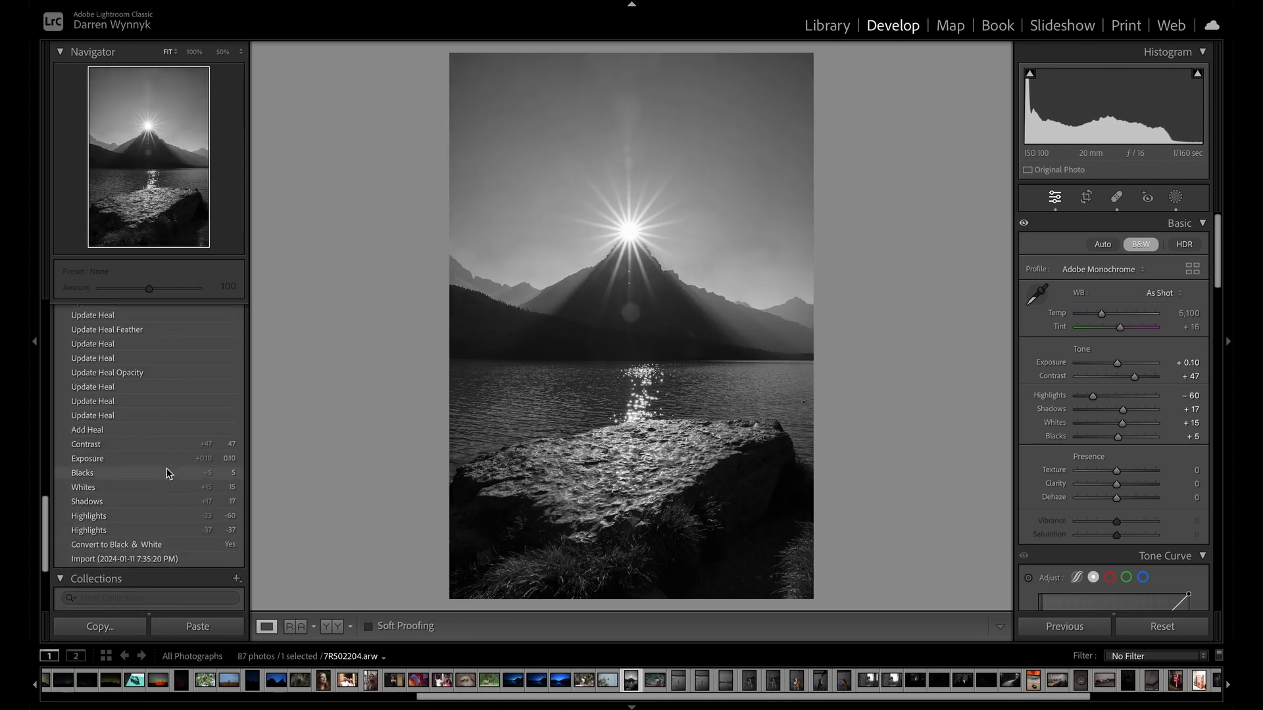
{"action": "left_click", "coordinate": [168, 445]}
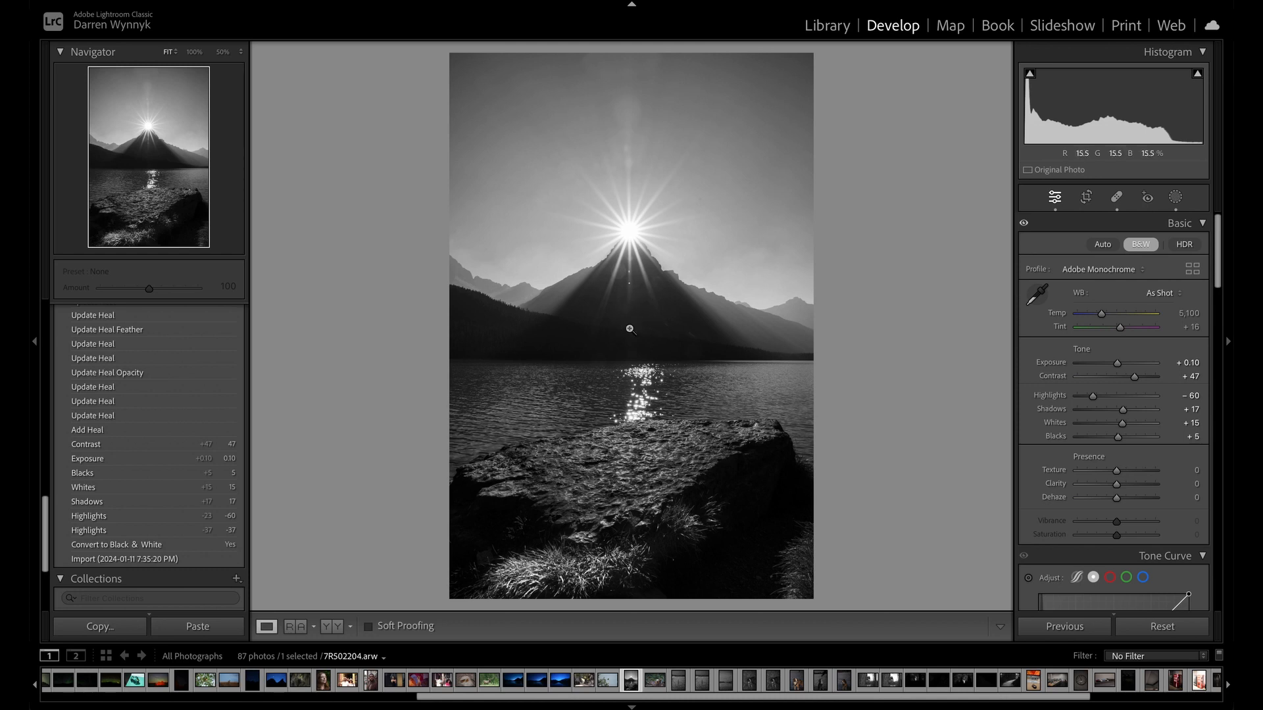
Step through the healing edits in the sunburst photo's History to examine how the lens flare below the sun was removed.
{"action": "left_click", "coordinate": [176, 433]}
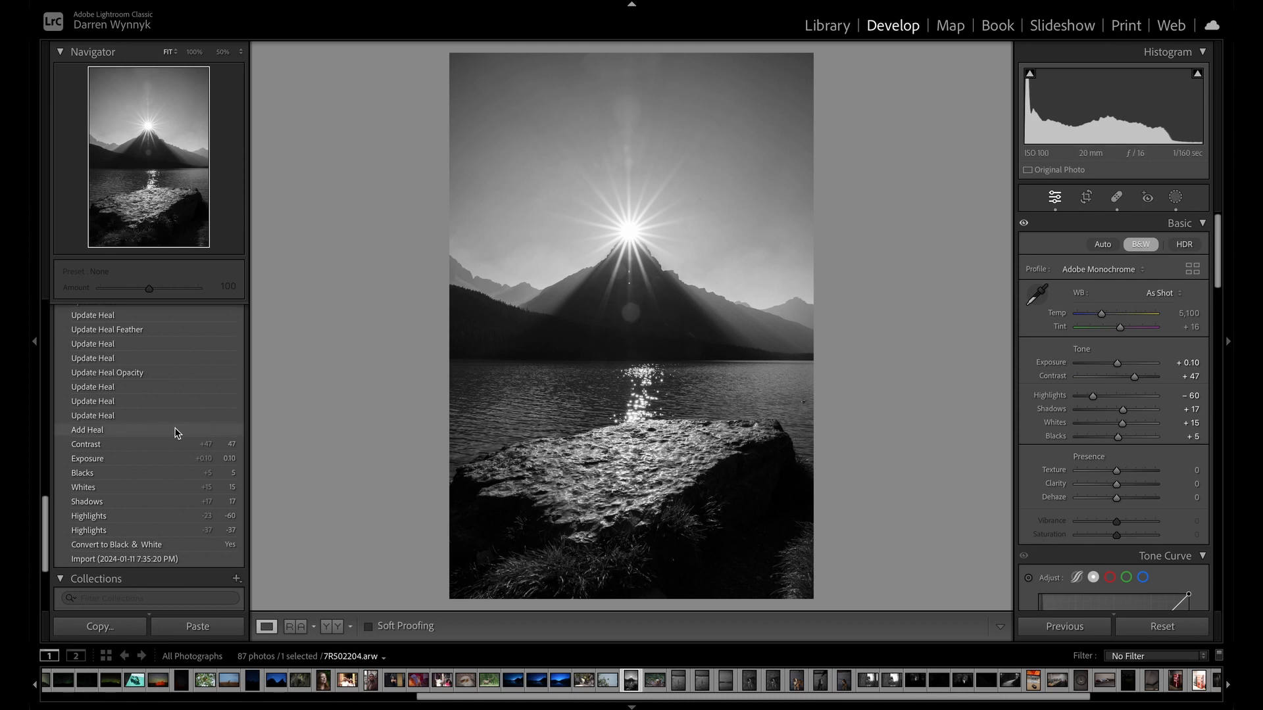
{"action": "left_click", "coordinate": [177, 418]}
{"action": "left_click", "coordinate": [179, 402]}
{"action": "left_click", "coordinate": [180, 388]}
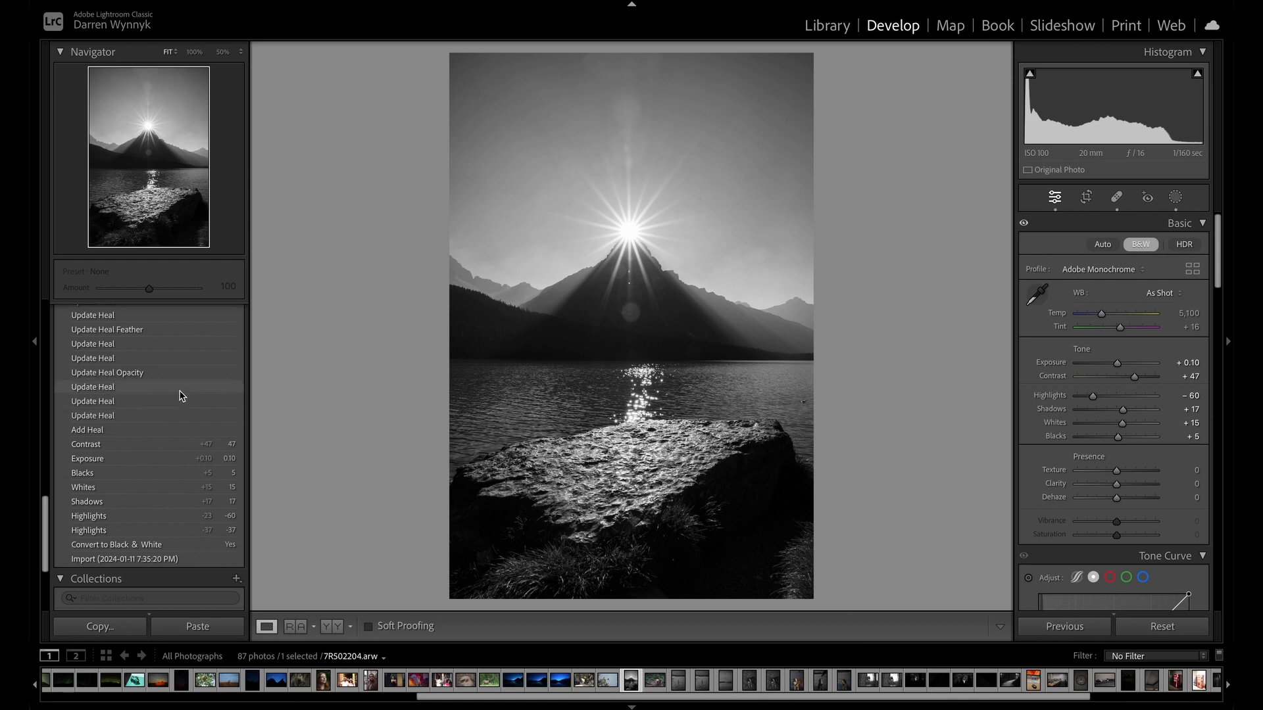
{"action": "left_click", "coordinate": [181, 372]}
{"action": "left_click", "coordinate": [184, 358]}
{"action": "scroll", "coordinate": [184, 358], "scroll_direction": "up", "scroll_amount": 3}
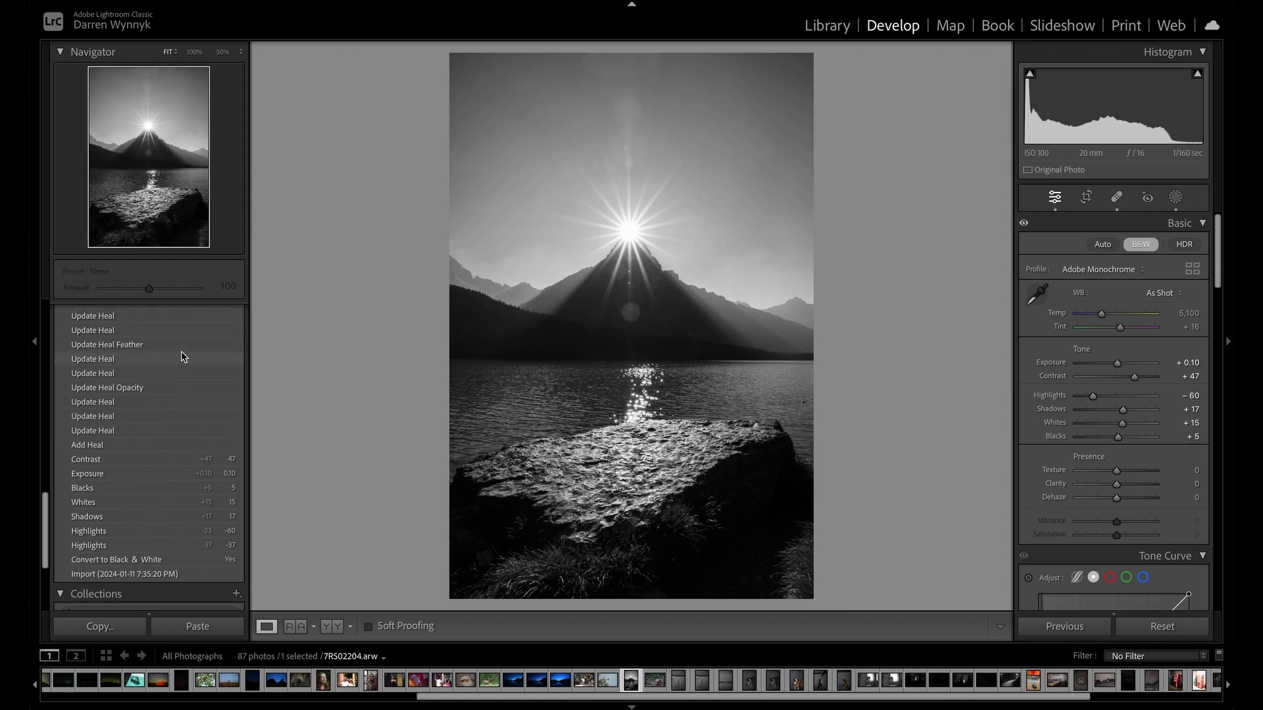
{"action": "scroll", "coordinate": [183, 358], "scroll_direction": "up", "scroll_amount": 4}
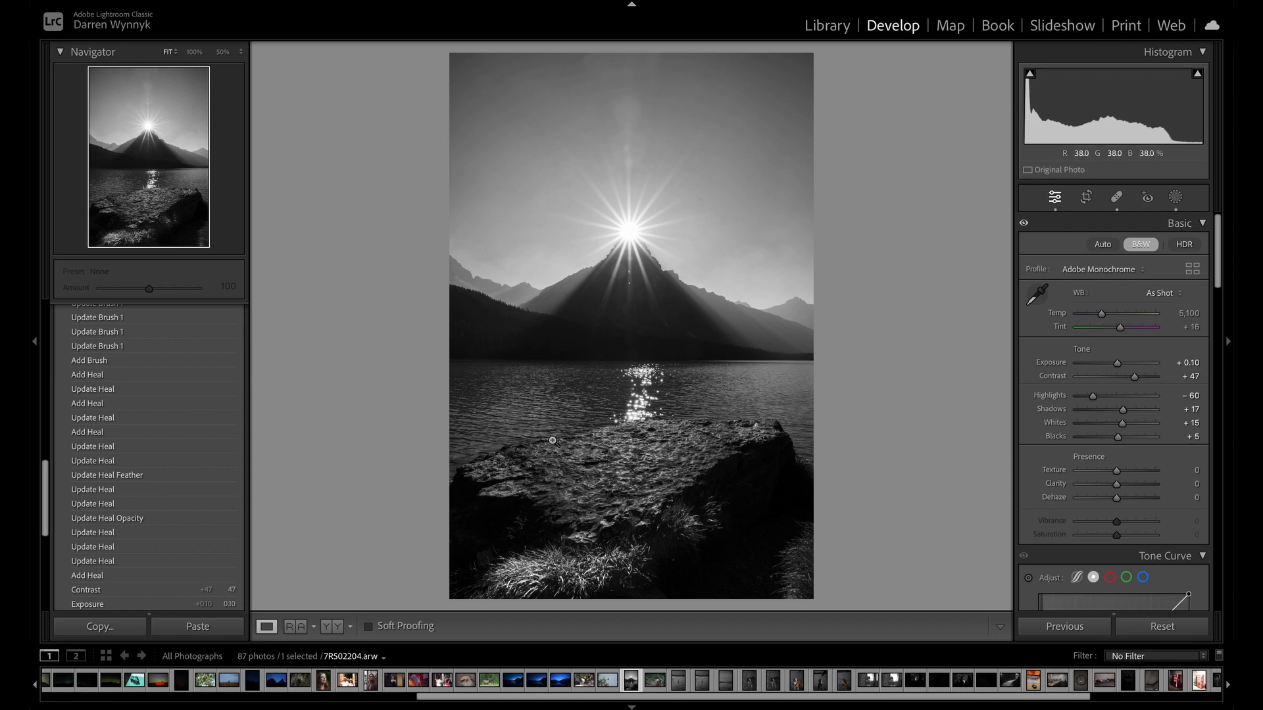
{"action": "scroll", "coordinate": [175, 505], "scroll_direction": "down", "scroll_amount": 5}
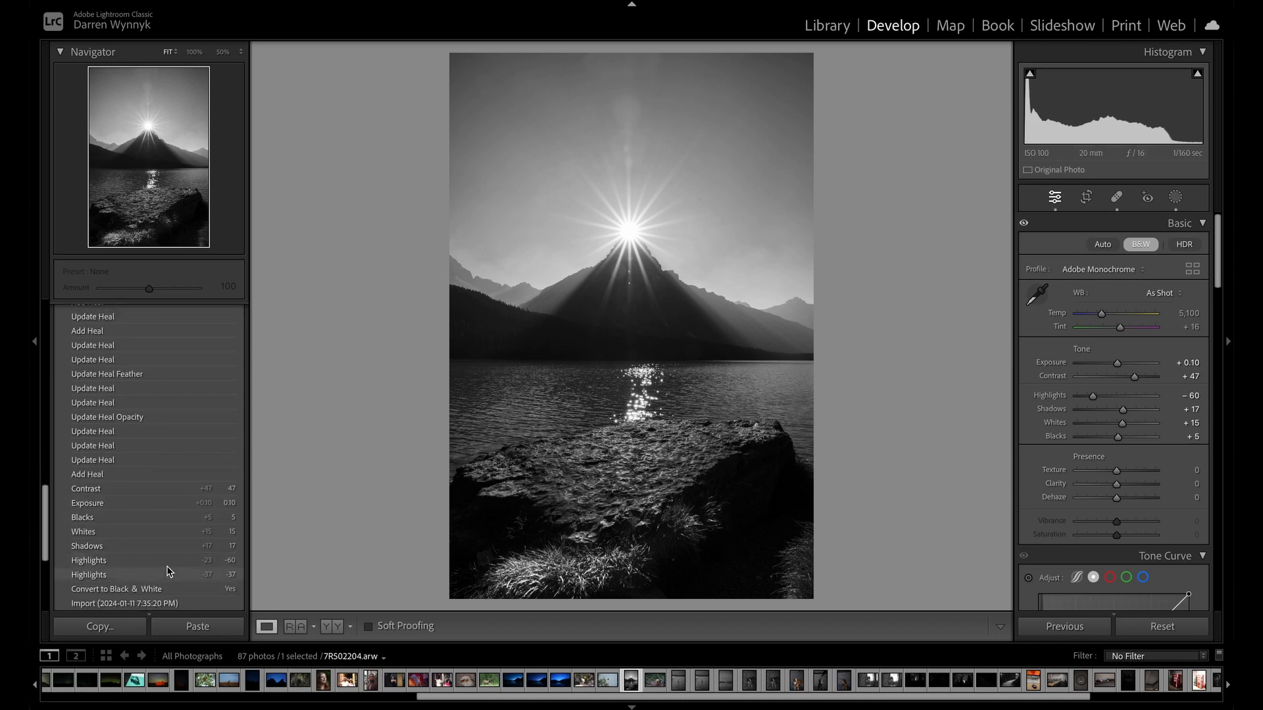
{"action": "left_click", "coordinate": [167, 571]}
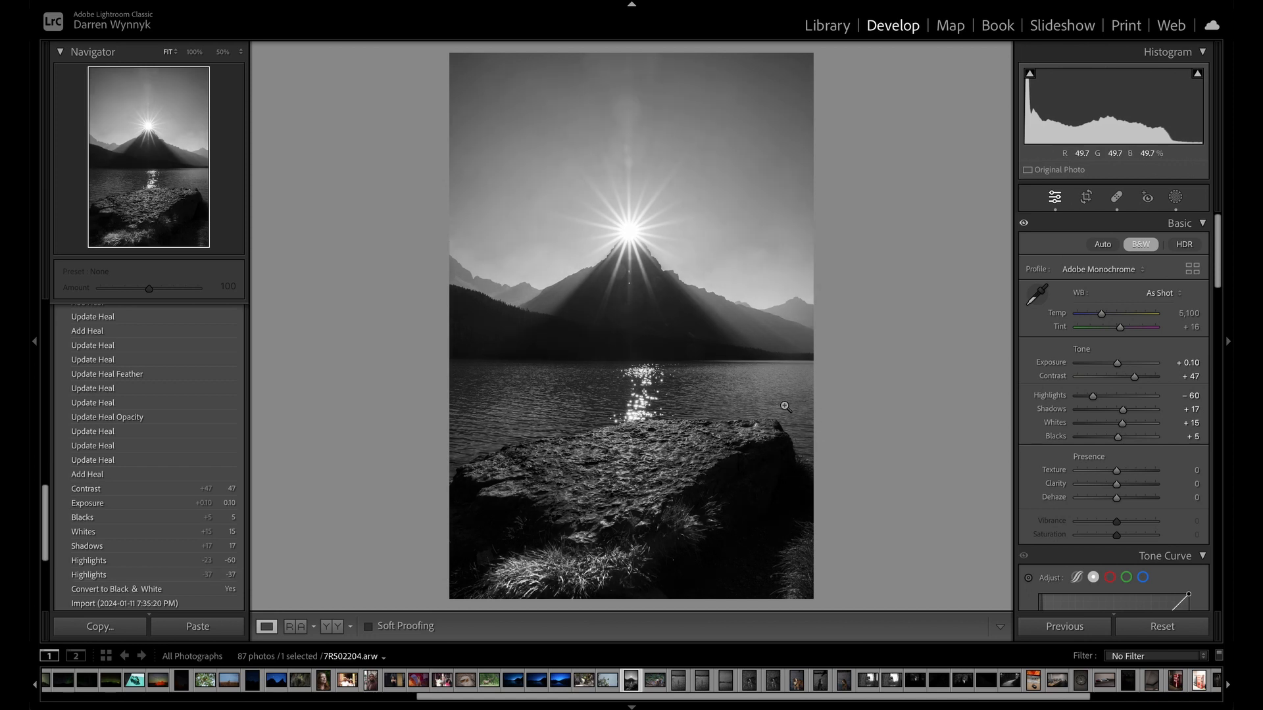
{"action": "scroll", "coordinate": [154, 425], "scroll_direction": "up", "scroll_amount": 1}
{"action": "scroll", "coordinate": [154, 425], "scroll_direction": "up", "scroll_amount": 3}
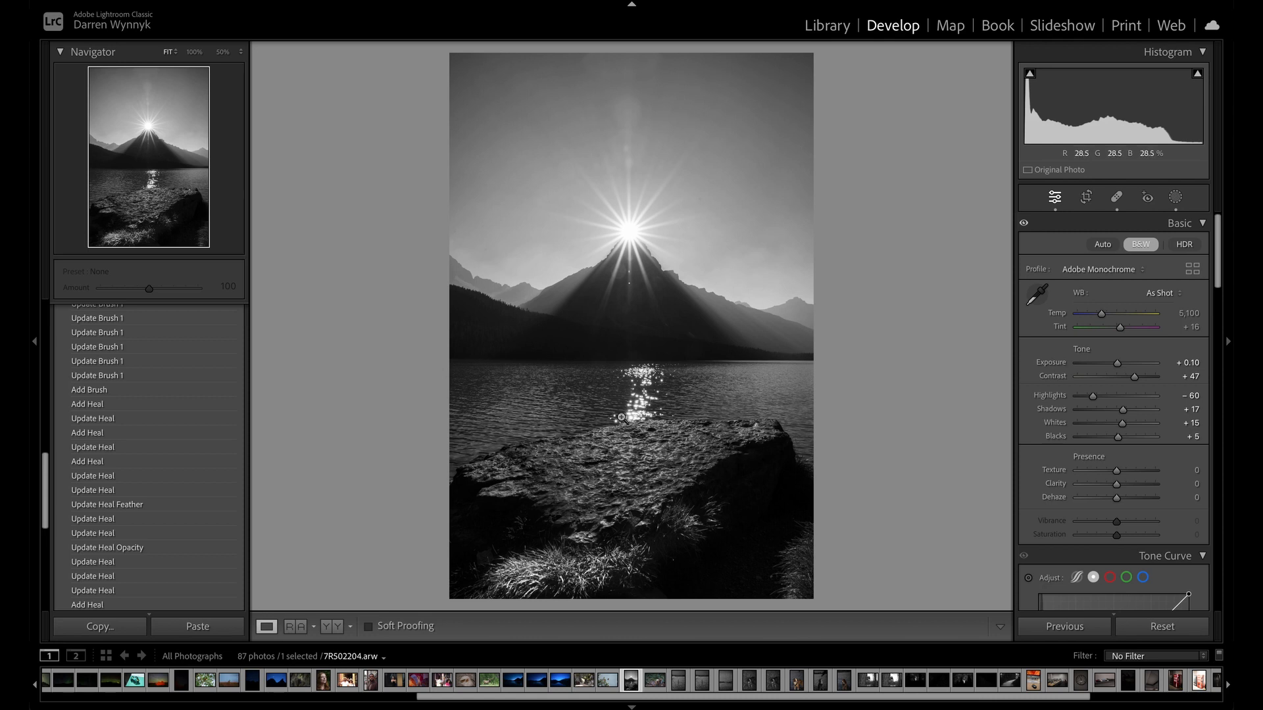
Review the first brush mask's strokes and its Mask 1 tone adjustments in the History to examine the foreground changes.
{"action": "left_click", "coordinate": [146, 390]}
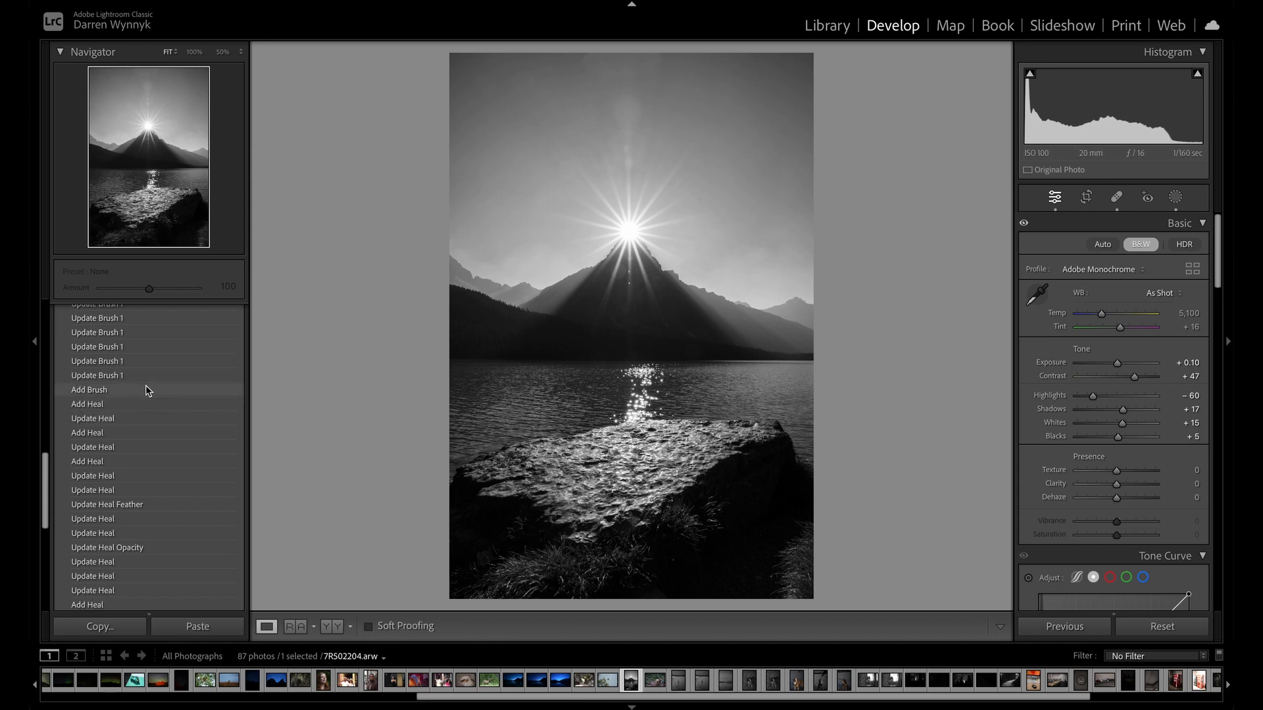
{"action": "scroll", "coordinate": [140, 355], "scroll_direction": "up", "scroll_amount": 3}
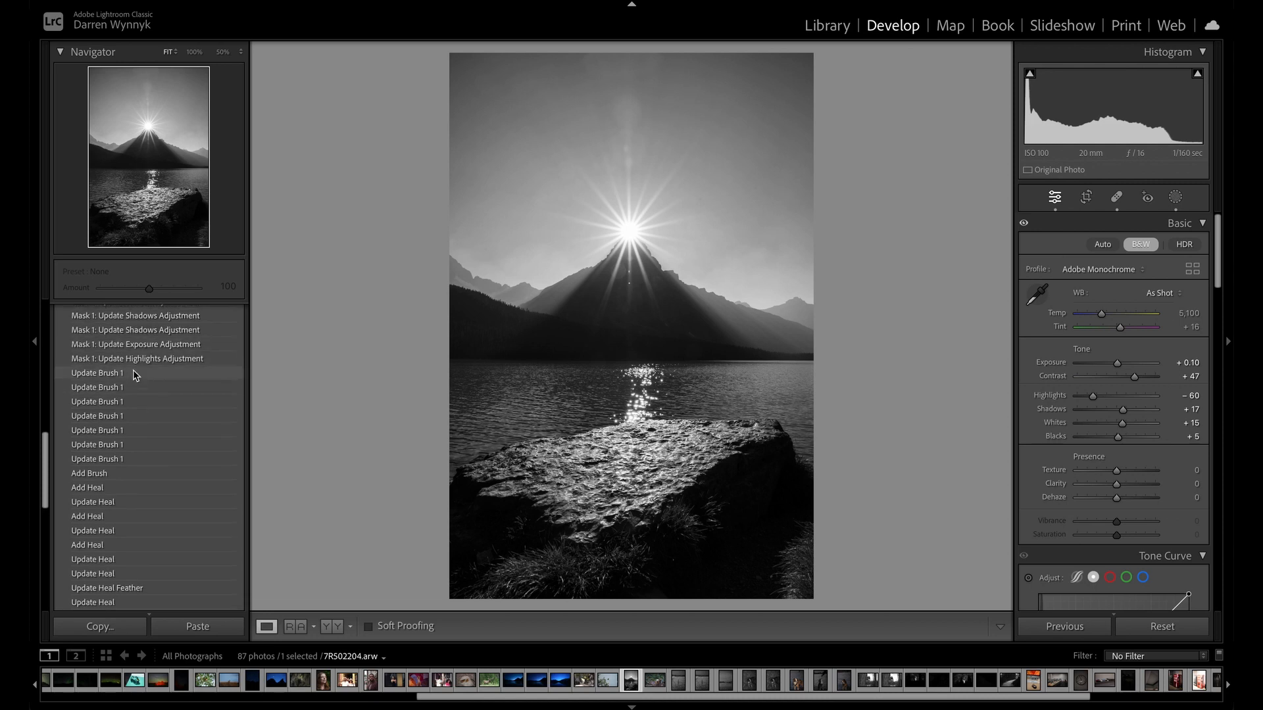
{"action": "scroll", "coordinate": [138, 368], "scroll_direction": "up", "scroll_amount": 3}
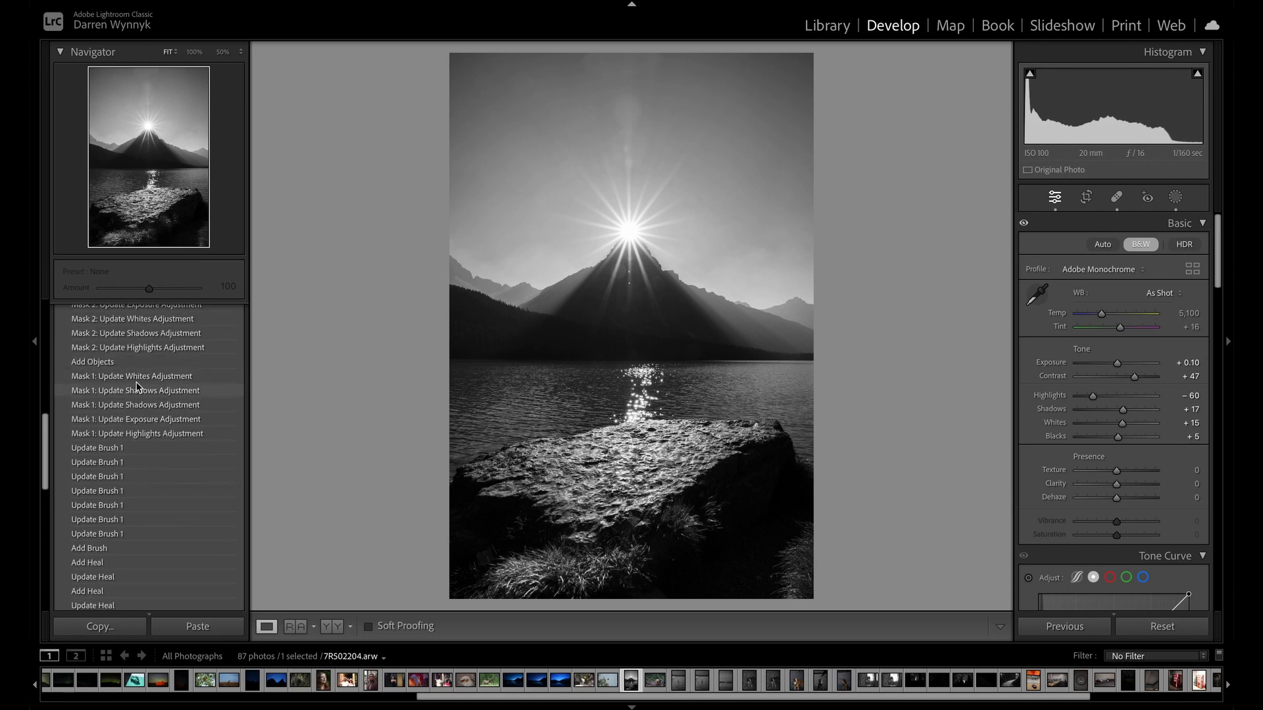
{"action": "left_click", "coordinate": [134, 406]}
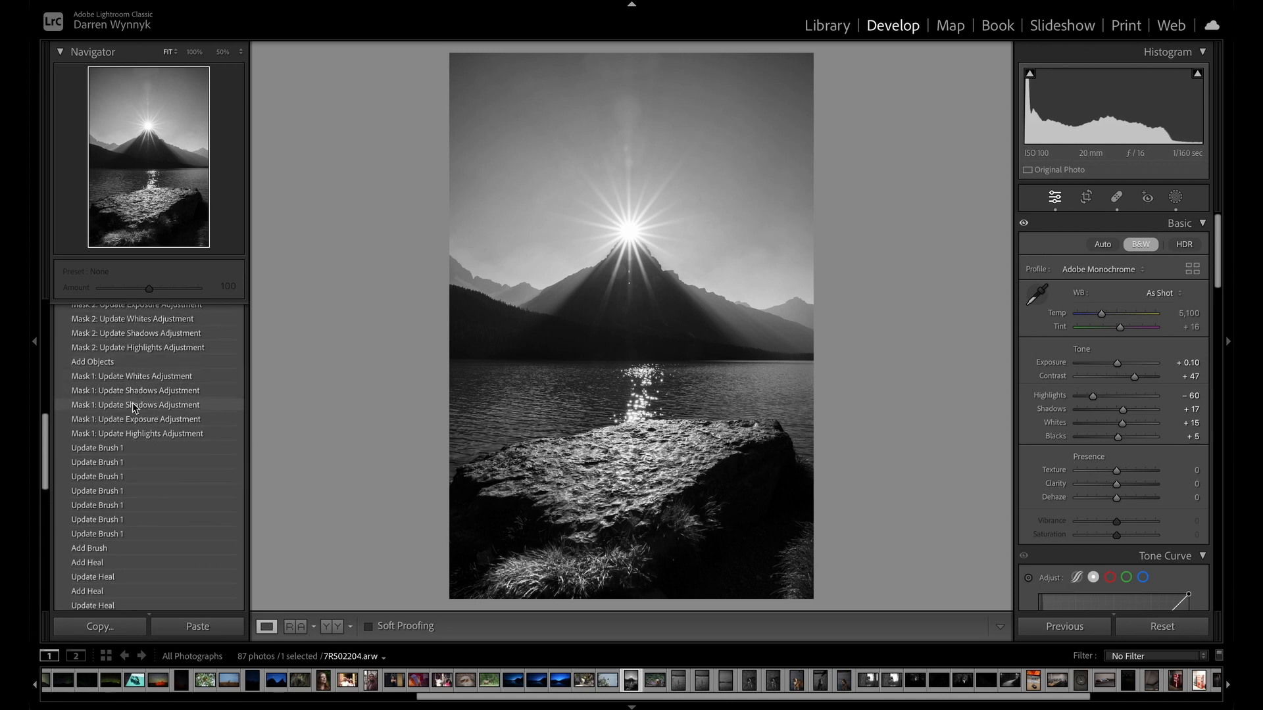
{"action": "left_click", "coordinate": [123, 352]}
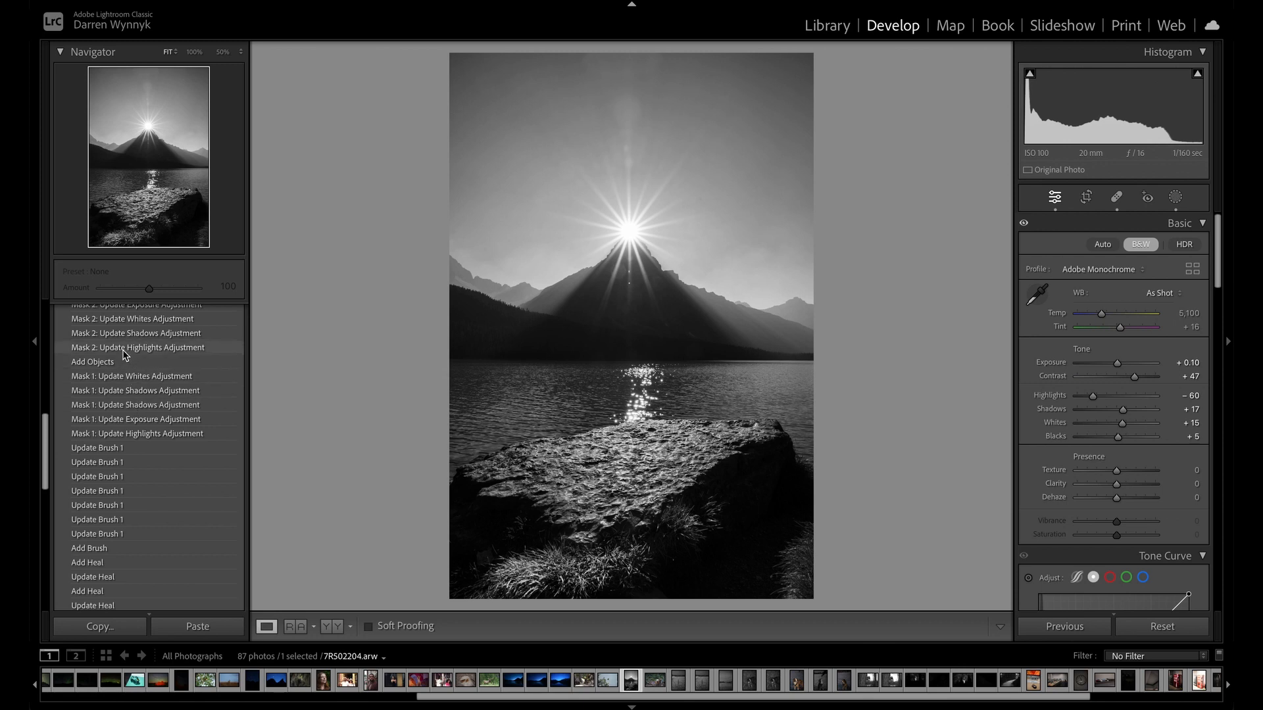
Review the Mask 2 brush edits in the History and return to the latest state, Mask 1: Update Blacks Adjustment.
{"action": "scroll", "coordinate": [122, 355], "scroll_direction": "up", "scroll_amount": 3}
{"action": "left_click", "coordinate": [122, 363]}
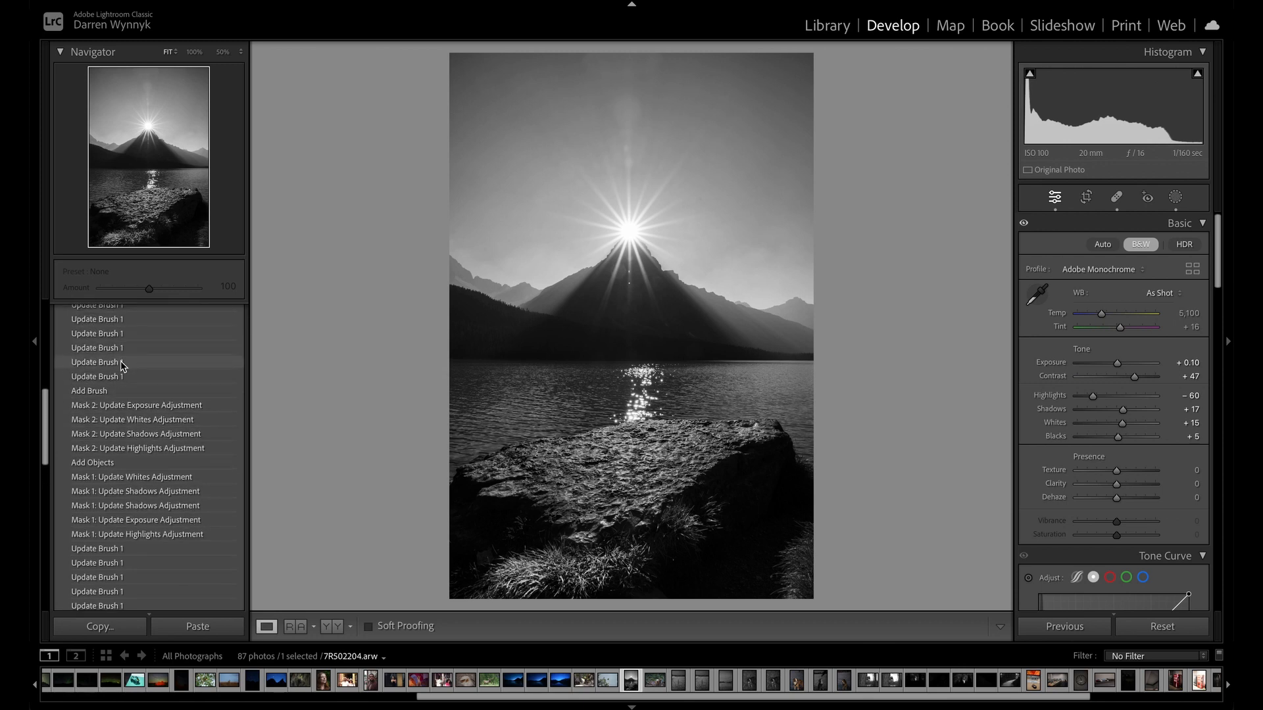
{"action": "left_click", "coordinate": [121, 321]}
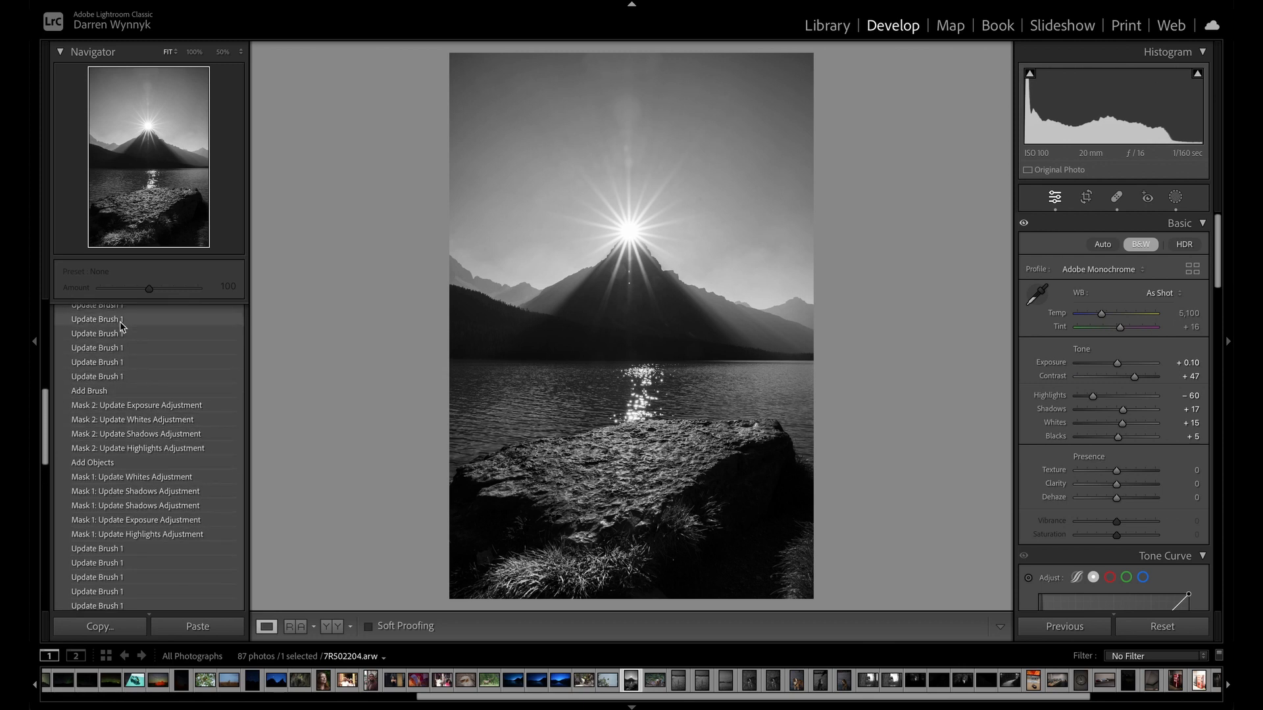
{"action": "scroll", "coordinate": [121, 324], "scroll_direction": "up", "scroll_amount": 3}
{"action": "left_click", "coordinate": [115, 348]}
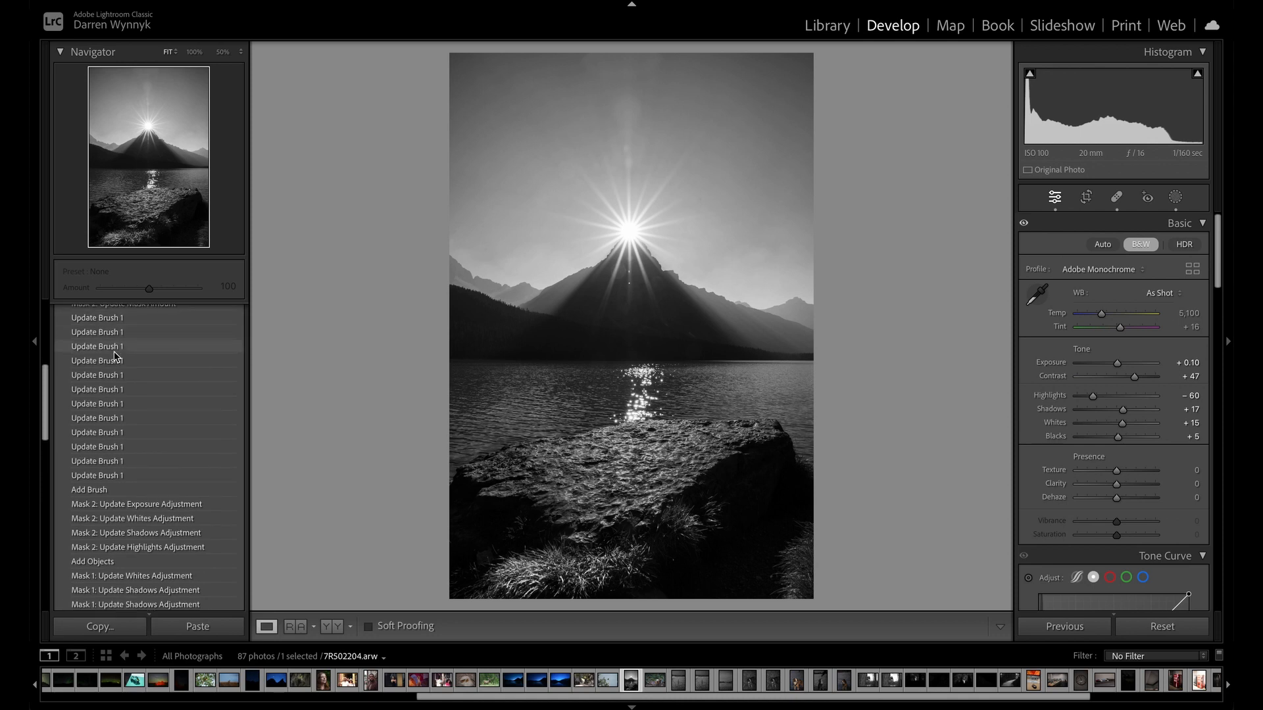
{"action": "left_click", "coordinate": [120, 320]}
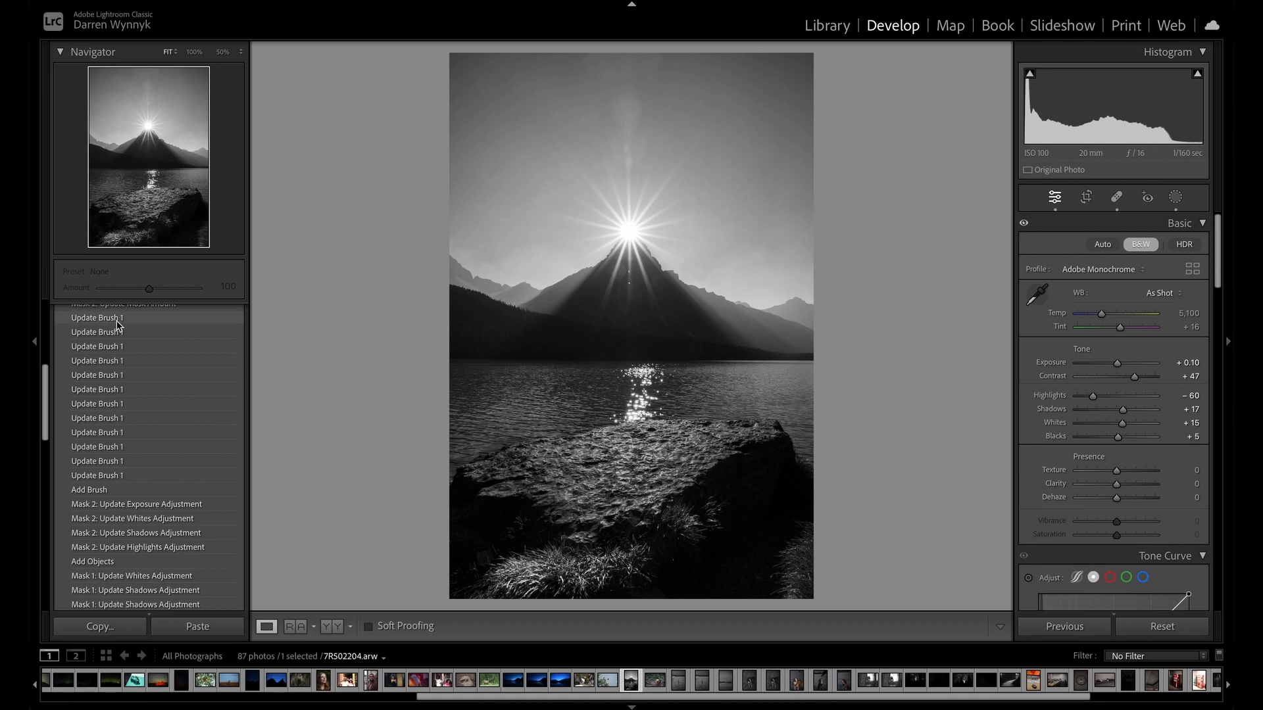
{"action": "left_click", "coordinate": [117, 321]}
{"action": "scroll", "coordinate": [119, 324], "scroll_direction": "up", "scroll_amount": 8}
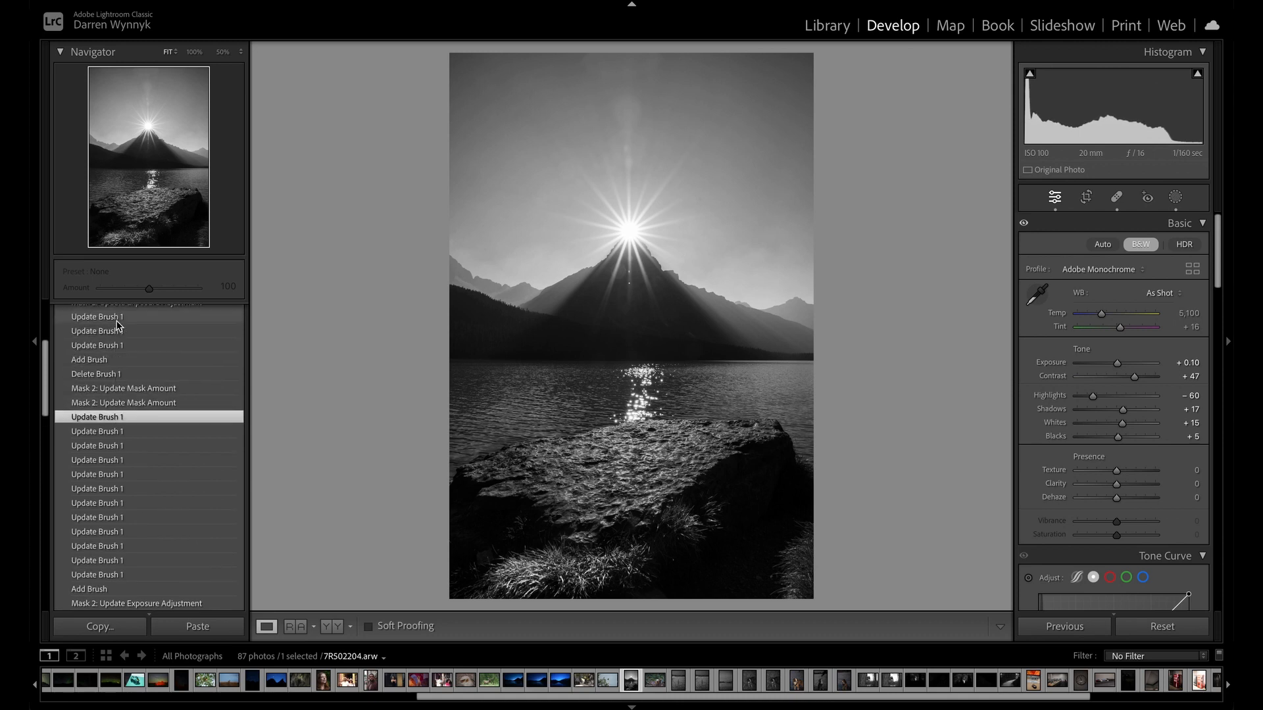
{"action": "left_click", "coordinate": [116, 369]}
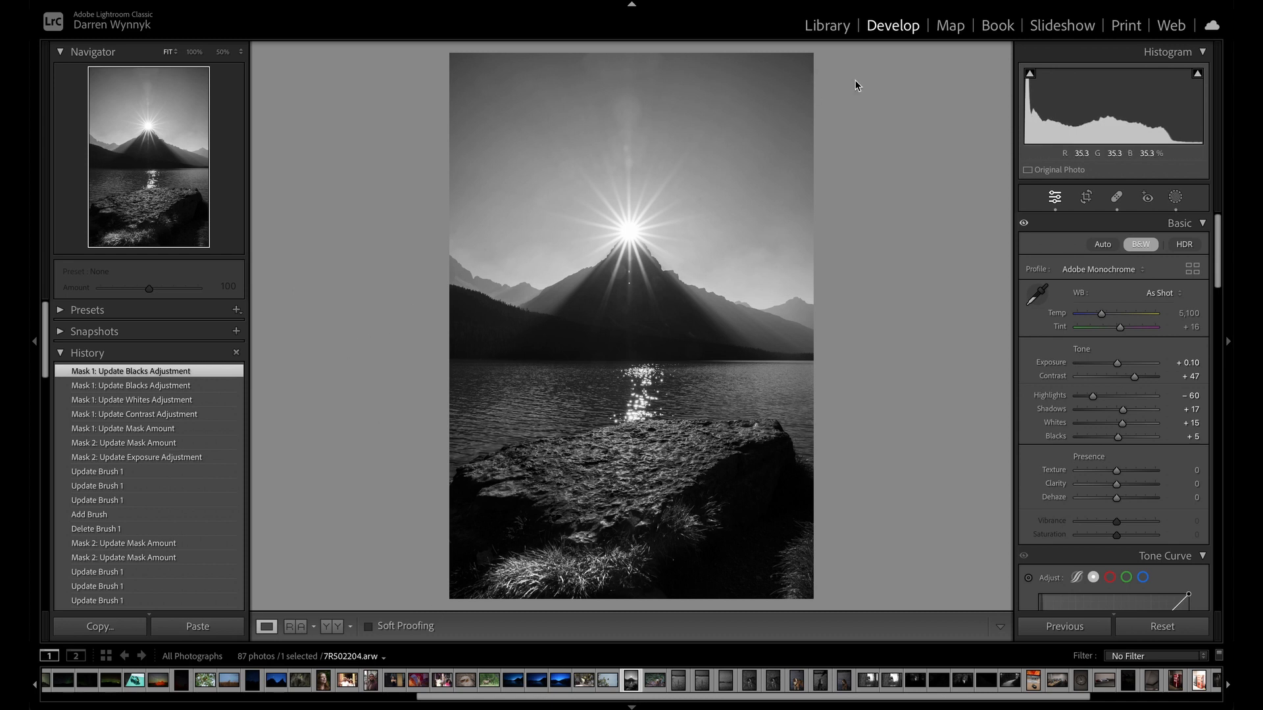
Find the green aurora photo with the old cabin in the Library grid and open it in the Develop module.
{"action": "left_click", "coordinate": [826, 26]}
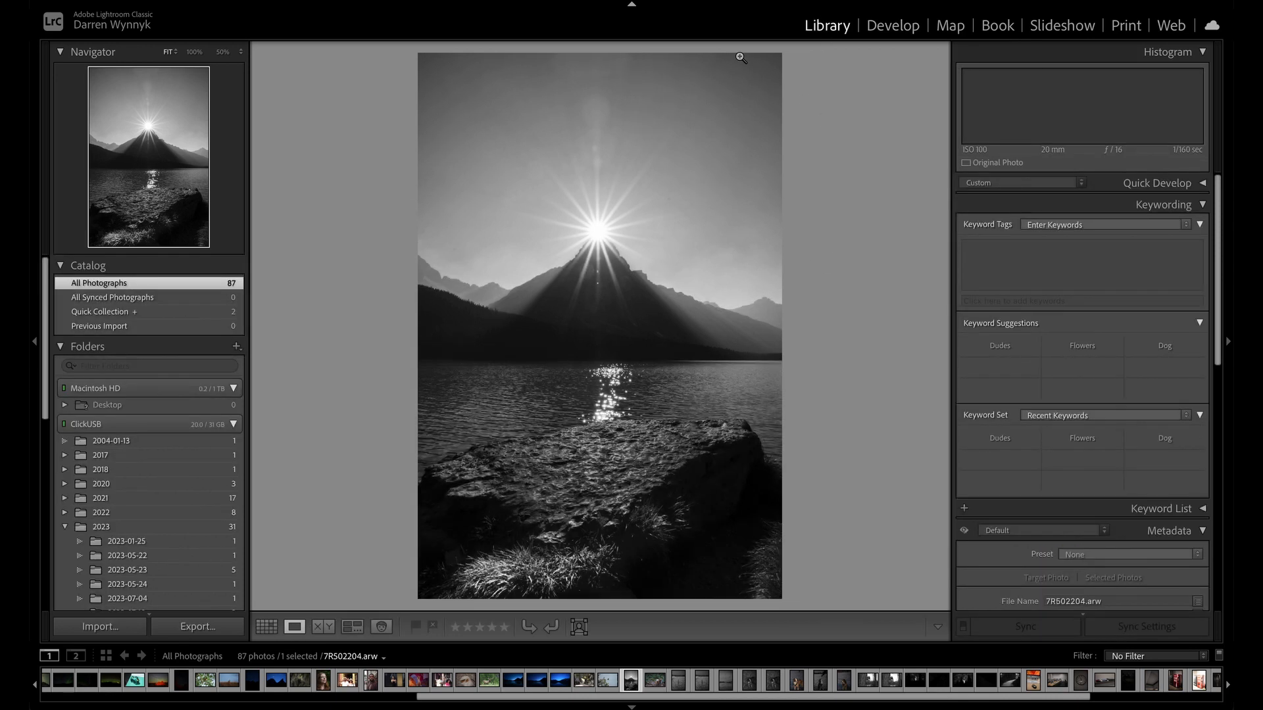
{"action": "key", "text": "g"}
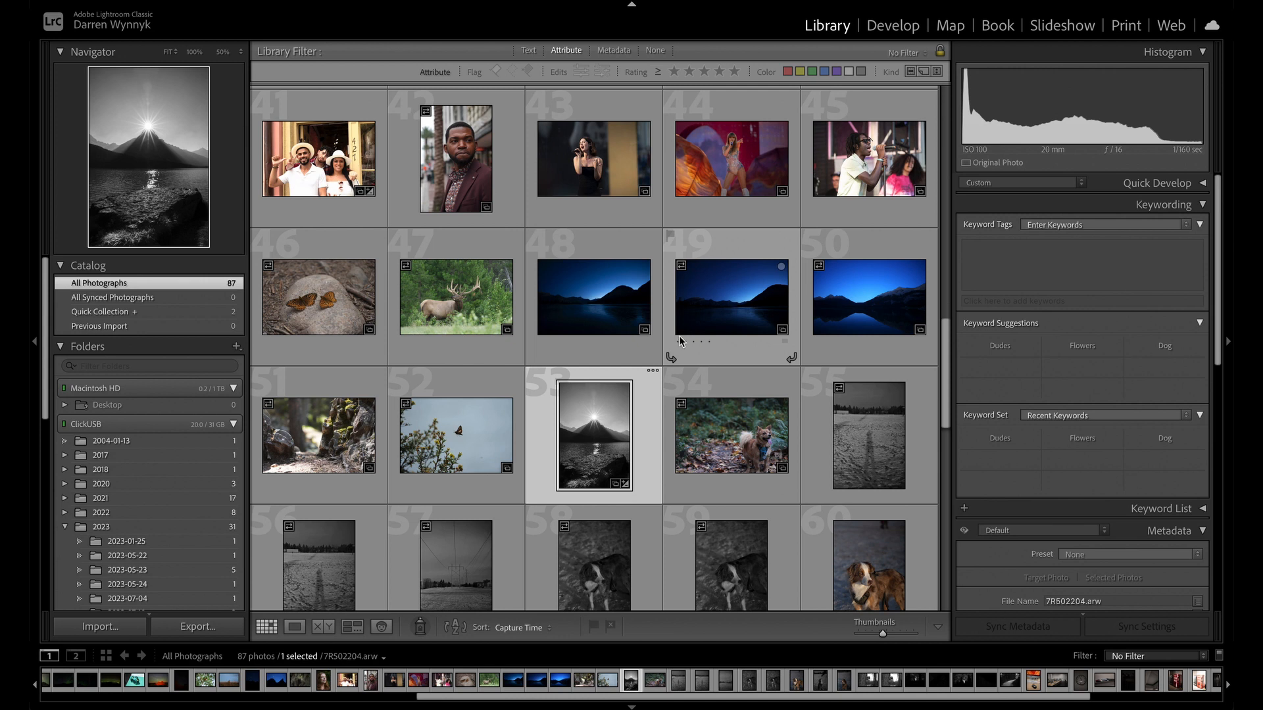
{"action": "scroll", "coordinate": [681, 339], "scroll_direction": "up", "scroll_amount": 10}
{"action": "scroll", "coordinate": [679, 335], "scroll_direction": "down", "scroll_amount": 2}
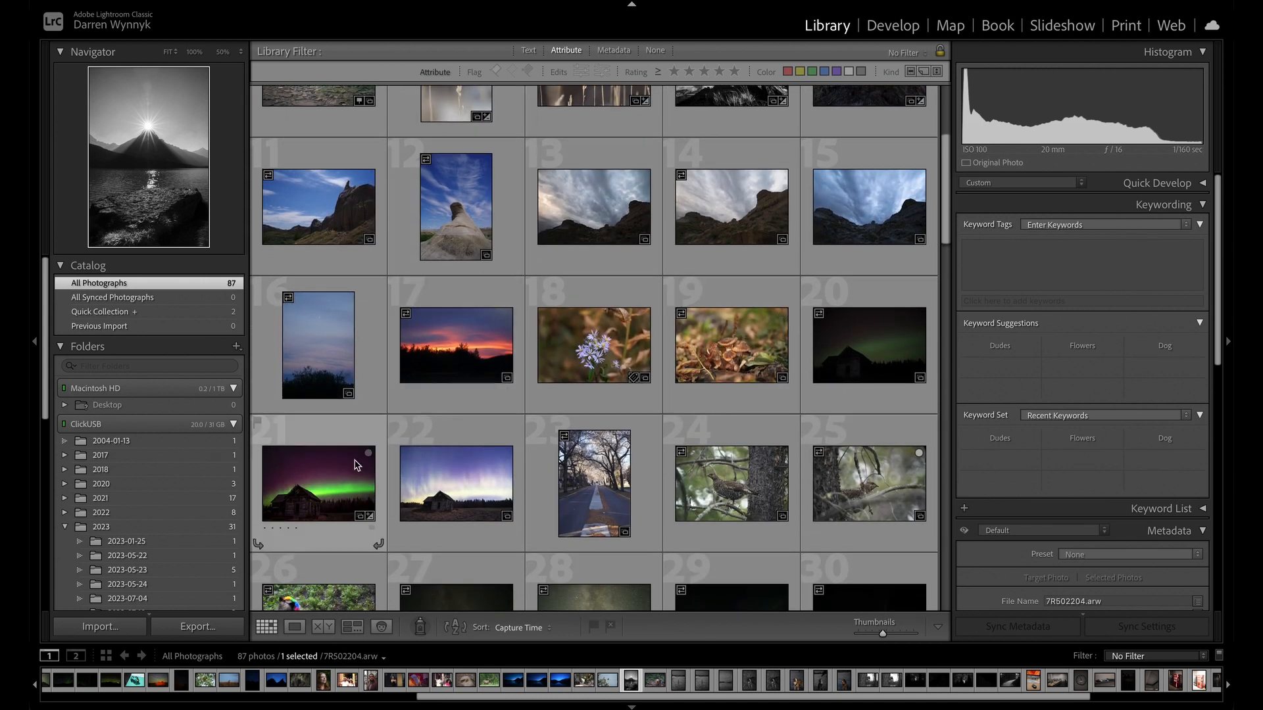
{"action": "left_click", "coordinate": [342, 495]}
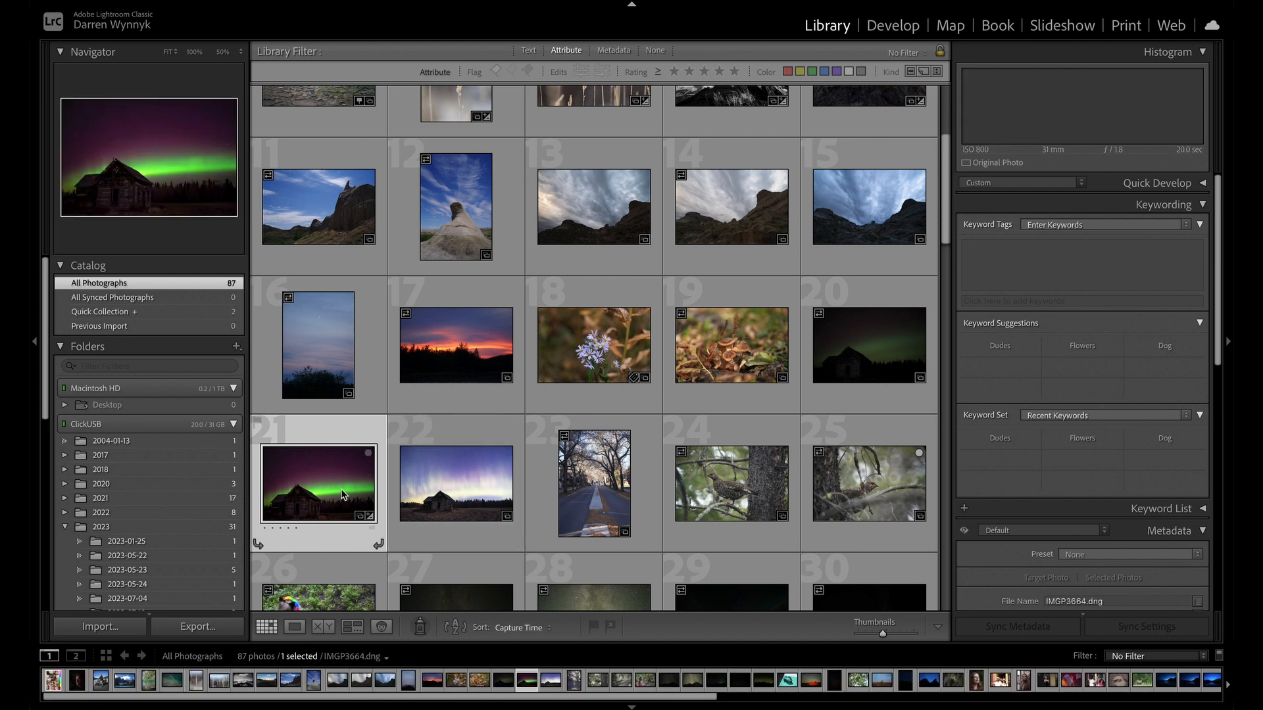
{"action": "double_click", "coordinate": [342, 495]}
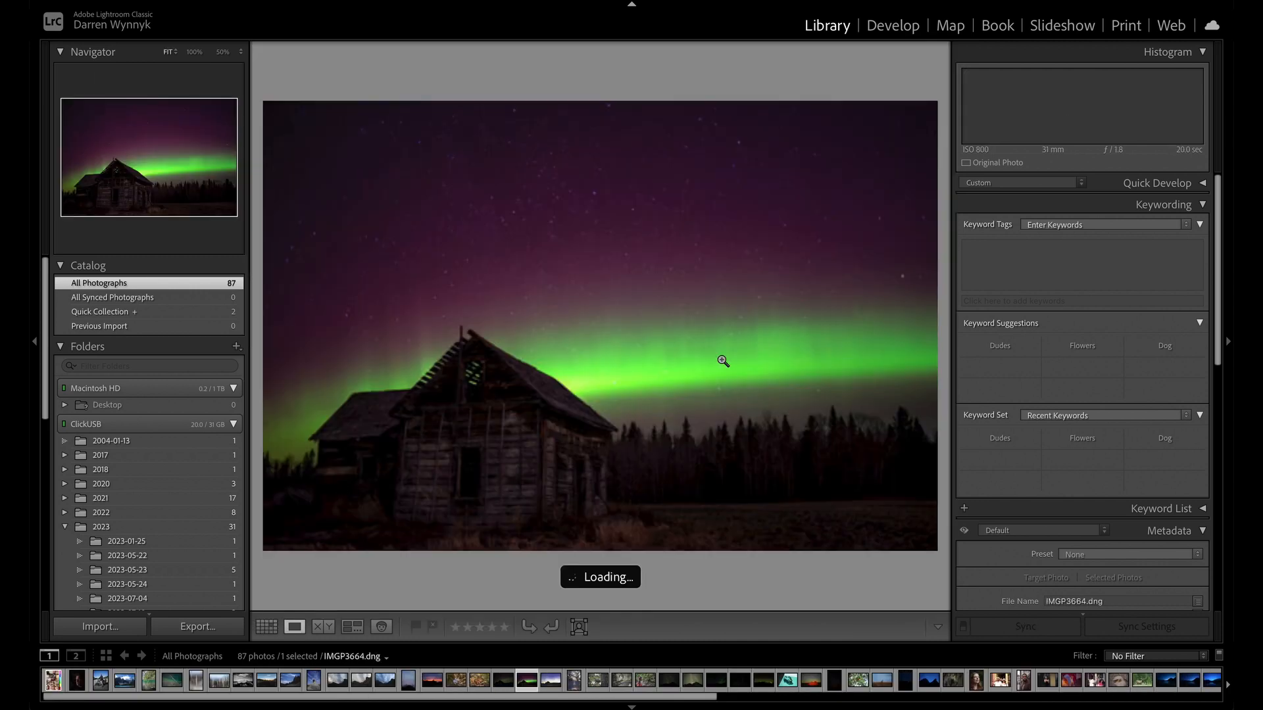
{"action": "left_click", "coordinate": [893, 30]}
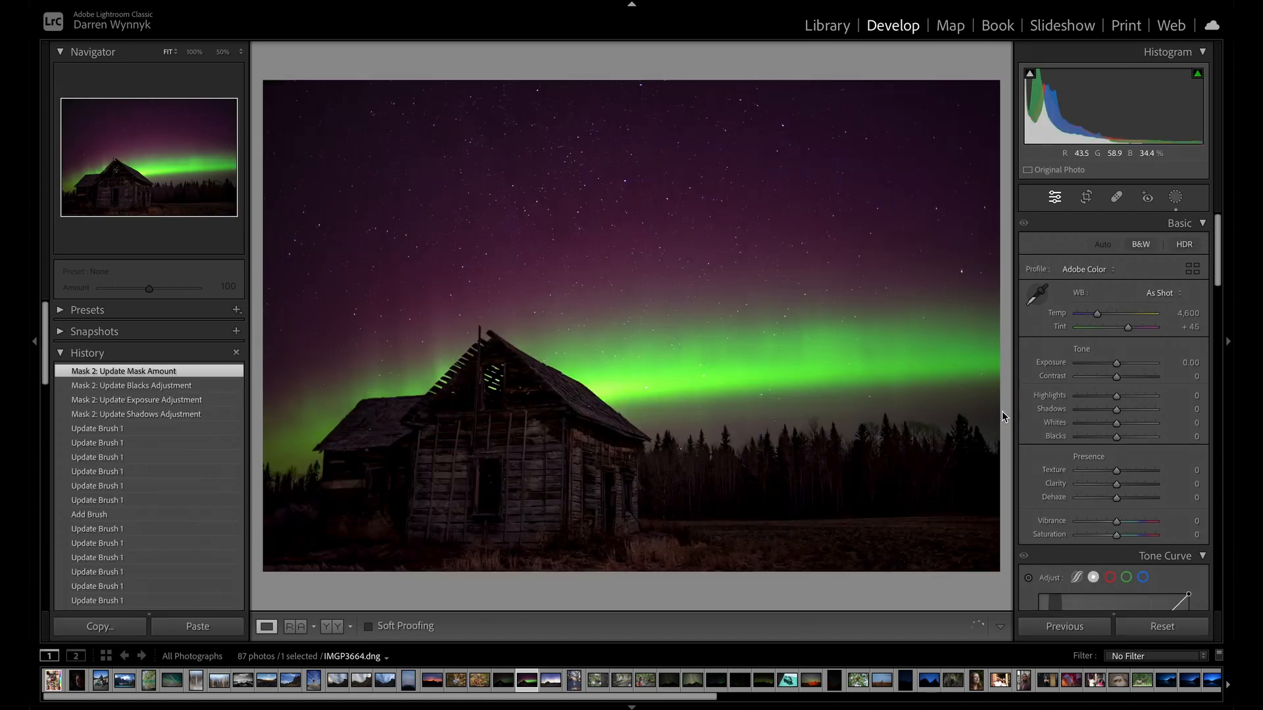
Reset the aurora photo's edits and add a new Sky mask.
{"action": "left_click", "coordinate": [1145, 634]}
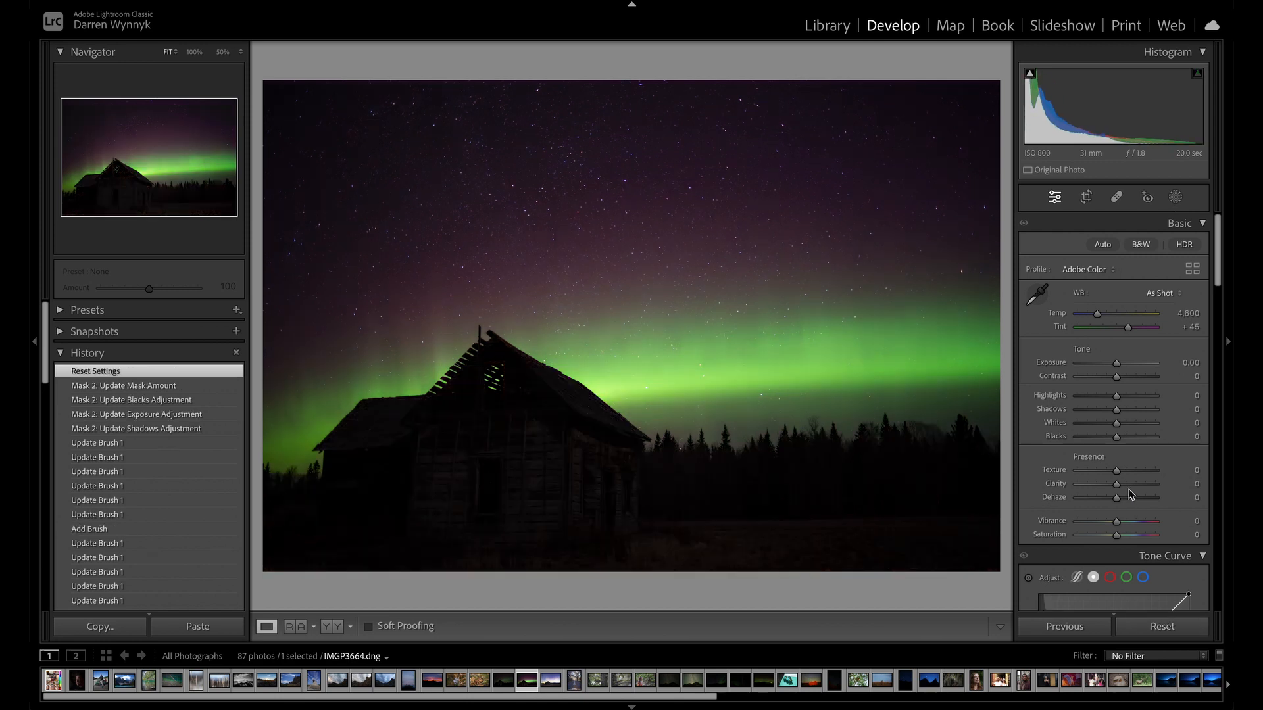
{"action": "scroll", "coordinate": [1128, 500], "scroll_direction": "down", "scroll_amount": 3}
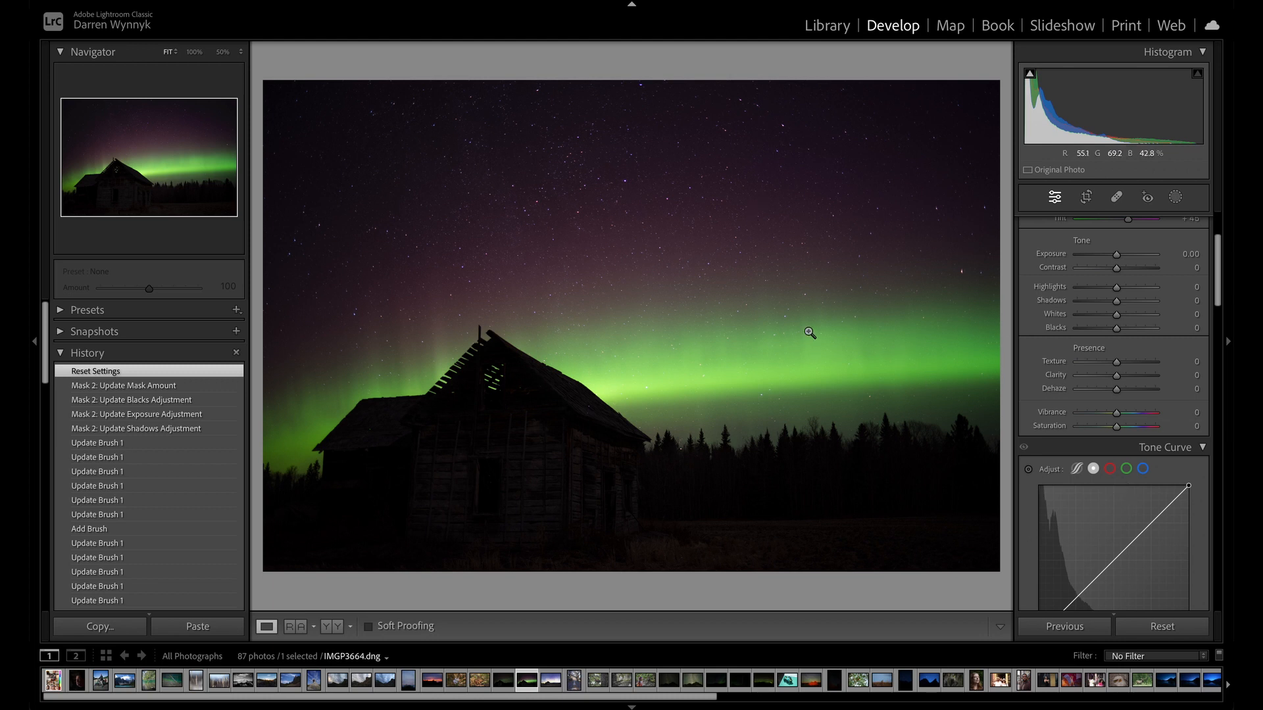
{"action": "left_click", "coordinate": [1176, 197]}
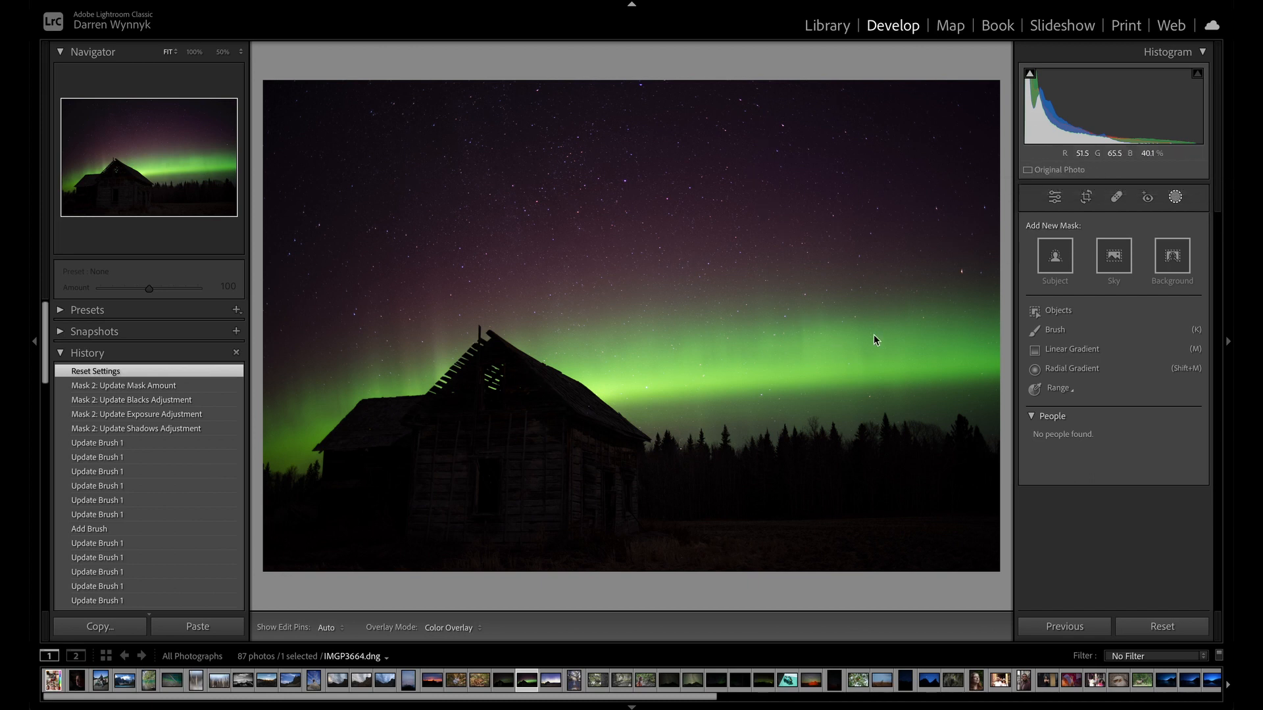
{"action": "left_click", "coordinate": [1118, 267]}
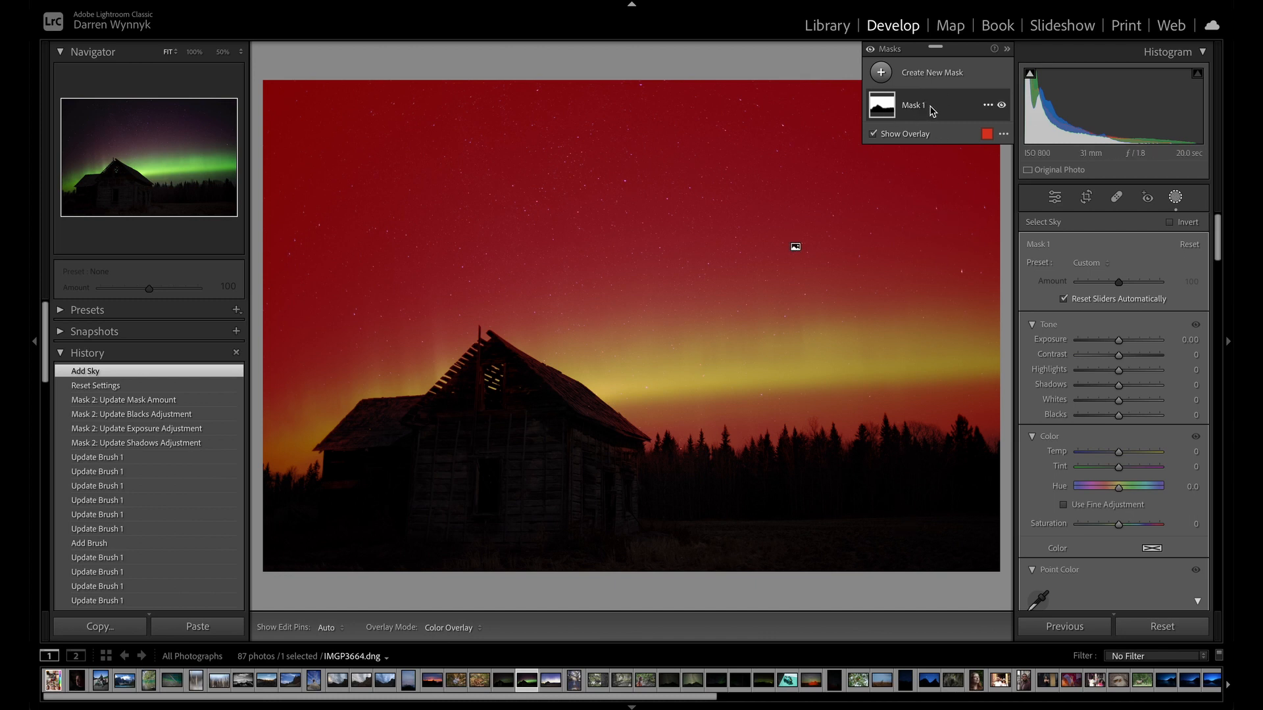
Duplicate and invert the sky mask, and rename the inverted copy Foreground.
{"action": "left_click", "coordinate": [988, 106]}
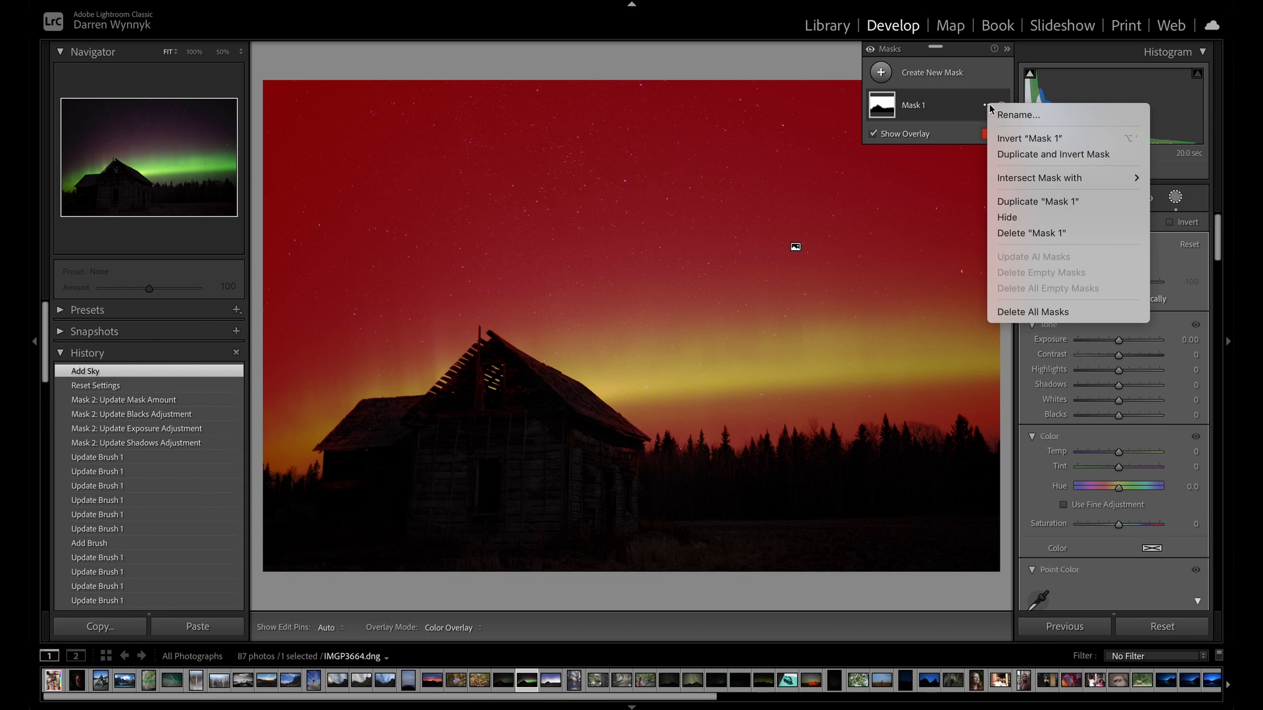
{"action": "left_click", "coordinate": [1042, 156]}
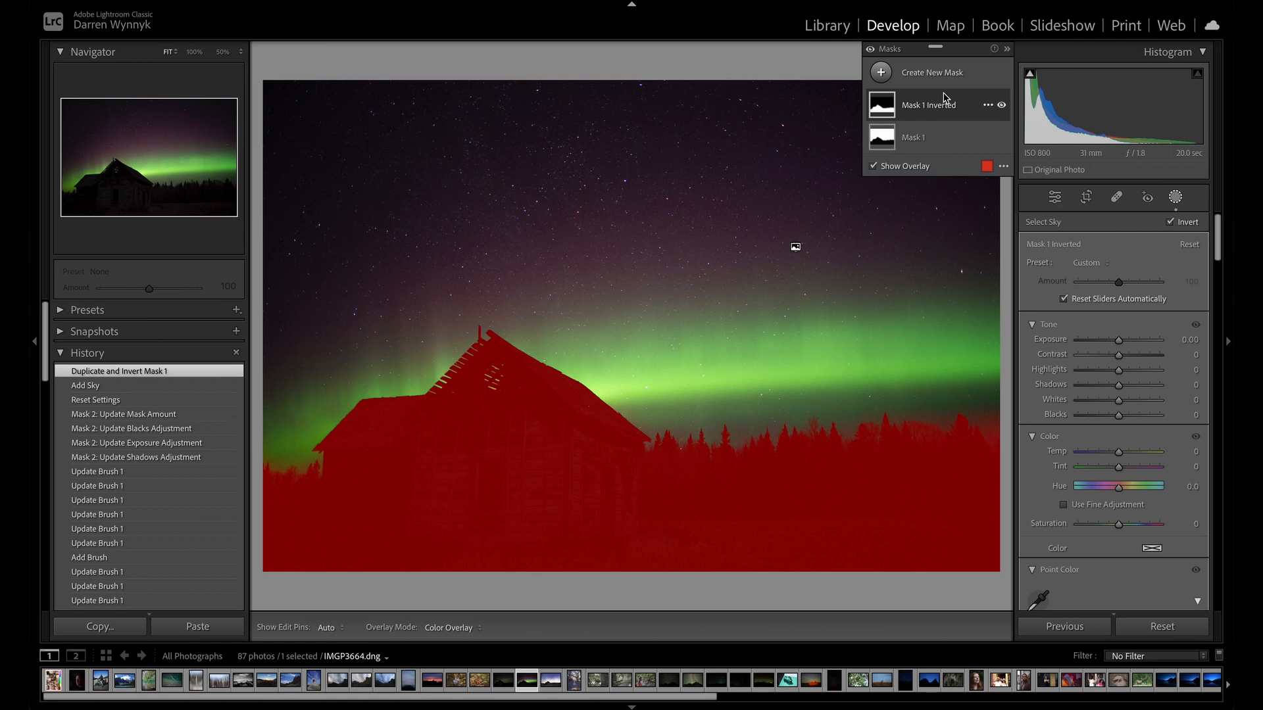
{"action": "left_click", "coordinate": [988, 105]}
{"action": "left_click", "coordinate": [996, 112]}
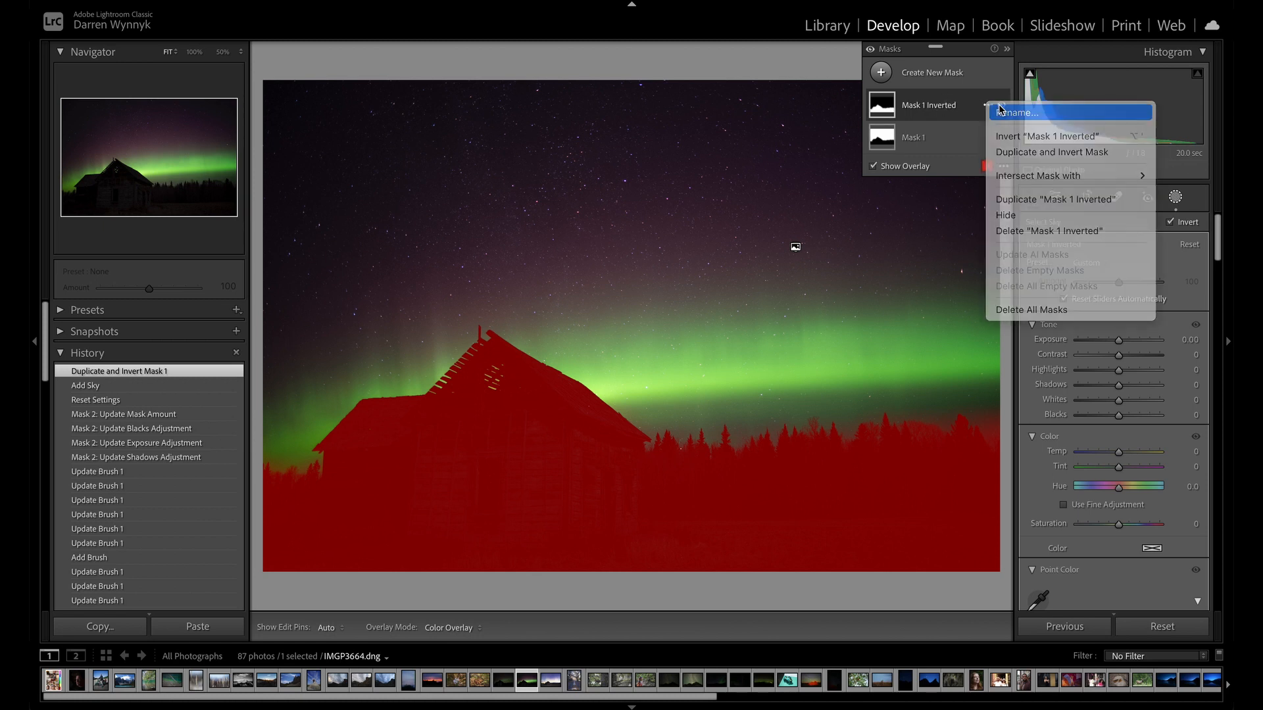
{"action": "type", "text": "For"}
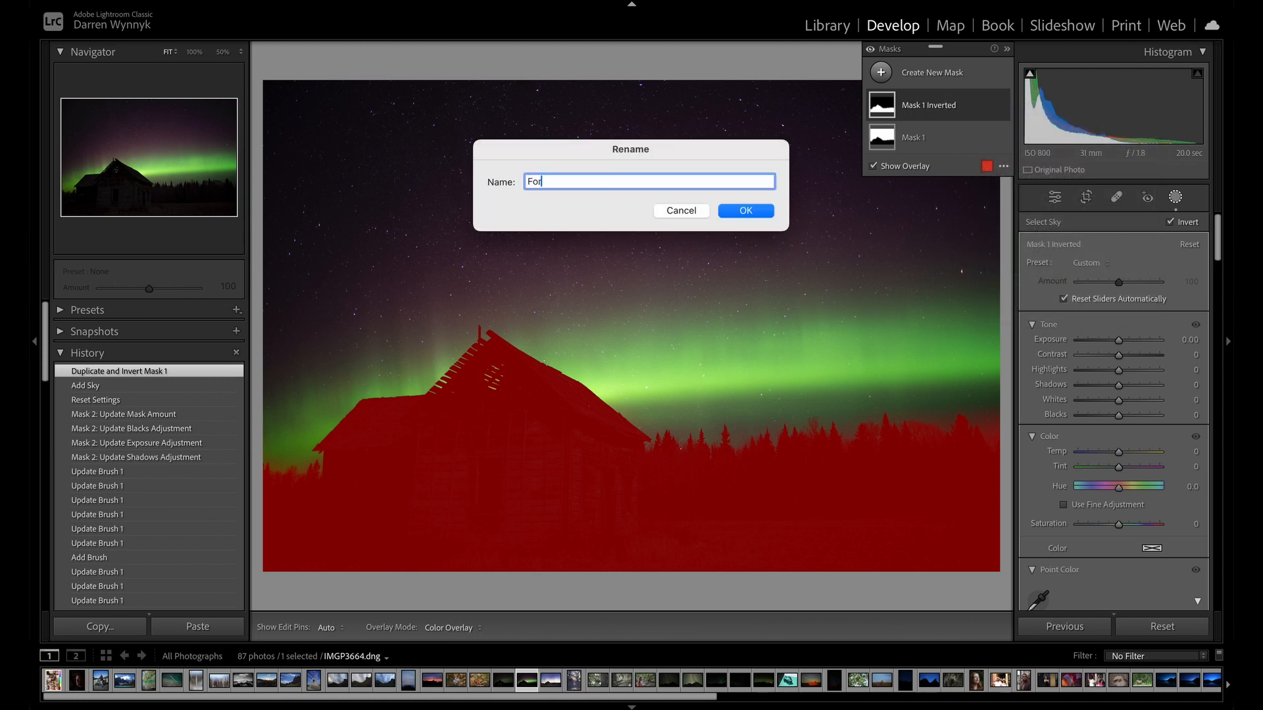
{"action": "type", "text": "eground"}
{"action": "key", "text": "Return"}
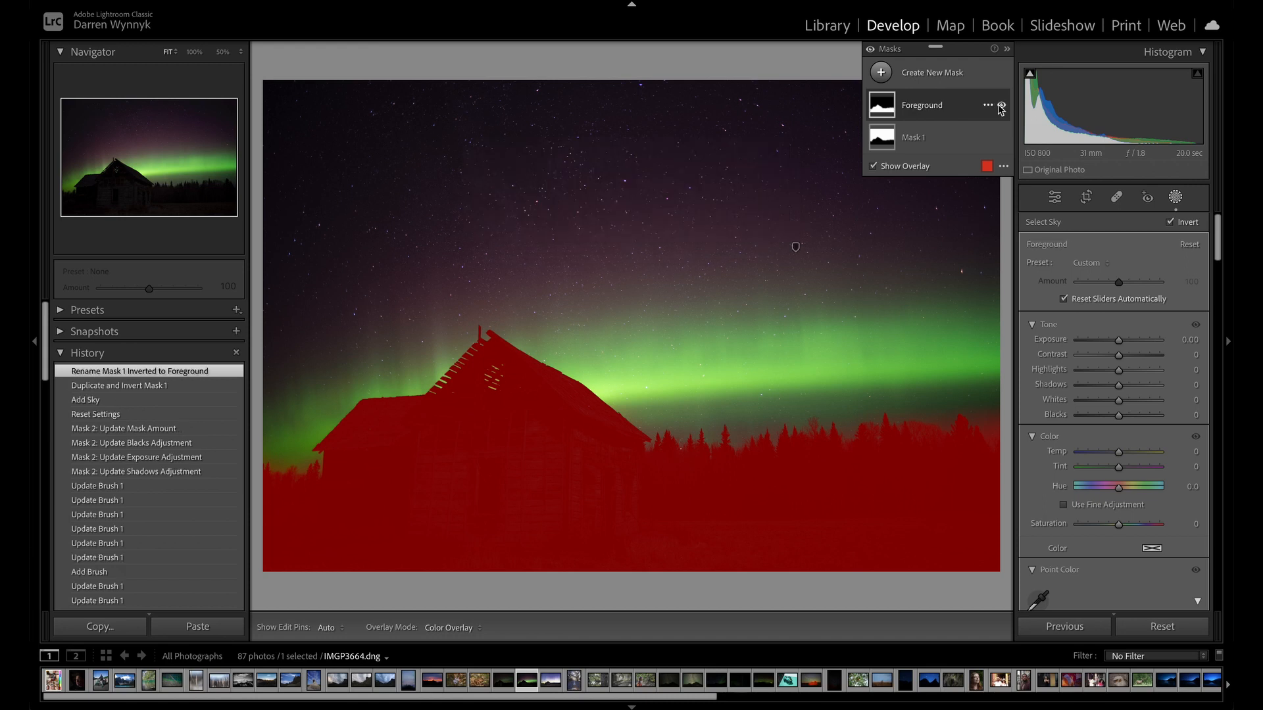
Rename Mask 1 as Sky.
{"action": "left_click", "coordinate": [987, 138]}
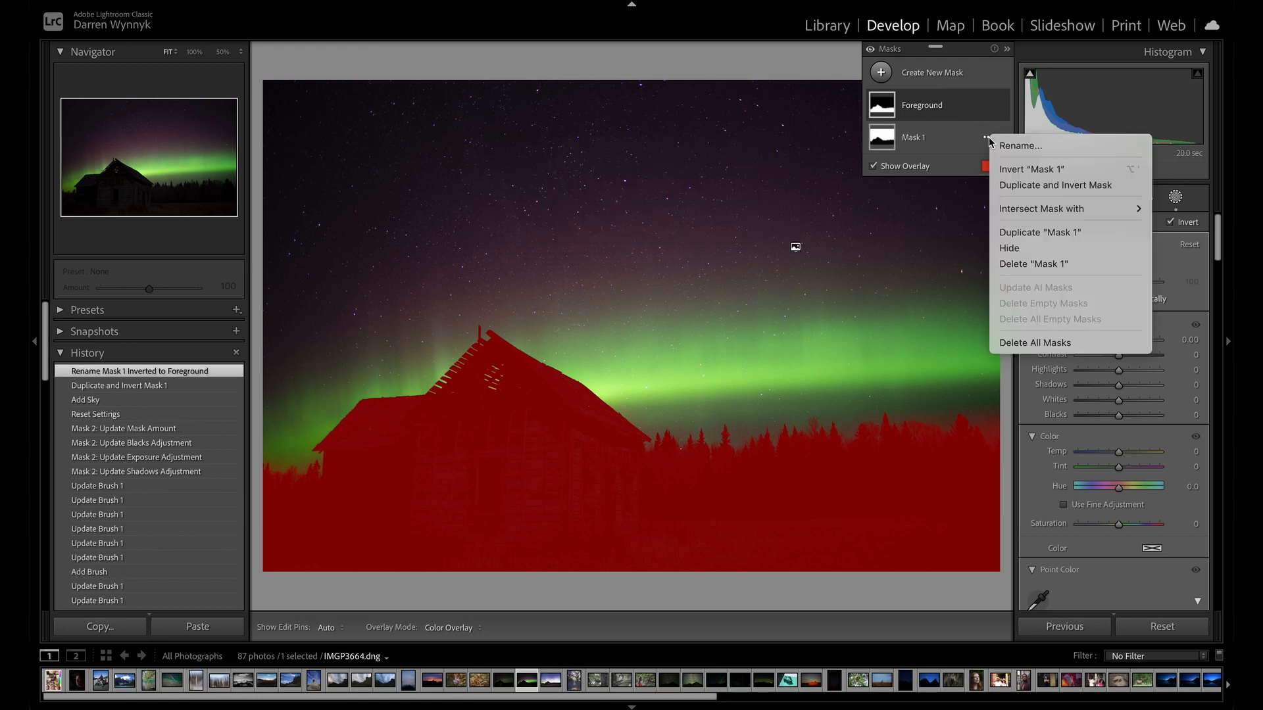
{"action": "left_click", "coordinate": [993, 144]}
{"action": "type", "text": "S"}
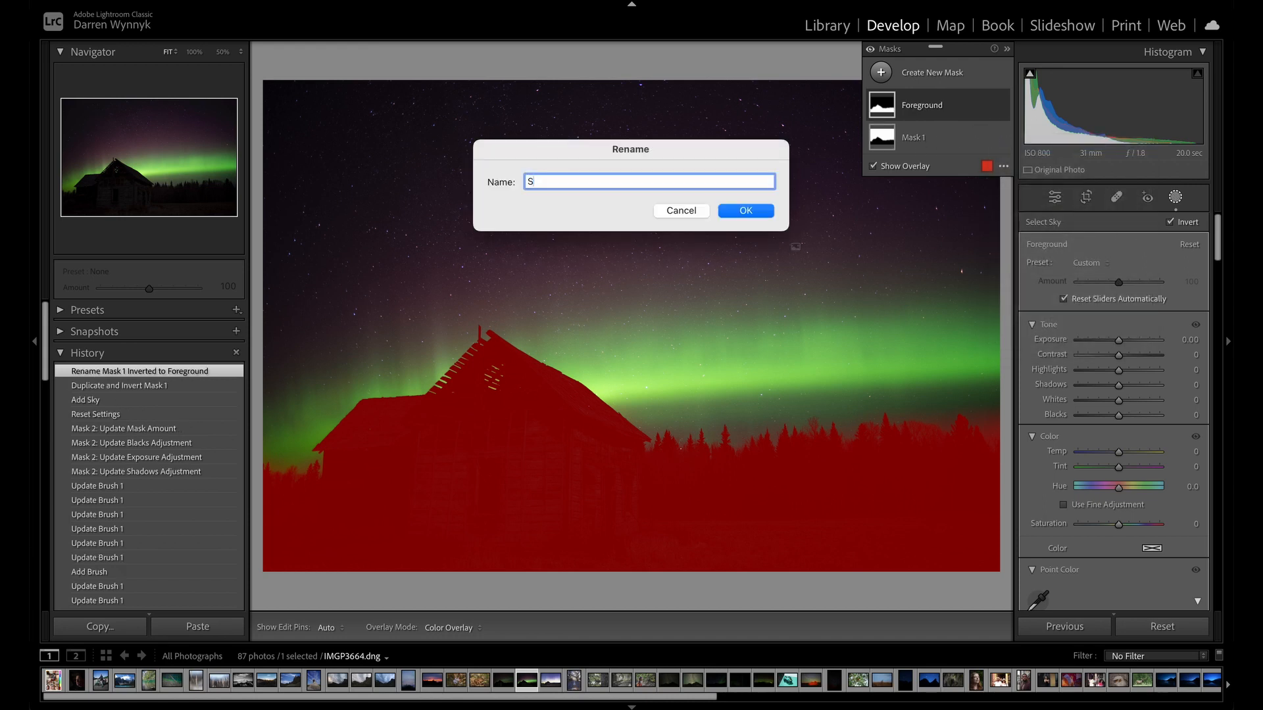
{"action": "type", "text": "ky"}
{"action": "key", "text": "Return"}
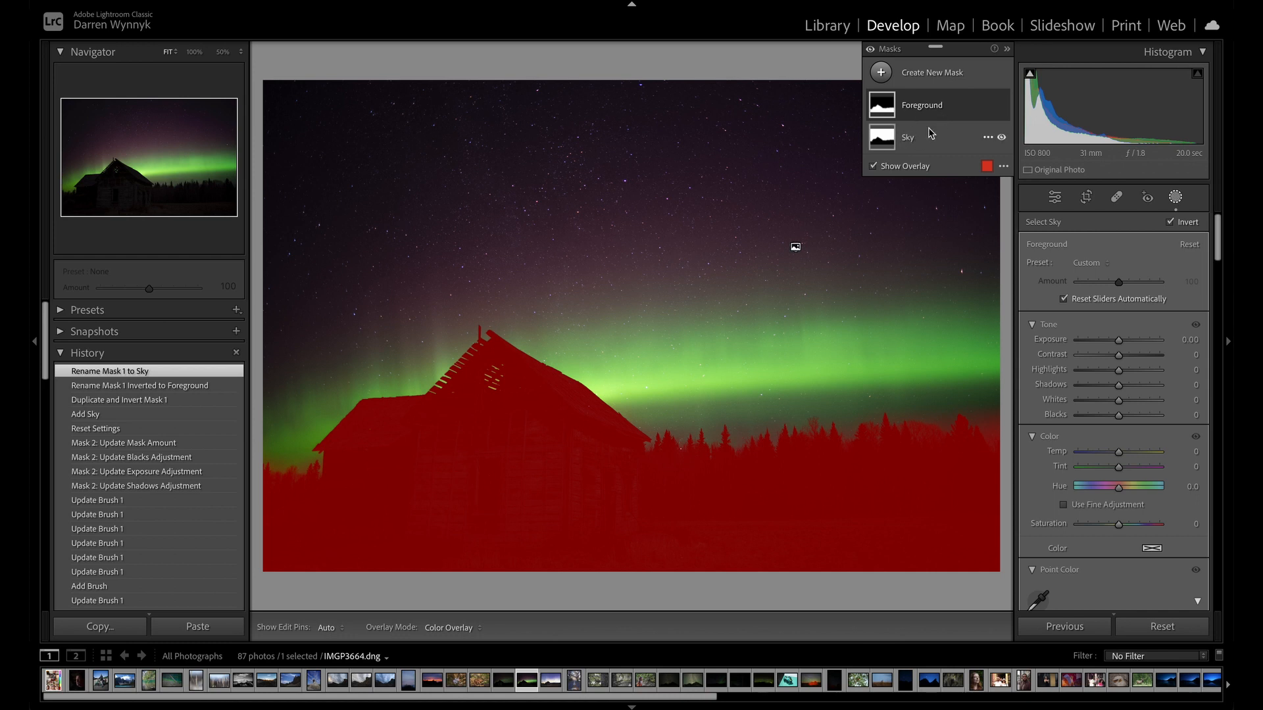
Hide the overlay and set the Sky mask's Exposure to 0.14, Contrast 76, Highlights -32, Shadows 25, Whites 35, Blacks 8 and Saturation 21.
{"action": "left_click", "coordinate": [909, 143]}
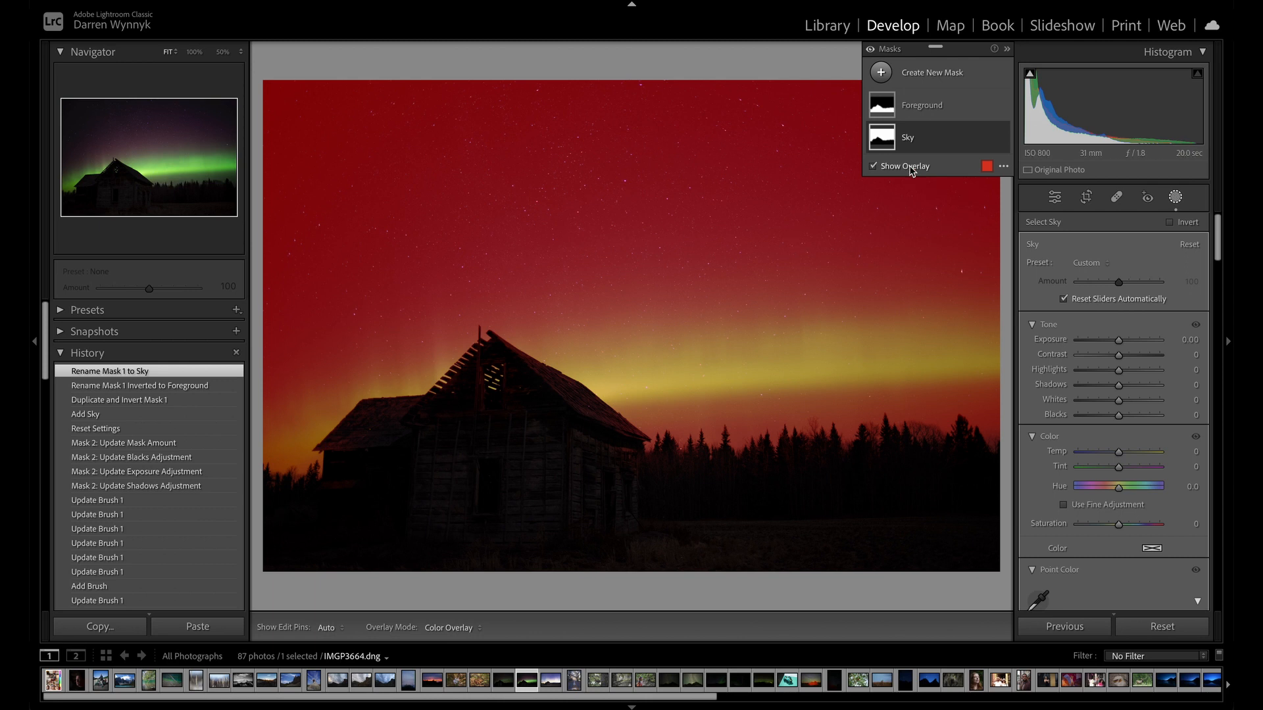
{"action": "left_click", "coordinate": [893, 168]}
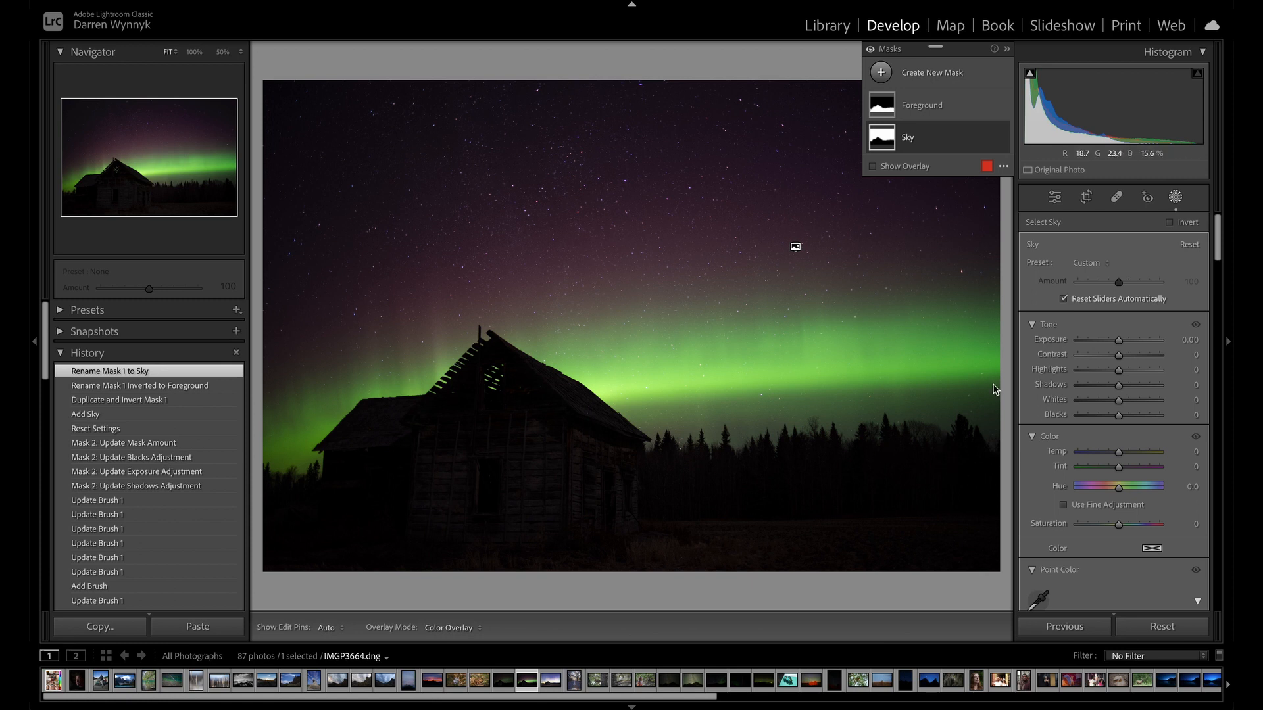
{"action": "left_click_drag", "start_coordinate": [1121, 340], "coordinate": [1114, 417]}
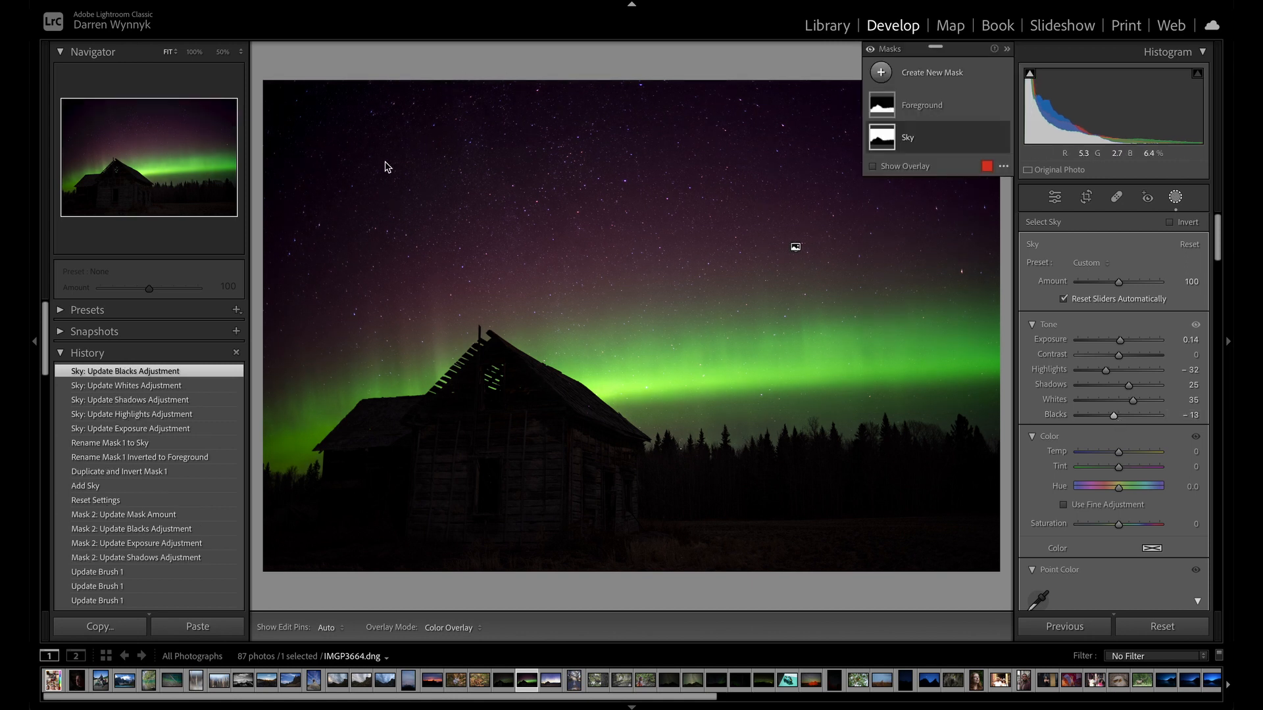
{"action": "left_click_drag", "start_coordinate": [1115, 419], "coordinate": [1123, 417]}
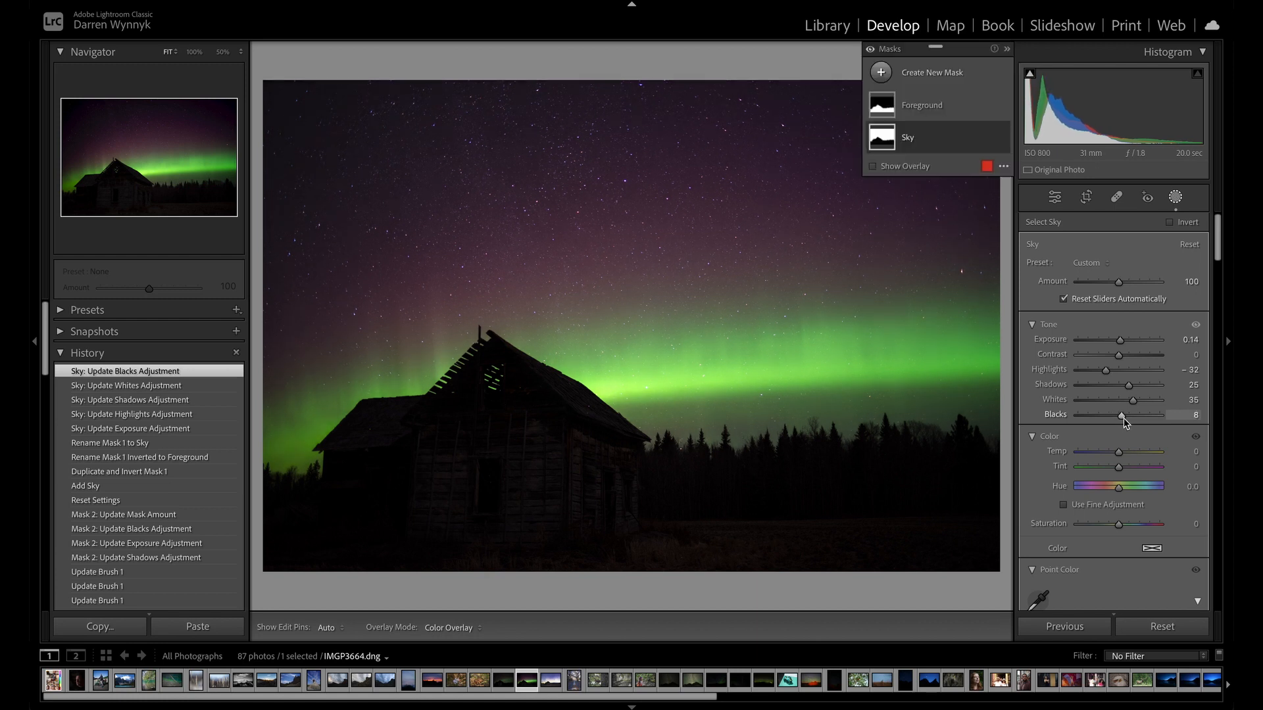
{"action": "left_click_drag", "start_coordinate": [1119, 355], "coordinate": [1150, 350]}
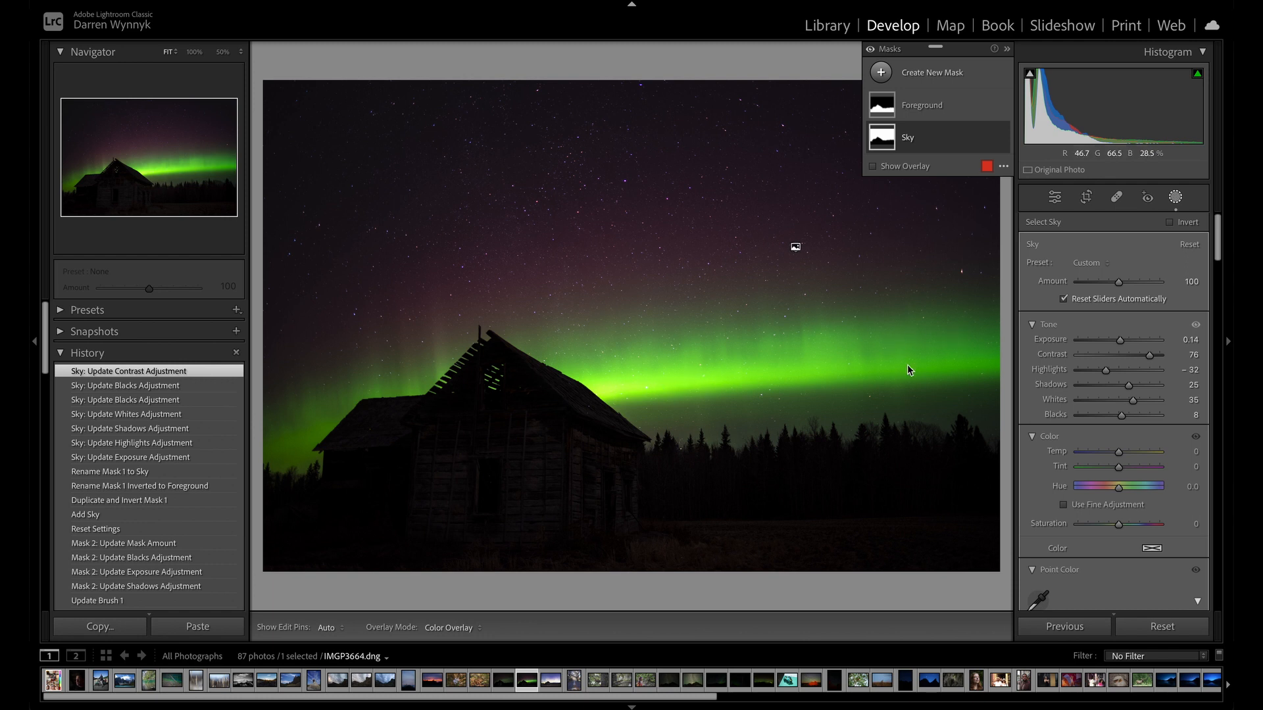
{"action": "scroll", "coordinate": [1132, 364], "scroll_direction": "down", "scroll_amount": 5}
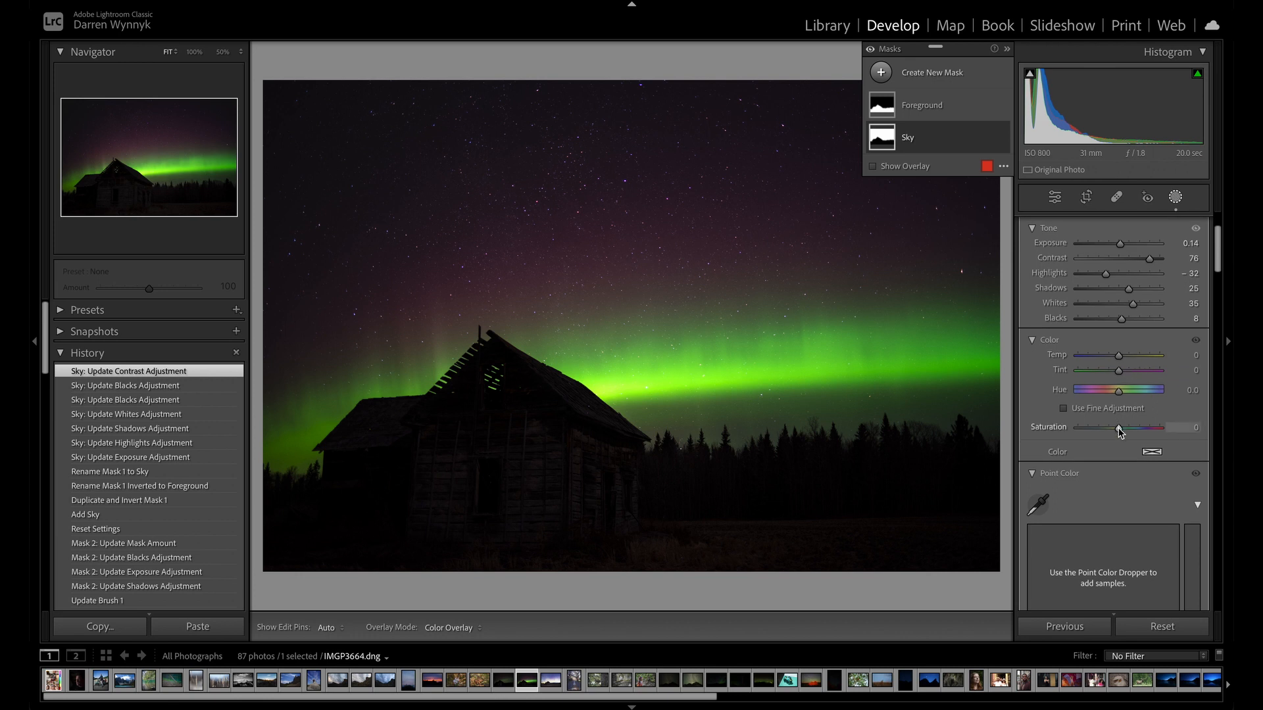
{"action": "mouse_move", "coordinate": [1119, 429]}
{"action": "left_mouse_down"}
{"action": "mouse_move", "coordinate": [1136, 429]}
{"action": "mouse_move", "coordinate": [1122, 429]}
{"action": "left_mouse_up"}
Shape the Sky mask's green curve from the image, lifting the bright aurora tones to 200/210 and lowering the dark upper-sky tones.
{"action": "scroll", "coordinate": [1112, 394], "scroll_direction": "down", "scroll_amount": 5}
{"action": "scroll", "coordinate": [1092, 344], "scroll_direction": "up", "scroll_amount": 3}
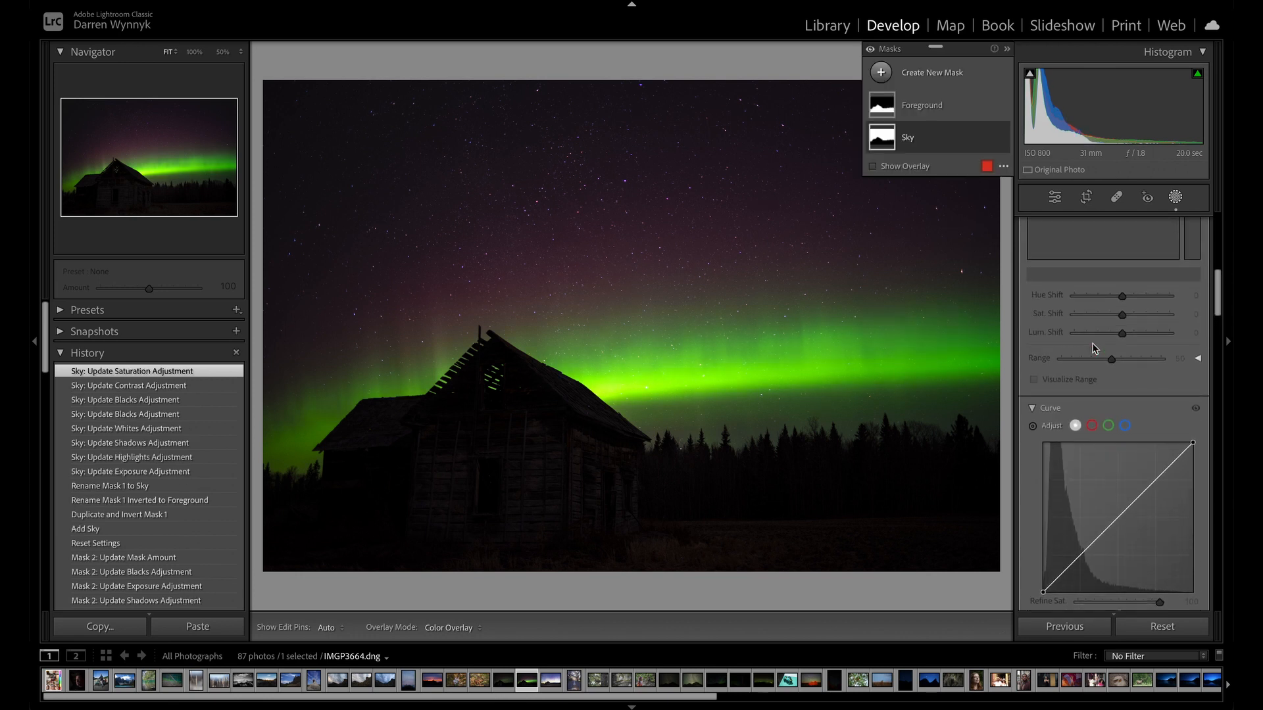
{"action": "scroll", "coordinate": [1112, 307], "scroll_direction": "down", "scroll_amount": 5}
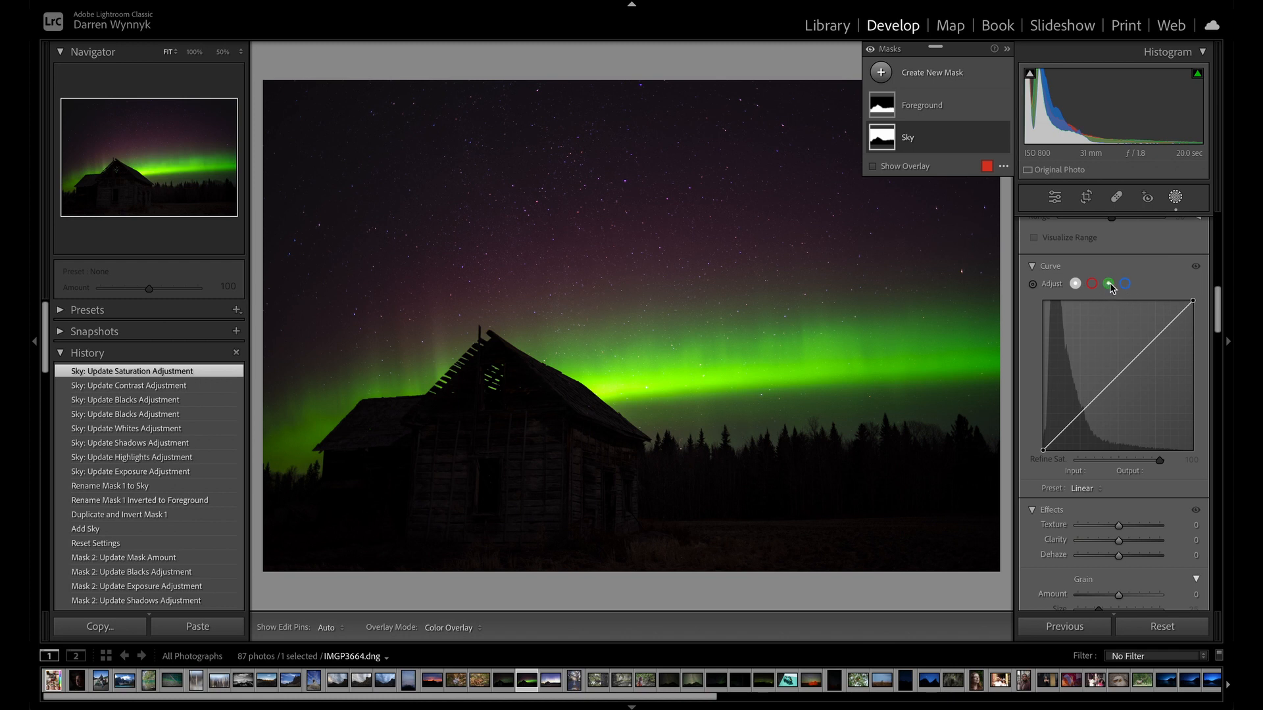
{"action": "left_click", "coordinate": [1110, 287]}
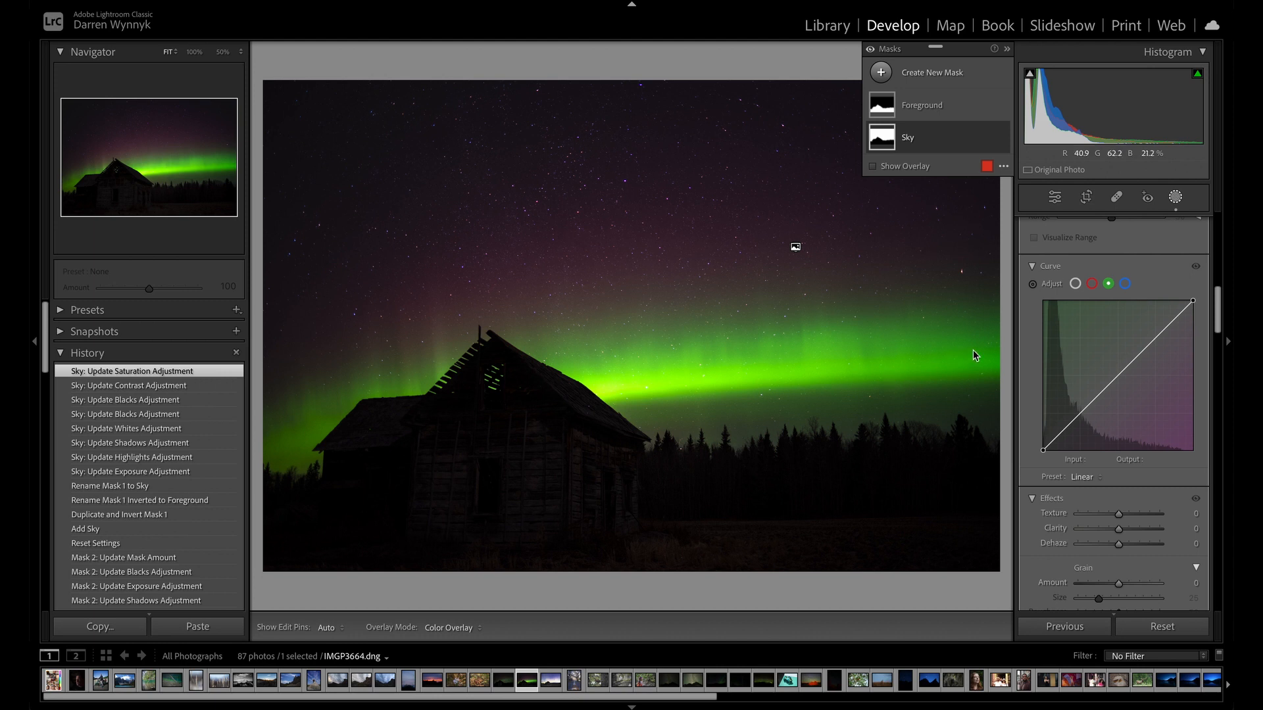
{"action": "left_click", "coordinate": [1033, 287]}
{"action": "left_click", "coordinate": [732, 371]}
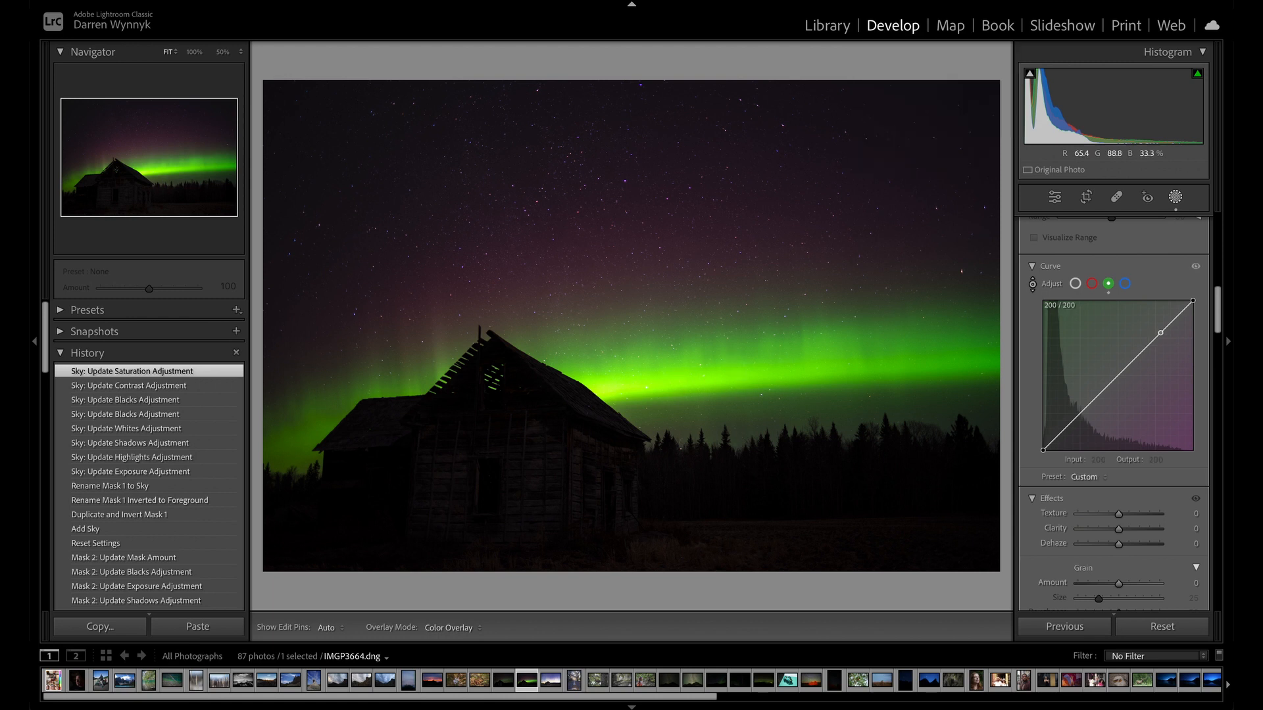
{"action": "left_click_drag", "start_coordinate": [733, 371], "coordinate": [733, 362]}
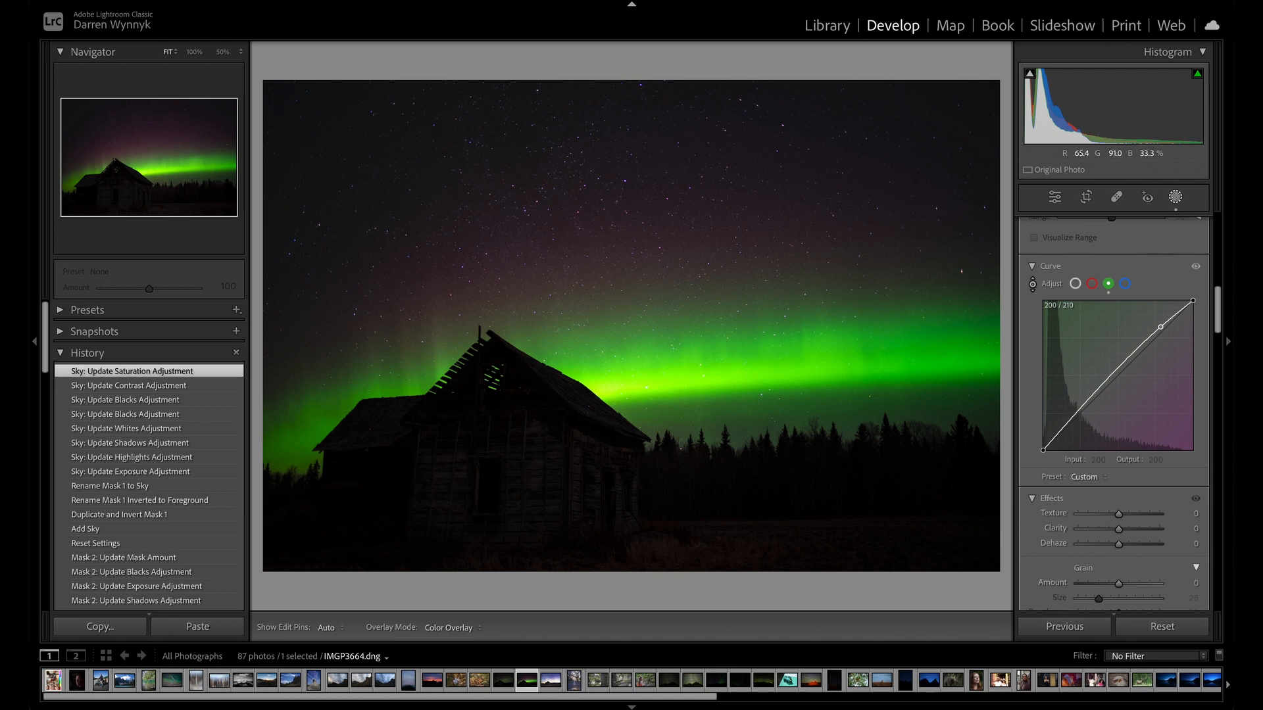
{"action": "left_click_drag", "start_coordinate": [733, 361], "coordinate": [733, 362]}
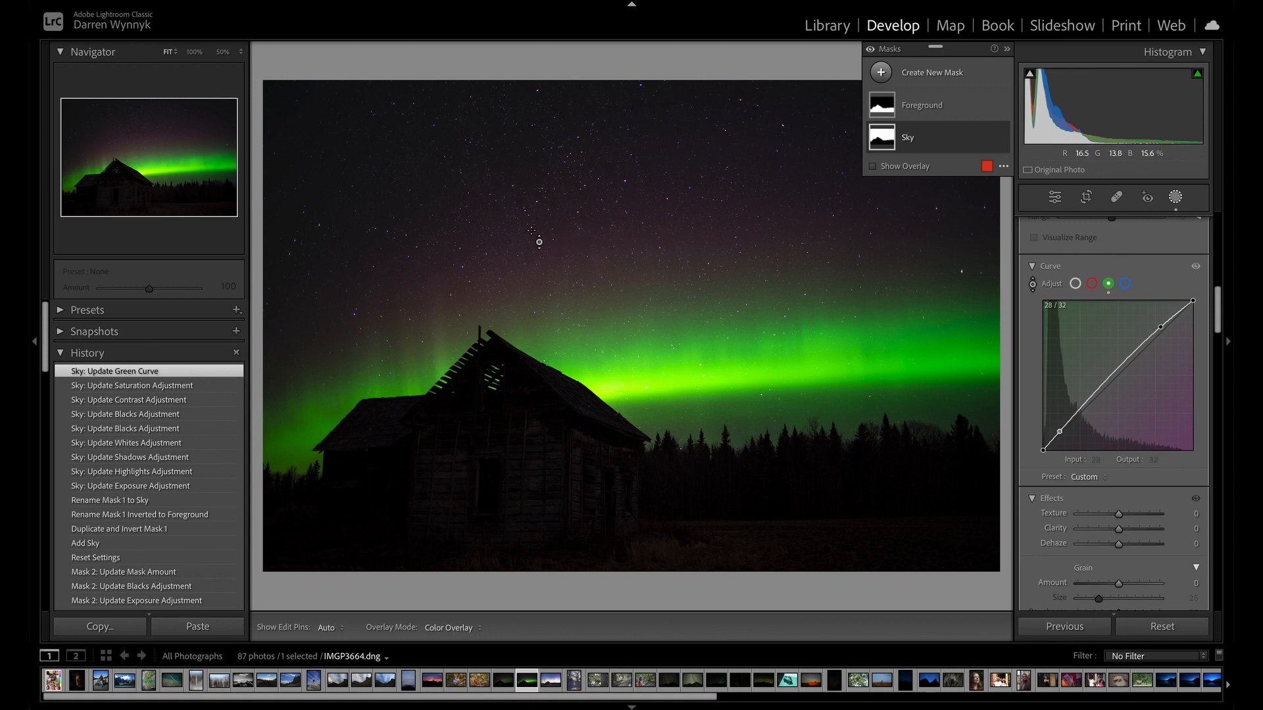
{"action": "mouse_move", "coordinate": [543, 243]}
{"action": "left_mouse_down"}
{"action": "mouse_move", "coordinate": [543, 227]}
{"action": "mouse_move", "coordinate": [543, 251]}
{"action": "mouse_move", "coordinate": [543, 240]}
{"action": "left_mouse_up"}
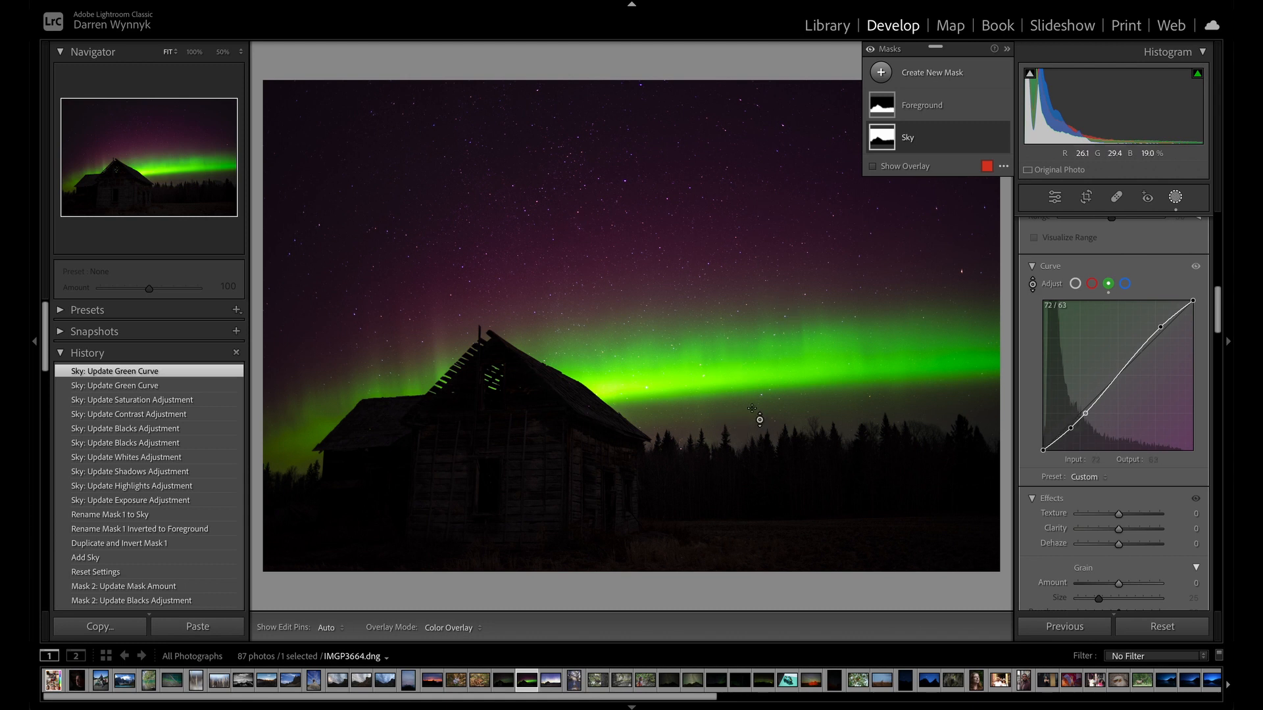
Try positive and extreme negative Dehaze on the Sky mask, including -100, and settle on 3.
{"action": "scroll", "coordinate": [1061, 454], "scroll_direction": "down", "scroll_amount": 3}
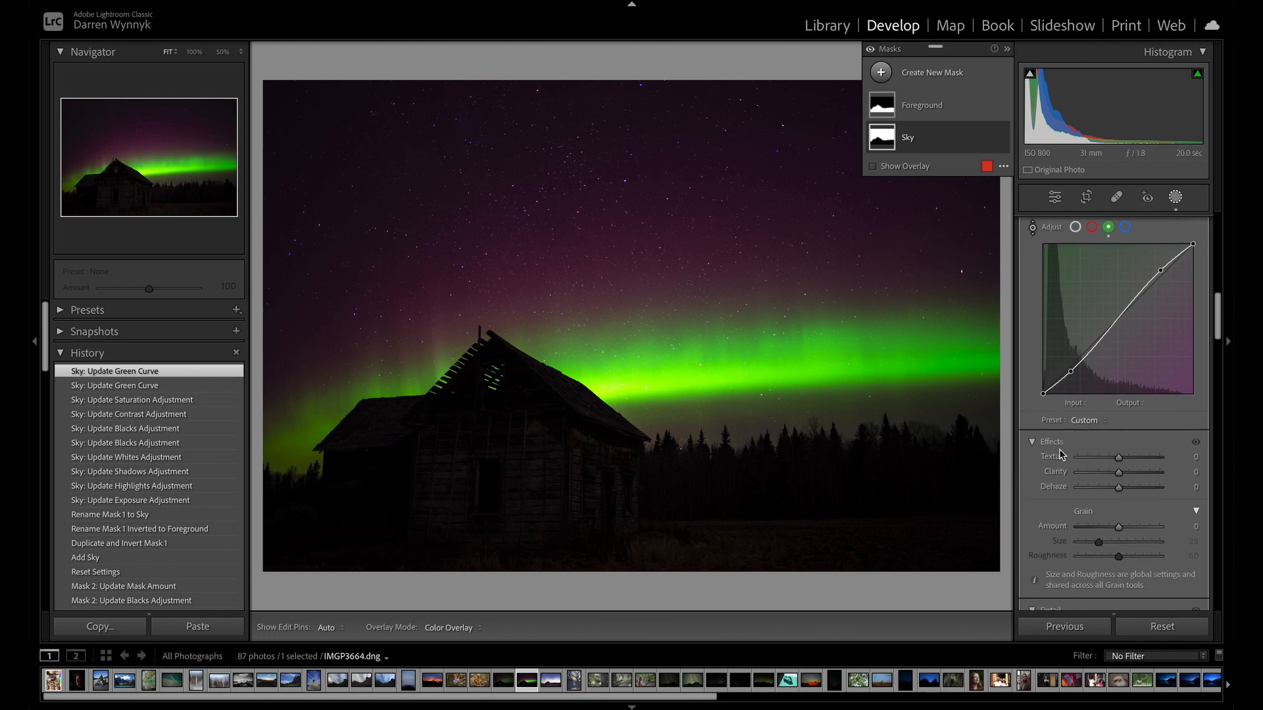
{"action": "scroll", "coordinate": [1112, 408], "scroll_direction": "down", "scroll_amount": 2}
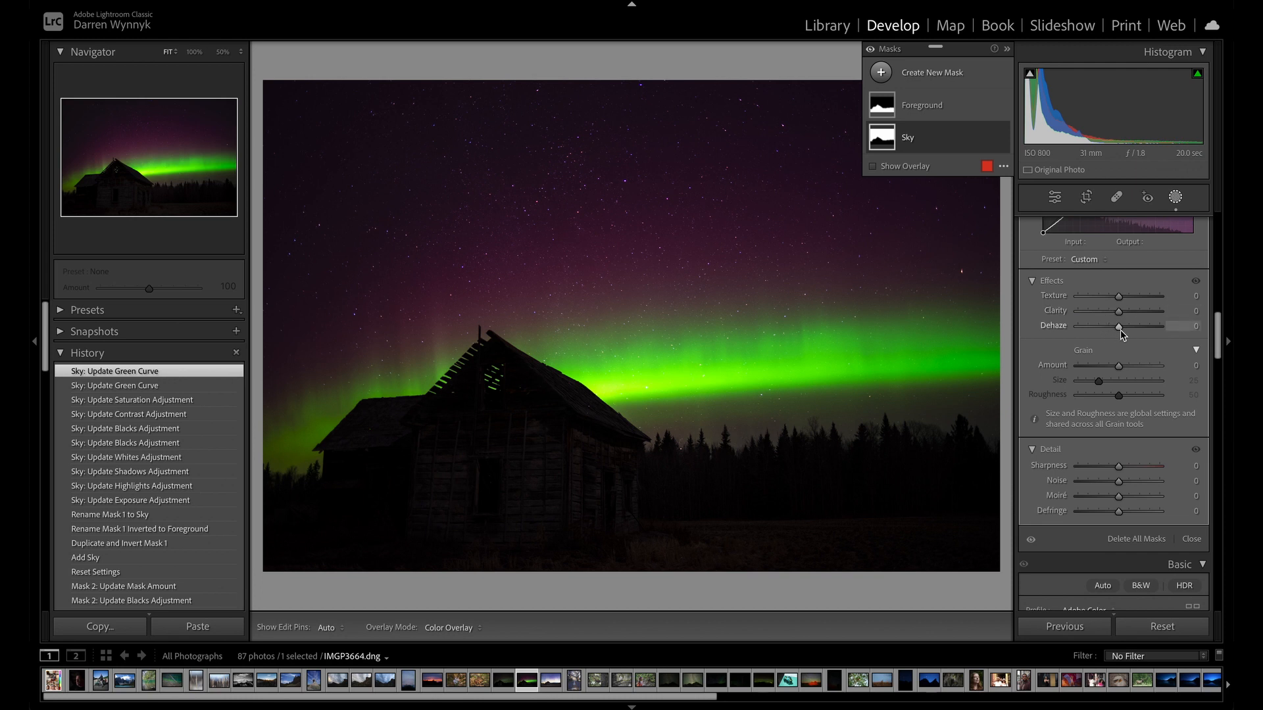
{"action": "left_click_drag", "start_coordinate": [1119, 330], "coordinate": [1124, 332]}
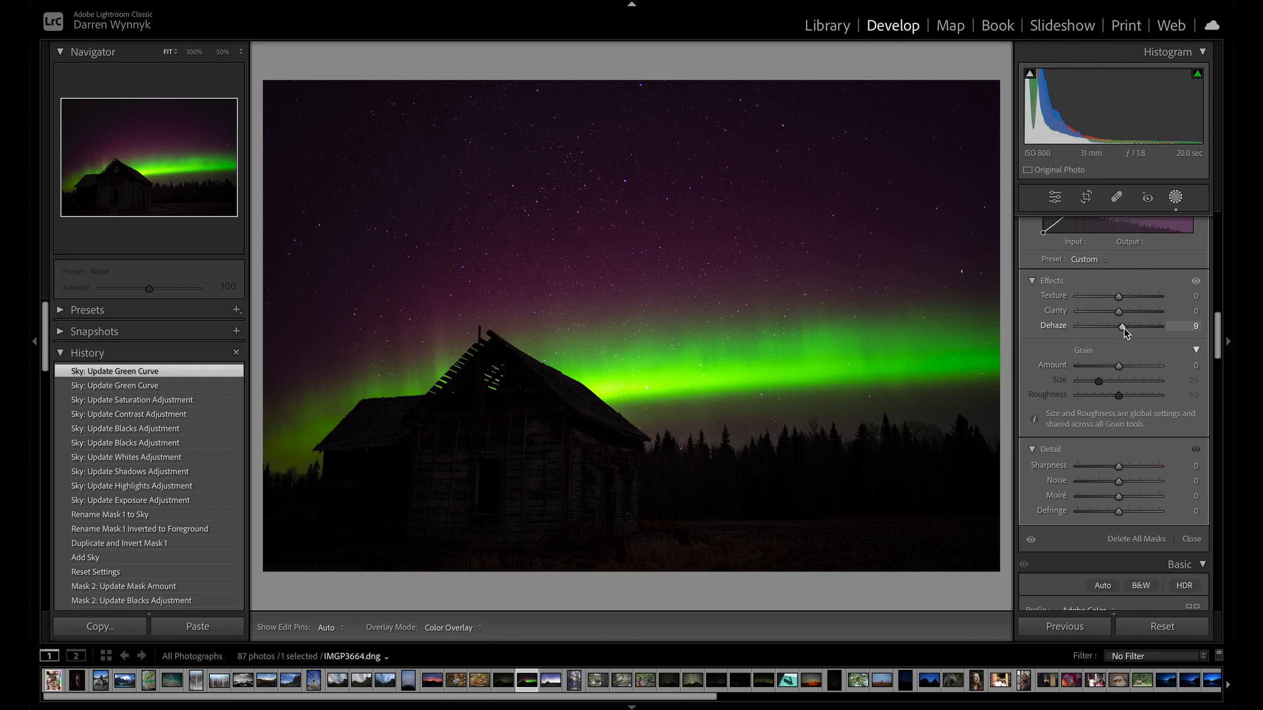
{"action": "left_click_drag", "start_coordinate": [1125, 332], "coordinate": [1038, 327]}
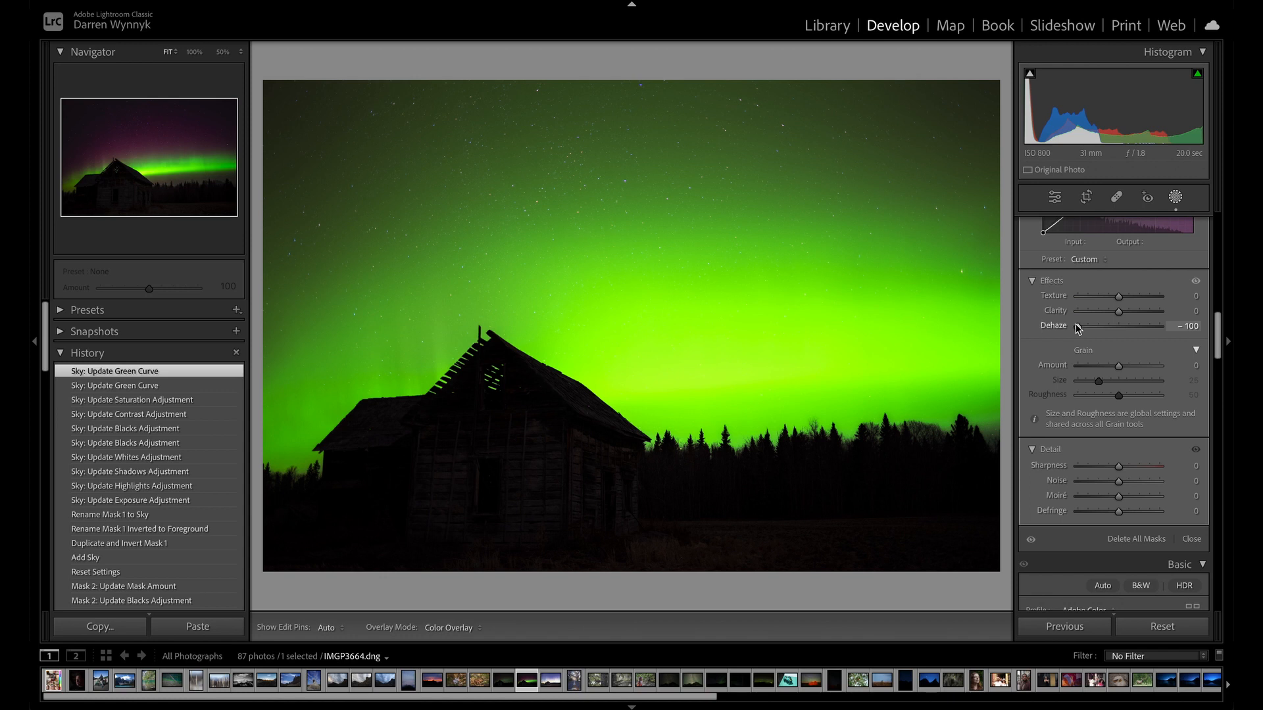
{"action": "left_click_drag", "start_coordinate": [1083, 329], "coordinate": [1121, 328]}
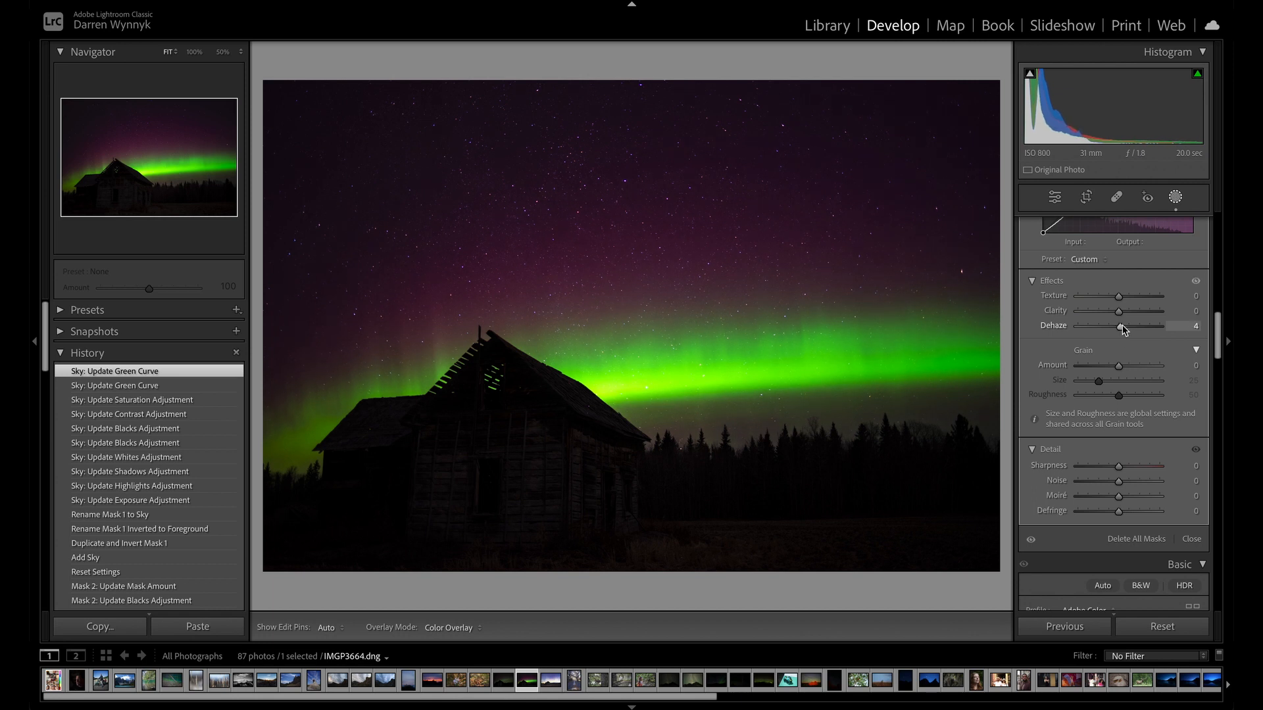
{"action": "left_click_drag", "start_coordinate": [1122, 325], "coordinate": [1123, 325]}
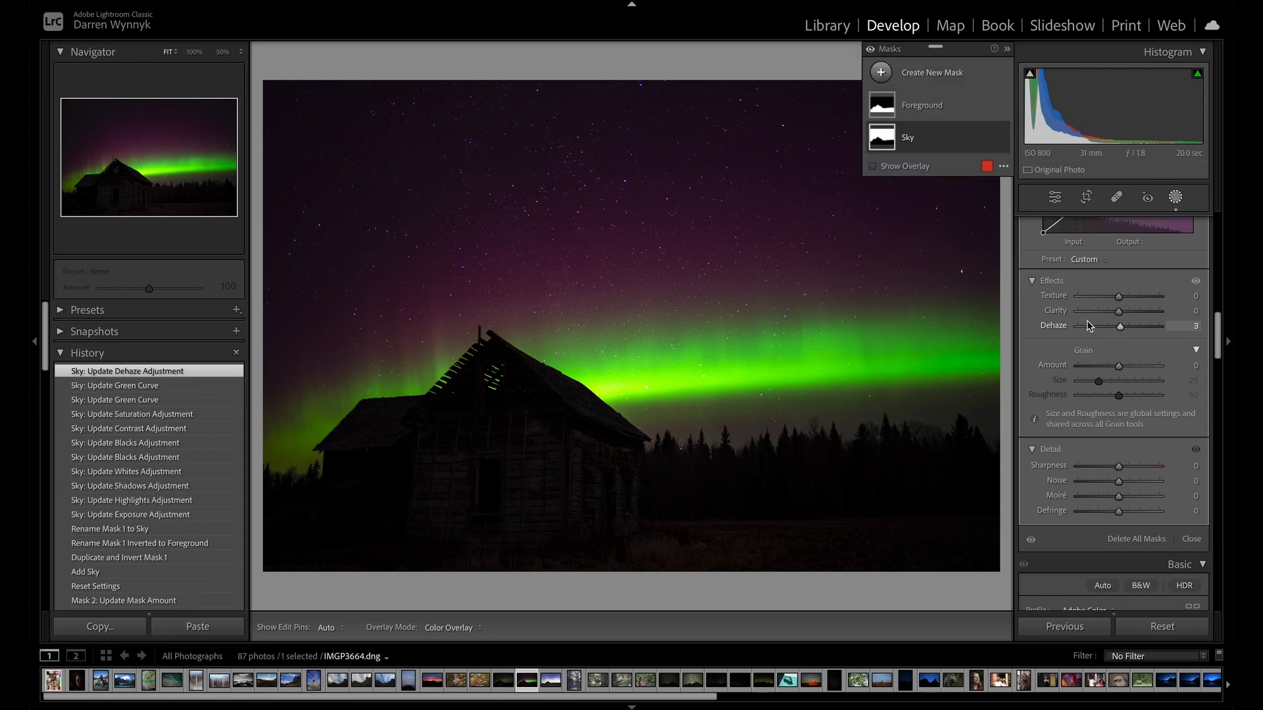
Try Defringe at 100 on the Sky mask with the stars enlarged to 300%, and return it to 0.
{"action": "scroll", "coordinate": [1106, 392], "scroll_direction": "down", "scroll_amount": 2}
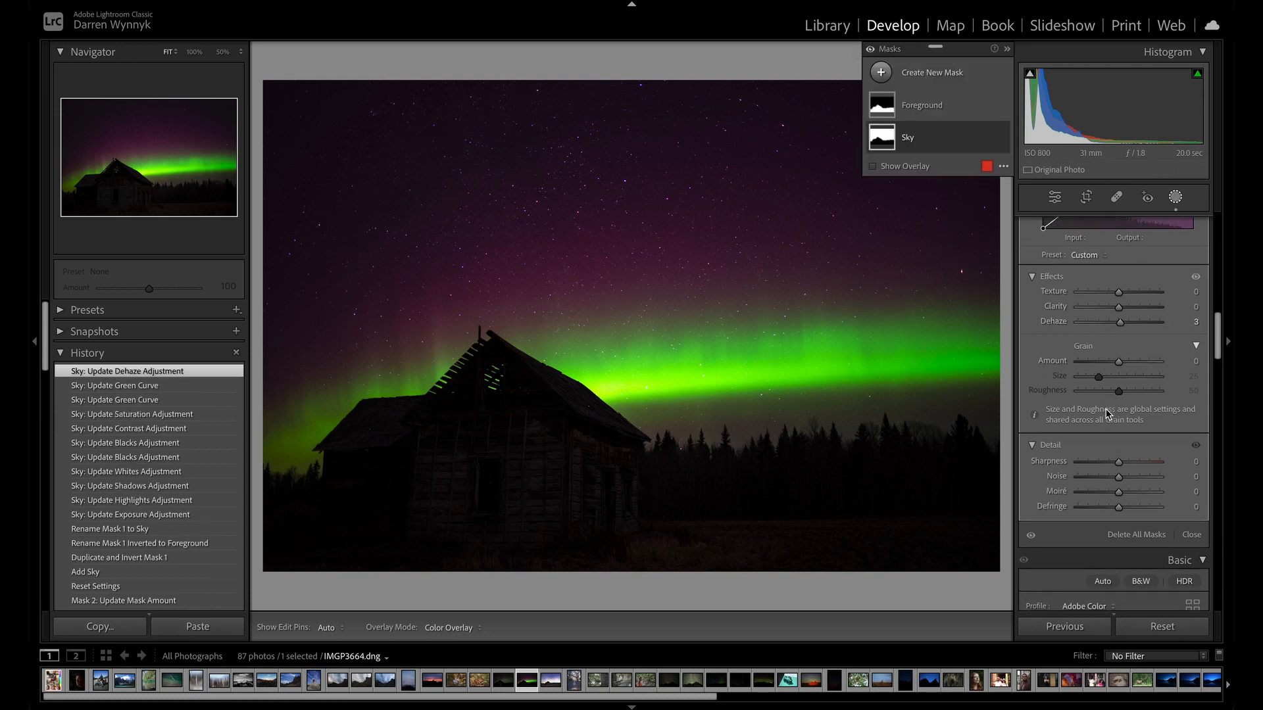
{"action": "scroll", "coordinate": [1107, 413], "scroll_direction": "up", "scroll_amount": 1}
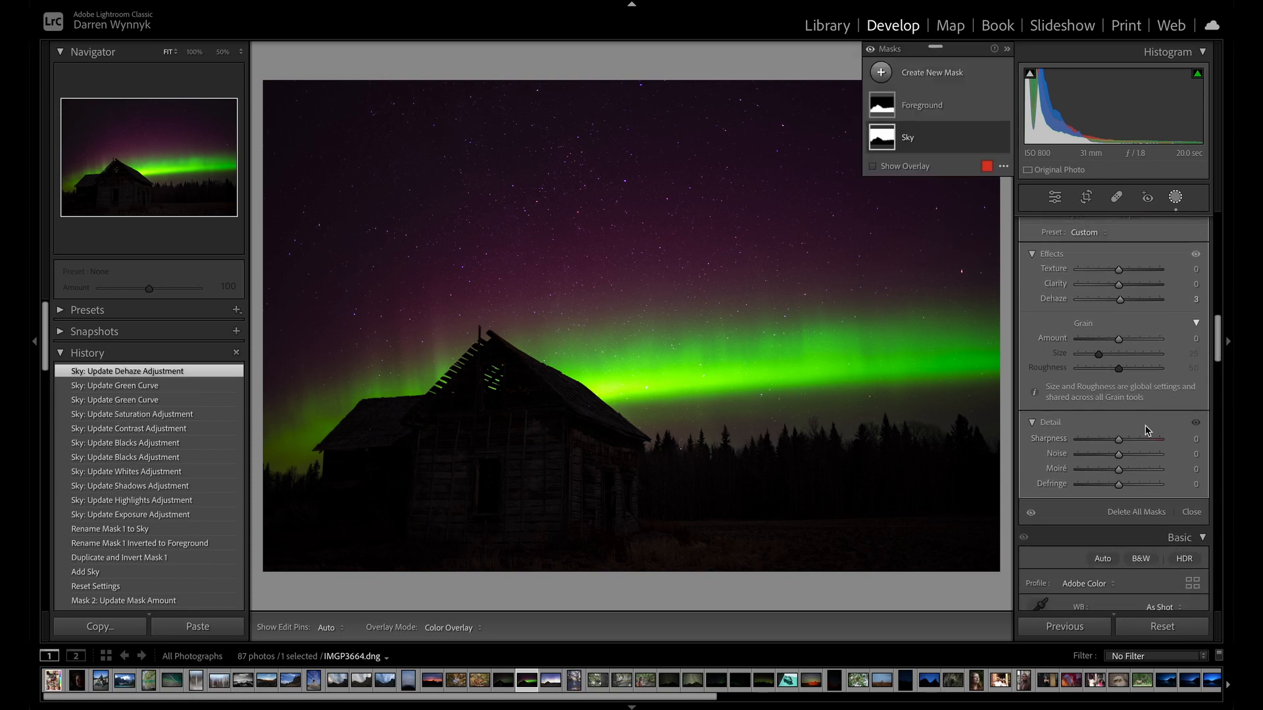
{"action": "scroll", "coordinate": [1084, 405], "scroll_direction": "up", "scroll_amount": 5}
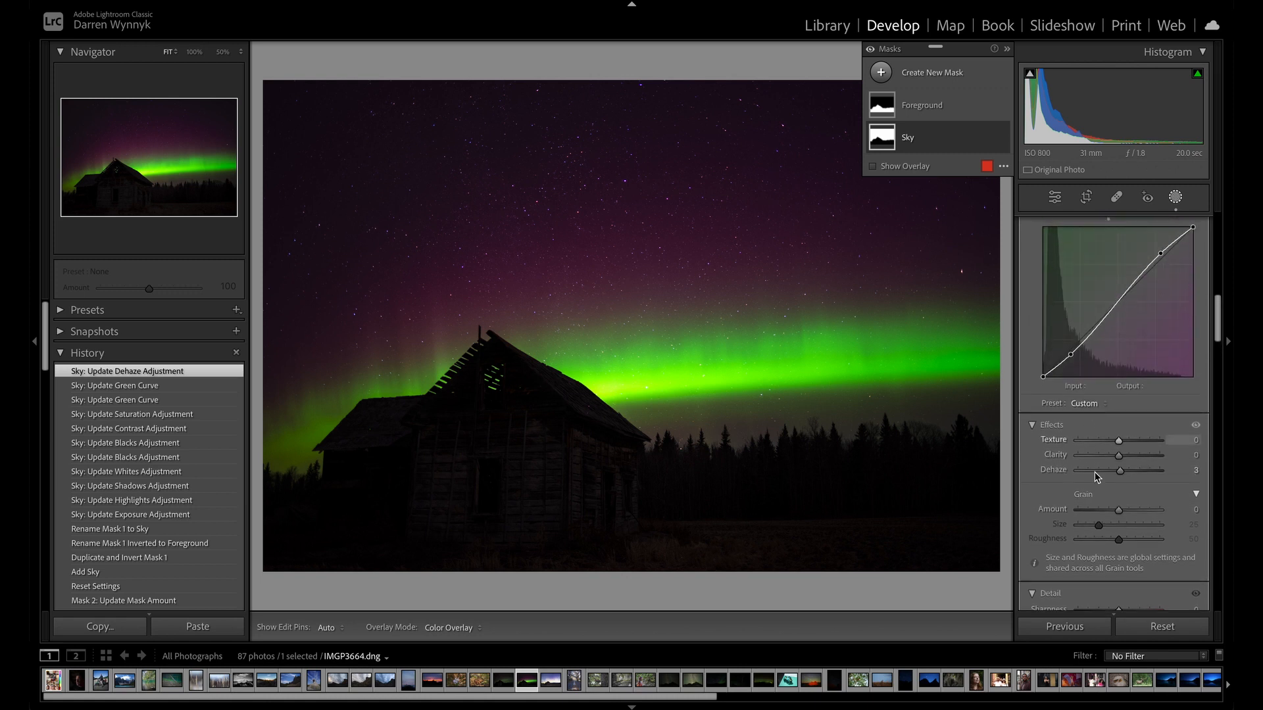
{"action": "scroll", "coordinate": [1111, 527], "scroll_direction": "down", "scroll_amount": 3}
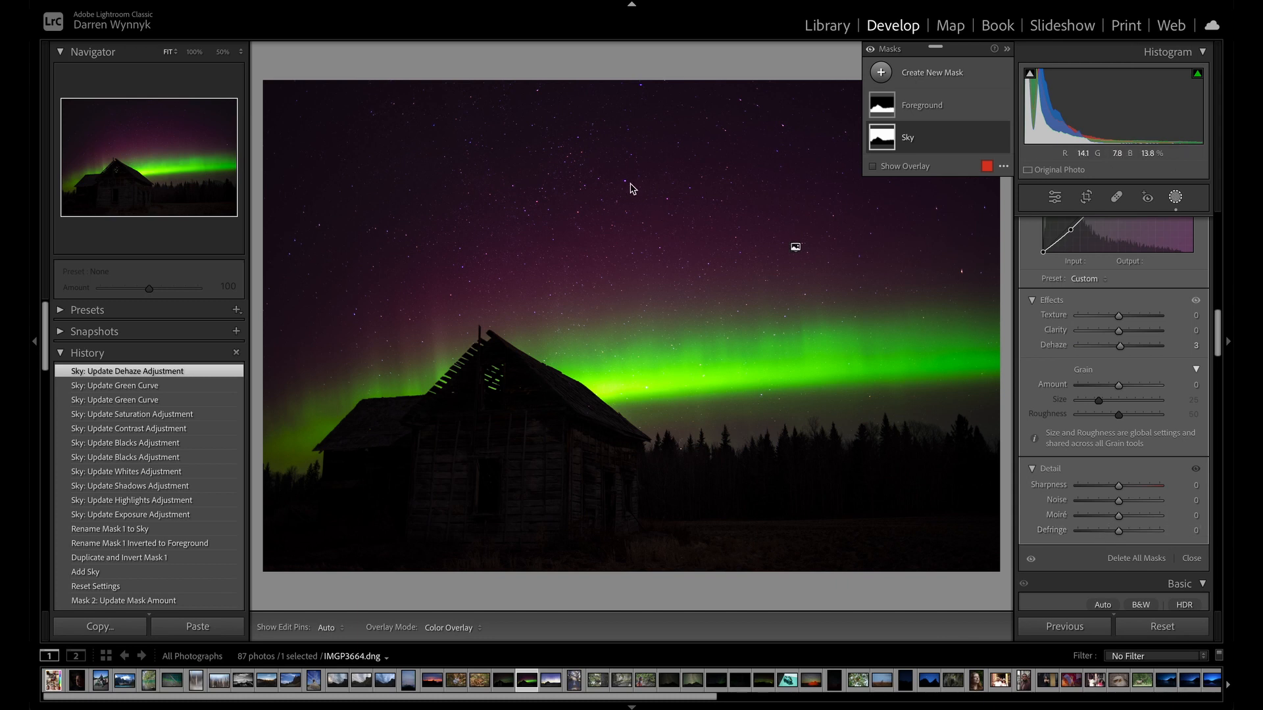
{"action": "left_click", "coordinate": [196, 54]}
{"action": "mouse_move", "coordinate": [169, 134]}
{"action": "left_mouse_down"}
{"action": "mouse_move", "coordinate": [189, 175]}
{"action": "mouse_move", "coordinate": [132, 110]}
{"action": "mouse_move", "coordinate": [169, 125]}
{"action": "mouse_move", "coordinate": [155, 125]}
{"action": "left_mouse_up"}
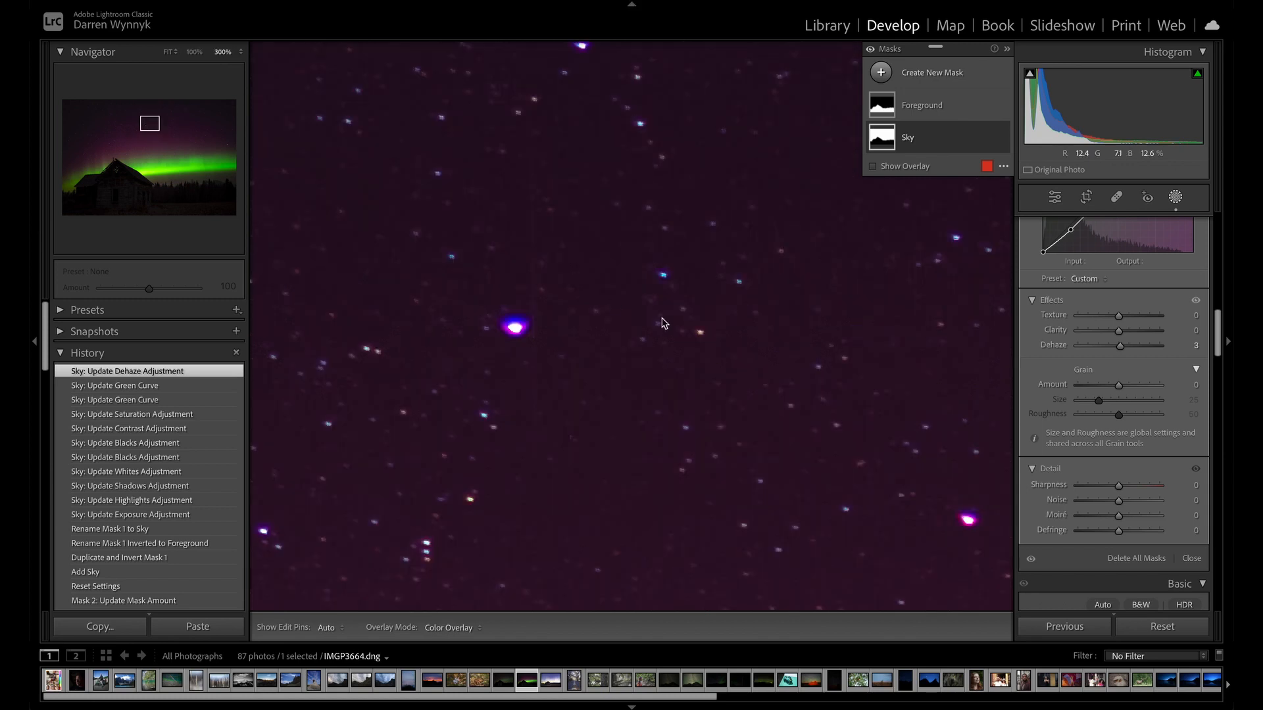
{"action": "left_click_drag", "start_coordinate": [1119, 531], "coordinate": [1193, 532]}
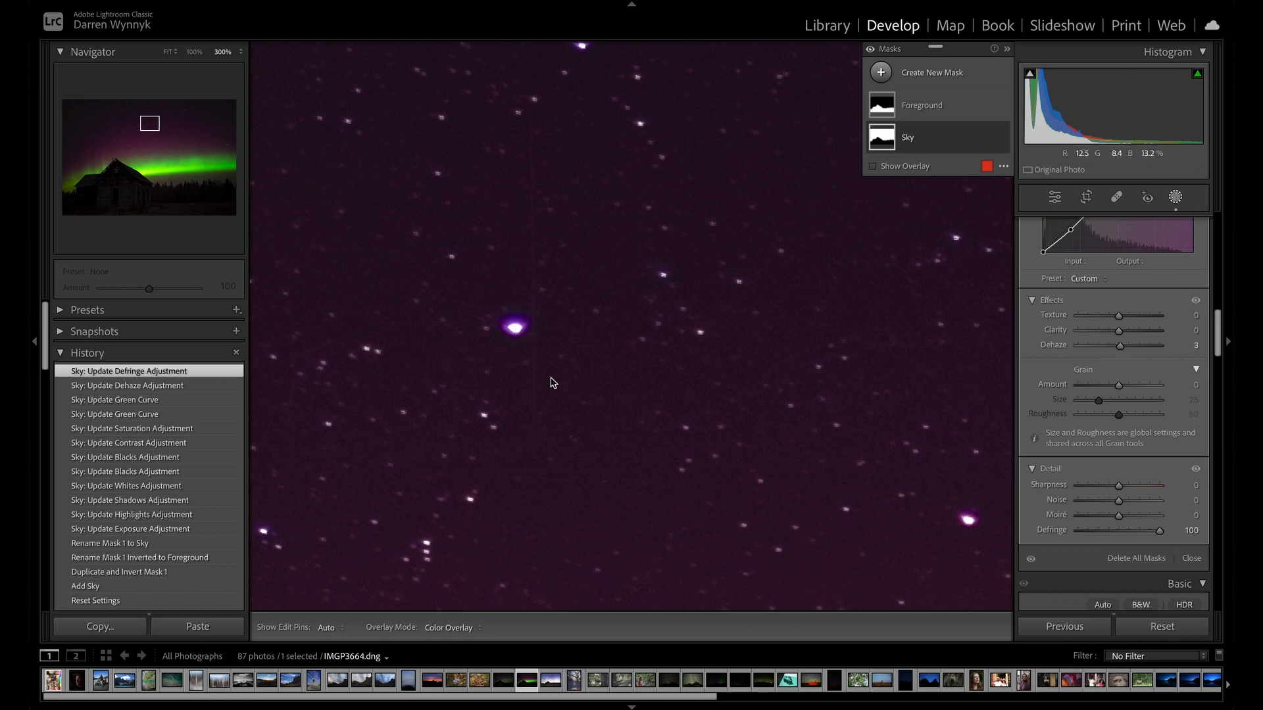
{"action": "left_click_drag", "start_coordinate": [1159, 533], "coordinate": [1122, 536]}
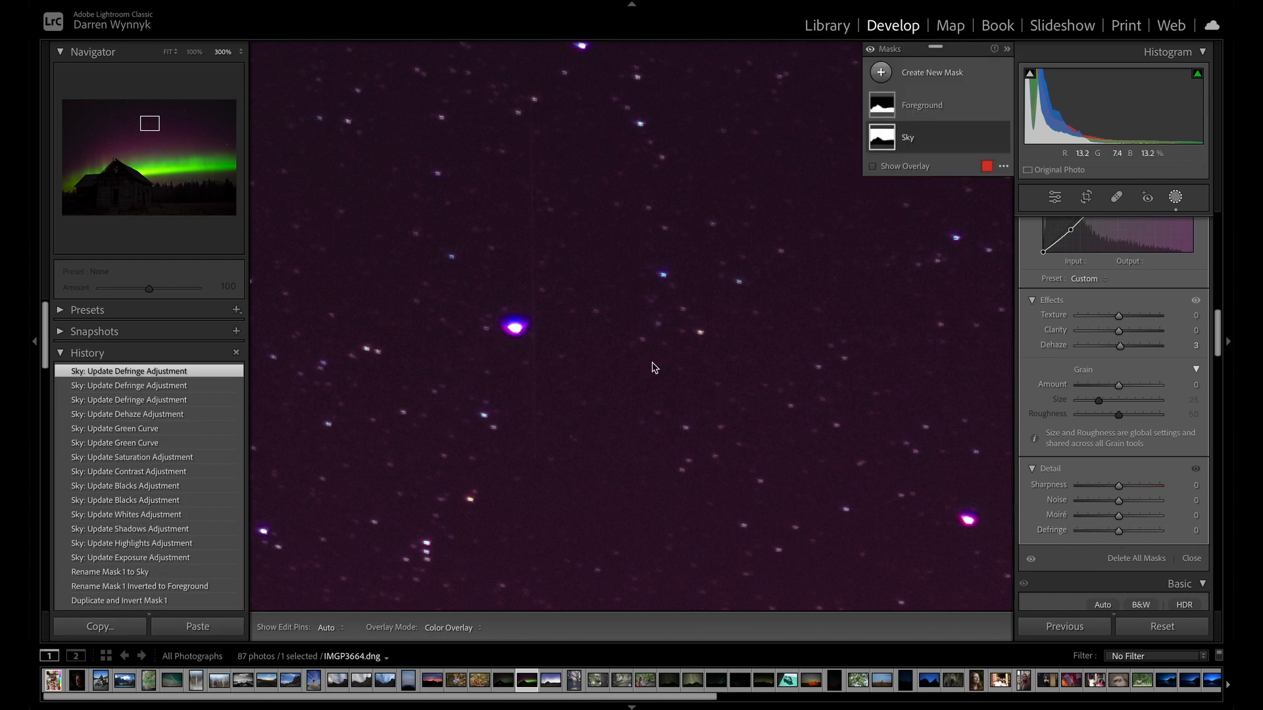
{"action": "scroll", "coordinate": [1092, 513], "scroll_direction": "up", "scroll_amount": 6}
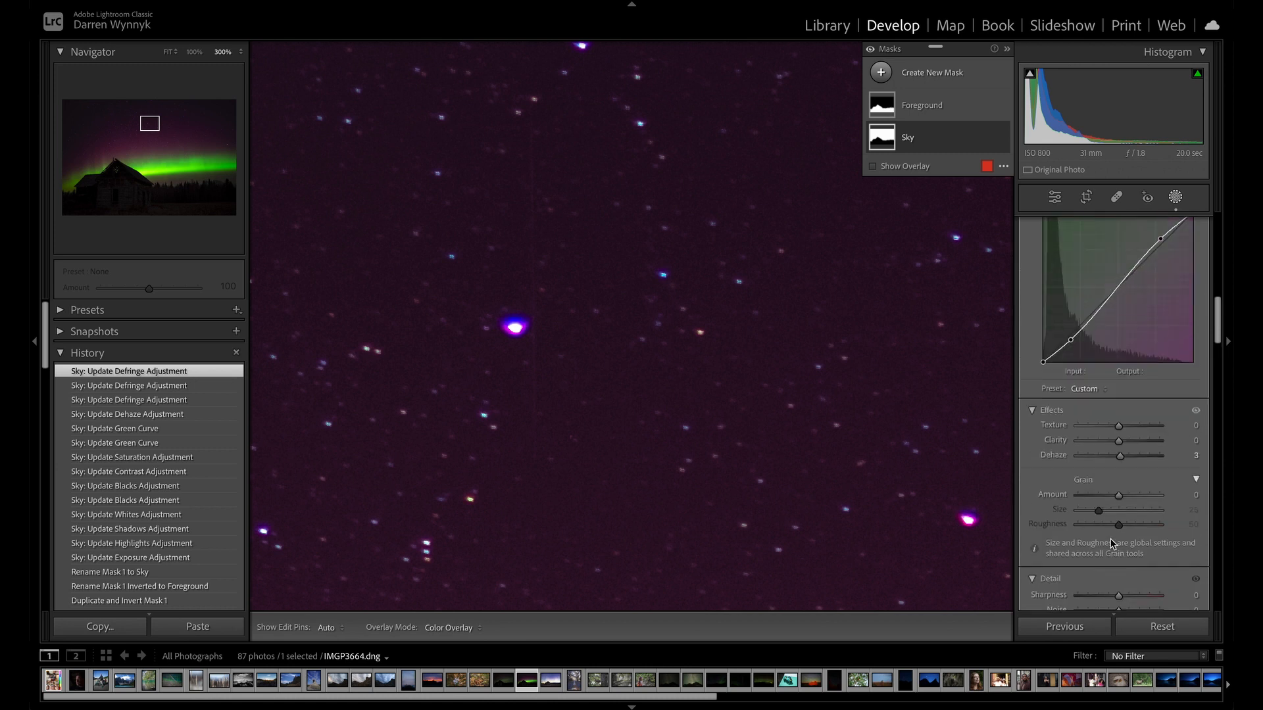
{"action": "scroll", "coordinate": [1109, 539], "scroll_direction": "up", "scroll_amount": 8}
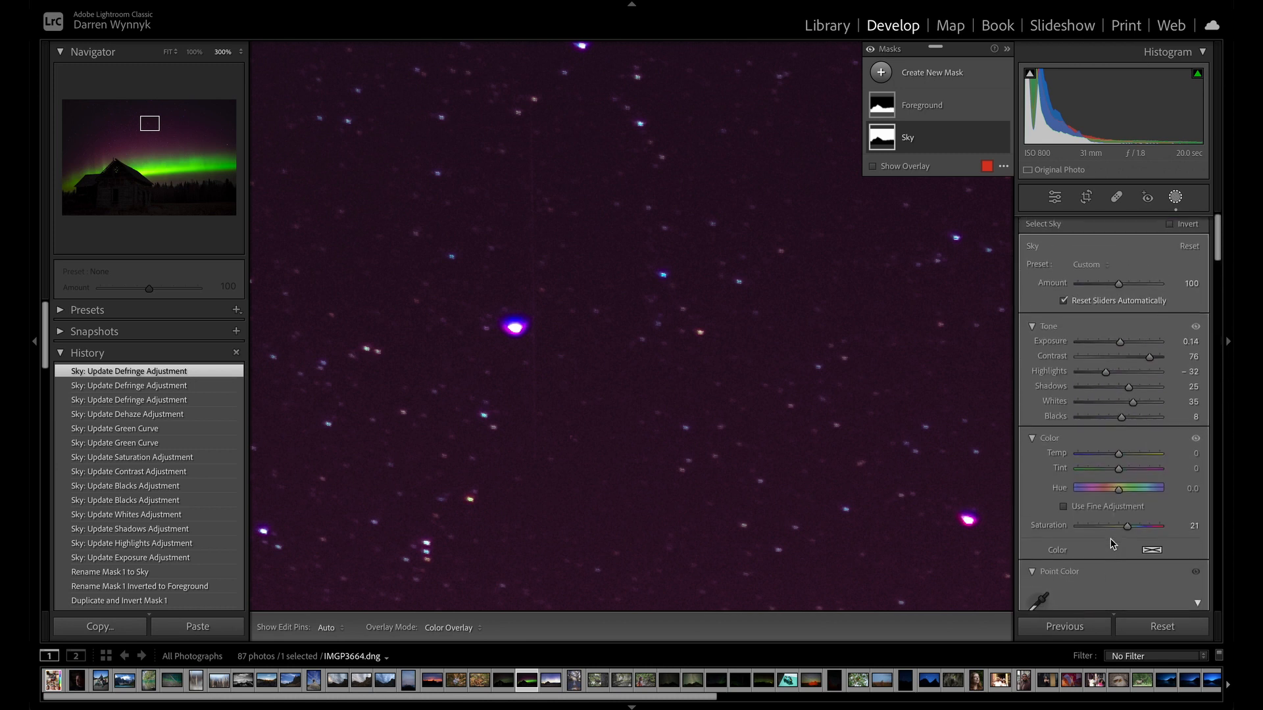
{"action": "left_click", "coordinate": [169, 52]}
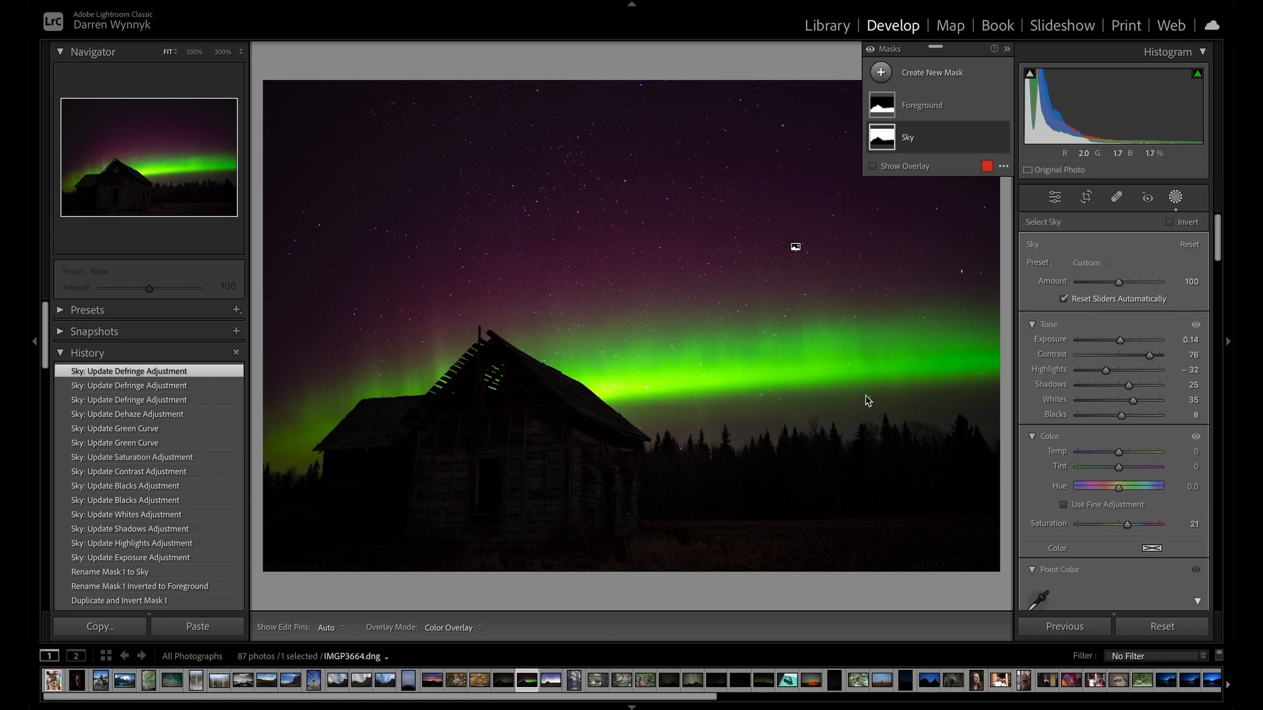
Set the Foreground mask's Exposure to 1.44, Contrast 11, Highlights 69, Shadows -17 and Whites 19, keeping Blacks at 0.
{"action": "left_click", "coordinate": [907, 116]}
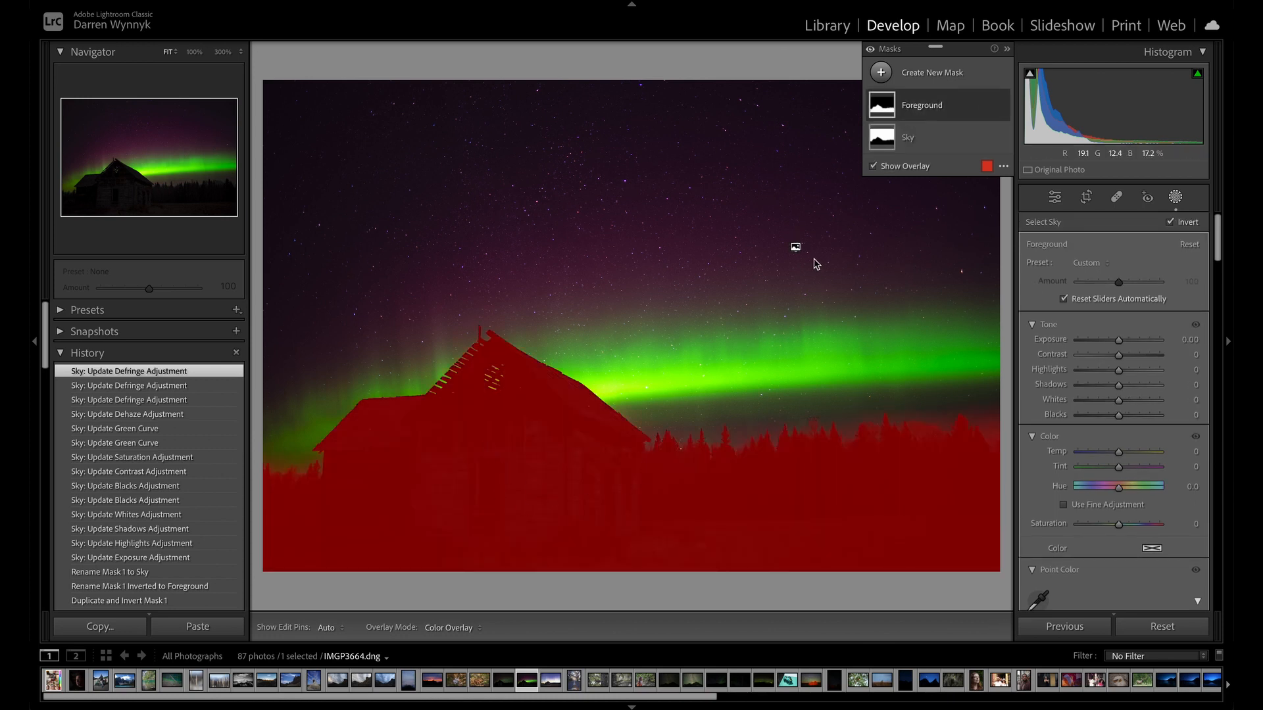
{"action": "left_click_drag", "start_coordinate": [1118, 341], "coordinate": [1130, 347]}
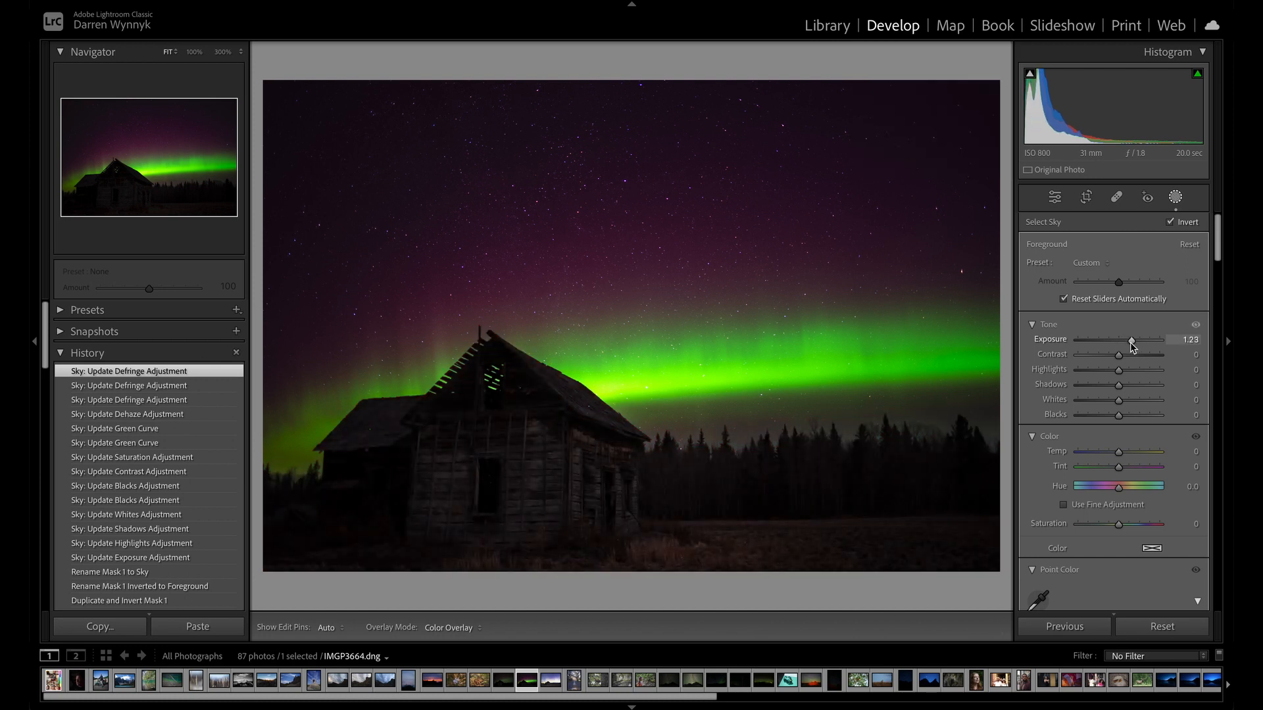
{"action": "left_click_drag", "start_coordinate": [1131, 342], "coordinate": [1134, 342]}
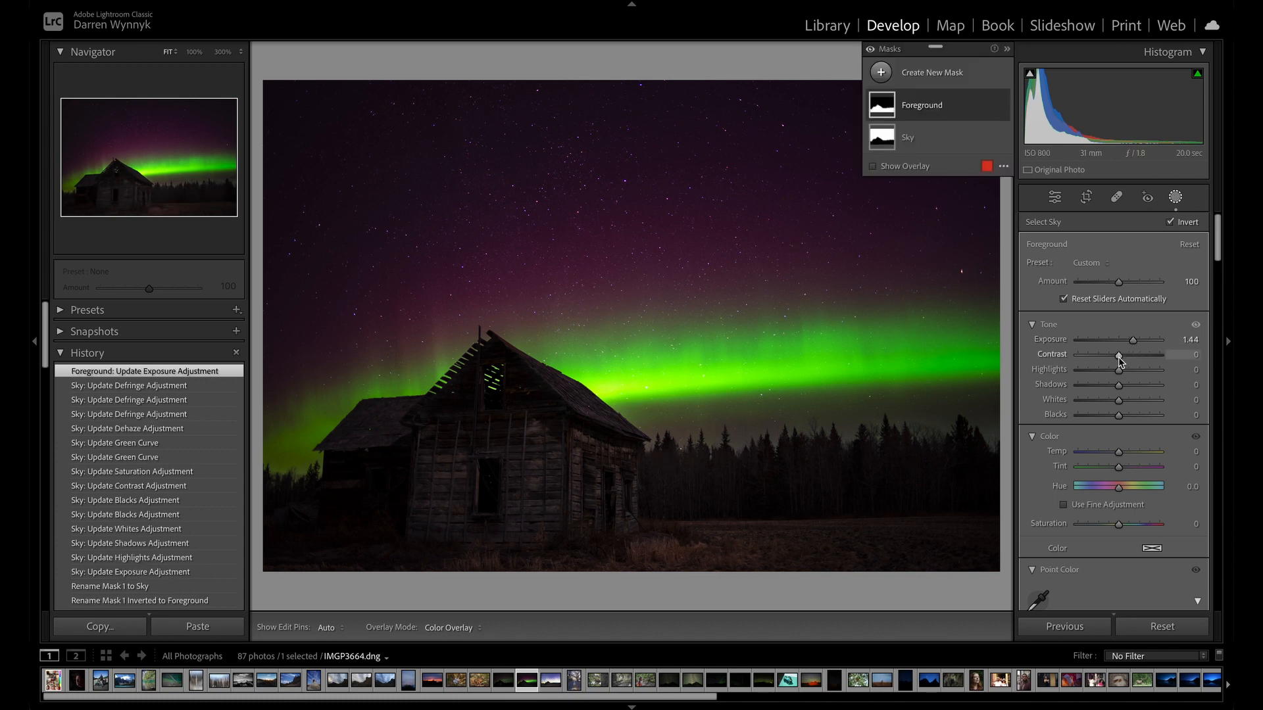
{"action": "left_click_drag", "start_coordinate": [1119, 361], "coordinate": [1118, 417]}
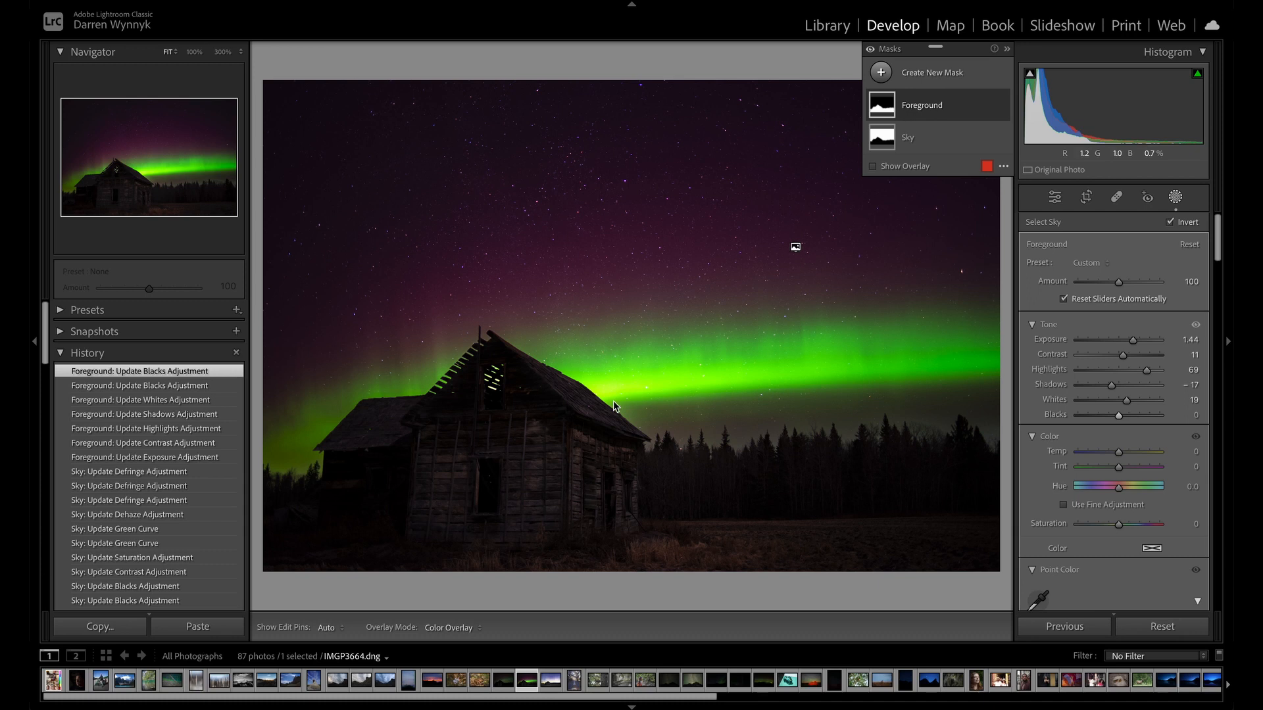
Start a subtracting brush on the Foreground mask with Flow 53 and Density 52.
{"action": "left_click", "coordinate": [893, 110]}
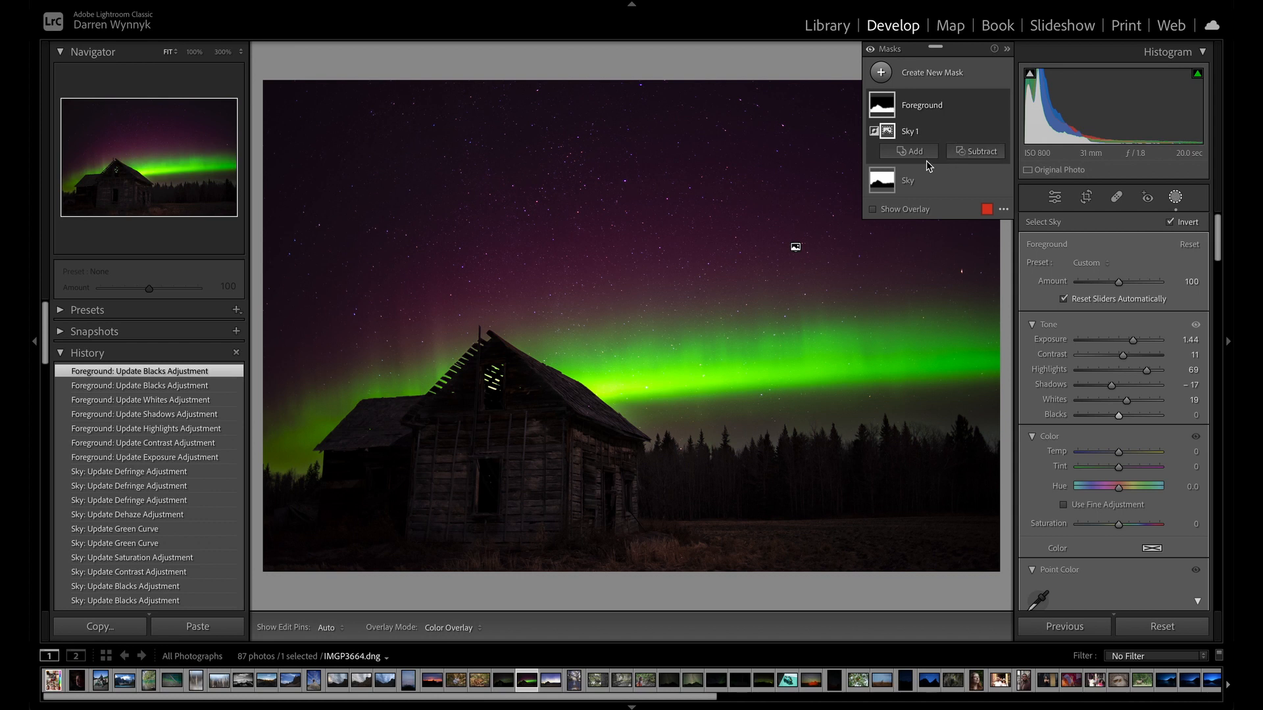
{"action": "left_click", "coordinate": [979, 154]}
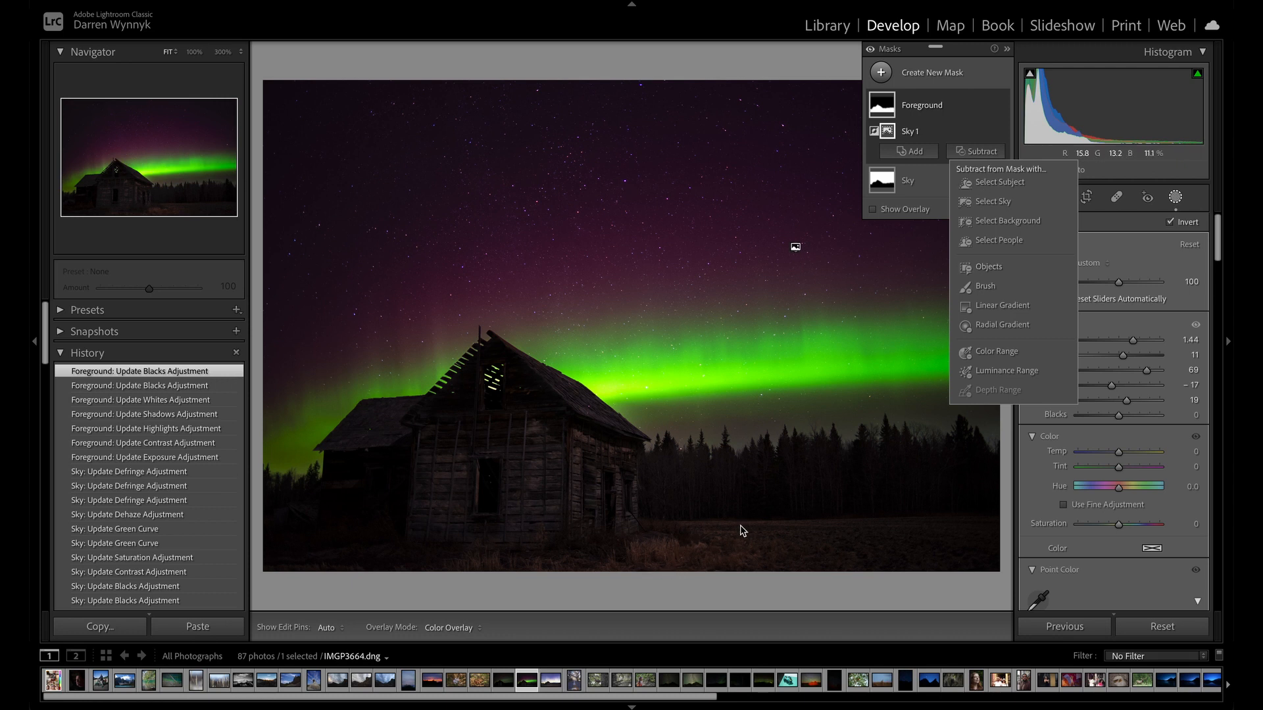
{"action": "left_click", "coordinate": [985, 285]}
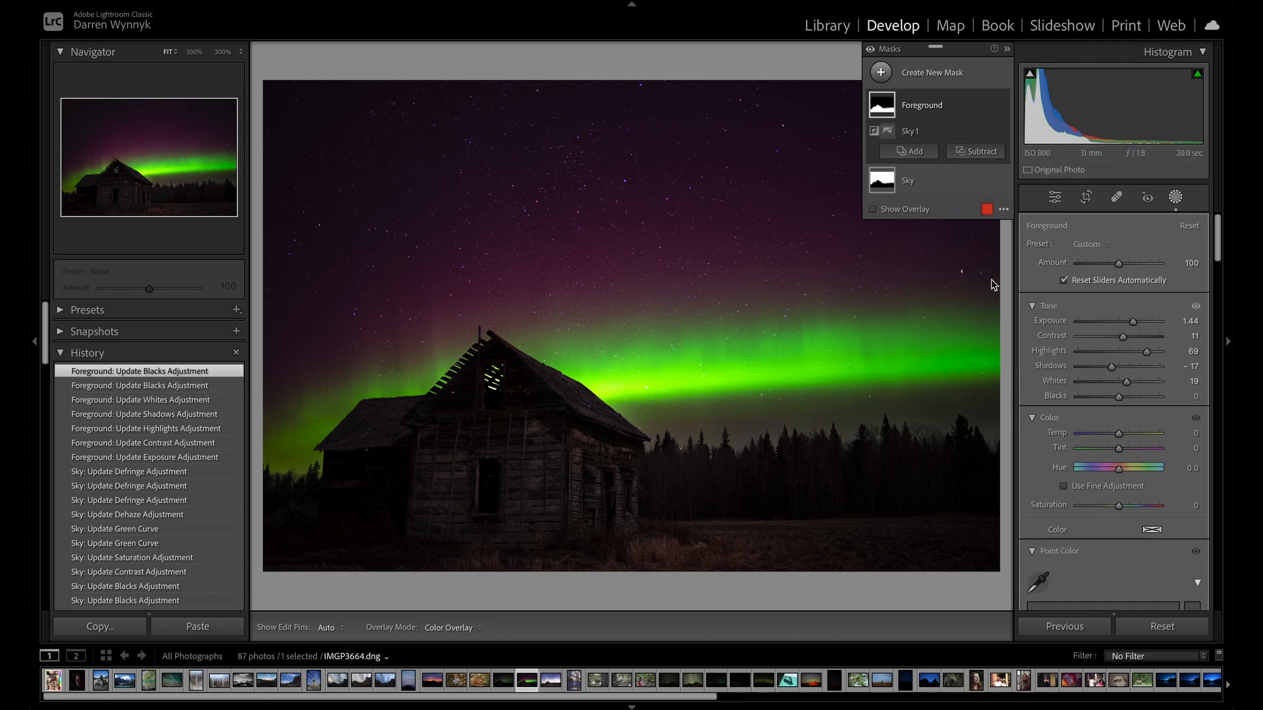
{"action": "scroll", "coordinate": [773, 434], "scroll_direction": "up", "scroll_amount": 5}
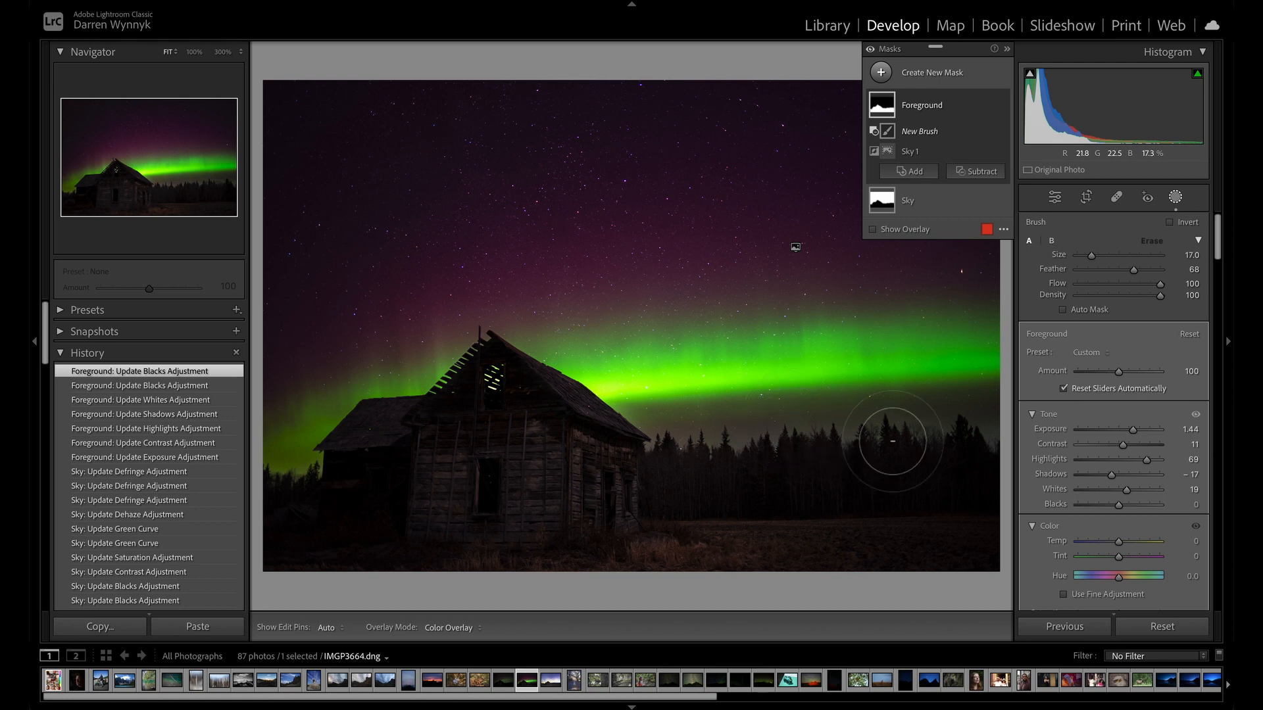
{"action": "left_click", "coordinate": [1122, 288]}
{"action": "left_click", "coordinate": [1121, 296]}
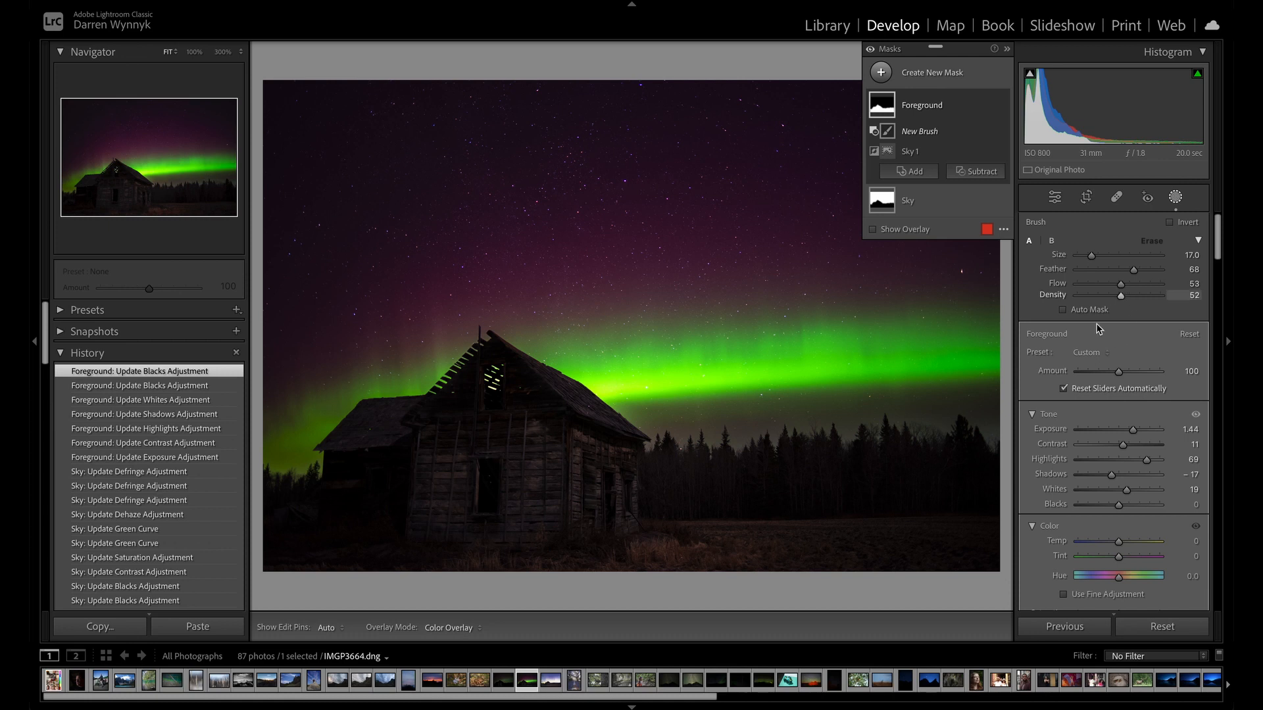
{"action": "scroll", "coordinate": [709, 558], "scroll_direction": "down", "scroll_amount": 1}
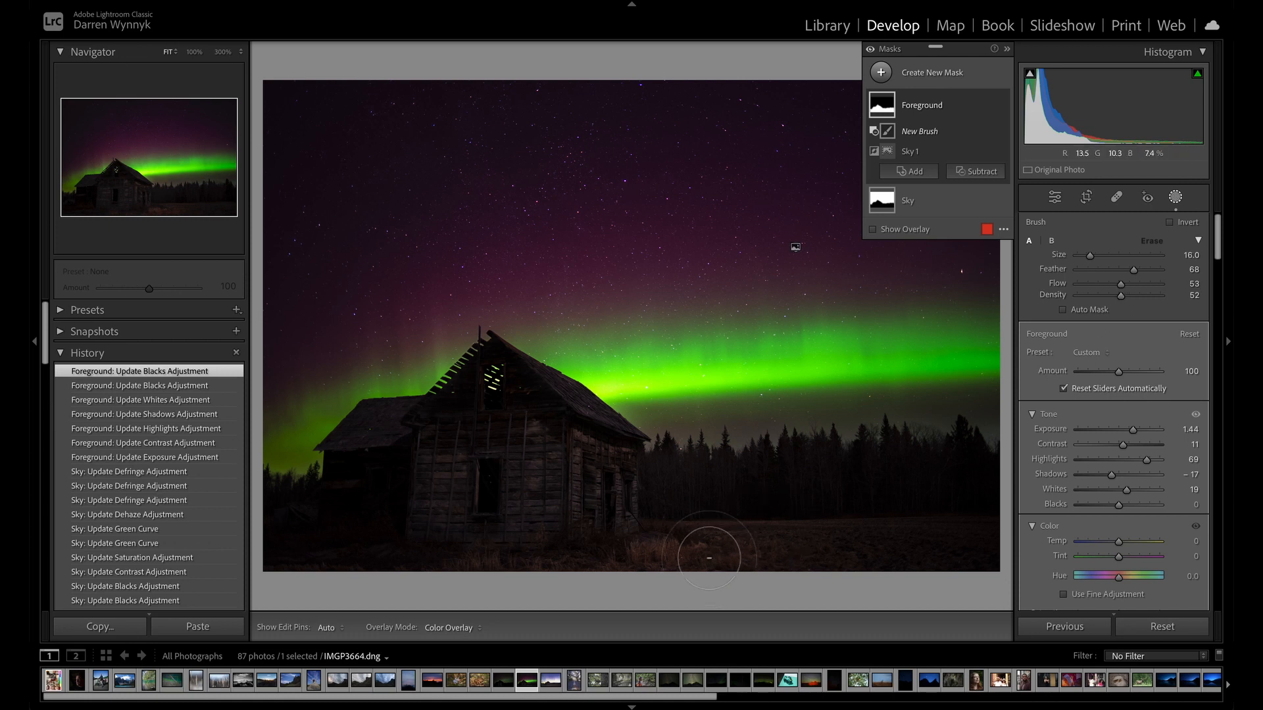
Reduce the brush size to 13 and subtract the grassy ground beside and to the right of the cabin from the Foreground mask.
{"action": "scroll", "coordinate": [709, 559], "scroll_direction": "down", "scroll_amount": 3}
{"action": "left_click_drag", "start_coordinate": [678, 548], "coordinate": [793, 538]}
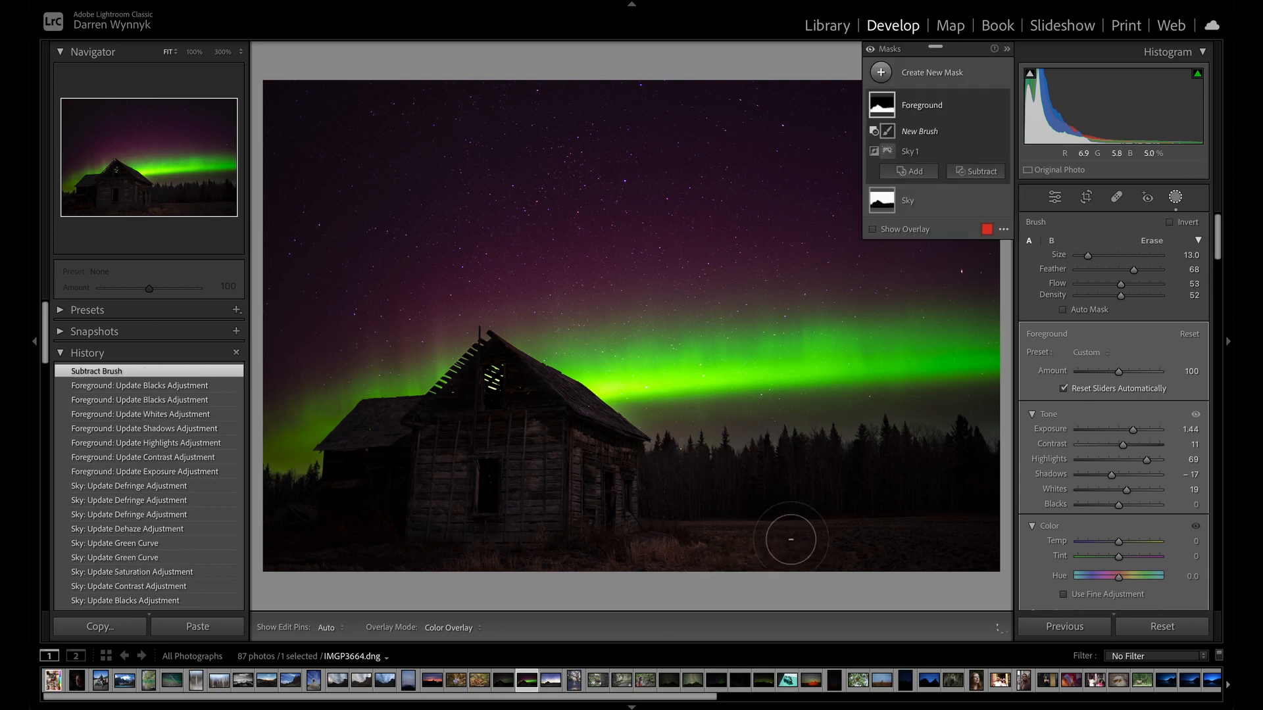
{"action": "key", "text": "h"}
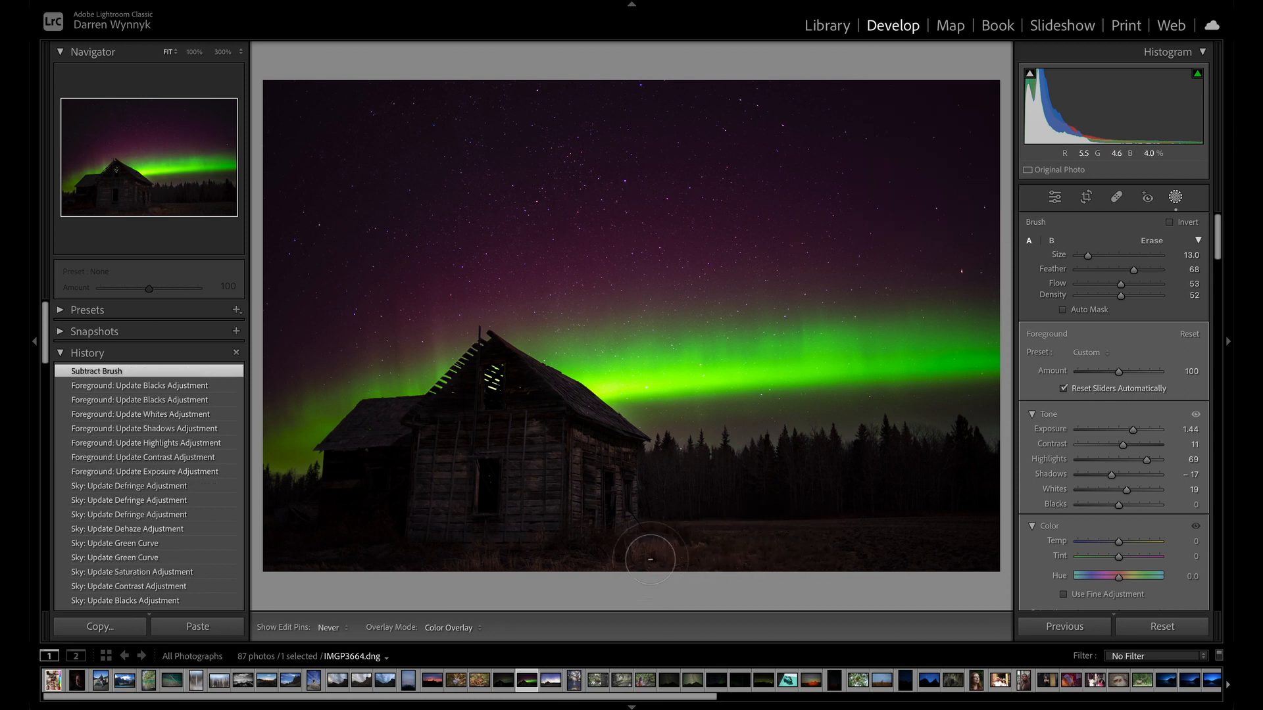
{"action": "mouse_move", "coordinate": [649, 560]}
{"action": "left_mouse_down"}
{"action": "mouse_move", "coordinate": [723, 535]}
{"action": "mouse_move", "coordinate": [794, 534]}
{"action": "left_mouse_up"}
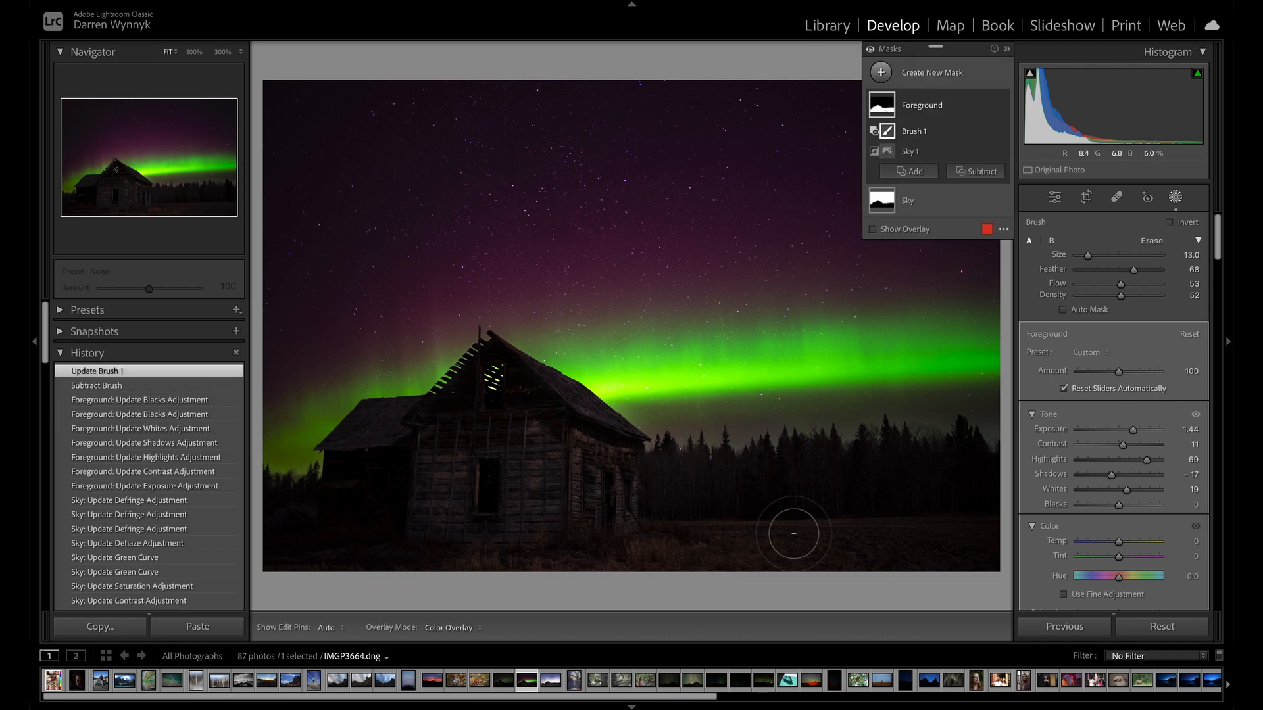
{"action": "mouse_move", "coordinate": [656, 554]}
{"action": "left_mouse_down"}
{"action": "mouse_move", "coordinate": [759, 528]}
{"action": "mouse_move", "coordinate": [743, 546]}
{"action": "mouse_move", "coordinate": [784, 534]}
{"action": "mouse_move", "coordinate": [902, 537]}
{"action": "left_mouse_up"}
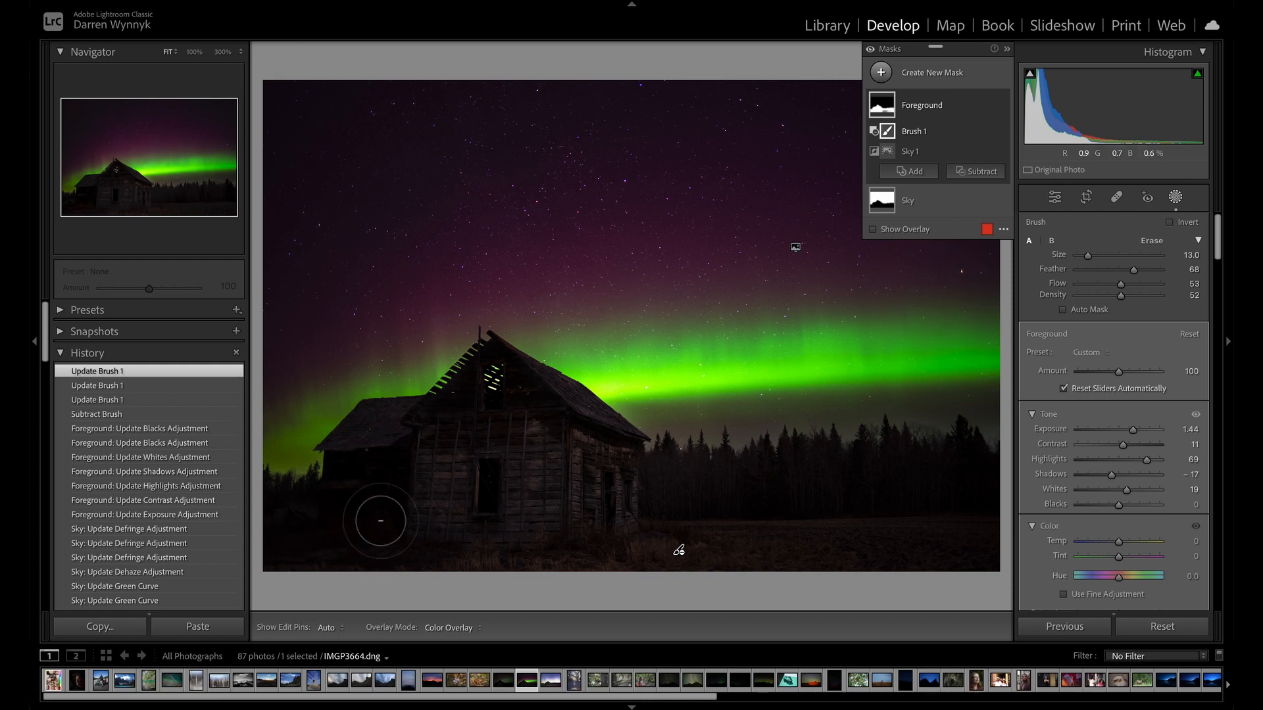
Try adding an Objects selection of the cabin's dark side section to the Foreground mask and show the overlay.
{"action": "left_click", "coordinate": [914, 172]}
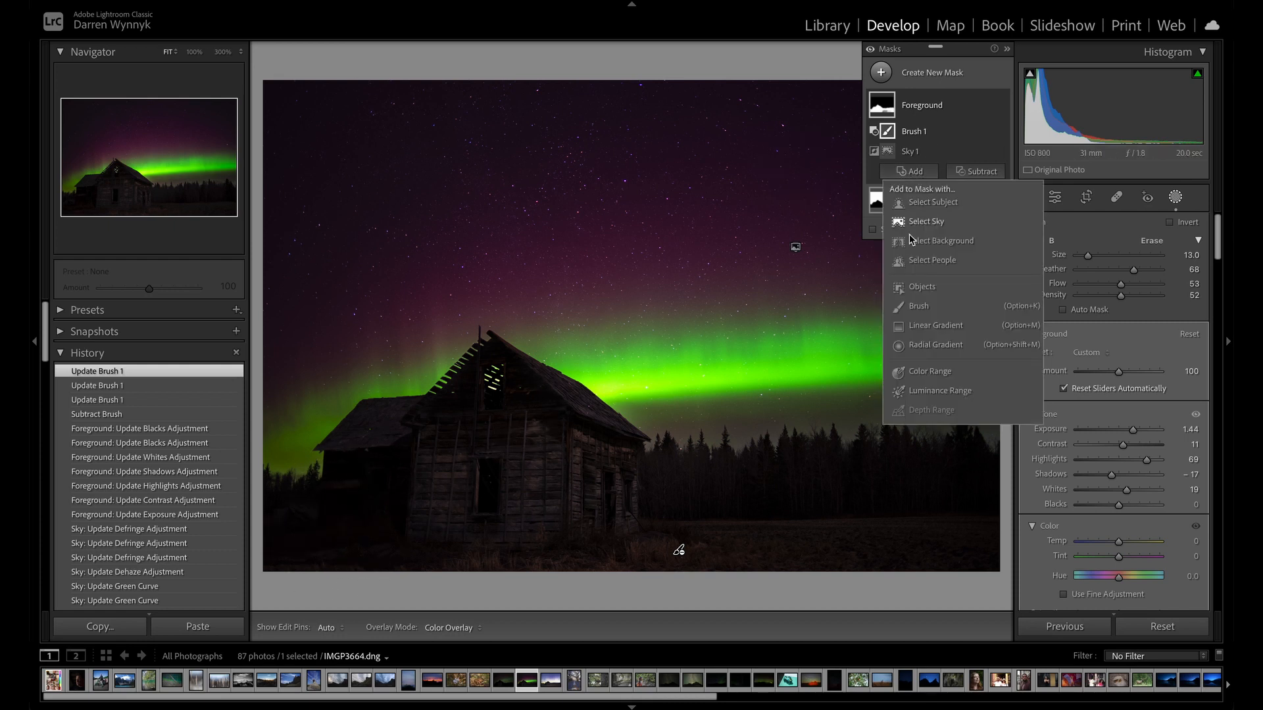
{"action": "left_click", "coordinate": [933, 291]}
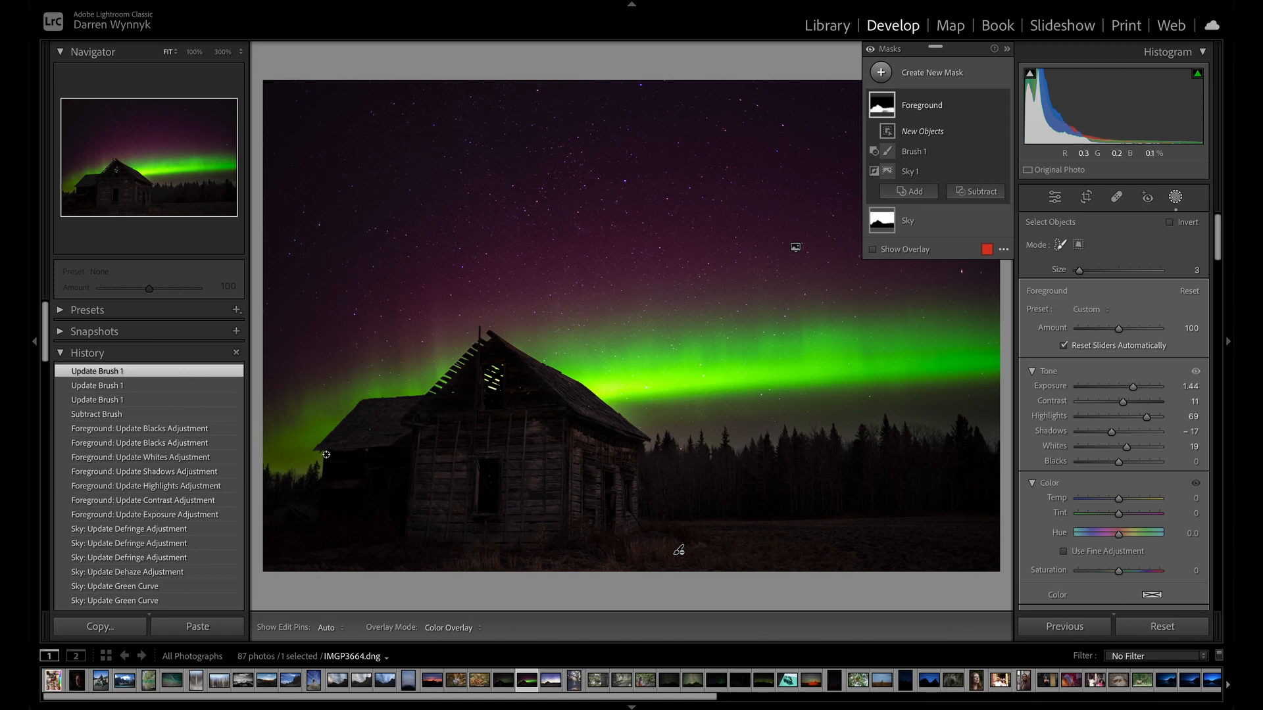
{"action": "mouse_move", "coordinate": [326, 455]}
{"action": "left_mouse_down"}
{"action": "mouse_move", "coordinate": [363, 523]}
{"action": "mouse_move", "coordinate": [397, 500]}
{"action": "mouse_move", "coordinate": [410, 442]}
{"action": "mouse_move", "coordinate": [330, 460]}
{"action": "mouse_move", "coordinate": [333, 553]}
{"action": "mouse_move", "coordinate": [401, 548]}
{"action": "mouse_move", "coordinate": [403, 481]}
{"action": "left_mouse_up"}
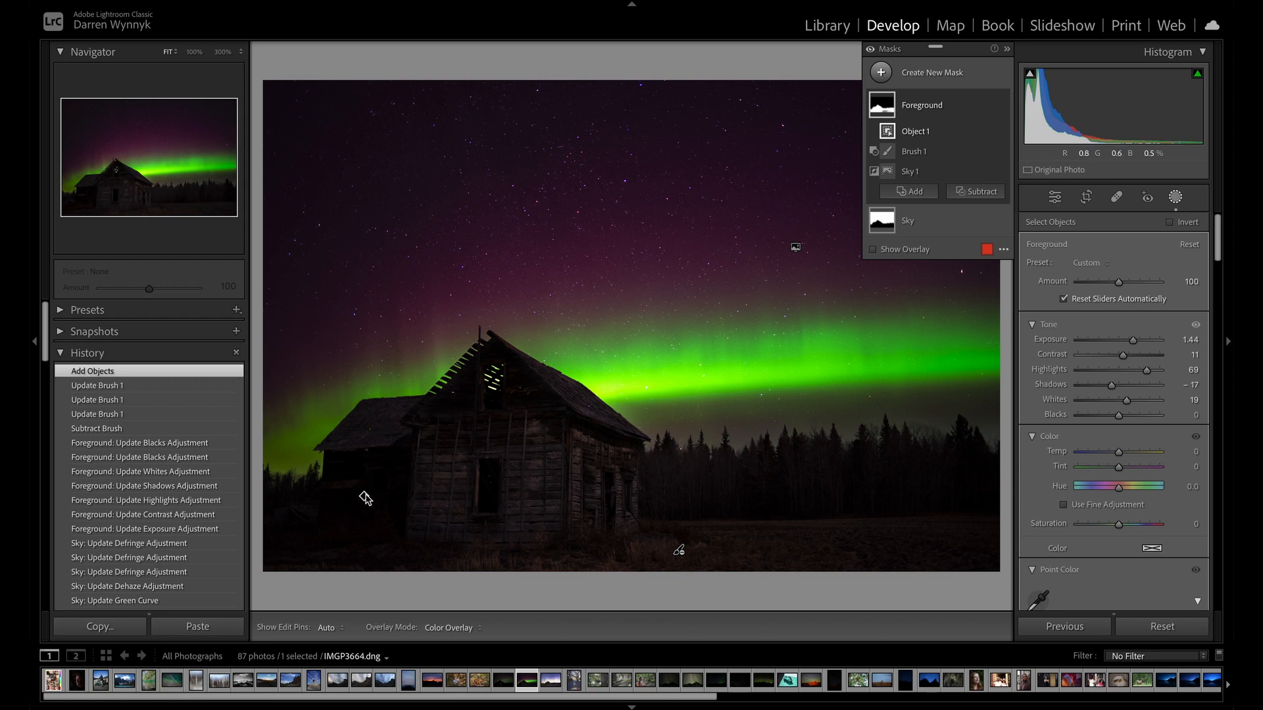
{"action": "left_click", "coordinate": [873, 249]}
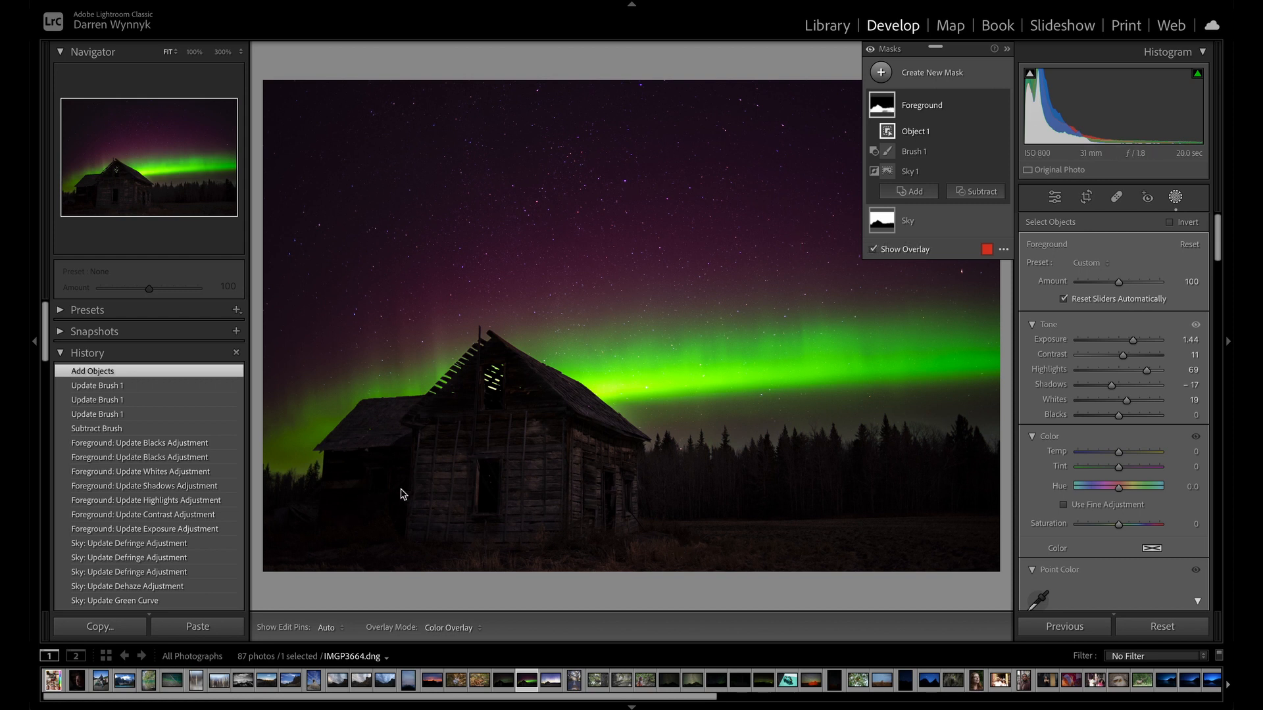
{"action": "mouse_move", "coordinate": [363, 497]}
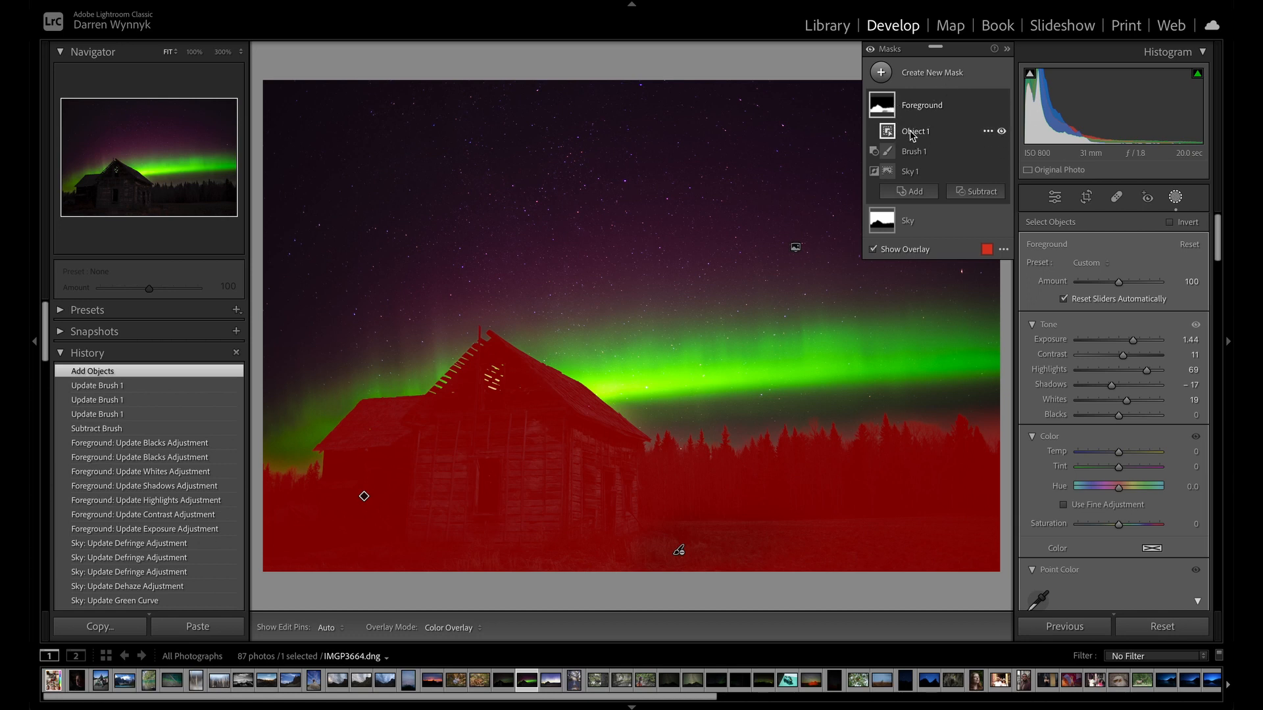
Move the object selection from the Foreground mask into the Sky mask and delete it there.
{"action": "left_click_drag", "start_coordinate": [912, 136], "coordinate": [919, 190]}
{"action": "left_click", "coordinate": [988, 184]}
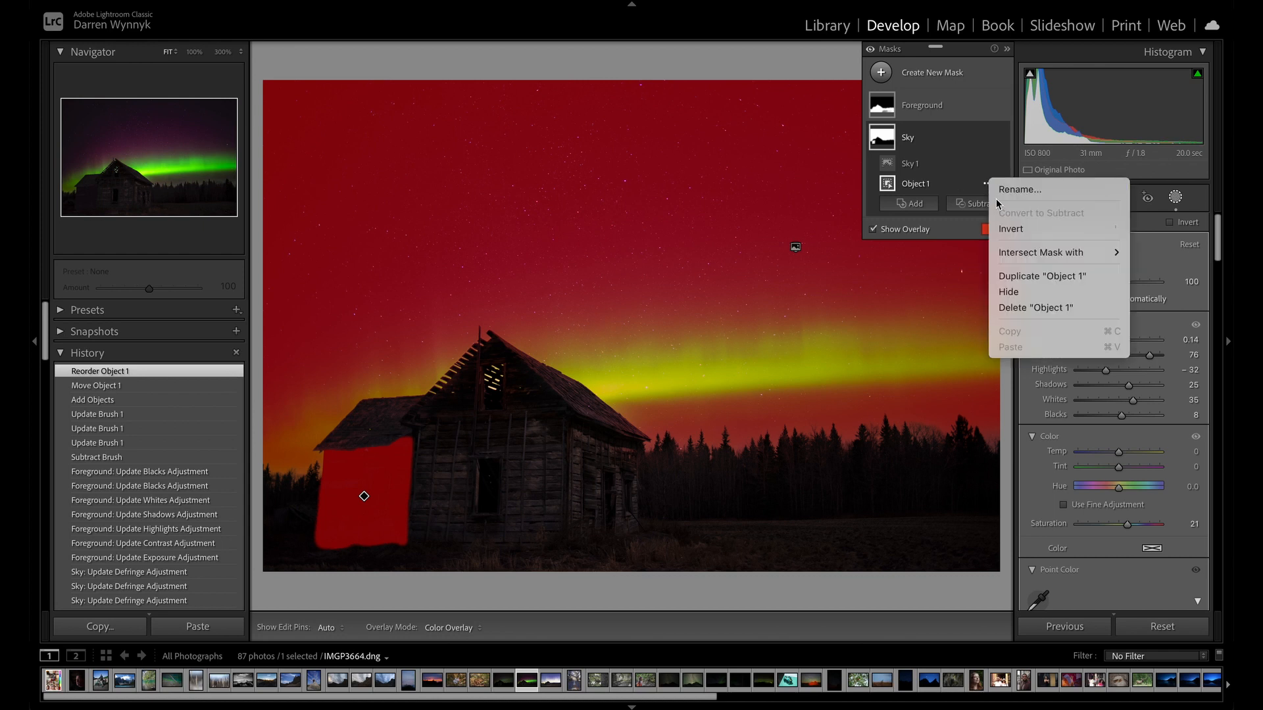
{"action": "left_click", "coordinate": [1004, 309]}
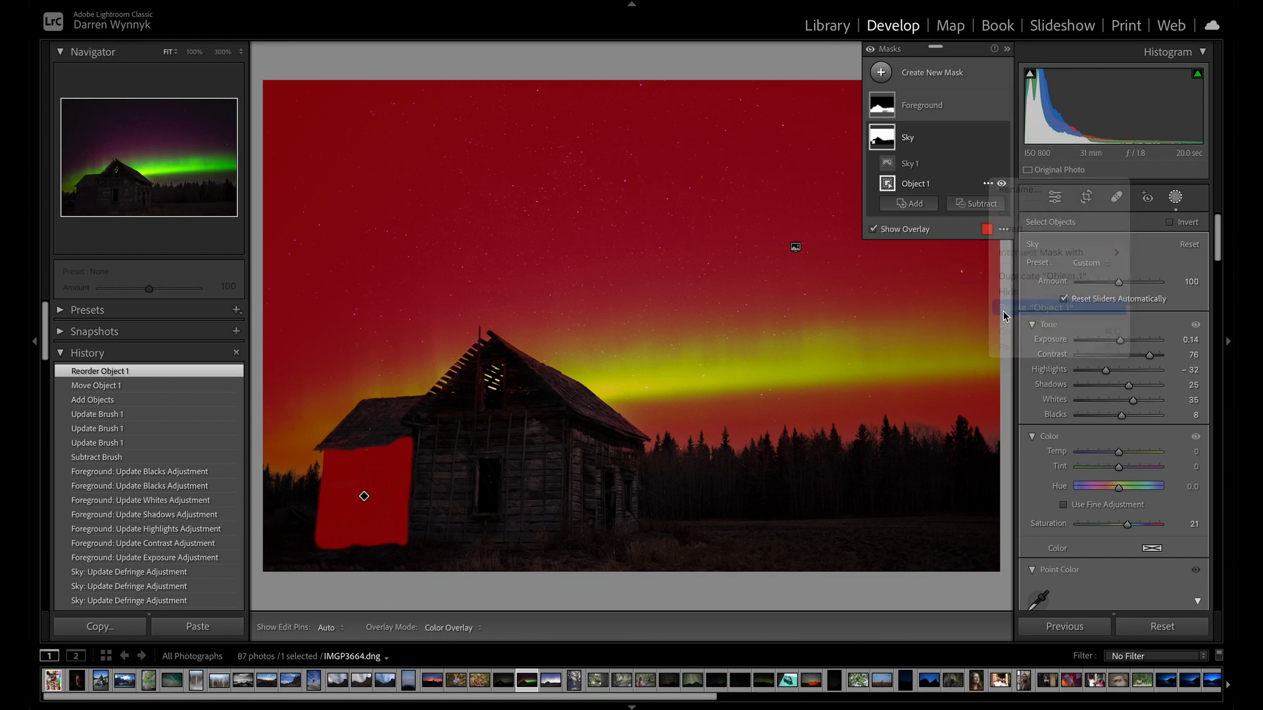
Create a separate new Objects mask by painting over the cabin's dark side wall below the lower roof.
{"action": "left_click", "coordinate": [890, 111]}
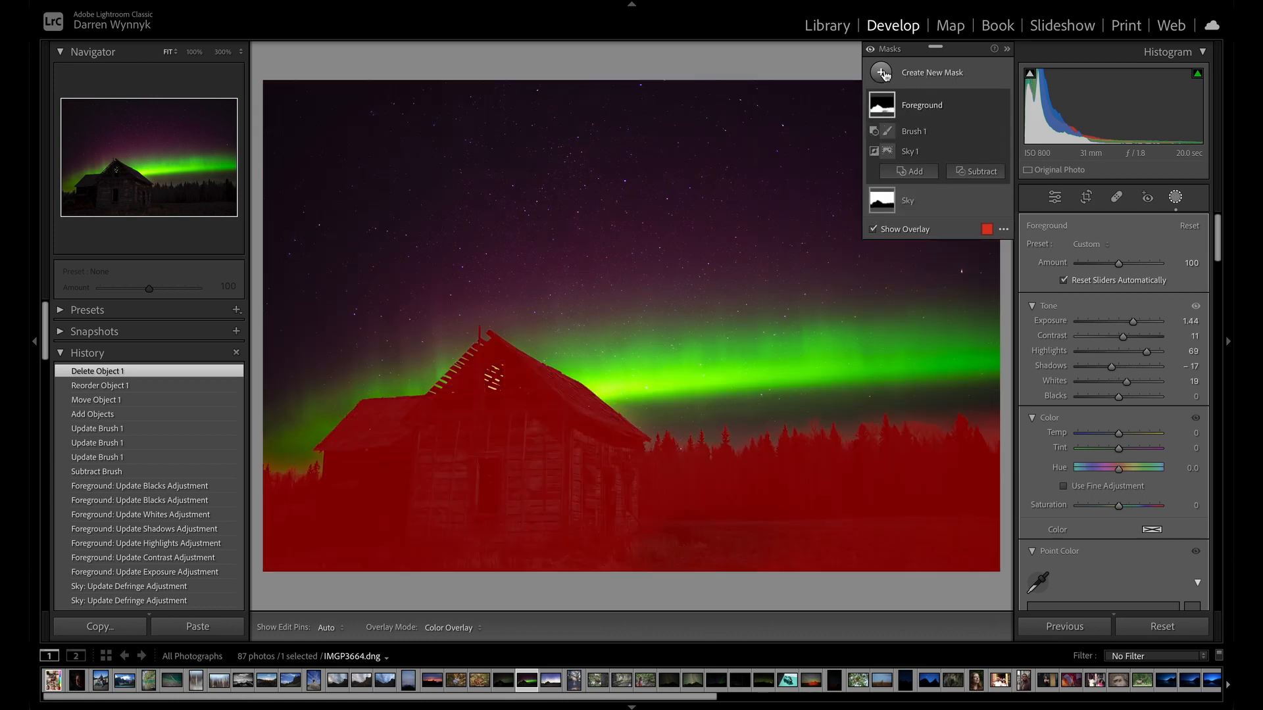
{"action": "left_click", "coordinate": [883, 72]}
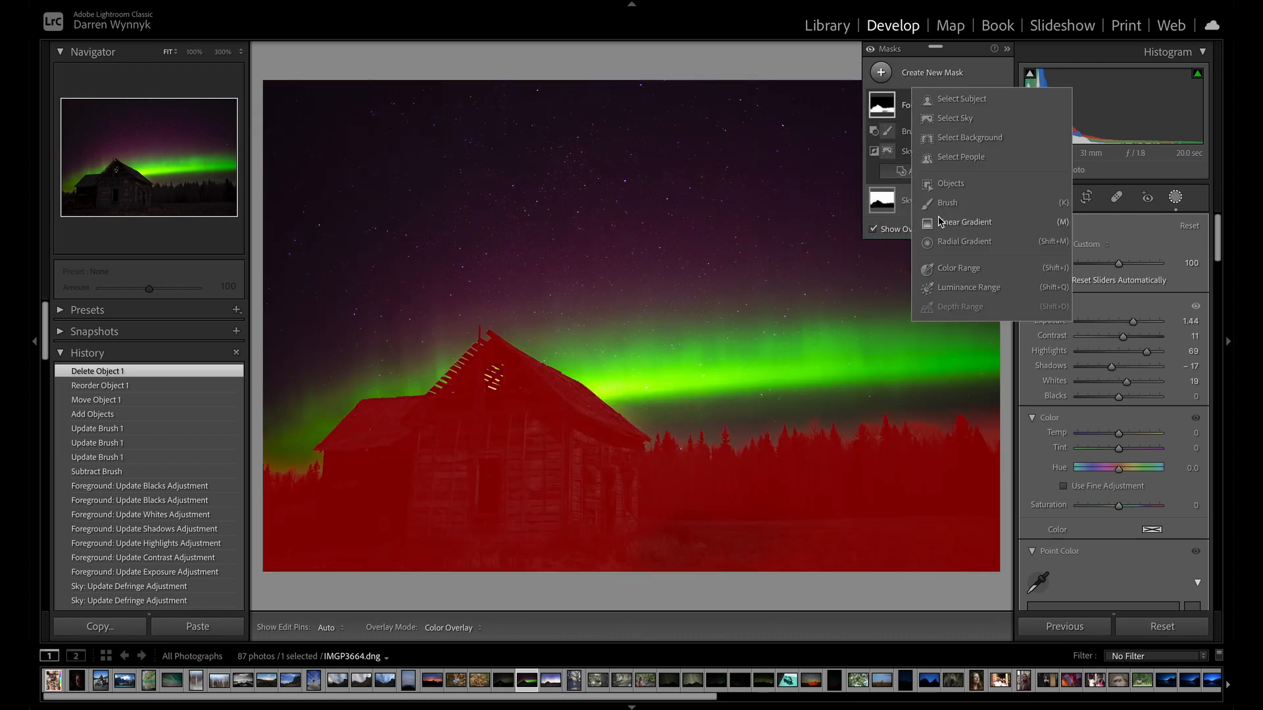
{"action": "left_click", "coordinate": [942, 185]}
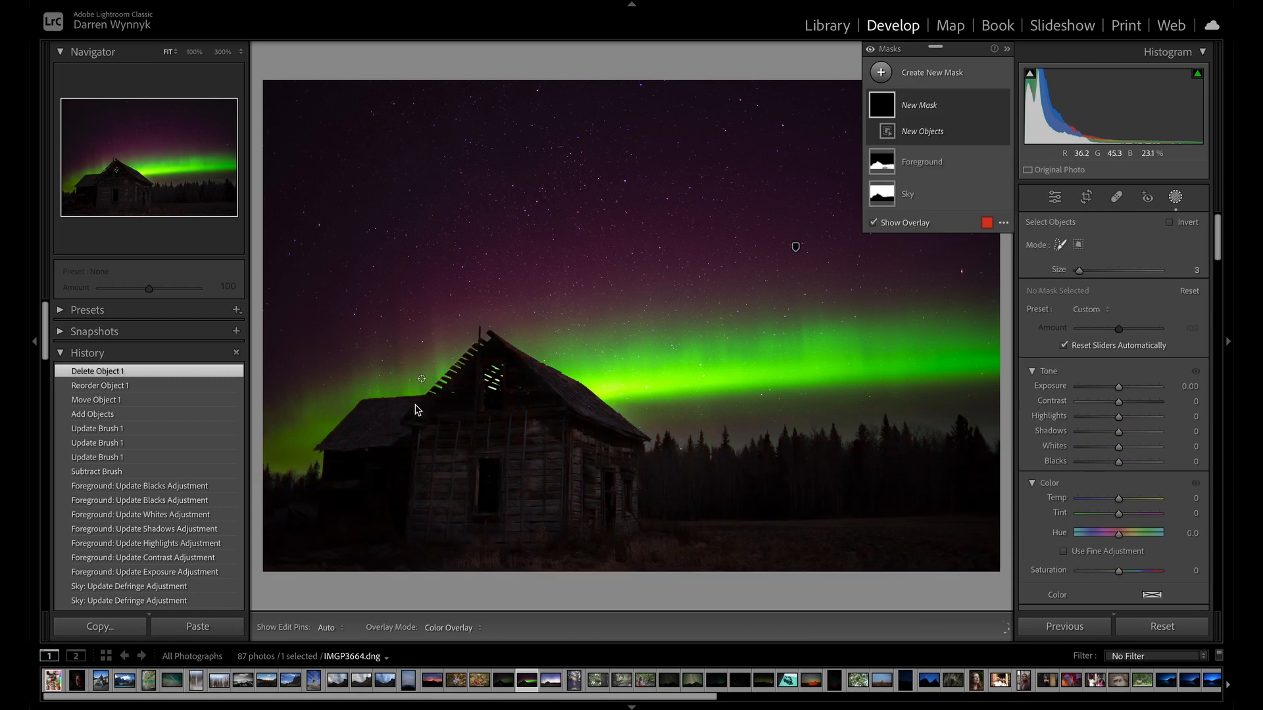
{"action": "mouse_move", "coordinate": [405, 445]}
{"action": "left_mouse_down"}
{"action": "mouse_move", "coordinate": [324, 455]}
{"action": "mouse_move", "coordinate": [321, 547]}
{"action": "mouse_move", "coordinate": [403, 544]}
{"action": "mouse_move", "coordinate": [407, 439]}
{"action": "left_mouse_up"}
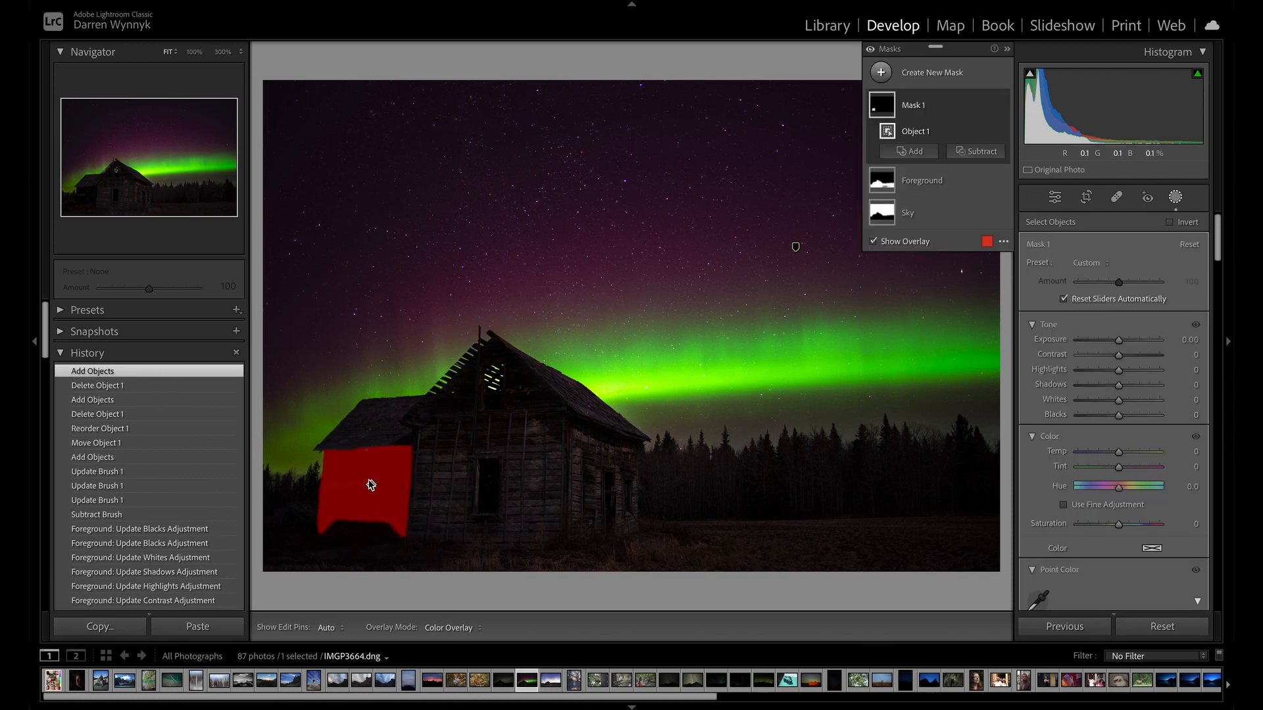
Brighten the cabin's dark side wall by setting the new object mask's Exposure to 2.02.
{"action": "left_click", "coordinate": [897, 113]}
{"action": "left_click", "coordinate": [898, 113]}
{"action": "left_click_drag", "start_coordinate": [1120, 339], "coordinate": [1127, 343]}
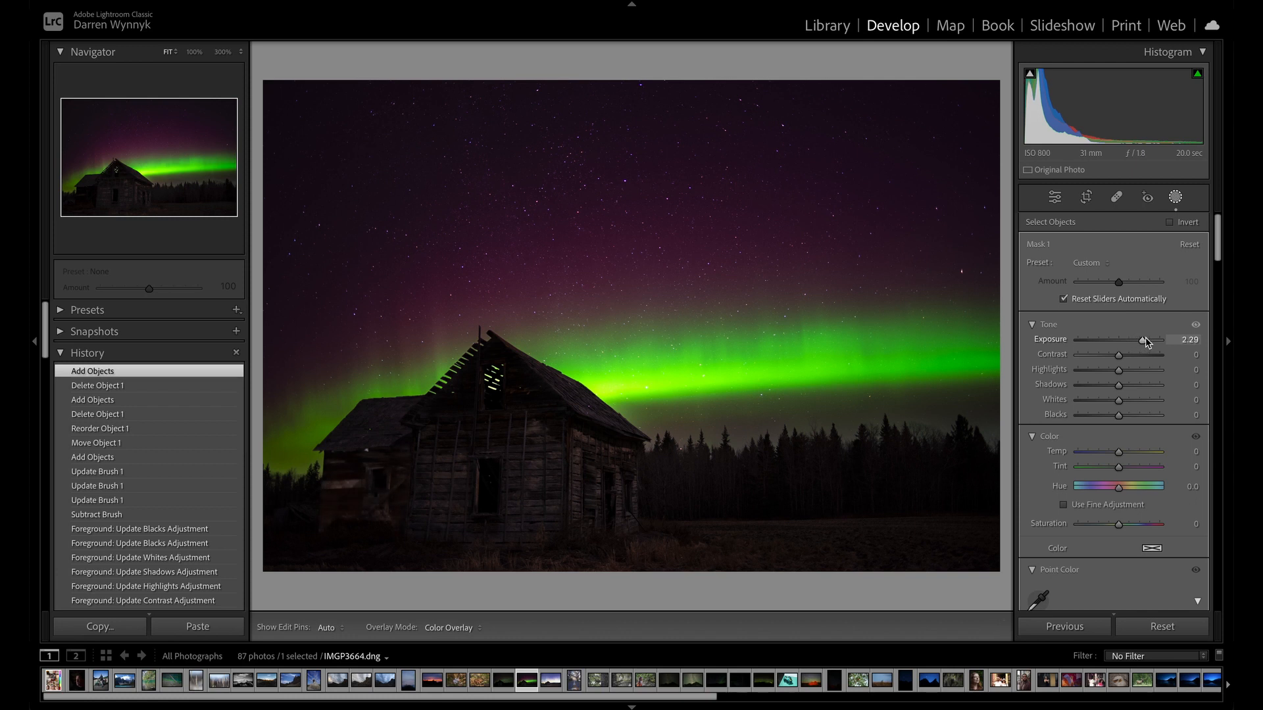
{"action": "left_click_drag", "start_coordinate": [1143, 338], "coordinate": [1143, 338]}
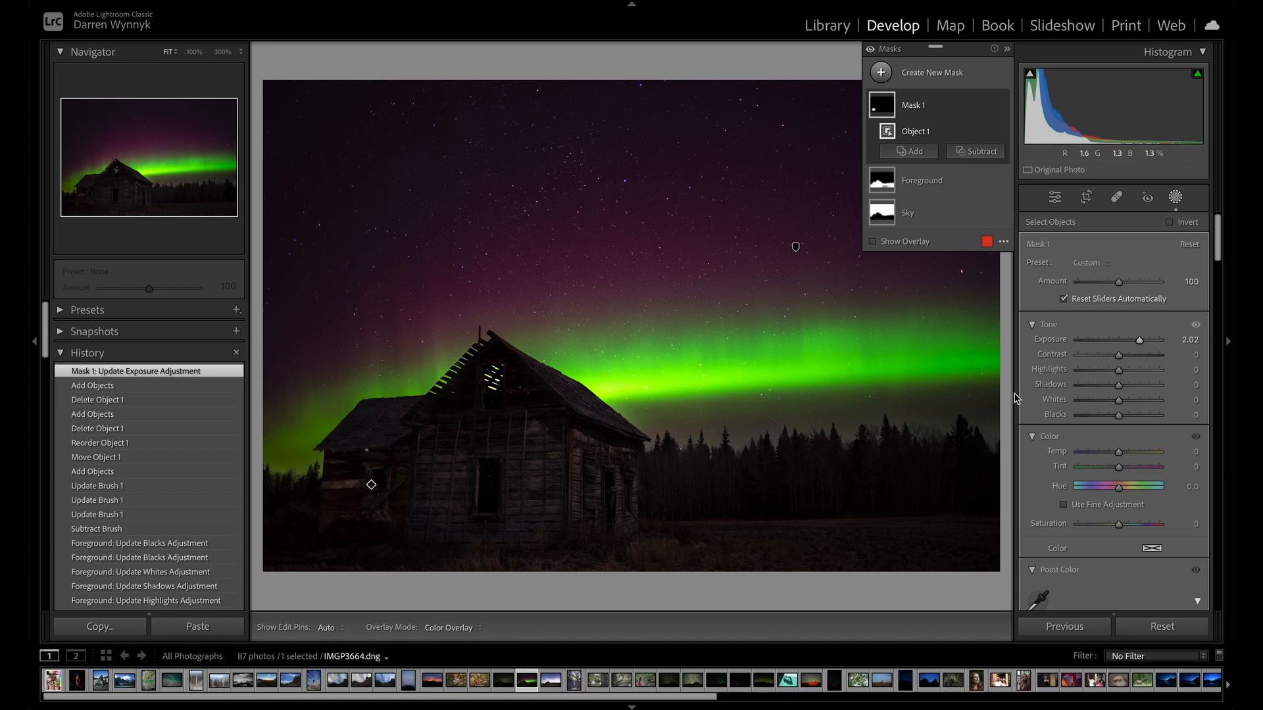
{"action": "scroll", "coordinate": [1113, 307], "scroll_direction": "down", "scroll_amount": 1}
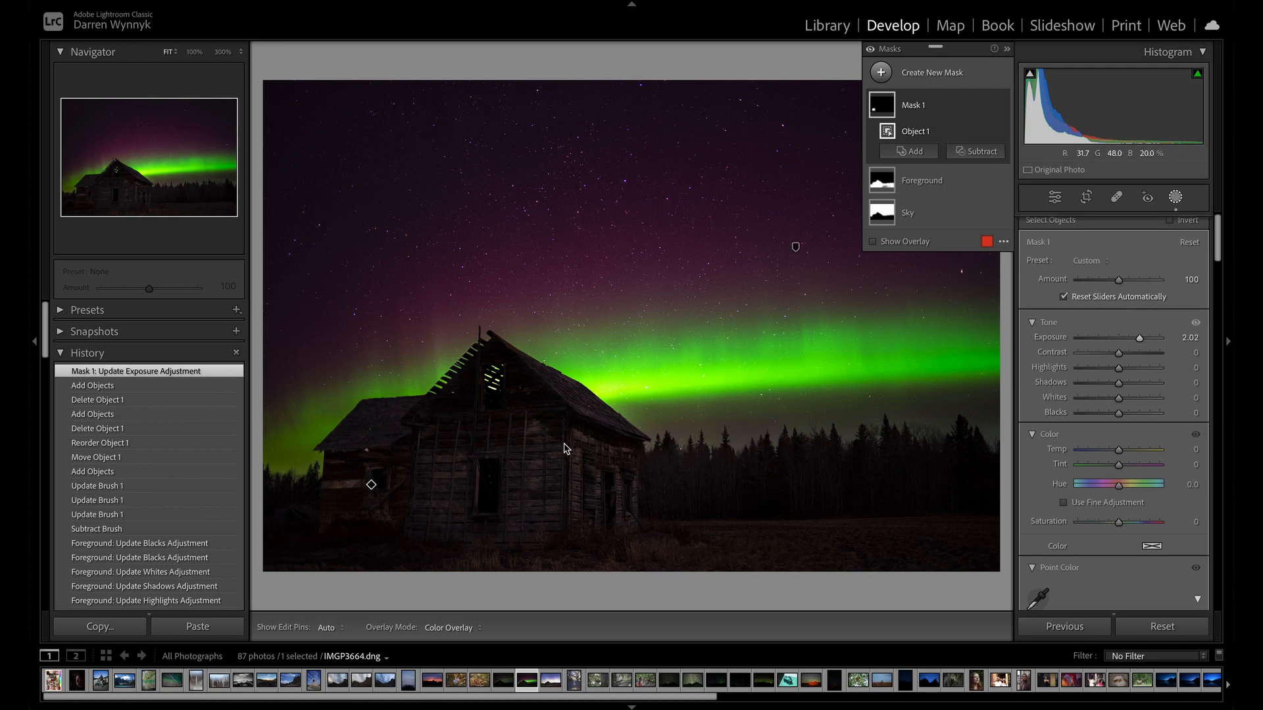
{"action": "scroll", "coordinate": [1157, 358], "scroll_direction": "down", "scroll_amount": 10}
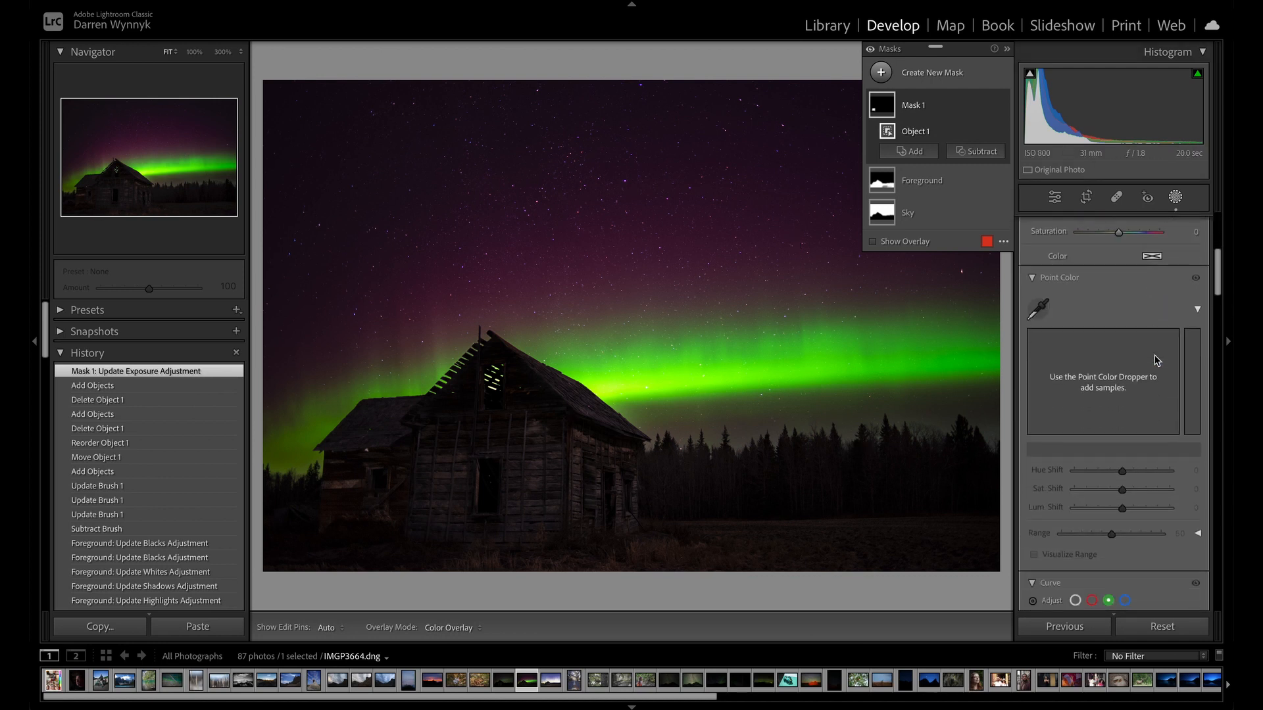
{"action": "scroll", "coordinate": [1157, 361], "scroll_direction": "up", "scroll_amount": 10}
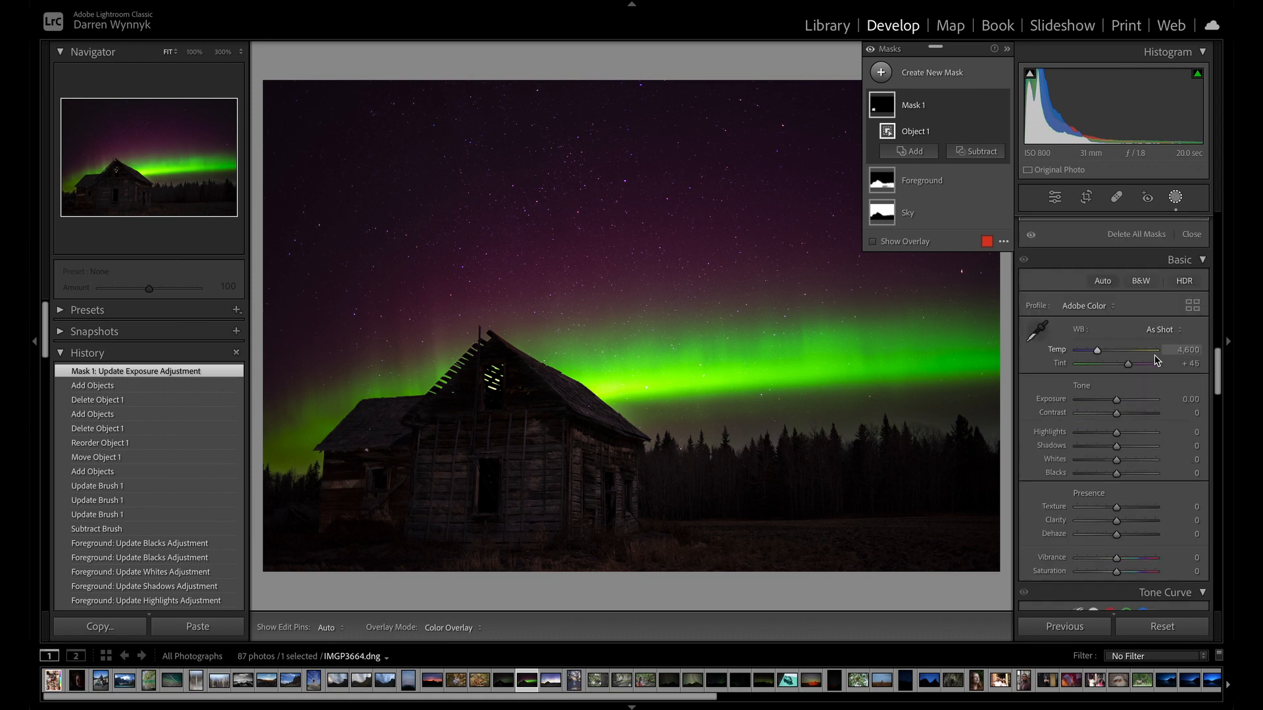
{"action": "scroll", "coordinate": [1170, 420], "scroll_direction": "down", "scroll_amount": 6}
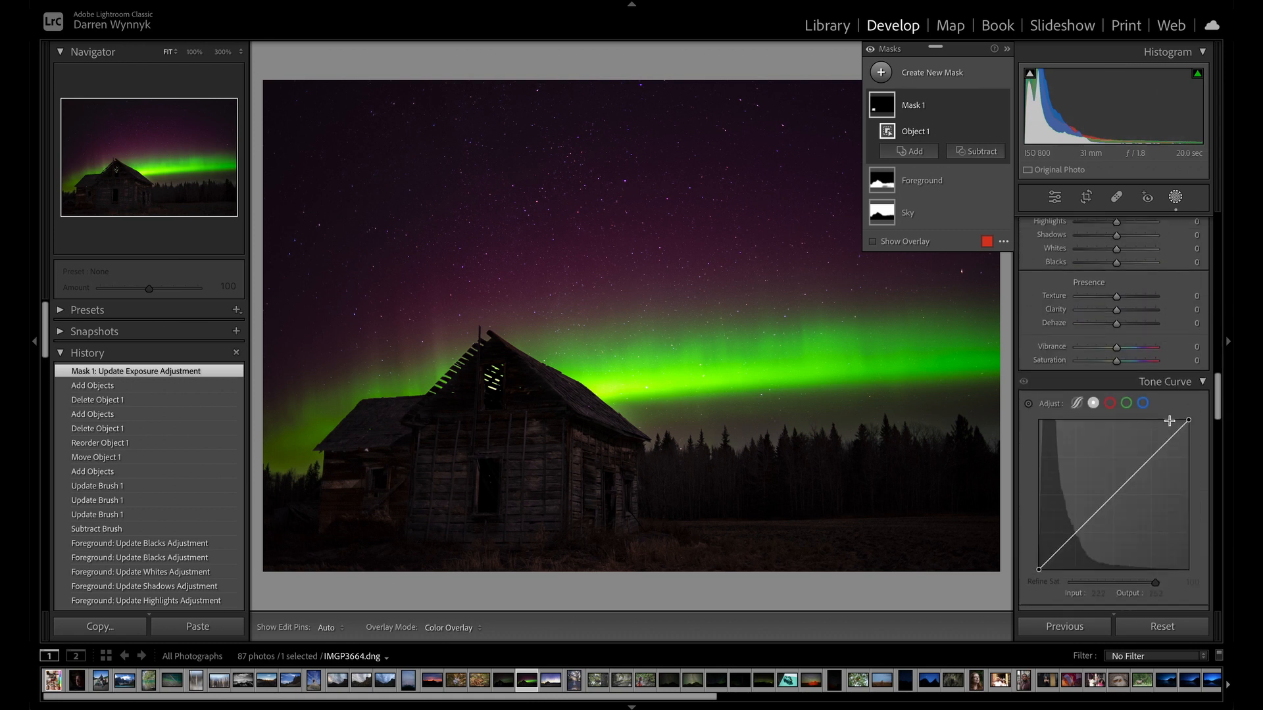
{"action": "scroll", "coordinate": [1141, 449], "scroll_direction": "down", "scroll_amount": 5}
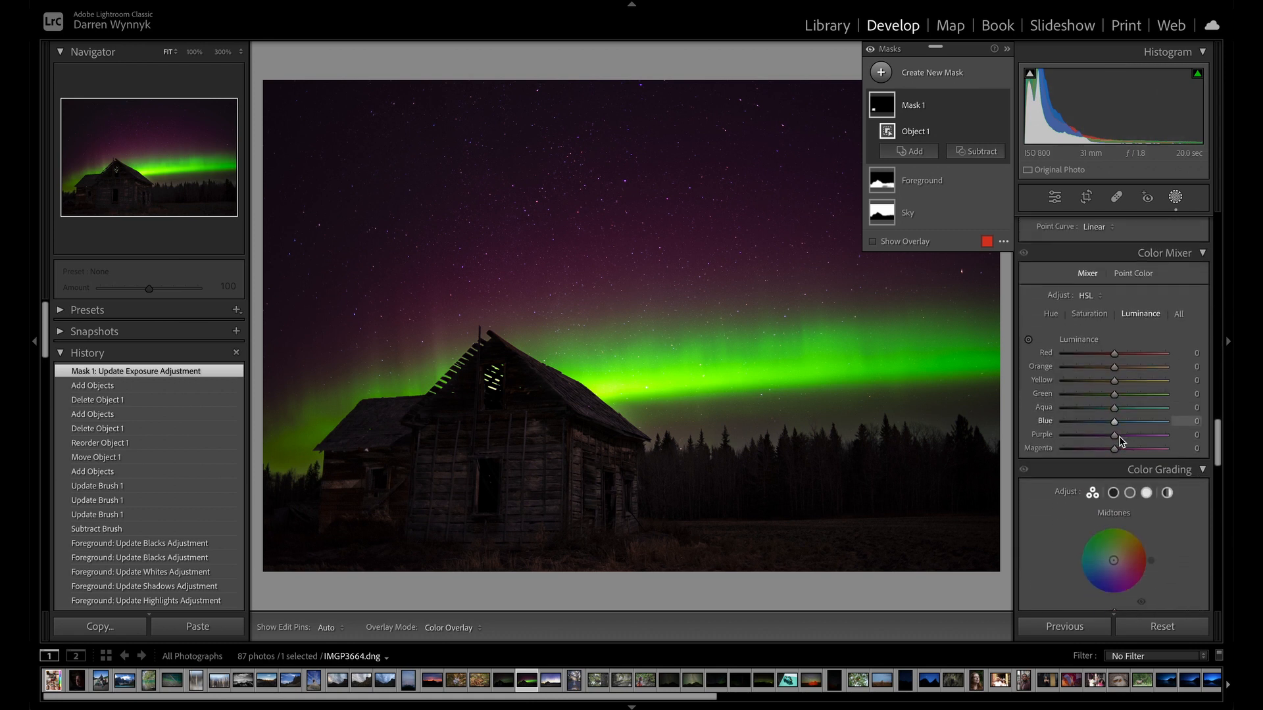
{"action": "scroll", "coordinate": [1118, 450], "scroll_direction": "up", "scroll_amount": 5}
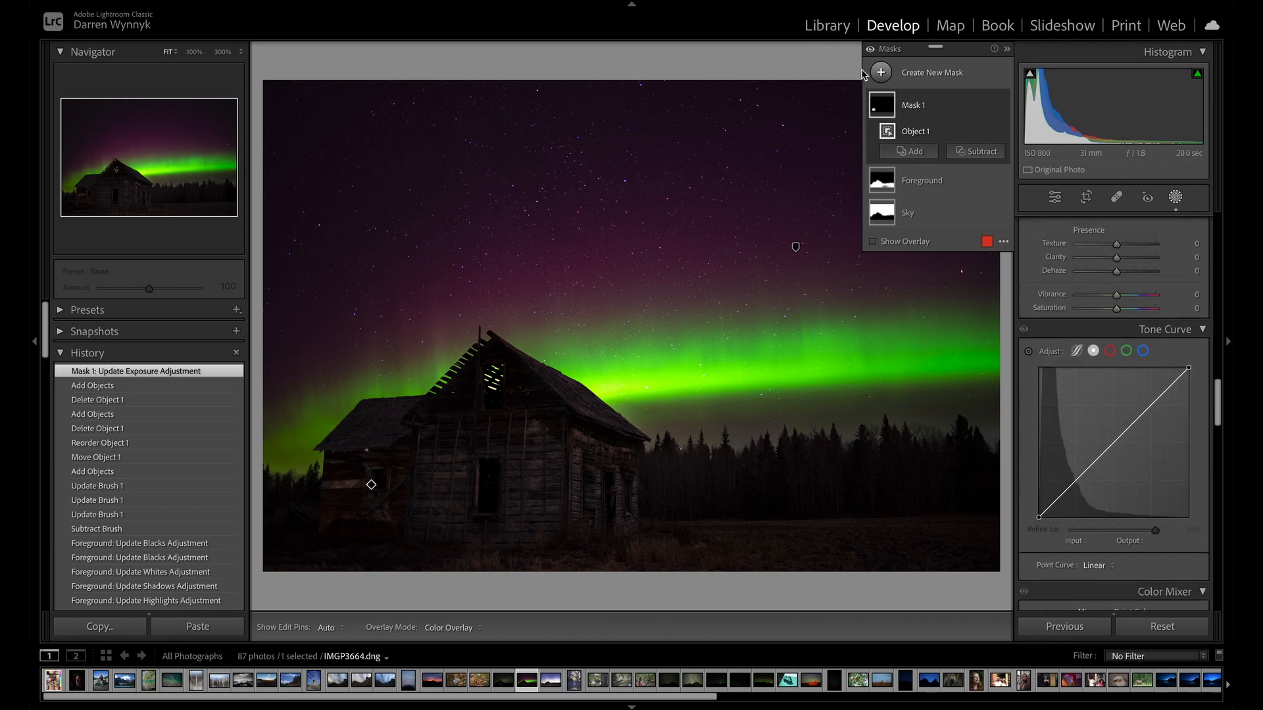
Return to the Library's thumbnail grid and select photo 13, the dark hills under a cloudy sky.
{"action": "left_click", "coordinate": [826, 27]}
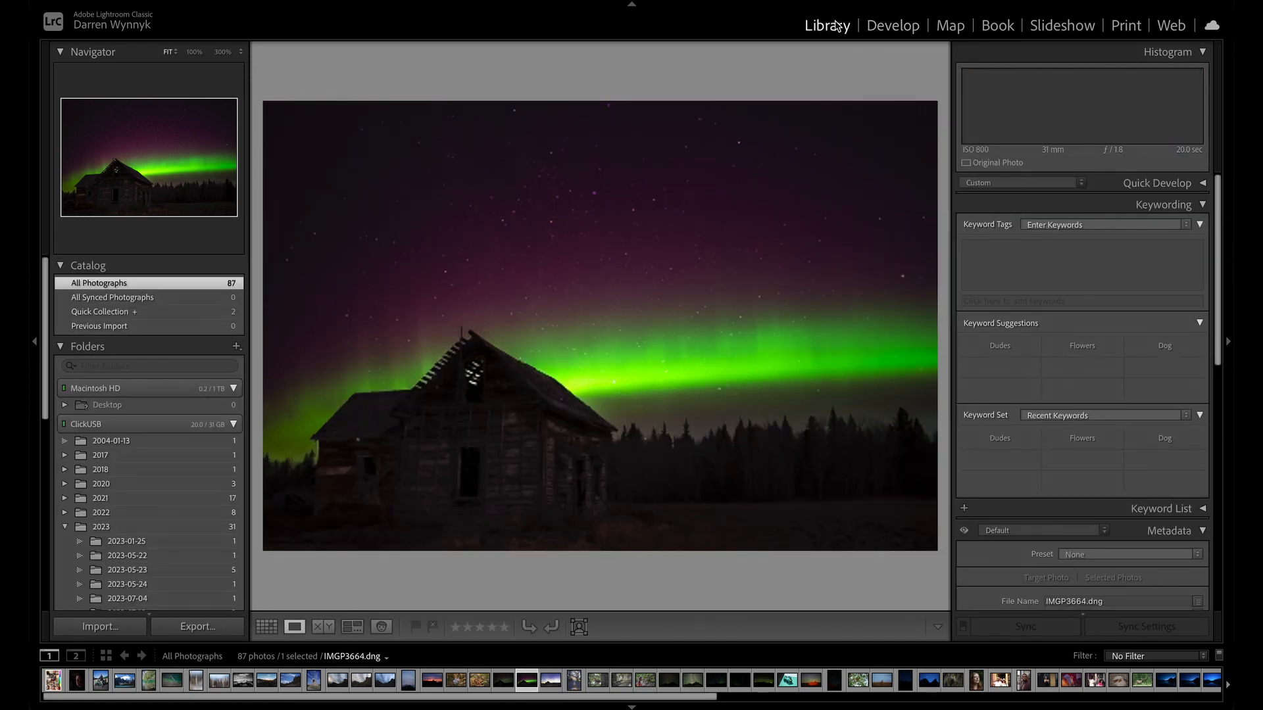
{"action": "key", "text": "g"}
{"action": "left_click", "coordinate": [592, 225]}
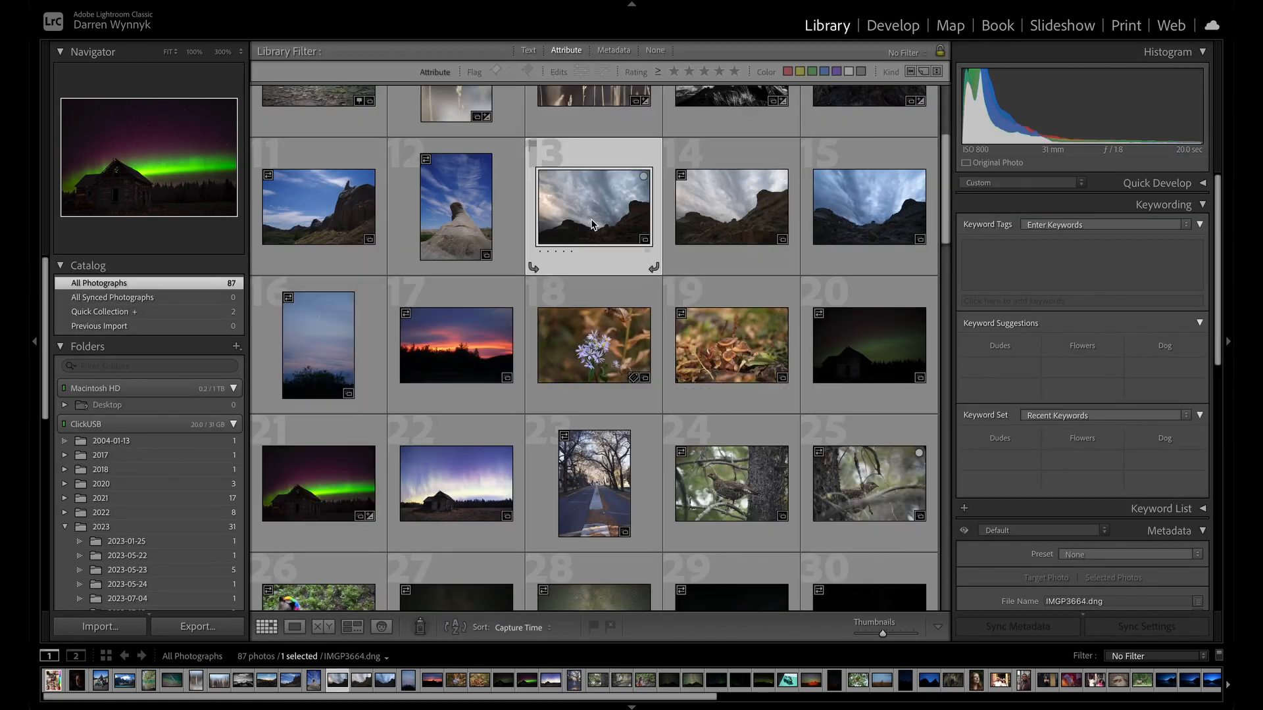
Open the dark hills photo for developing and set Contrast to +55 and Shadows to +27.
{"action": "key", "text": "d"}
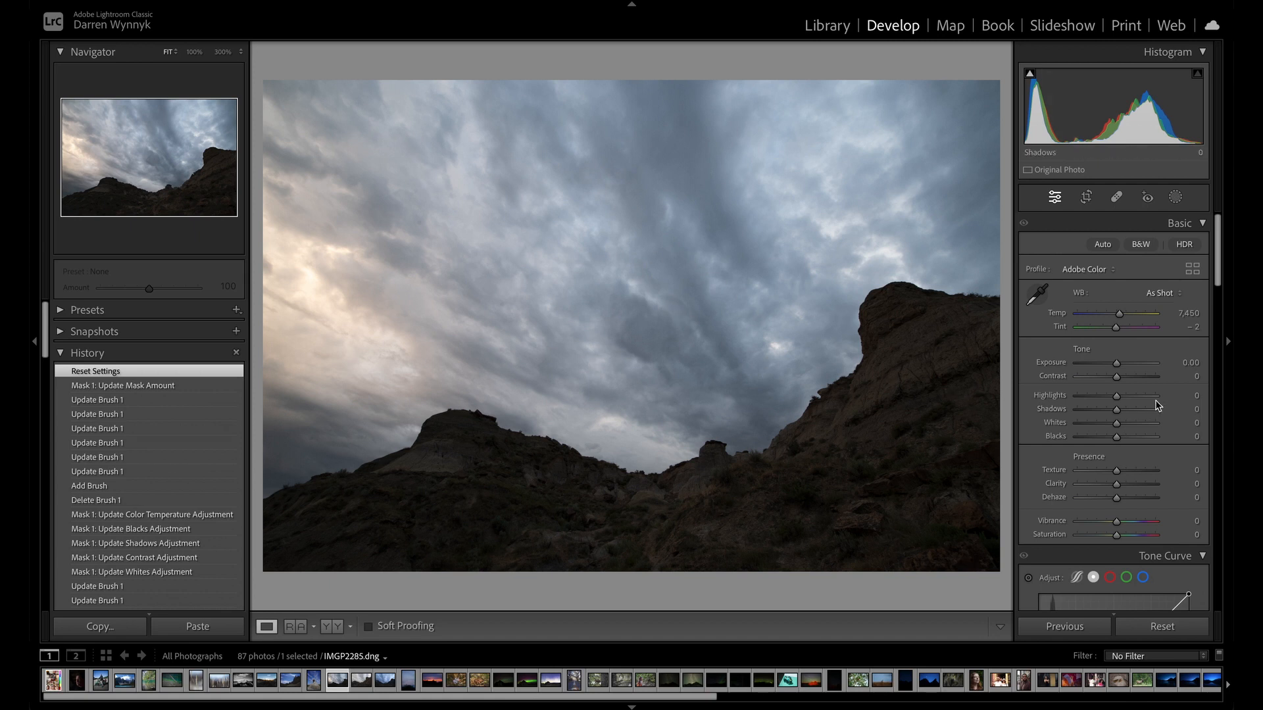
{"action": "left_click_drag", "start_coordinate": [1123, 379], "coordinate": [1136, 379]}
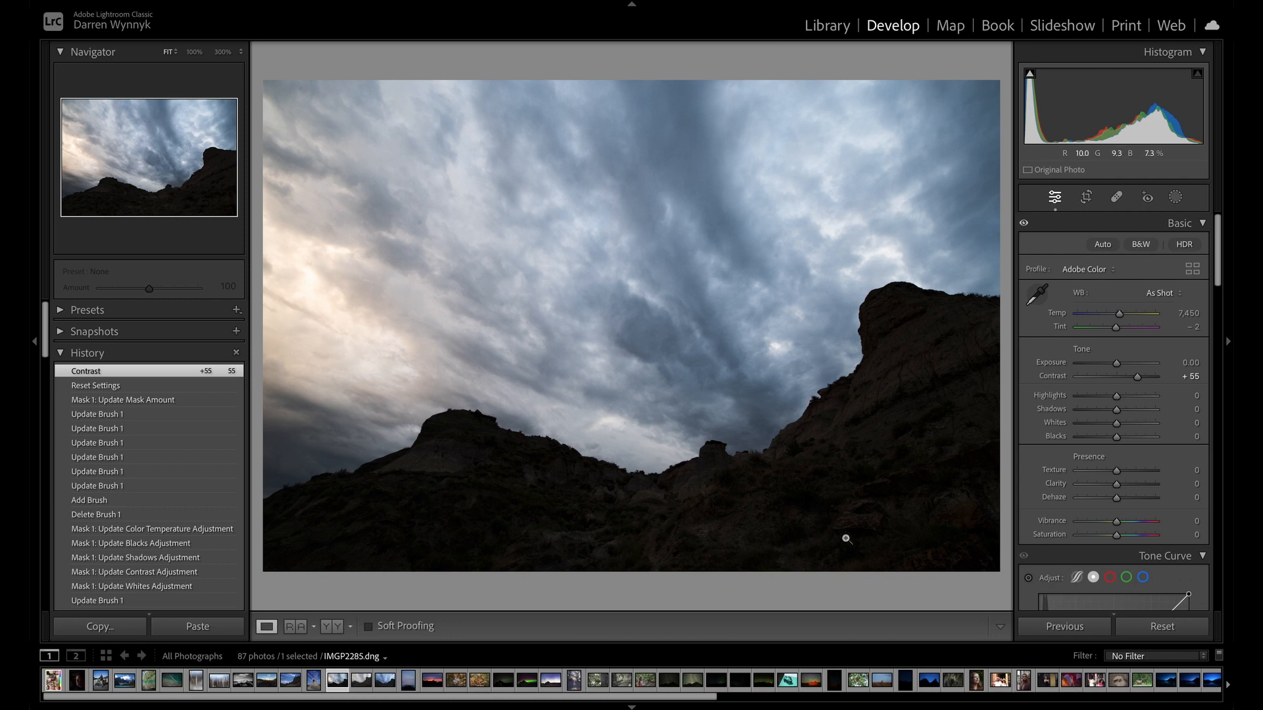
{"action": "left_click_drag", "start_coordinate": [1120, 410], "coordinate": [1118, 409]}
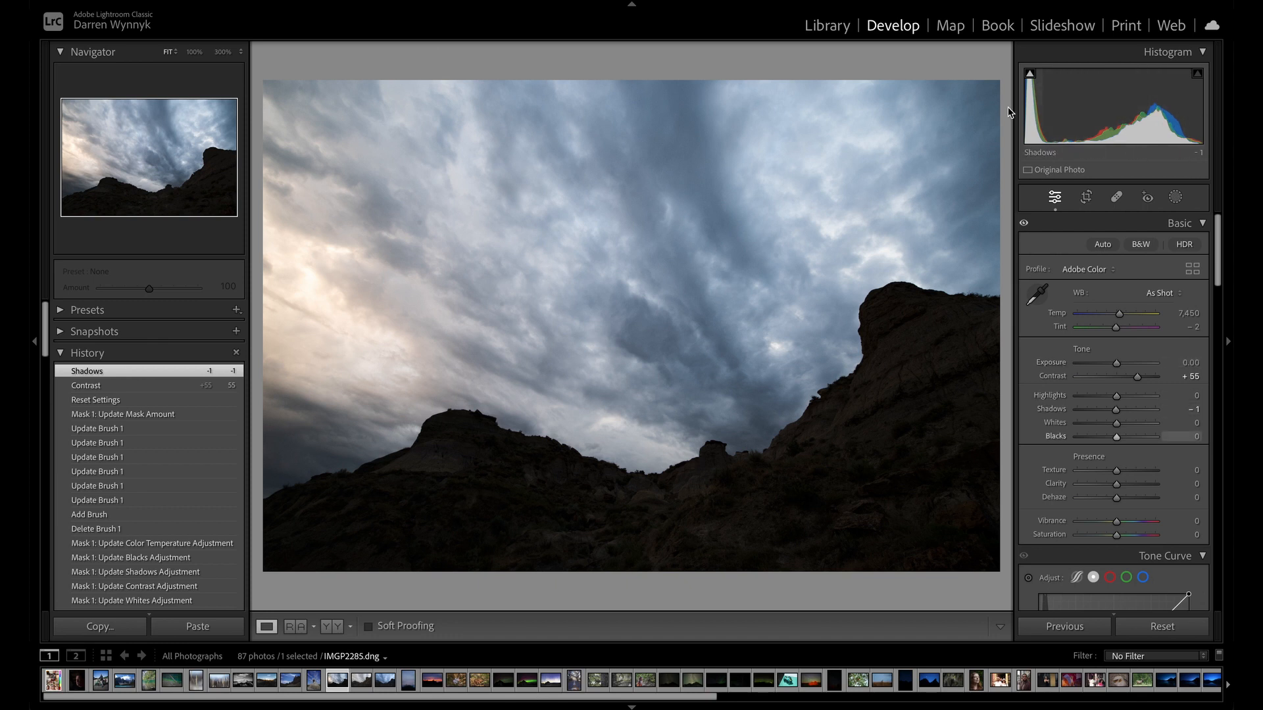
{"action": "left_click_drag", "start_coordinate": [1116, 409], "coordinate": [1130, 412]}
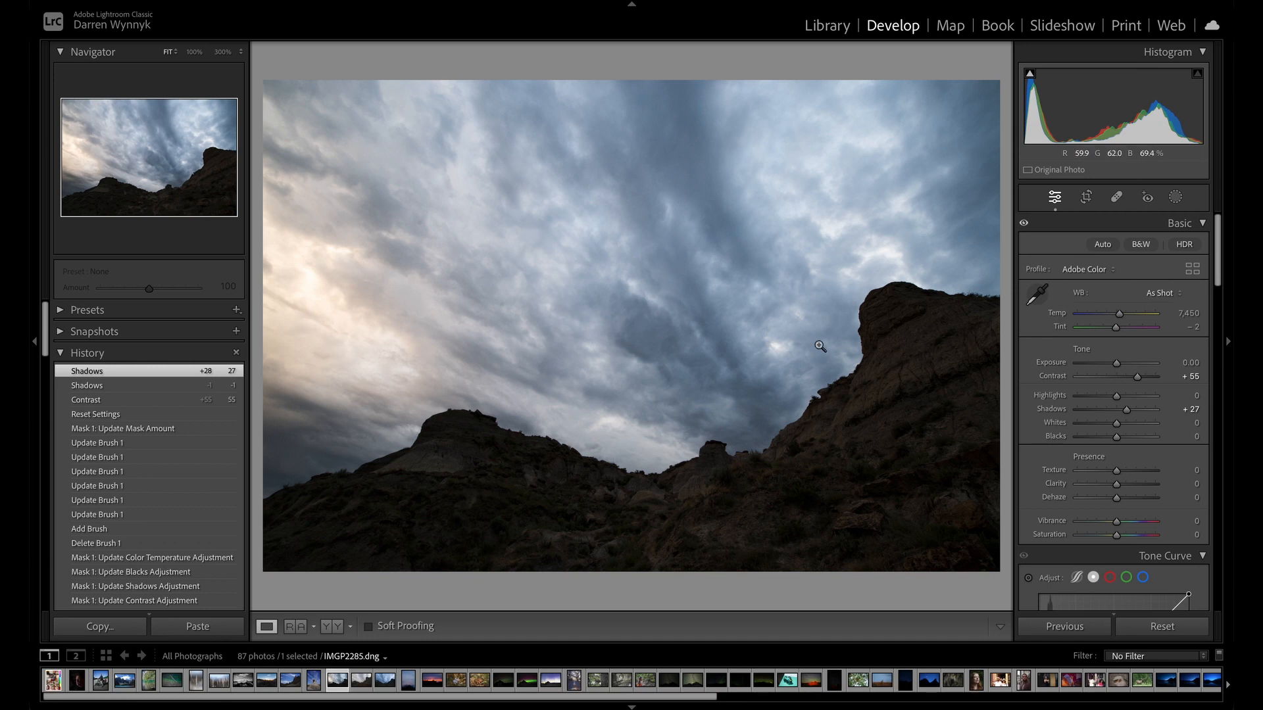
Adjust the hills photo's presence with Vibrance +20, Texture +19, Clarity +43 and Saturation +4.
{"action": "scroll", "coordinate": [1104, 432], "scroll_direction": "down", "scroll_amount": 3}
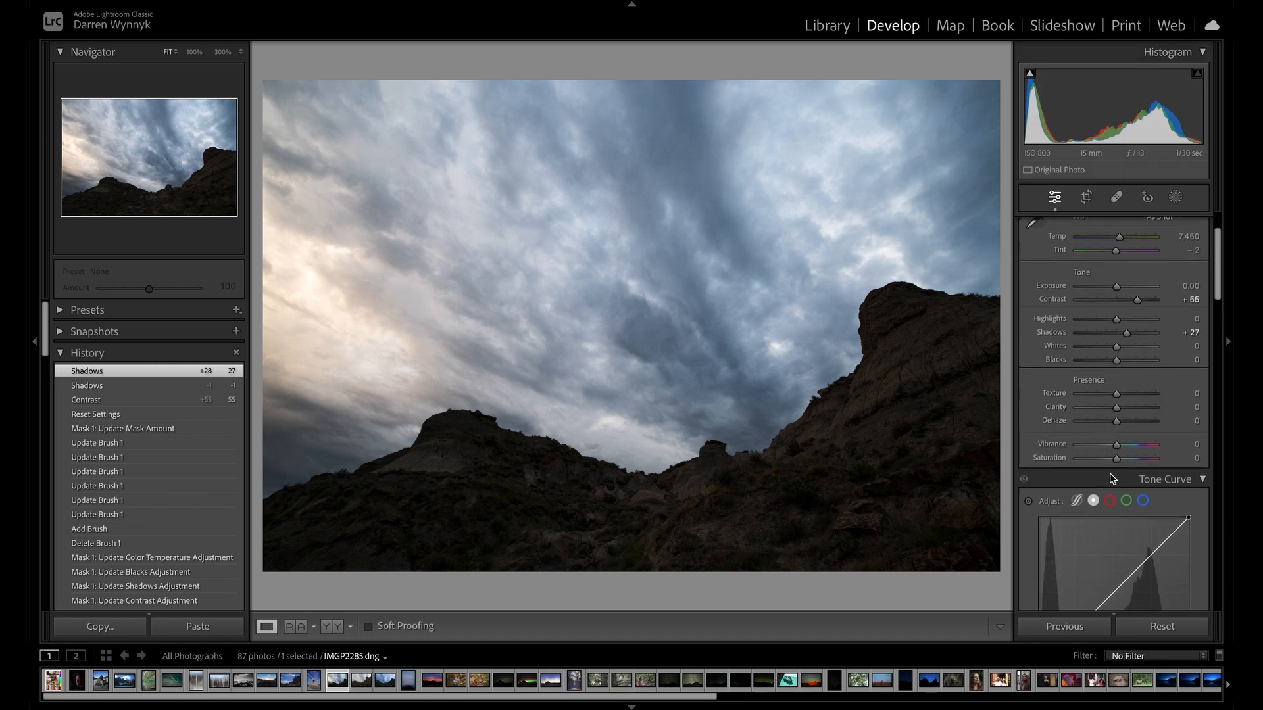
{"action": "mouse_move", "coordinate": [1117, 447]}
{"action": "left_mouse_down"}
{"action": "mouse_move", "coordinate": [1141, 444]}
{"action": "mouse_move", "coordinate": [1091, 443]}
{"action": "mouse_move", "coordinate": [1141, 444]}
{"action": "mouse_move", "coordinate": [1125, 451]}
{"action": "left_mouse_up"}
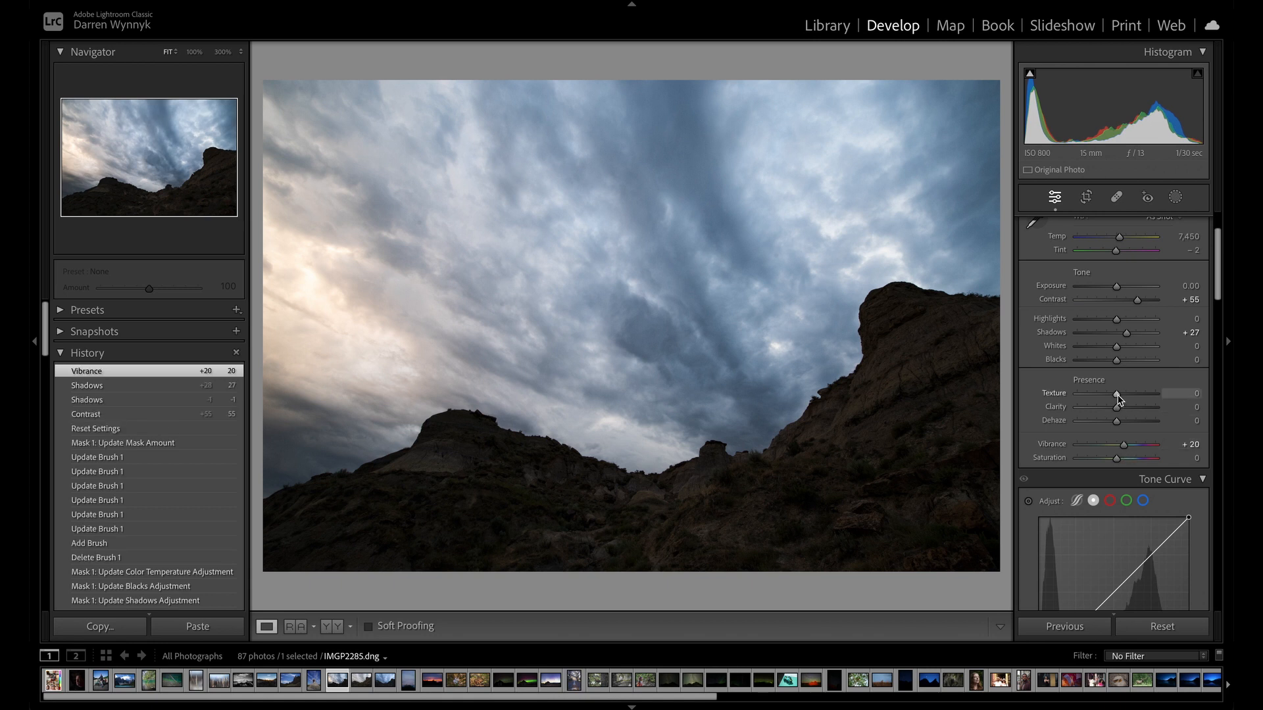
{"action": "mouse_move", "coordinate": [1128, 395]}
{"action": "left_mouse_down"}
{"action": "mouse_move", "coordinate": [1119, 412]}
{"action": "mouse_move", "coordinate": [1135, 414]}
{"action": "left_mouse_up"}
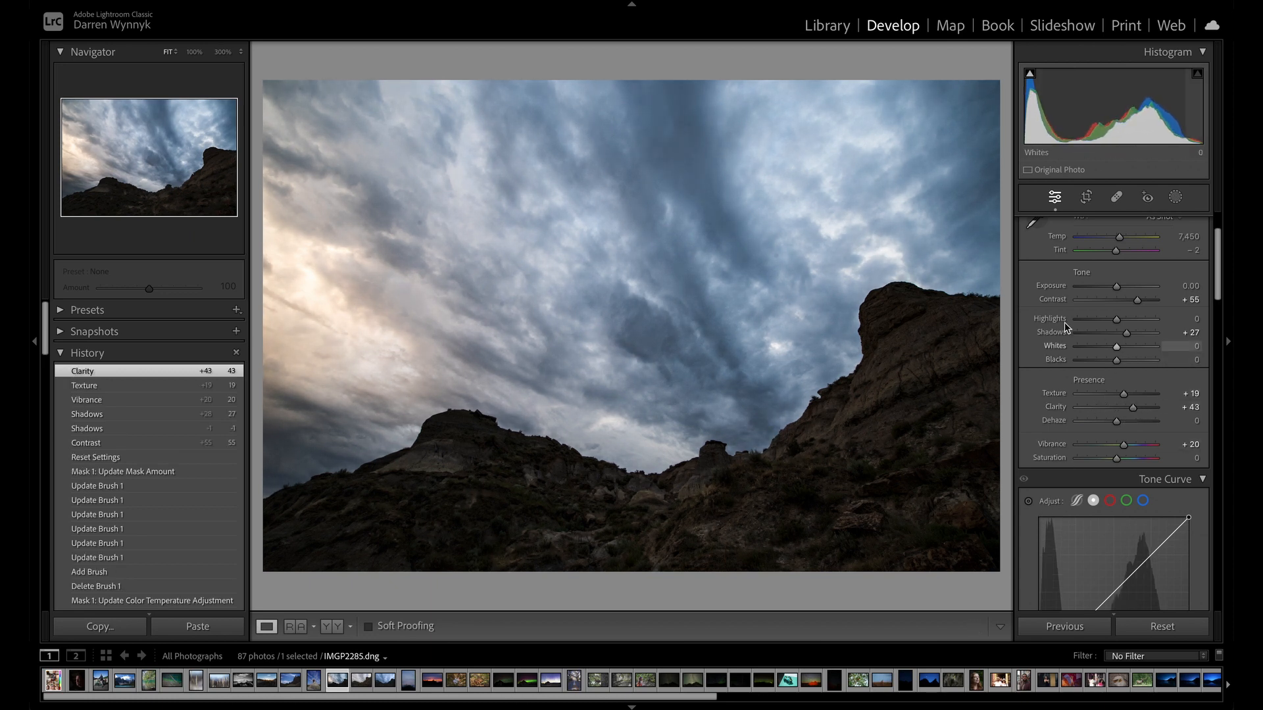
{"action": "left_click_drag", "start_coordinate": [1116, 458], "coordinate": [1118, 464]}
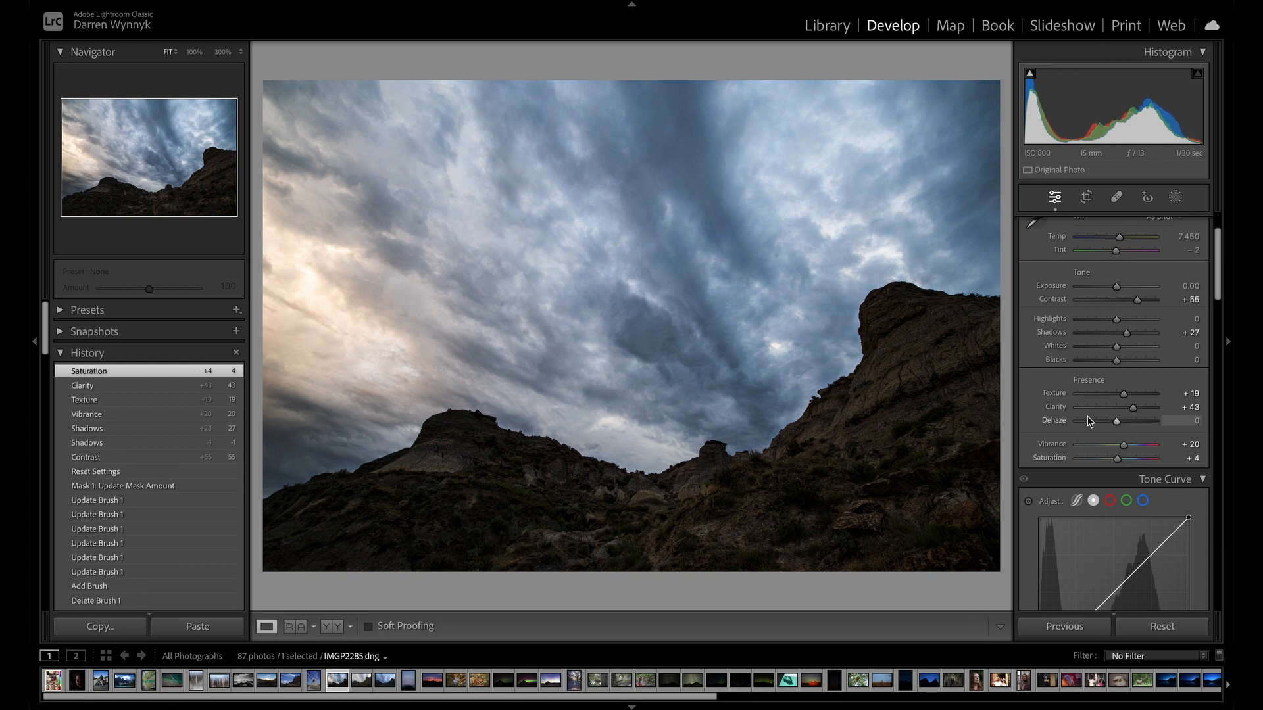
Shape the tone curve with a sky point at input 219, output 201, a slightly raised shadow point and a midtone point at 125/90.
{"action": "scroll", "coordinate": [1085, 394], "scroll_direction": "down", "scroll_amount": 5}
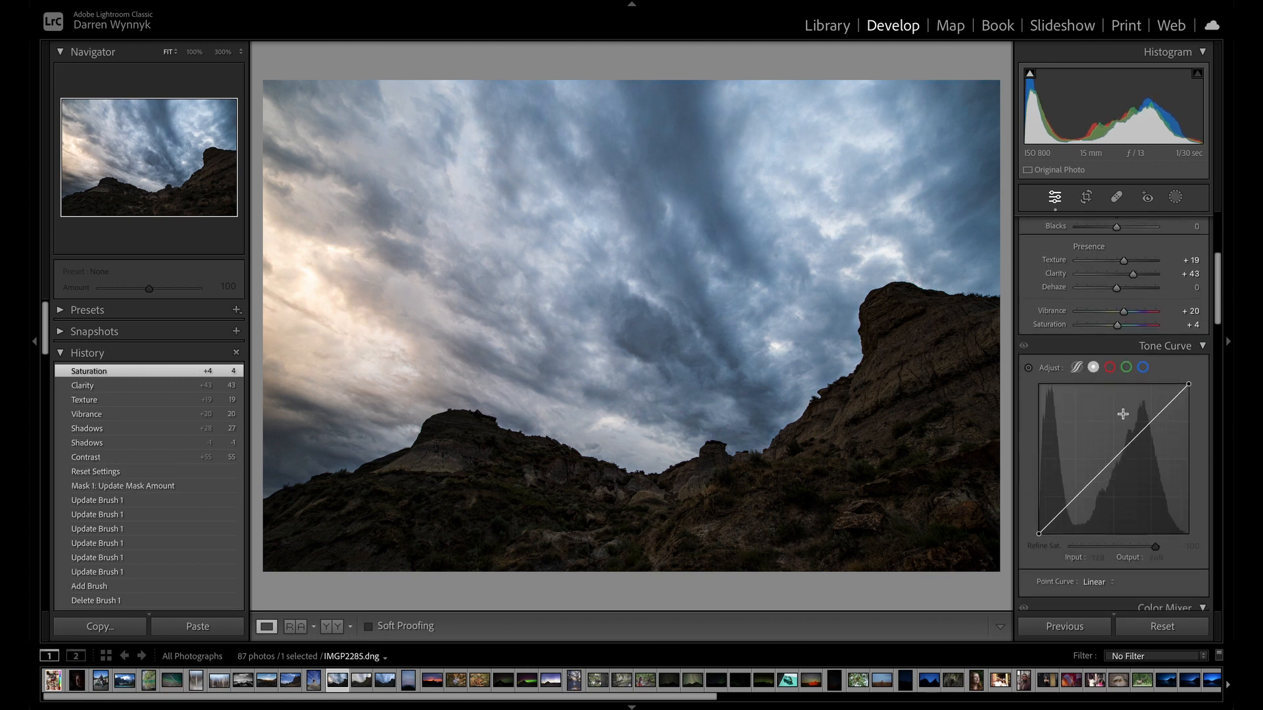
{"action": "left_click", "coordinate": [1028, 367]}
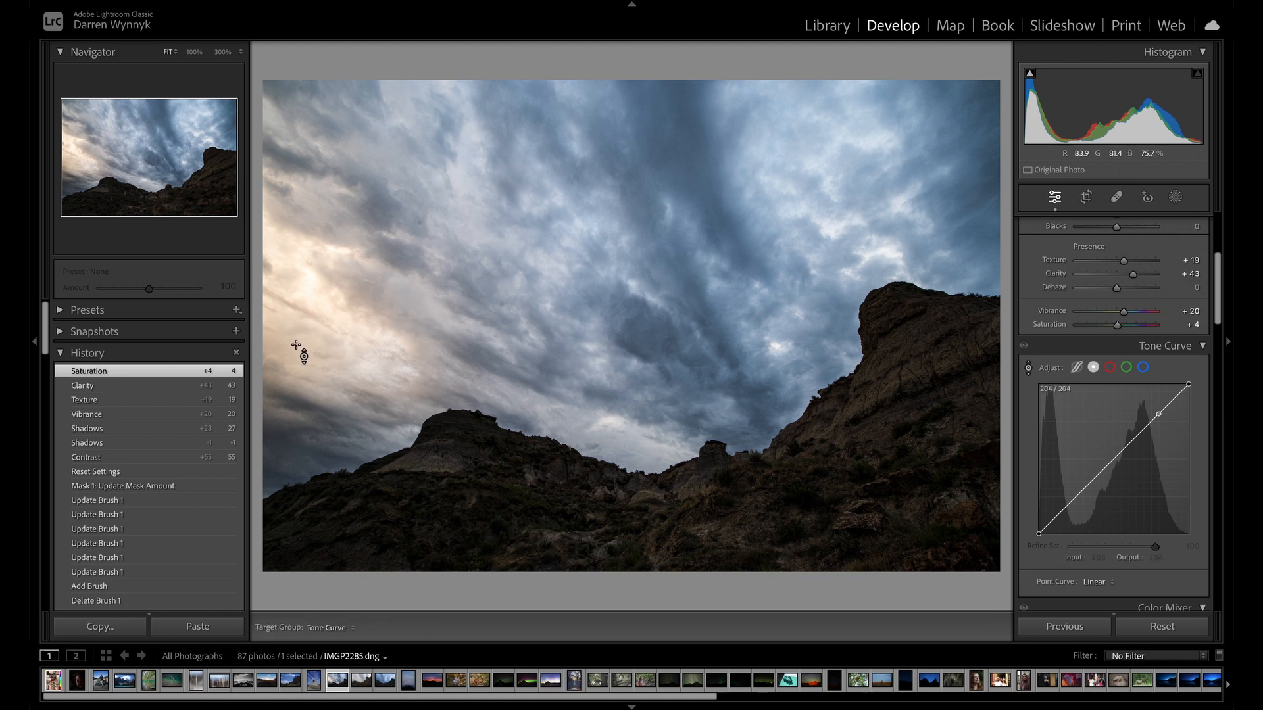
{"action": "mouse_move", "coordinate": [315, 253]}
{"action": "left_mouse_down"}
{"action": "mouse_move", "coordinate": [315, 237]}
{"action": "mouse_move", "coordinate": [316, 269]}
{"action": "left_mouse_up"}
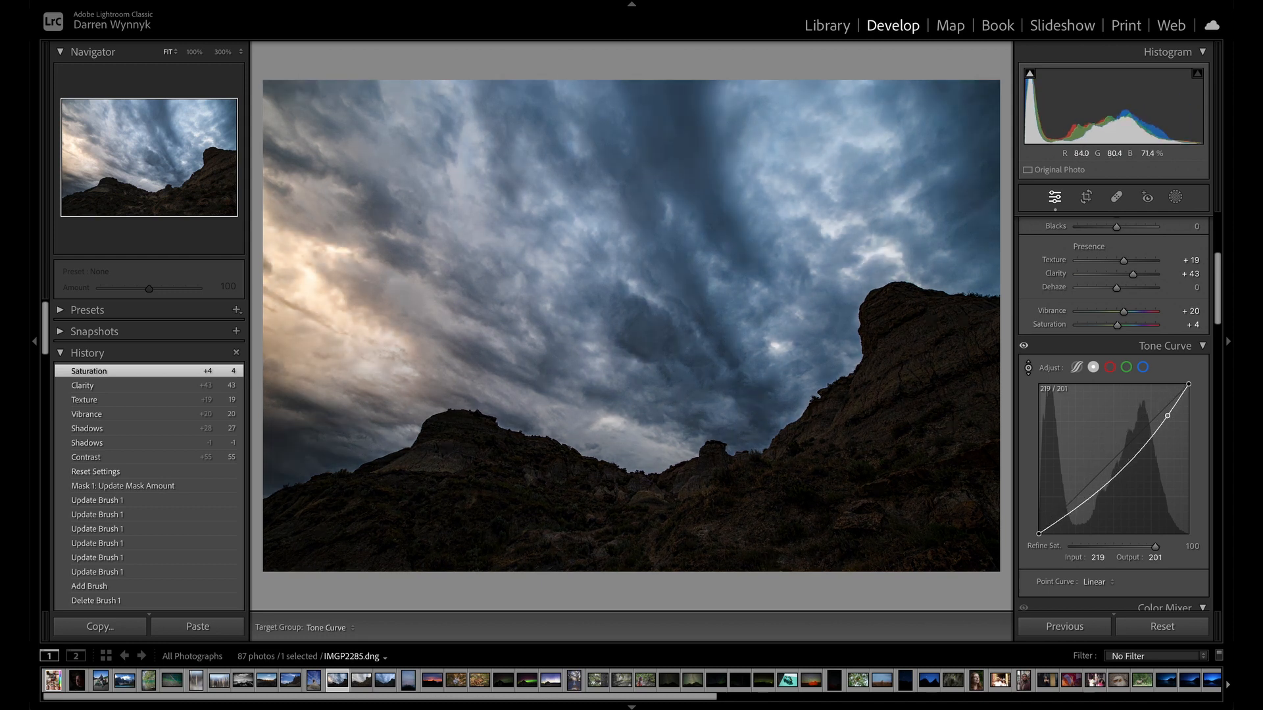
{"action": "left_click_drag", "start_coordinate": [316, 270], "coordinate": [315, 270]}
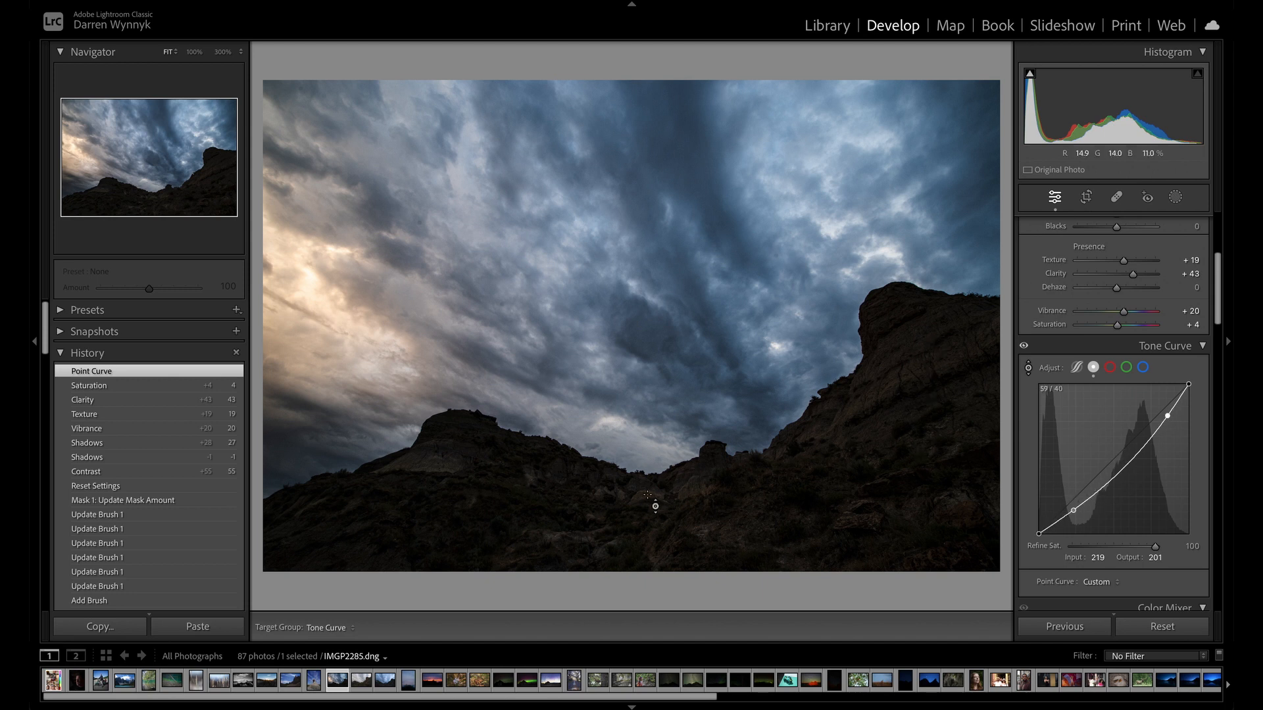
{"action": "left_click_drag", "start_coordinate": [1079, 510], "coordinate": [1075, 505]}
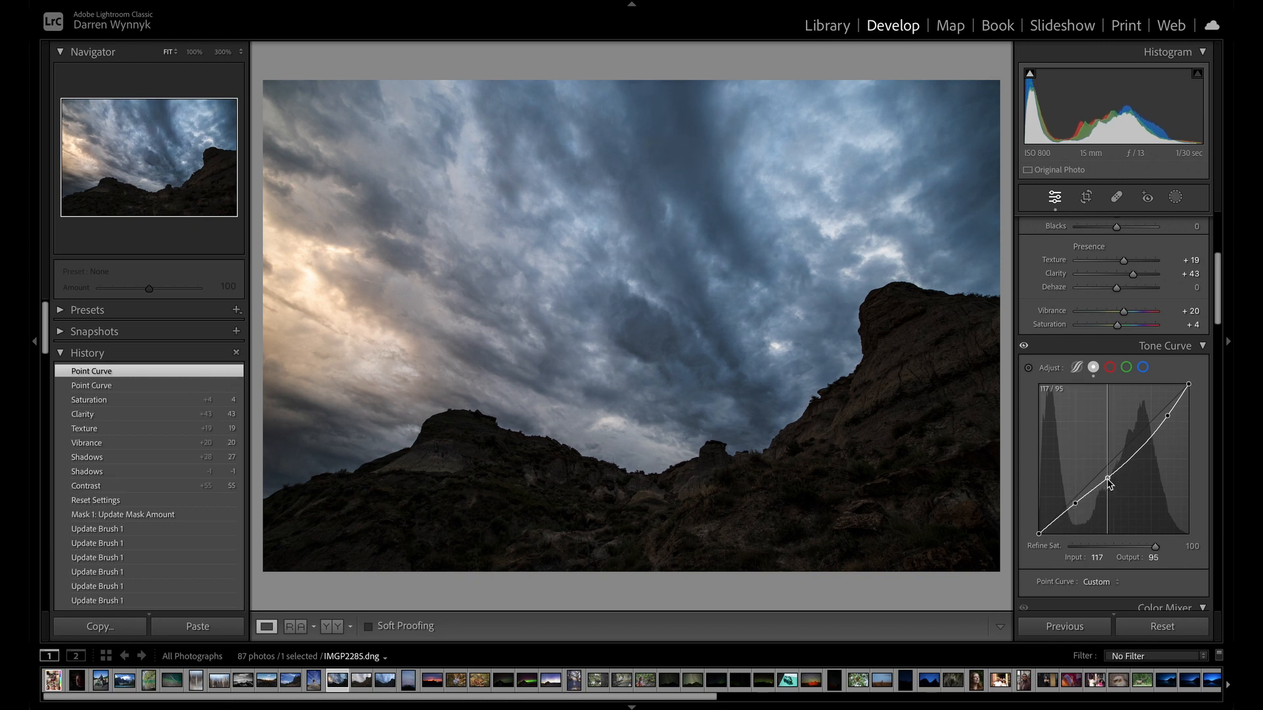
{"action": "left_click_drag", "start_coordinate": [1110, 484], "coordinate": [1114, 487]}
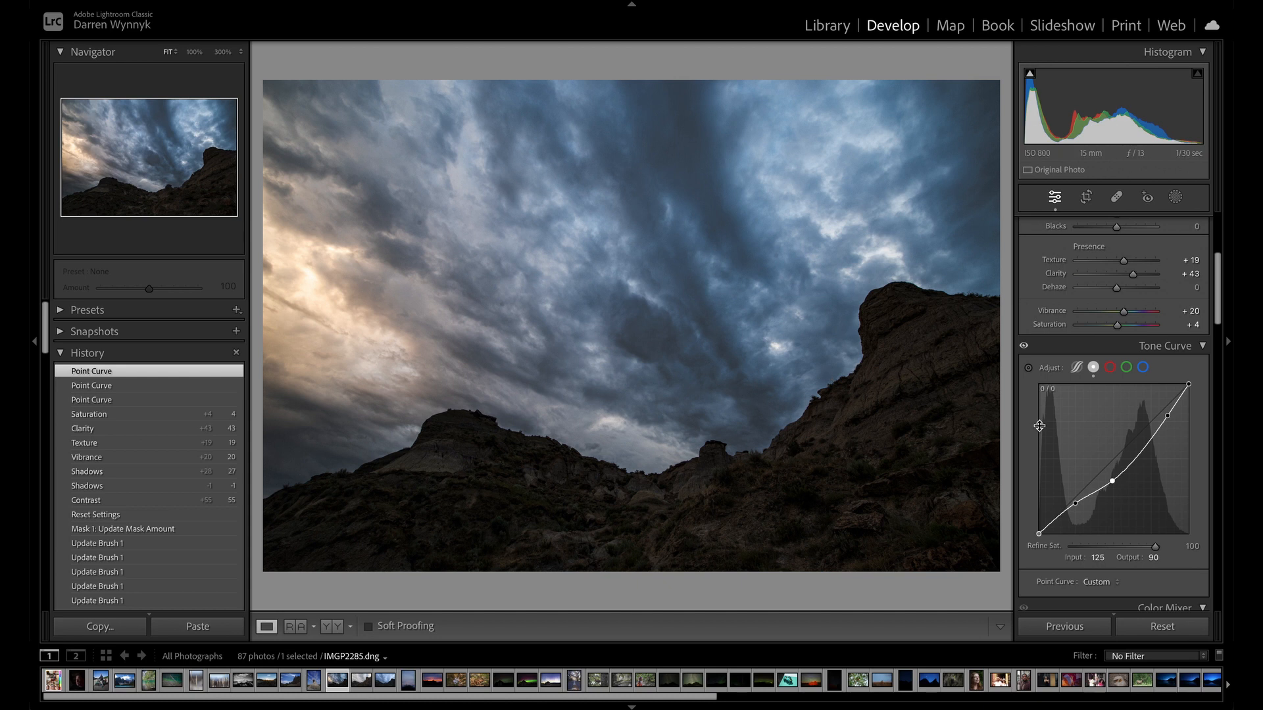
Warm the hills photo by setting the white balance temperature to 8,105.
{"action": "scroll", "coordinate": [1039, 425], "scroll_direction": "down", "scroll_amount": 3}
{"action": "scroll", "coordinate": [1088, 415], "scroll_direction": "up", "scroll_amount": 6}
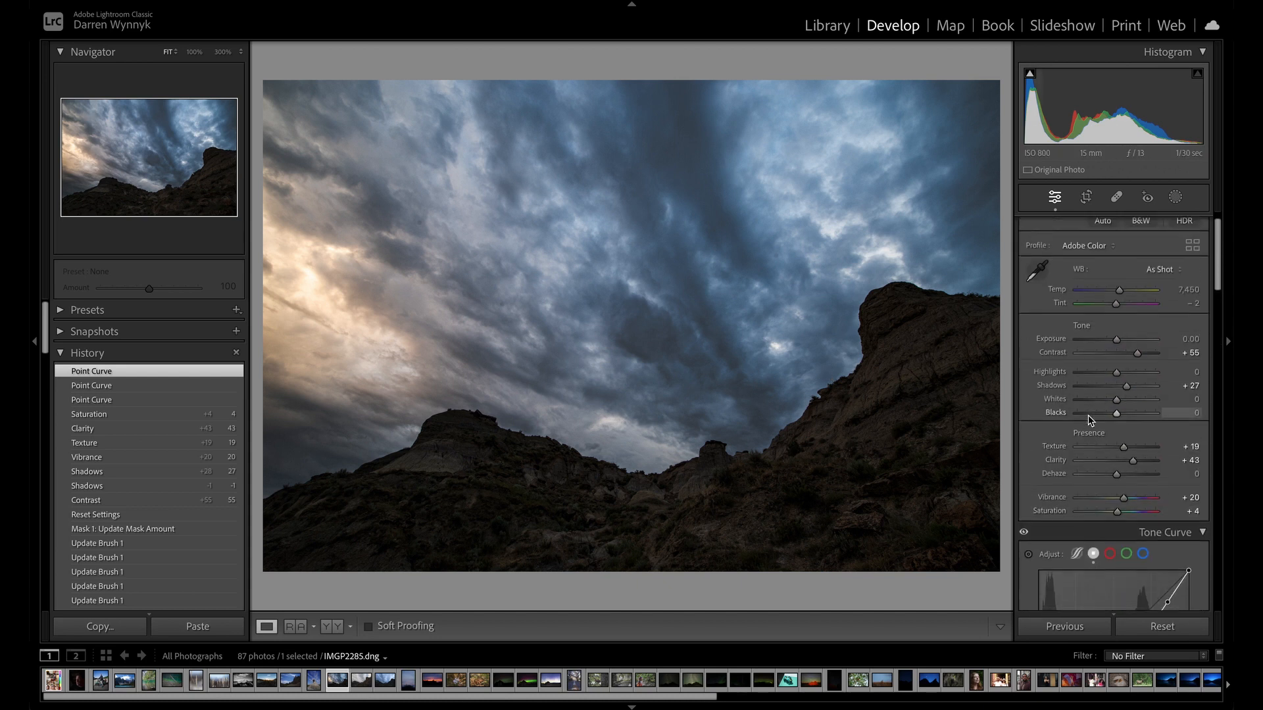
{"action": "scroll", "coordinate": [1088, 416], "scroll_direction": "up", "scroll_amount": 1}
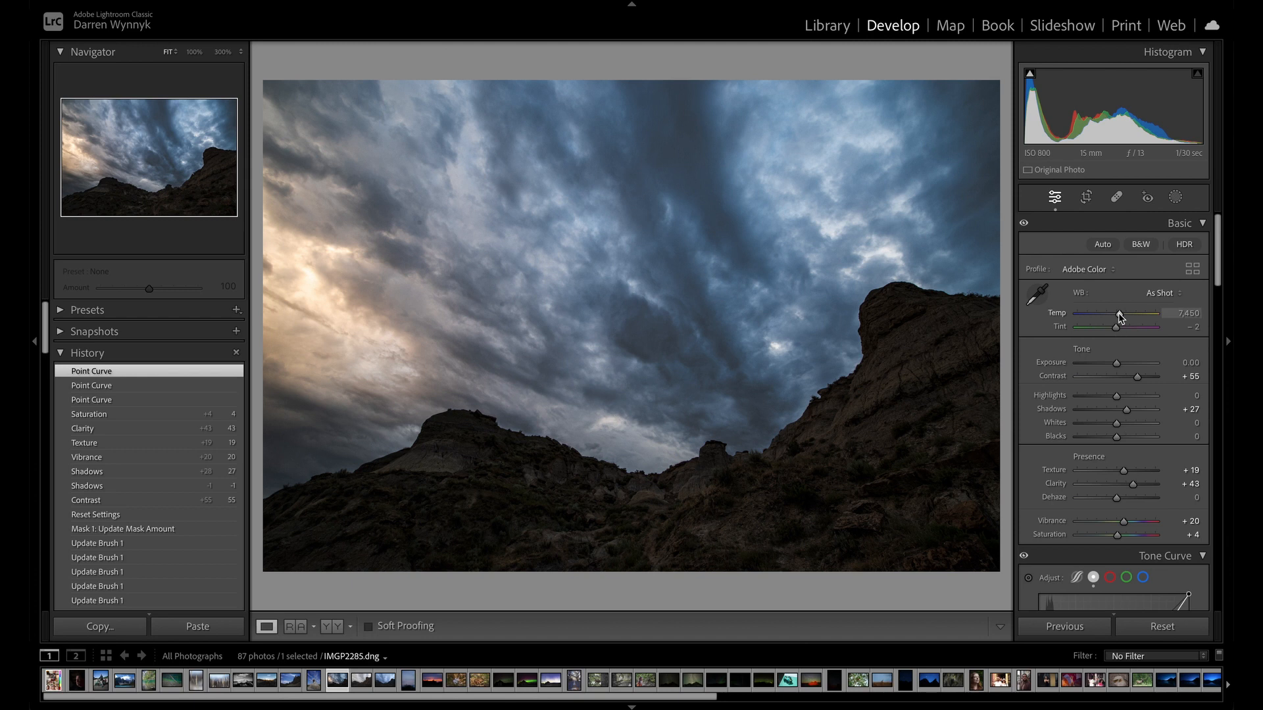
{"action": "left_click_drag", "start_coordinate": [1121, 317], "coordinate": [1124, 314]}
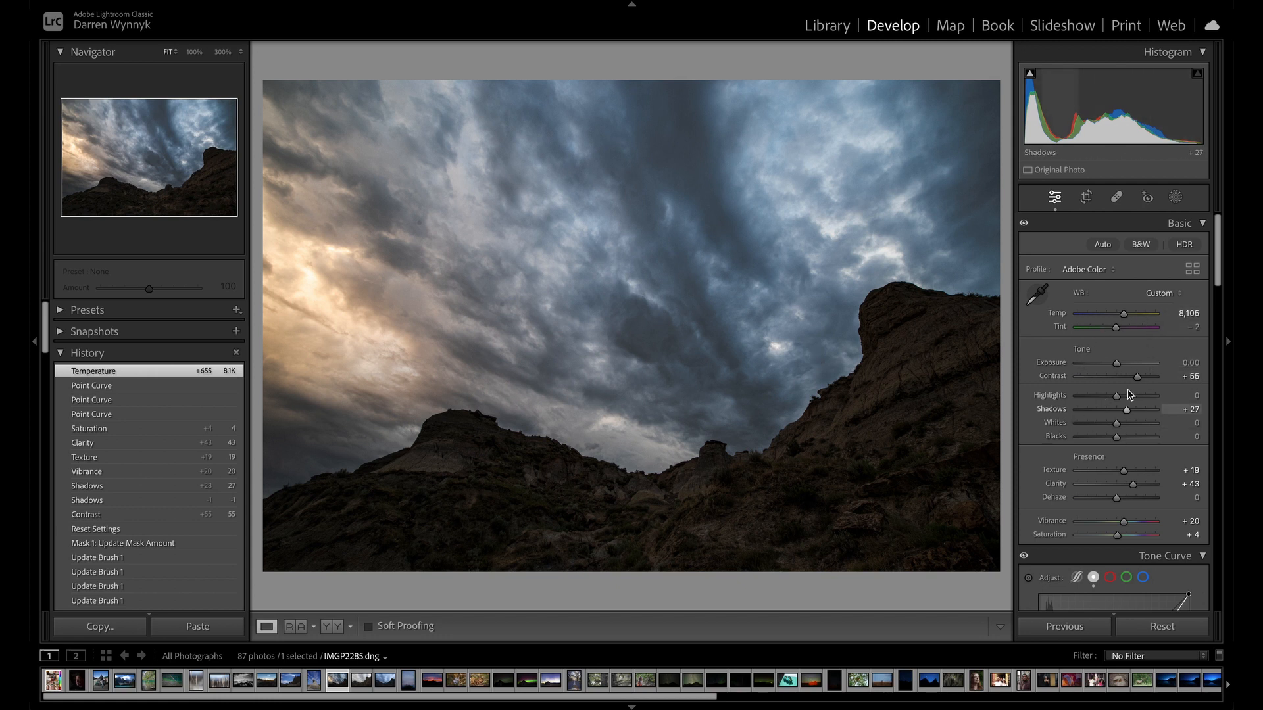
{"action": "scroll", "coordinate": [1129, 373], "scroll_direction": "down", "scroll_amount": 1}
{"action": "scroll", "coordinate": [1130, 374], "scroll_direction": "down", "scroll_amount": 2}
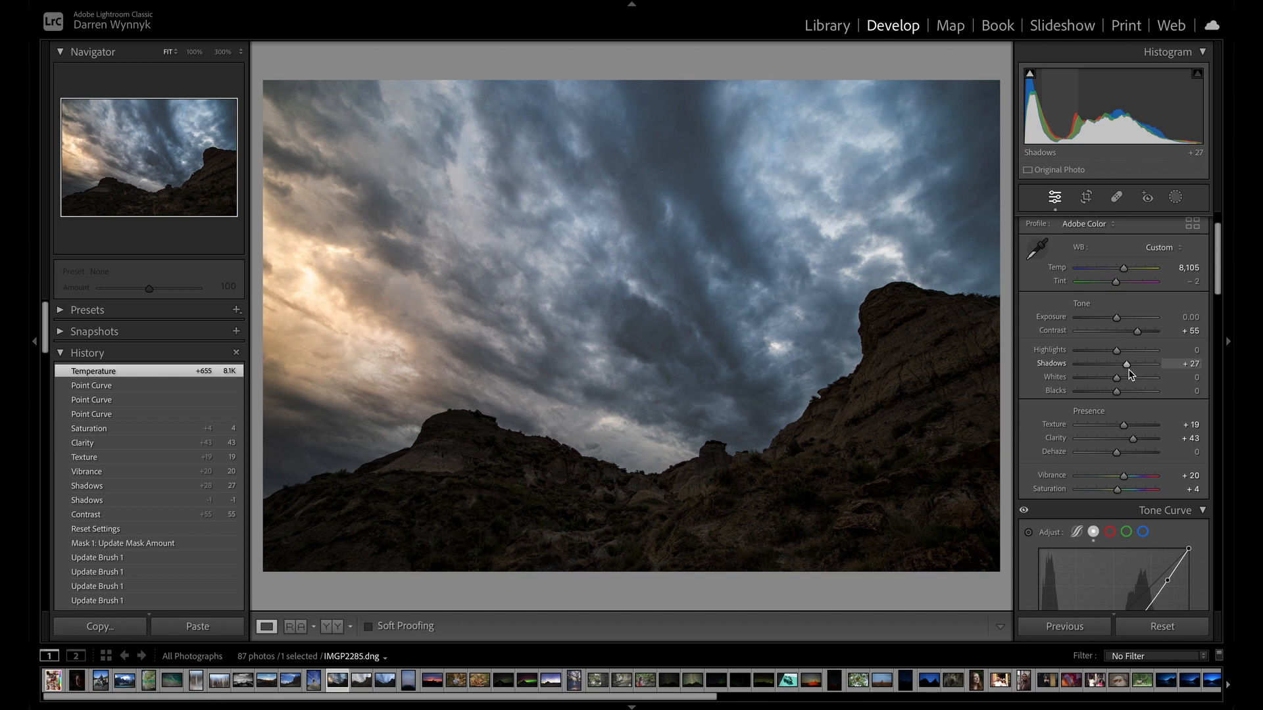
{"action": "scroll", "coordinate": [1125, 421], "scroll_direction": "down", "scroll_amount": 5}
{"action": "scroll", "coordinate": [1126, 477], "scroll_direction": "up", "scroll_amount": 6}
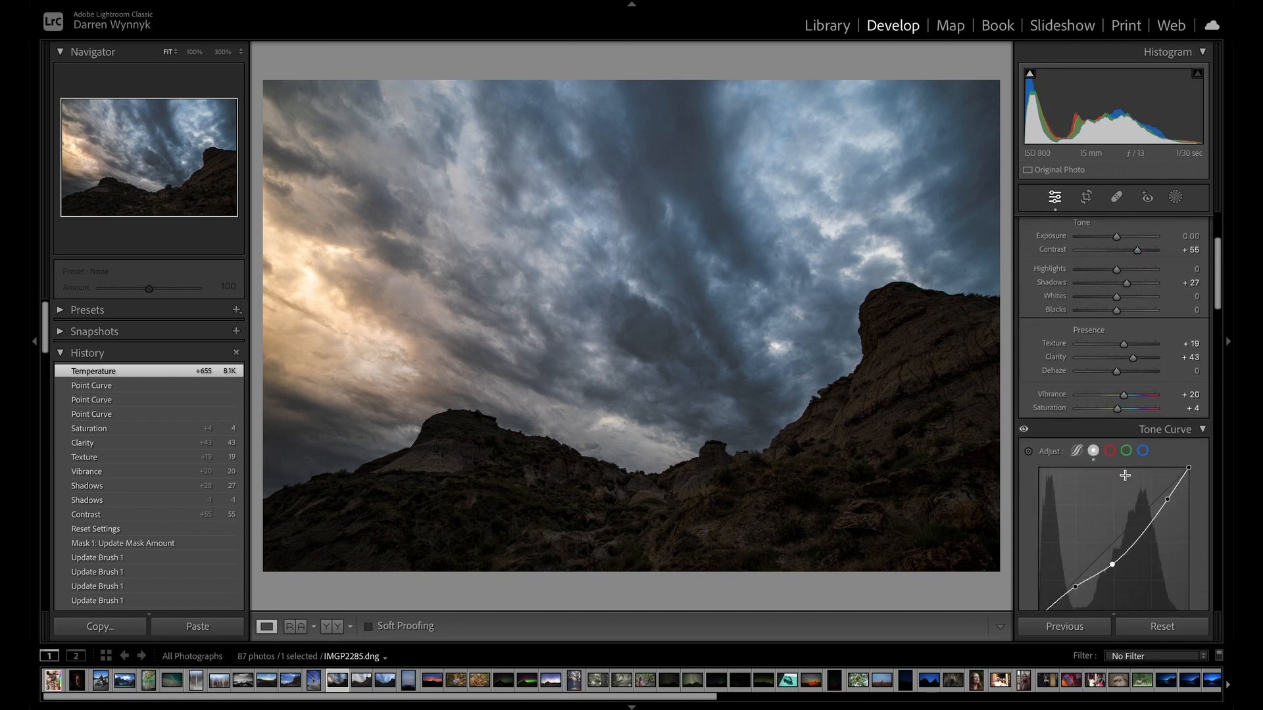
Return to the Library's thumbnail grid and open photo 41, the three people posing in the doorway.
{"action": "left_click", "coordinate": [826, 28]}
{"action": "key", "text": "g"}
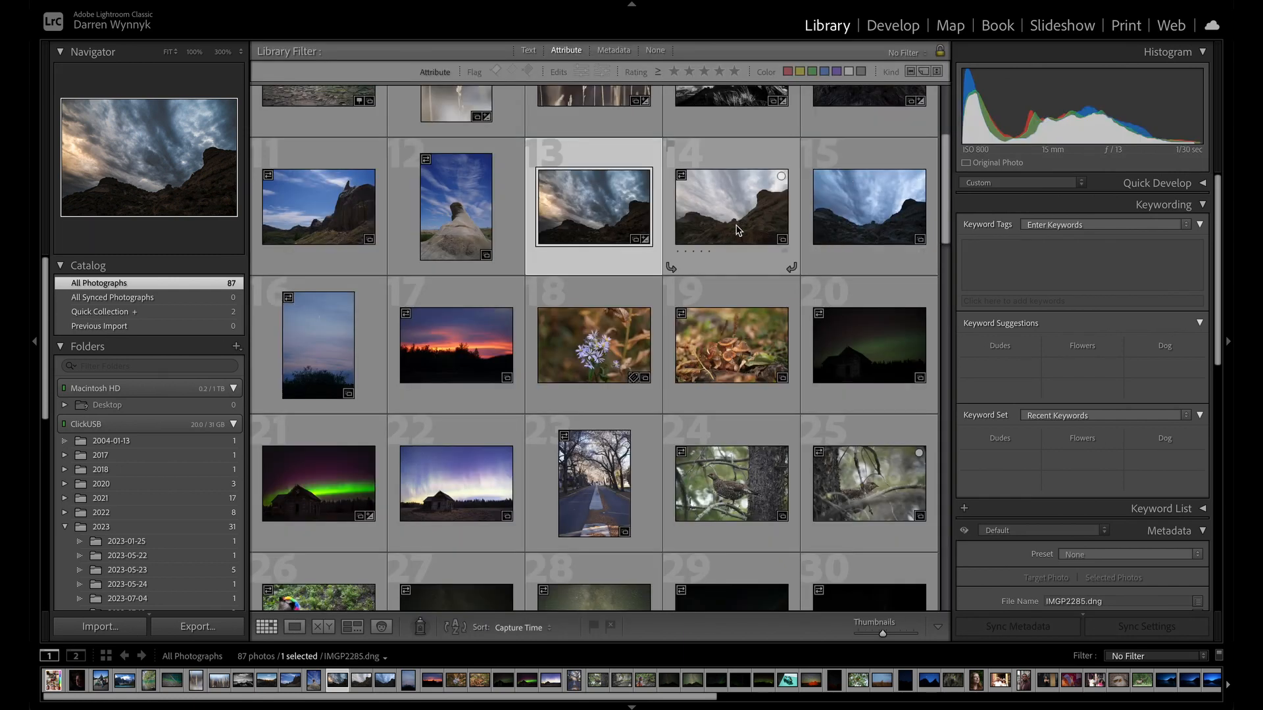
{"action": "scroll", "coordinate": [685, 318], "scroll_direction": "down", "scroll_amount": 3}
{"action": "scroll", "coordinate": [685, 325], "scroll_direction": "down", "scroll_amount": 6}
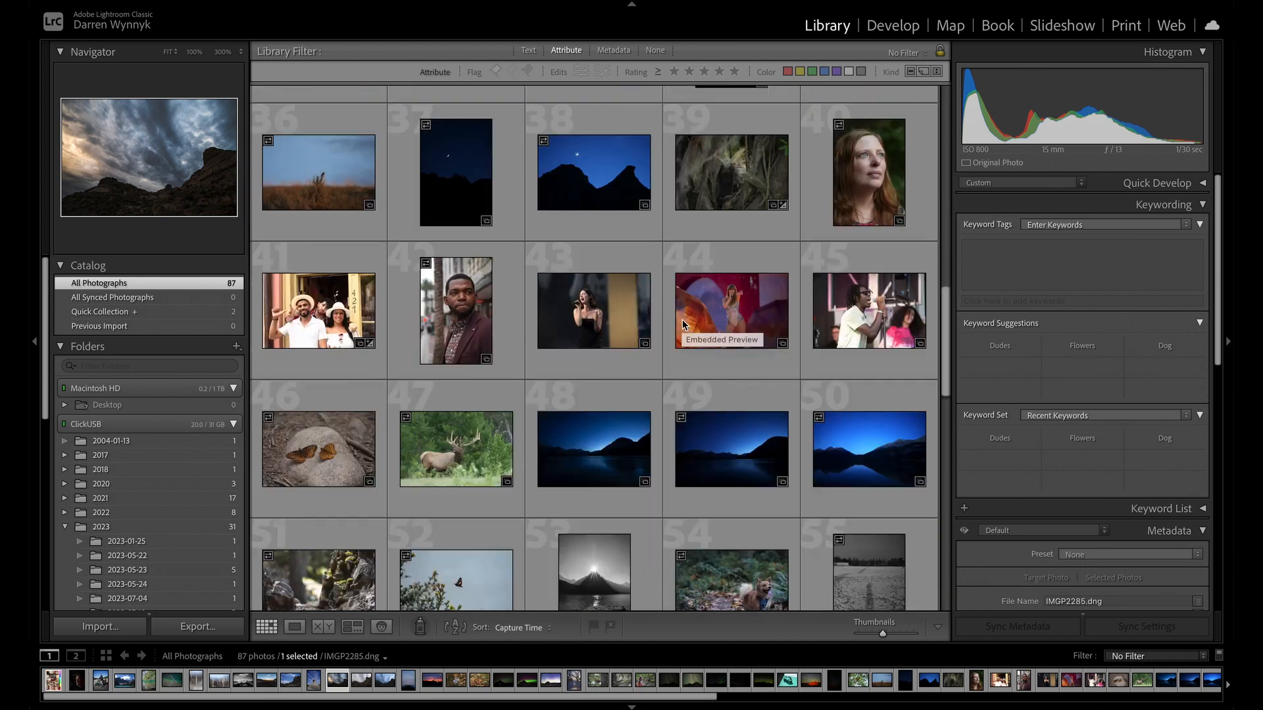
{"action": "left_click", "coordinate": [734, 313]}
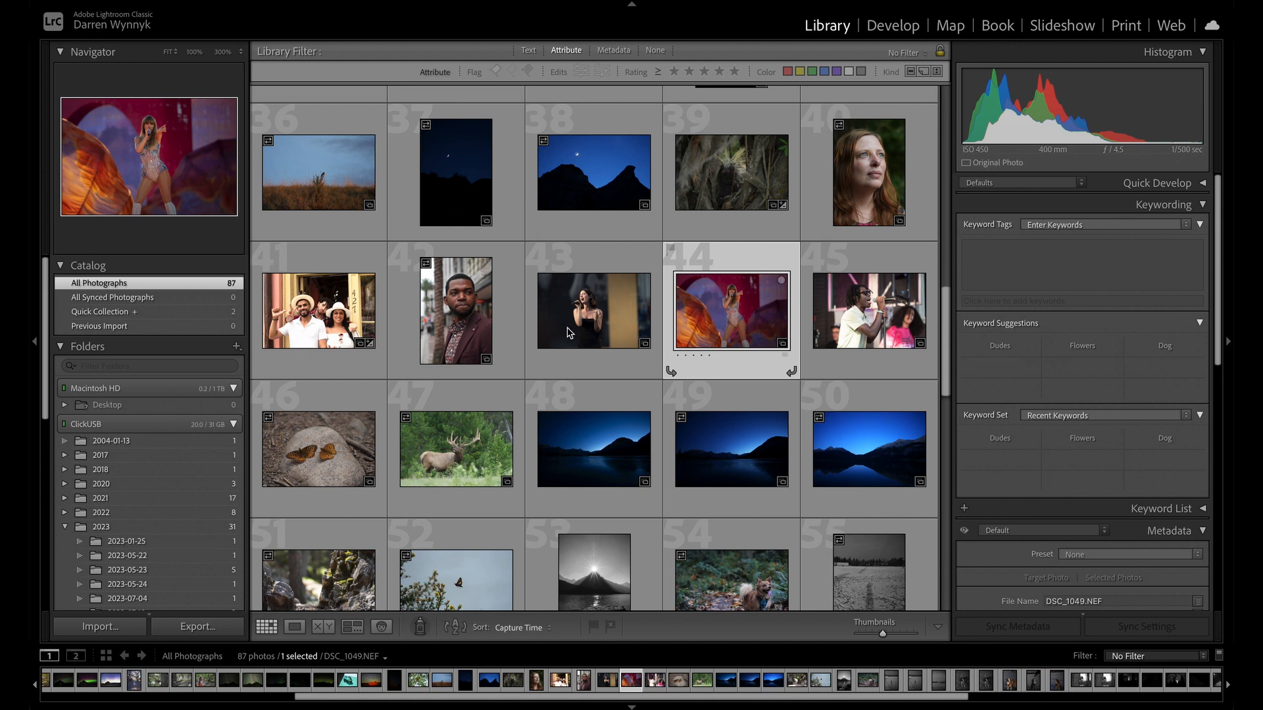
{"action": "left_click", "coordinate": [309, 320]}
{"action": "double_click", "coordinate": [310, 320]}
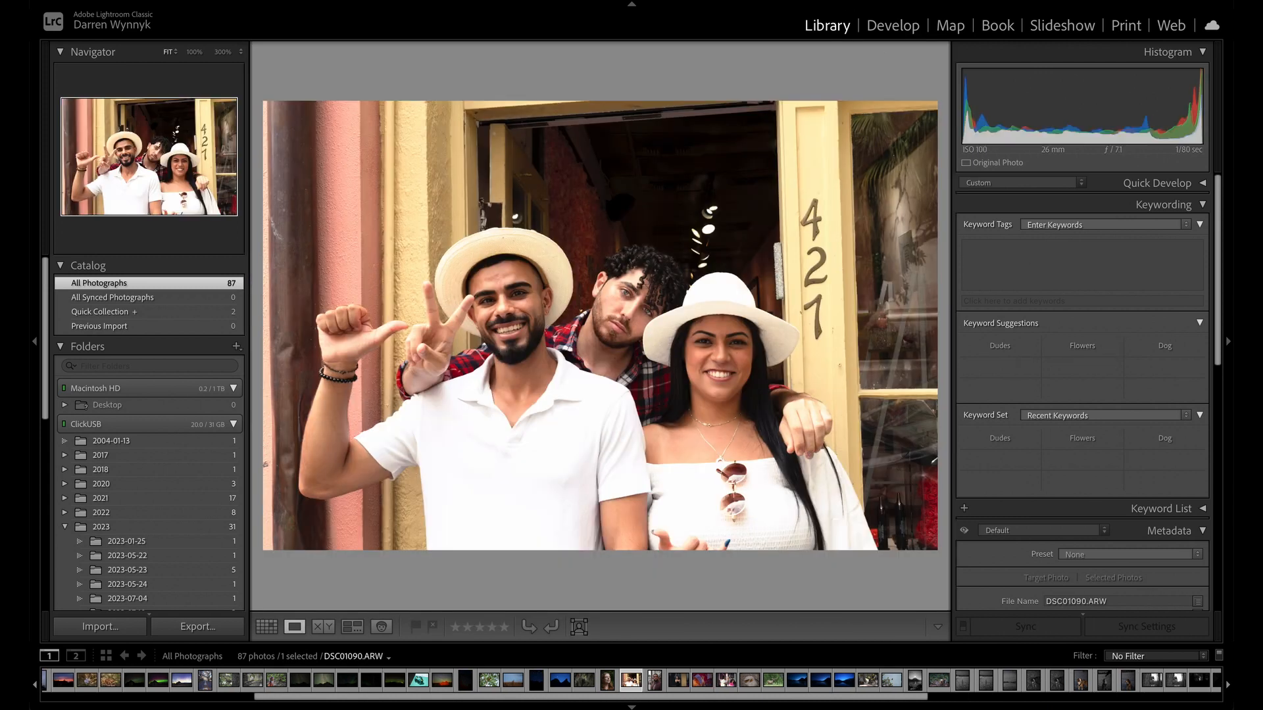
Open the doorway group photo for developing and reset all its settings.
{"action": "key", "text": "d"}
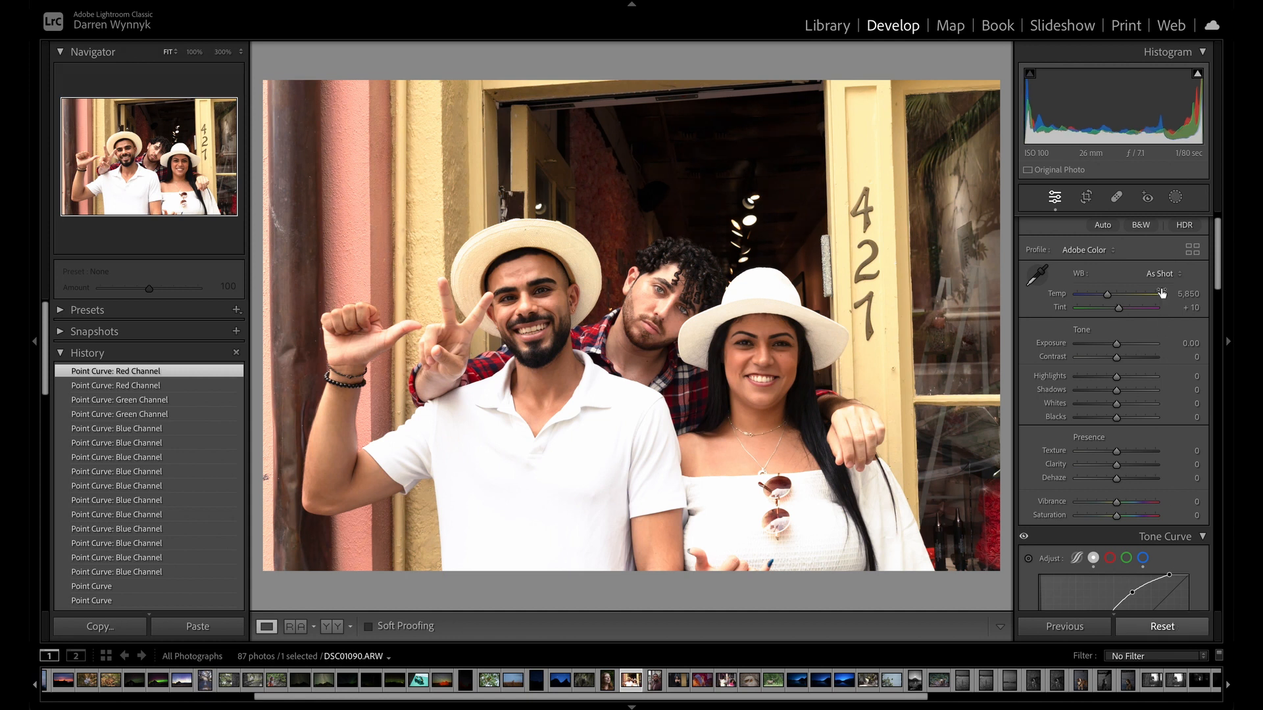
{"action": "scroll", "coordinate": [1162, 293], "scroll_direction": "down", "scroll_amount": 1}
{"action": "scroll", "coordinate": [1173, 302], "scroll_direction": "down", "scroll_amount": 1}
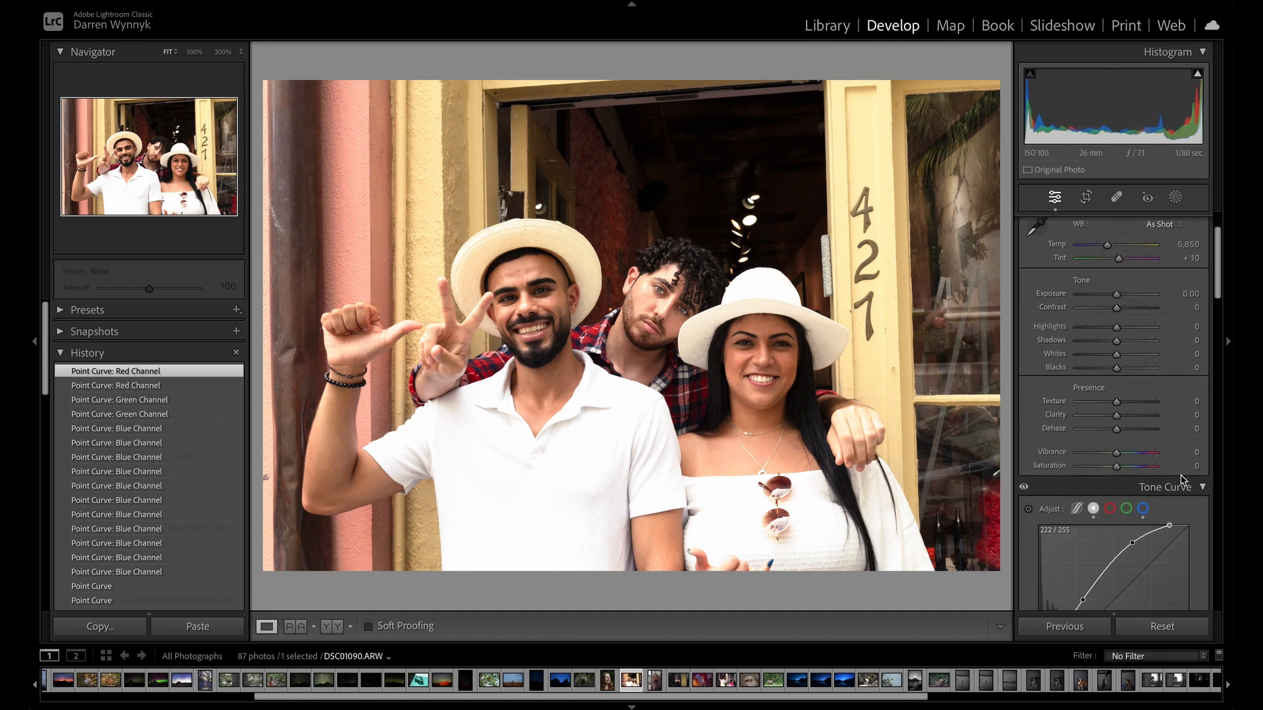
{"action": "left_click", "coordinate": [1169, 631]}
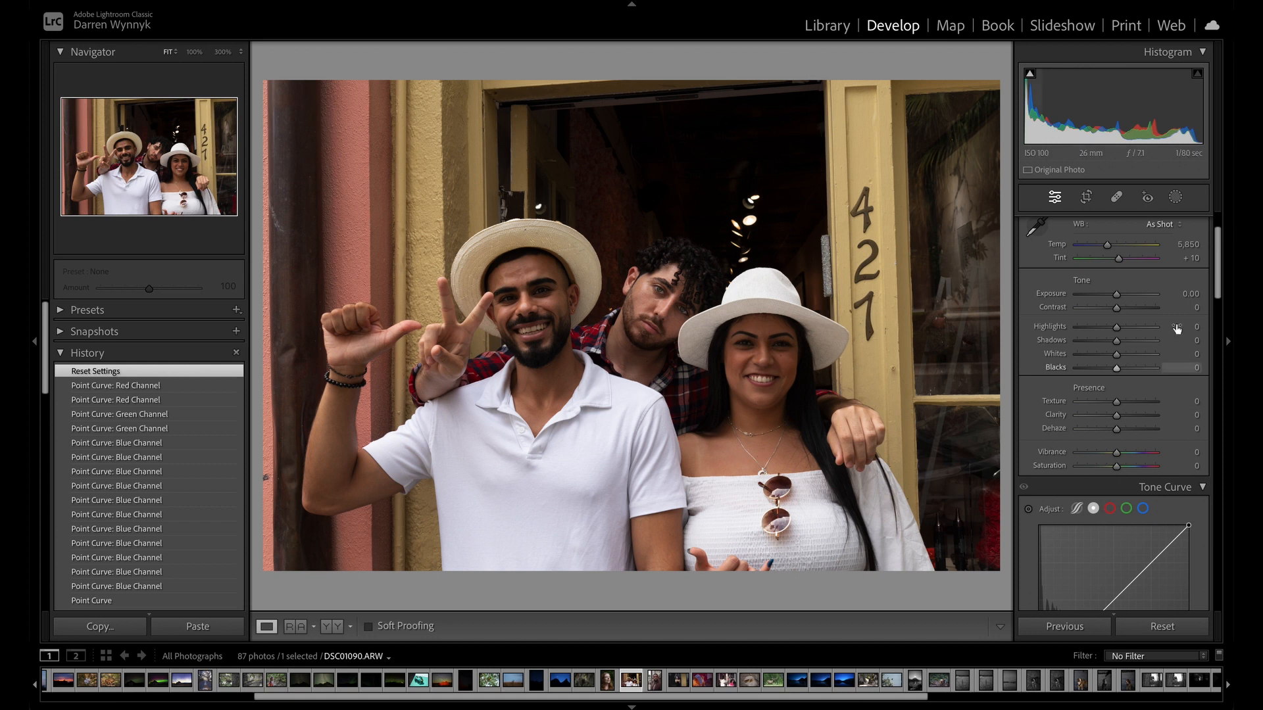
Brighten the group photo's midtones by adding a tone curve point at input 108, output 159.
{"action": "scroll", "coordinate": [1176, 324], "scroll_direction": "up", "scroll_amount": 1}
{"action": "scroll", "coordinate": [1176, 323], "scroll_direction": "down", "scroll_amount": 3}
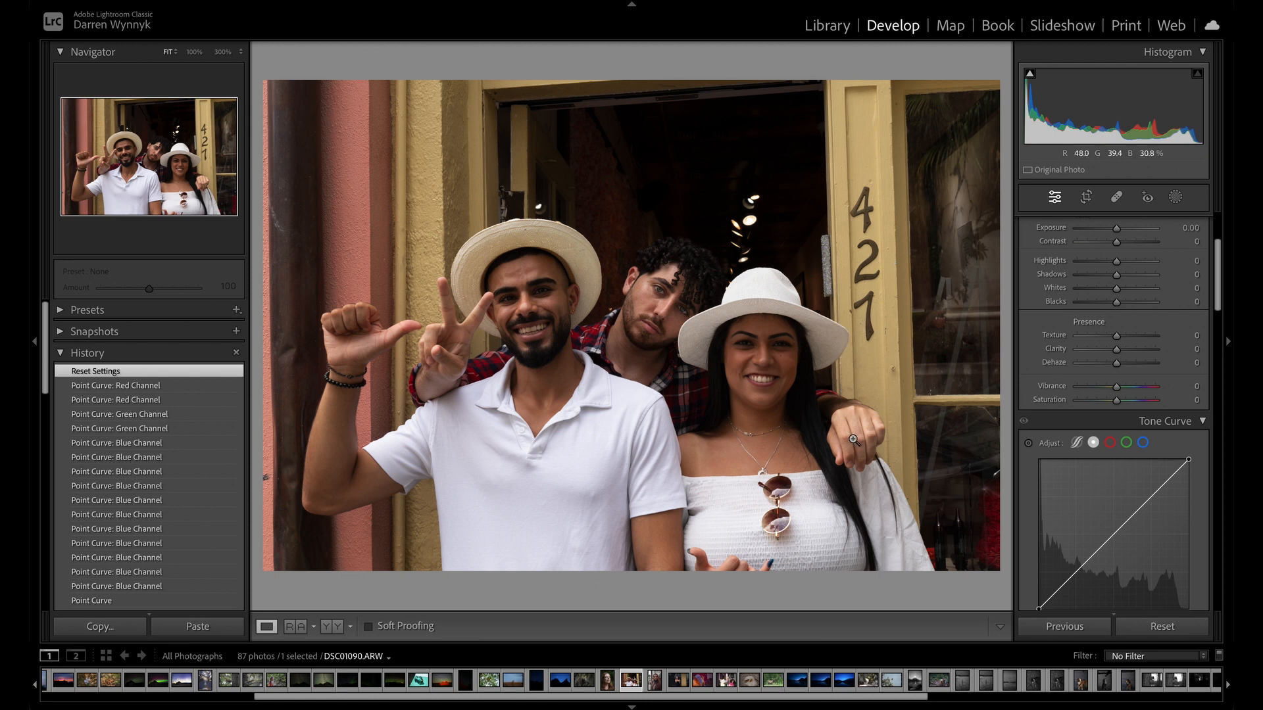
{"action": "scroll", "coordinate": [1071, 548], "scroll_direction": "down", "scroll_amount": 3}
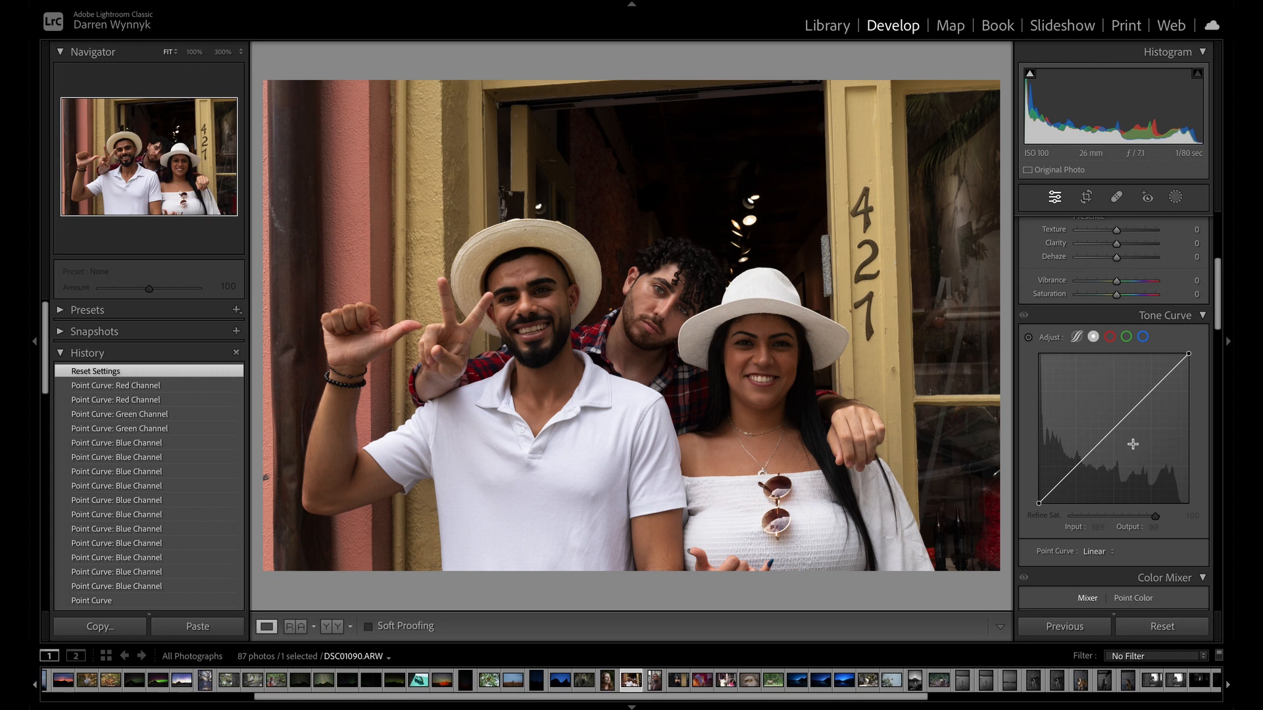
{"action": "left_click_drag", "start_coordinate": [1113, 426], "coordinate": [1101, 409]}
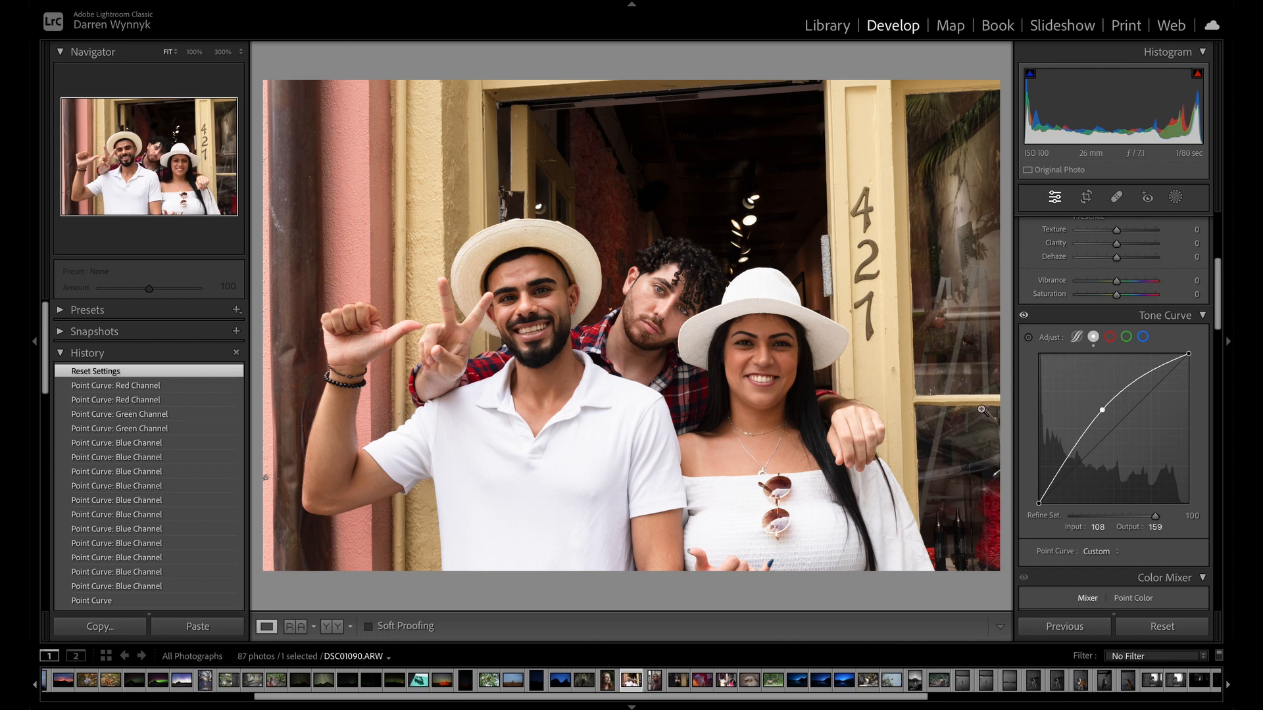
Brighten the tones sampled on the woman's forehead to curve input 77, output 130, and remove the 108/159 midtone point.
{"action": "left_click", "coordinate": [1028, 337]}
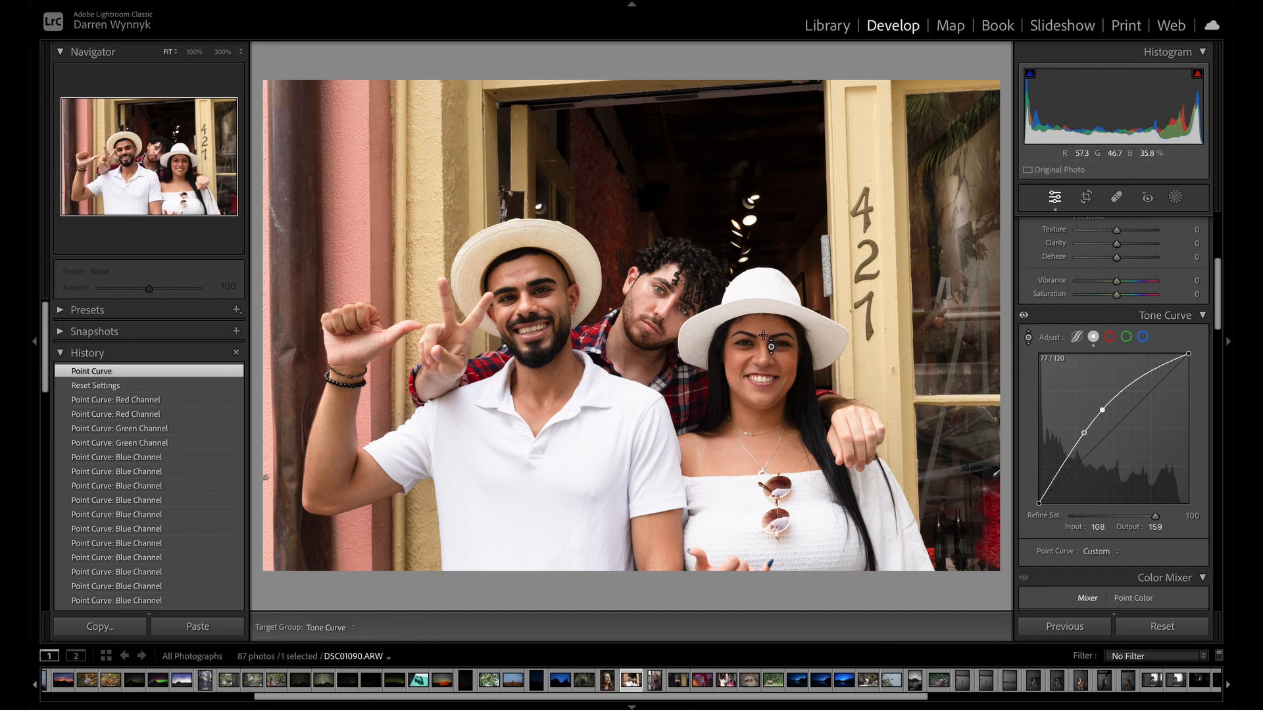
{"action": "left_click_drag", "start_coordinate": [764, 340], "coordinate": [766, 333]}
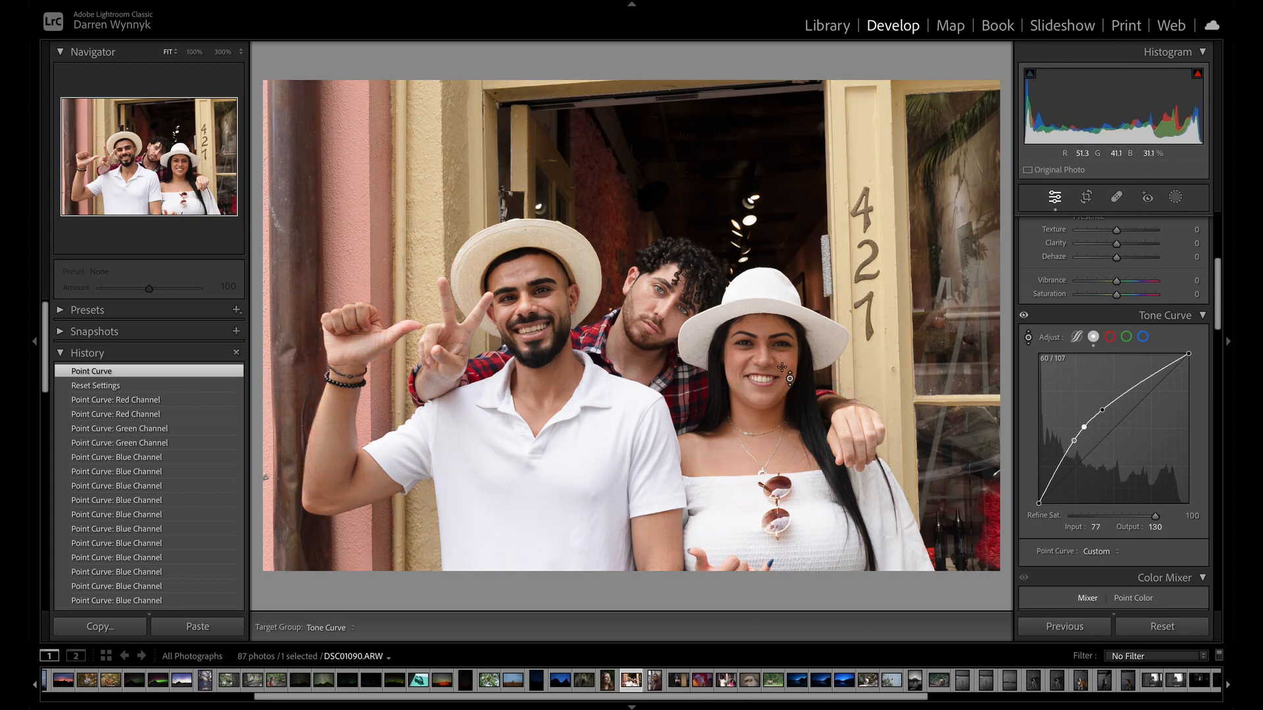
{"action": "key", "text": "Escape"}
{"action": "double_click", "coordinate": [1102, 409]}
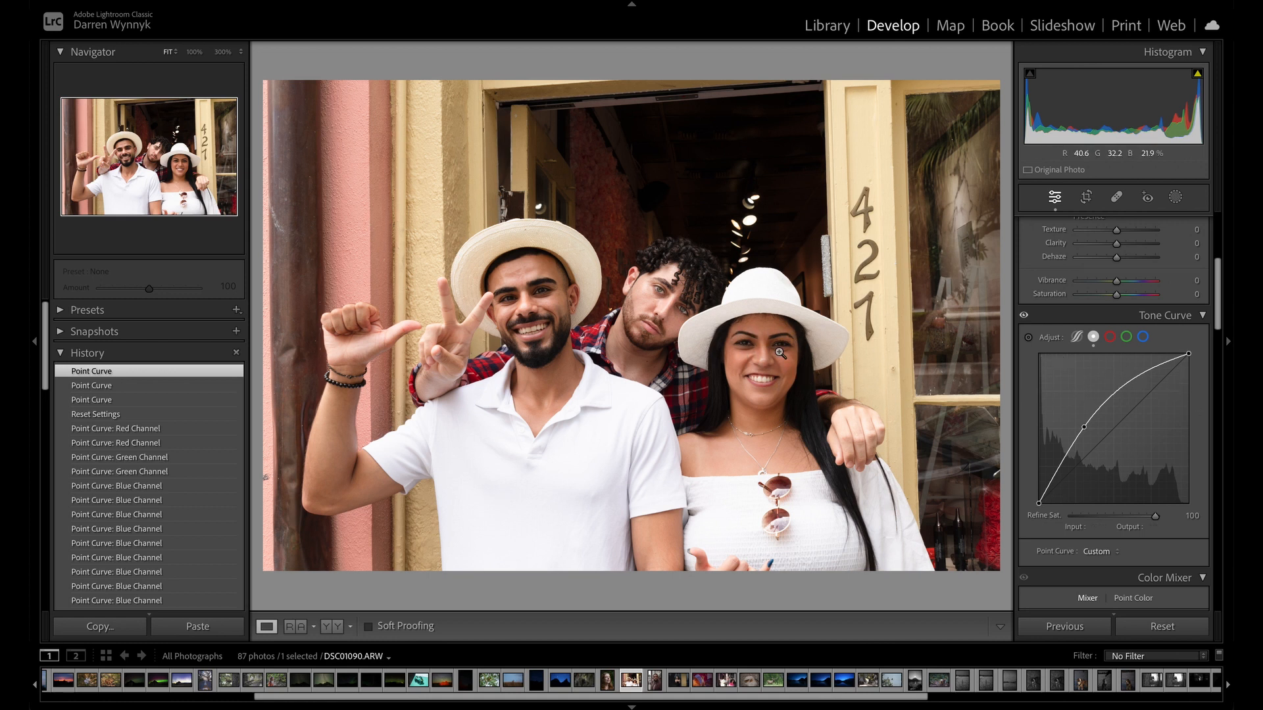
Add a highlight point on the upper tone curve and a shadow point at input 29, output 46.
{"action": "left_click", "coordinate": [1132, 381]}
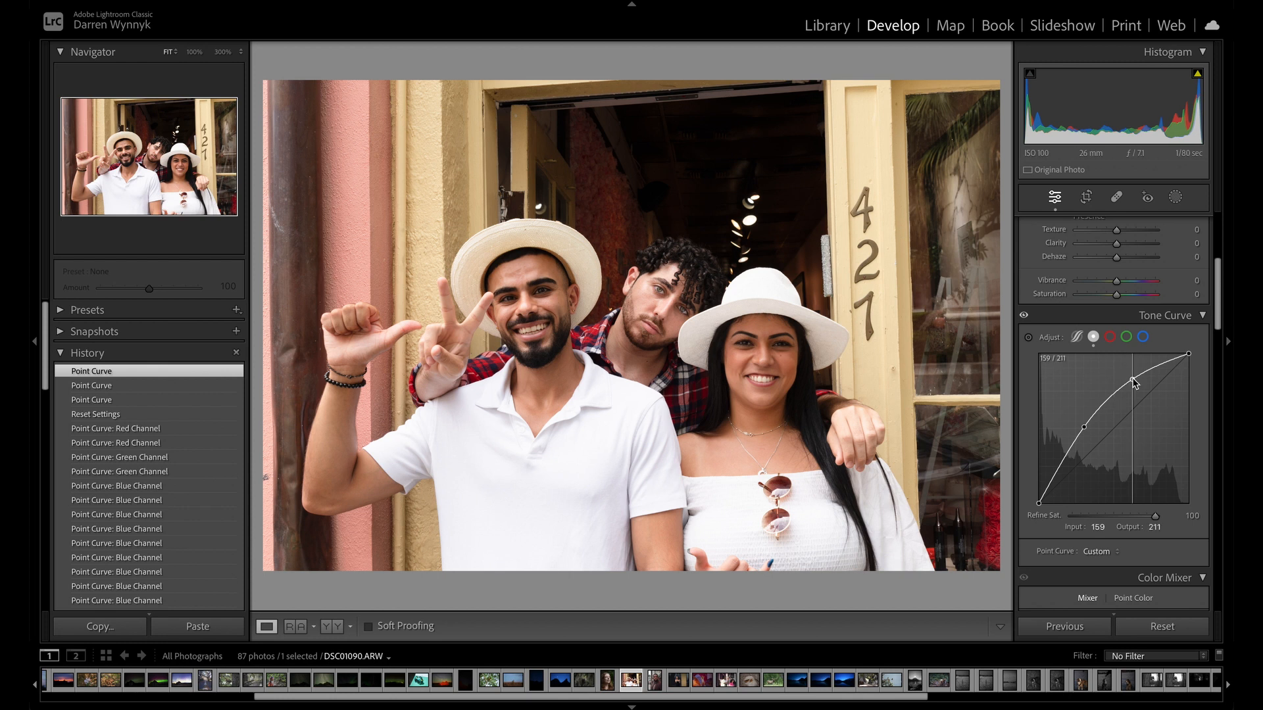
{"action": "mouse_move", "coordinate": [1132, 381]}
{"action": "left_mouse_down"}
{"action": "mouse_move", "coordinate": [1145, 397]}
{"action": "mouse_move", "coordinate": [1140, 382]}
{"action": "left_mouse_up"}
{"action": "left_click", "coordinate": [1055, 470]}
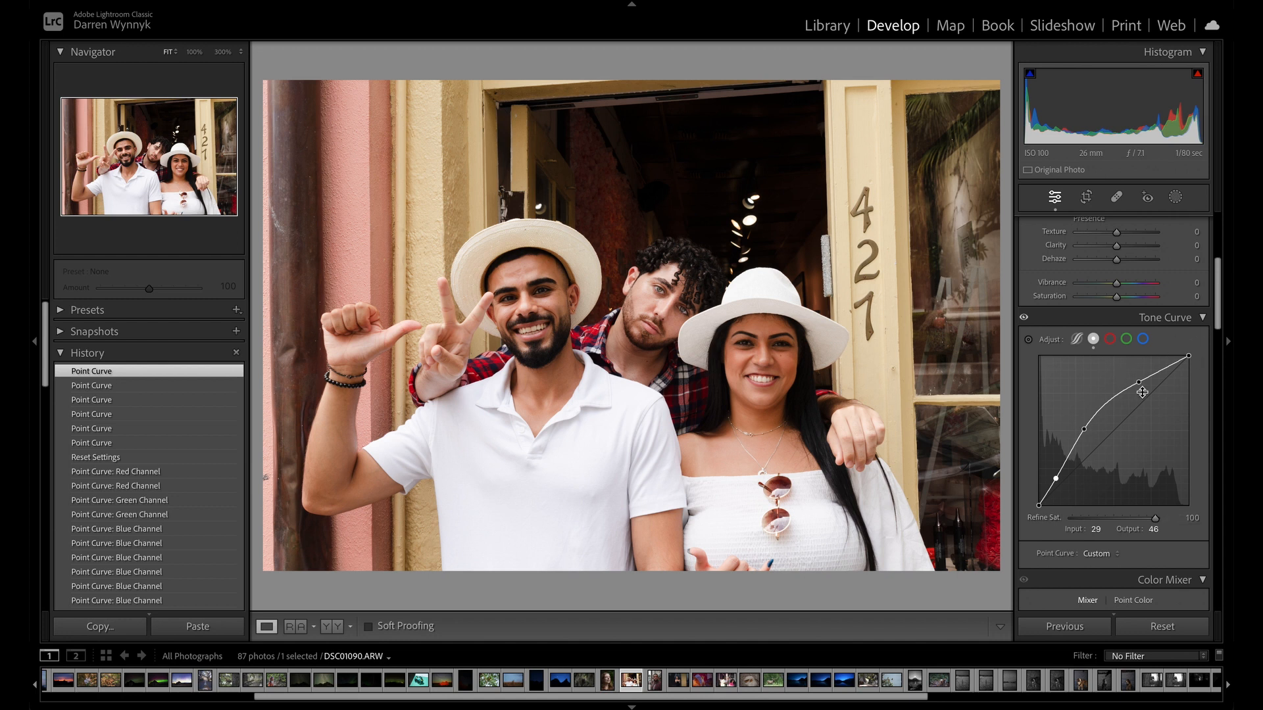
Lower the blue channel curve at the tones sampled on the woman's face to input 69, output 66.
{"action": "left_click", "coordinate": [1127, 339]}
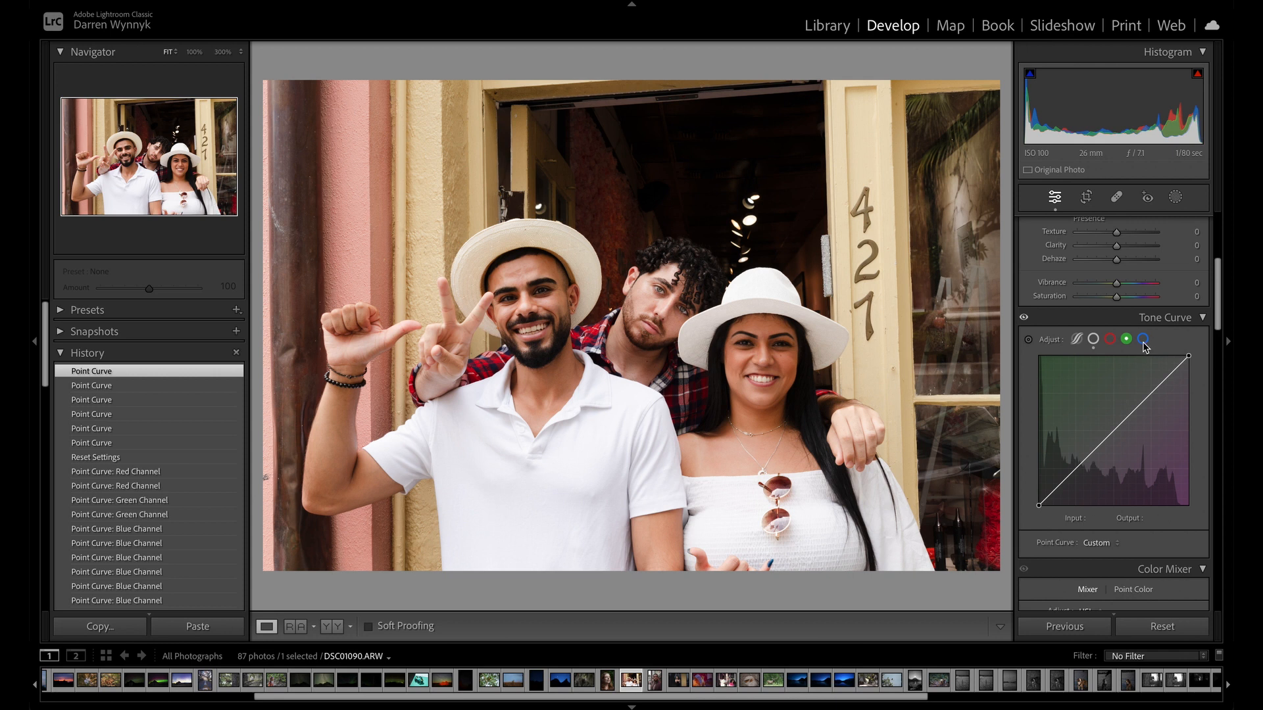
{"action": "left_click", "coordinate": [1143, 341]}
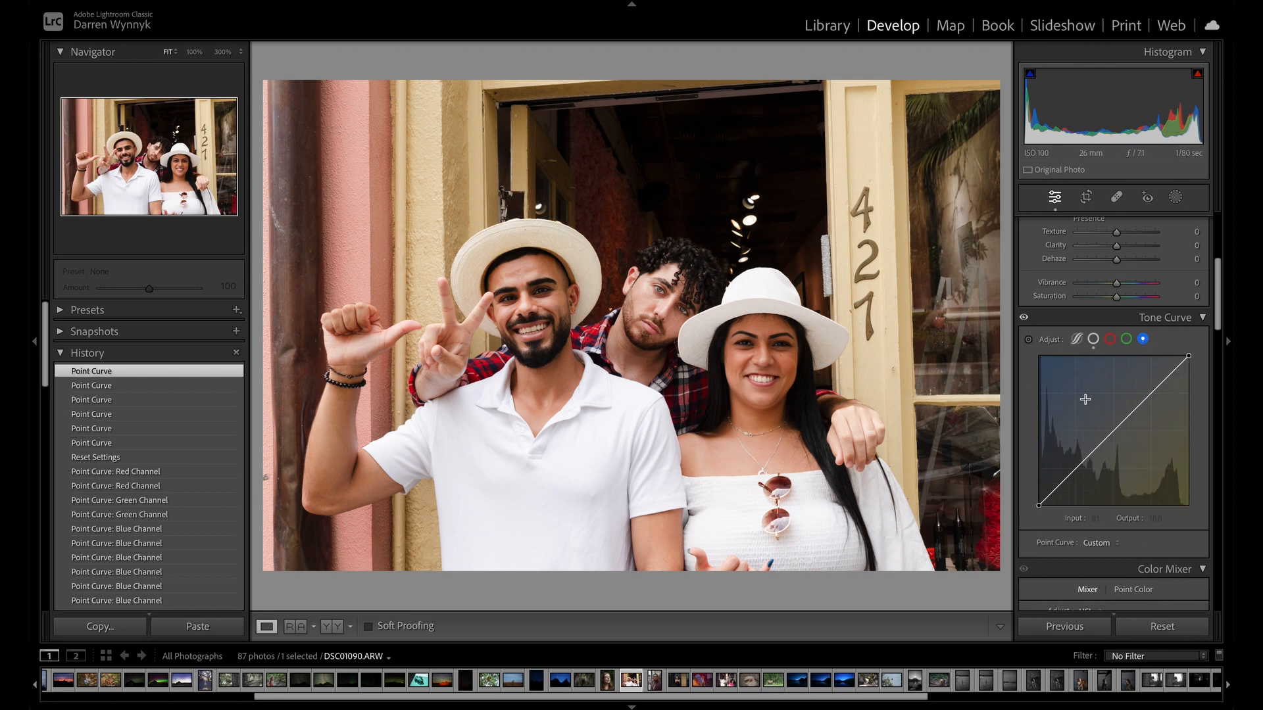
{"action": "left_click", "coordinate": [1028, 339]}
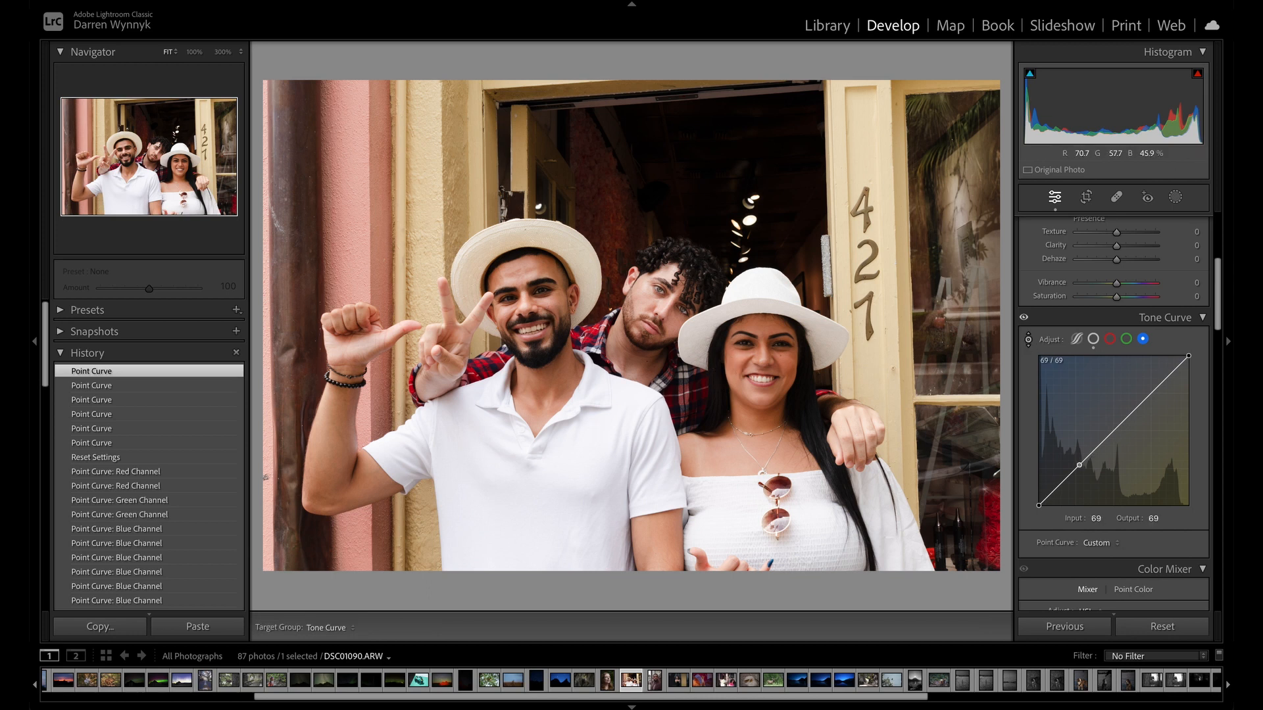
{"action": "left_click_drag", "start_coordinate": [742, 367], "coordinate": [742, 370]}
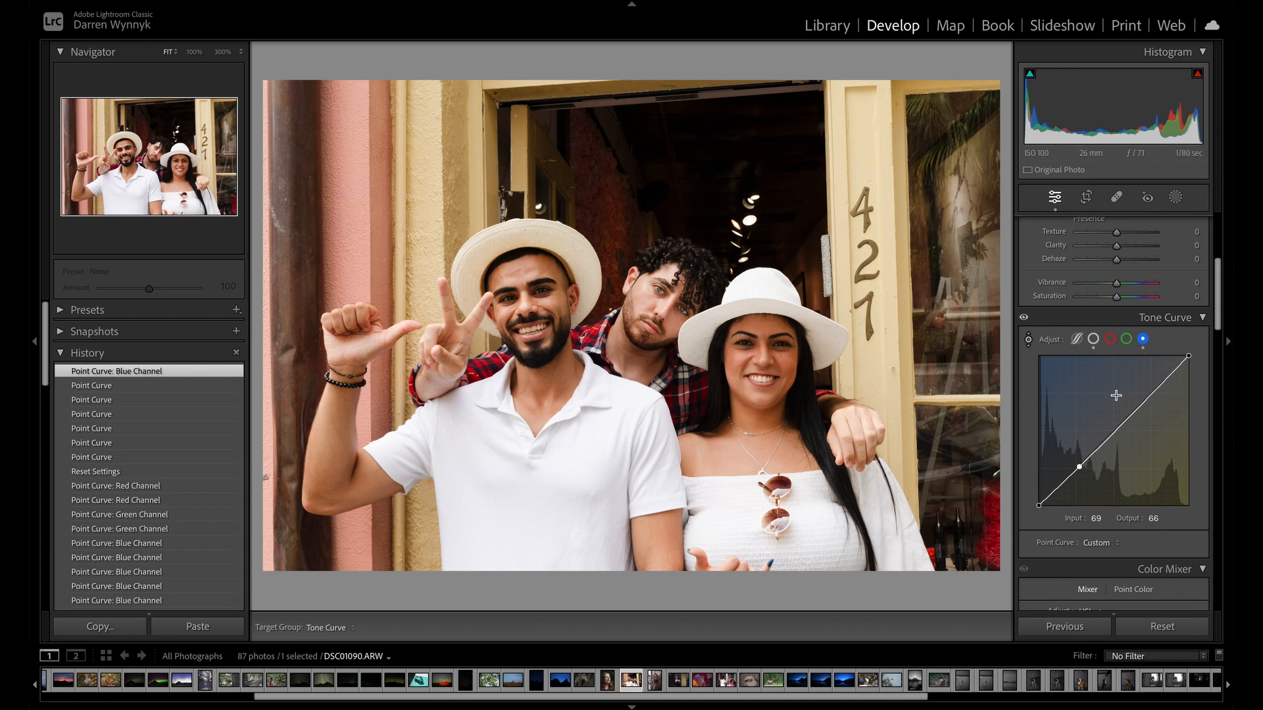
Add blue channel curve points at 115/125 in the midtones, 26/30 in the shadows, one in the upper midtones, and 204/207 in the highlights.
{"action": "left_click_drag", "start_coordinate": [1112, 438], "coordinate": [1107, 432]}
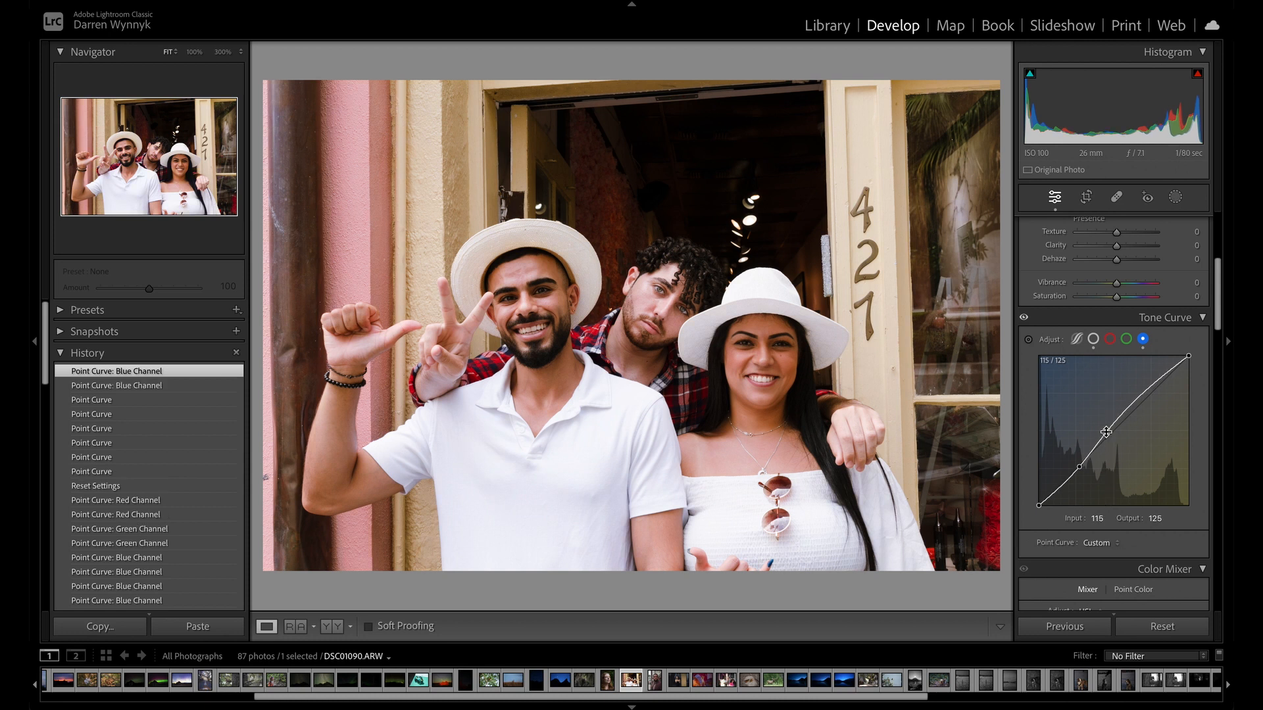
{"action": "left_click_drag", "start_coordinate": [1054, 496], "coordinate": [1056, 481]}
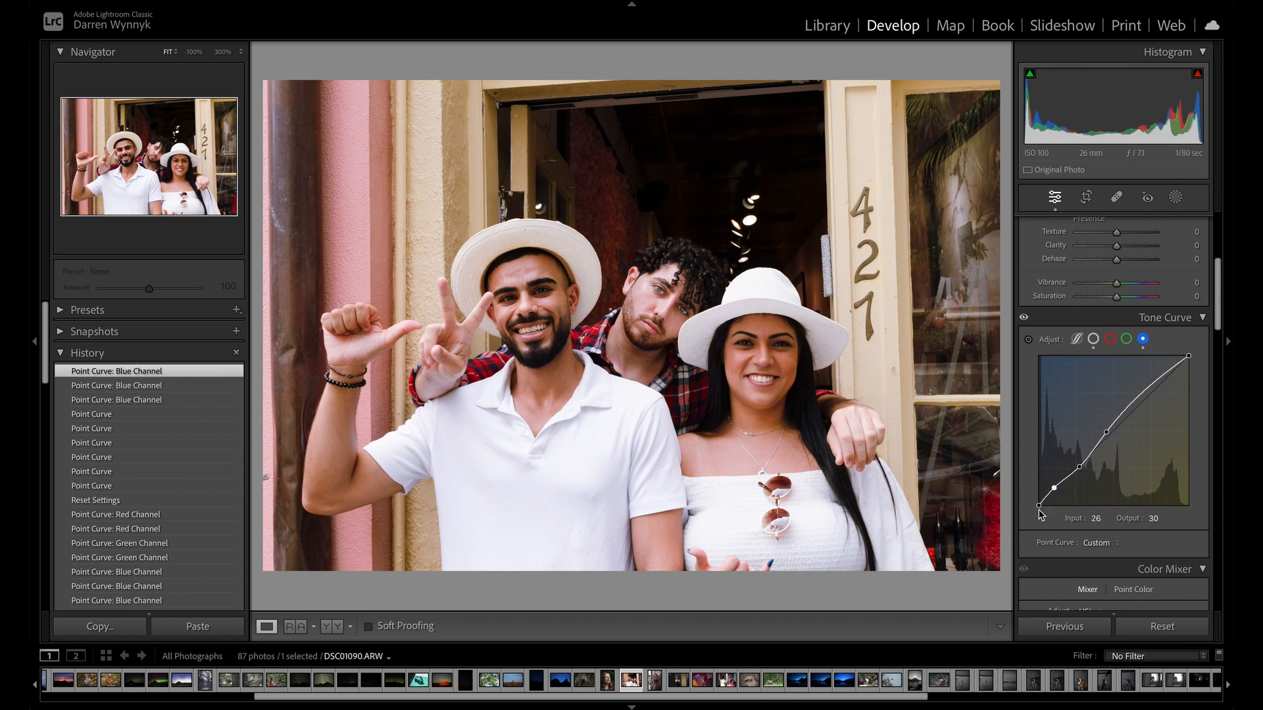
{"action": "mouse_move", "coordinate": [1139, 390]}
{"action": "left_mouse_down"}
{"action": "mouse_move", "coordinate": [1125, 416]}
{"action": "mouse_move", "coordinate": [1158, 383]}
{"action": "left_mouse_up"}
{"action": "left_click", "coordinate": [1161, 388]}
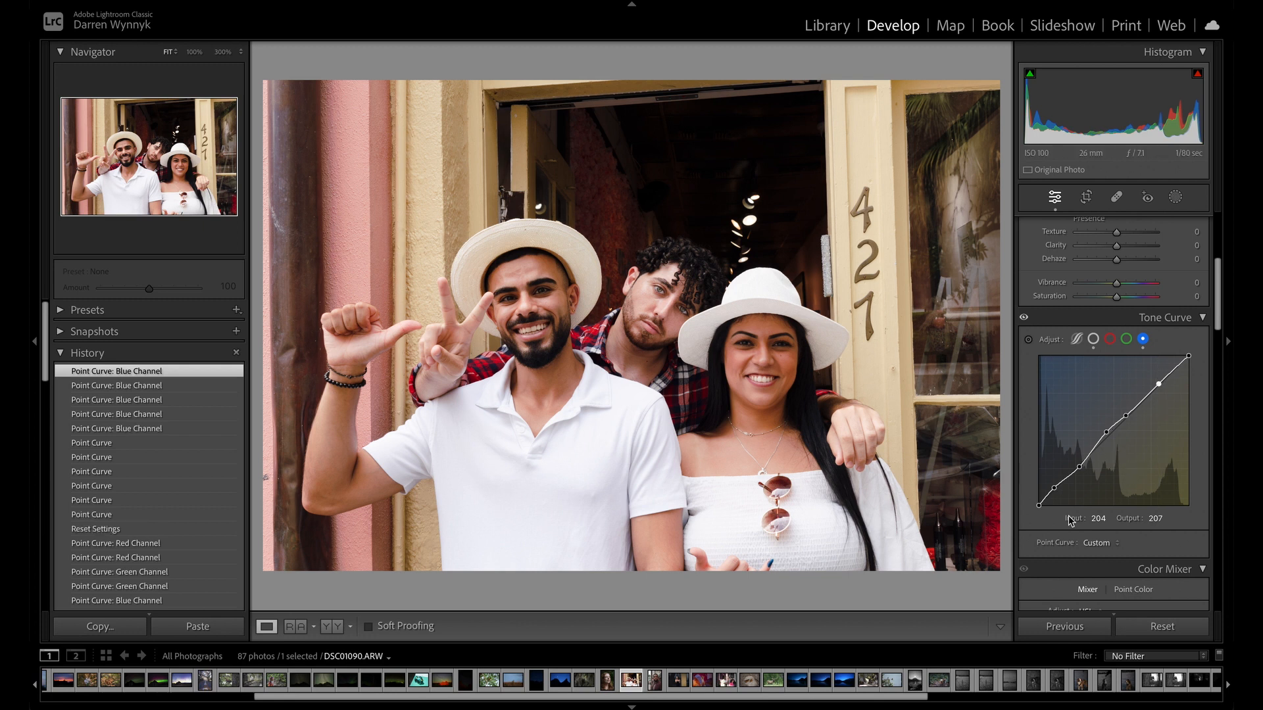
Reset all of the group photo's settings and undo that reset.
{"action": "left_click", "coordinate": [1186, 631]}
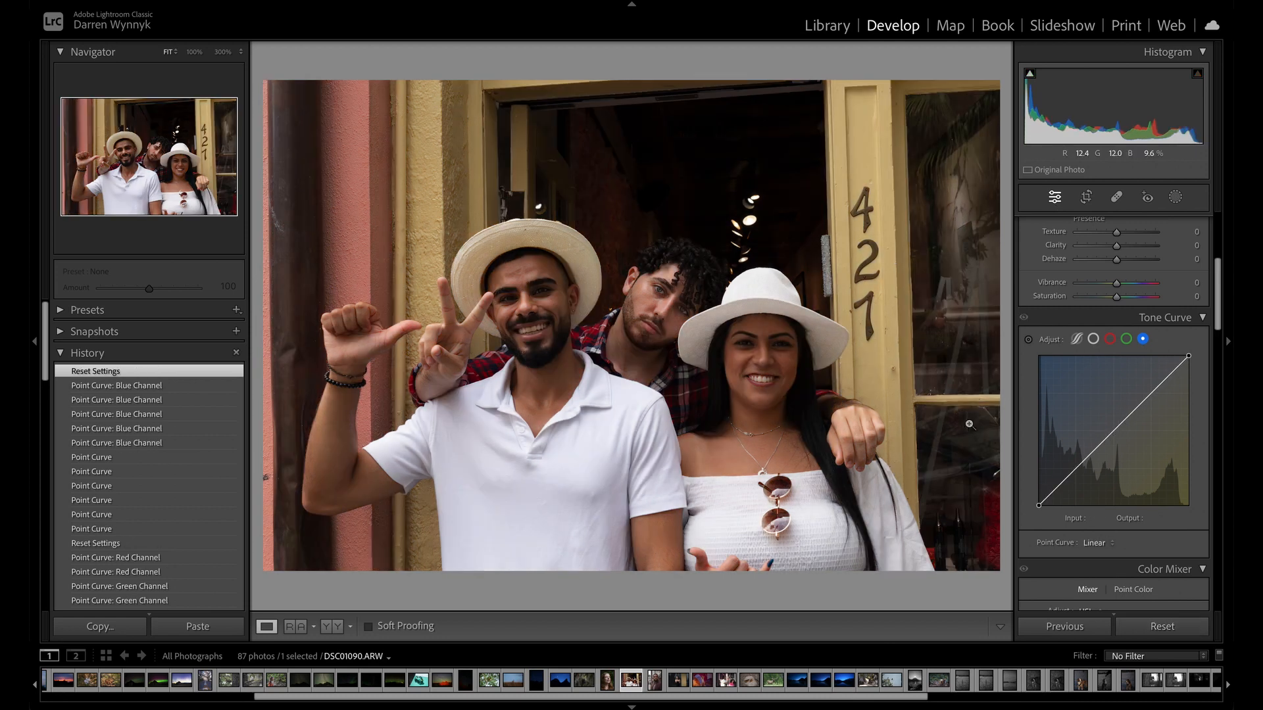
{"action": "key", "text": "ctrl+z"}
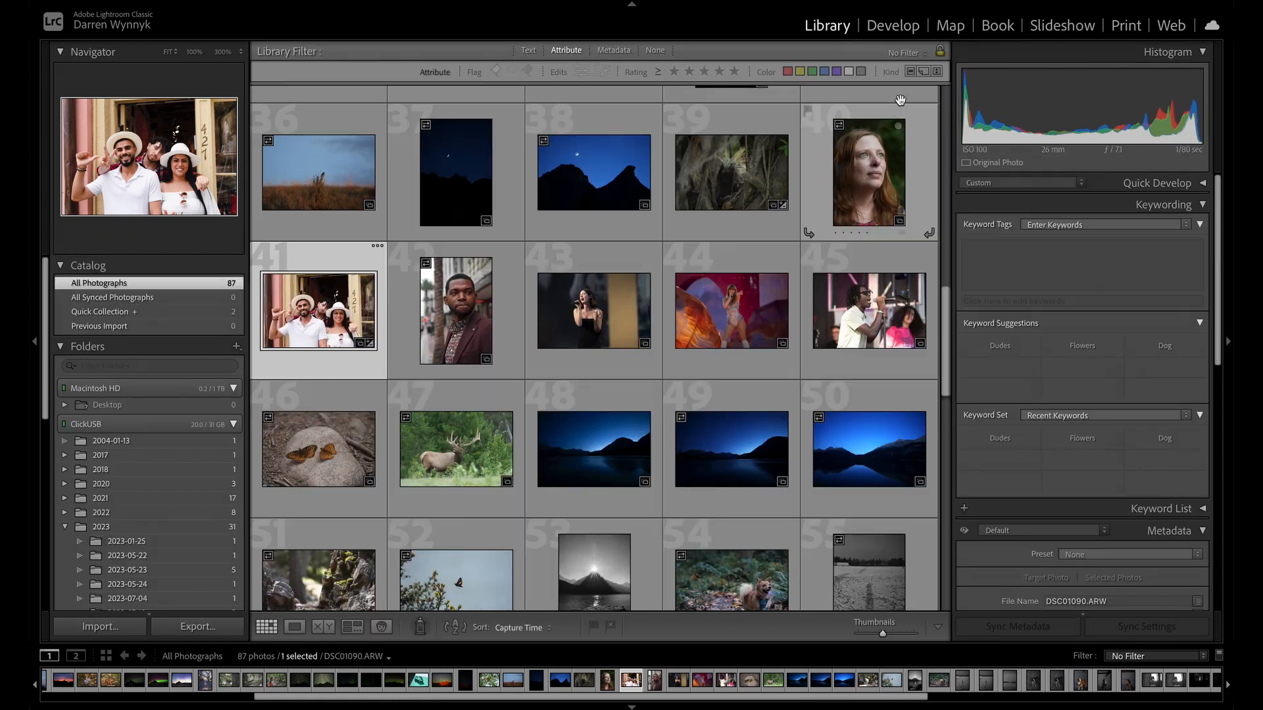
Open the stage singer photo DSC_1049.NEF for developing, show its overall RGB point curve, and reset all its settings.
{"action": "key", "text": "g"}
{"action": "scroll", "coordinate": [889, 233], "scroll_direction": "down", "scroll_amount": 1}
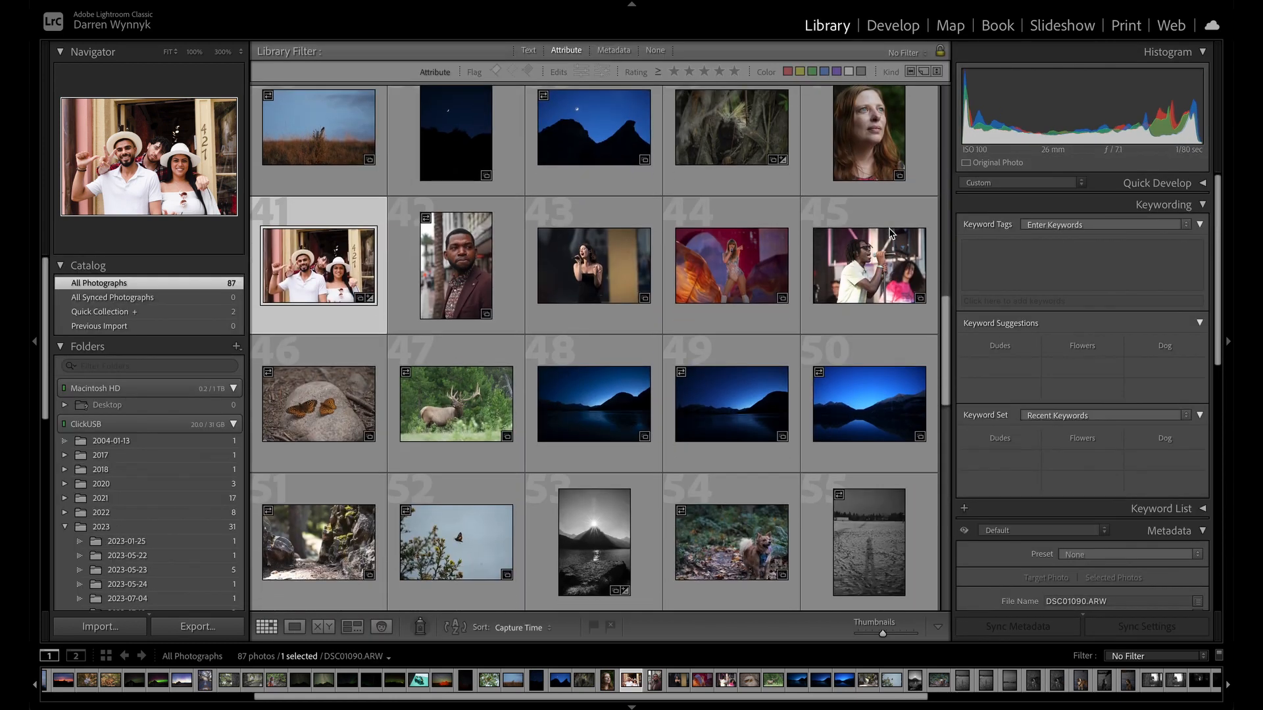
{"action": "double_click", "coordinate": [722, 263]}
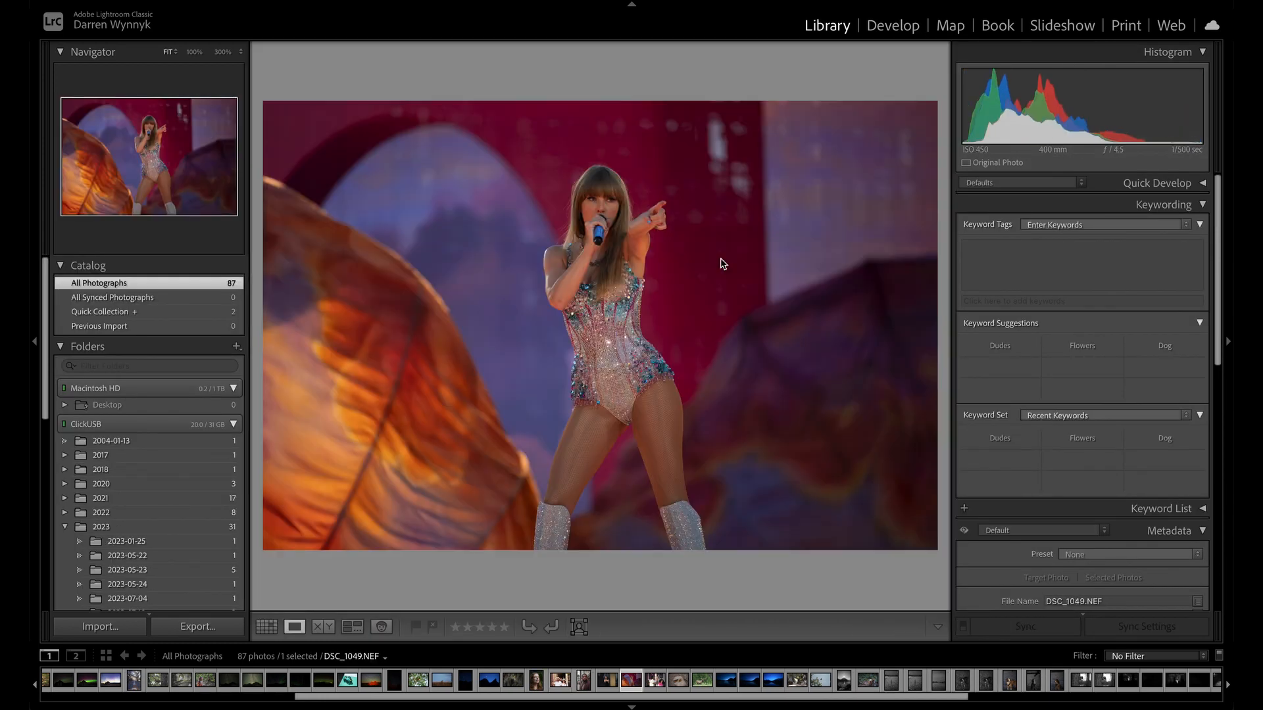
{"action": "key", "text": "d"}
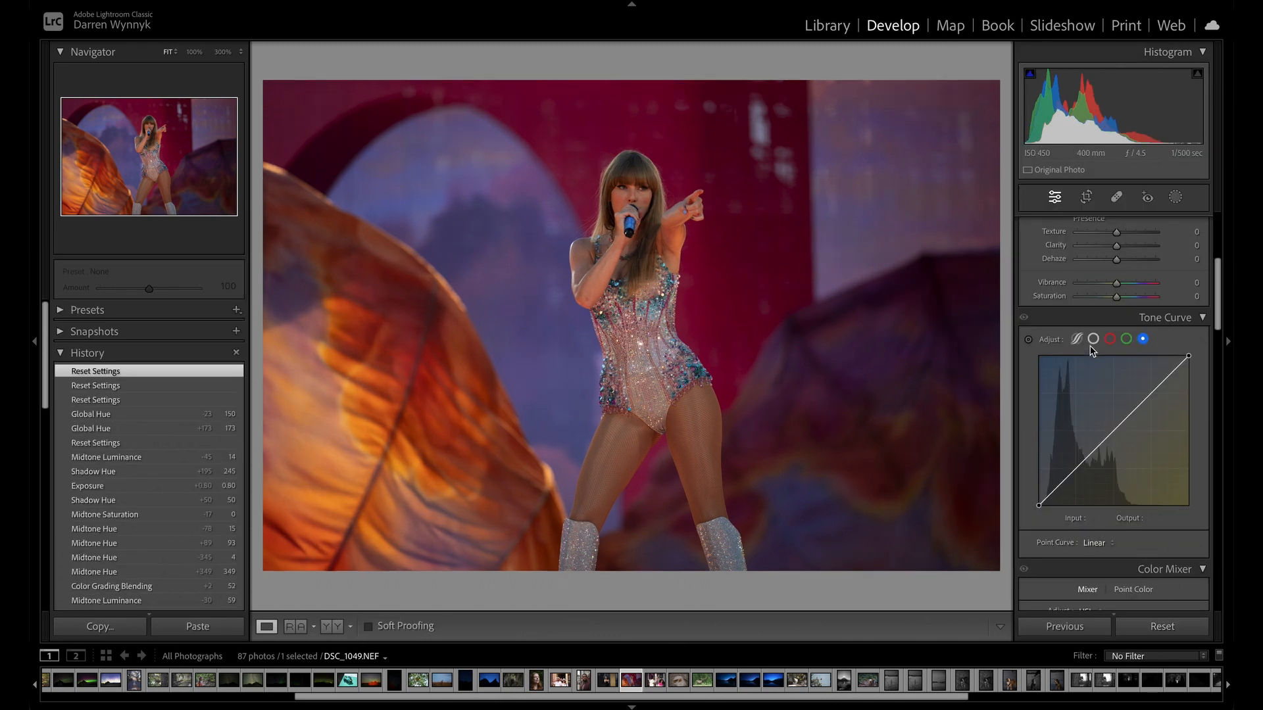
{"action": "left_click", "coordinate": [1091, 341]}
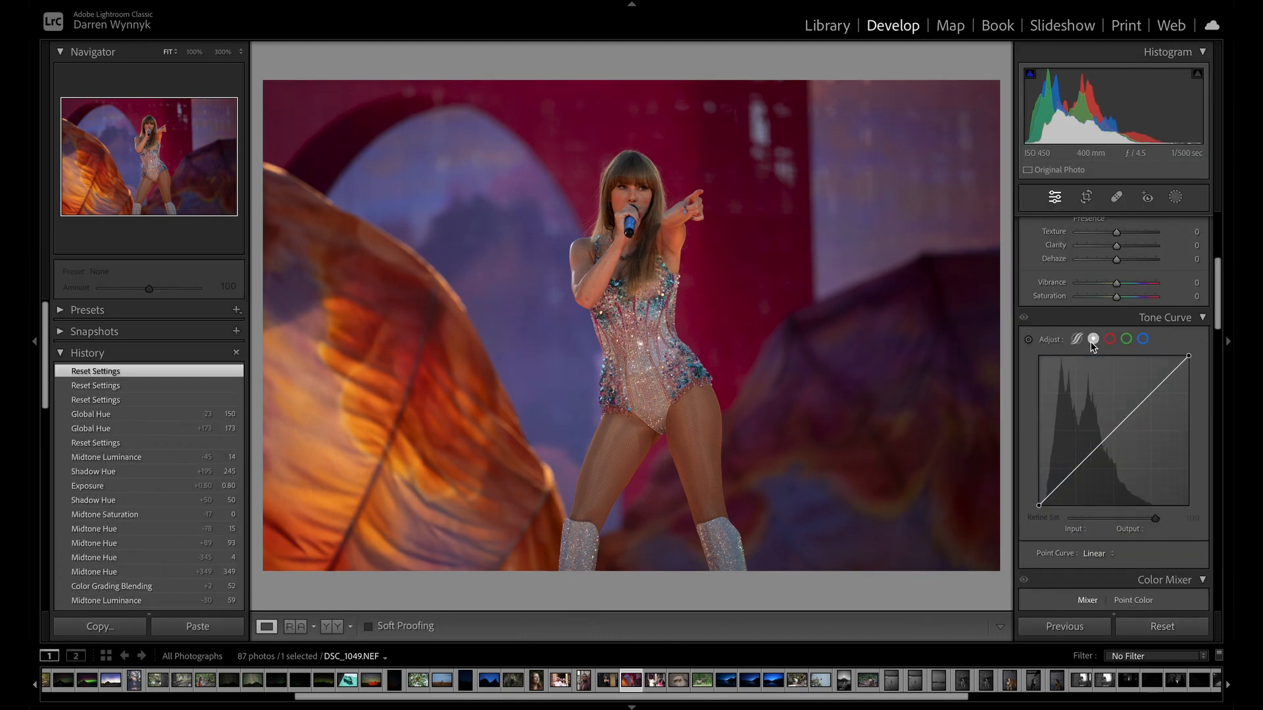
{"action": "left_click", "coordinate": [1152, 626]}
Raise the singer photo's exposure to +0.70 and try contrast values of +22 and +10 before setting it to +100.
{"action": "scroll", "coordinate": [1104, 399], "scroll_direction": "up", "scroll_amount": 5}
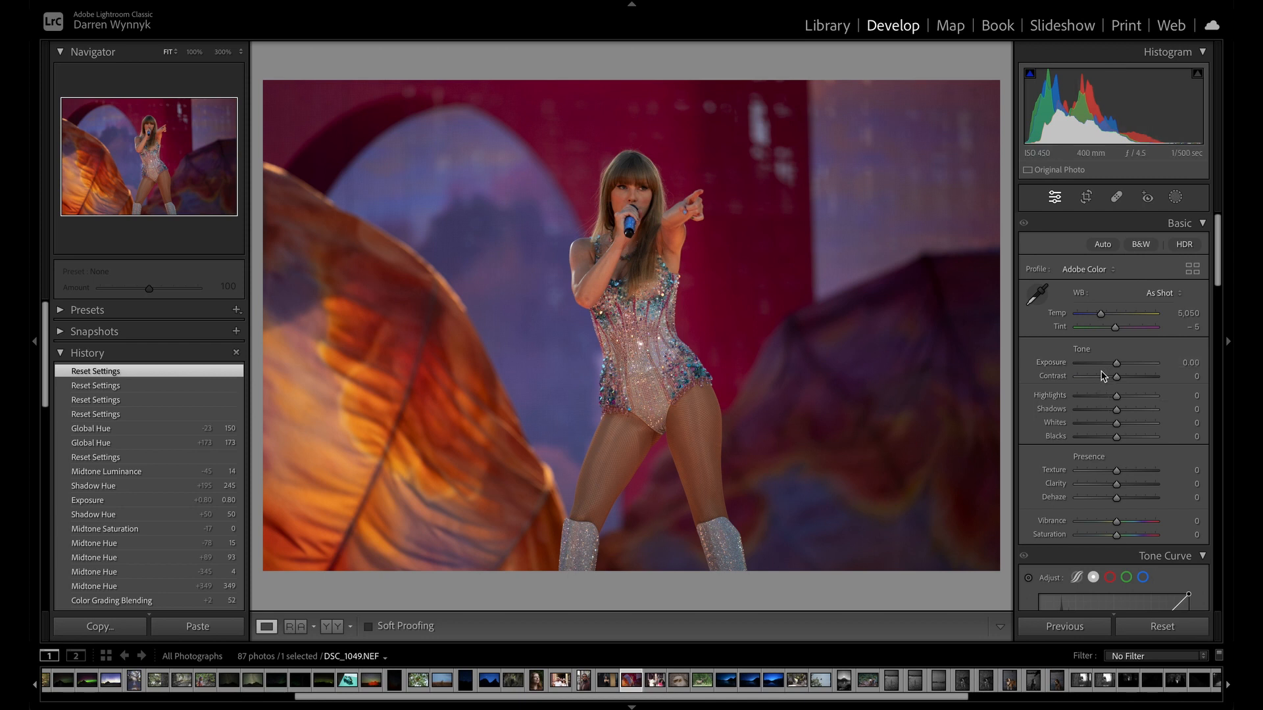
{"action": "left_click_drag", "start_coordinate": [1119, 364], "coordinate": [1154, 379]}
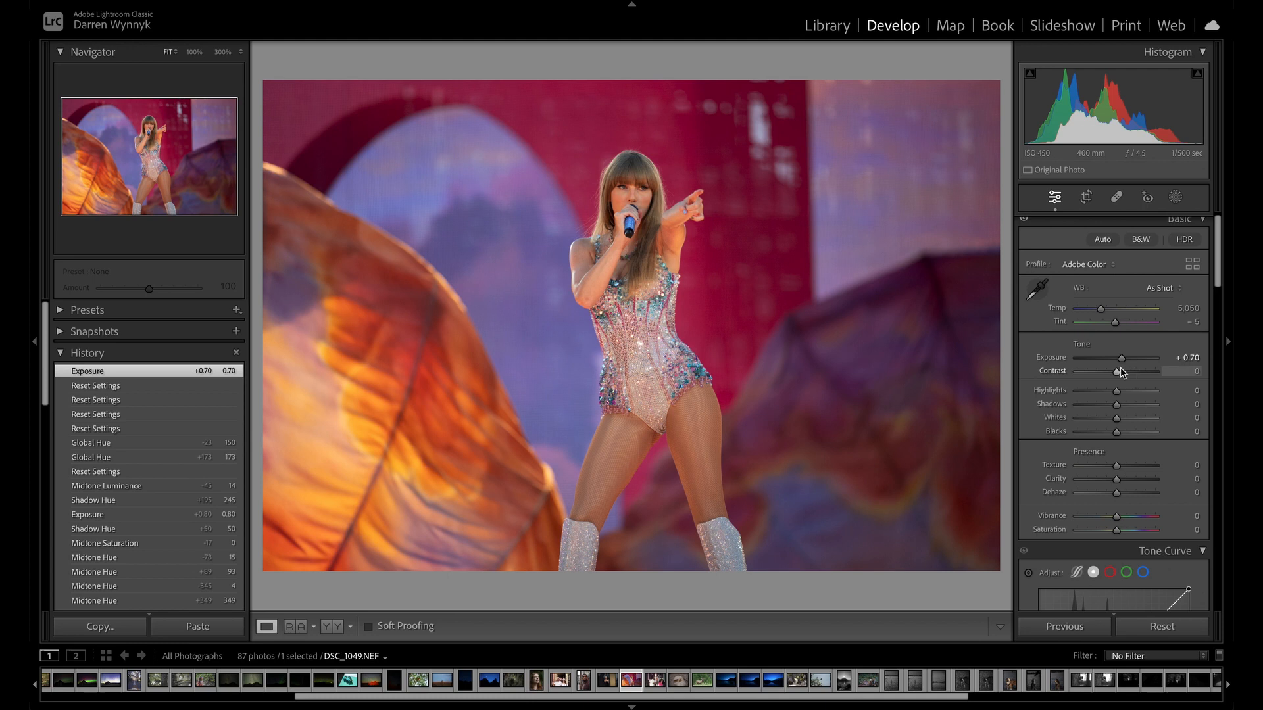
{"action": "left_click_drag", "start_coordinate": [1119, 375], "coordinate": [1117, 371]}
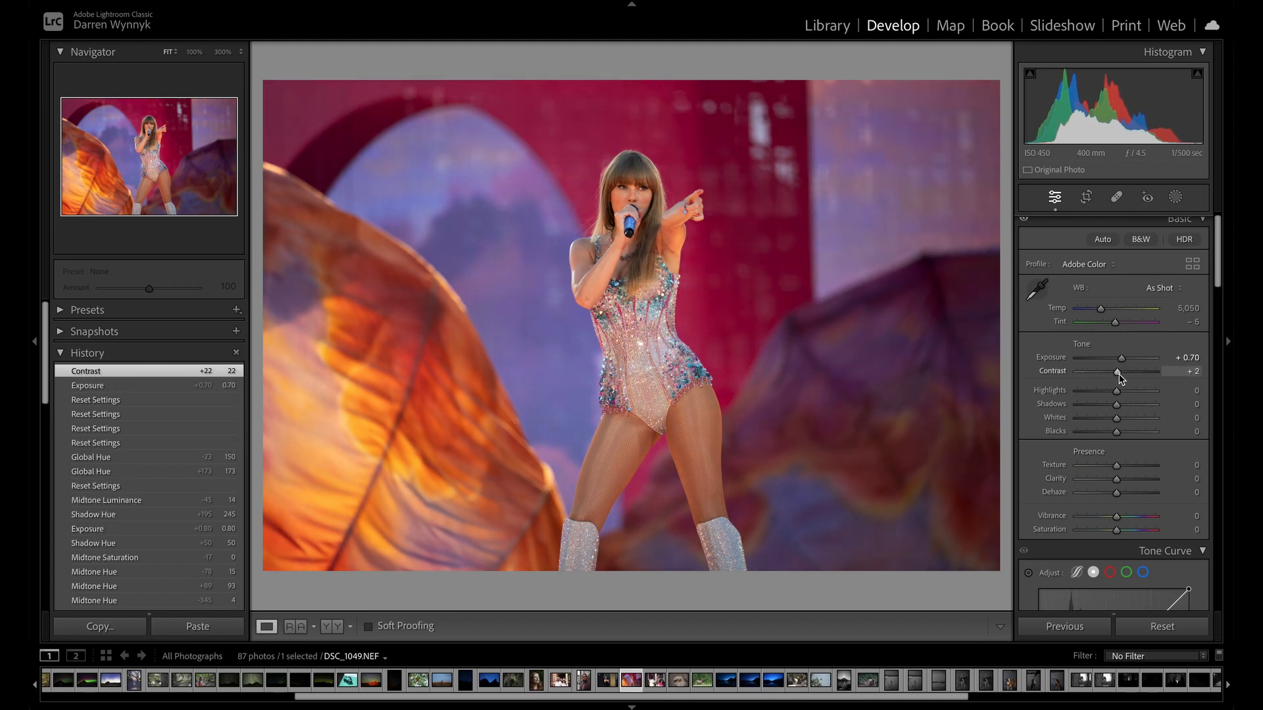
{"action": "left_click_drag", "start_coordinate": [1118, 373], "coordinate": [1121, 371]}
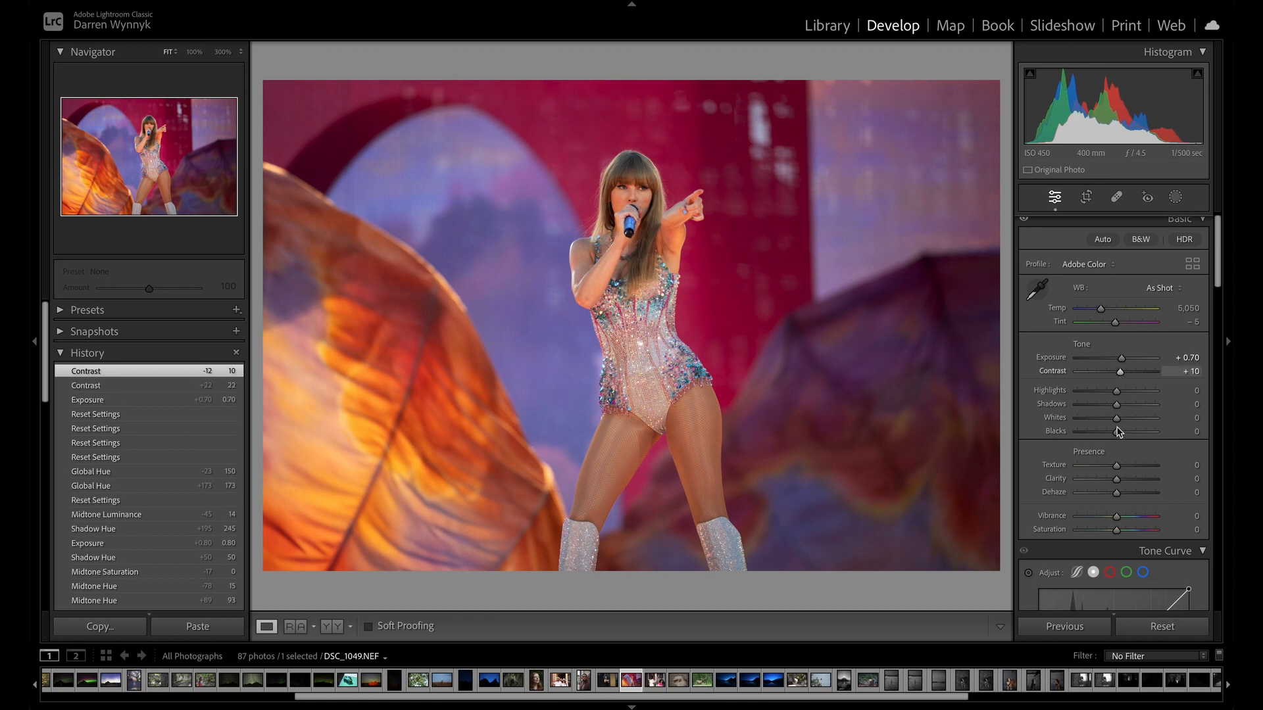
{"action": "left_click_drag", "start_coordinate": [1189, 543], "coordinate": [1202, 496]}
Collapse the Tone Curve settings and switch the Color Mixer to Point Color.
{"action": "scroll", "coordinate": [1191, 546], "scroll_direction": "down", "scroll_amount": 3}
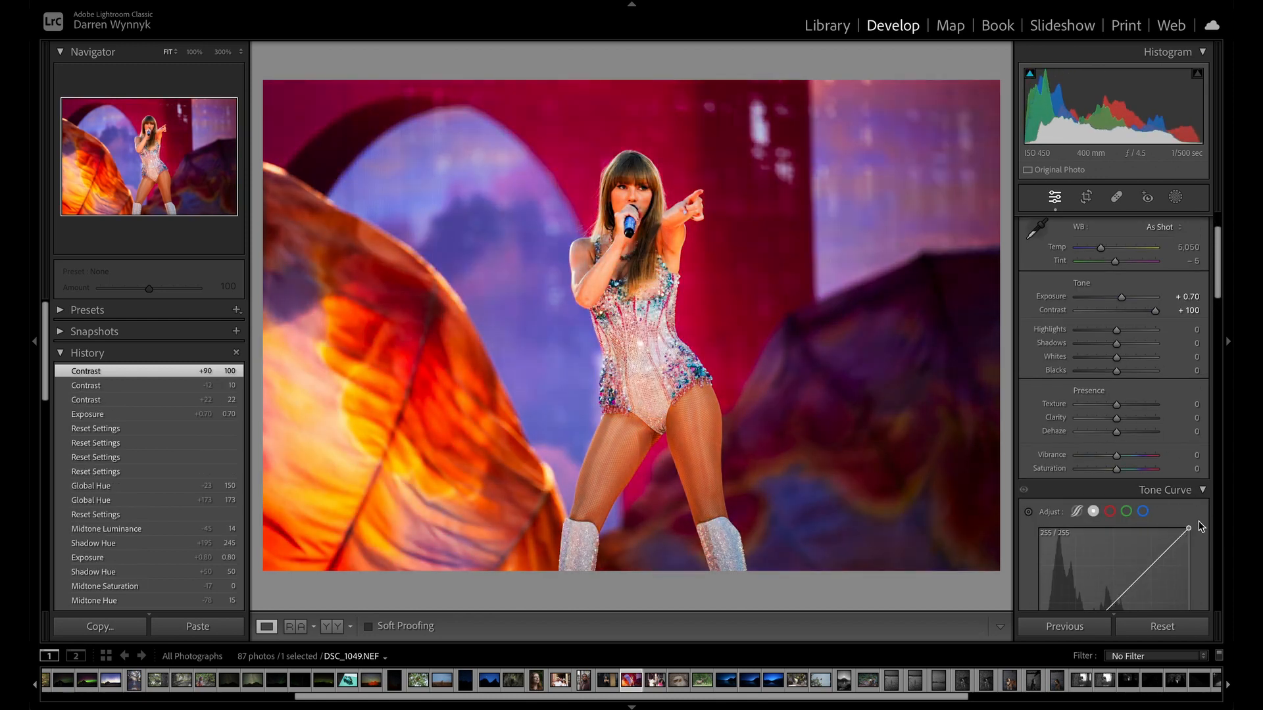
{"action": "left_click", "coordinate": [1204, 490]}
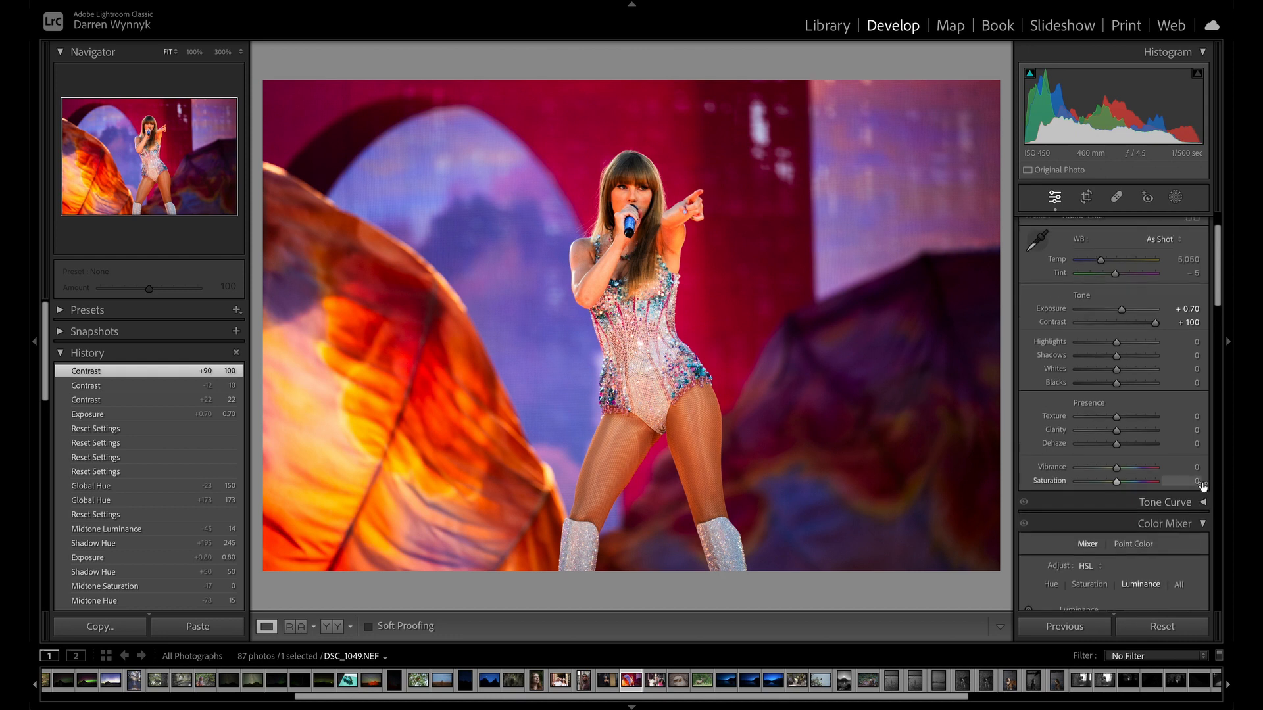
{"action": "scroll", "coordinate": [1131, 386], "scroll_direction": "down", "scroll_amount": 4}
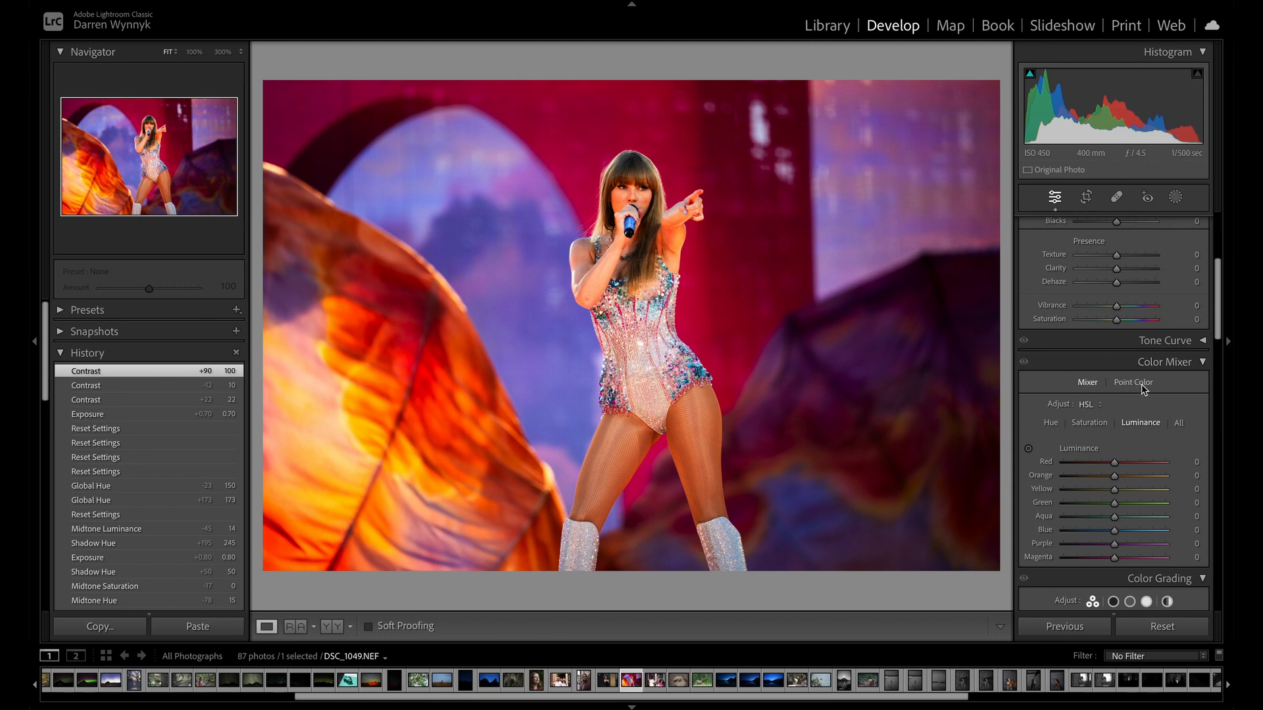
{"action": "left_click", "coordinate": [1138, 384]}
{"action": "scroll", "coordinate": [1133, 389], "scroll_direction": "down", "scroll_amount": 2}
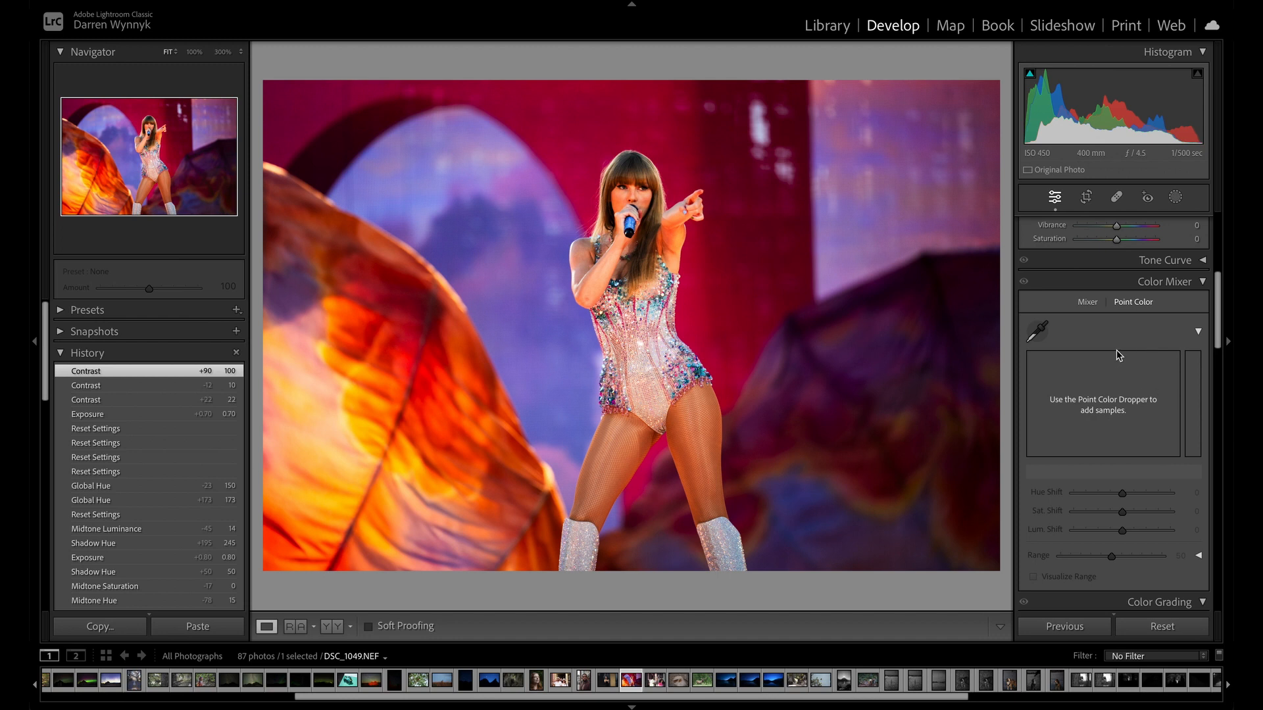
Reduce the singer photo's contrast to +36.
{"action": "scroll", "coordinate": [1126, 327], "scroll_direction": "up", "scroll_amount": 3}
{"action": "scroll", "coordinate": [1126, 328], "scroll_direction": "up", "scroll_amount": 5}
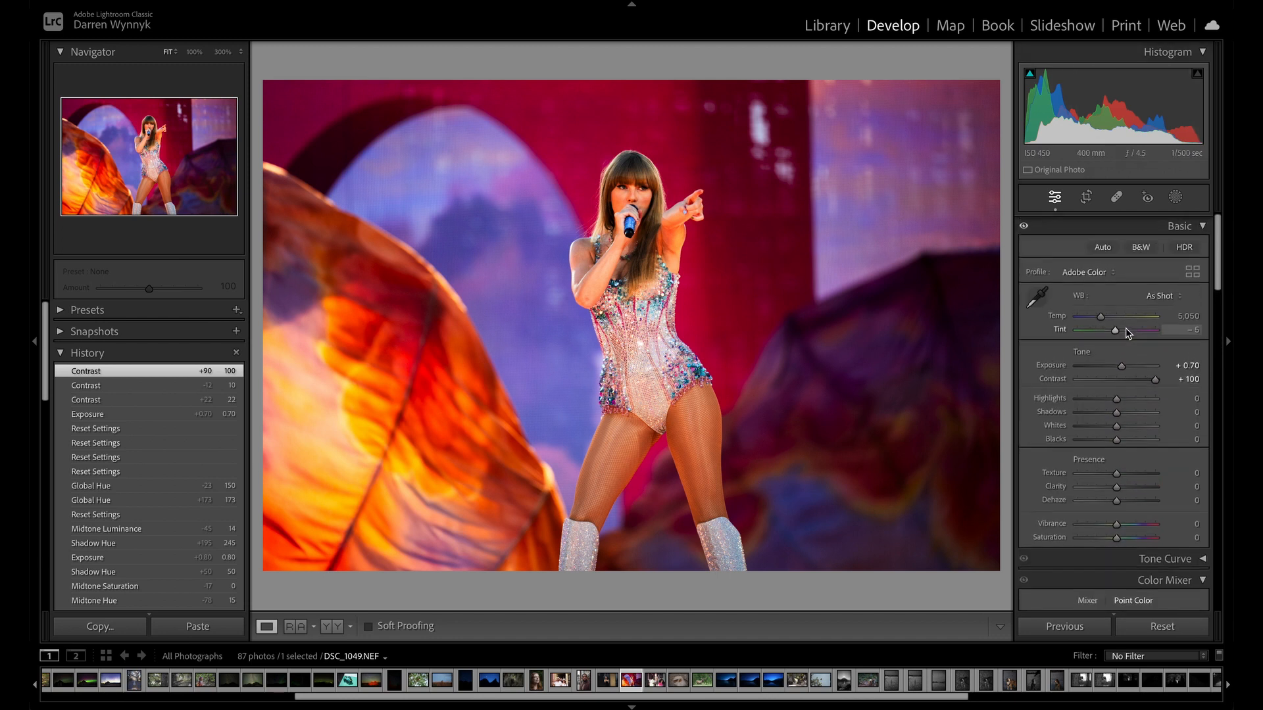
{"action": "left_click_drag", "start_coordinate": [1153, 385], "coordinate": [1129, 385]}
Sample the magenta backdrop as a point color and set its hue shift to 59, saturation shift to 24 and luminance shift to 9.
{"action": "scroll", "coordinate": [1160, 481], "scroll_direction": "down", "scroll_amount": 6}
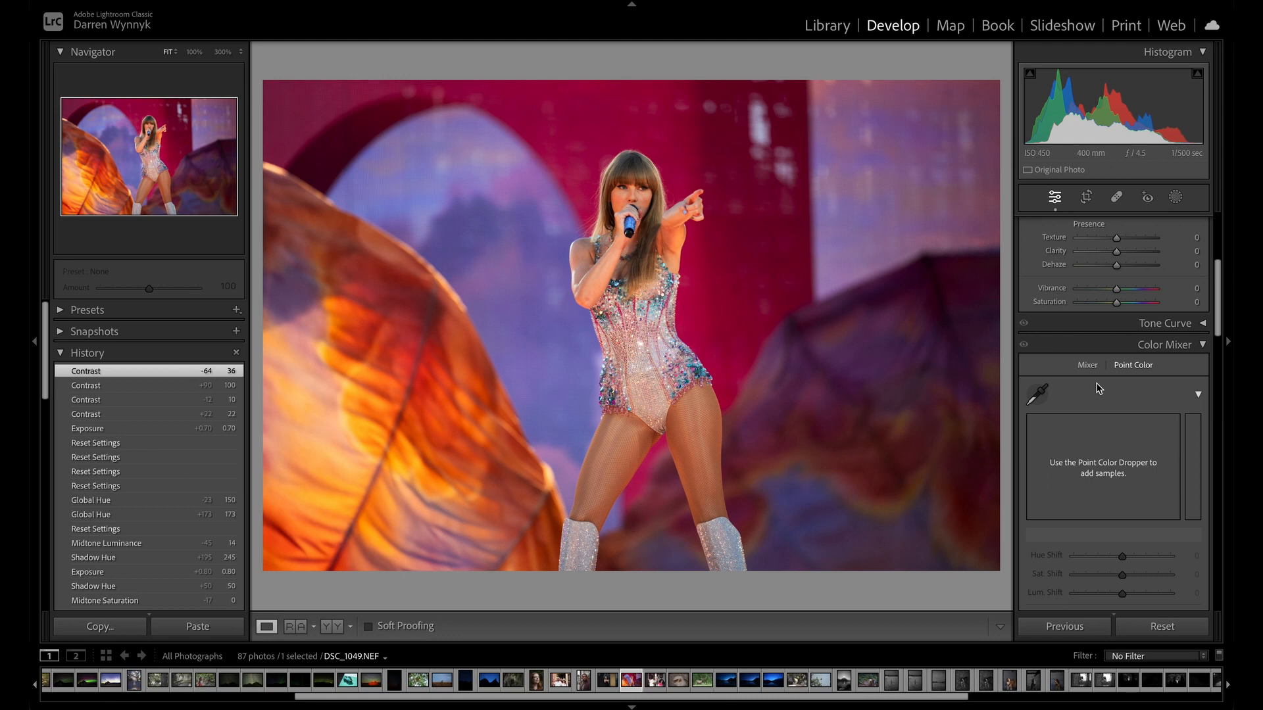
{"action": "left_click", "coordinate": [1037, 397]}
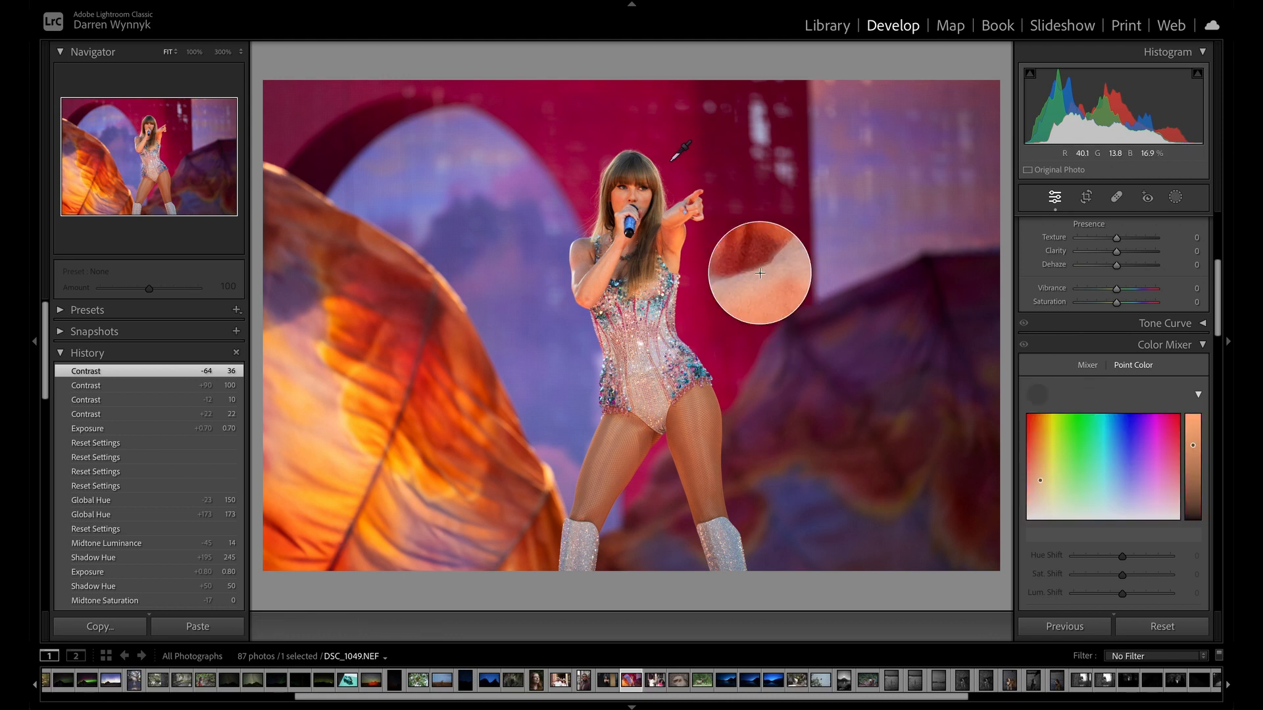
{"action": "left_click", "coordinate": [609, 122]}
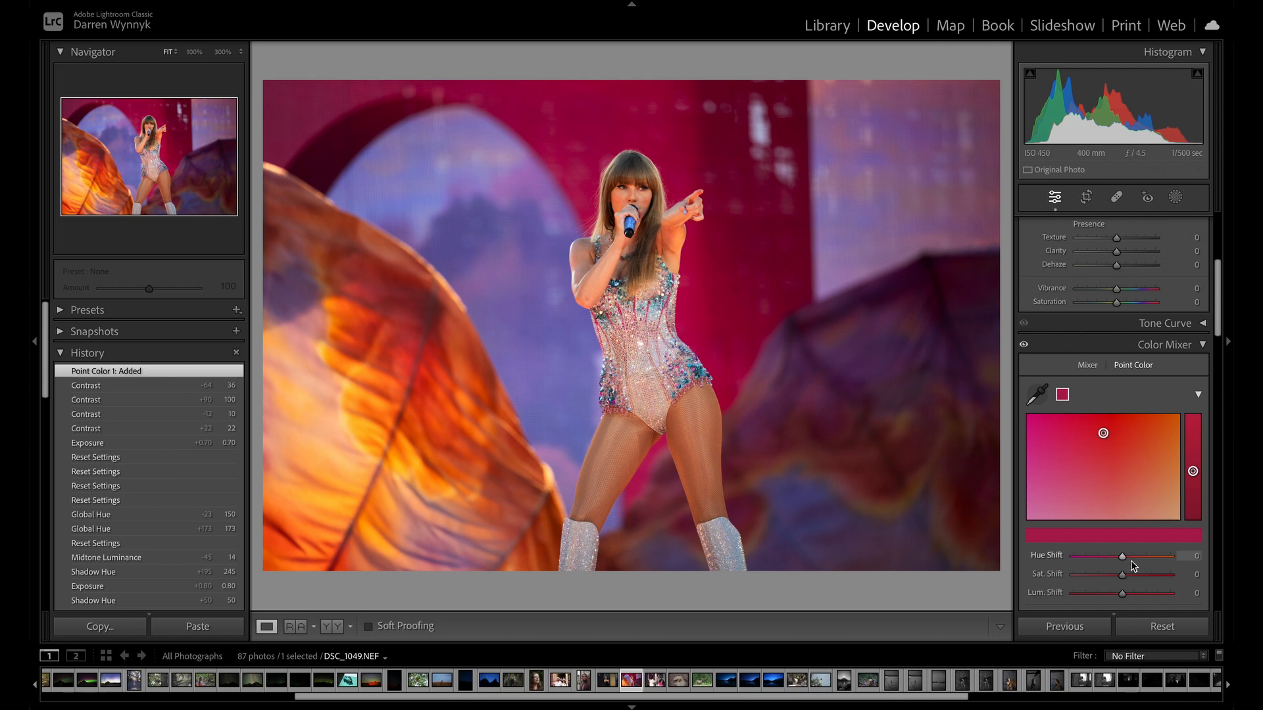
{"action": "scroll", "coordinate": [1122, 559], "scroll_direction": "down", "scroll_amount": 2}
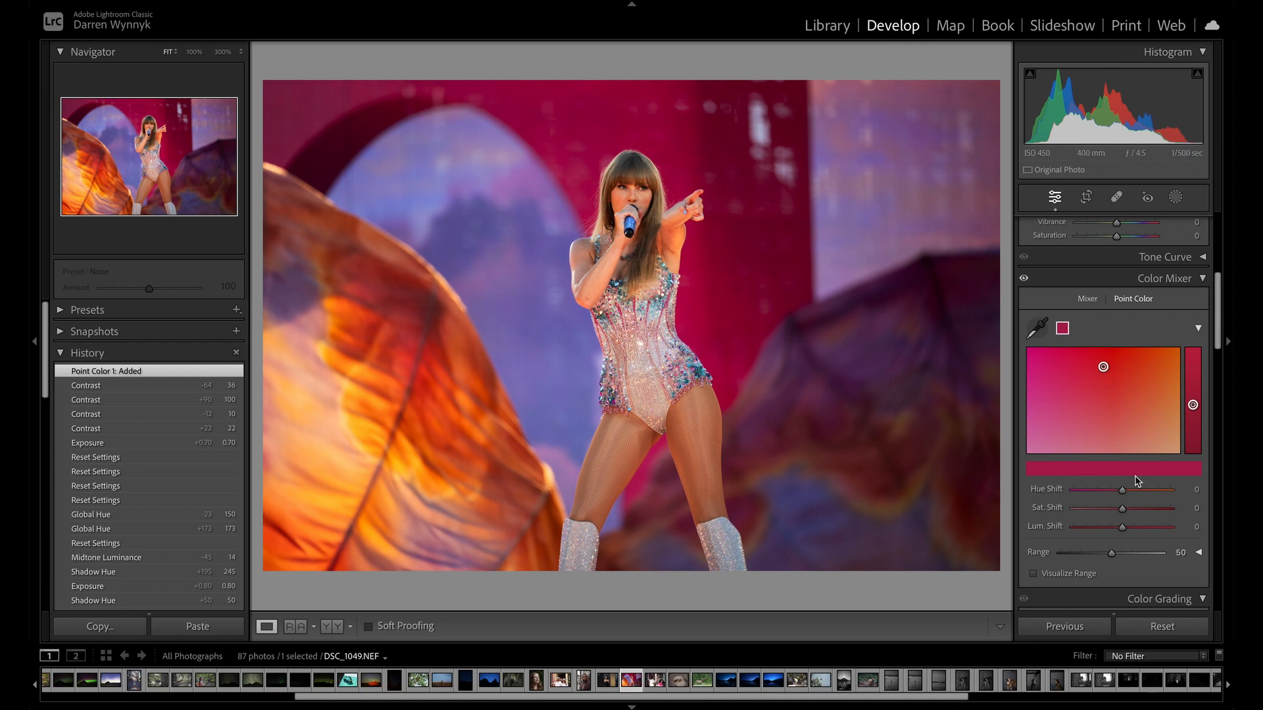
{"action": "mouse_move", "coordinate": [1123, 496]}
{"action": "left_mouse_down"}
{"action": "mouse_move", "coordinate": [1168, 496]}
{"action": "mouse_move", "coordinate": [1080, 502]}
{"action": "mouse_move", "coordinate": [1198, 507]}
{"action": "mouse_move", "coordinate": [1019, 504]}
{"action": "mouse_move", "coordinate": [1193, 513]}
{"action": "mouse_move", "coordinate": [1118, 526]}
{"action": "mouse_move", "coordinate": [1155, 524]}
{"action": "left_mouse_up"}
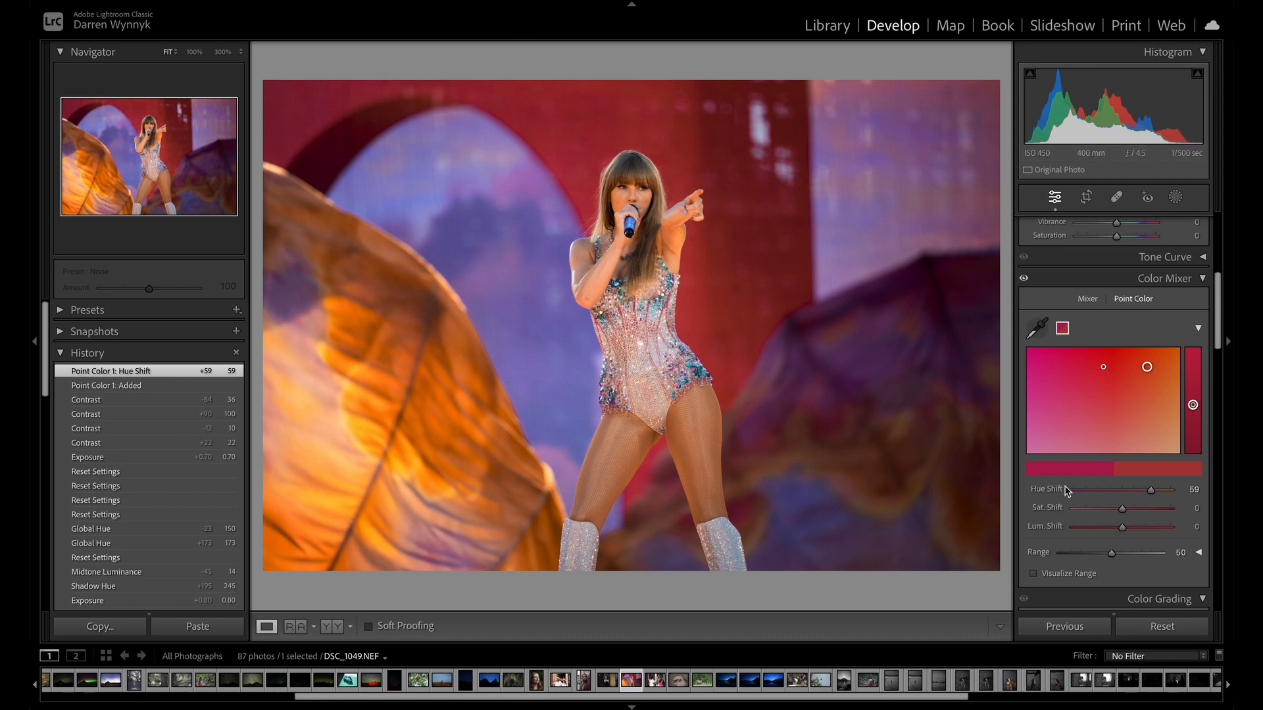
{"action": "left_click_drag", "start_coordinate": [1122, 508], "coordinate": [1127, 534]}
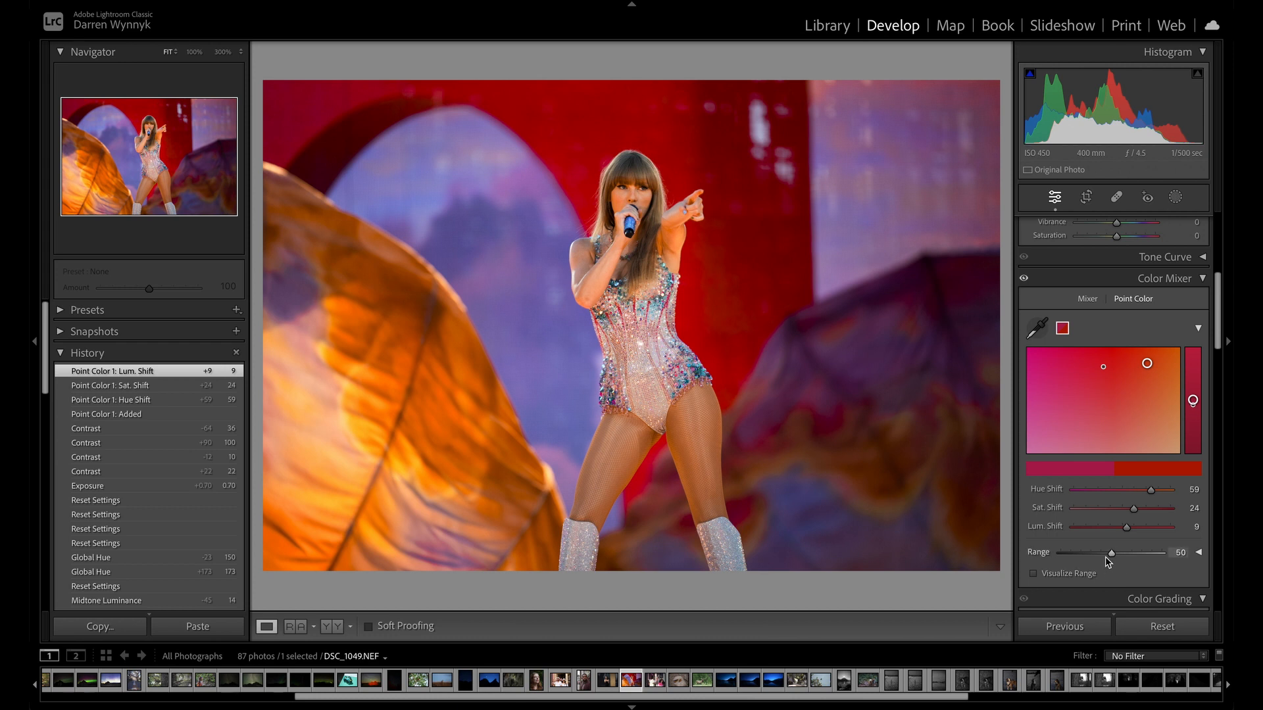
Visualize the sampled color's range, test range values of 0 and 100, and set the range to 95.
{"action": "left_click", "coordinate": [1034, 574]}
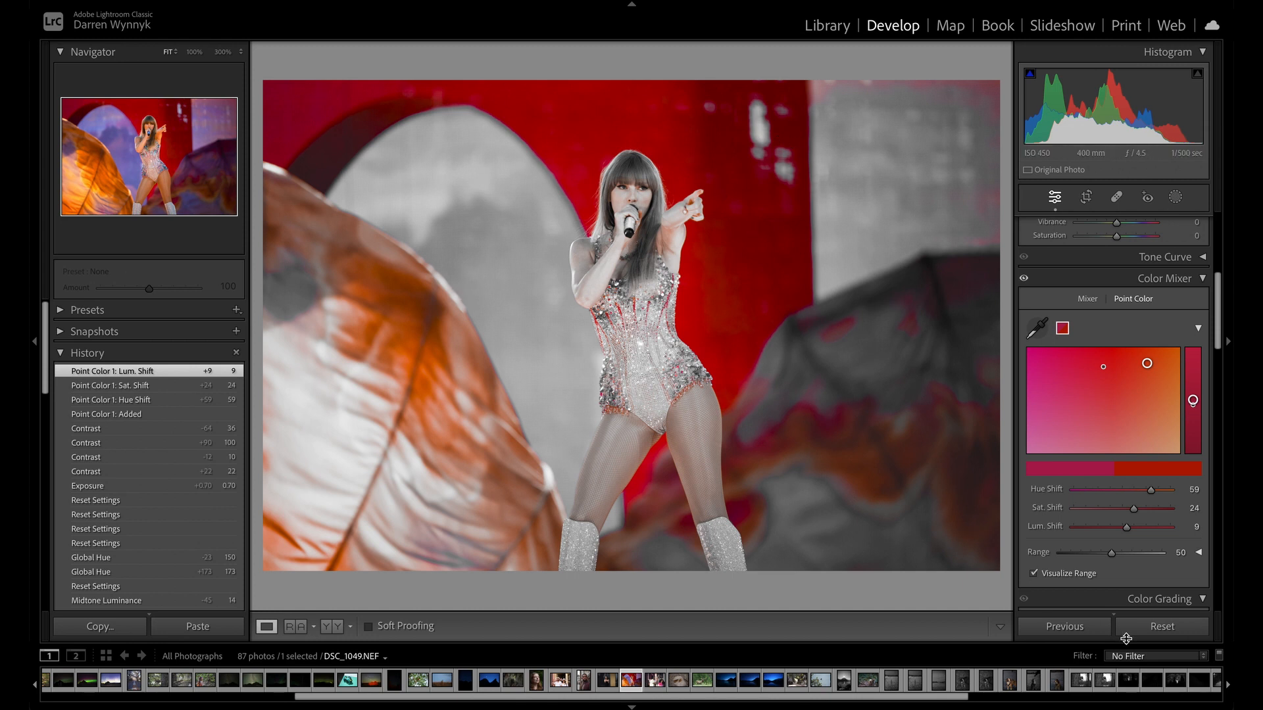
{"action": "left_click_drag", "start_coordinate": [1111, 554], "coordinate": [1174, 554]}
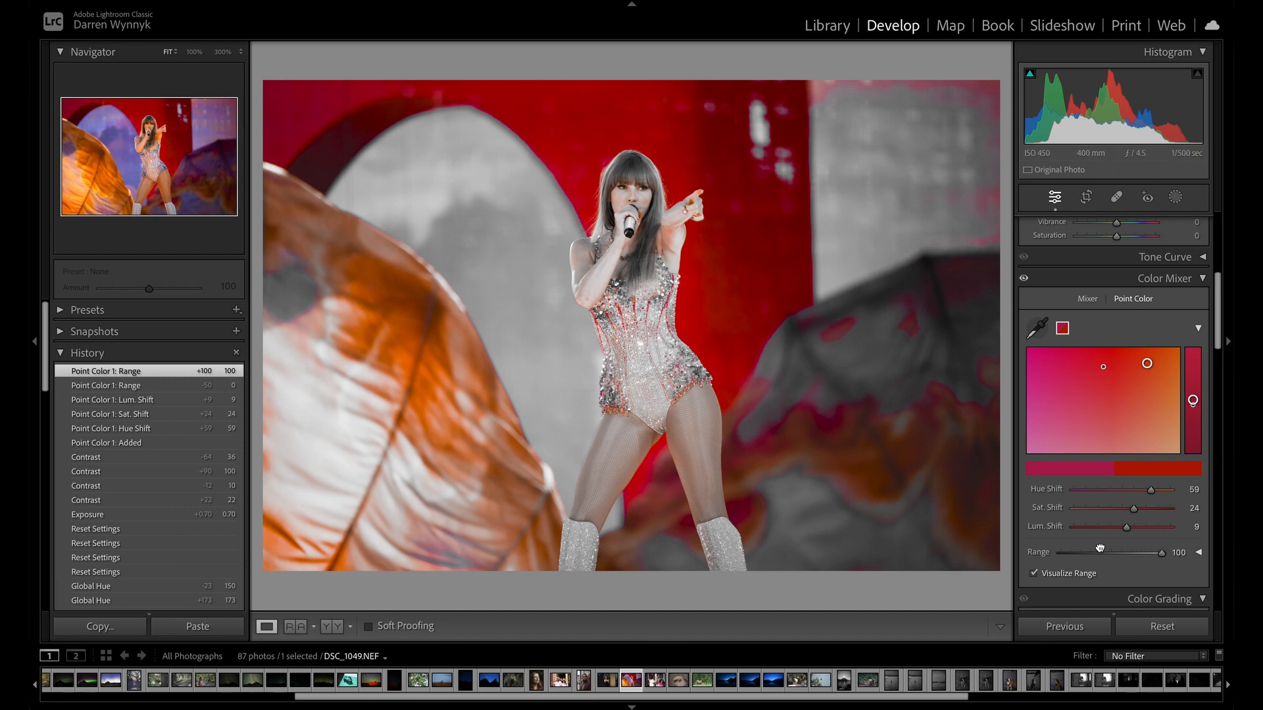
{"action": "left_click_drag", "start_coordinate": [1088, 550], "coordinate": [1061, 552]}
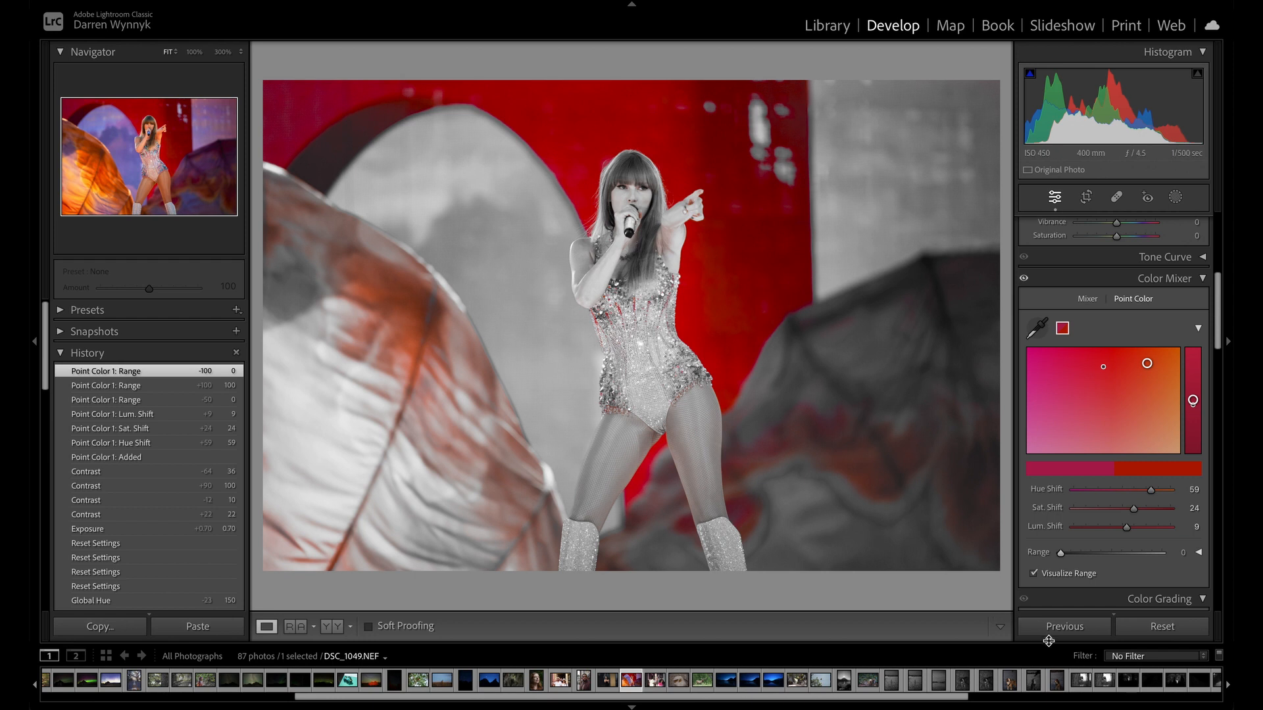
{"action": "left_click_drag", "start_coordinate": [1061, 555], "coordinate": [1159, 558]}
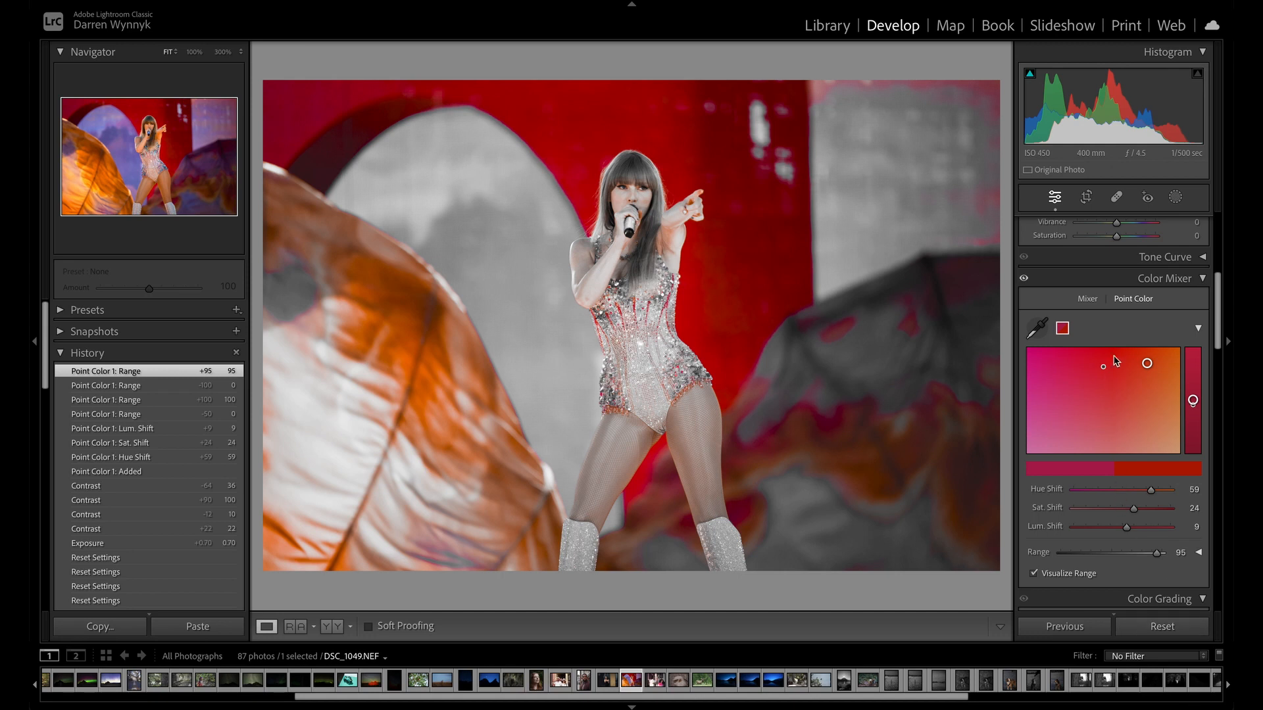
Reset all edits on the singer photo and switch the Color Mixer from Point Color to the Mixer's Color mode.
{"action": "left_click", "coordinate": [1162, 626]}
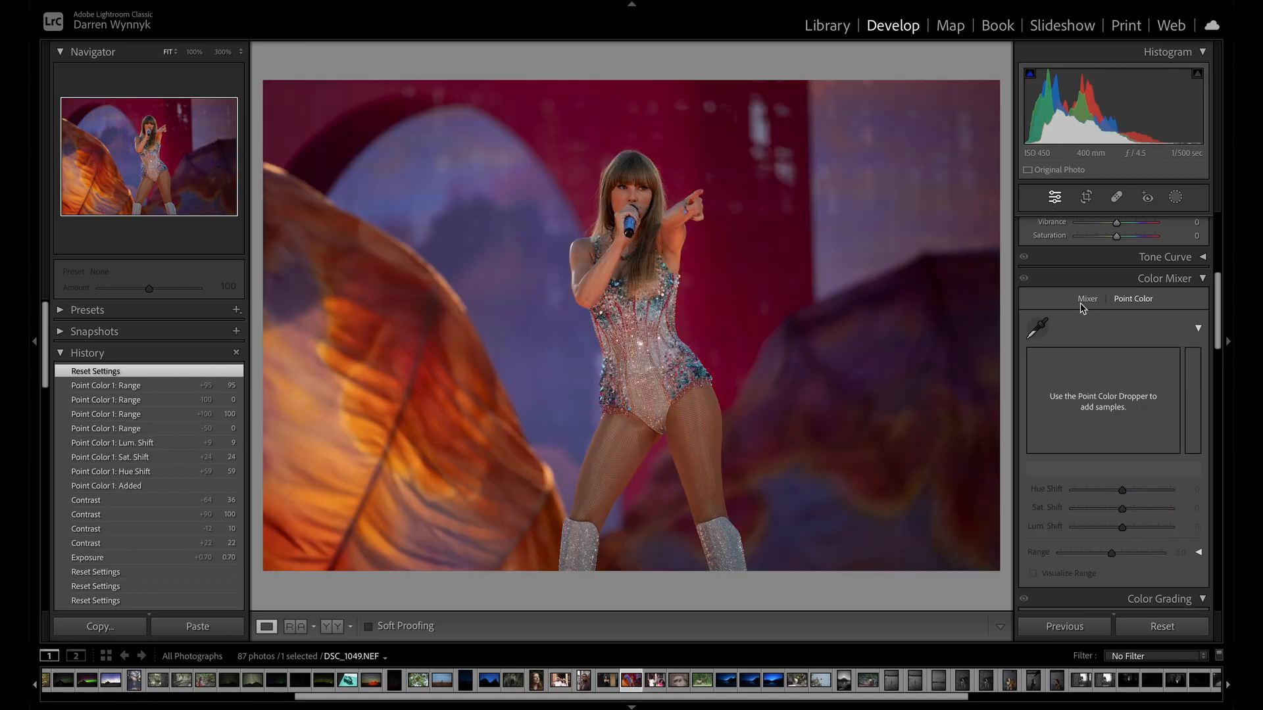
{"action": "left_click", "coordinate": [1083, 301]}
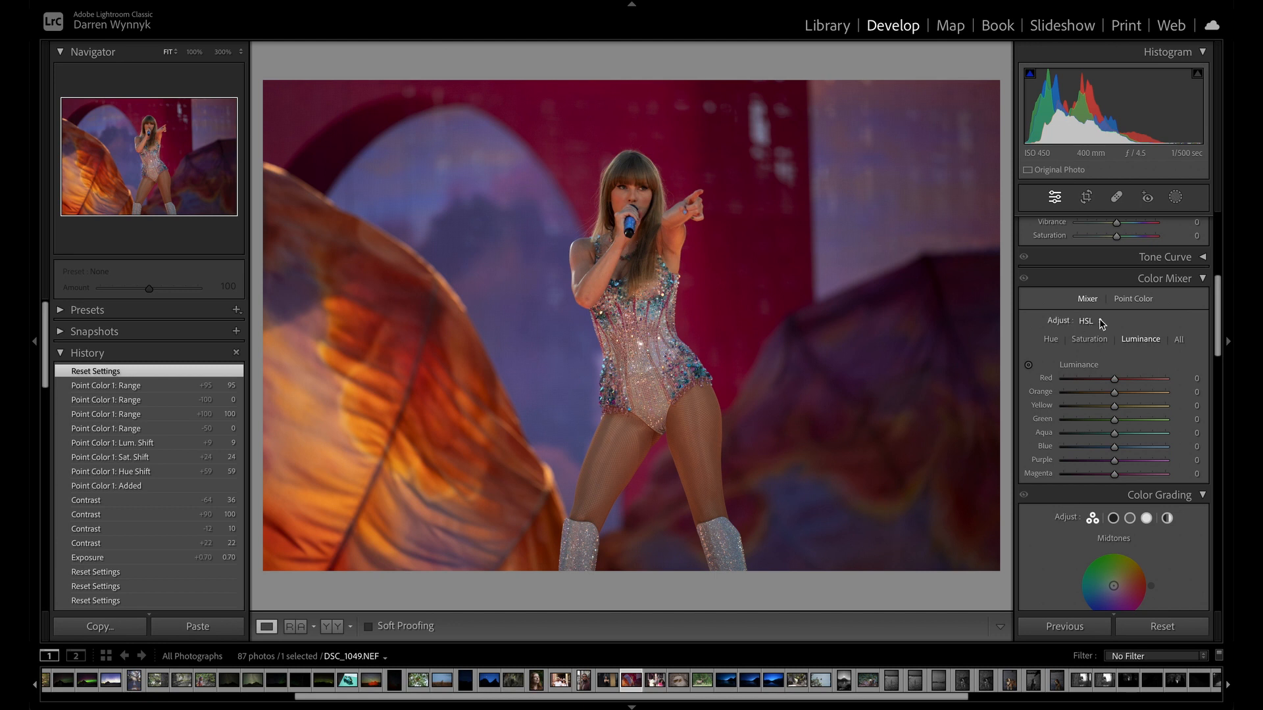
{"action": "left_click", "coordinate": [1093, 322]}
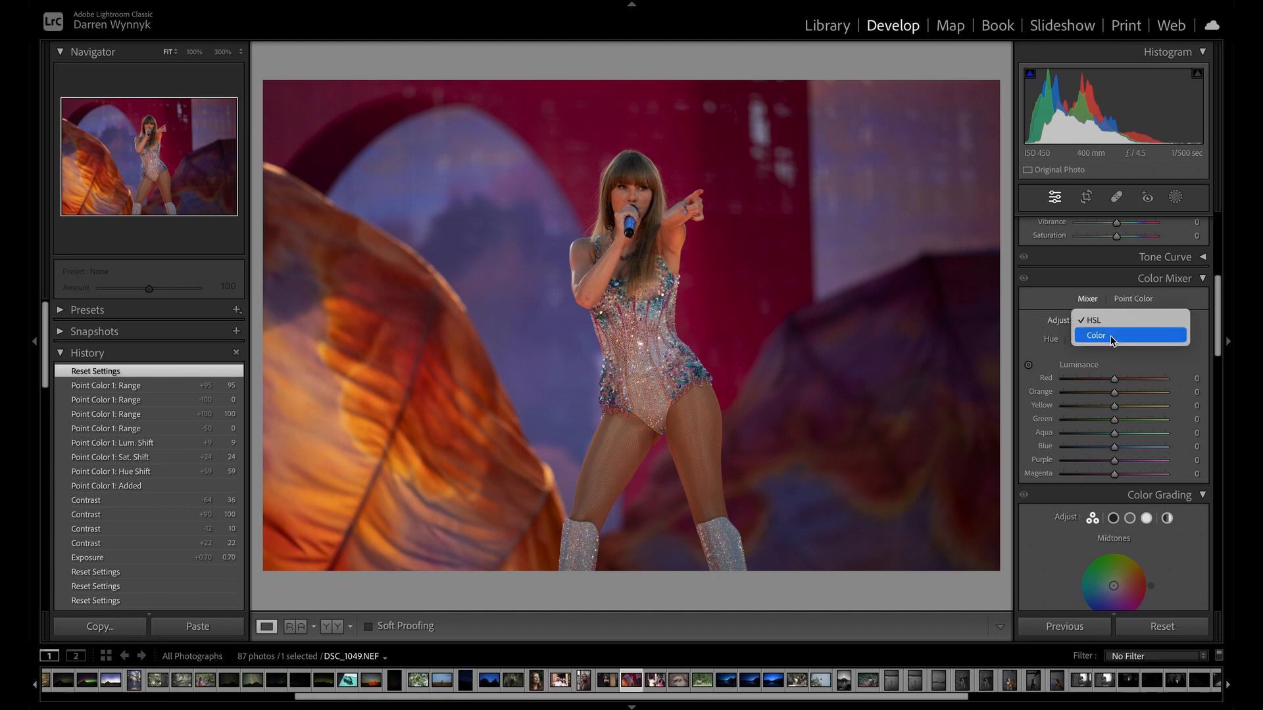
{"action": "left_click", "coordinate": [1114, 335]}
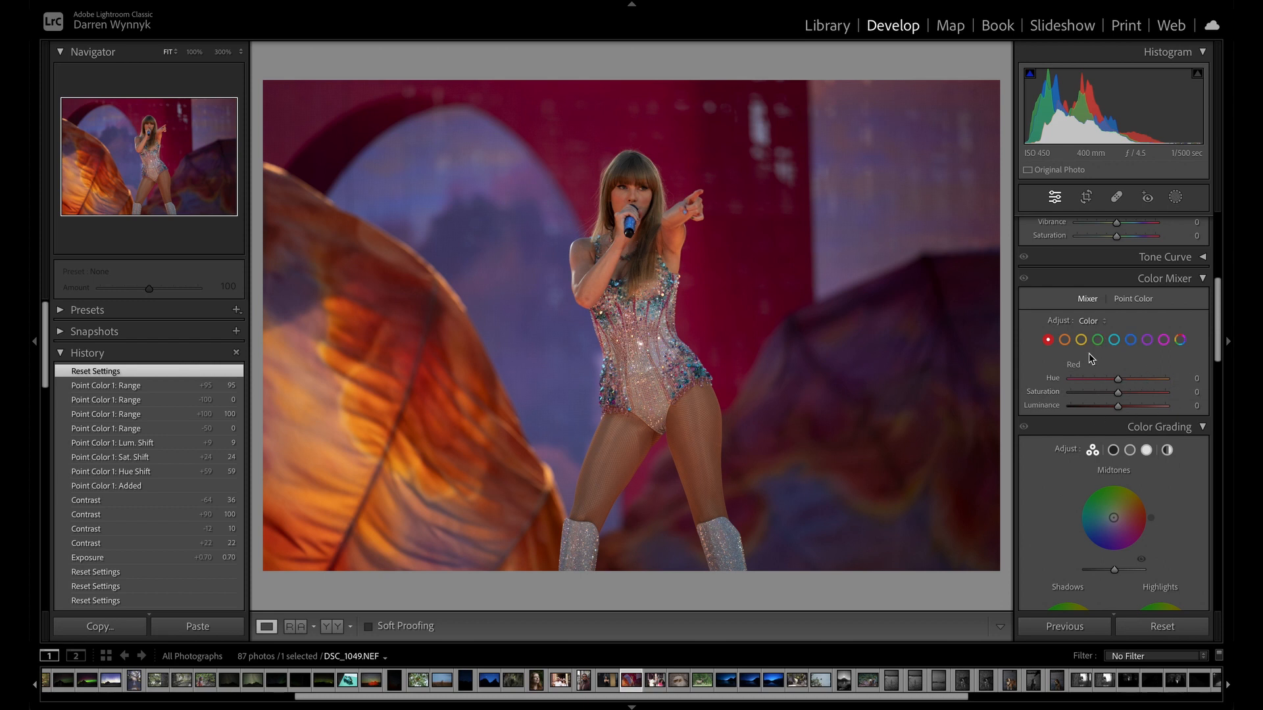
{"action": "scroll", "coordinate": [1109, 373], "scroll_direction": "down", "scroll_amount": 2}
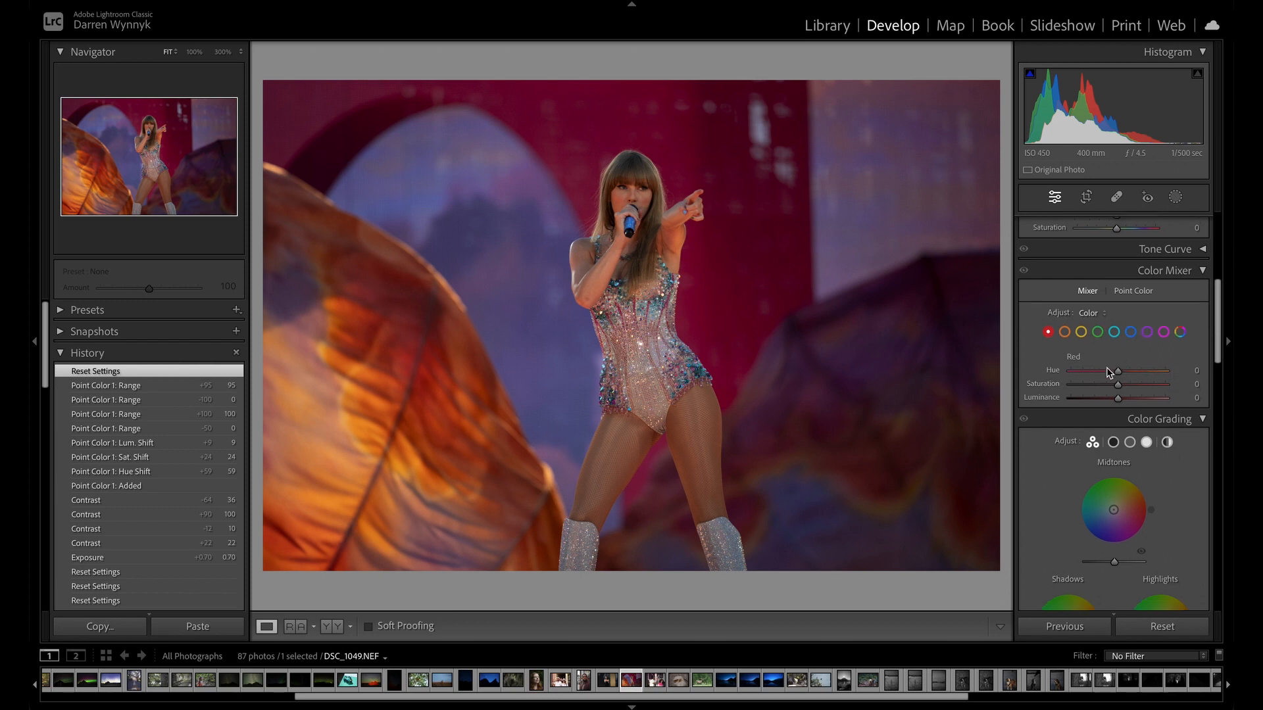
{"action": "scroll", "coordinate": [1110, 373], "scroll_direction": "up", "scroll_amount": 2}
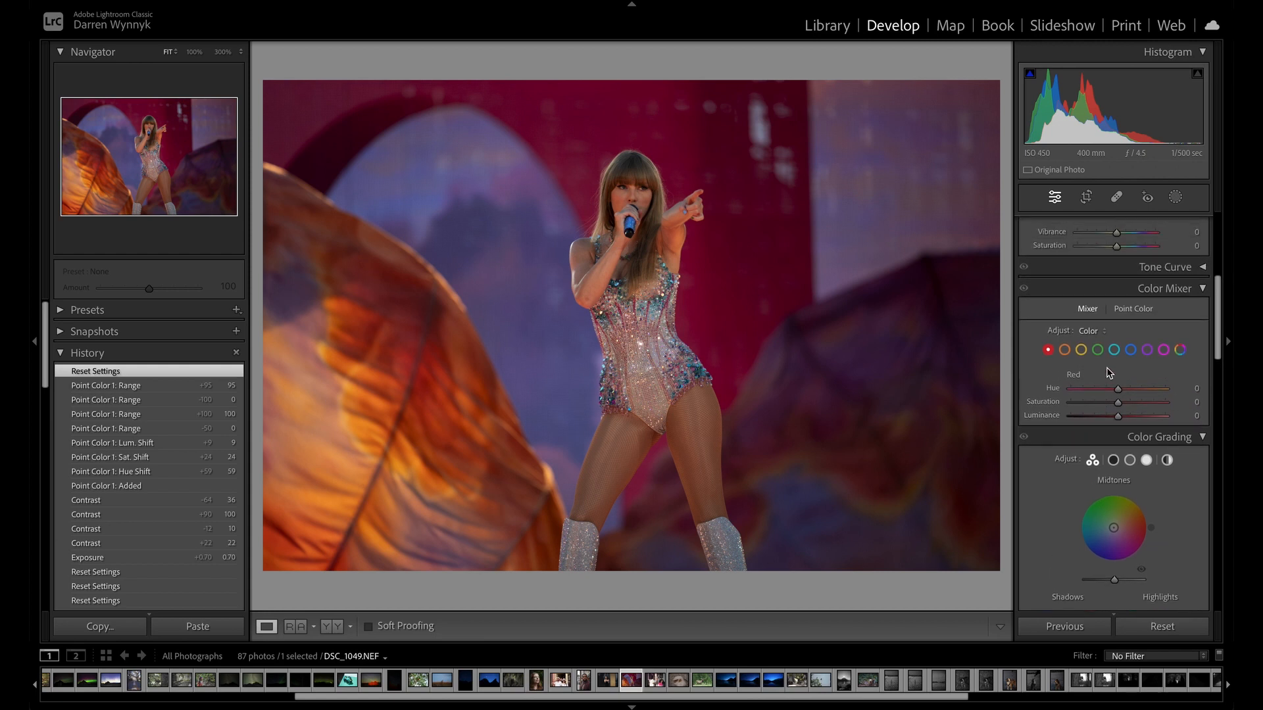
Set the orange hue to -9, saturation to -1 and luminance to +46, and show all colors' adjustments together.
{"action": "left_click", "coordinate": [1064, 350]}
{"action": "mouse_move", "coordinate": [1121, 390]}
{"action": "left_mouse_down"}
{"action": "mouse_move", "coordinate": [1178, 386]}
{"action": "mouse_move", "coordinate": [1042, 410]}
{"action": "mouse_move", "coordinate": [1208, 403]}
{"action": "mouse_move", "coordinate": [1117, 417]}
{"action": "mouse_move", "coordinate": [1127, 415]}
{"action": "mouse_move", "coordinate": [1117, 393]}
{"action": "mouse_move", "coordinate": [1158, 394]}
{"action": "mouse_move", "coordinate": [1126, 398]}
{"action": "mouse_move", "coordinate": [1164, 413]}
{"action": "mouse_move", "coordinate": [1108, 409]}
{"action": "mouse_move", "coordinate": [1161, 401]}
{"action": "mouse_move", "coordinate": [1142, 411]}
{"action": "mouse_move", "coordinate": [1146, 426]}
{"action": "mouse_move", "coordinate": [1164, 421]}
{"action": "mouse_move", "coordinate": [1090, 415]}
{"action": "mouse_move", "coordinate": [1156, 403]}
{"action": "mouse_move", "coordinate": [1119, 406]}
{"action": "left_mouse_up"}
{"action": "mouse_move", "coordinate": [1118, 417]}
{"action": "left_mouse_down"}
{"action": "mouse_move", "coordinate": [1110, 434]}
{"action": "mouse_move", "coordinate": [1138, 415]}
{"action": "left_mouse_up"}
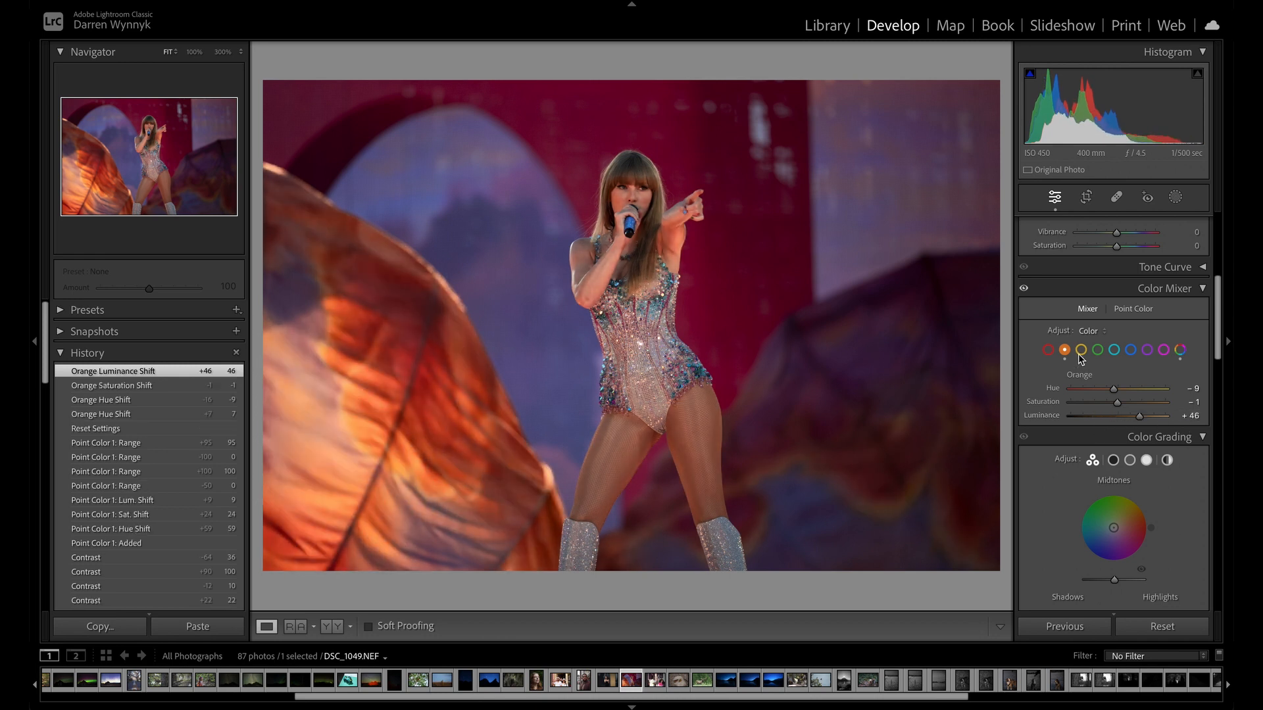
{"action": "left_click", "coordinate": [1180, 350]}
{"action": "scroll", "coordinate": [1181, 316], "scroll_direction": "down", "scroll_amount": 3}
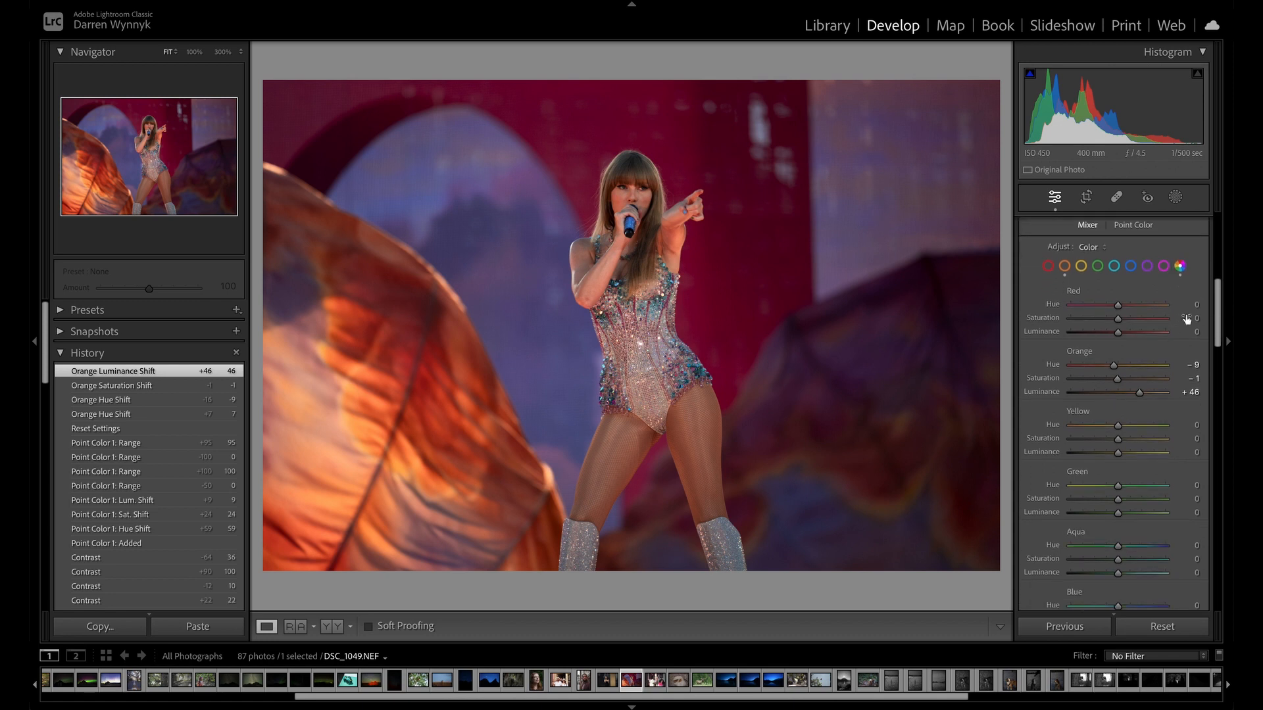
{"action": "scroll", "coordinate": [1183, 274], "scroll_direction": "up", "scroll_amount": 5}
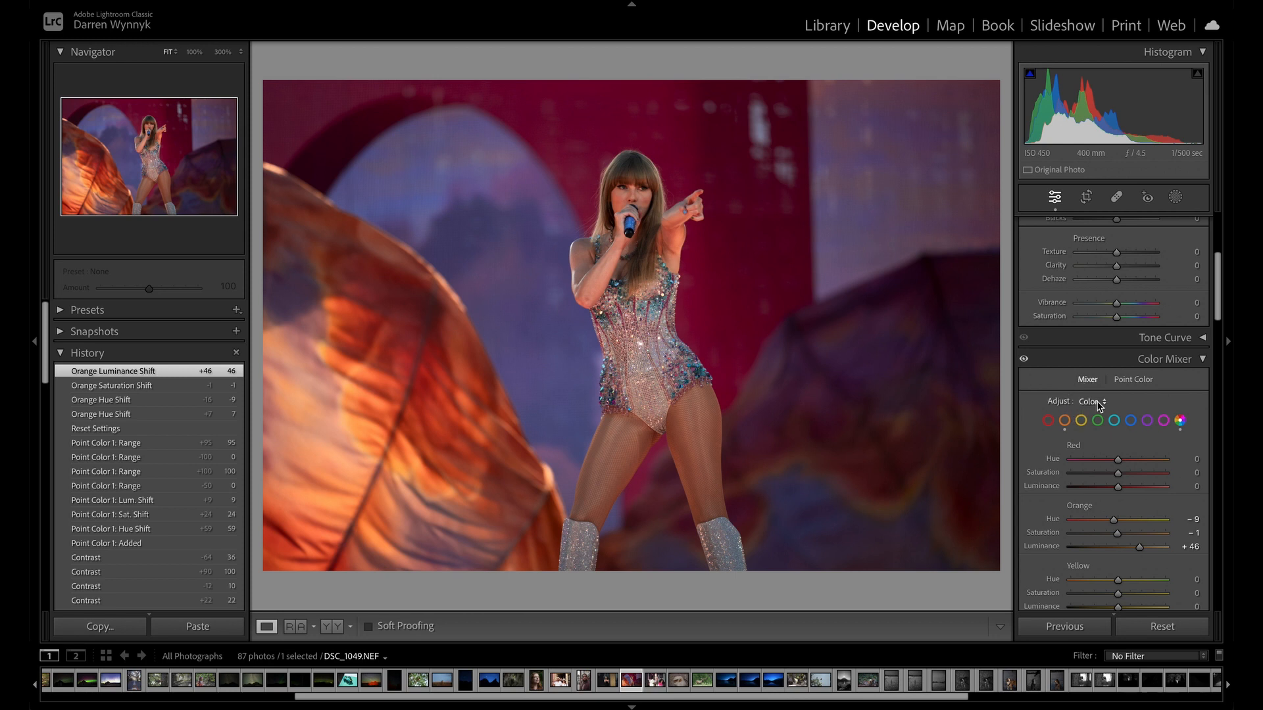
Switch the Mixer to HSL and set the luminance to +52 for orange, -33 for yellow and +45 for aqua.
{"action": "left_click", "coordinate": [1099, 403]}
{"action": "left_click", "coordinate": [1106, 387]}
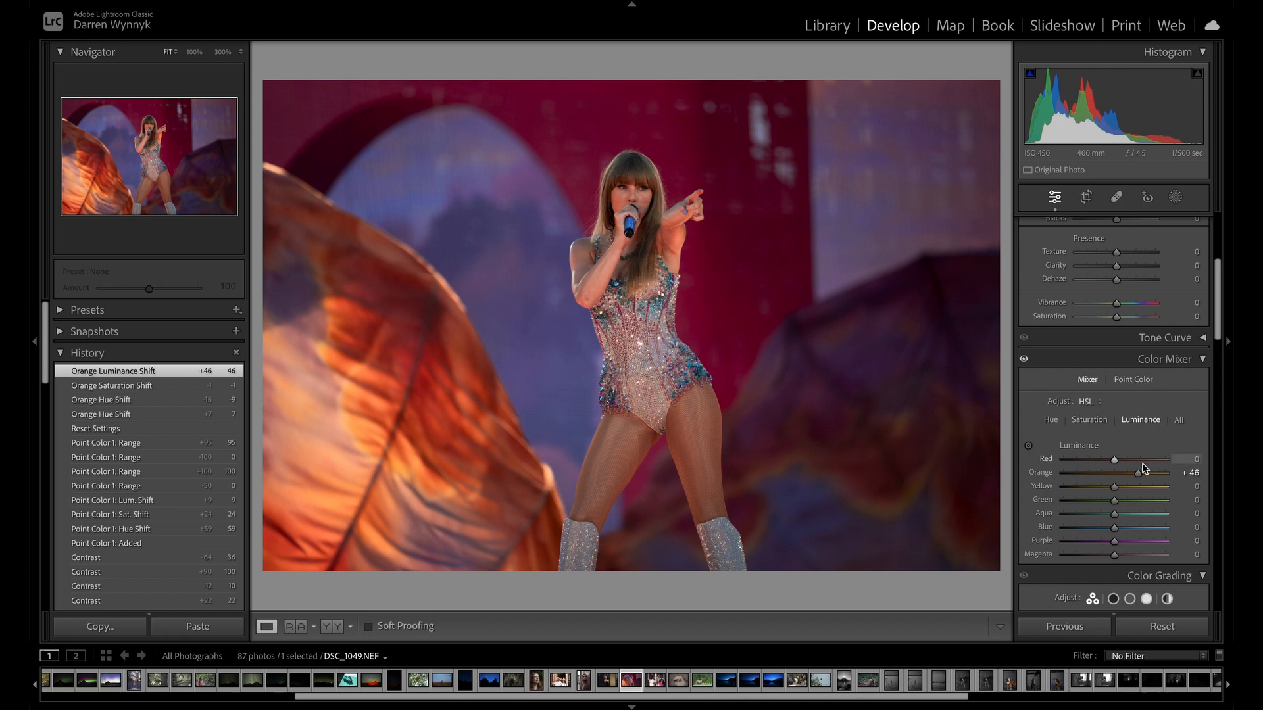
{"action": "mouse_move", "coordinate": [1146, 475]}
{"action": "left_mouse_down"}
{"action": "mouse_move", "coordinate": [1180, 479]}
{"action": "mouse_move", "coordinate": [1152, 489]}
{"action": "left_mouse_up"}
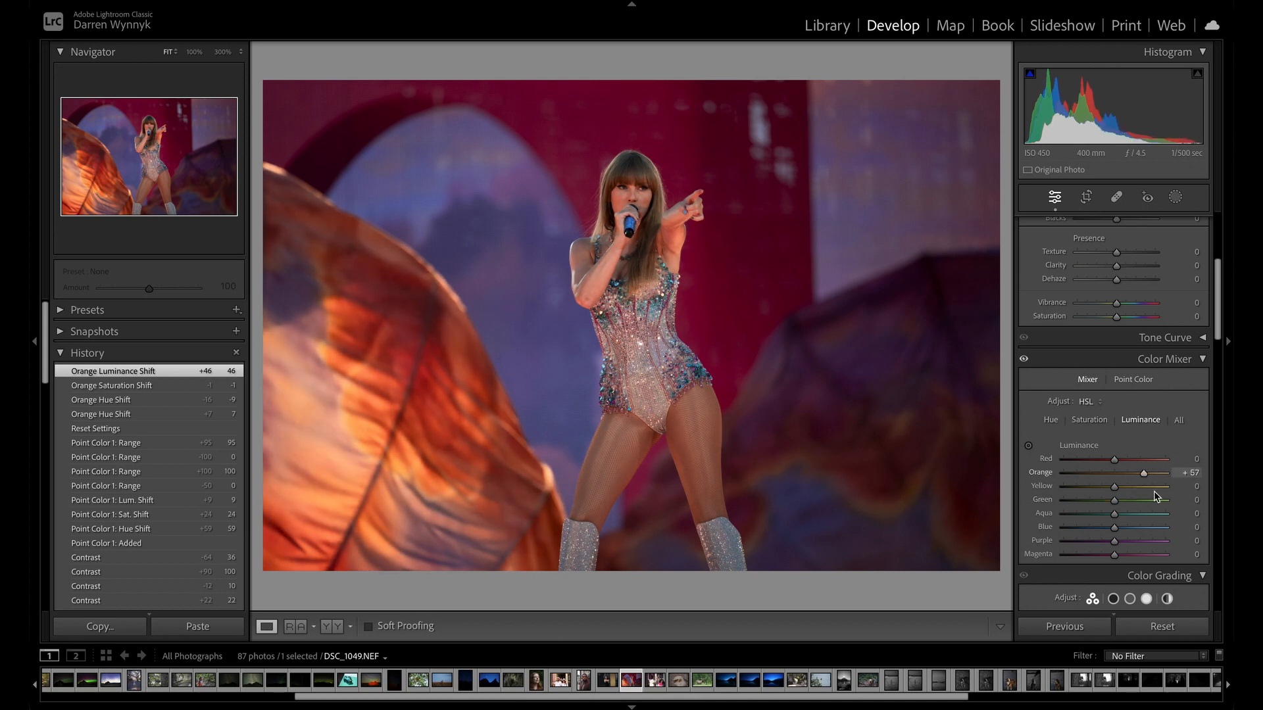
{"action": "left_click_drag", "start_coordinate": [1152, 489], "coordinate": [1142, 524]}
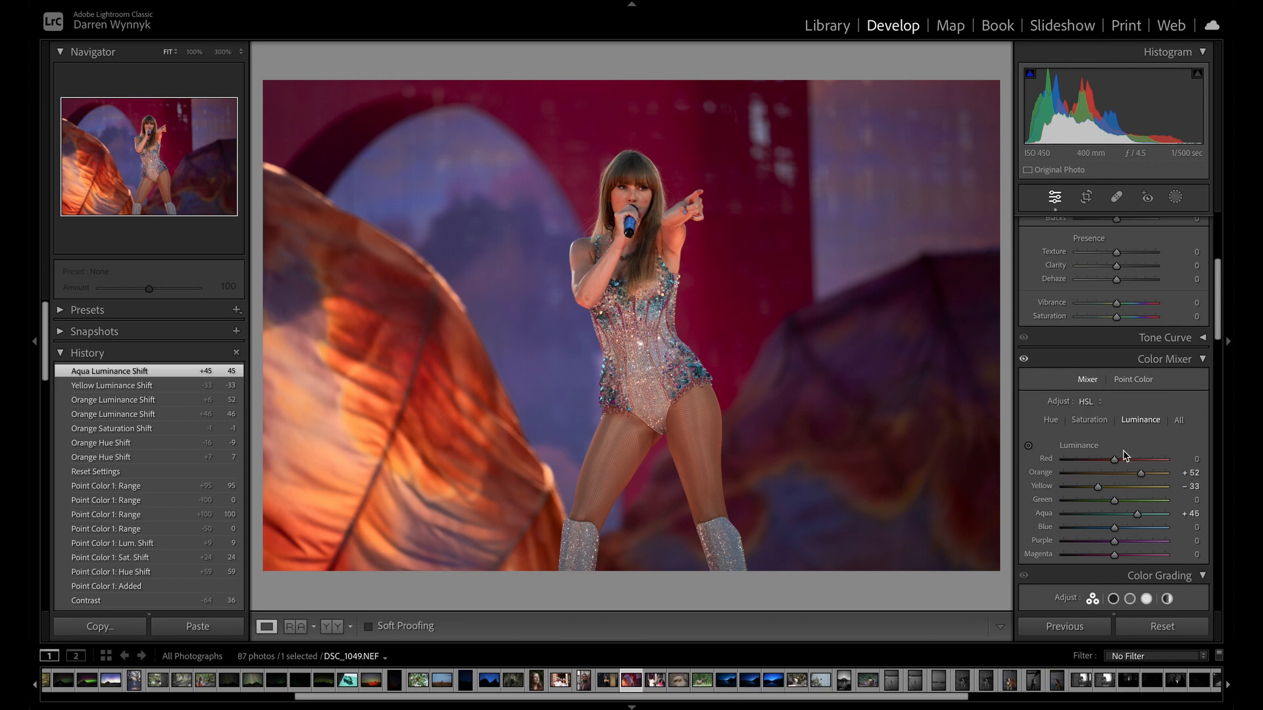
Examine the HSL saturation and hue adjustments, compare them with the Color mode and return to HSL.
{"action": "left_click", "coordinate": [1092, 421]}
{"action": "scroll", "coordinate": [1097, 431], "scroll_direction": "down", "scroll_amount": 3}
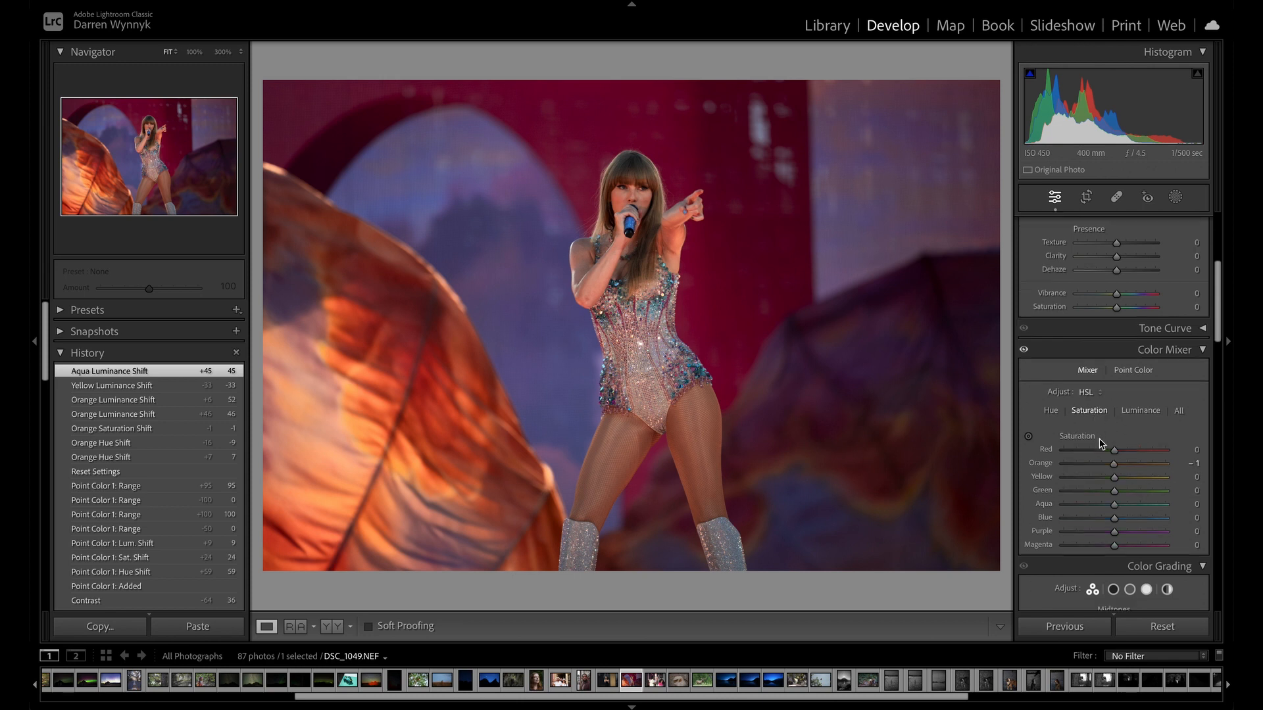
{"action": "left_click", "coordinate": [1051, 339]}
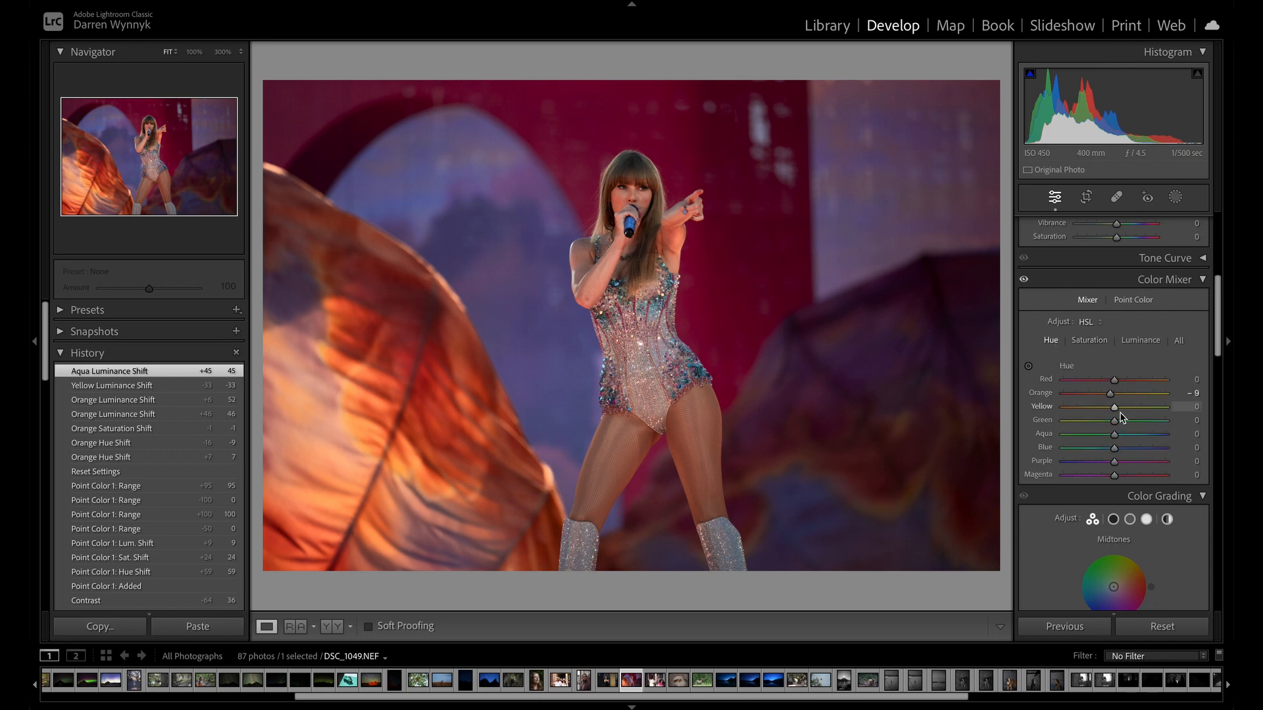
{"action": "left_click", "coordinate": [1098, 324]}
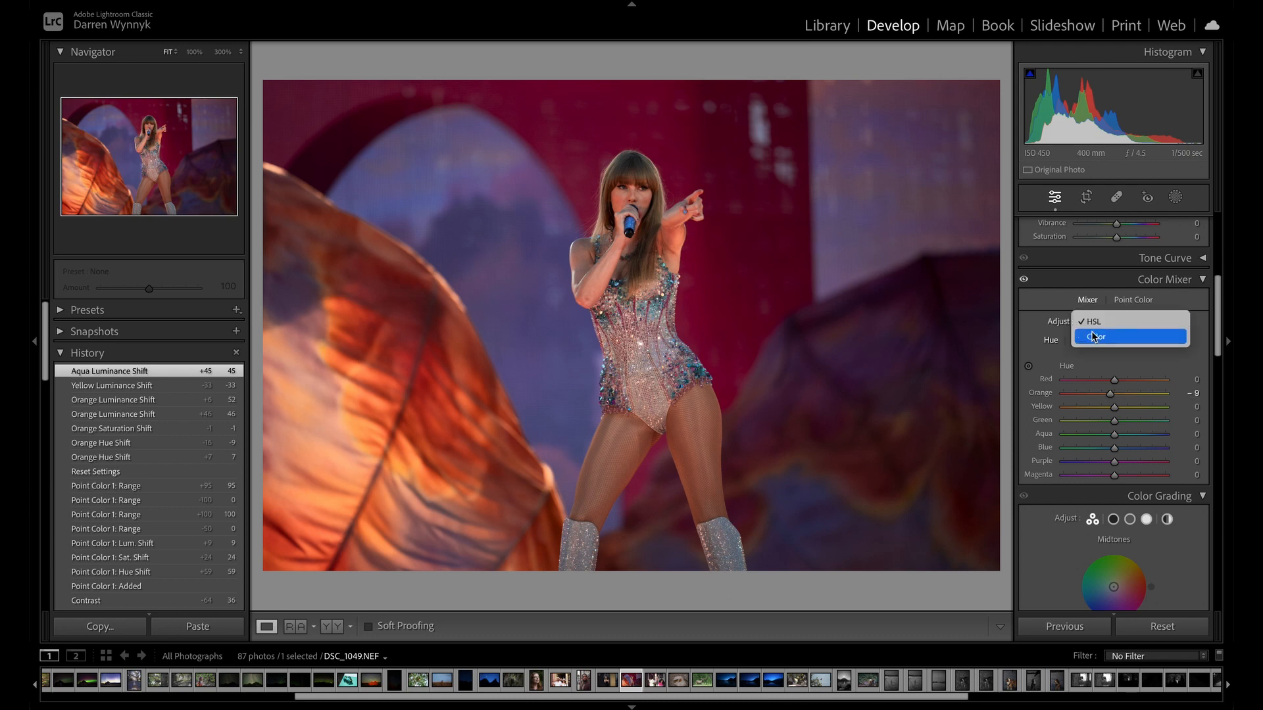
{"action": "left_click", "coordinate": [1104, 343]}
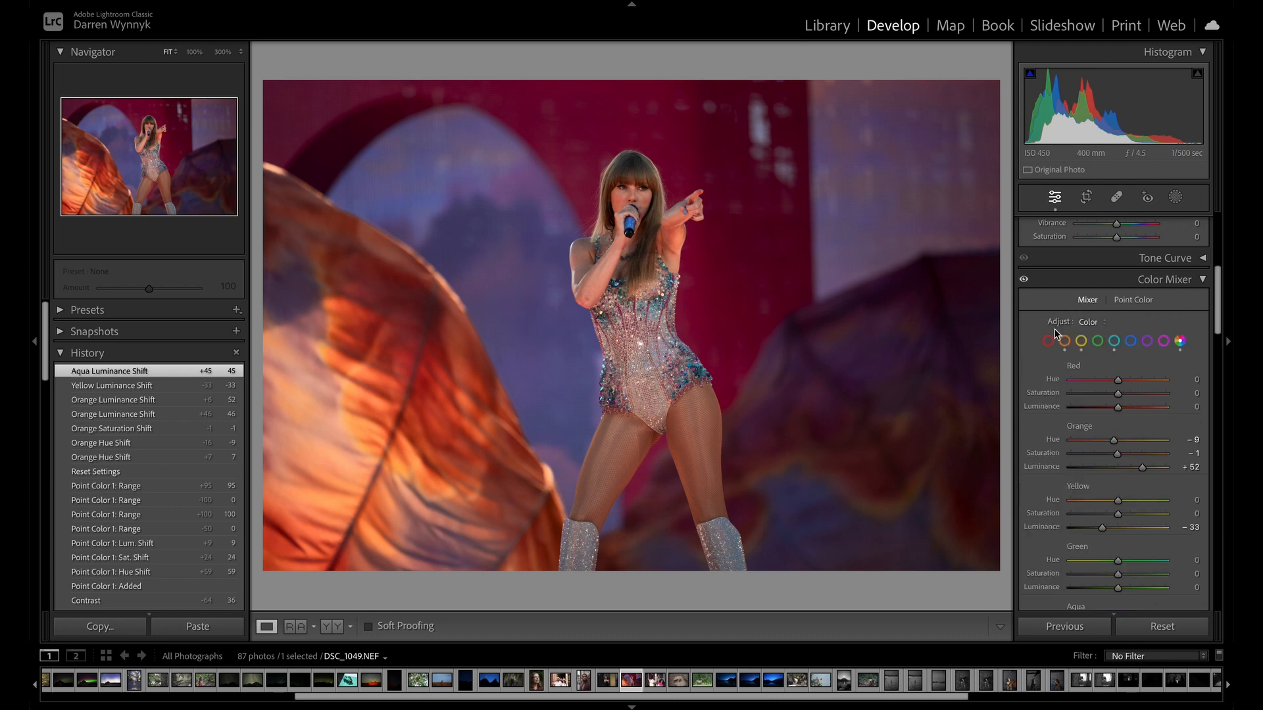
{"action": "left_click", "coordinate": [1095, 321]}
{"action": "left_click", "coordinate": [1097, 309]}
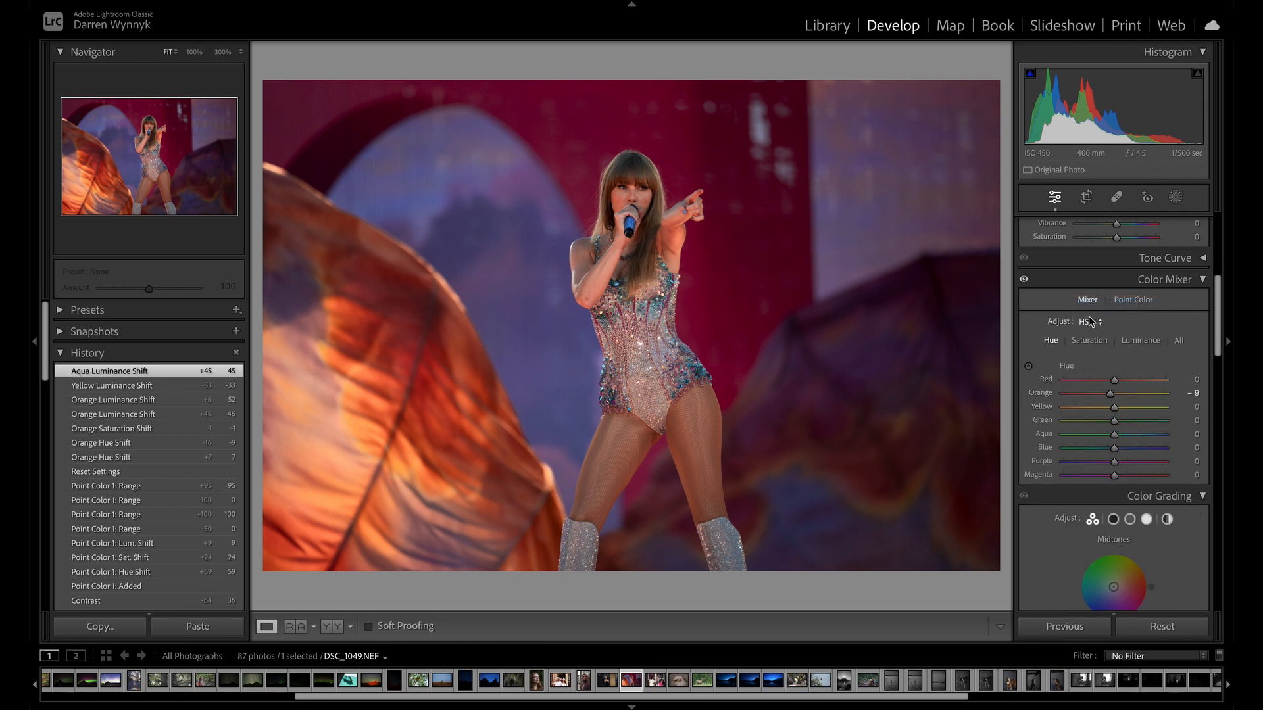
Shift the magenta backdrop's hue with the targeted adjustment to red +60 and magenta +27, and reset all edits.
{"action": "left_click", "coordinate": [1028, 366]}
{"action": "left_click_drag", "start_coordinate": [786, 258], "coordinate": [786, 219]}
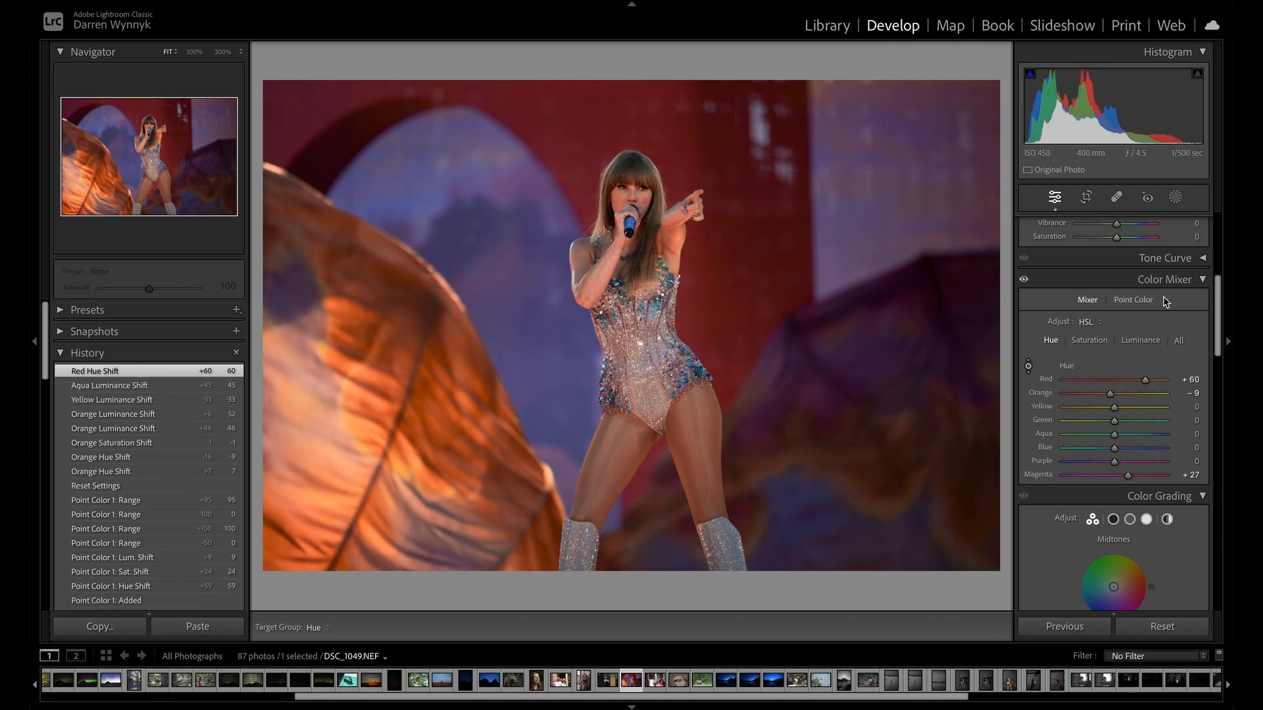
{"action": "left_click", "coordinate": [1188, 635]}
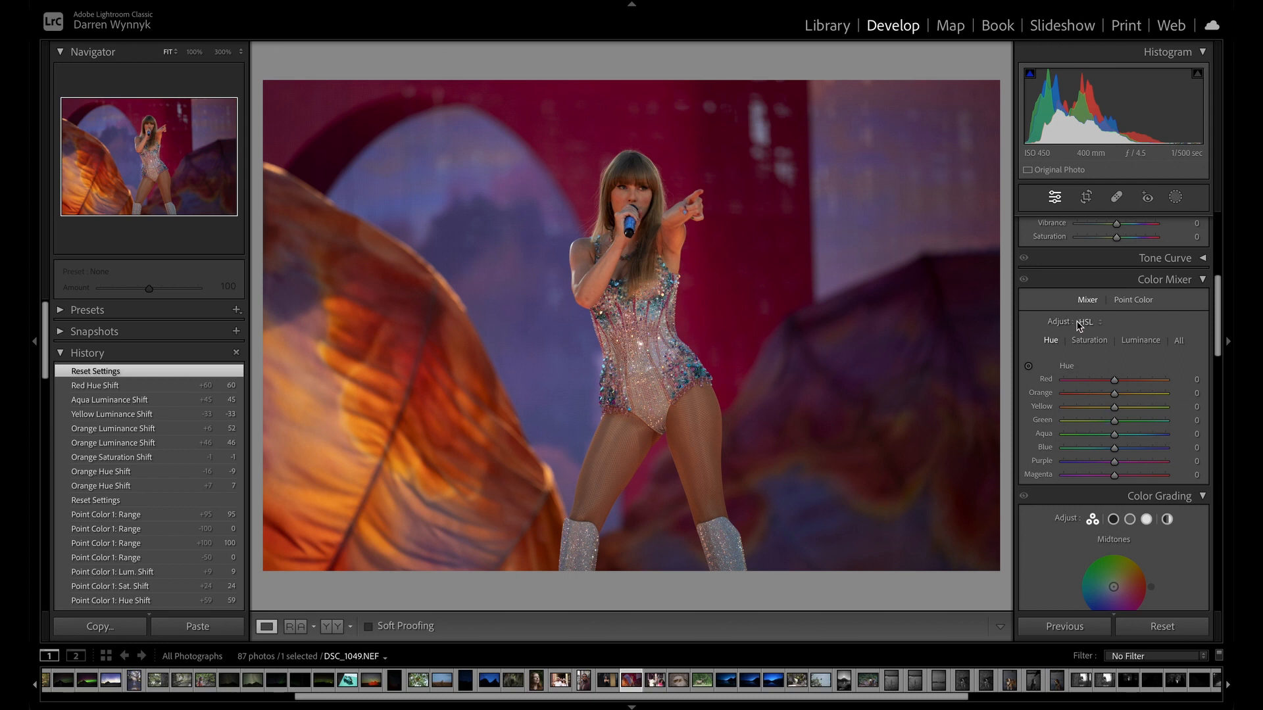
Test hue shifts with the targeted adjustment, finish with red at -5 and magenta at -40, and collapse the Color Mixer.
{"action": "left_click", "coordinate": [1029, 367]}
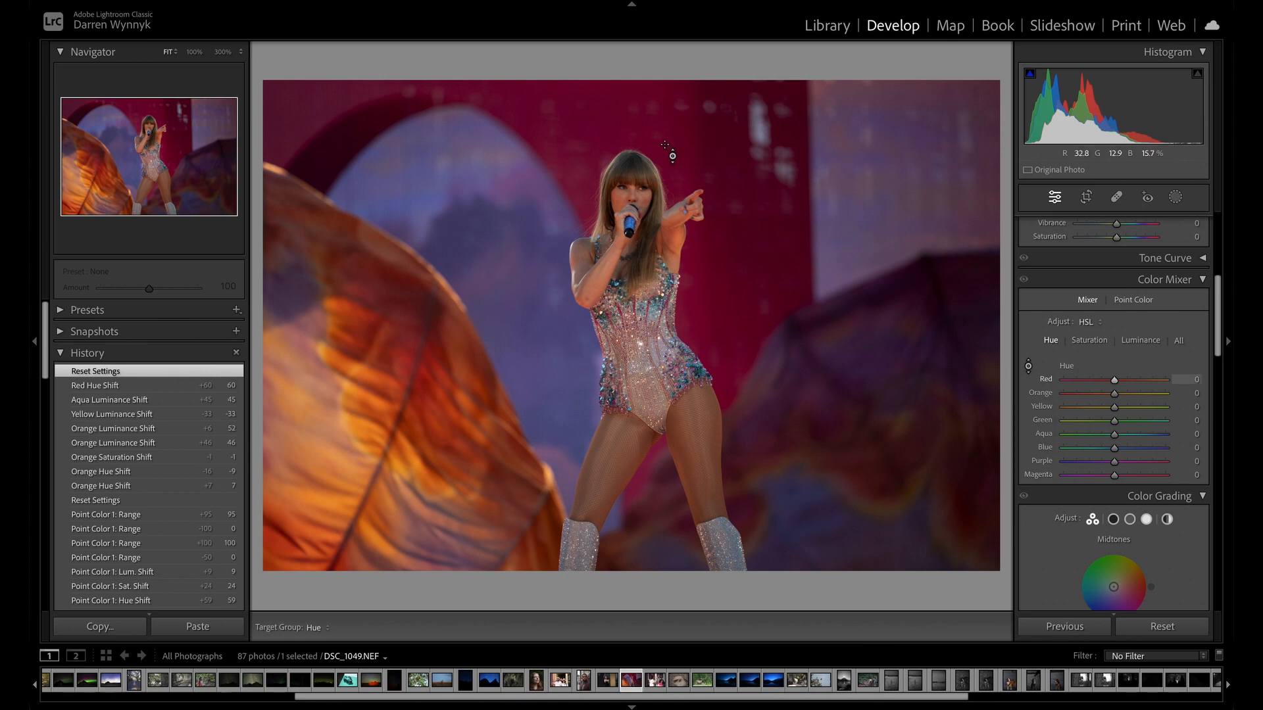
{"action": "left_click_drag", "start_coordinate": [743, 263], "coordinate": [744, 243]}
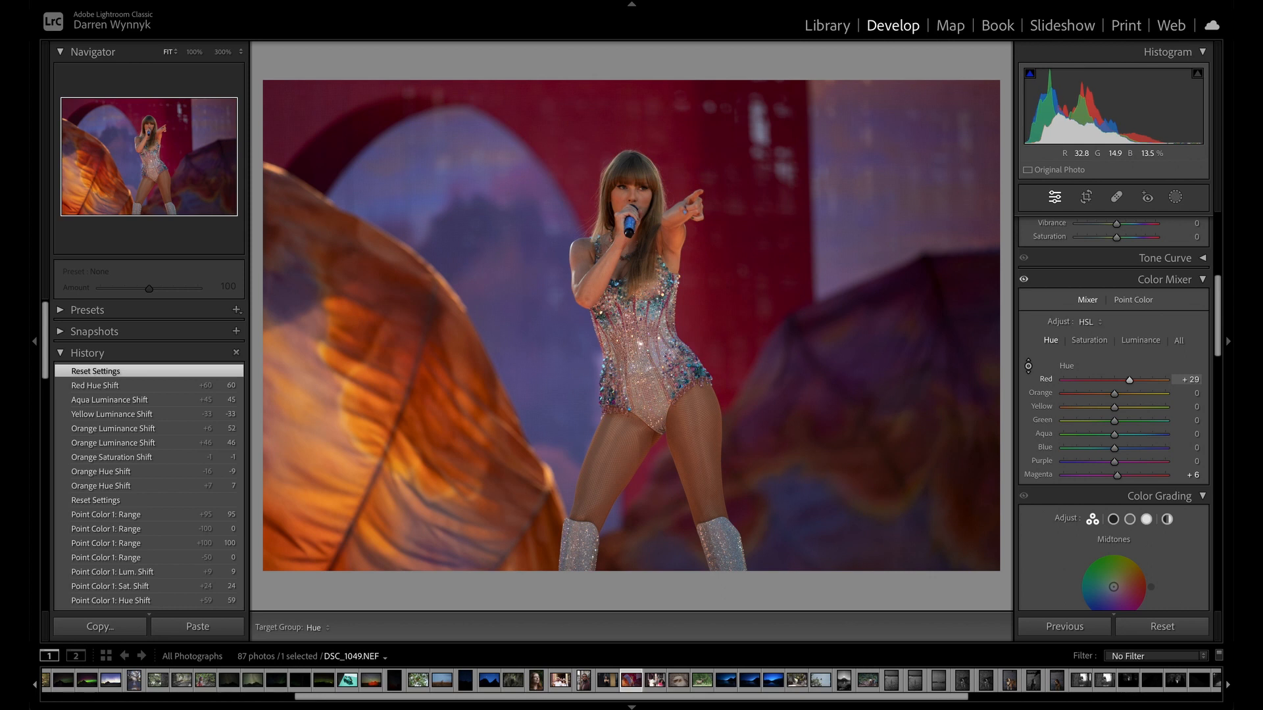
{"action": "mouse_move", "coordinate": [743, 243]}
{"action": "left_mouse_down"}
{"action": "mouse_move", "coordinate": [744, 230]}
{"action": "mouse_move", "coordinate": [744, 328]}
{"action": "mouse_move", "coordinate": [744, 199]}
{"action": "mouse_move", "coordinate": [743, 519]}
{"action": "mouse_move", "coordinate": [685, 412]}
{"action": "mouse_move", "coordinate": [702, 237]}
{"action": "mouse_move", "coordinate": [684, 174]}
{"action": "mouse_move", "coordinate": [743, 293]}
{"action": "mouse_move", "coordinate": [743, 262]}
{"action": "mouse_move", "coordinate": [743, 355]}
{"action": "mouse_move", "coordinate": [743, 186]}
{"action": "mouse_move", "coordinate": [743, 328]}
{"action": "mouse_move", "coordinate": [743, 188]}
{"action": "mouse_move", "coordinate": [744, 260]}
{"action": "left_mouse_up"}
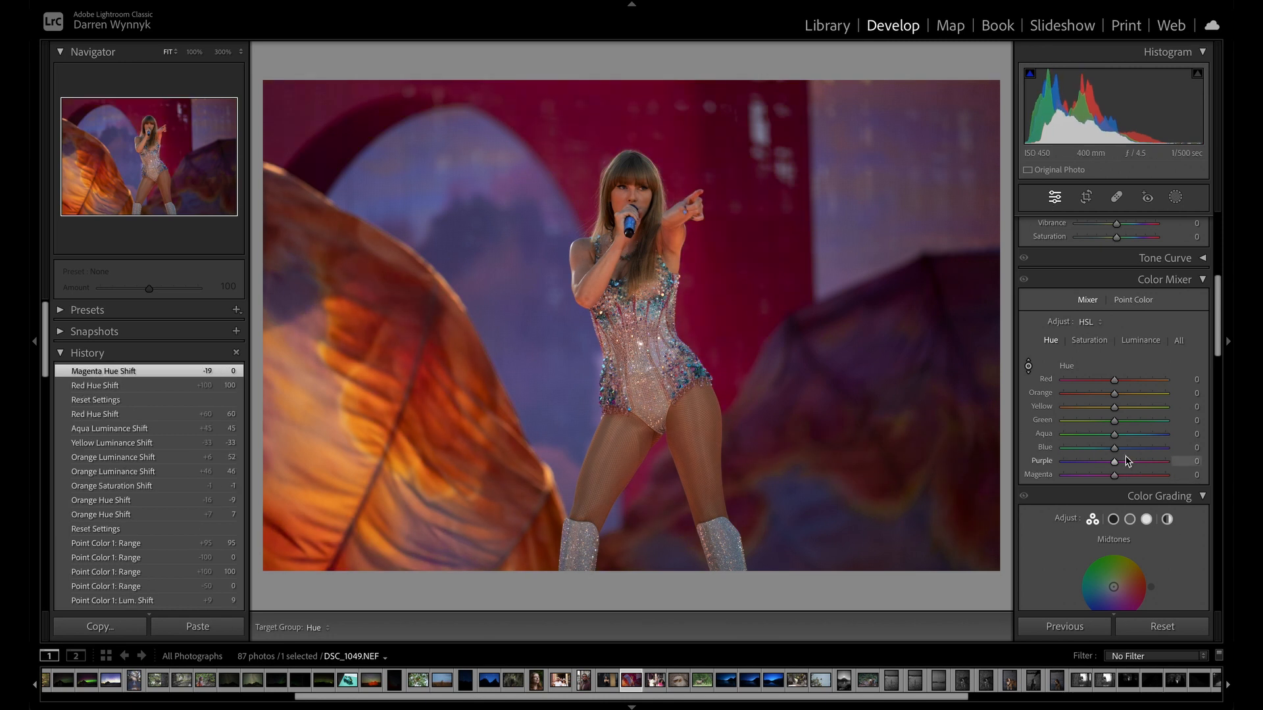
{"action": "left_click_drag", "start_coordinate": [871, 490], "coordinate": [788, 349]}
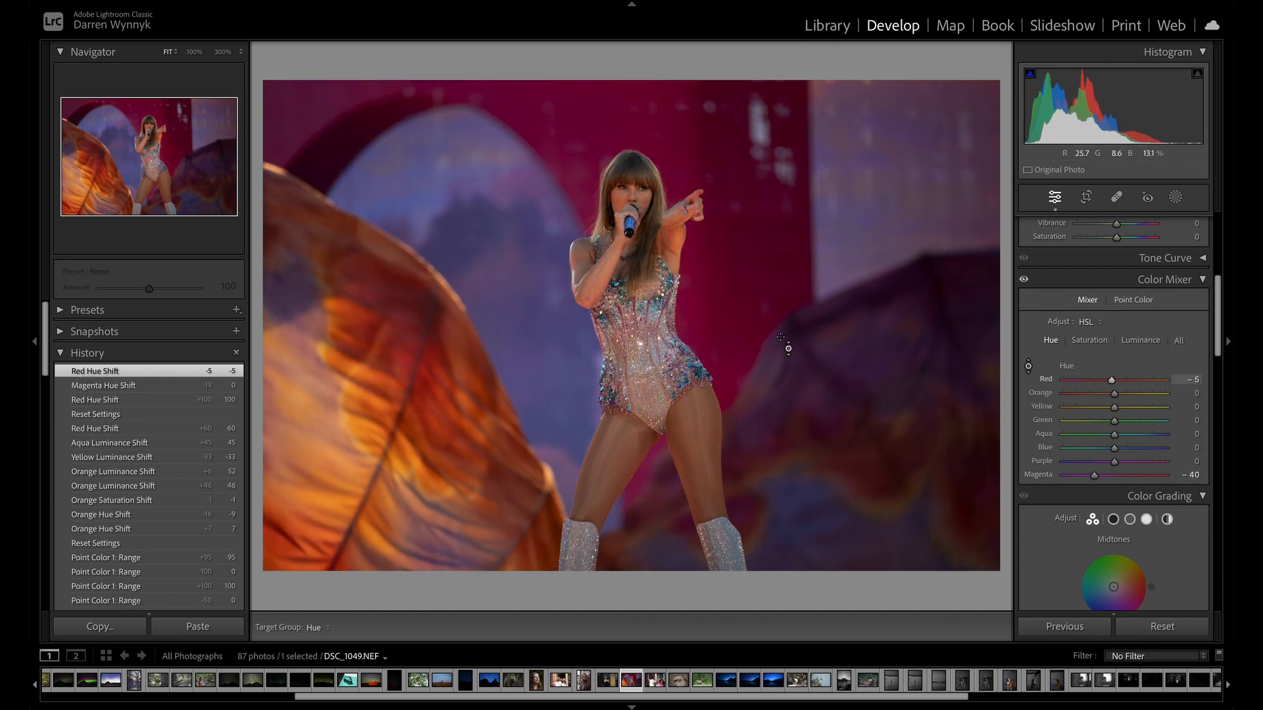
{"action": "left_click", "coordinate": [1202, 280]}
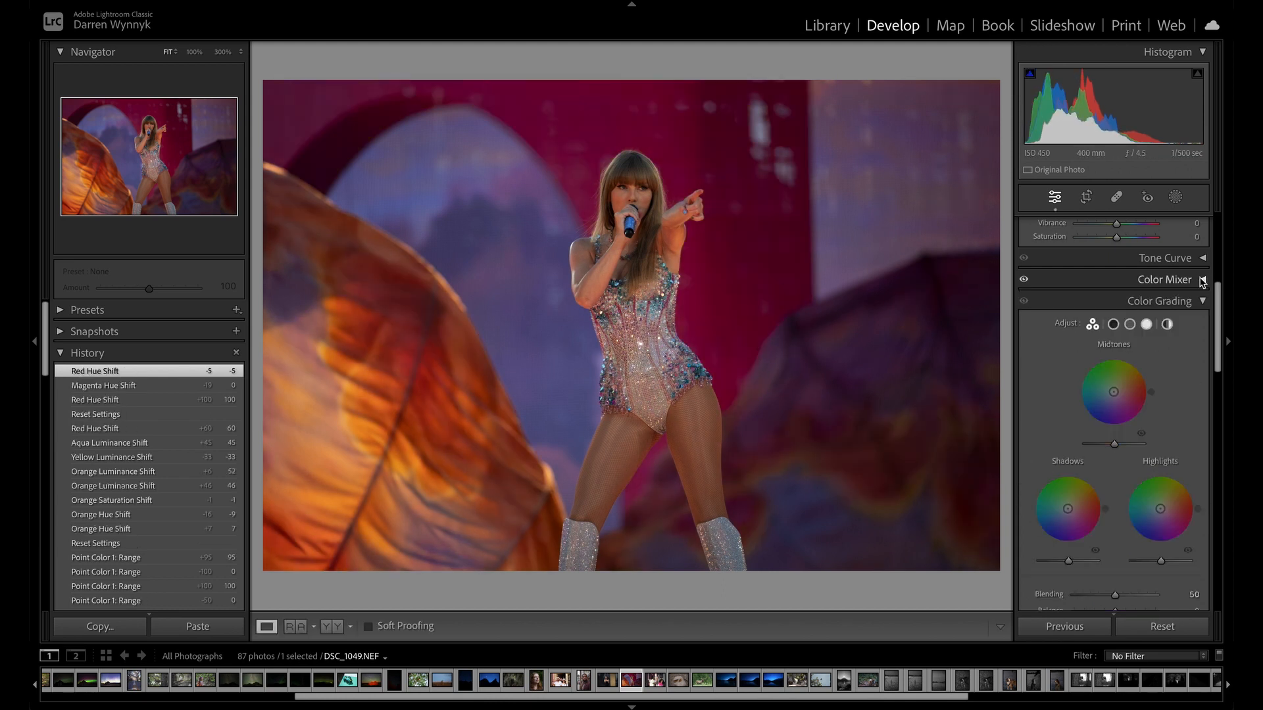
Examine the Color Grading wheels for shadows, midtones, highlights and global, and return to the three-way view.
{"action": "scroll", "coordinate": [1132, 392], "scroll_direction": "down", "scroll_amount": 3}
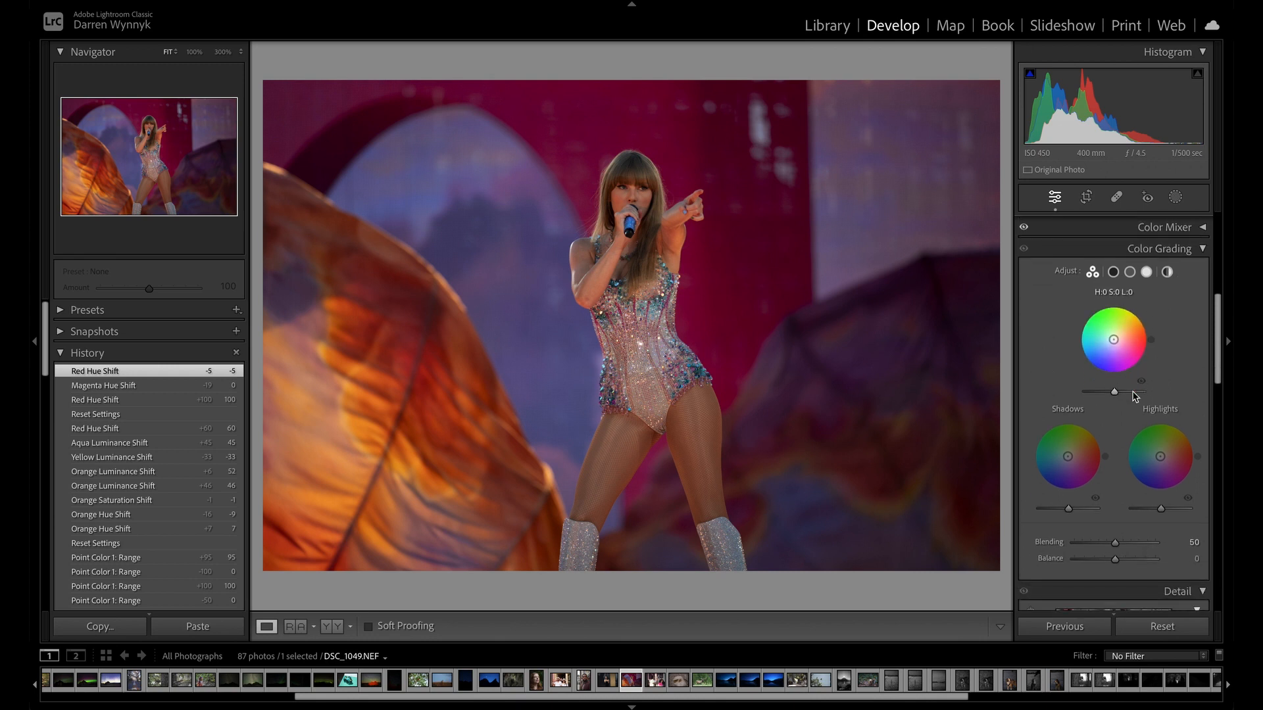
{"action": "scroll", "coordinate": [1132, 396], "scroll_direction": "up", "scroll_amount": 2}
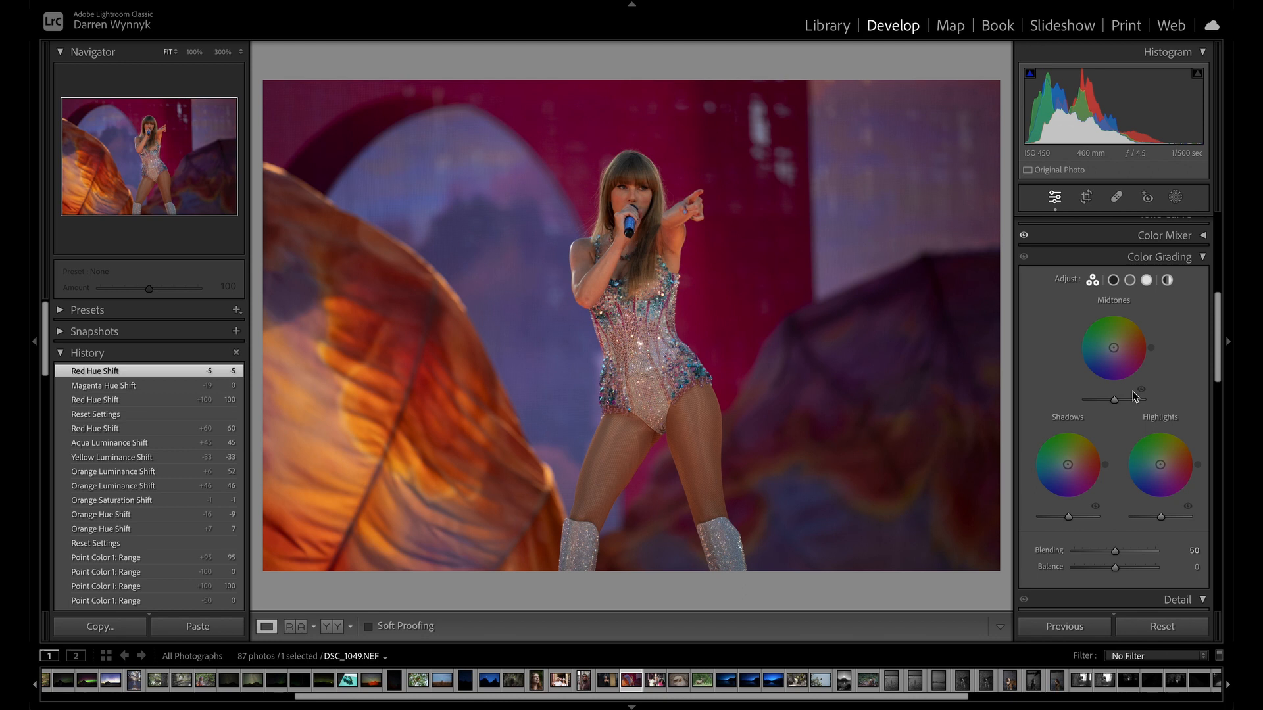
{"action": "left_click", "coordinate": [1114, 282]}
{"action": "left_click", "coordinate": [1127, 285]}
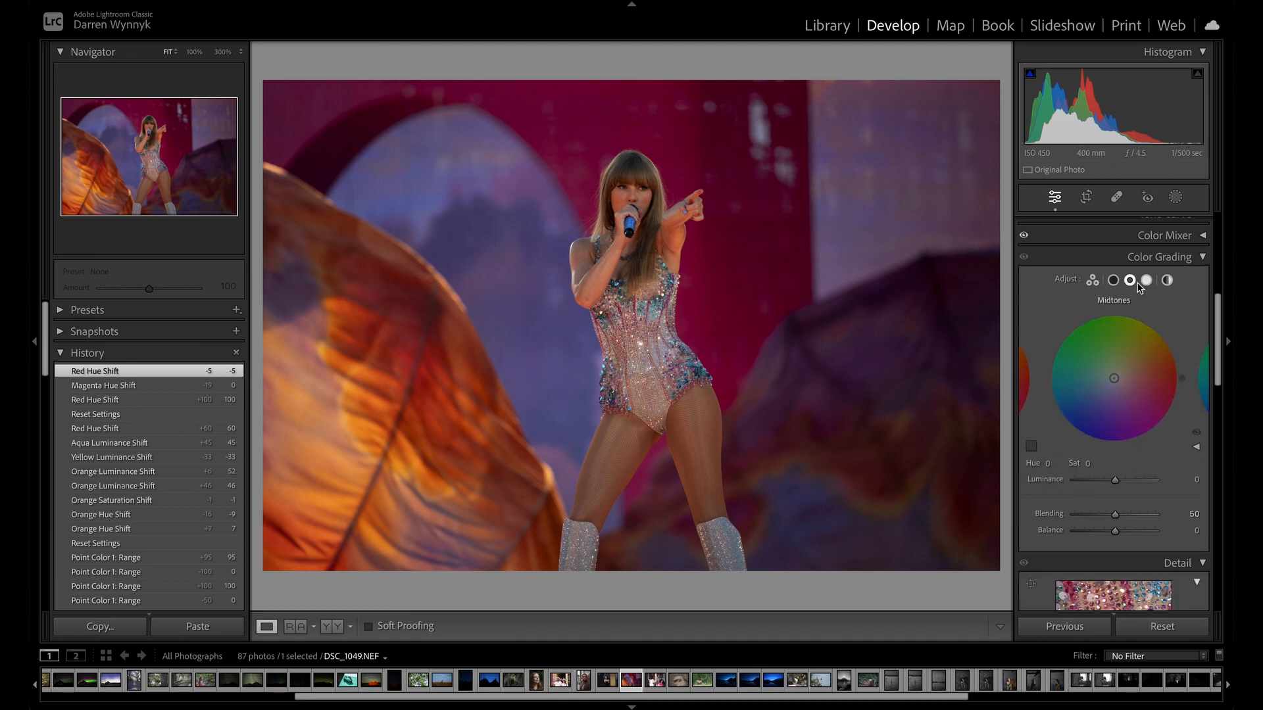
{"action": "left_click", "coordinate": [1147, 281]}
{"action": "left_click", "coordinate": [1166, 281]}
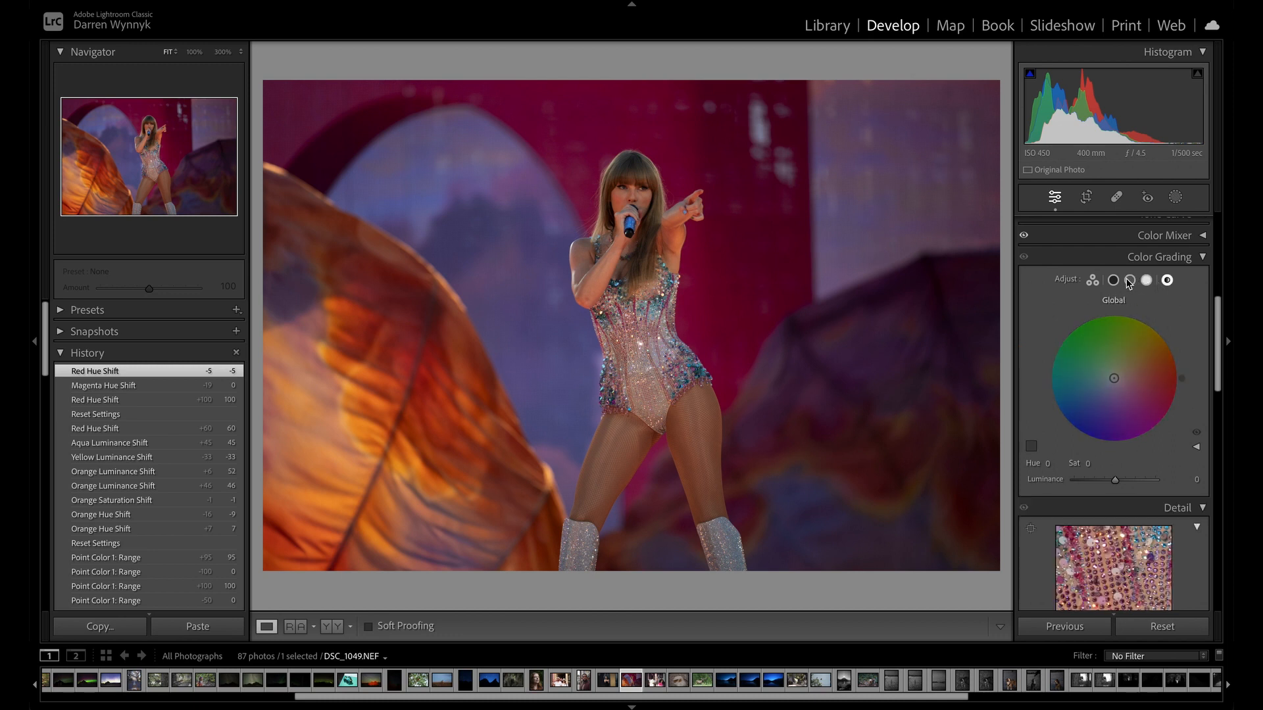
{"action": "left_click", "coordinate": [1093, 281]}
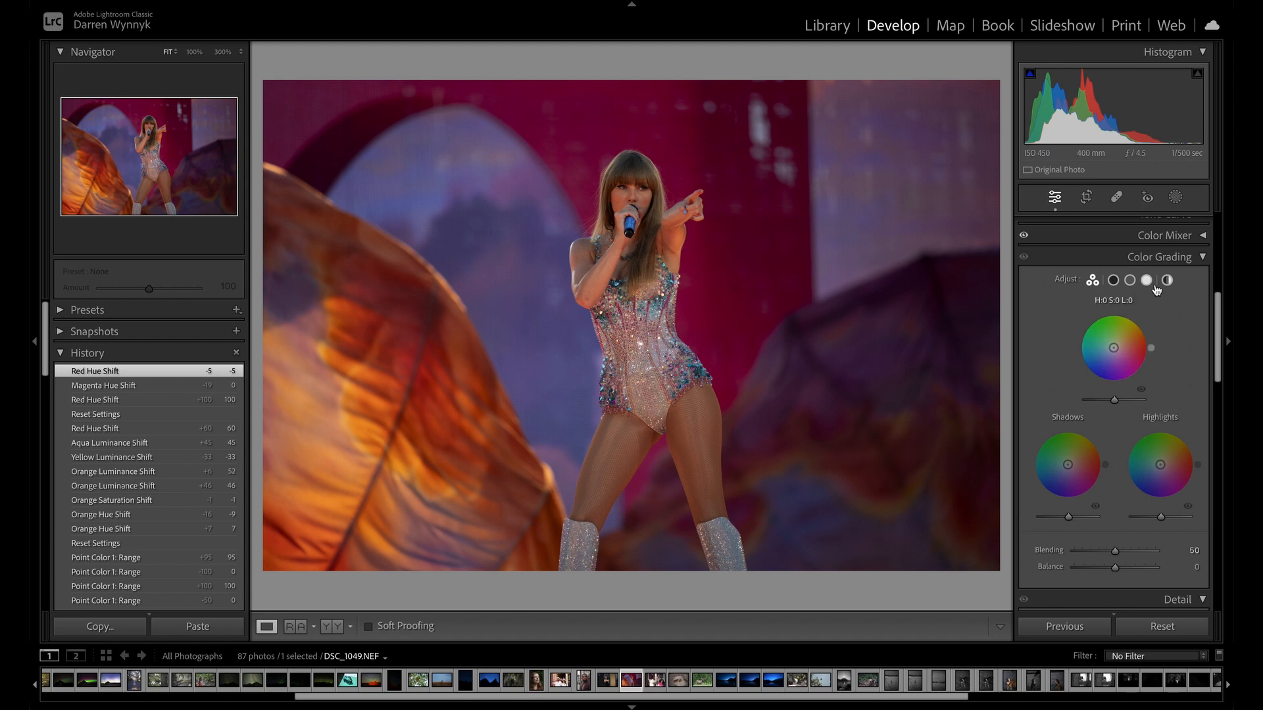
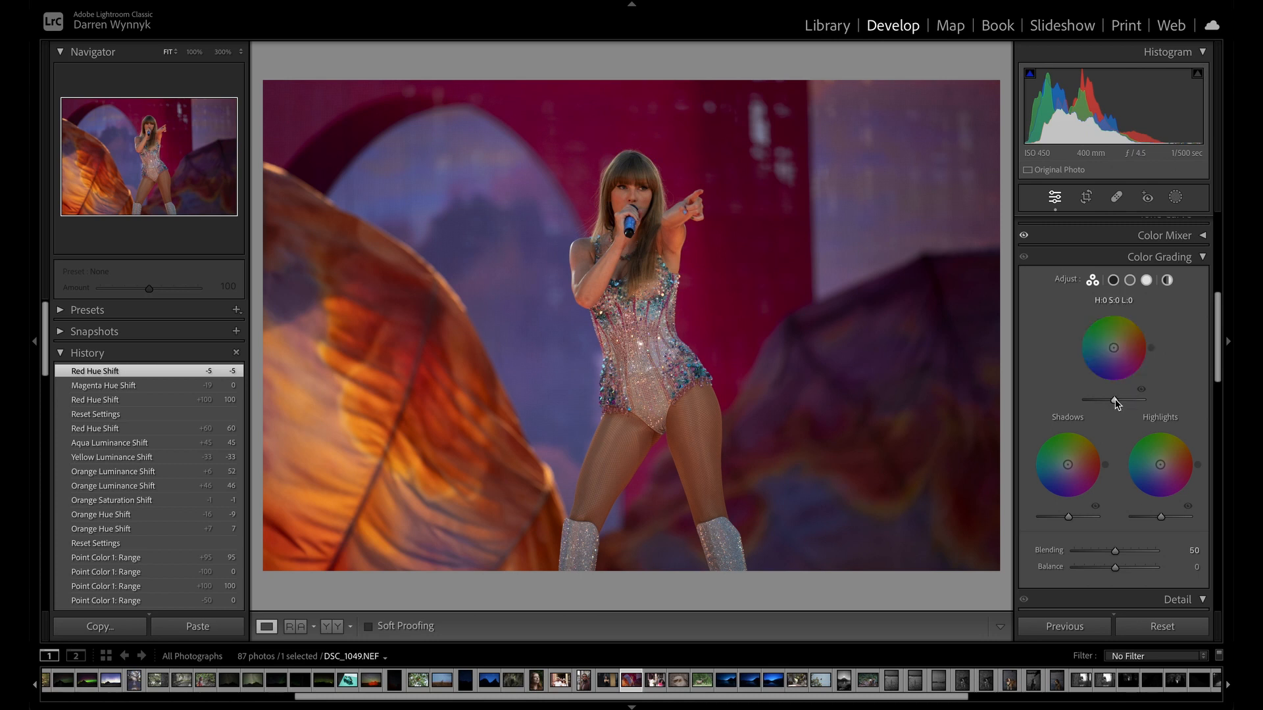
Set the midtone luminance to +70 and the Color Grading balance to -5, and test the shadow luminance before resetting it to 0.
{"action": "mouse_move", "coordinate": [1116, 403]}
{"action": "left_mouse_down"}
{"action": "mouse_move", "coordinate": [1187, 397]}
{"action": "mouse_move", "coordinate": [1107, 402]}
{"action": "mouse_move", "coordinate": [1134, 402]}
{"action": "left_mouse_up"}
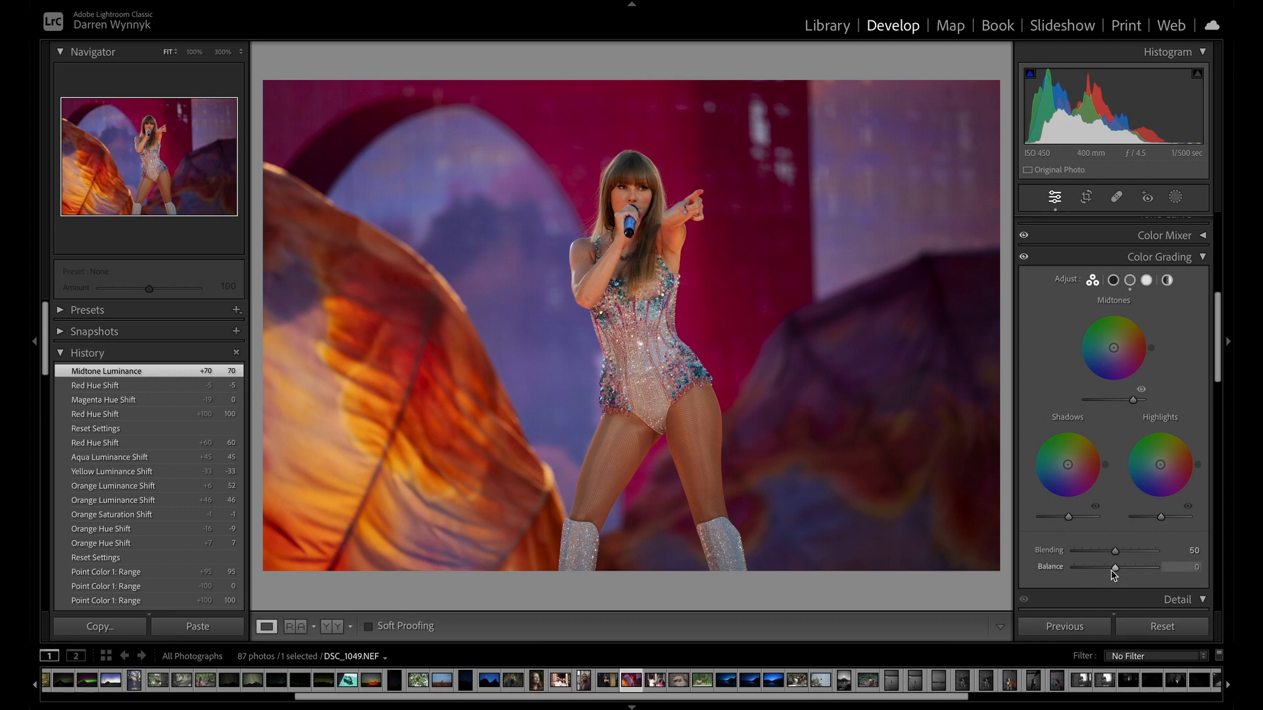
{"action": "mouse_move", "coordinate": [1113, 568]}
{"action": "left_mouse_down"}
{"action": "mouse_move", "coordinate": [1161, 573]}
{"action": "mouse_move", "coordinate": [1081, 583]}
{"action": "mouse_move", "coordinate": [1212, 582]}
{"action": "mouse_move", "coordinate": [1072, 568]}
{"action": "mouse_move", "coordinate": [1224, 591]}
{"action": "mouse_move", "coordinate": [1141, 569]}
{"action": "mouse_move", "coordinate": [975, 585]}
{"action": "mouse_move", "coordinate": [1173, 565]}
{"action": "mouse_move", "coordinate": [1181, 576]}
{"action": "mouse_move", "coordinate": [960, 568]}
{"action": "mouse_move", "coordinate": [1079, 587]}
{"action": "mouse_move", "coordinate": [1111, 577]}
{"action": "left_mouse_up"}
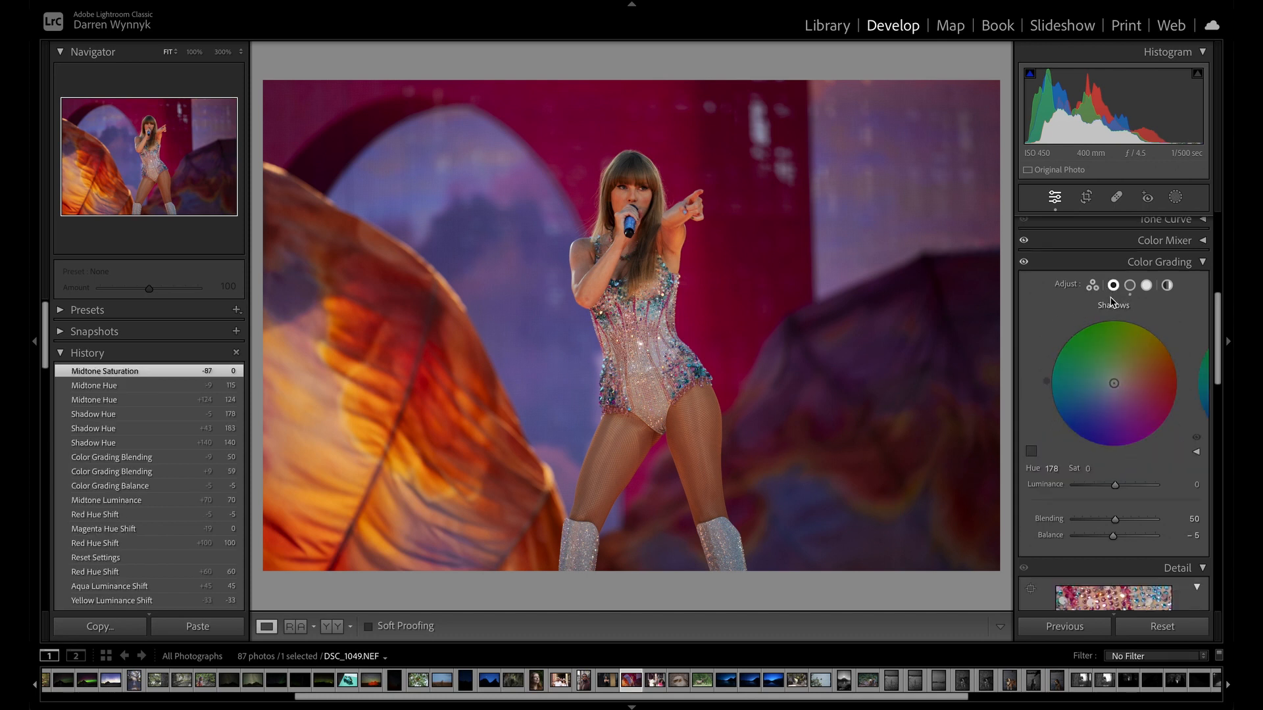
{"action": "left_click", "coordinate": [1130, 285]}
{"action": "left_click", "coordinate": [1146, 285]}
{"action": "left_click", "coordinate": [1112, 286]}
{"action": "mouse_move", "coordinate": [1115, 485]}
{"action": "left_mouse_down"}
{"action": "mouse_move", "coordinate": [1162, 482]}
{"action": "mouse_move", "coordinate": [1089, 494]}
{"action": "mouse_move", "coordinate": [1132, 487]}
{"action": "mouse_move", "coordinate": [1113, 487]}
{"action": "left_mouse_up"}
{"action": "double_click", "coordinate": [1114, 487]}
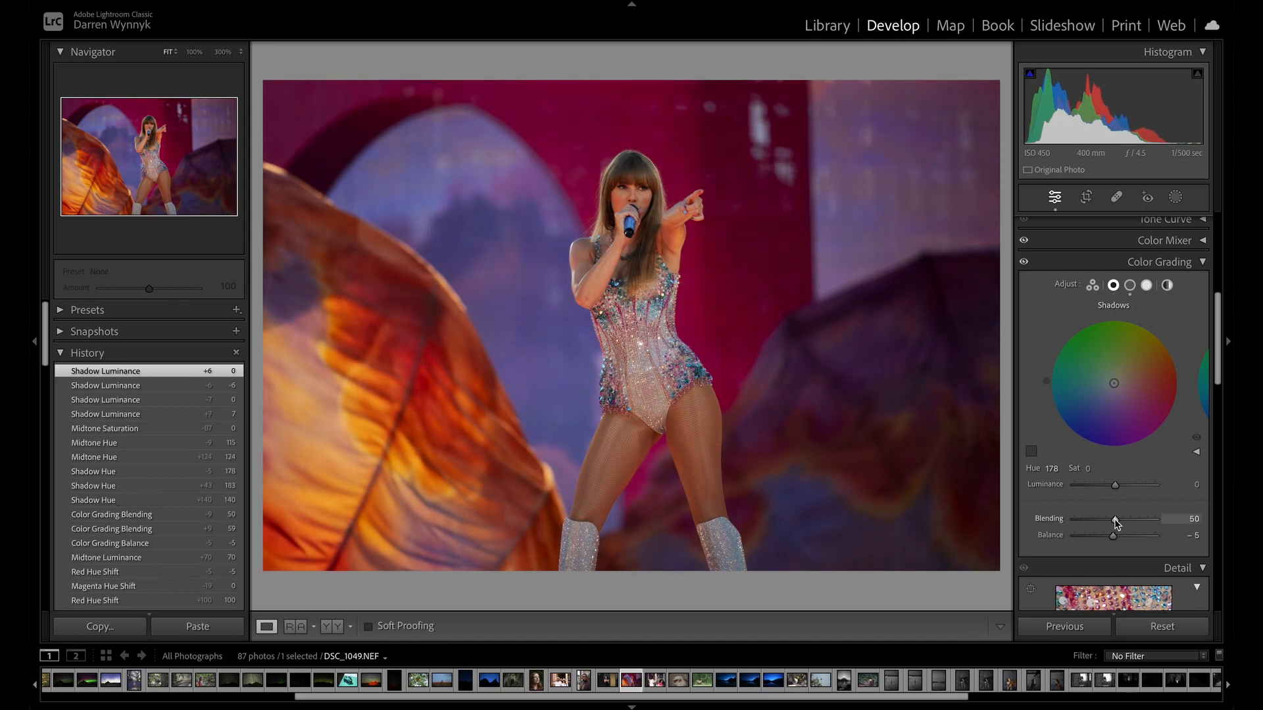
{"action": "scroll", "coordinate": [1105, 461], "scroll_direction": "down", "scroll_amount": 2}
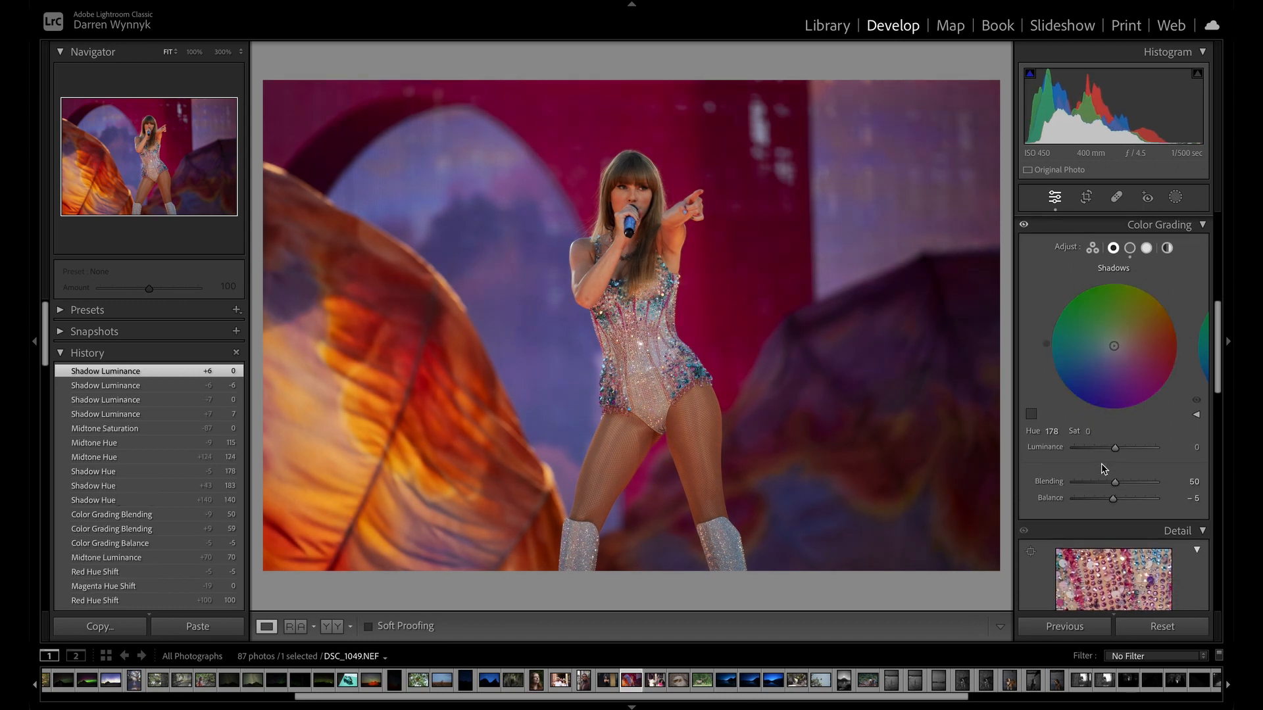
{"action": "scroll", "coordinate": [1105, 467], "scroll_direction": "up", "scroll_amount": 2}
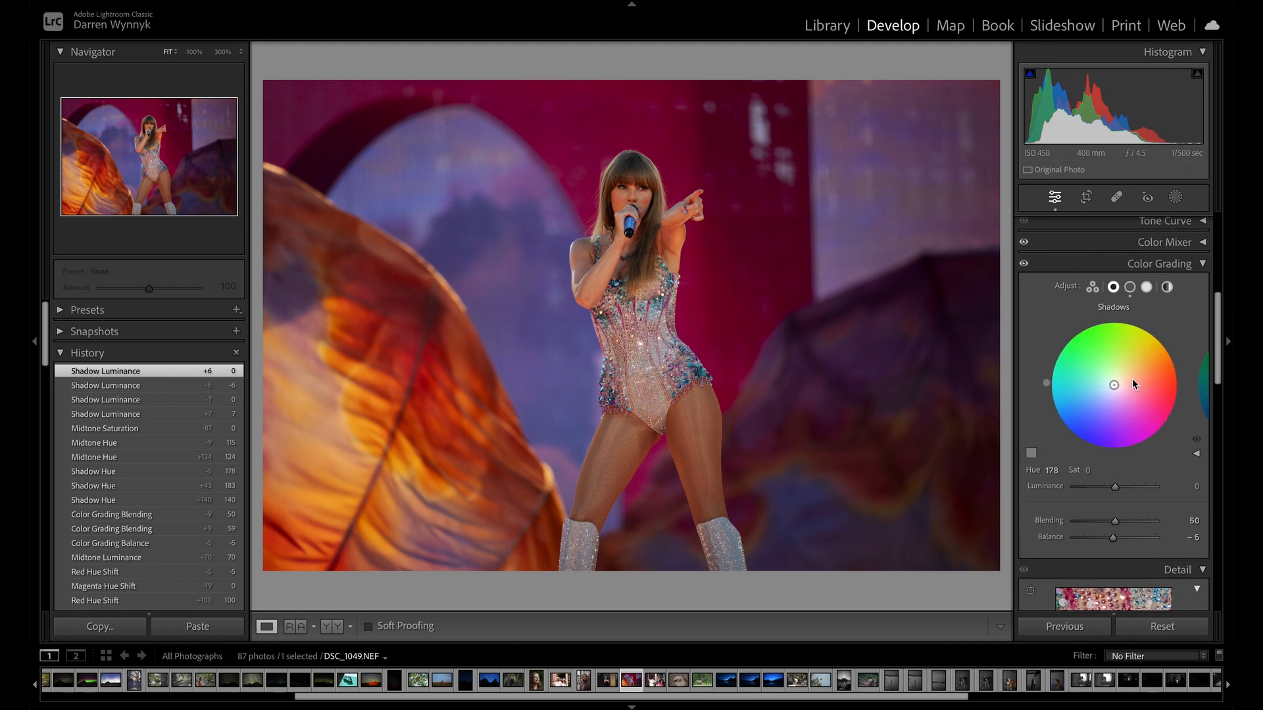
Test cyan and violet tints in the shadows, ending on green with hue 117 and saturation 69.
{"action": "mouse_move", "coordinate": [1109, 390]}
{"action": "left_mouse_down"}
{"action": "mouse_move", "coordinate": [1076, 386]}
{"action": "mouse_move", "coordinate": [1149, 384]}
{"action": "mouse_move", "coordinate": [1109, 387]}
{"action": "mouse_move", "coordinate": [1100, 368]}
{"action": "mouse_move", "coordinate": [1129, 391]}
{"action": "mouse_move", "coordinate": [1096, 396]}
{"action": "mouse_move", "coordinate": [1103, 371]}
{"action": "mouse_move", "coordinate": [1099, 382]}
{"action": "mouse_move", "coordinate": [1137, 406]}
{"action": "mouse_move", "coordinate": [1138, 384]}
{"action": "mouse_move", "coordinate": [1148, 392]}
{"action": "mouse_move", "coordinate": [1076, 388]}
{"action": "mouse_move", "coordinate": [1099, 371]}
{"action": "mouse_move", "coordinate": [1130, 405]}
{"action": "mouse_move", "coordinate": [1093, 395]}
{"action": "mouse_move", "coordinate": [1161, 387]}
{"action": "mouse_move", "coordinate": [1062, 395]}
{"action": "mouse_move", "coordinate": [1088, 391]}
{"action": "left_mouse_up"}
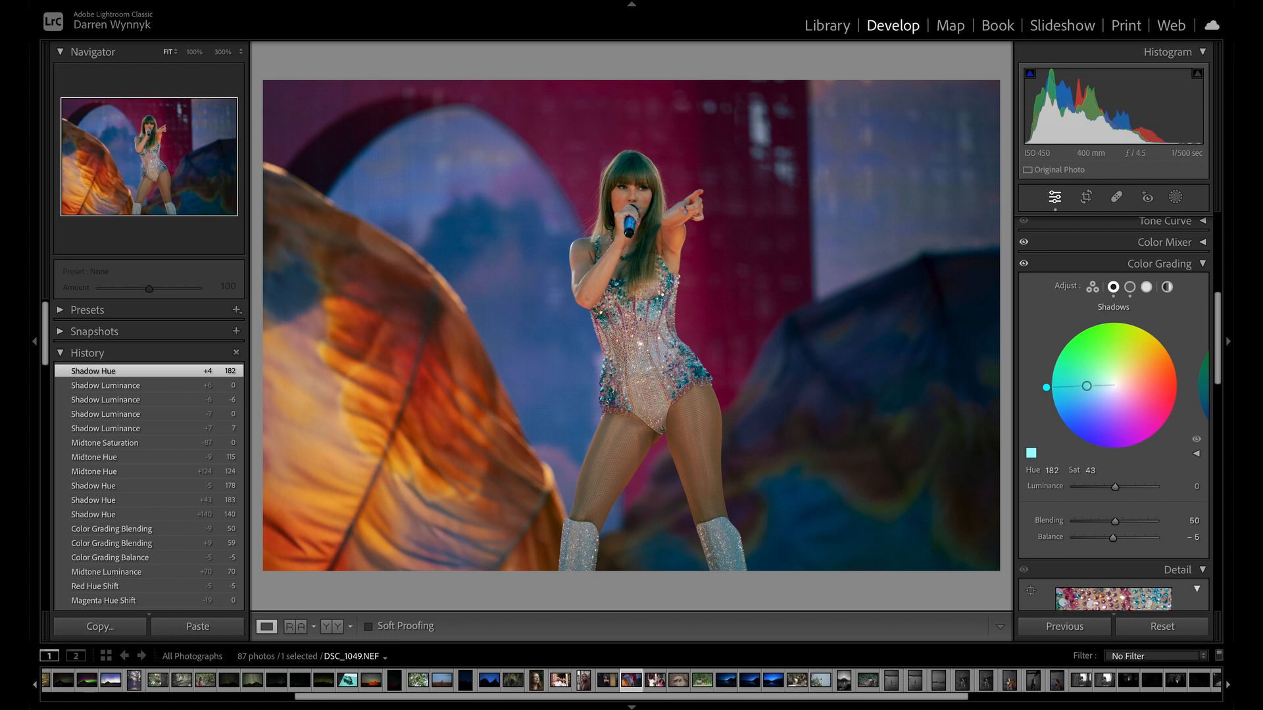
{"action": "left_click_drag", "start_coordinate": [1086, 386], "coordinate": [1112, 410]}
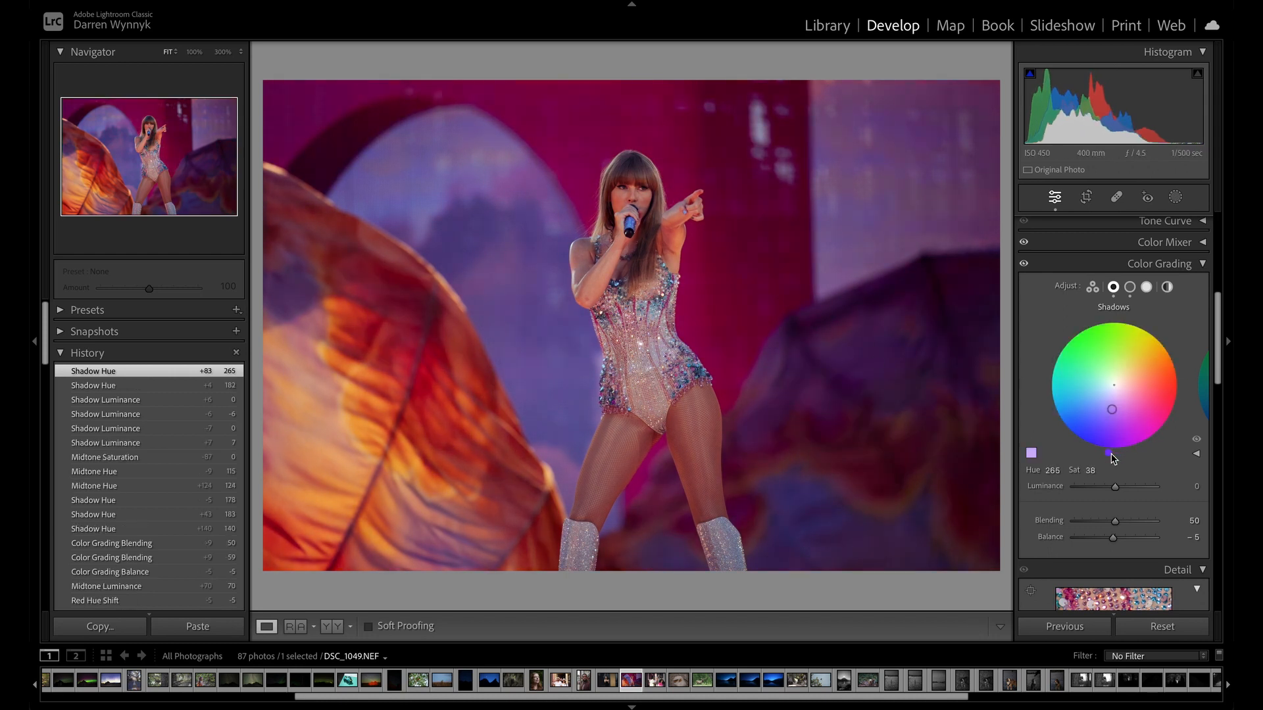
{"action": "left_click_drag", "start_coordinate": [1111, 410], "coordinate": [1083, 327]}
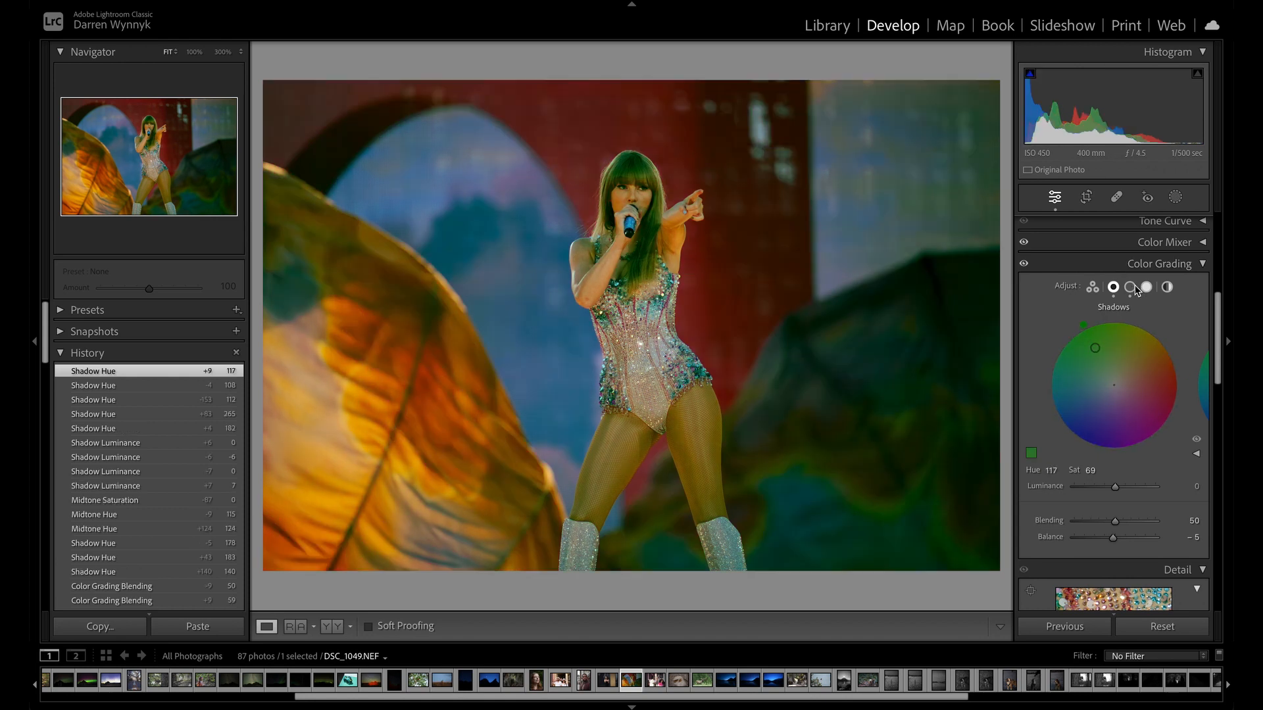
Tint the midtones blue at hue 217 and the highlights green at hue 145 with saturation 51.
{"action": "left_click", "coordinate": [1131, 288]}
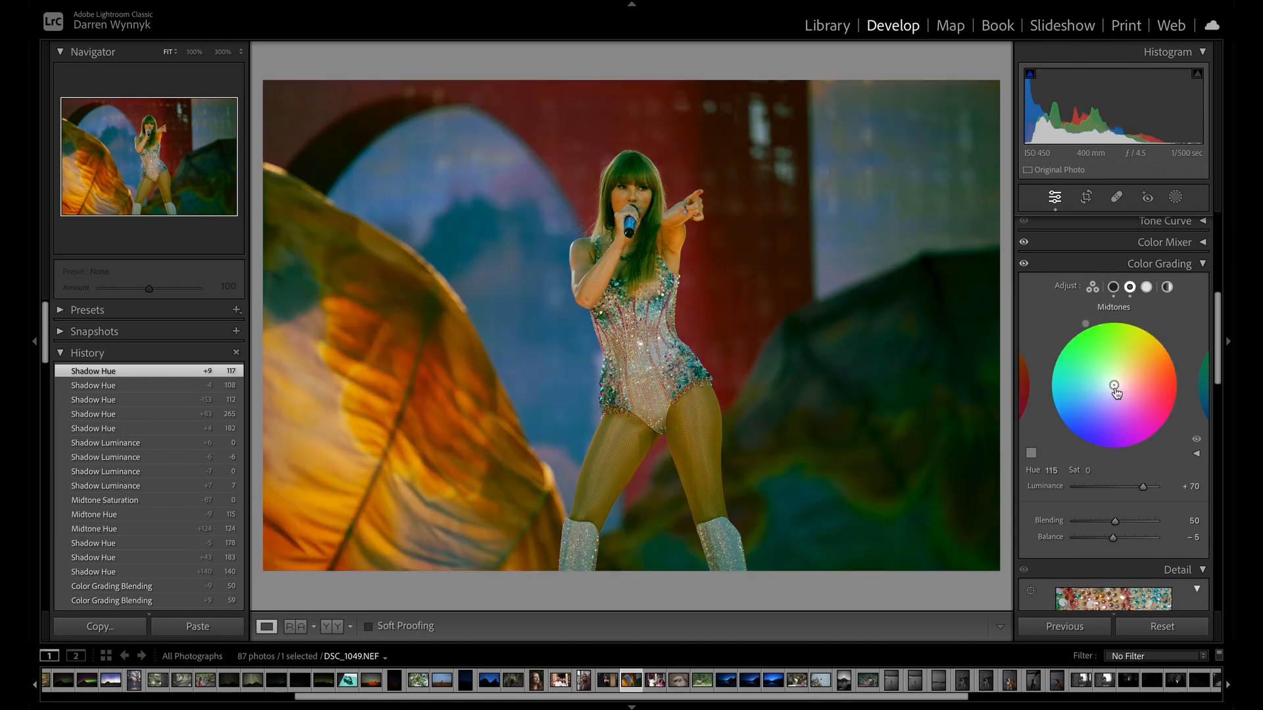
{"action": "left_click", "coordinate": [1147, 288]}
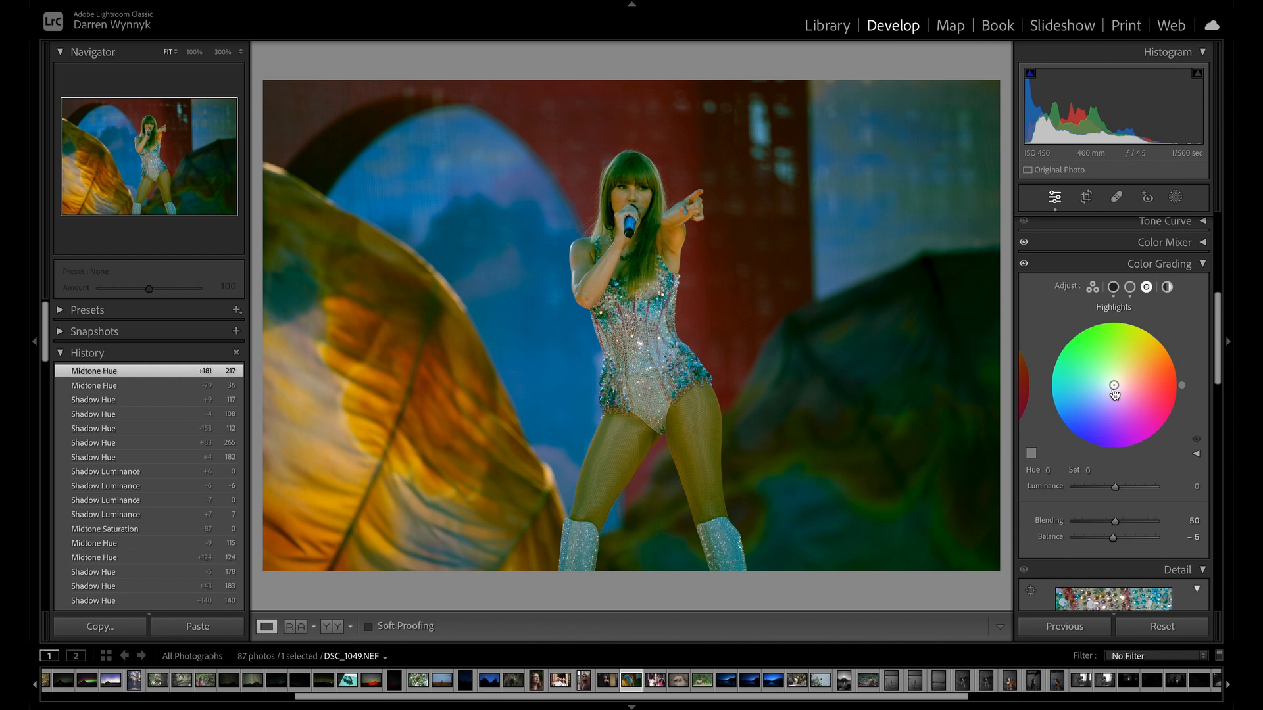
{"action": "left_click_drag", "start_coordinate": [1114, 384], "coordinate": [1058, 346]}
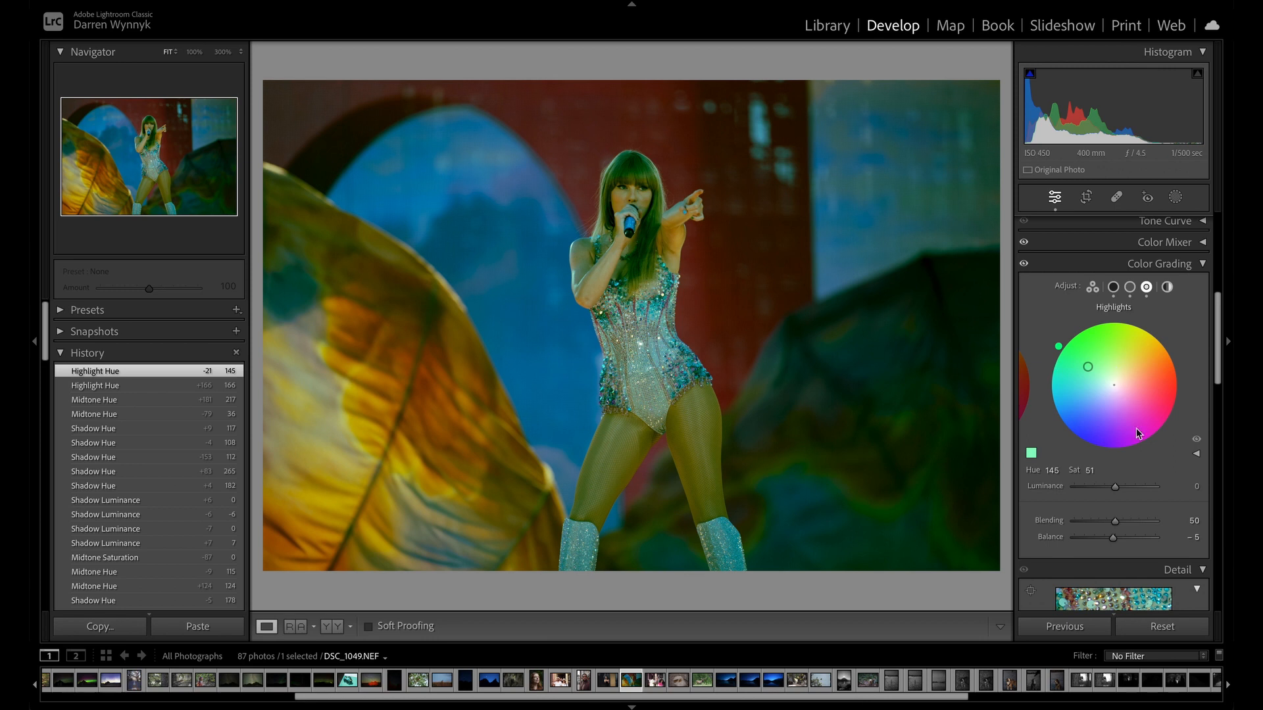
Check the three-way and global color wheels, reset all edits and collapse Color Grading.
{"action": "left_click", "coordinate": [1093, 290]}
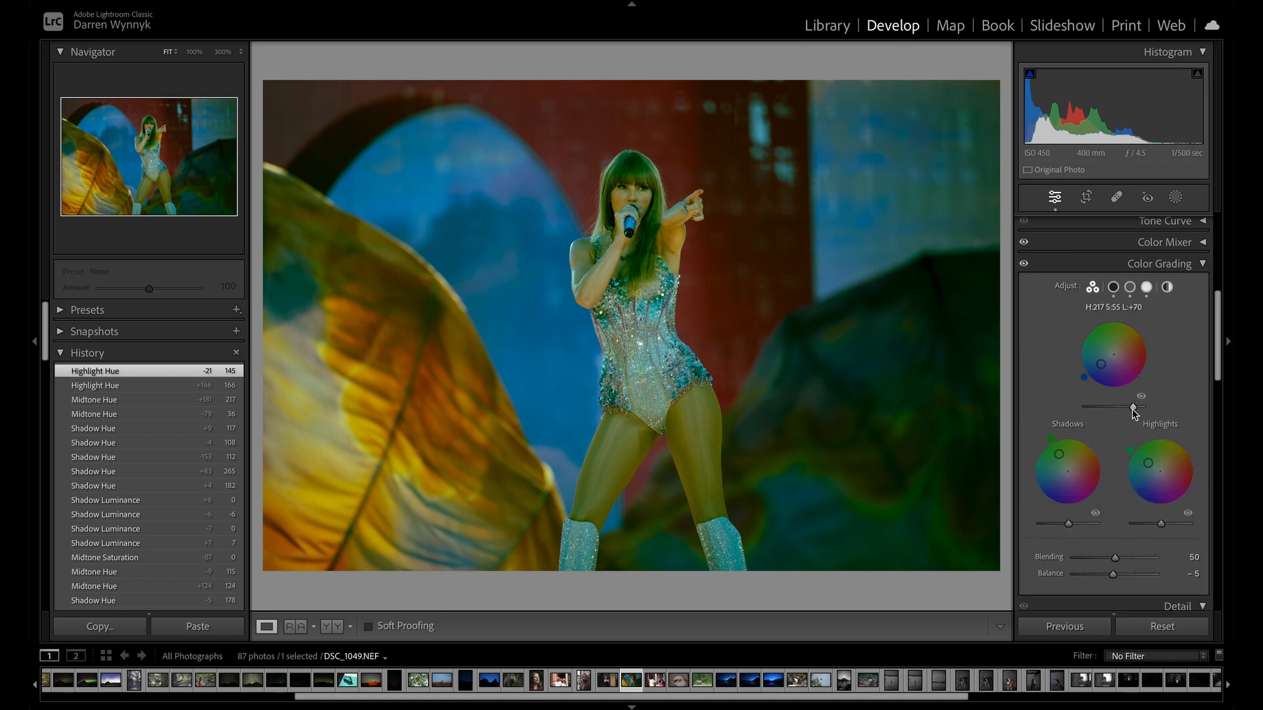
{"action": "left_click", "coordinate": [1167, 288]}
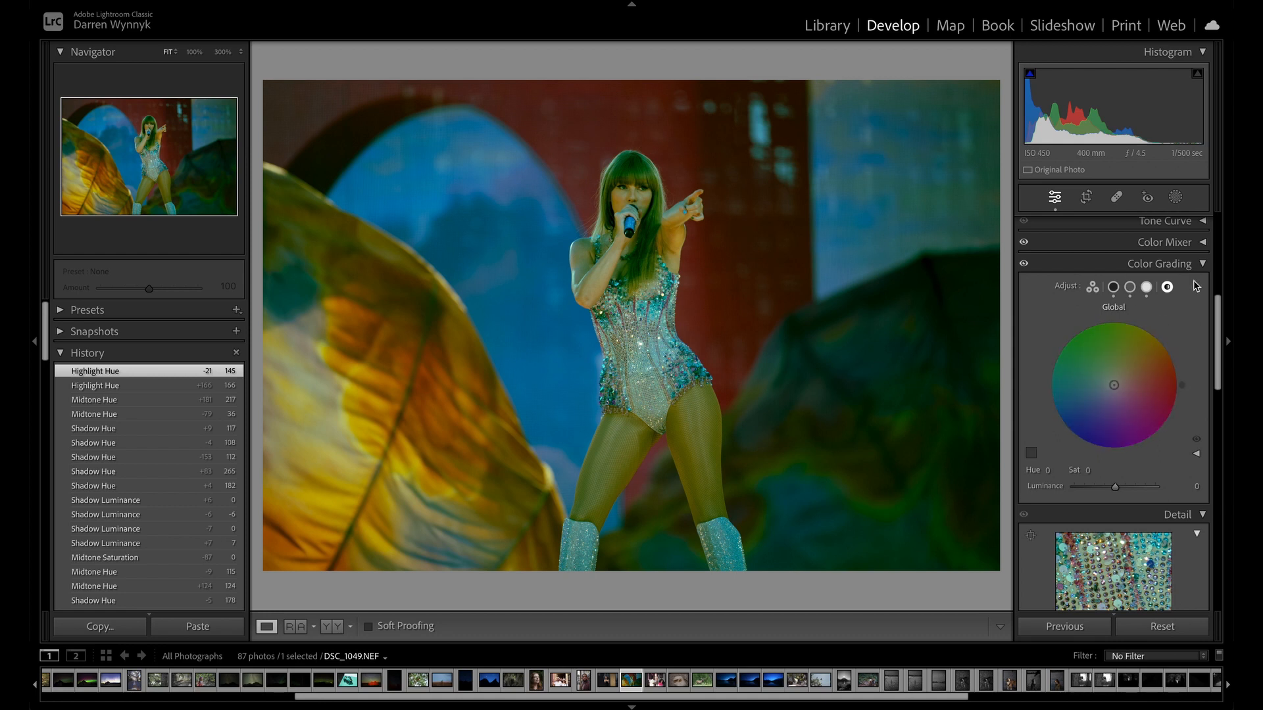
{"action": "left_click", "coordinate": [1095, 289]}
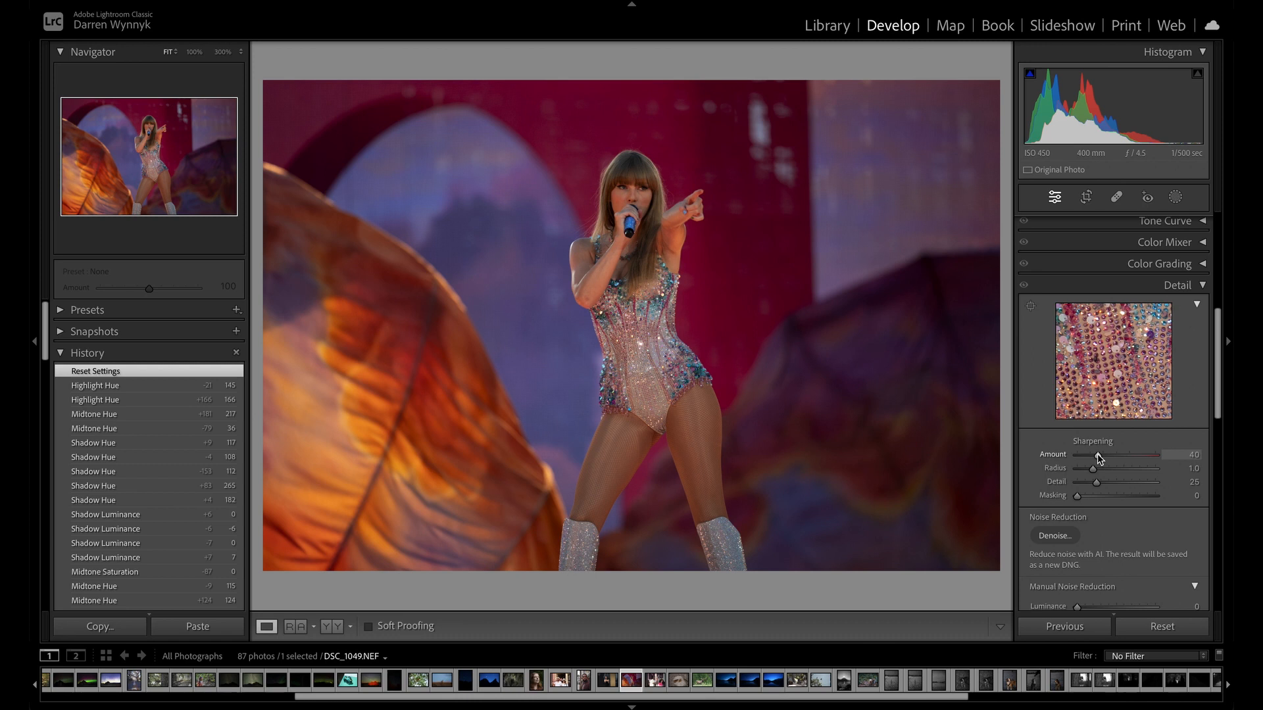
Compare sharpening on the singer's sequined costume with the amount at 0 and at 117.
{"action": "left_click", "coordinate": [684, 285]}
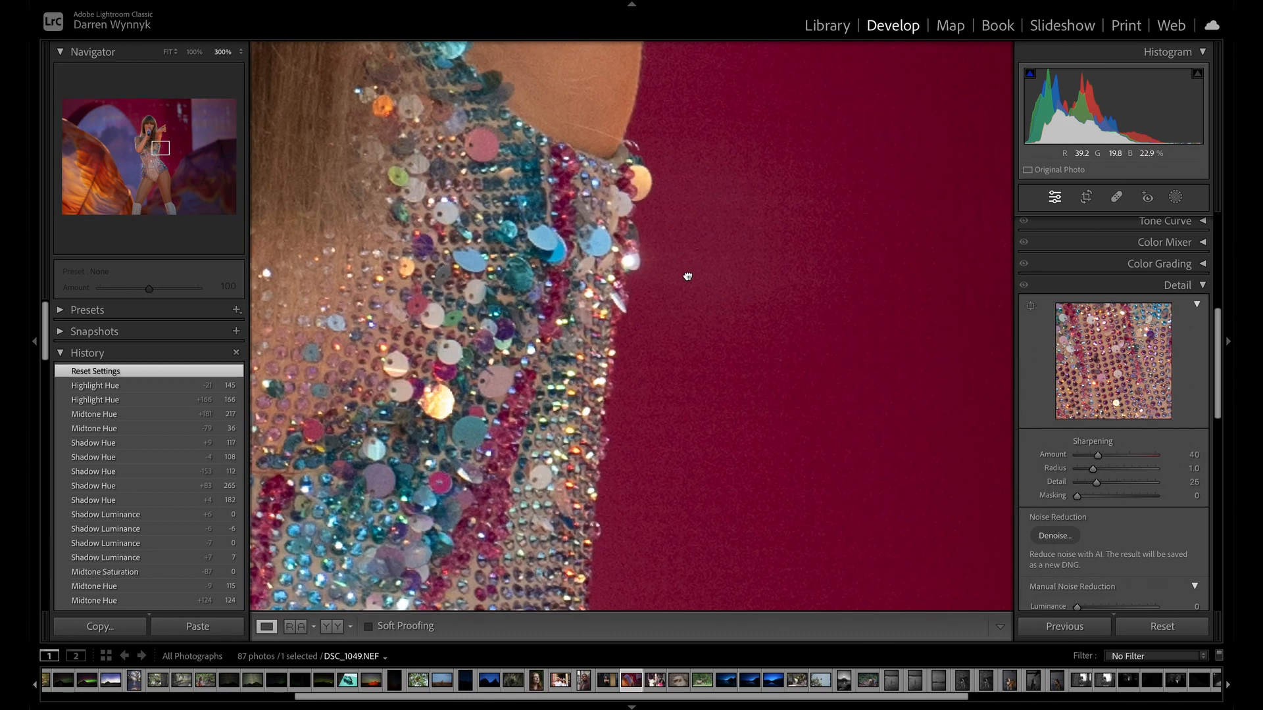
{"action": "left_click", "coordinate": [685, 274]}
{"action": "left_click", "coordinate": [680, 267]}
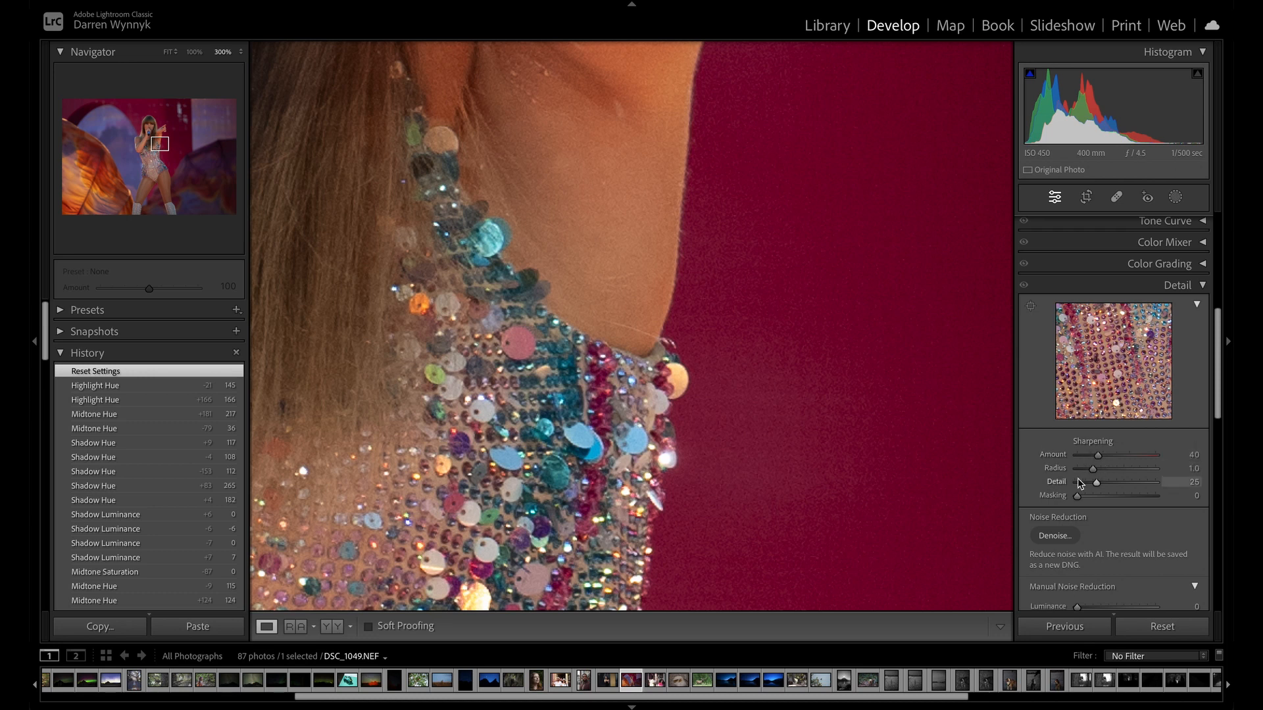
{"action": "left_click_drag", "start_coordinate": [1097, 455], "coordinate": [1054, 456]}
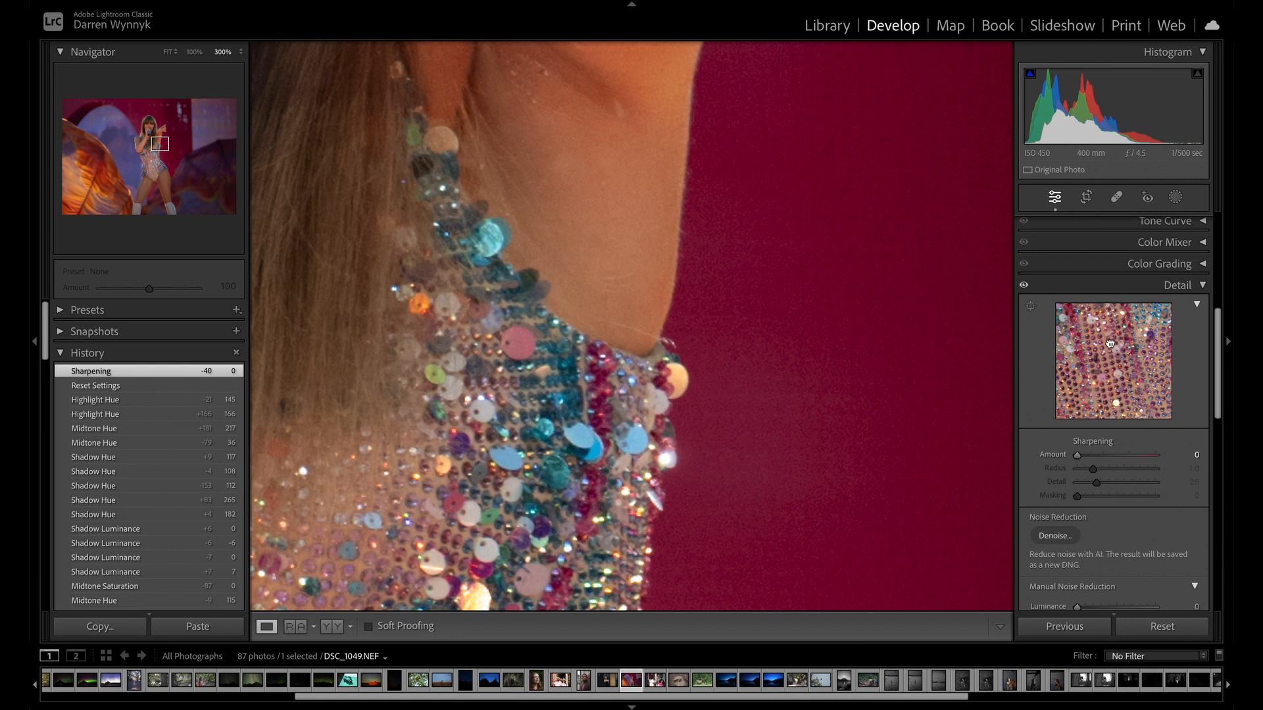
{"action": "left_click_drag", "start_coordinate": [1077, 455], "coordinate": [1137, 432]}
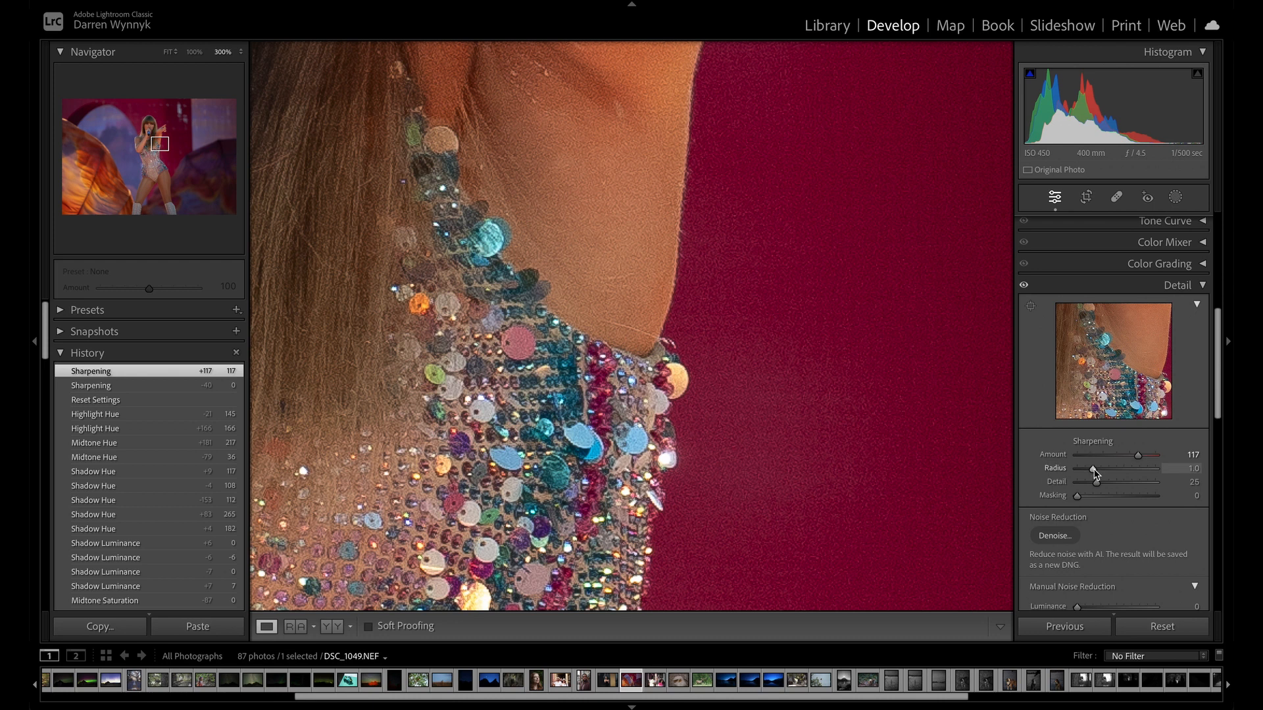
Set the sharpening radius to 0.5, the detail to 2 and the masking to 100.
{"action": "left_click_drag", "start_coordinate": [1095, 471], "coordinate": [1077, 470]}
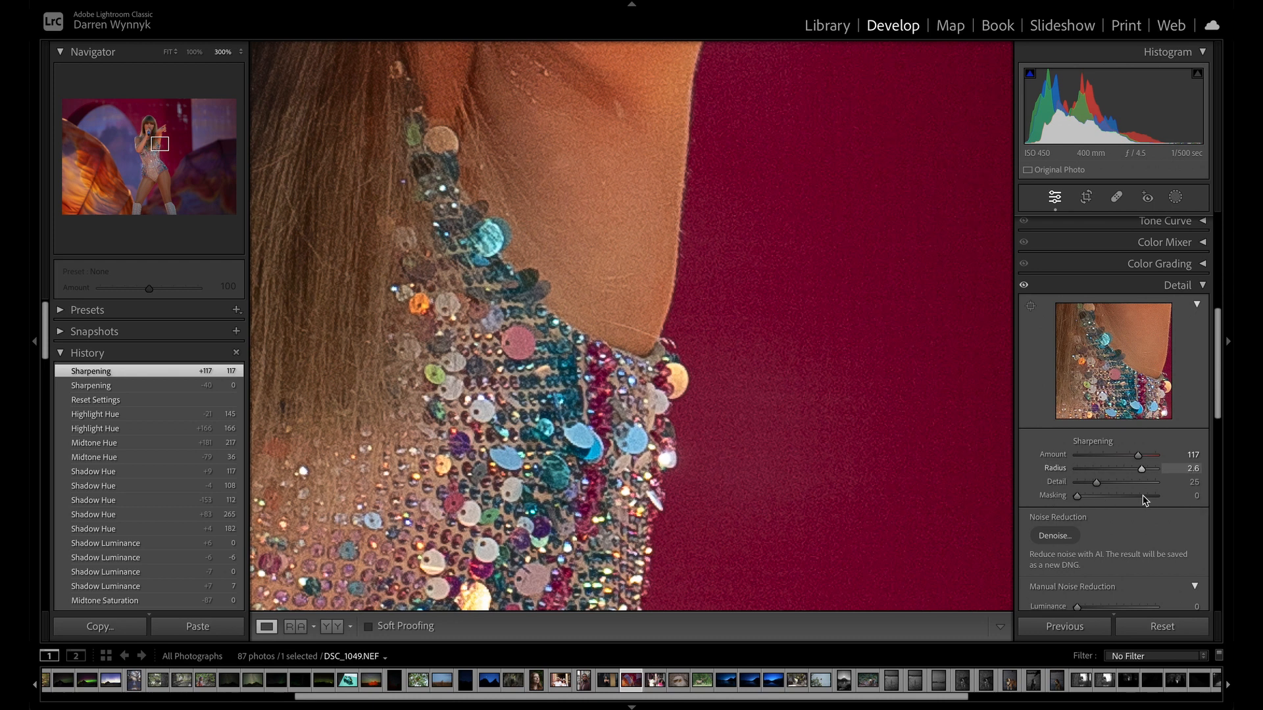
{"action": "left_click_drag", "start_coordinate": [1077, 469], "coordinate": [1092, 496]}
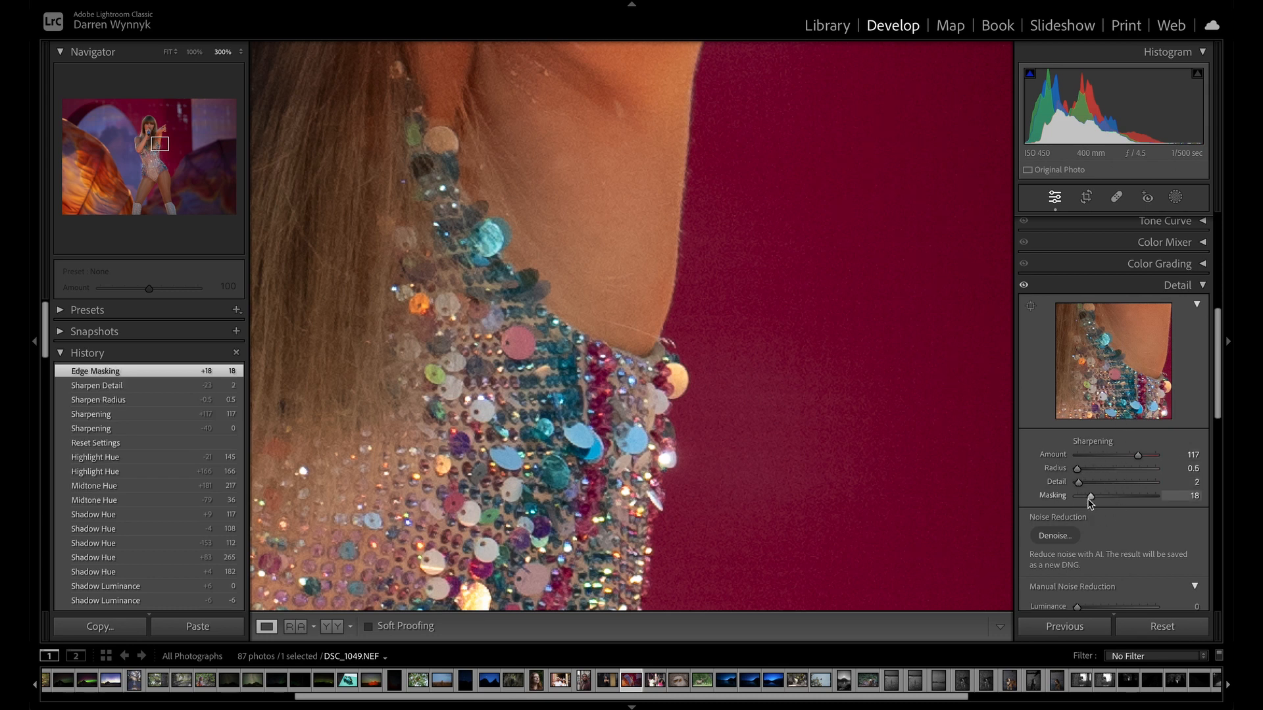
{"action": "left_click_drag", "start_coordinate": [1090, 498], "coordinate": [1163, 504]}
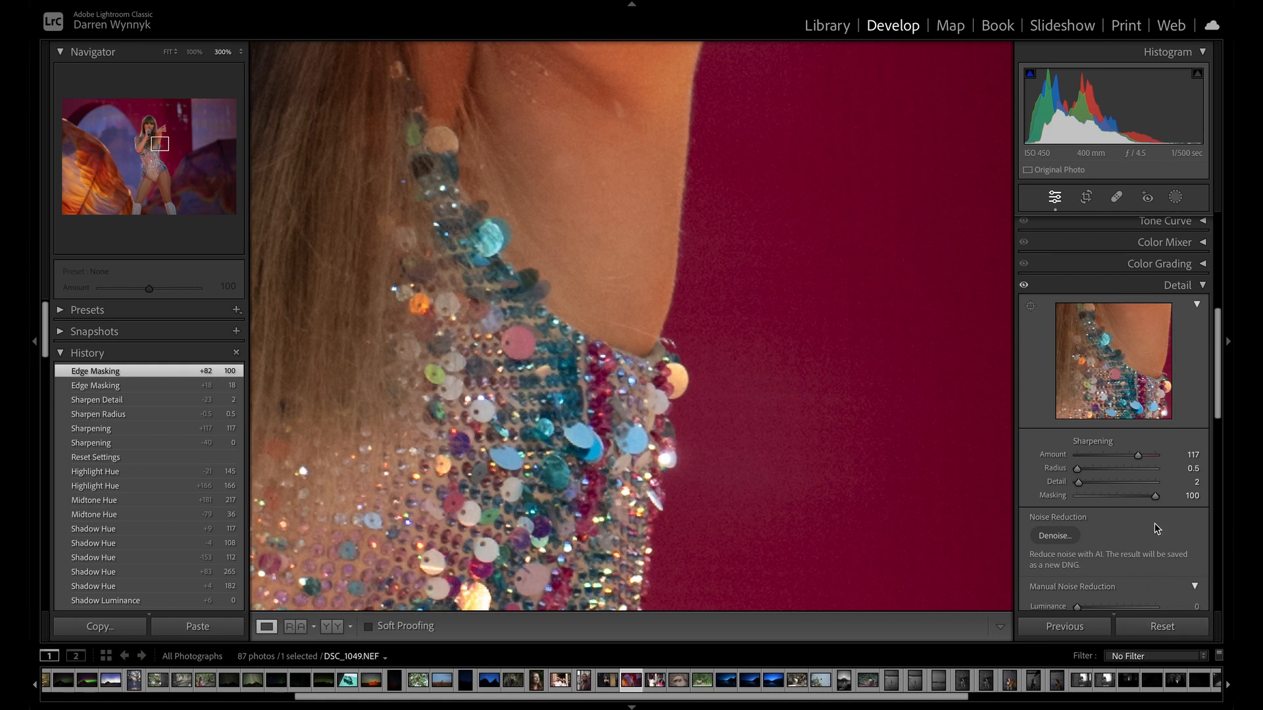
{"action": "scroll", "coordinate": [1129, 464], "scroll_direction": "down", "scroll_amount": 5}
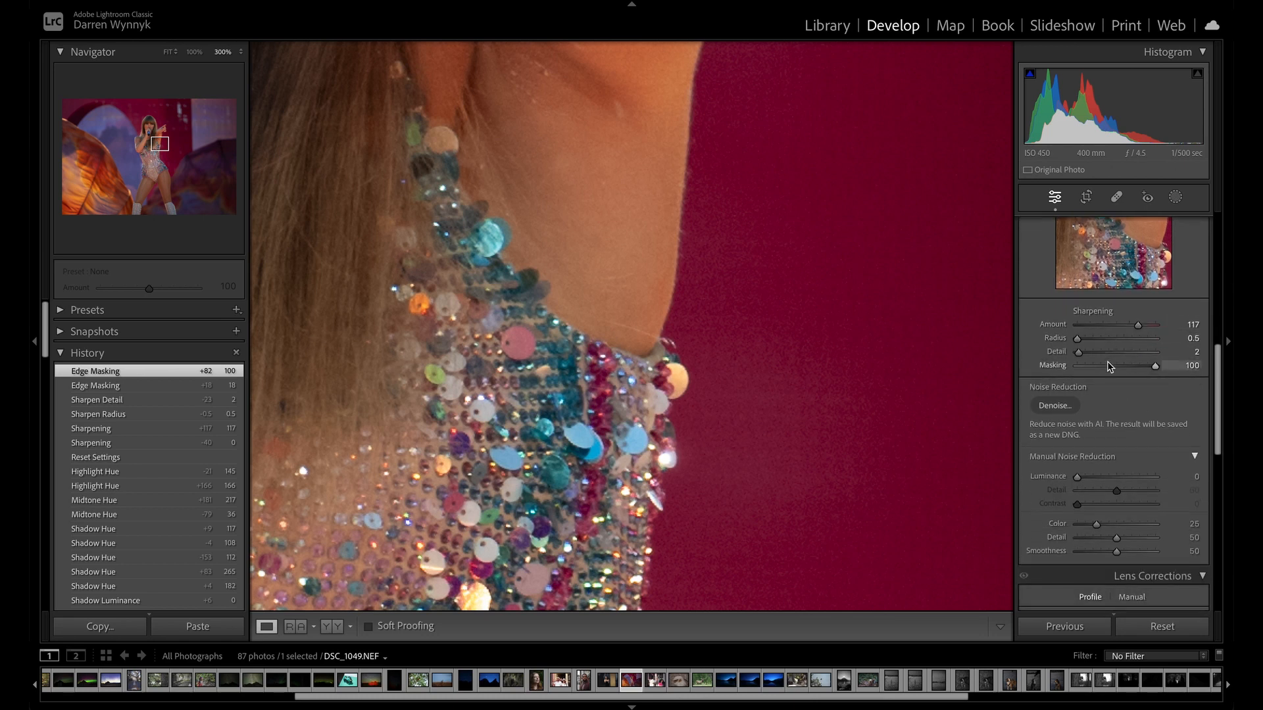
{"action": "scroll", "coordinate": [1109, 362], "scroll_direction": "up", "scroll_amount": 2}
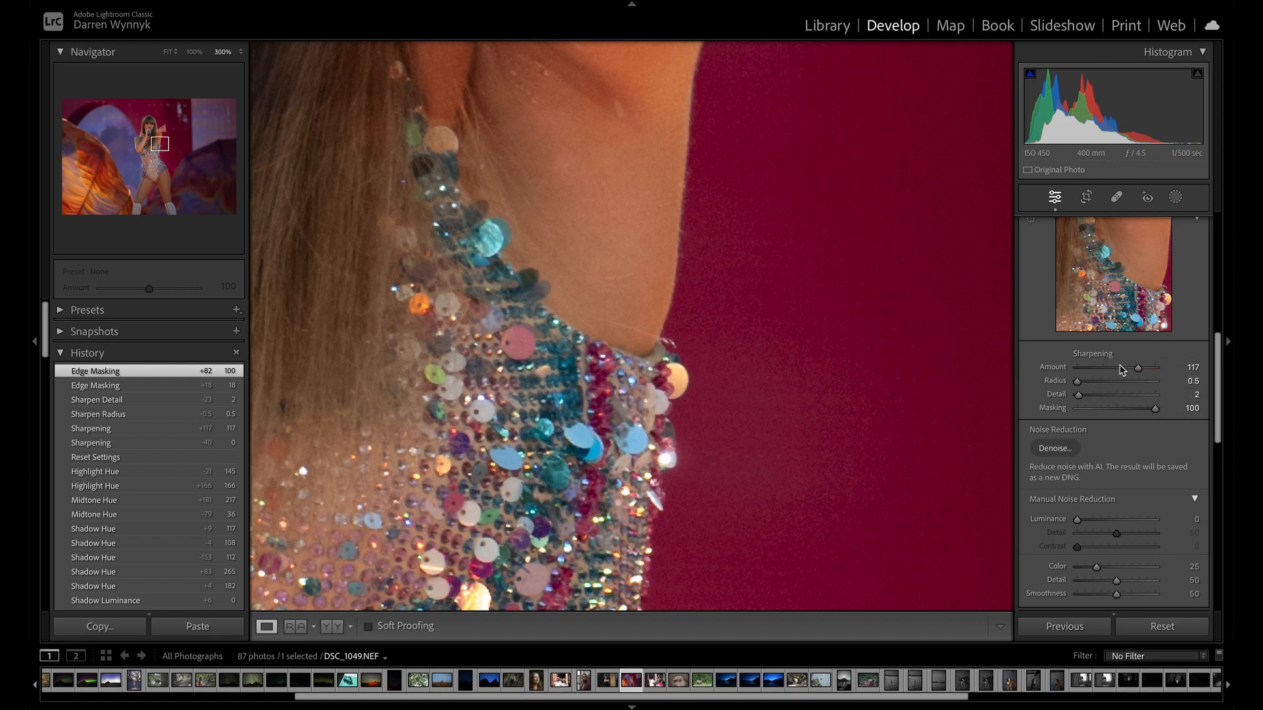
Test luminance noise reduction and leave it at 9, and set the sharpening amount to 150 with masking at 0.
{"action": "scroll", "coordinate": [1105, 381], "scroll_direction": "down", "scroll_amount": 4}
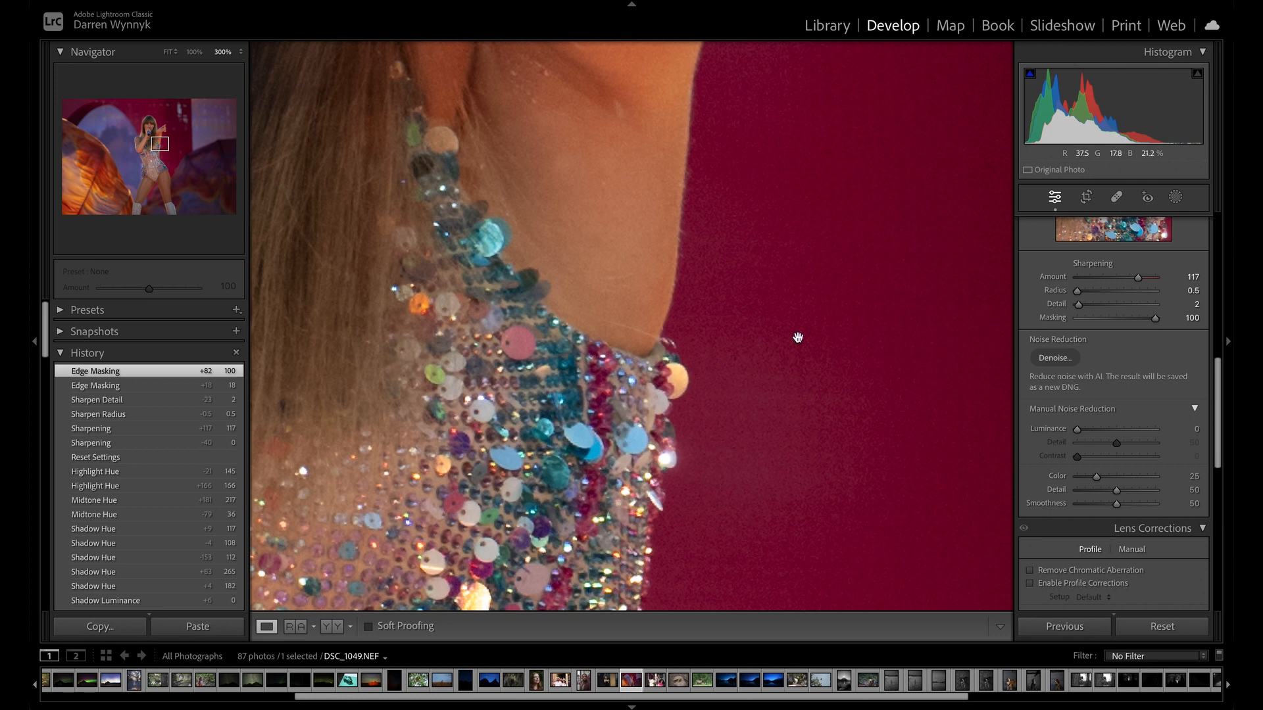
{"action": "left_click", "coordinate": [859, 297]}
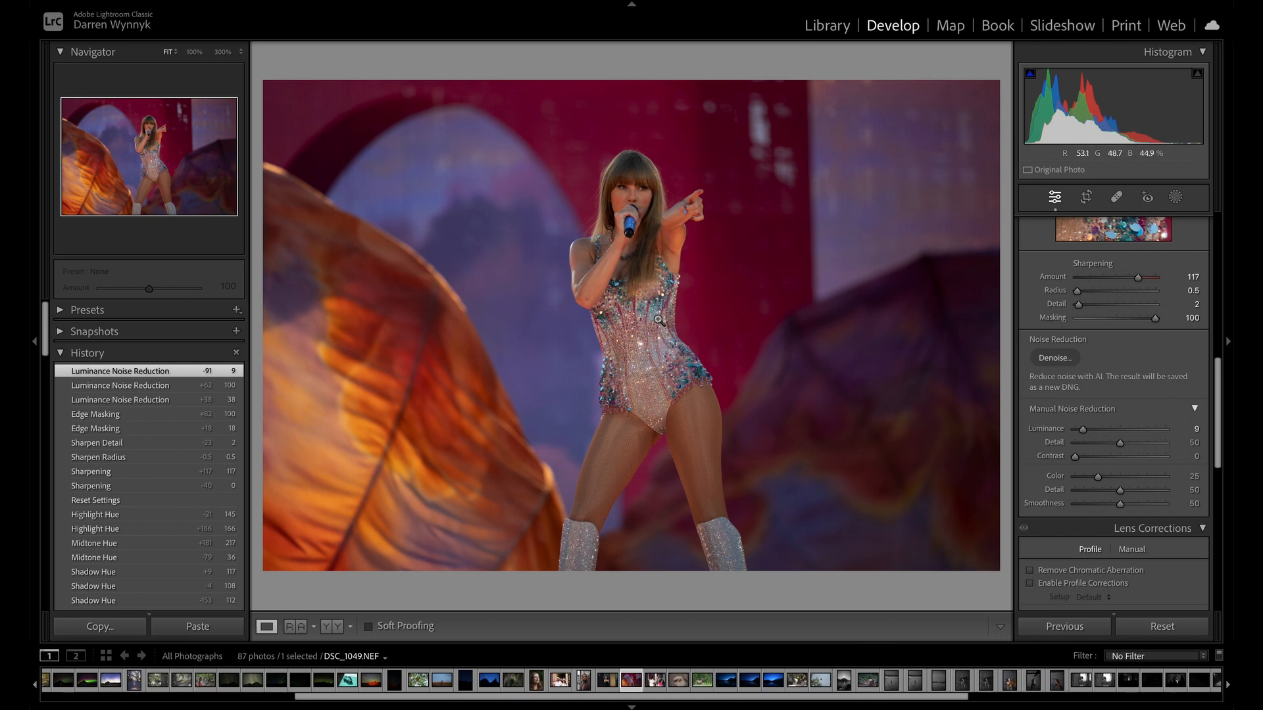
{"action": "left_click", "coordinate": [675, 304]}
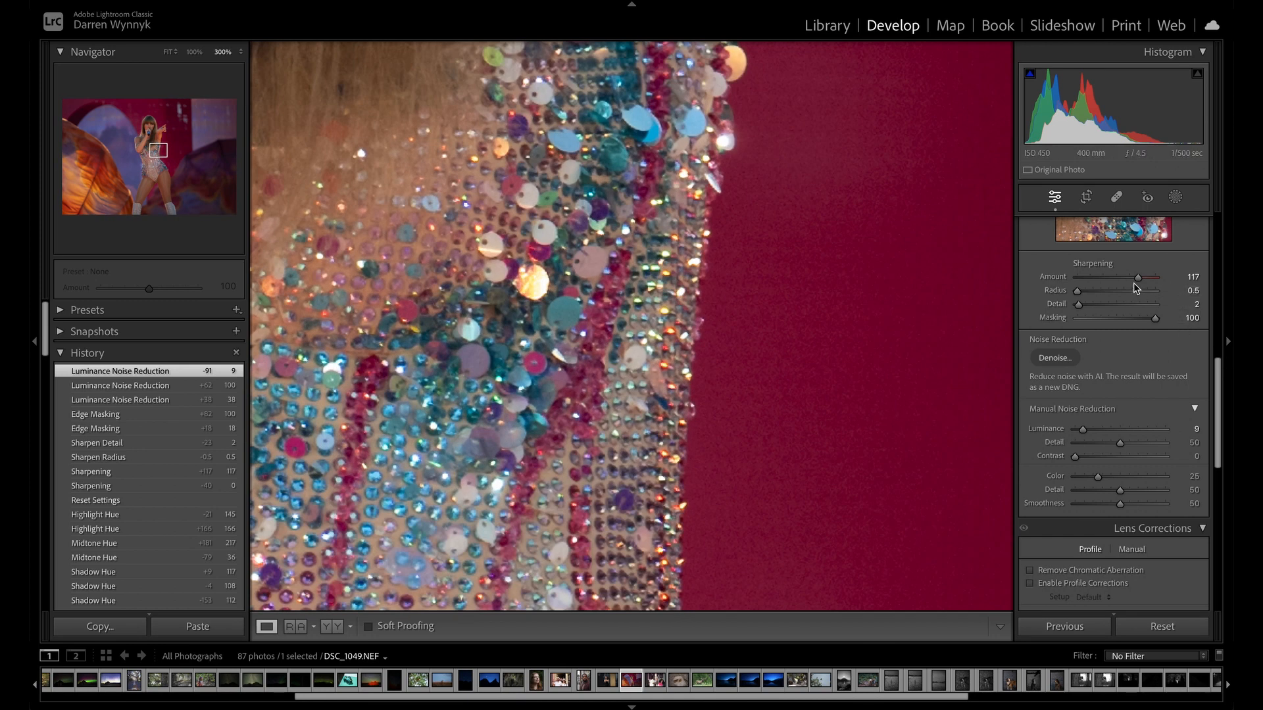
{"action": "left_click_drag", "start_coordinate": [1139, 277], "coordinate": [1031, 336]}
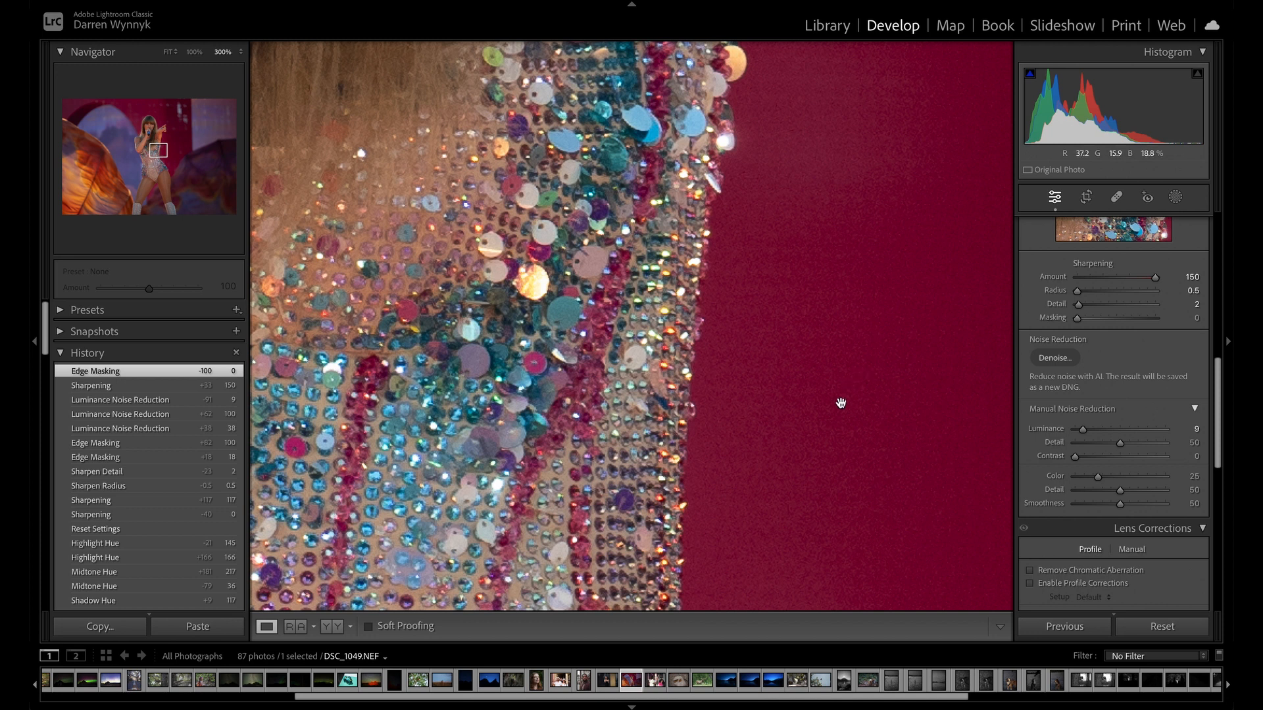
Compare luminance noise reduction on the costume and backdrop at 75 and 0, and set it to 98.
{"action": "scroll", "coordinate": [1062, 427], "scroll_direction": "up", "scroll_amount": 2}
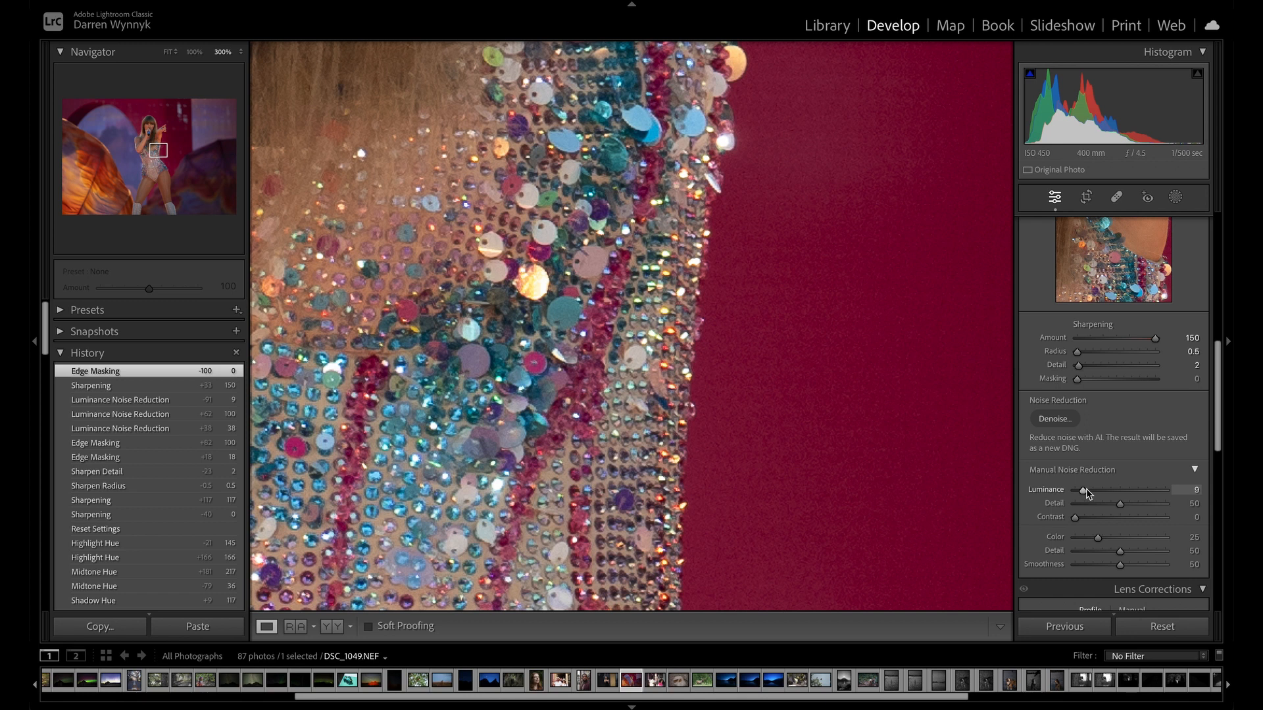
{"action": "left_click_drag", "start_coordinate": [1090, 490], "coordinate": [1144, 489]}
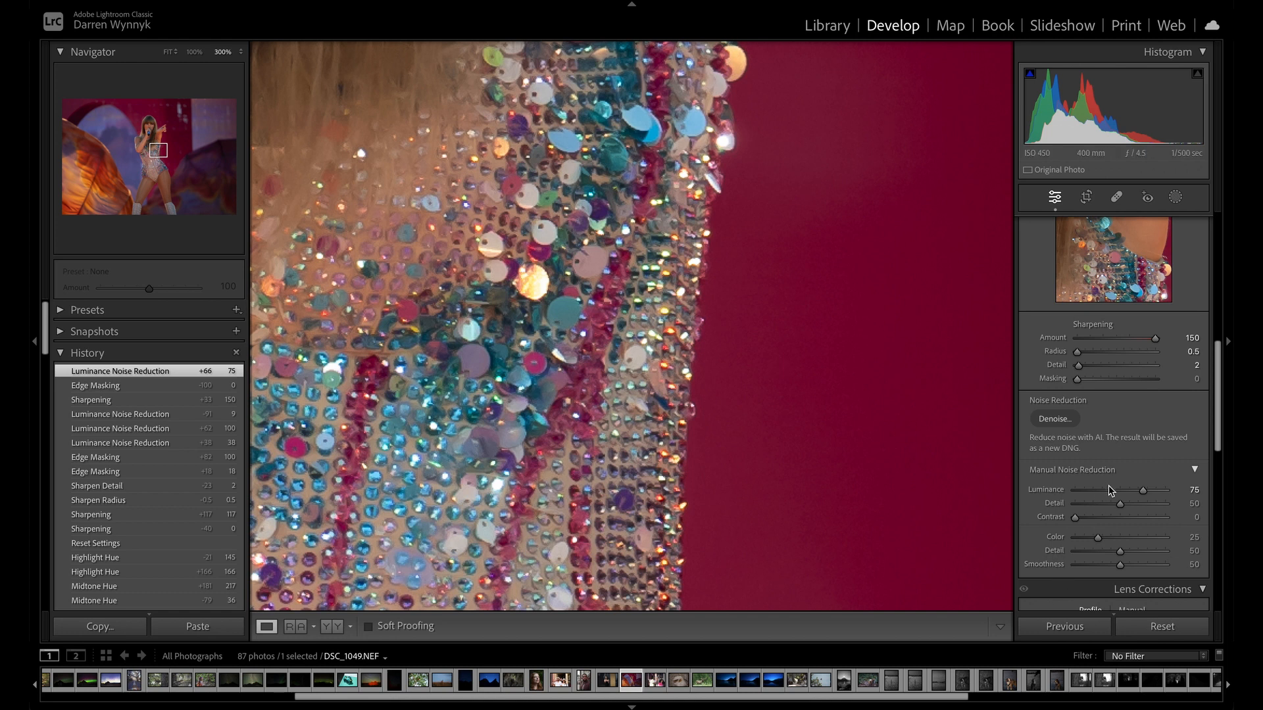
{"action": "double_click", "coordinate": [1054, 491]}
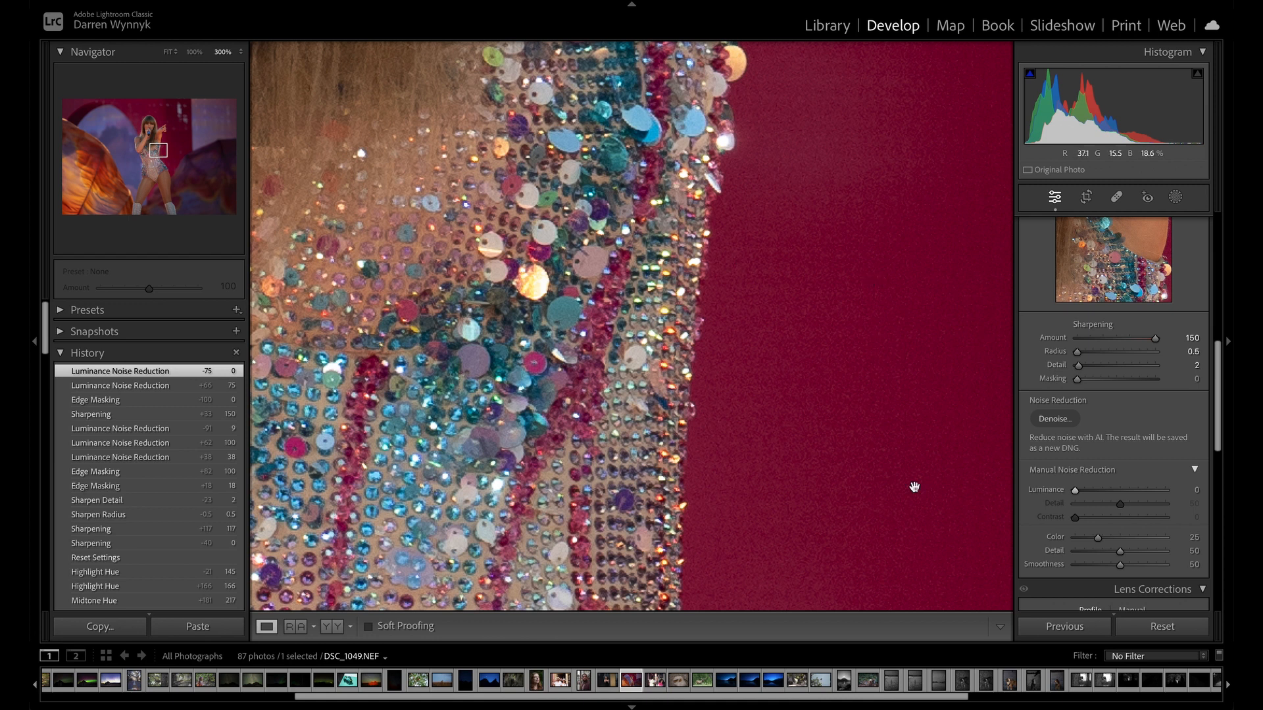
{"action": "left_click_drag", "start_coordinate": [1075, 490], "coordinate": [1109, 490]}
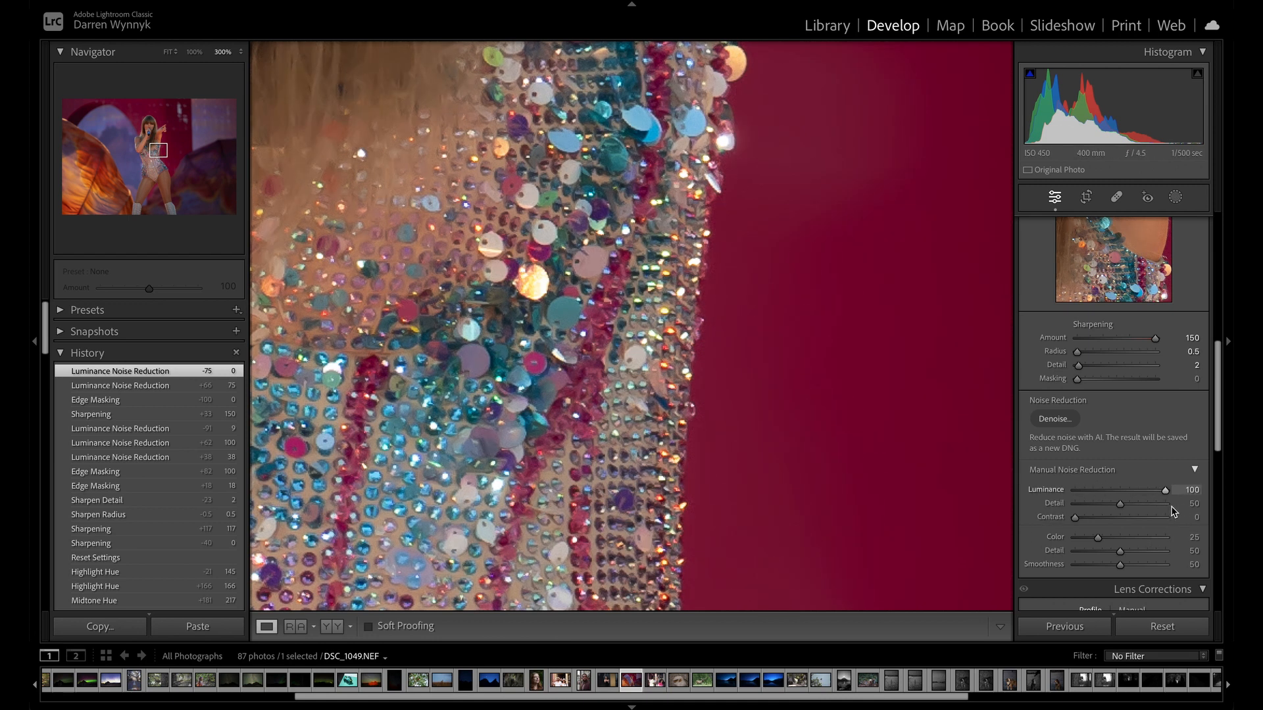
{"action": "left_click_drag", "start_coordinate": [1172, 510], "coordinate": [1166, 504]}
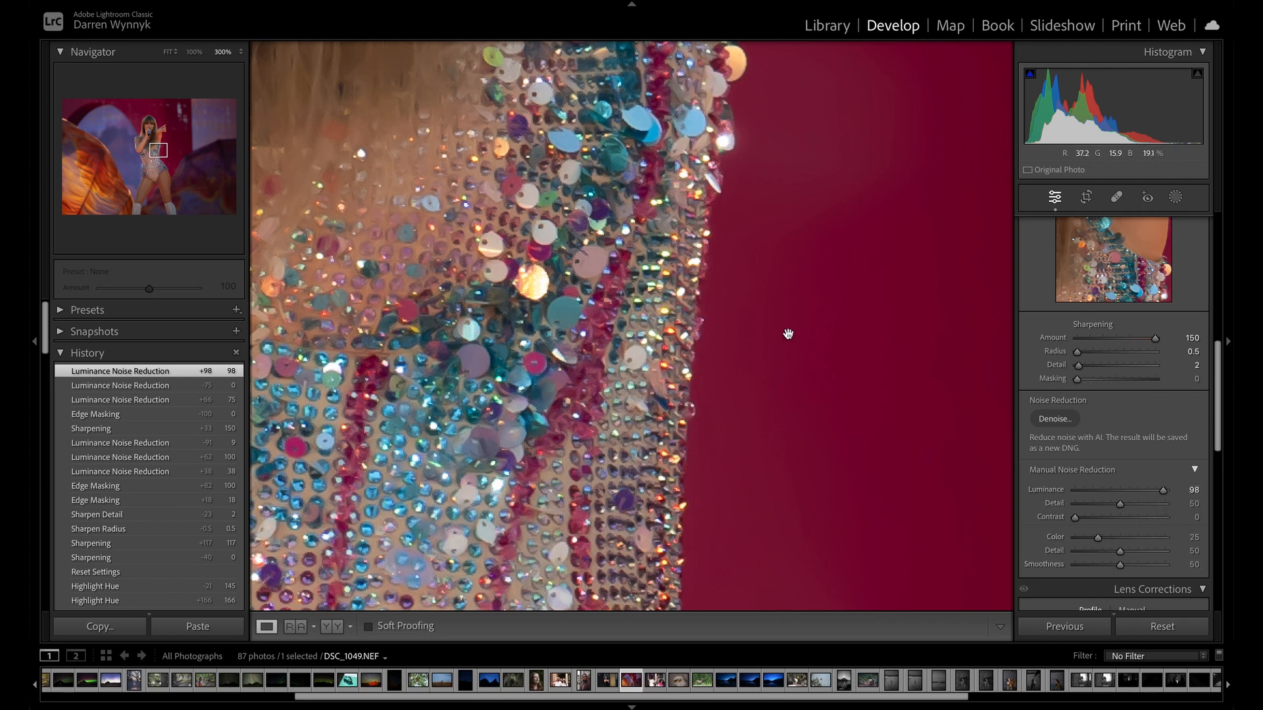
Examine the effect of the noise reduction on the singer's arm, hair and face at high magnification.
{"action": "left_click", "coordinate": [880, 302]}
{"action": "left_click", "coordinate": [708, 257]}
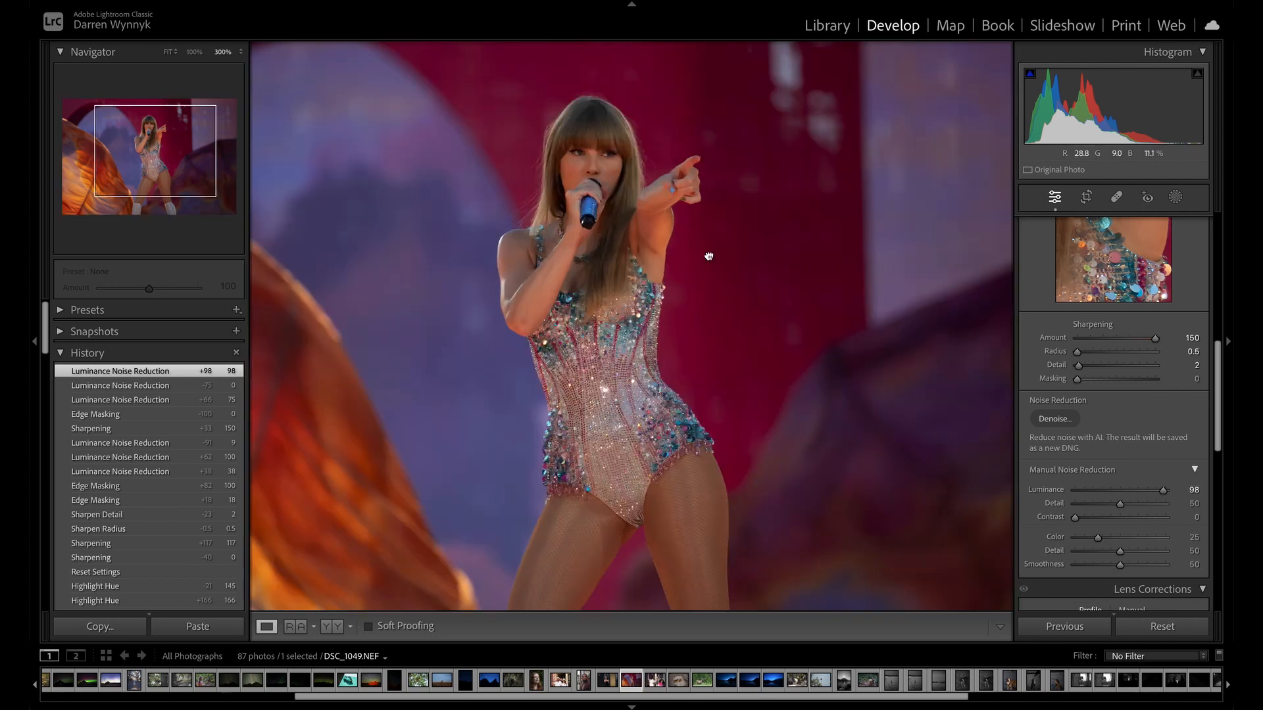
{"action": "left_click", "coordinate": [724, 256]}
{"action": "left_click", "coordinate": [670, 213]}
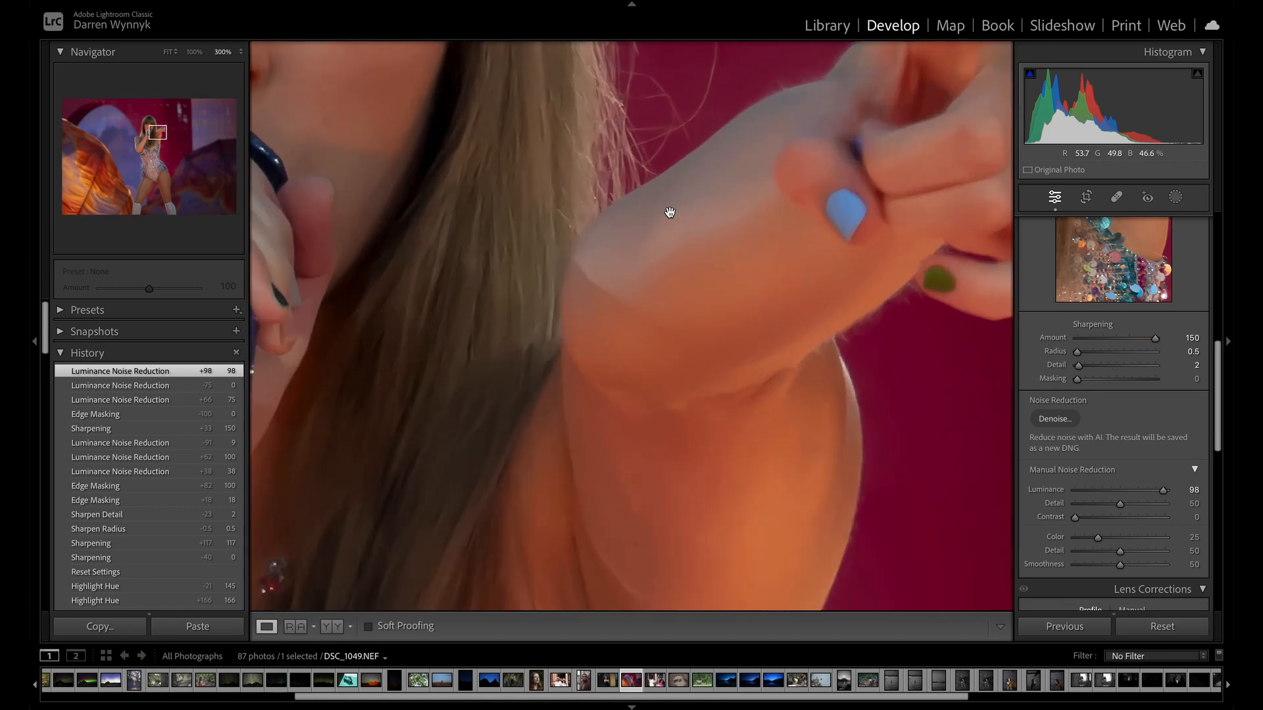
{"action": "left_click_drag", "start_coordinate": [602, 184], "coordinate": [866, 297]}
{"action": "left_click_drag", "start_coordinate": [748, 218], "coordinate": [747, 374]}
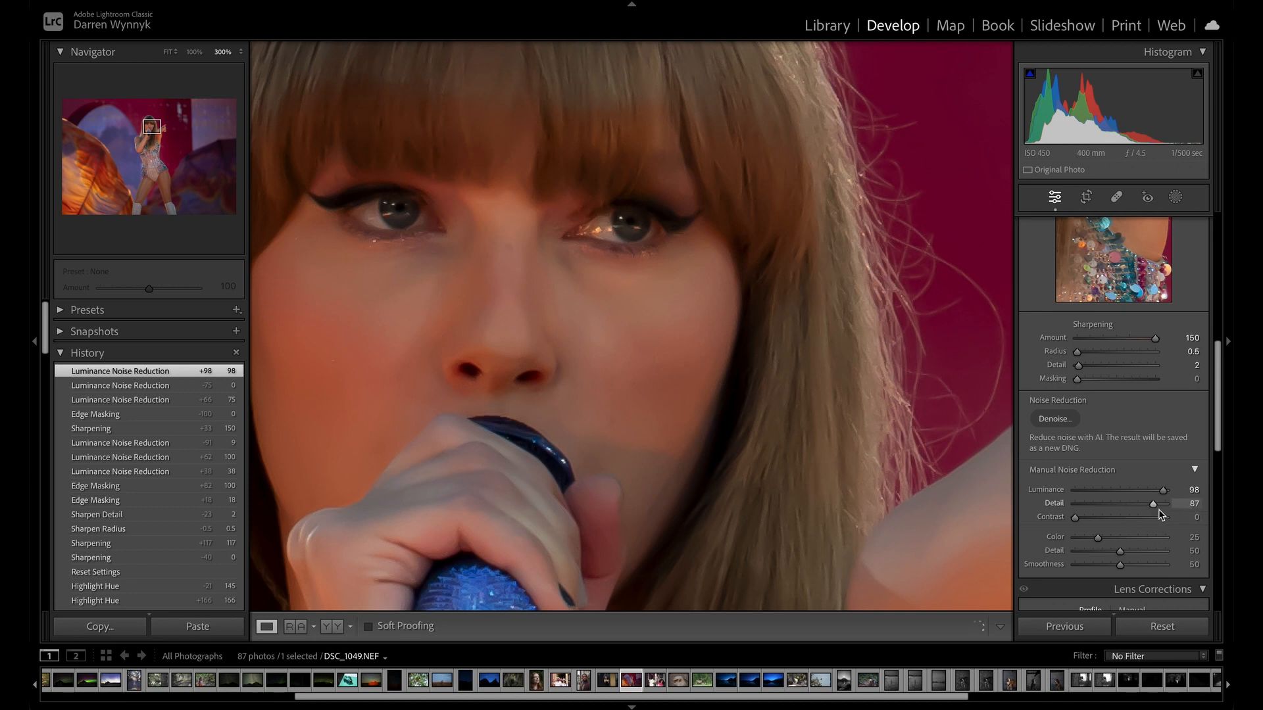
Test luminance detail and contrast at 100, and settle on luminance noise reduction 57, detail 42 and contrast 38.
{"action": "left_click_drag", "start_coordinate": [1158, 511], "coordinate": [1198, 512]}
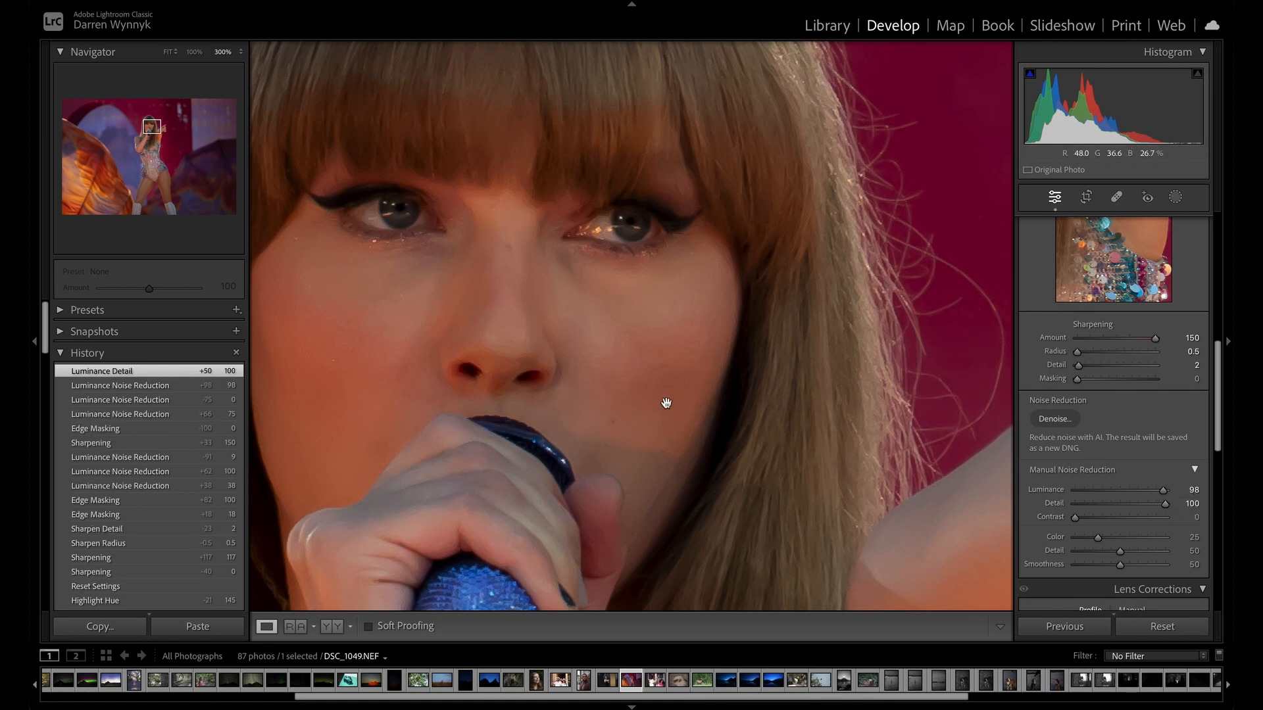
{"action": "left_click_drag", "start_coordinate": [1156, 509], "coordinate": [1134, 545]}
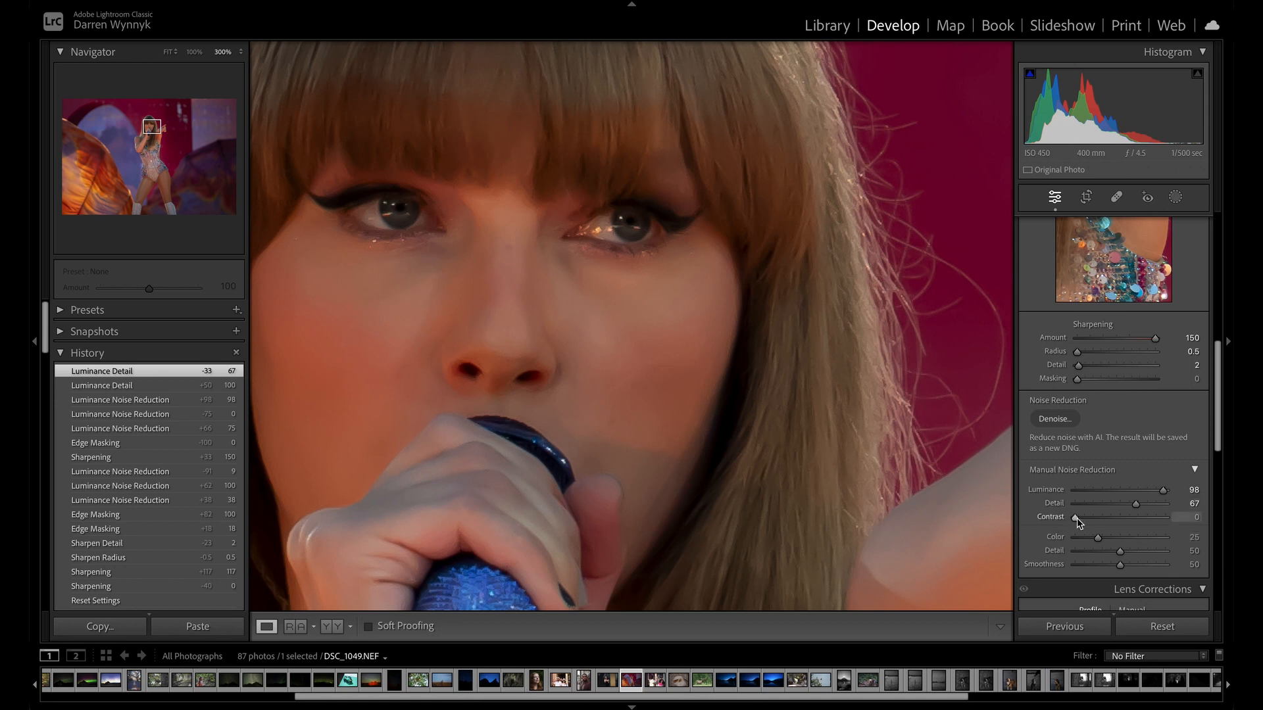
{"action": "left_click_drag", "start_coordinate": [1102, 517], "coordinate": [1164, 519]}
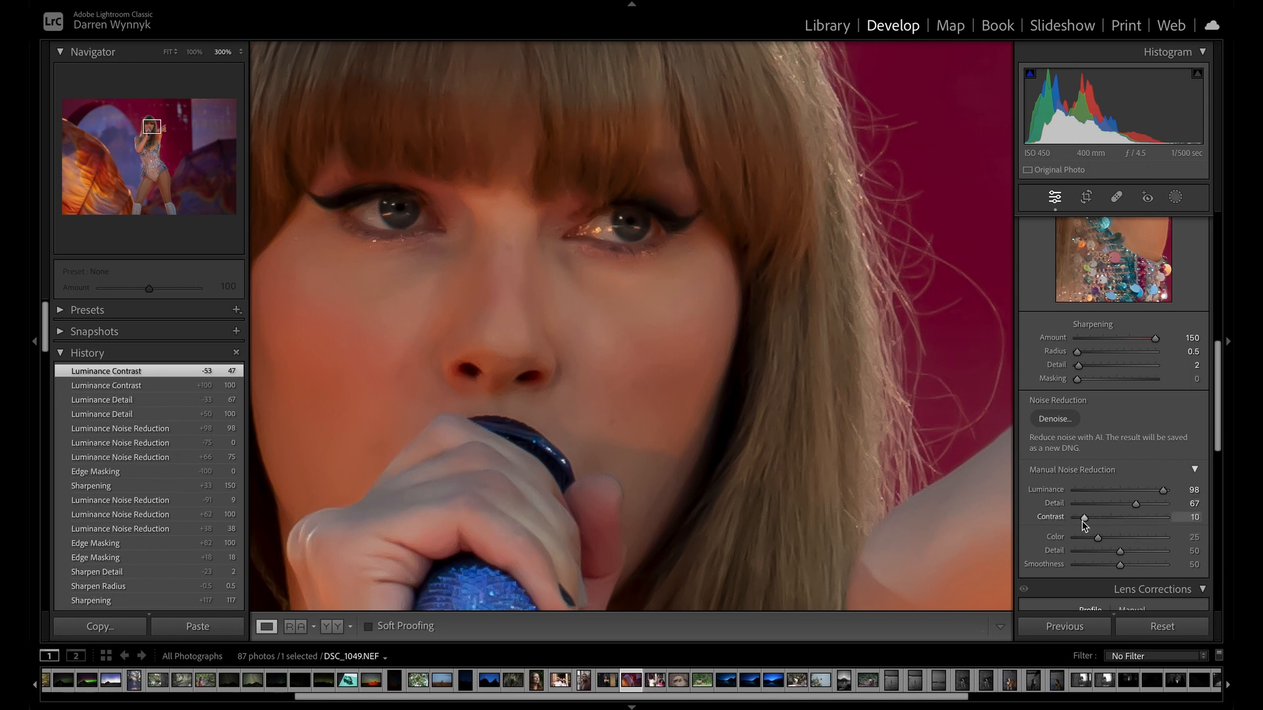
{"action": "left_click_drag", "start_coordinate": [1118, 519], "coordinate": [1168, 506]}
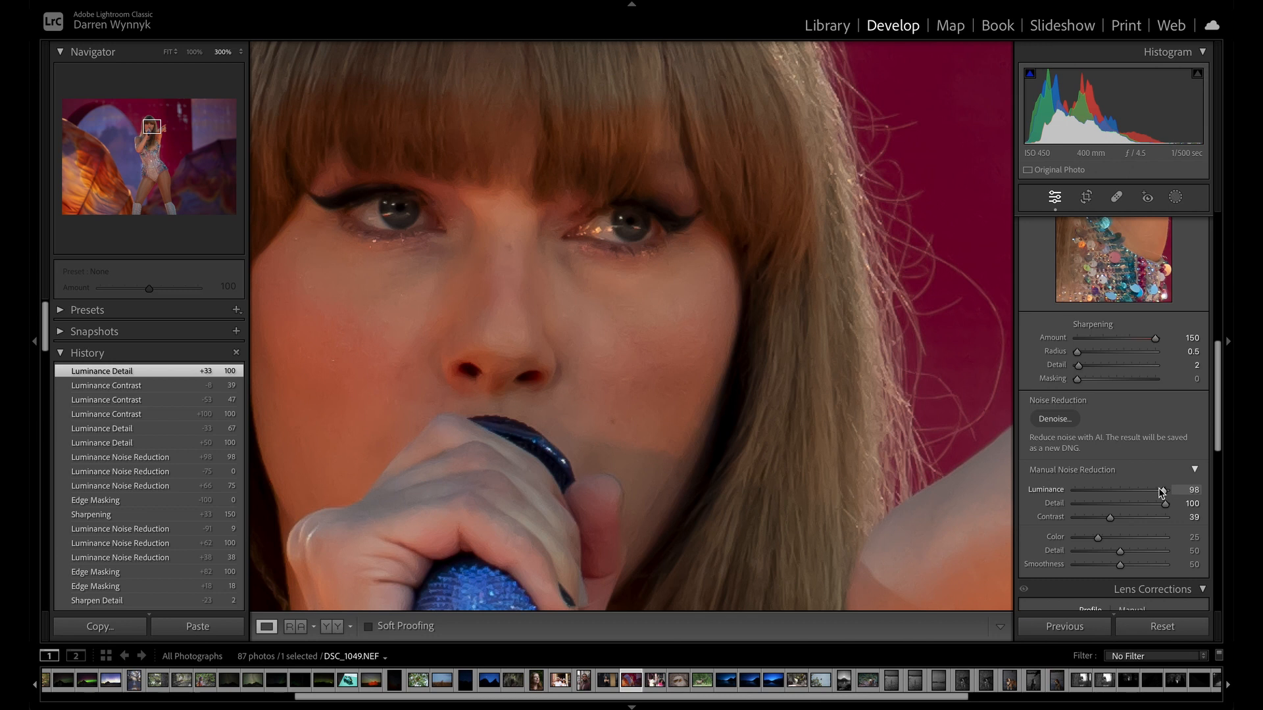
{"action": "left_click_drag", "start_coordinate": [1163, 491], "coordinate": [1109, 518]}
{"action": "left_click", "coordinate": [1164, 517]}
Examine the effect of the noise reduction on the red backdrop, the sequined costume and the singer's face at high magnification.
{"action": "left_click", "coordinate": [658, 304]}
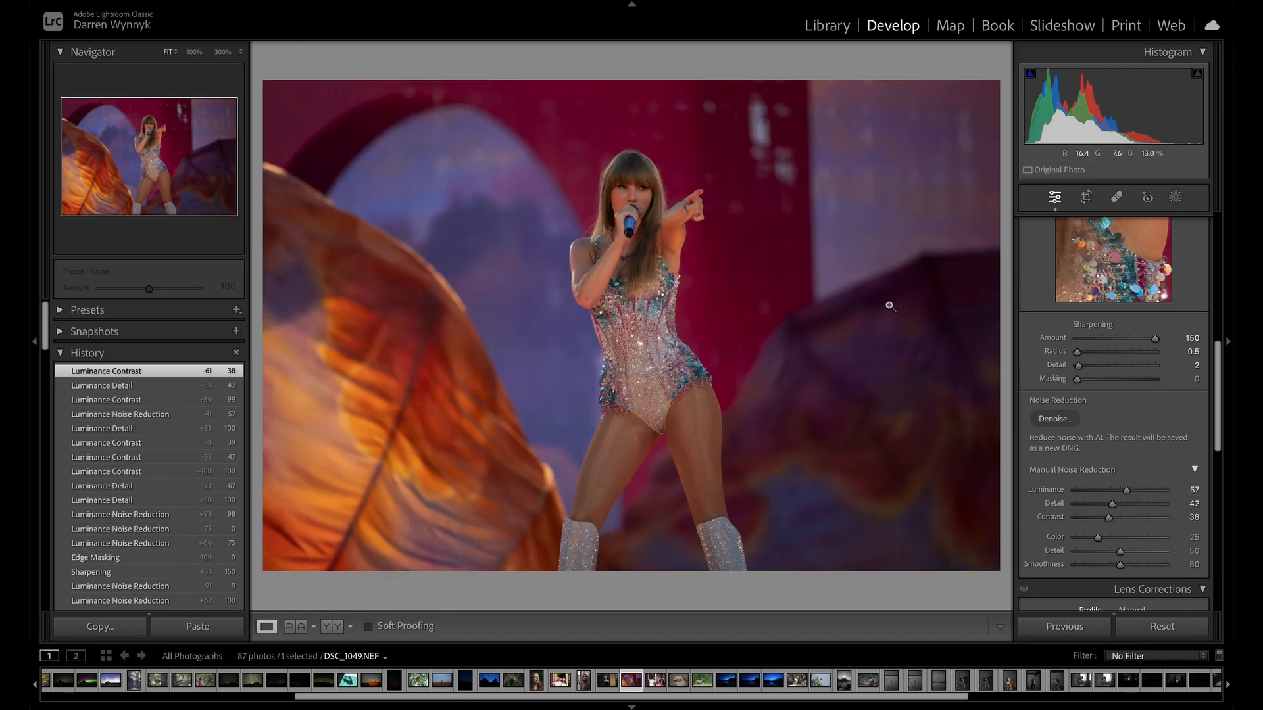
{"action": "left_click", "coordinate": [775, 293]}
{"action": "scroll", "coordinate": [565, 273], "scroll_direction": "left", "scroll_amount": 8}
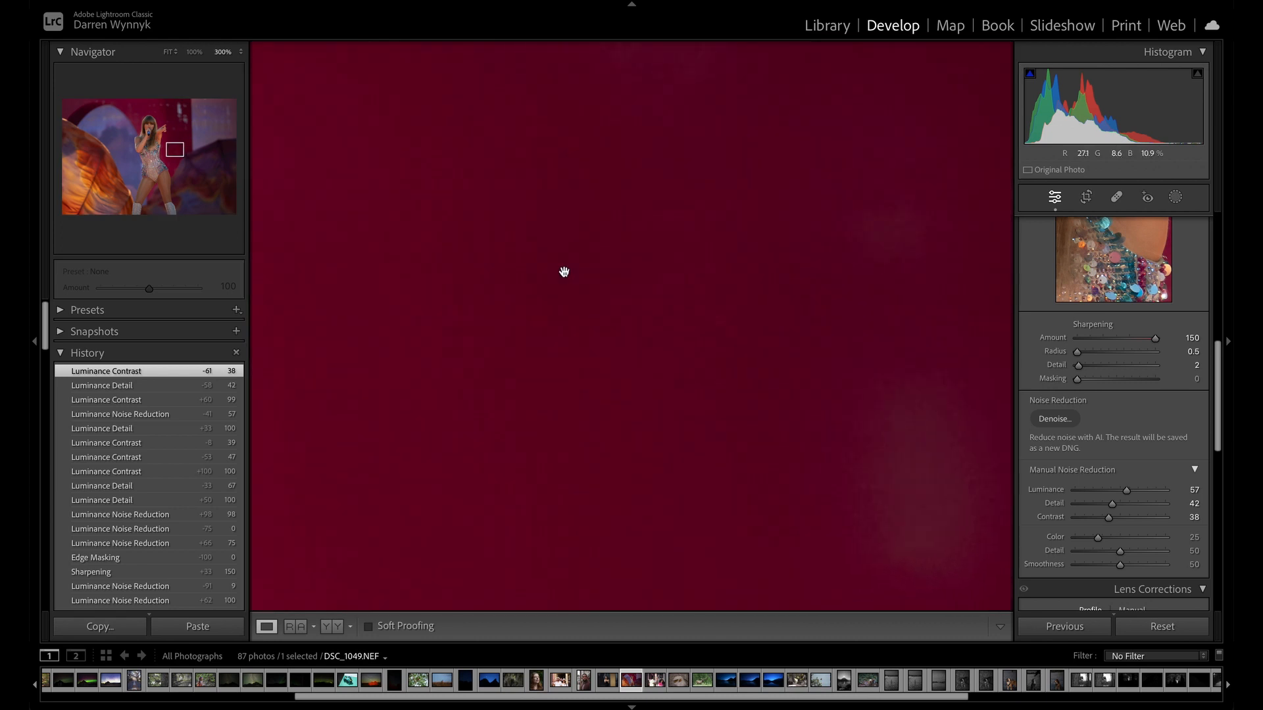
{"action": "scroll", "coordinate": [564, 272], "scroll_direction": "left", "scroll_amount": 8}
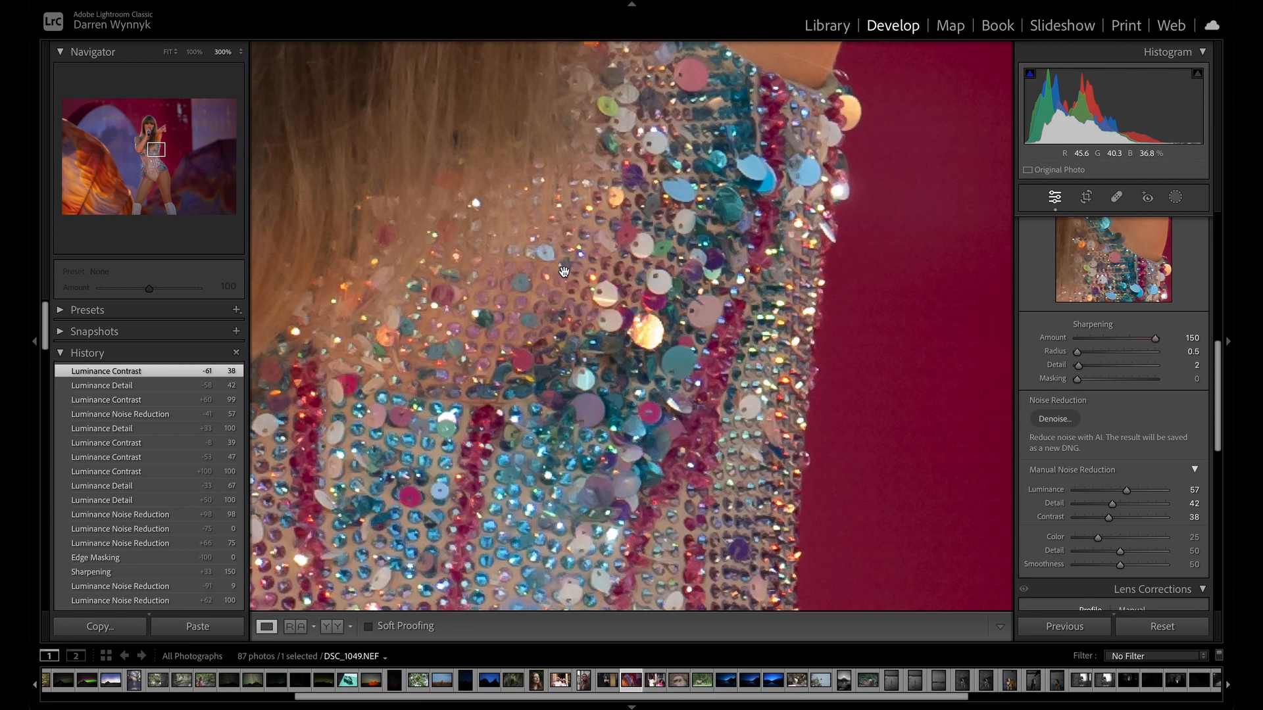
{"action": "left_click", "coordinate": [538, 276]}
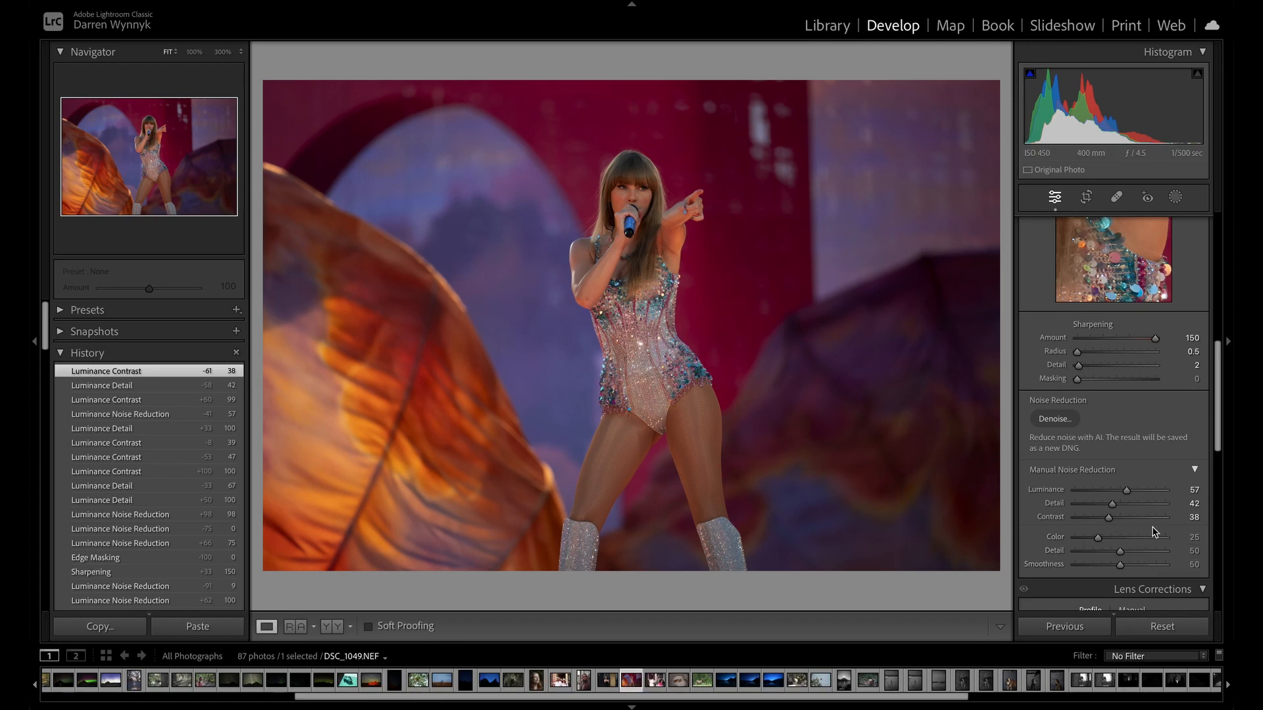
{"action": "left_click", "coordinate": [630, 214]}
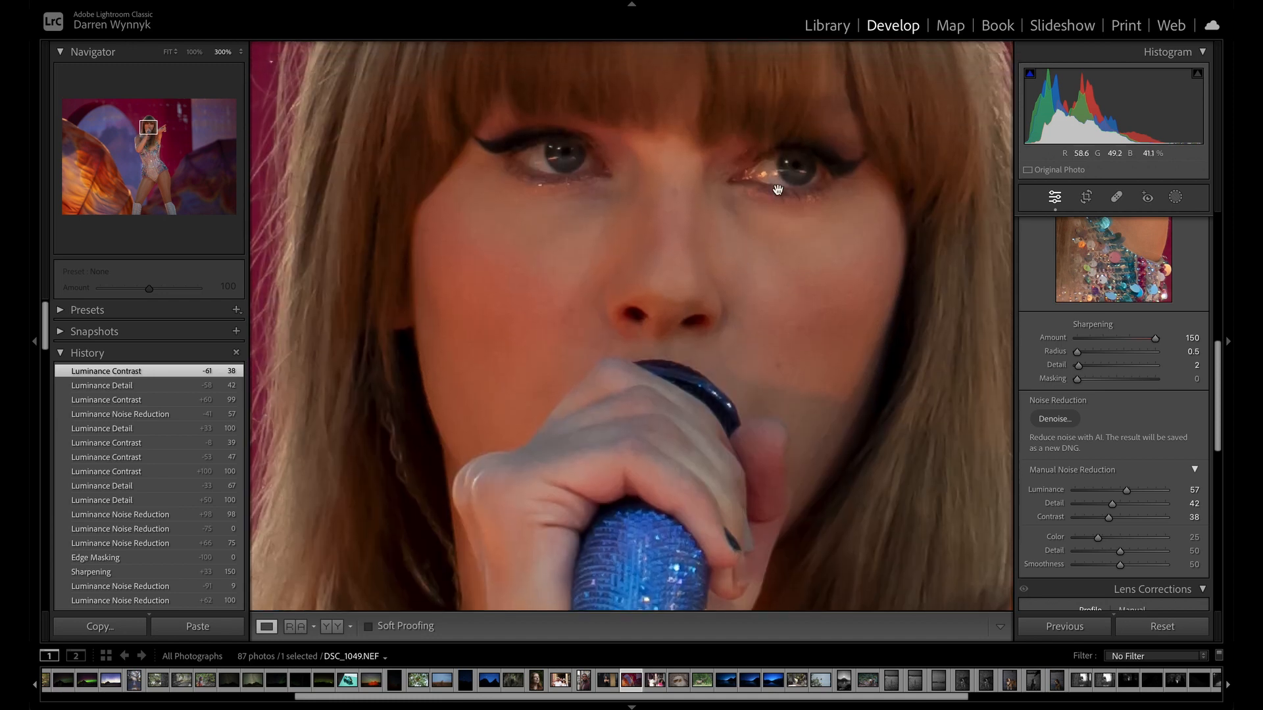
{"action": "left_click", "coordinate": [741, 274]}
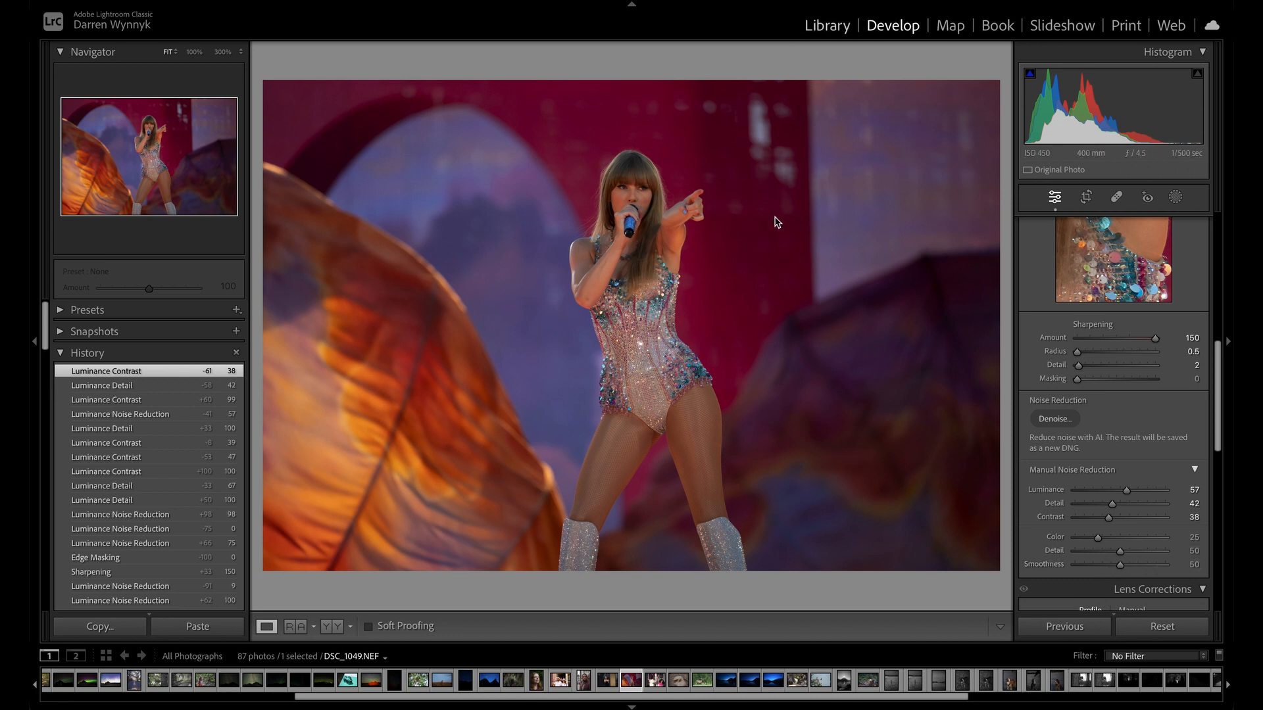
Open the night-sky rock formation photo A1_03720.arw from the library grid for developing.
{"action": "key", "text": "g"}
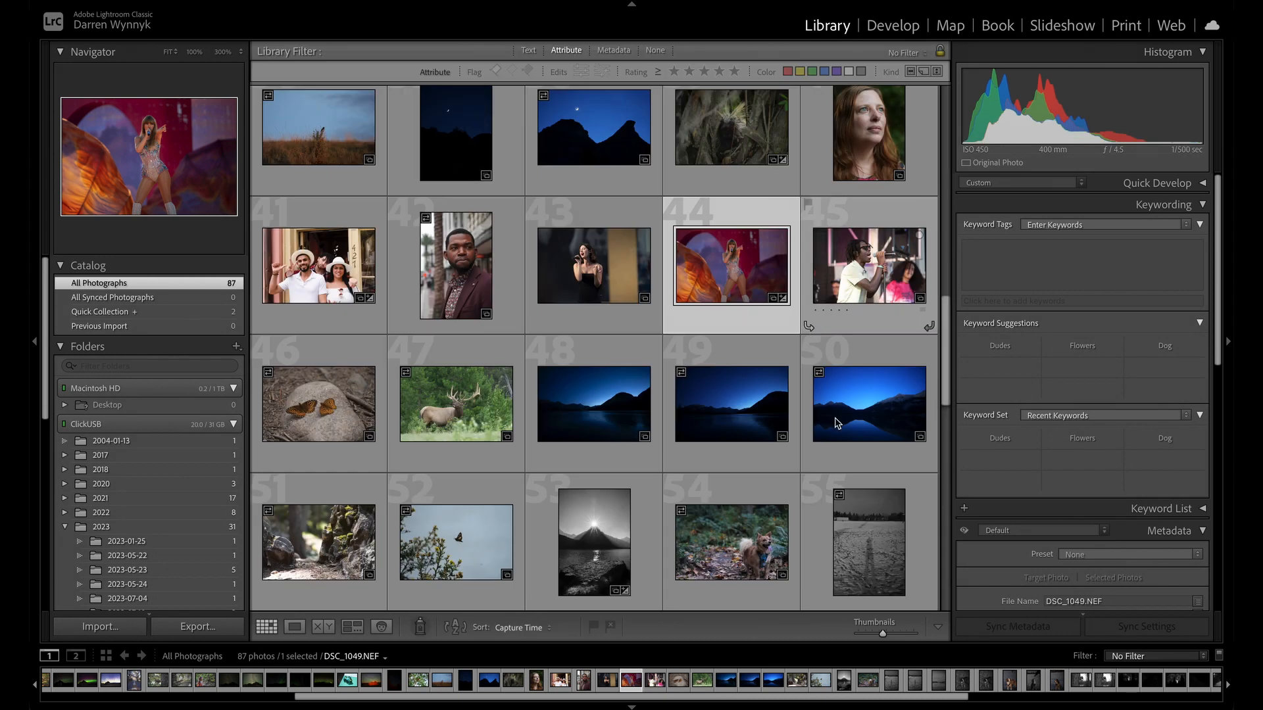
{"action": "scroll", "coordinate": [826, 414], "scroll_direction": "down", "scroll_amount": 5}
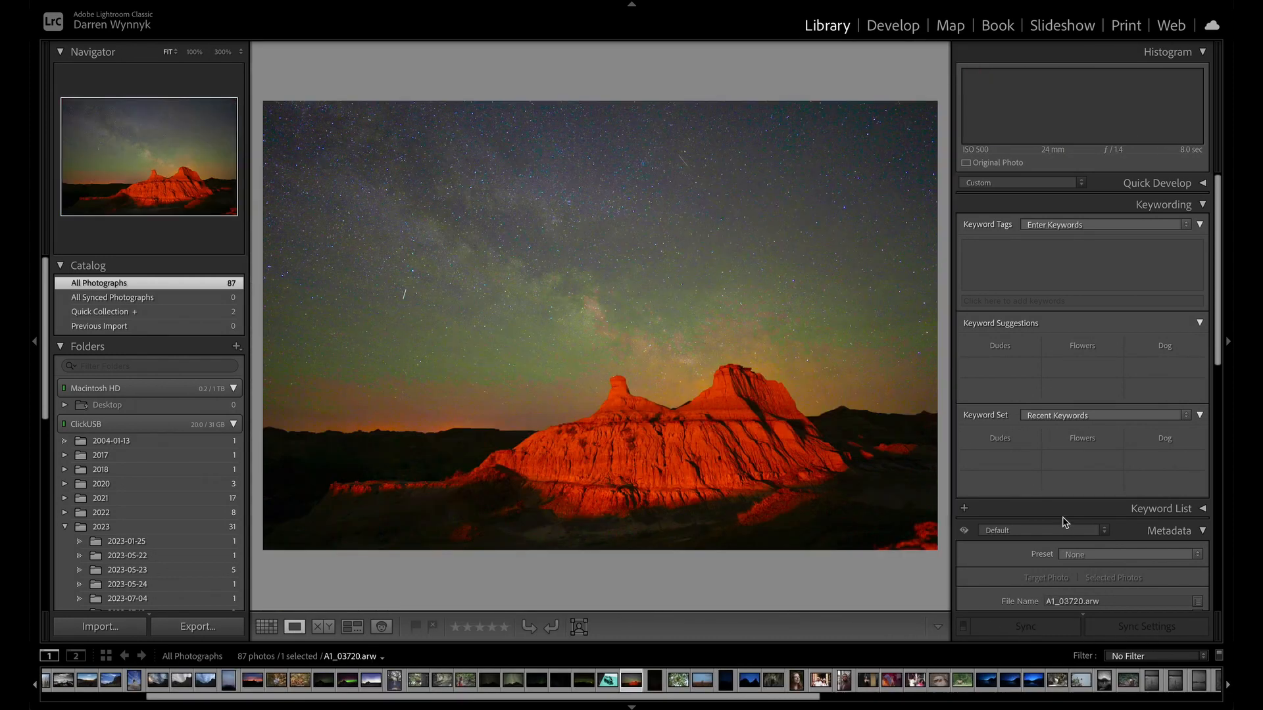
{"action": "key", "text": "d"}
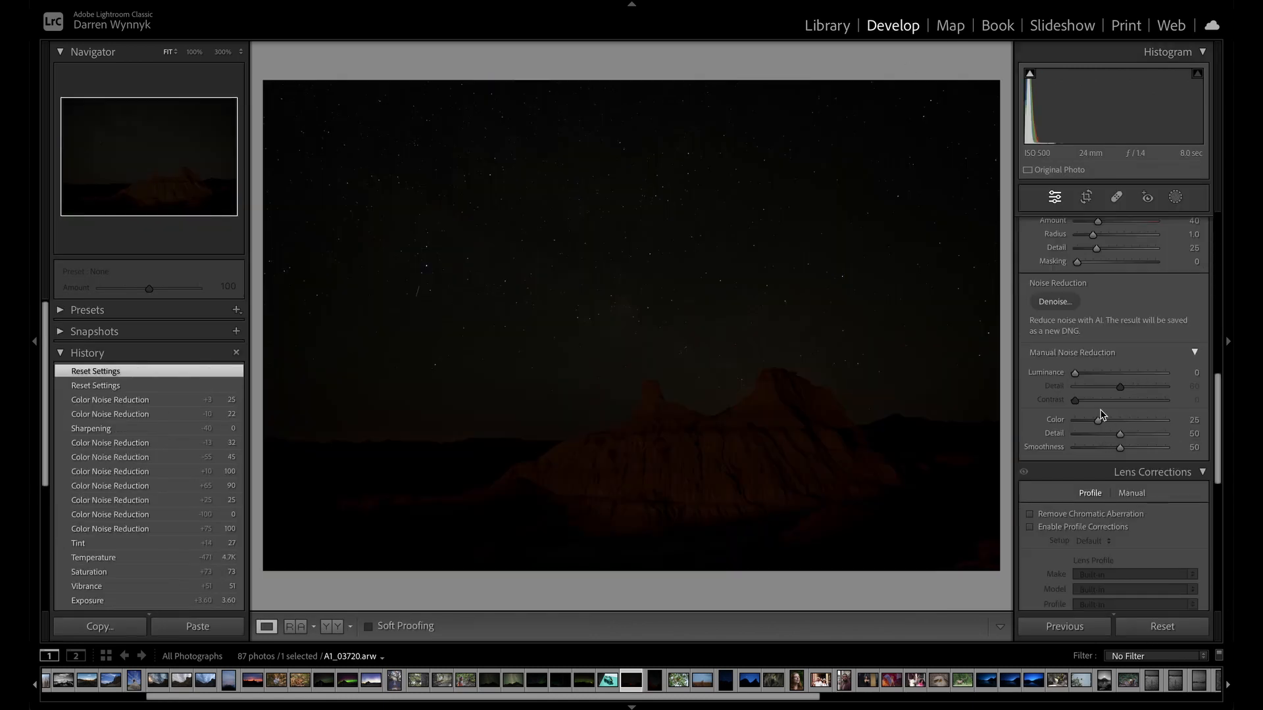
Set the night-sky photo's color noise reduction to 0.
{"action": "scroll", "coordinate": [1103, 415], "scroll_direction": "up", "scroll_amount": 10}
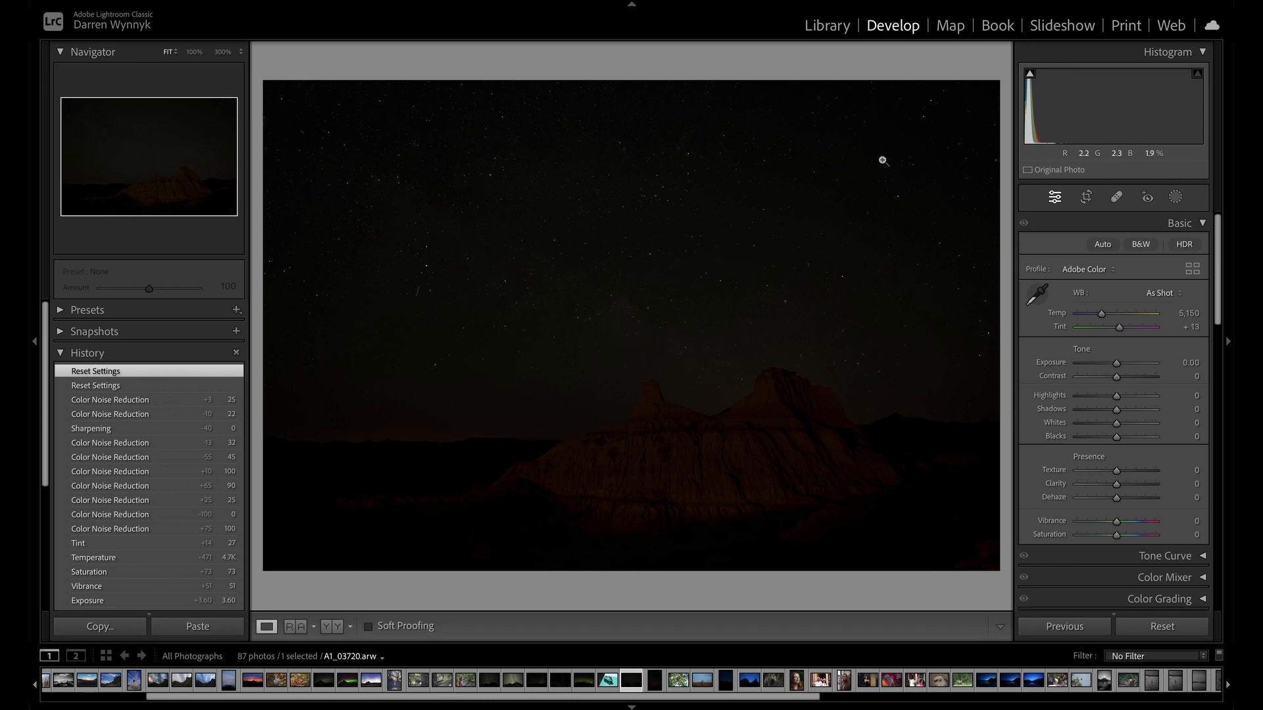
{"action": "scroll", "coordinate": [1107, 395], "scroll_direction": "down", "scroll_amount": 10}
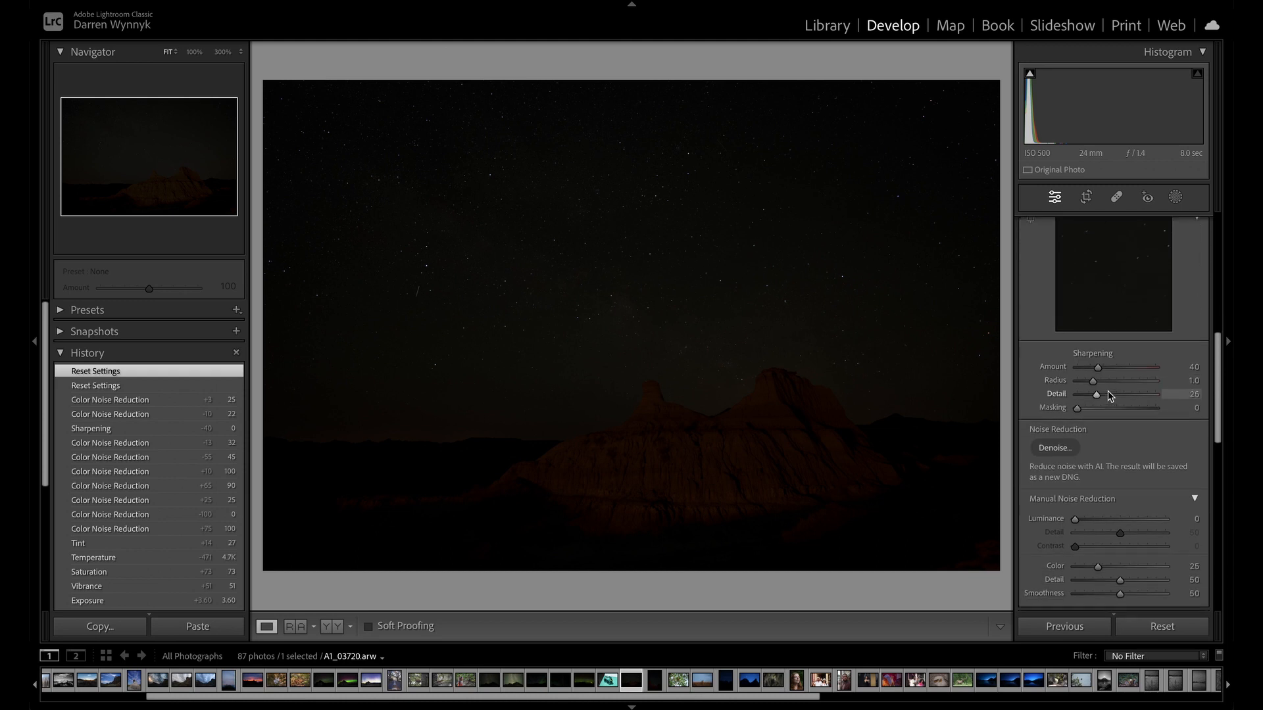
{"action": "scroll", "coordinate": [1107, 391], "scroll_direction": "down", "scroll_amount": 2}
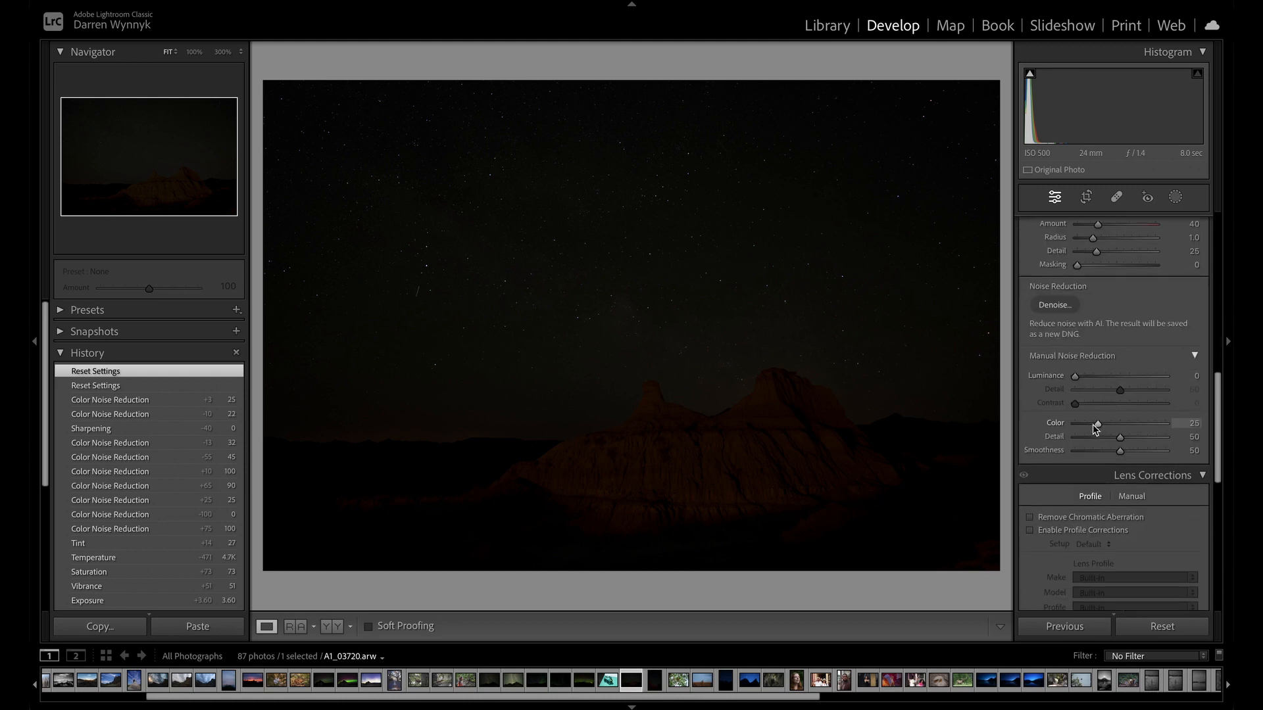
{"action": "left_click_drag", "start_coordinate": [1096, 425], "coordinate": [1033, 431]}
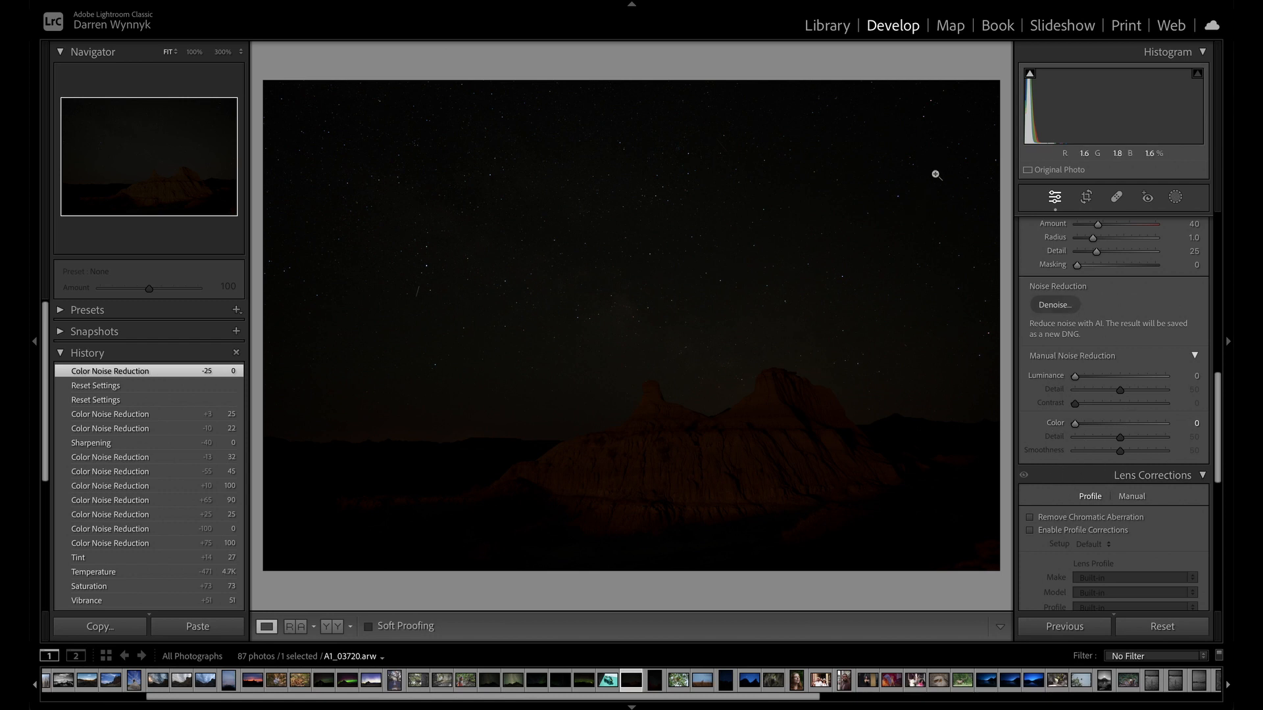
Raise the night-sky photo's exposure to +3.70 and set both vibrance and saturation to +29.
{"action": "scroll", "coordinate": [1118, 381], "scroll_direction": "up", "scroll_amount": 10}
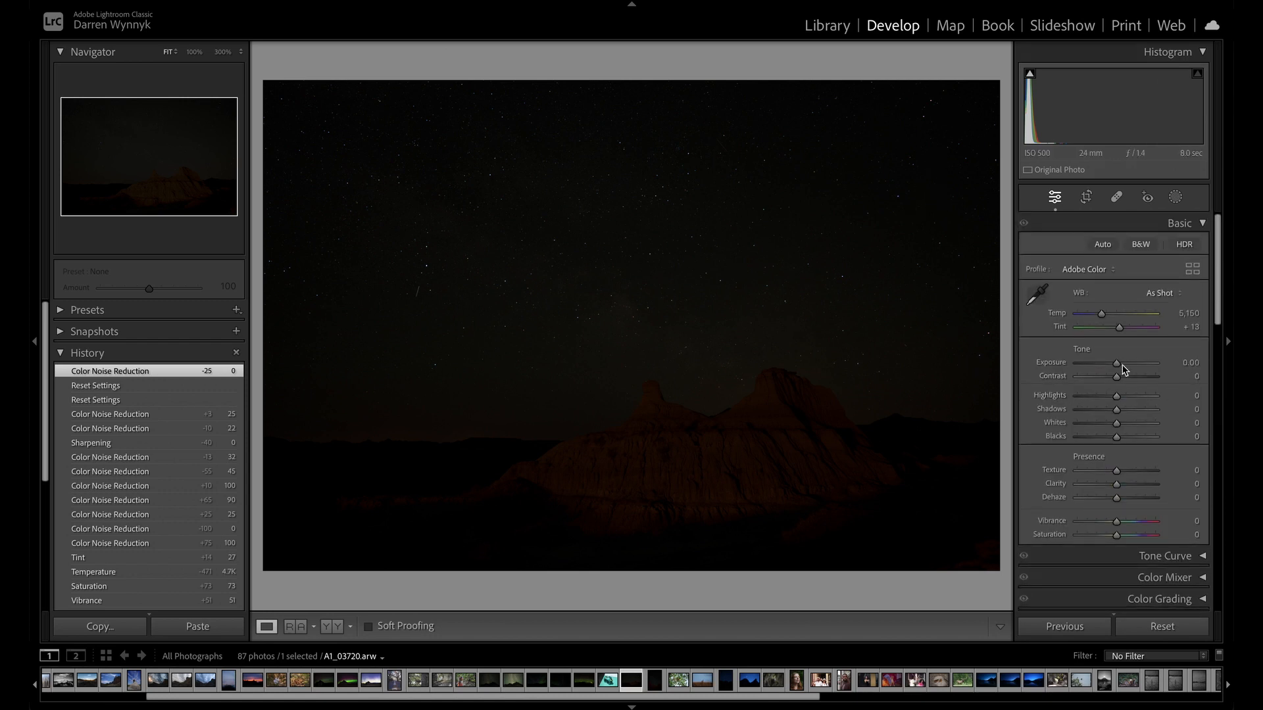
{"action": "left_click_drag", "start_coordinate": [1116, 364], "coordinate": [1145, 363]}
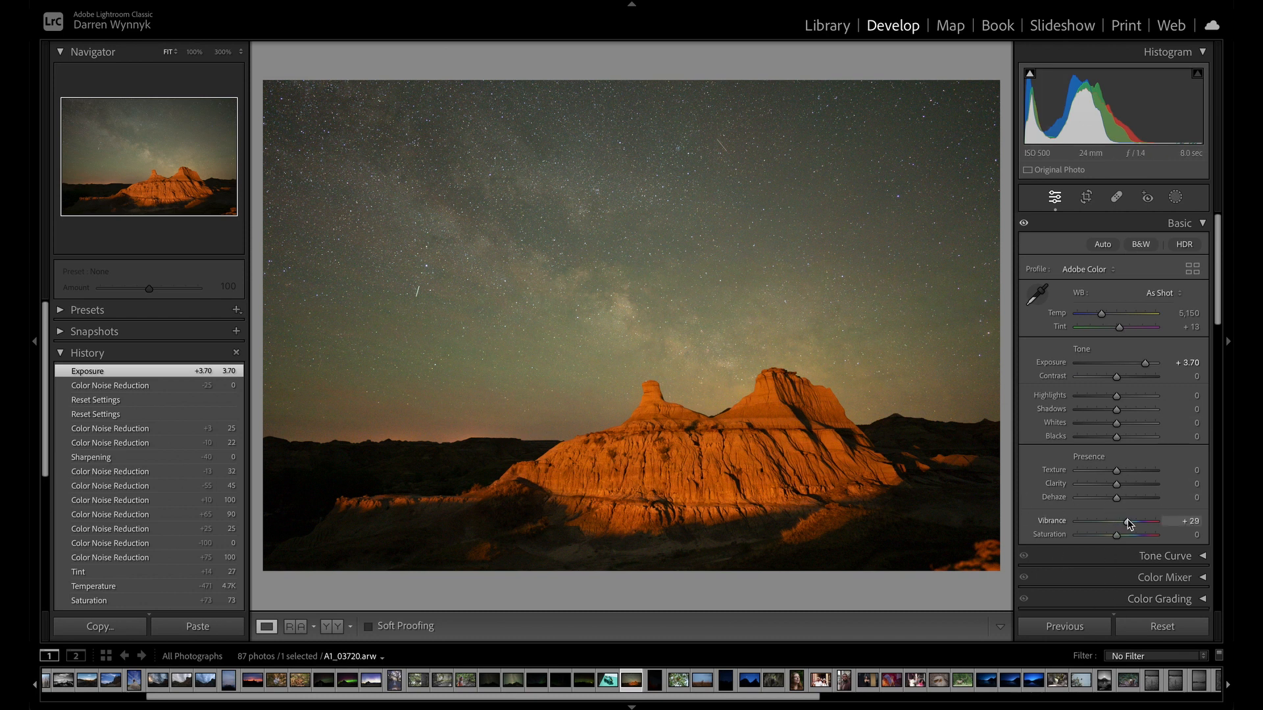
{"action": "left_click_drag", "start_coordinate": [1128, 519], "coordinate": [1132, 538]}
Examine the color noise around the stars in the upper part of the sky at high magnification.
{"action": "left_click", "coordinate": [923, 119]}
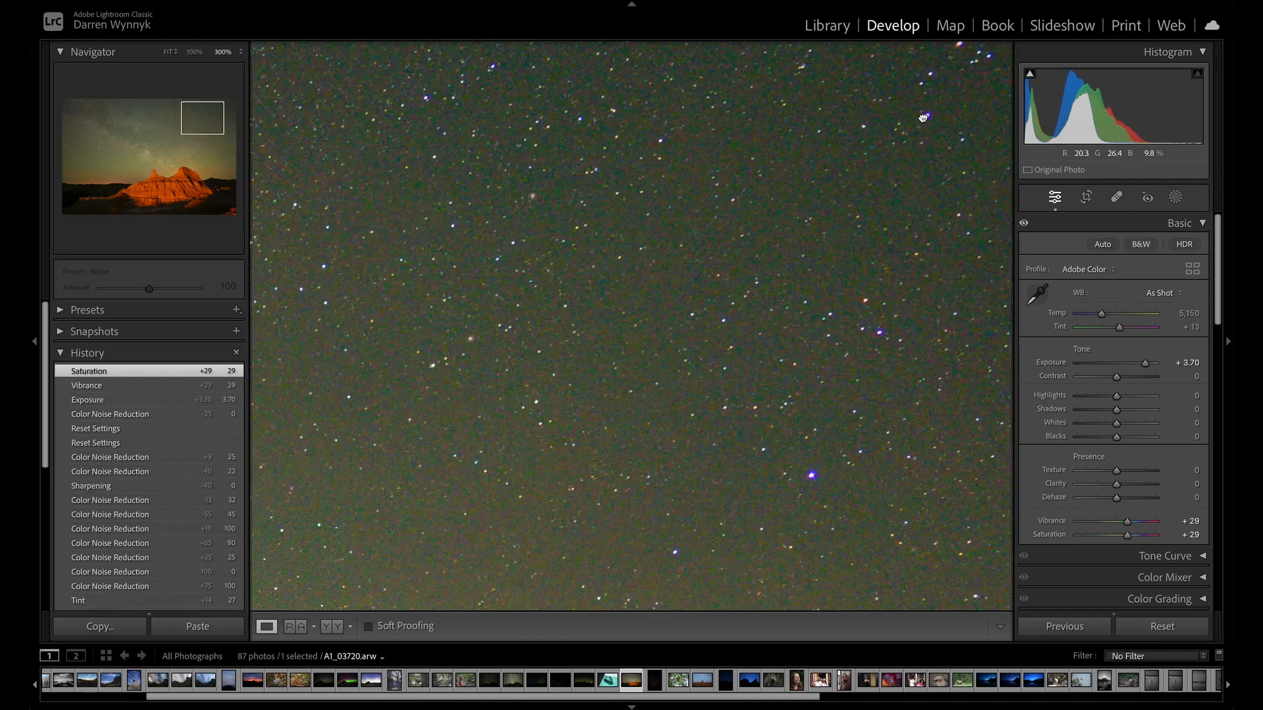
{"action": "left_click_drag", "start_coordinate": [896, 168], "coordinate": [754, 294]}
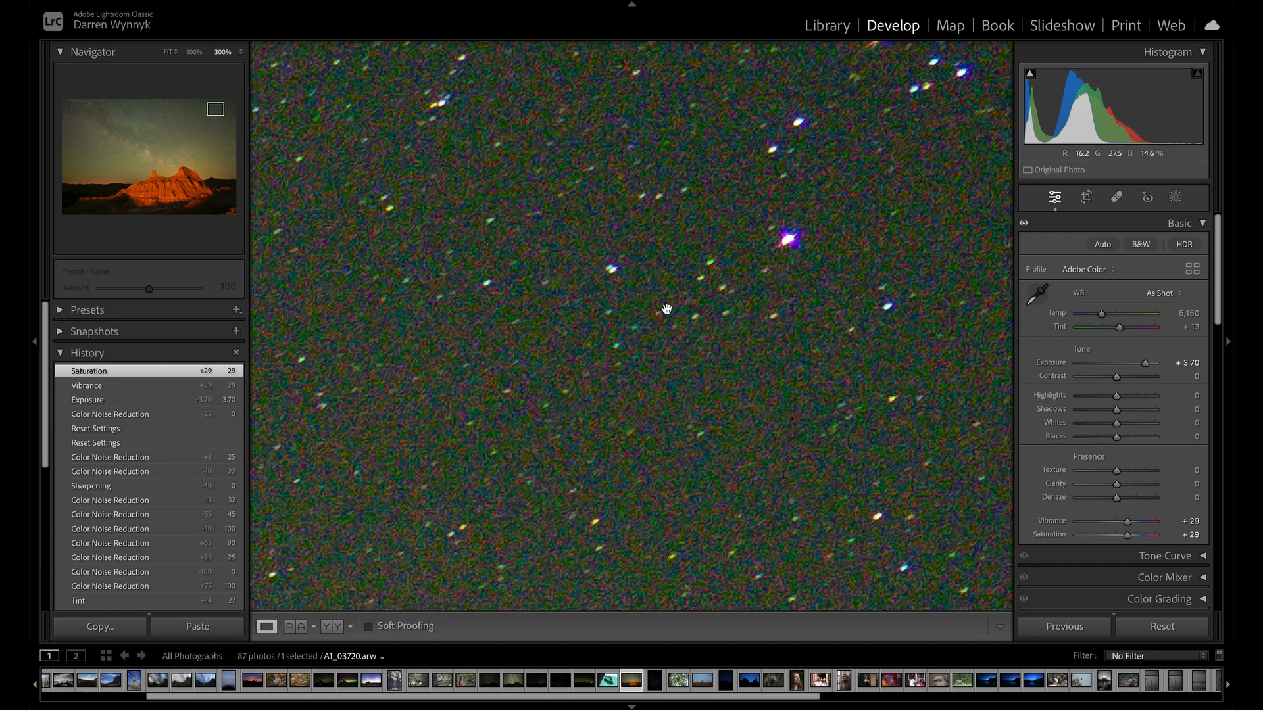
{"action": "left_click", "coordinate": [838, 315]}
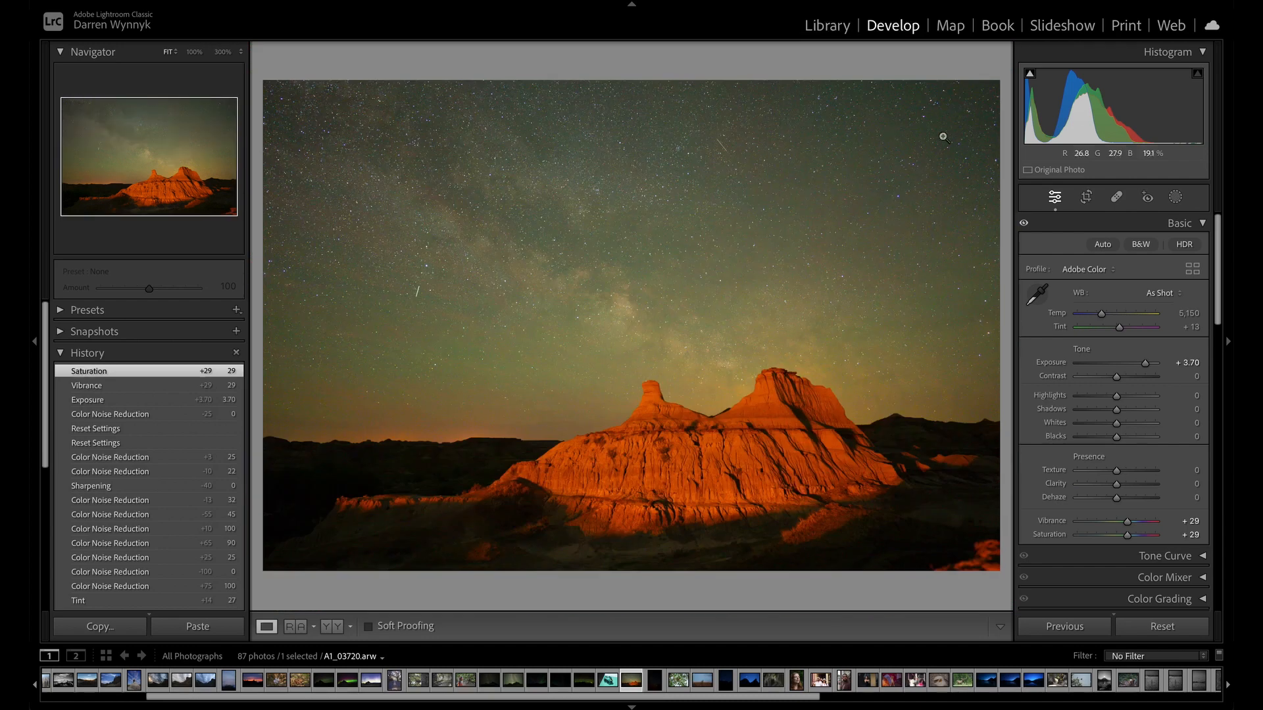
{"action": "left_click", "coordinate": [968, 108]}
{"action": "left_click_drag", "start_coordinate": [968, 108], "coordinate": [794, 342]}
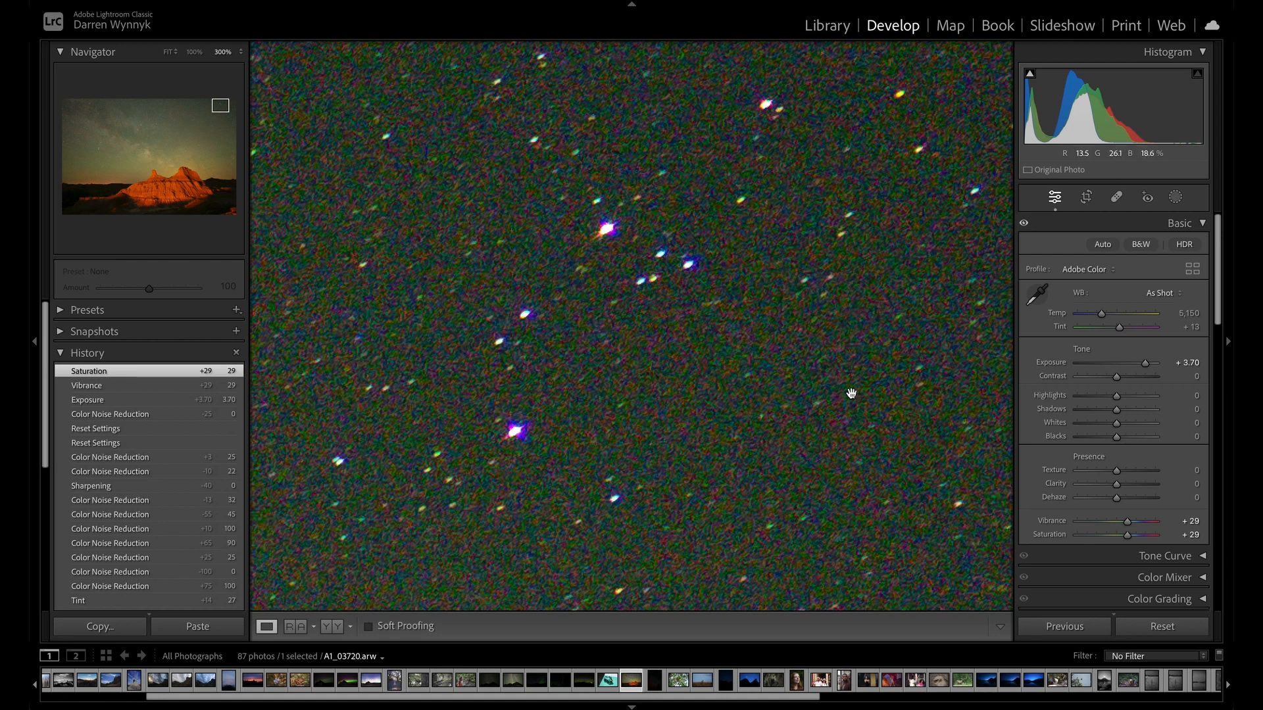
{"action": "mouse_move", "coordinate": [851, 393]}
{"action": "left_mouse_down"}
{"action": "mouse_move", "coordinate": [868, 582]}
{"action": "mouse_move", "coordinate": [855, 392]}
{"action": "left_mouse_up"}
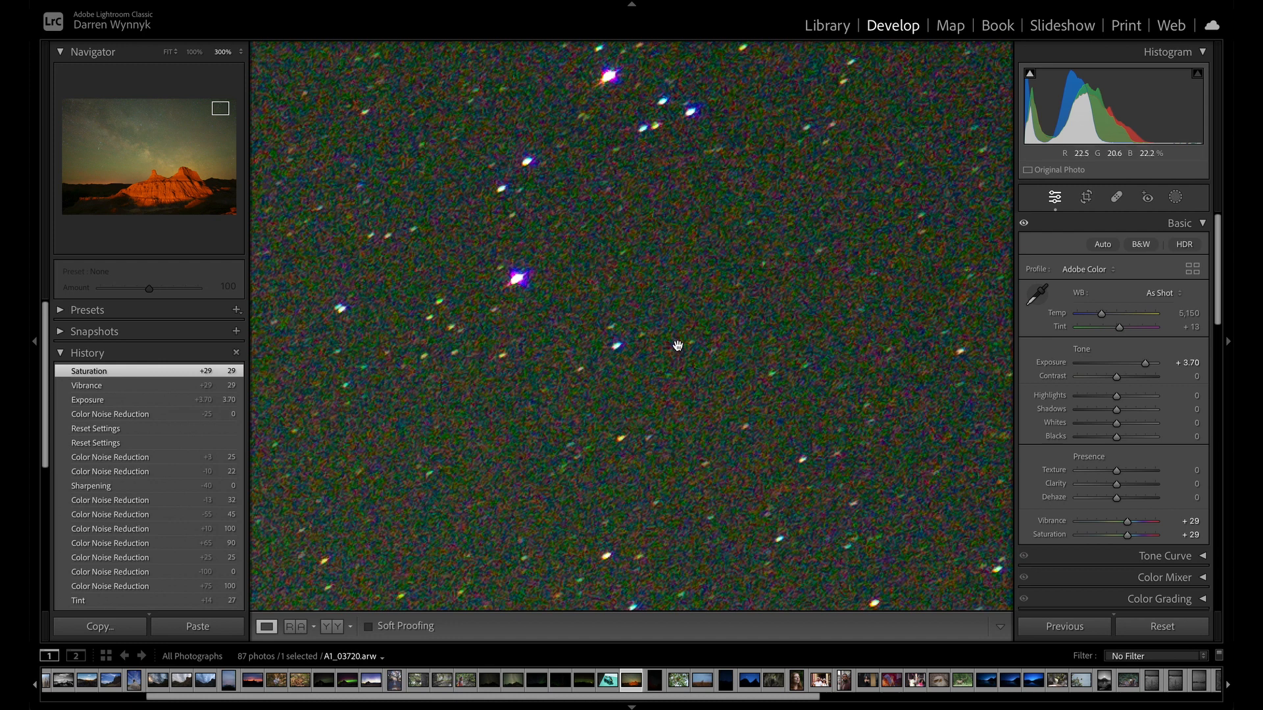
Compare color noise reduction at 56 and 21 on the magnified stars.
{"action": "scroll", "coordinate": [753, 297], "scroll_direction": "down", "scroll_amount": 2}
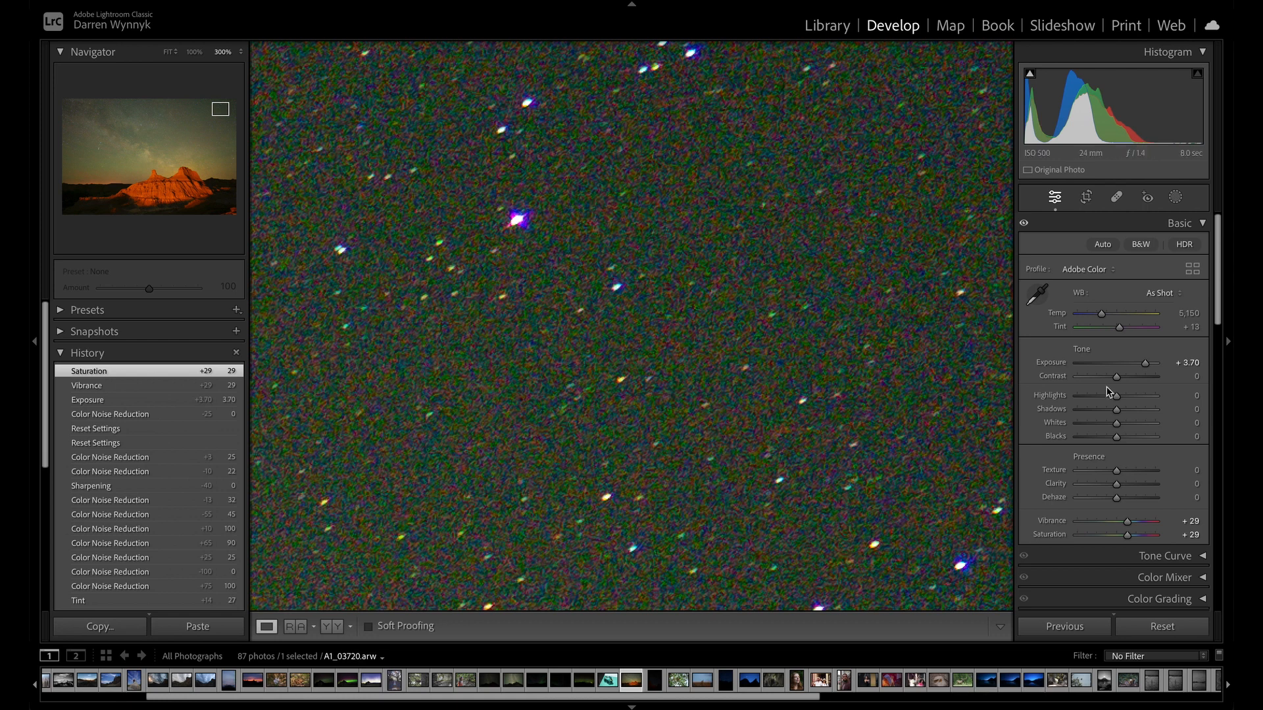
{"action": "scroll", "coordinate": [1120, 385], "scroll_direction": "down", "scroll_amount": 1}
{"action": "scroll", "coordinate": [1121, 385], "scroll_direction": "down", "scroll_amount": 15}
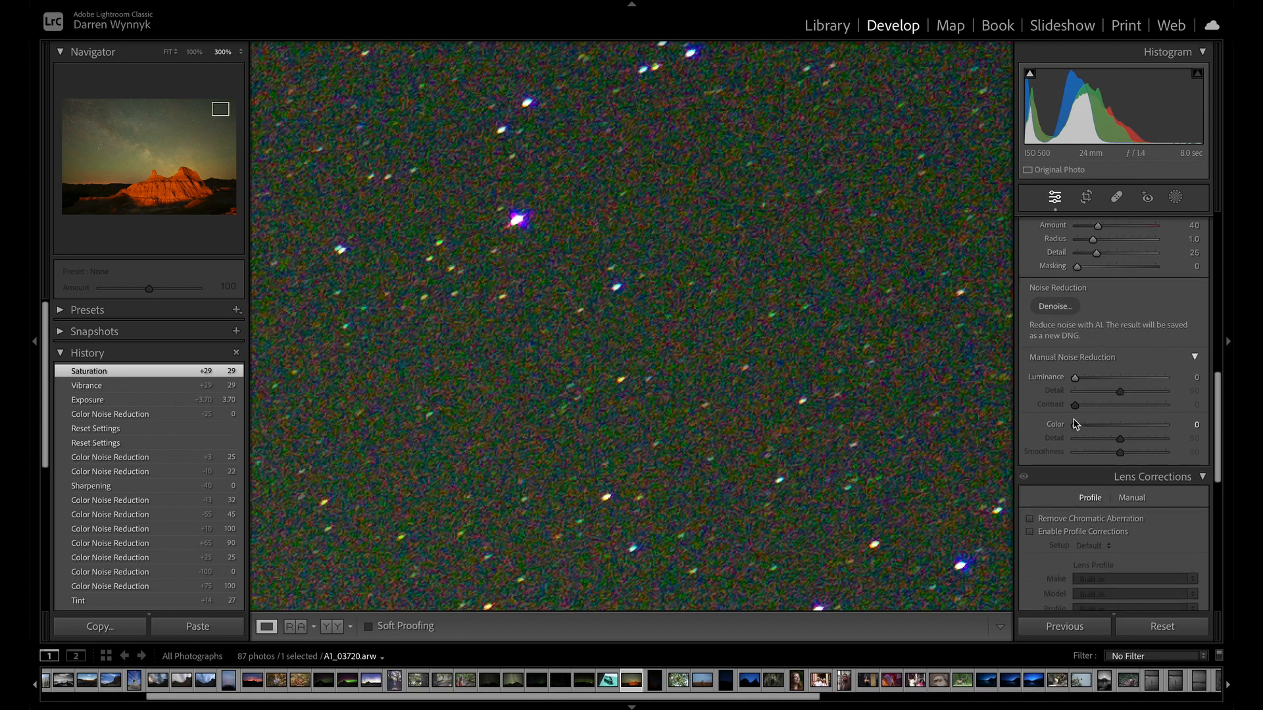
{"action": "scroll", "coordinate": [1073, 427], "scroll_direction": "down", "scroll_amount": 2}
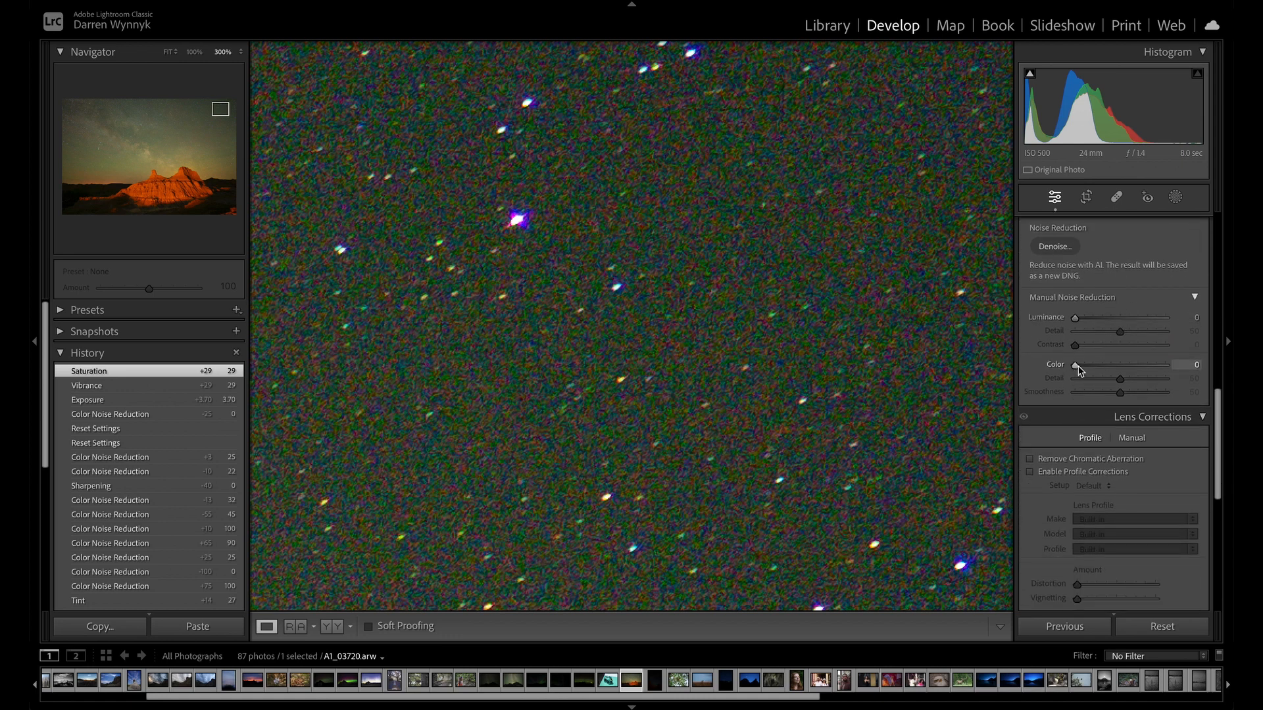
{"action": "left_click_drag", "start_coordinate": [1076, 365], "coordinate": [1129, 367]}
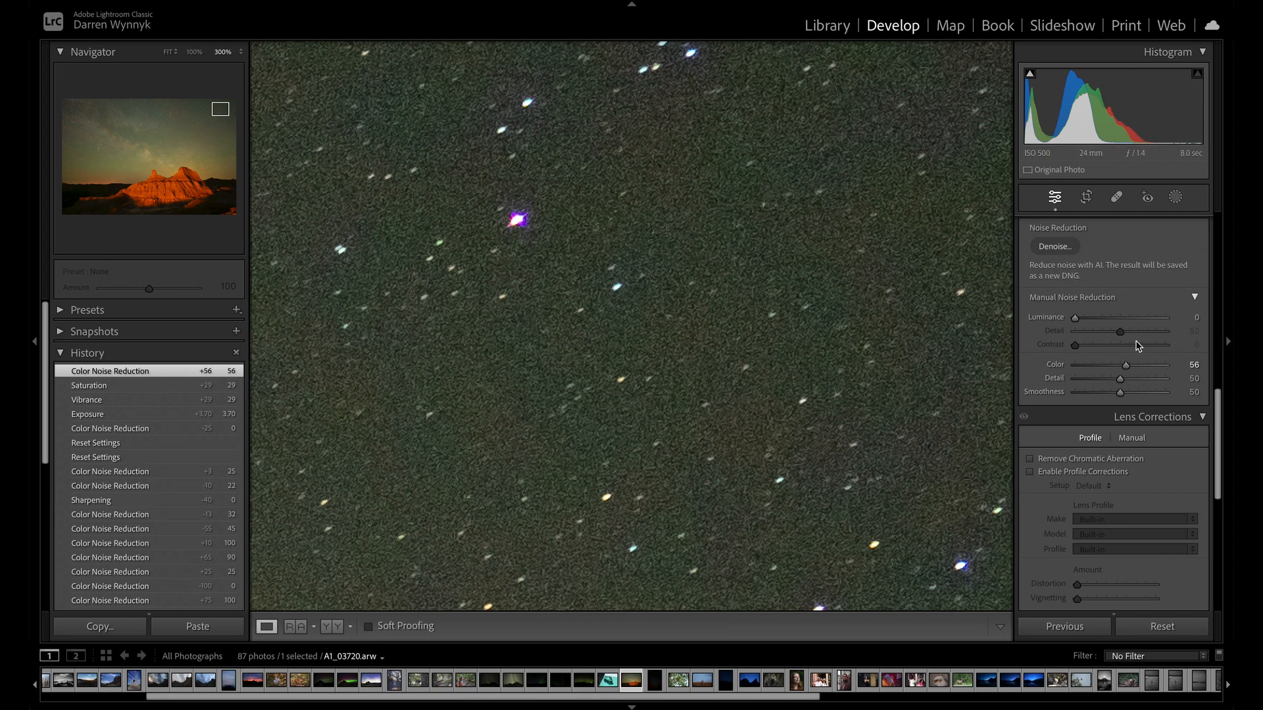
{"action": "left_click_drag", "start_coordinate": [1125, 365], "coordinate": [1094, 365]}
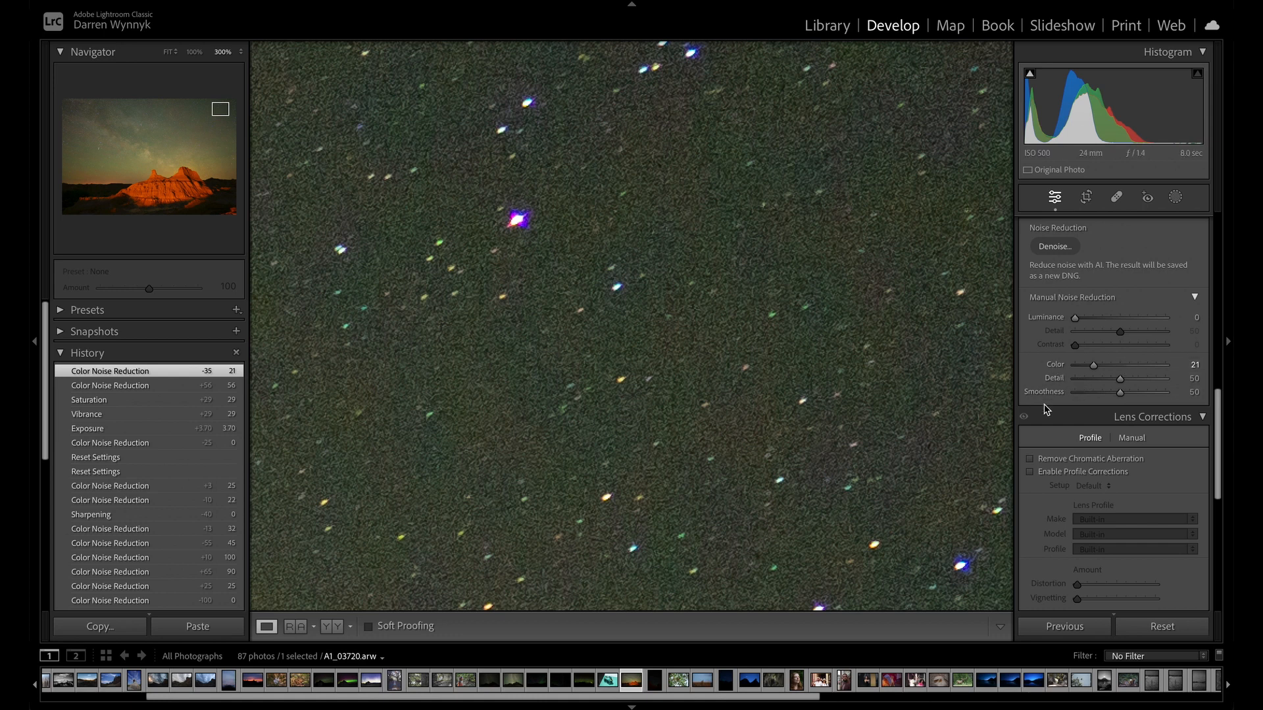
Set the color noise reduction to 31 and its color detail to 100.
{"action": "scroll", "coordinate": [1046, 411], "scroll_direction": "up", "scroll_amount": 2}
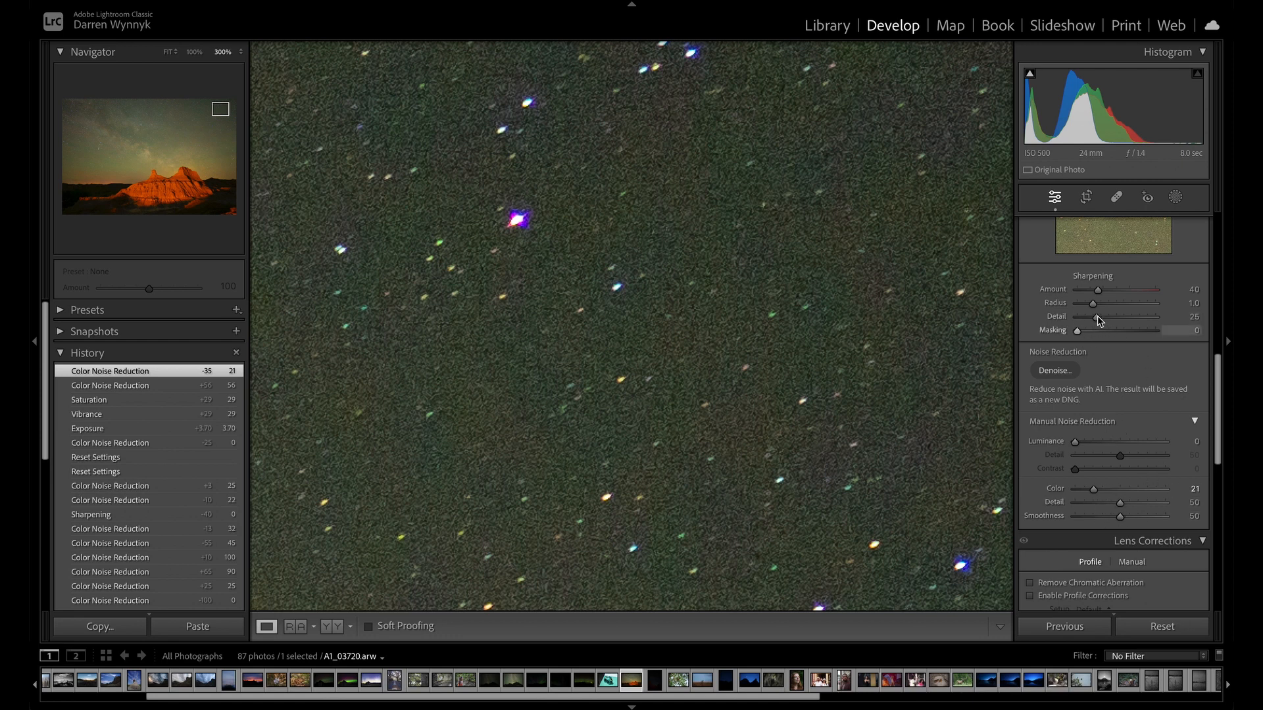
{"action": "scroll", "coordinate": [1111, 323], "scroll_direction": "up", "scroll_amount": 1}
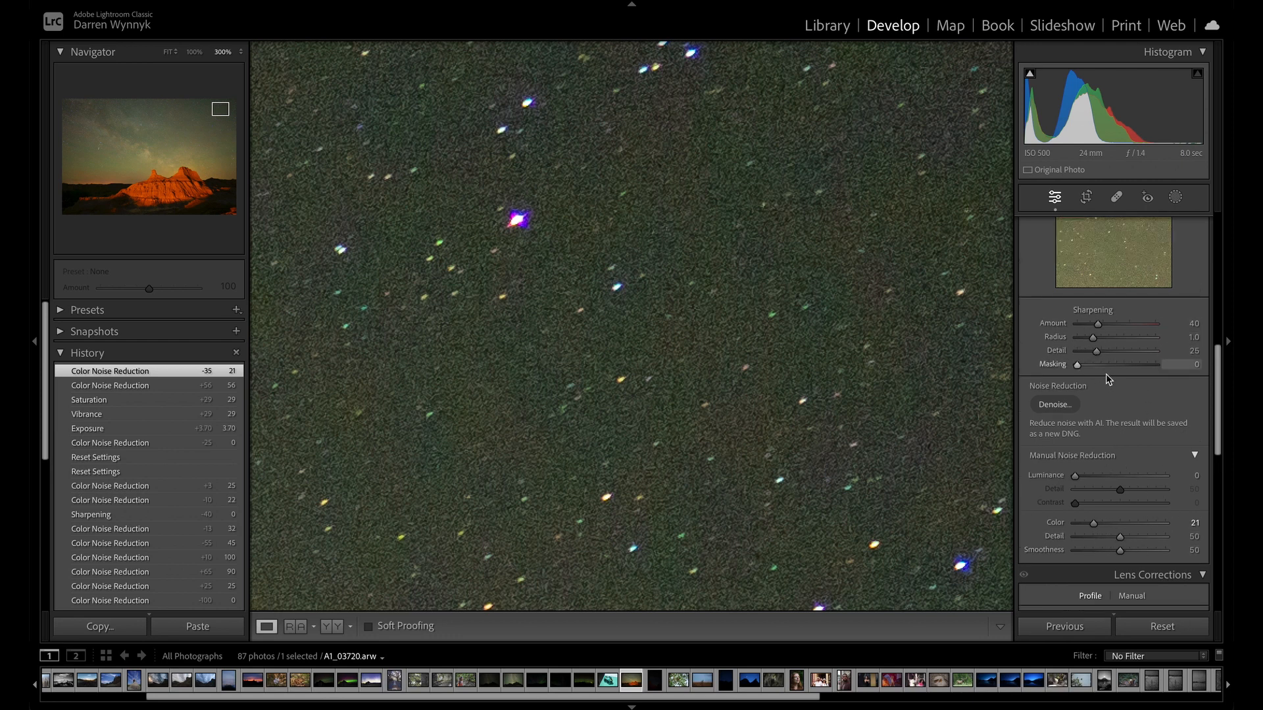
{"action": "scroll", "coordinate": [1133, 349], "scroll_direction": "down", "scroll_amount": 2}
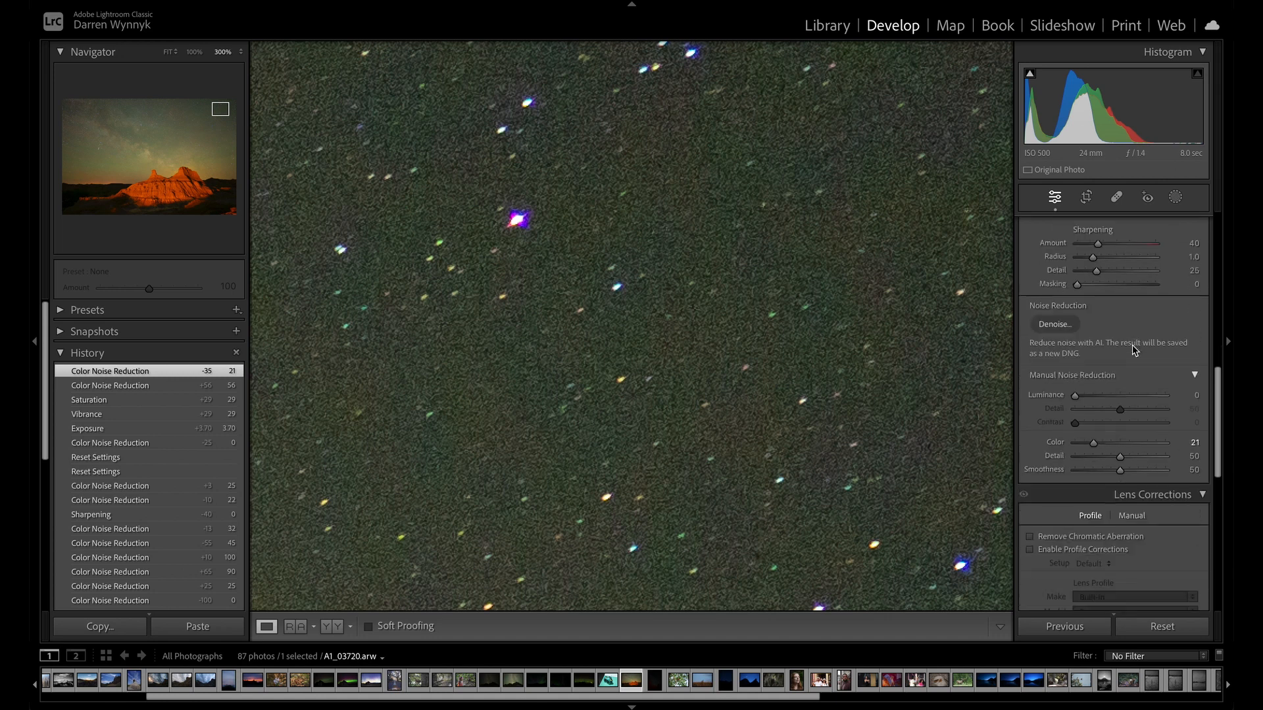
{"action": "scroll", "coordinate": [1133, 349], "scroll_direction": "up", "scroll_amount": 2}
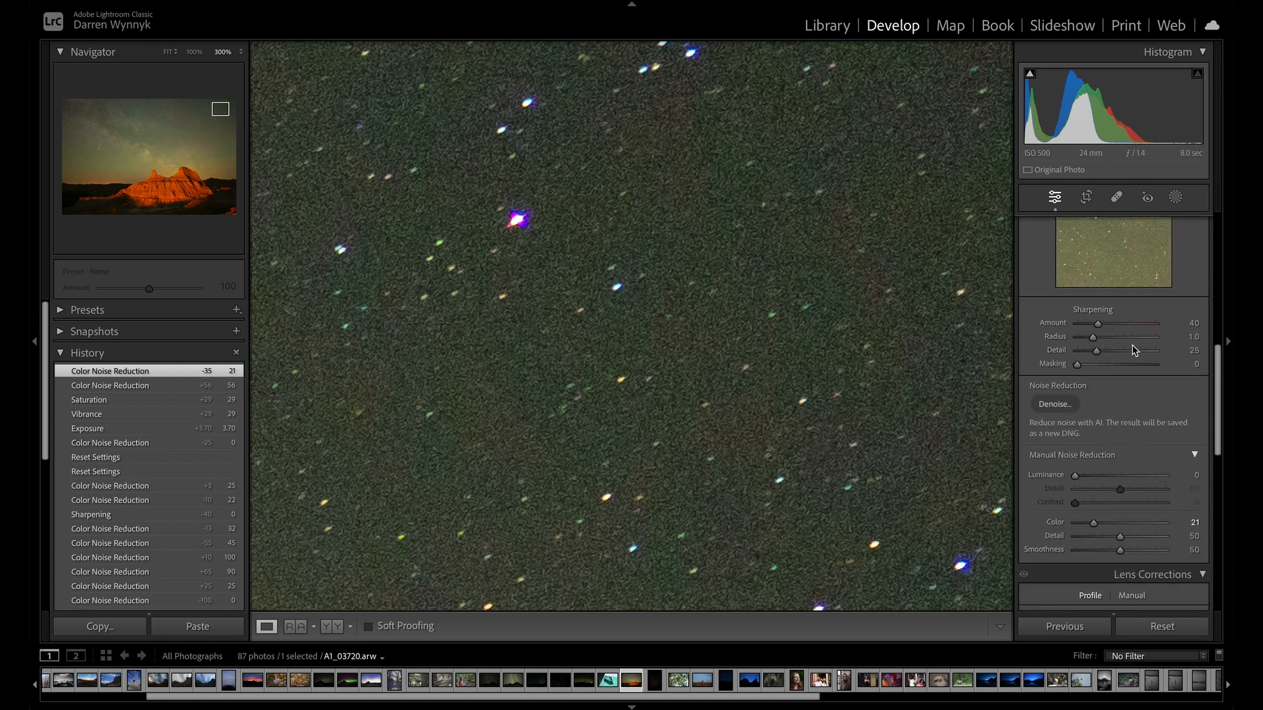
{"action": "scroll", "coordinate": [1134, 349], "scroll_direction": "down", "scroll_amount": 4}
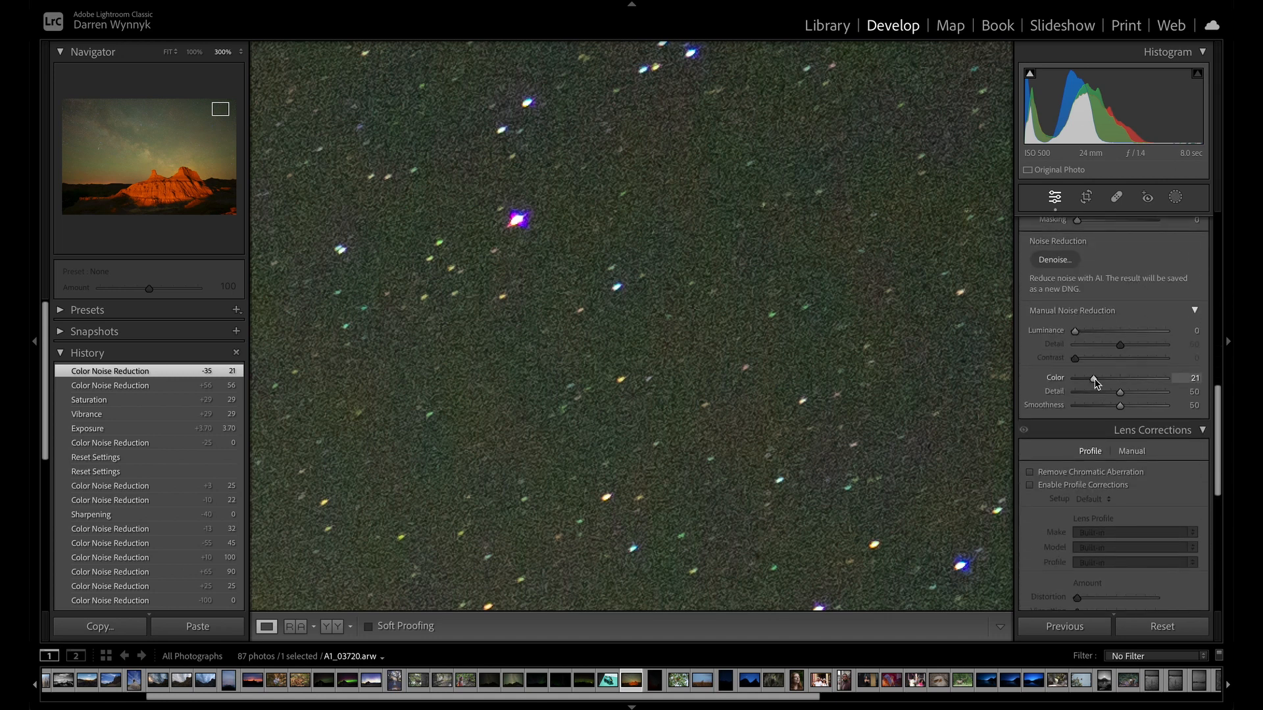
{"action": "left_click_drag", "start_coordinate": [1093, 379], "coordinate": [1103, 379]}
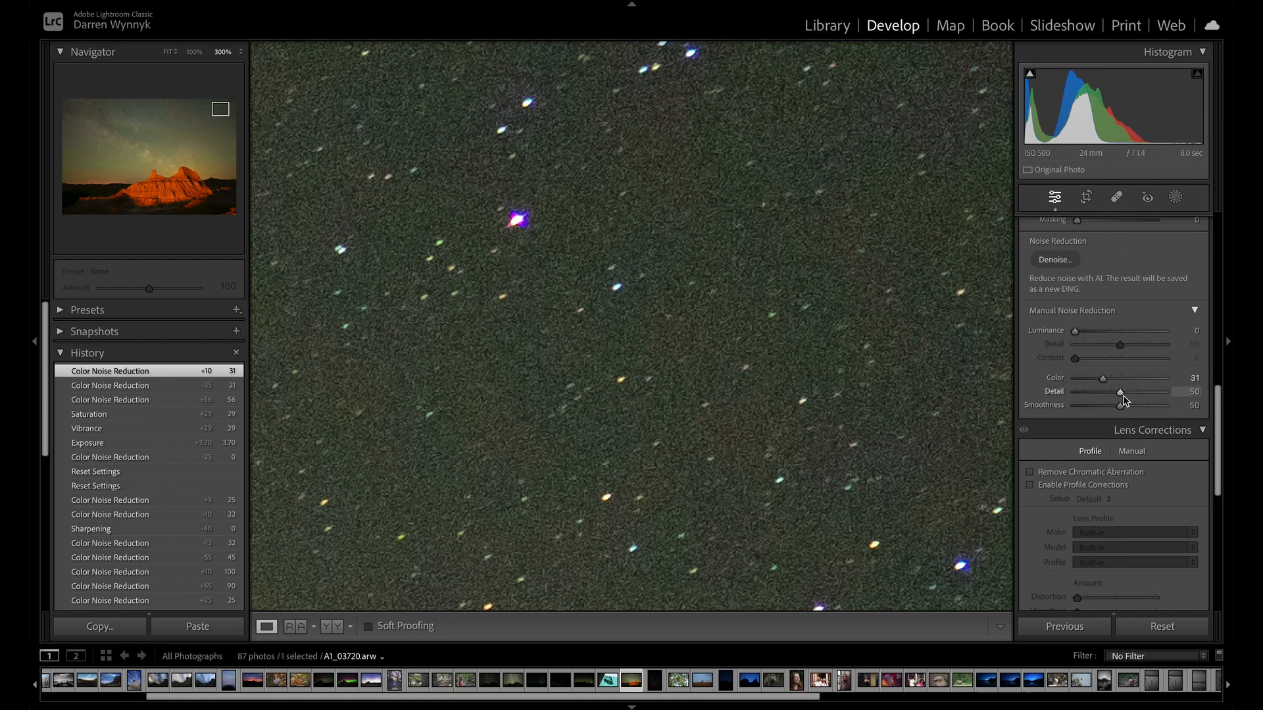
{"action": "left_click_drag", "start_coordinate": [1124, 400], "coordinate": [1165, 398]}
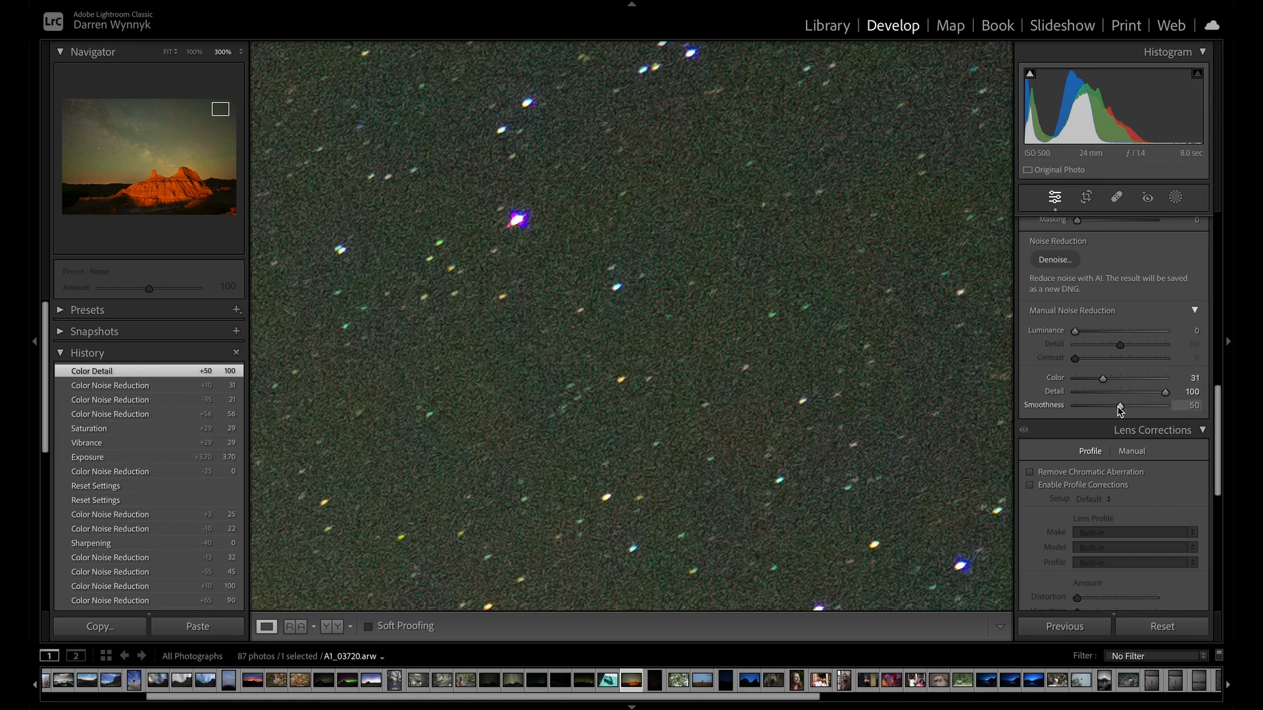
Compare color noise smoothness at 0 and 100, keep 100, and return to viewing the whole night-sky photo.
{"action": "left_click_drag", "start_coordinate": [1118, 407], "coordinate": [1057, 403]}
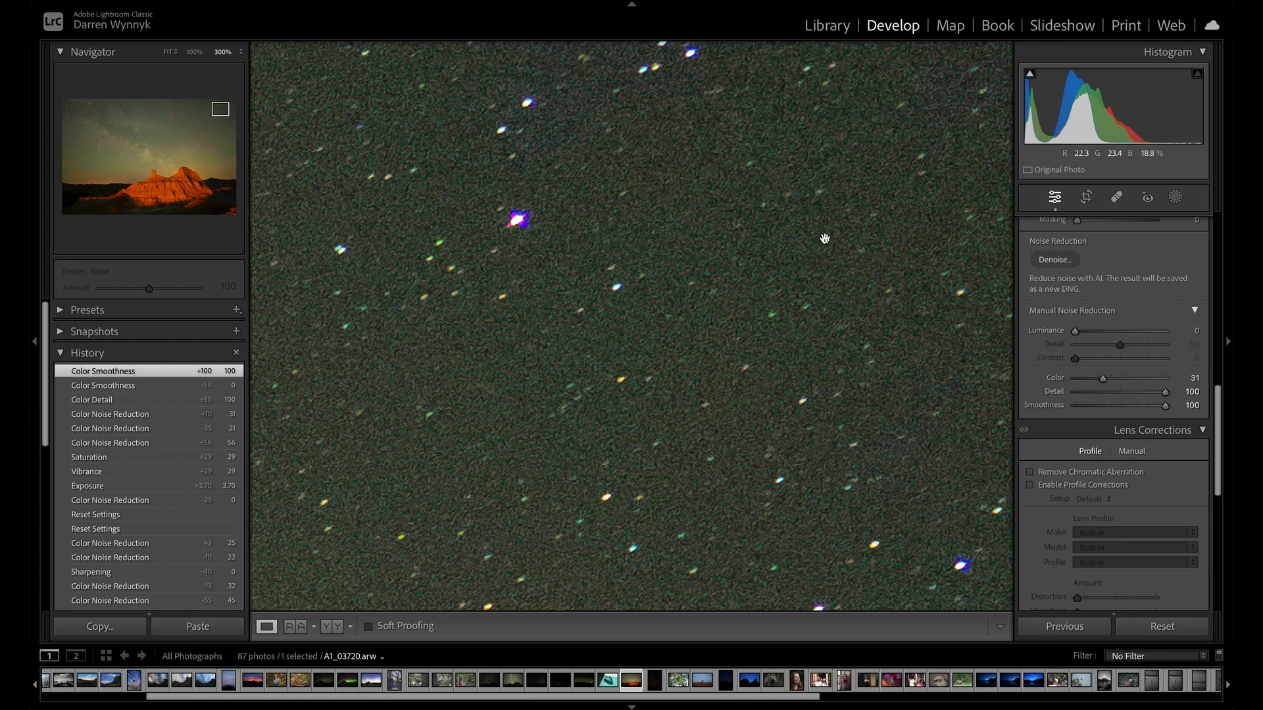
{"action": "left_click", "coordinate": [847, 300]}
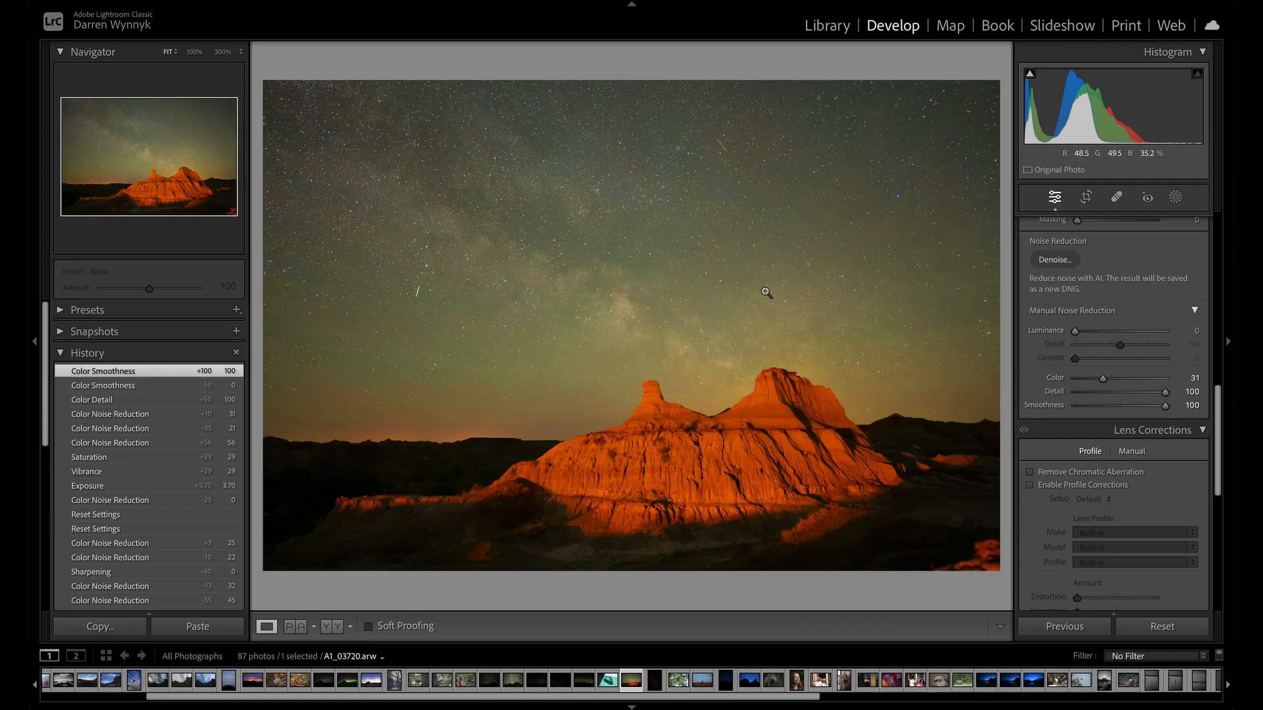
{"action": "left_click", "coordinate": [767, 293]}
{"action": "left_click", "coordinate": [792, 237]}
Collapse the Detail adjustments and return to the basic tone and presence settings.
{"action": "scroll", "coordinate": [1104, 423], "scroll_direction": "down", "scroll_amount": 3}
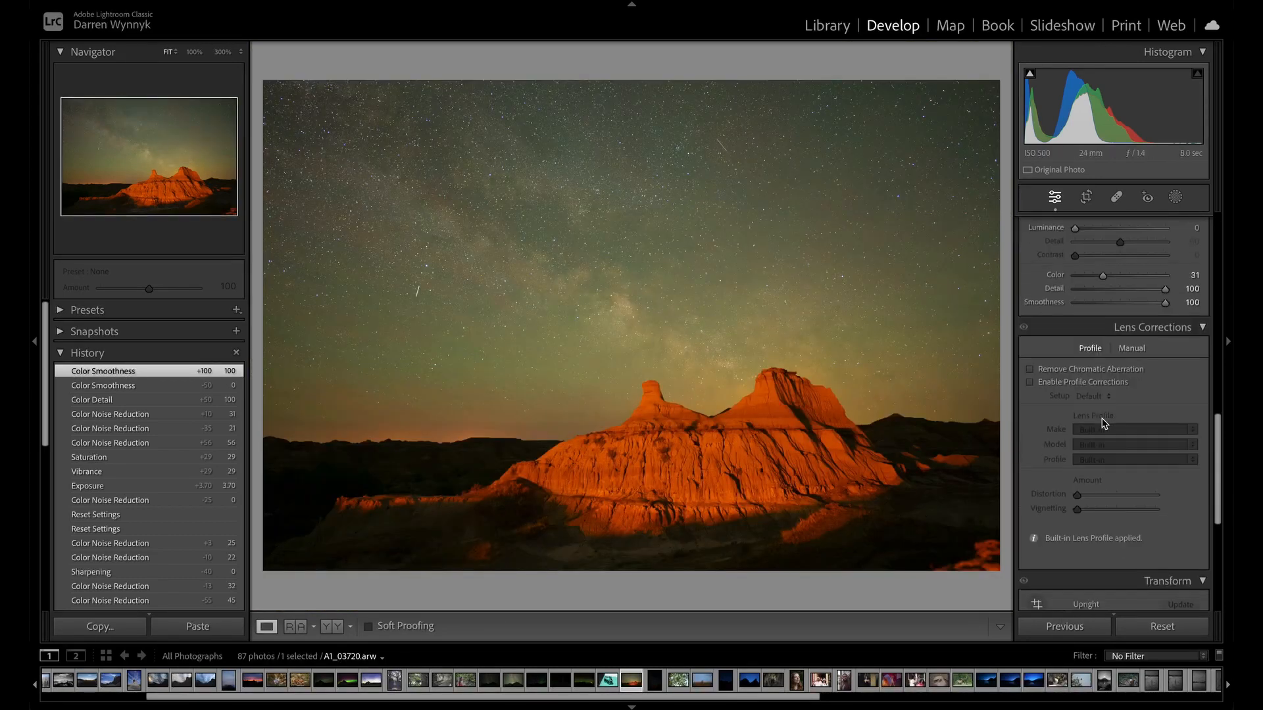
{"action": "scroll", "coordinate": [1103, 423], "scroll_direction": "down", "scroll_amount": 4}
{"action": "scroll", "coordinate": [1104, 423], "scroll_direction": "up", "scroll_amount": 4}
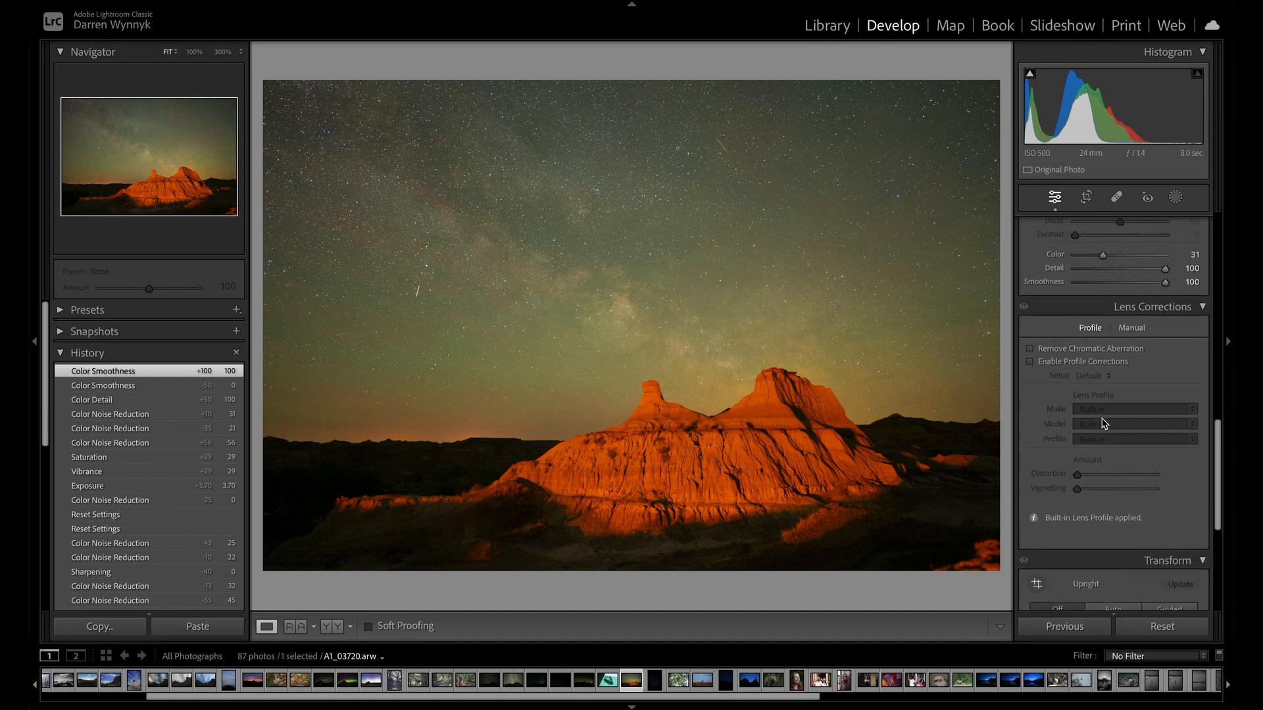
{"action": "scroll", "coordinate": [1104, 423], "scroll_direction": "up", "scroll_amount": 12}
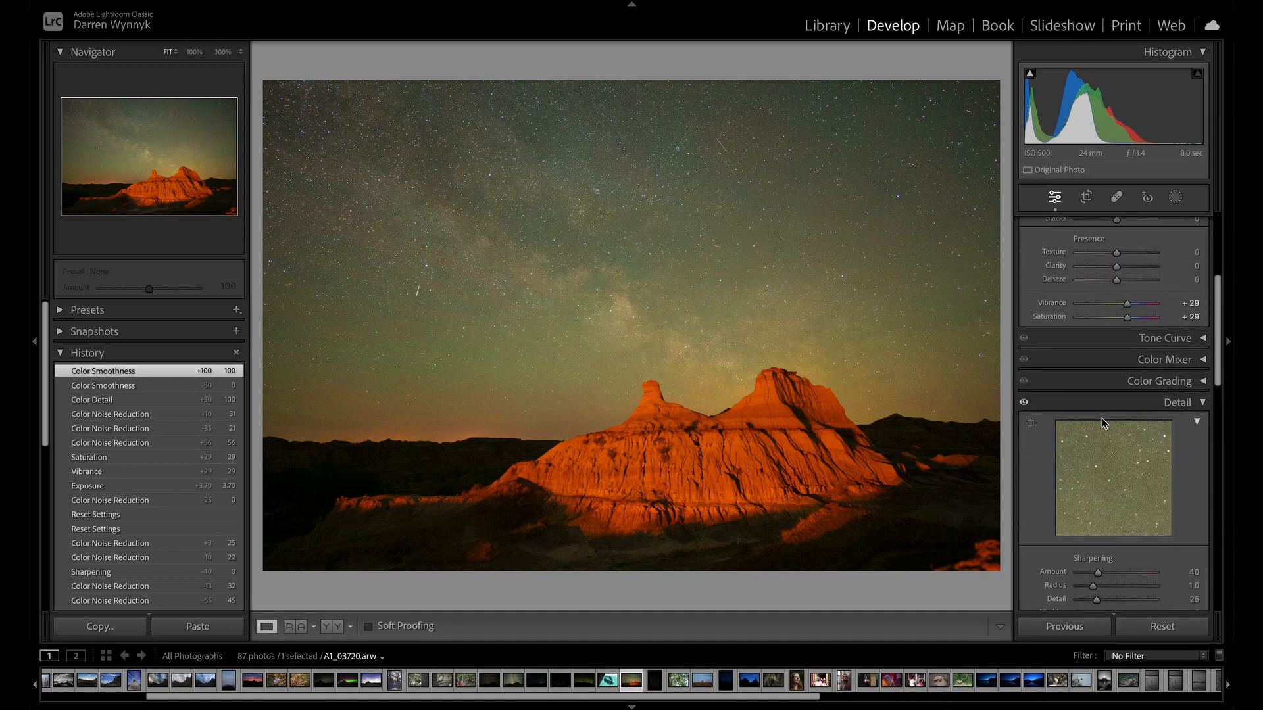
{"action": "scroll", "coordinate": [1104, 423], "scroll_direction": "up", "scroll_amount": 1}
{"action": "left_click", "coordinate": [1201, 423]}
{"action": "scroll", "coordinate": [1171, 457], "scroll_direction": "up", "scroll_amount": 10}
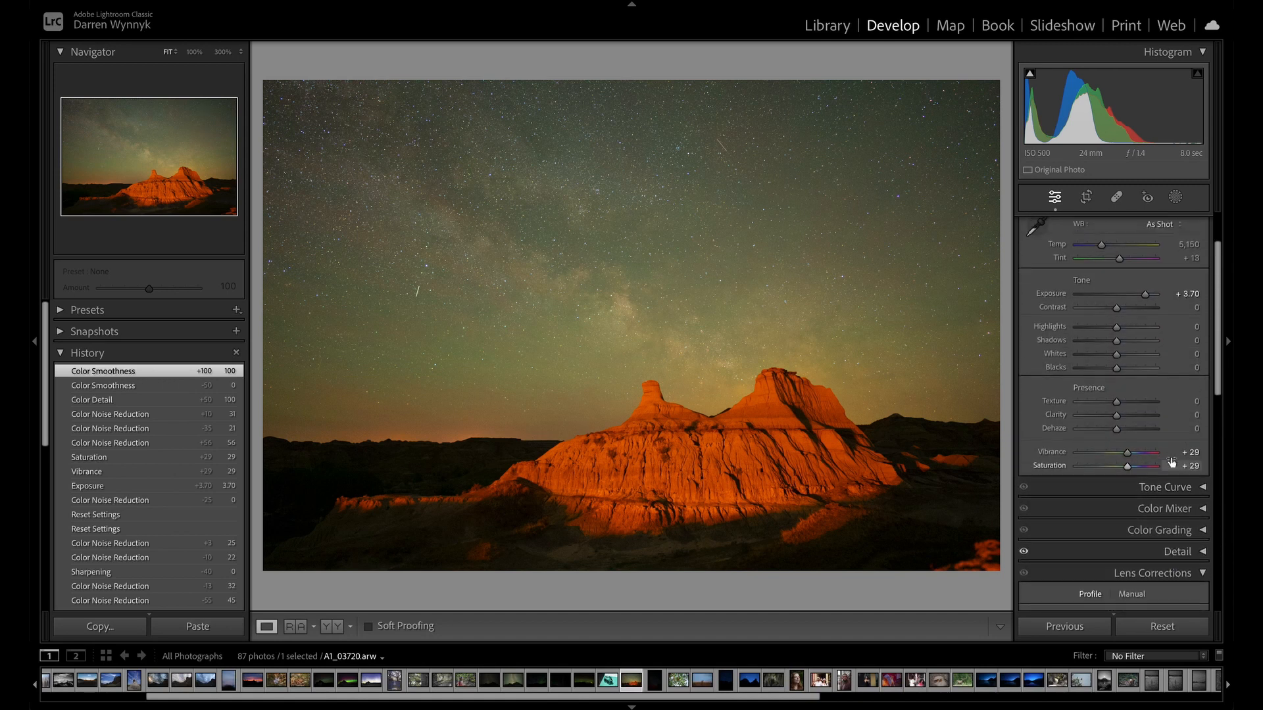